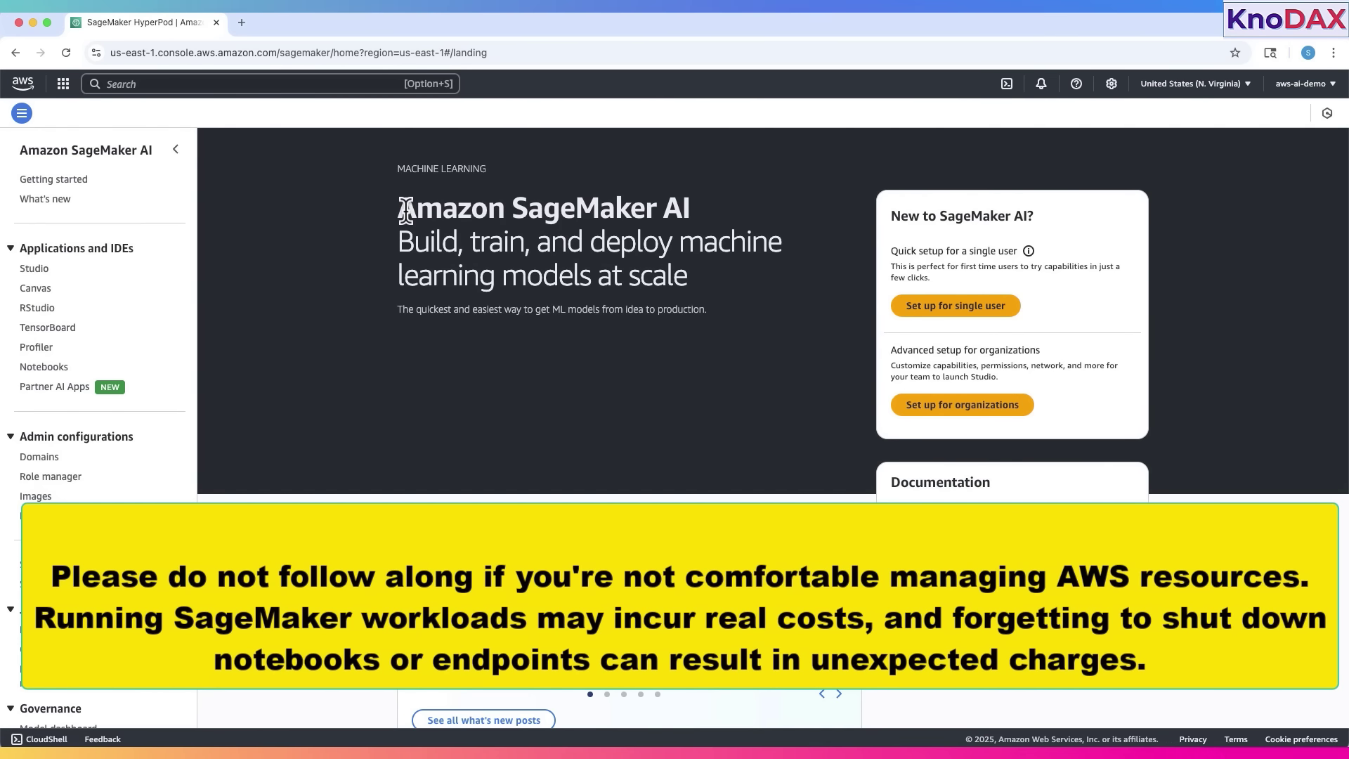
- Review the SageMaker AI landing page's introductory heading and its How it works section
{"action": "left_click_drag", "start_coordinate": [405, 209], "coordinate": [697, 271]}
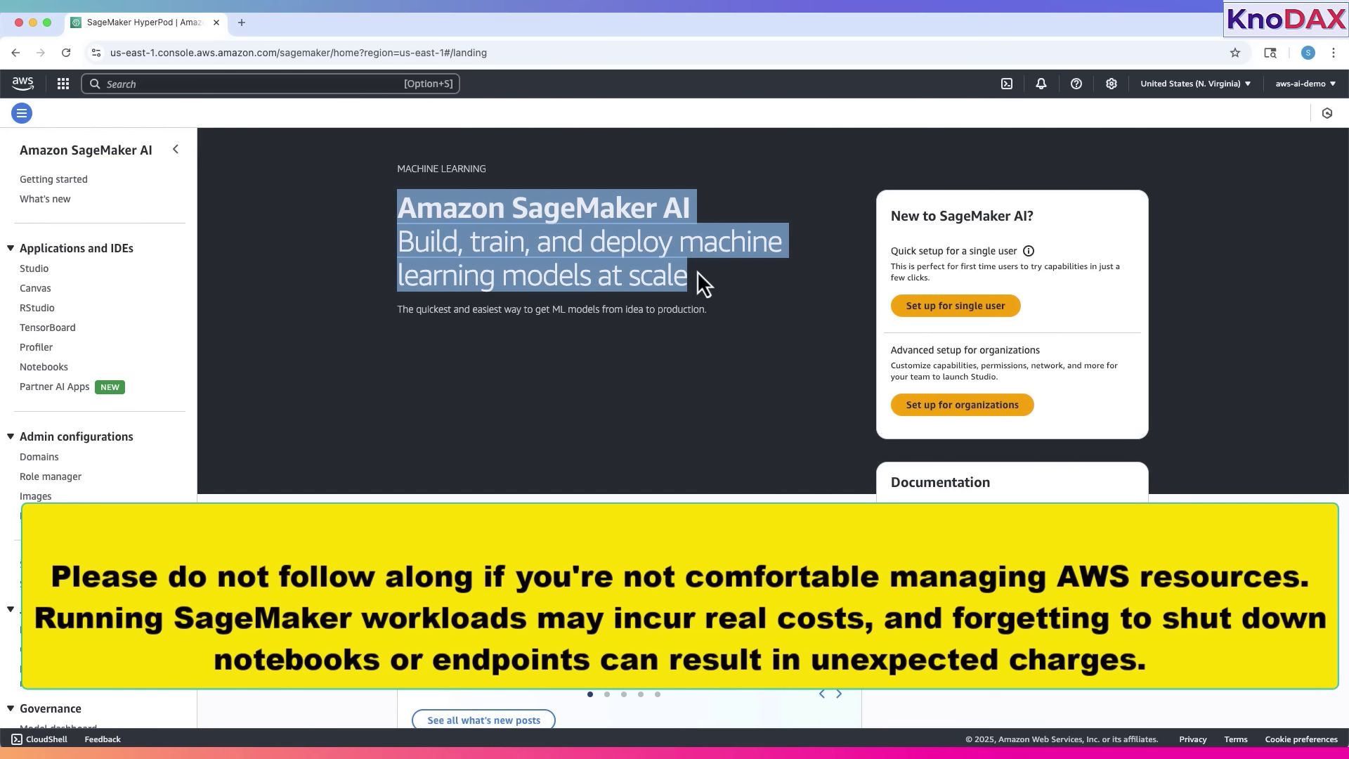
{"action": "left_click", "coordinate": [697, 271]}
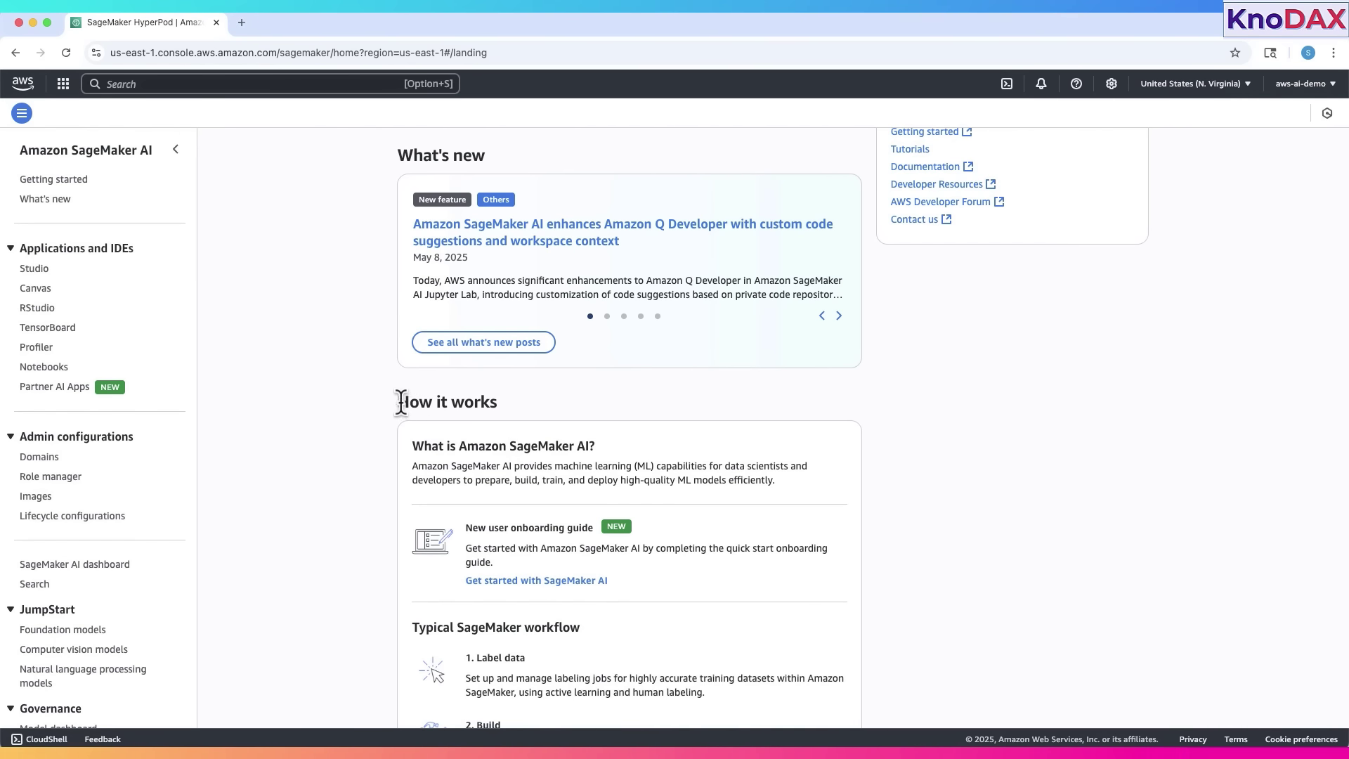
{"action": "left_click_drag", "start_coordinate": [401, 403], "coordinate": [530, 403]}
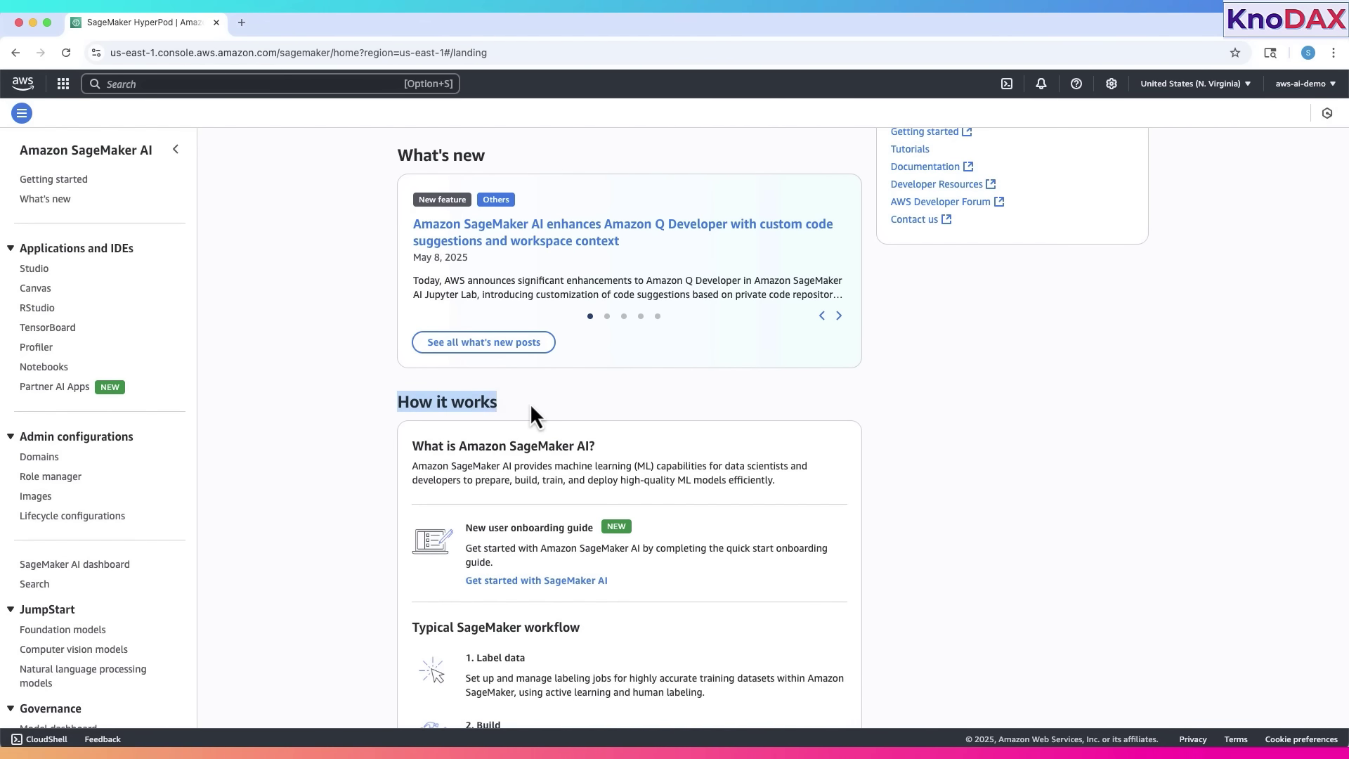
{"action": "scroll", "coordinate": [538, 456], "scroll_direction": "down", "scroll_amount": 5}
{"action": "scroll", "coordinate": [534, 428], "scroll_direction": "down", "scroll_amount": 1}
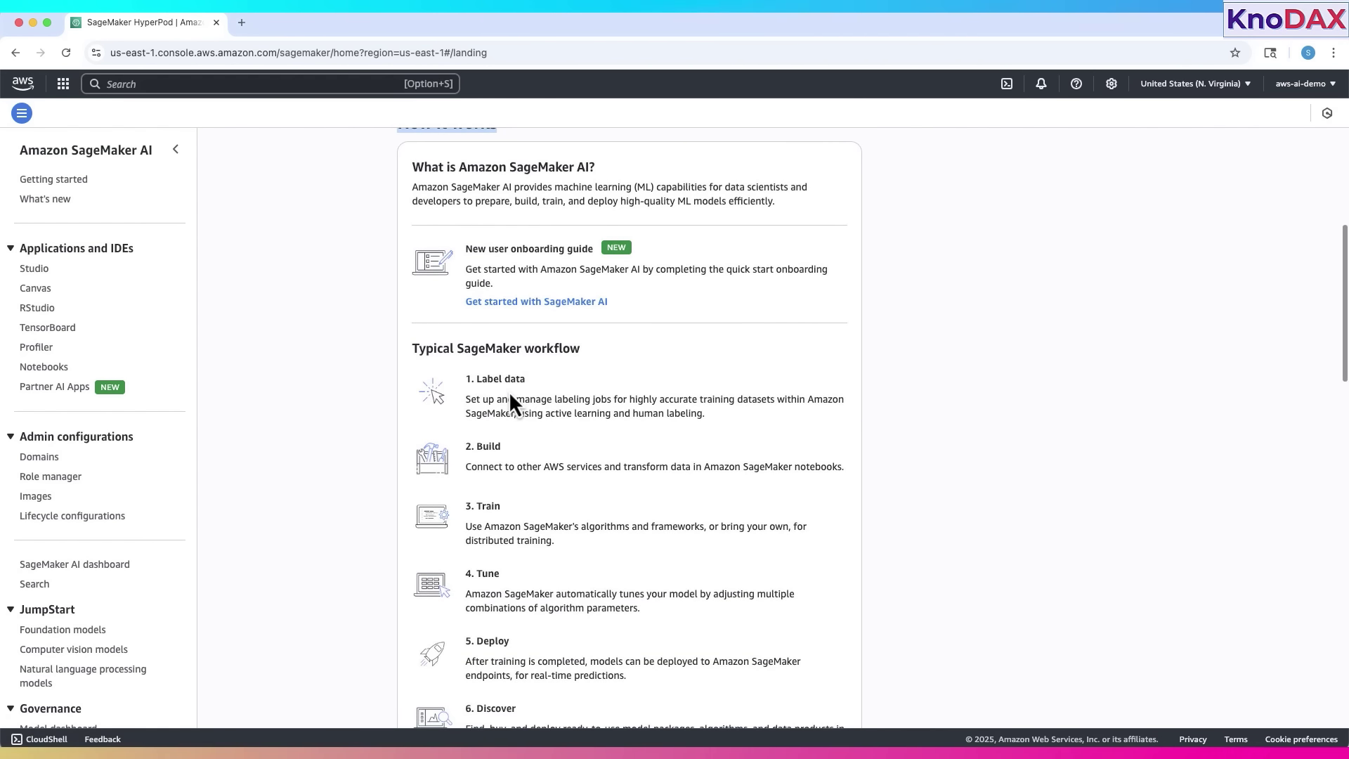
{"action": "scroll", "coordinate": [509, 391], "scroll_direction": "up", "scroll_amount": 1}
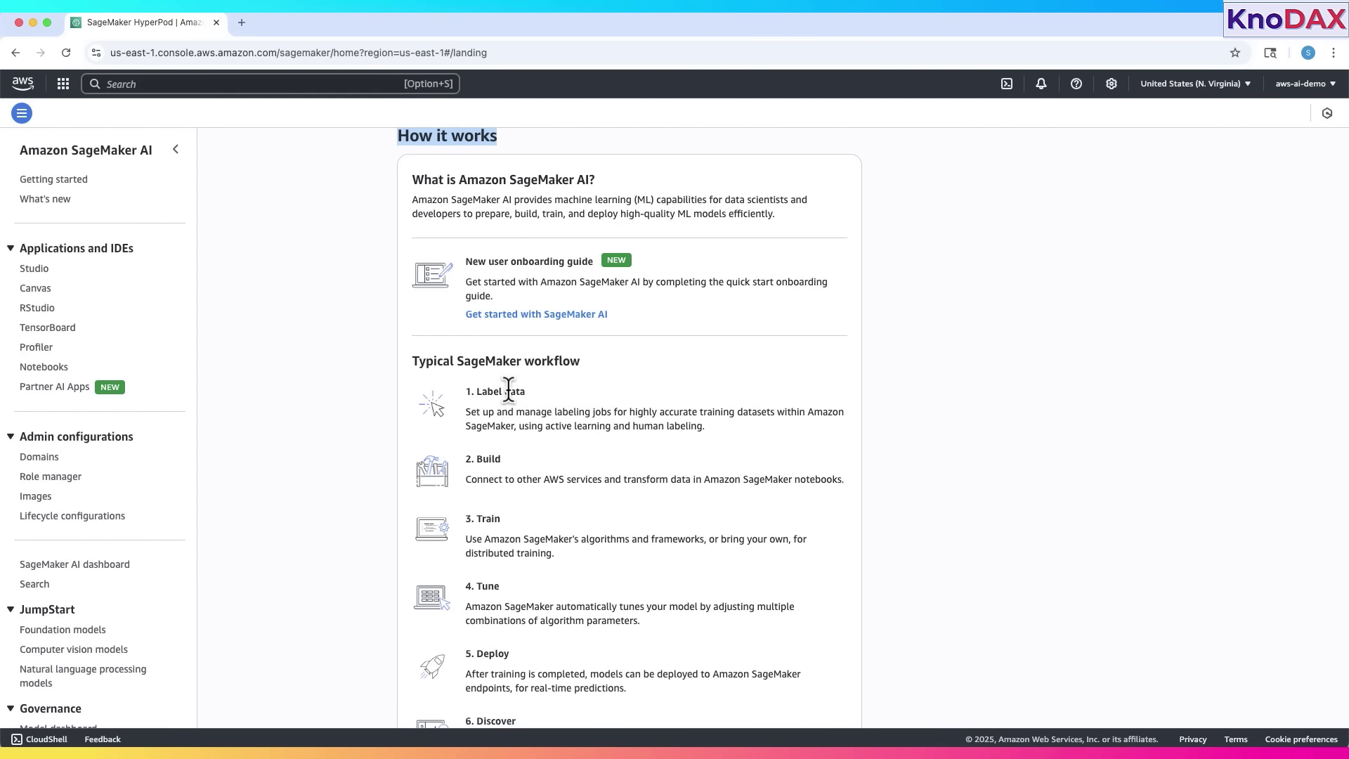
{"action": "scroll", "coordinate": [506, 391], "scroll_direction": "down", "scroll_amount": 1}
- Read the Label data and Build stages of the typical SageMaker workflow, highlighting their text
{"action": "left_click_drag", "start_coordinate": [419, 310], "coordinate": [583, 312]}
{"action": "scroll", "coordinate": [588, 344], "scroll_direction": "down", "scroll_amount": 2}
{"action": "left_click_drag", "start_coordinate": [477, 235], "coordinate": [546, 233]}
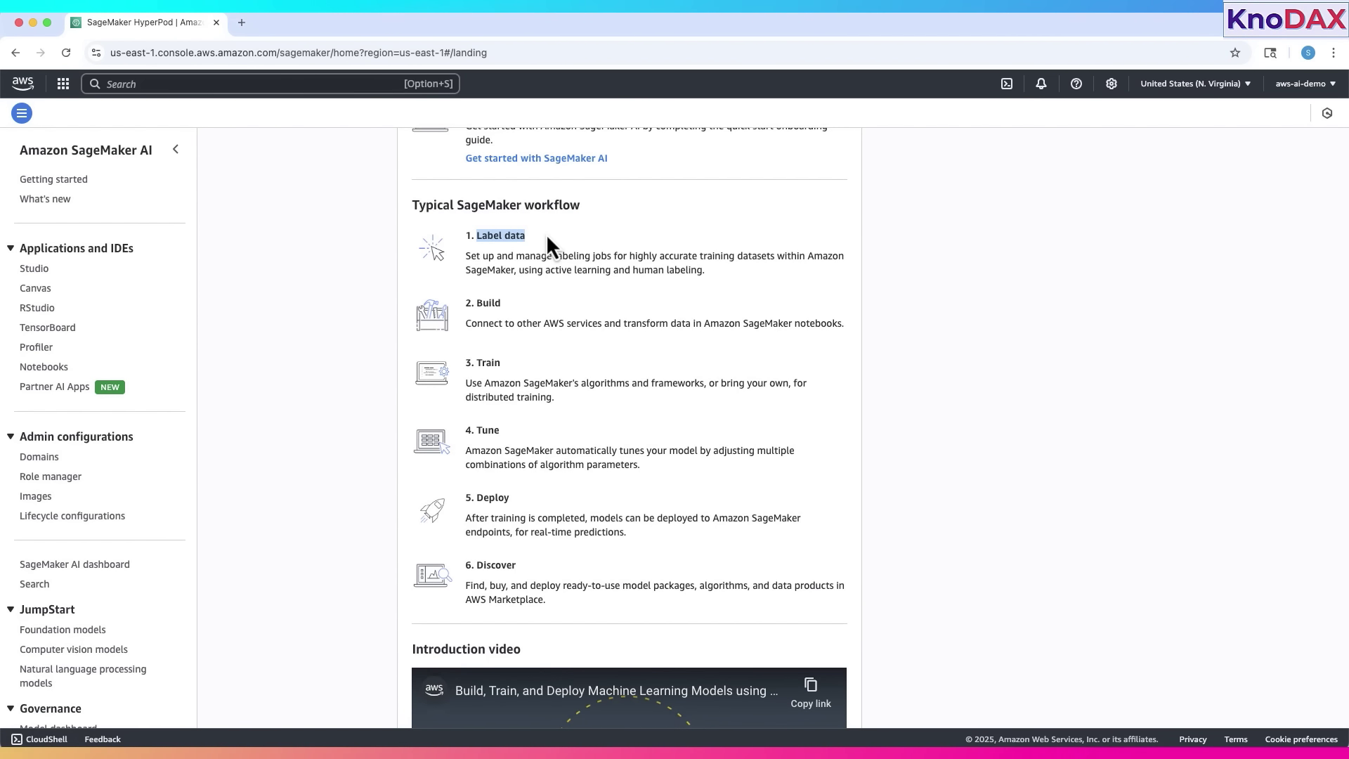
{"action": "left_click_drag", "start_coordinate": [477, 304], "coordinate": [839, 325]}
{"action": "left_click", "coordinate": [509, 323]}
{"action": "left_click", "coordinate": [701, 367]}
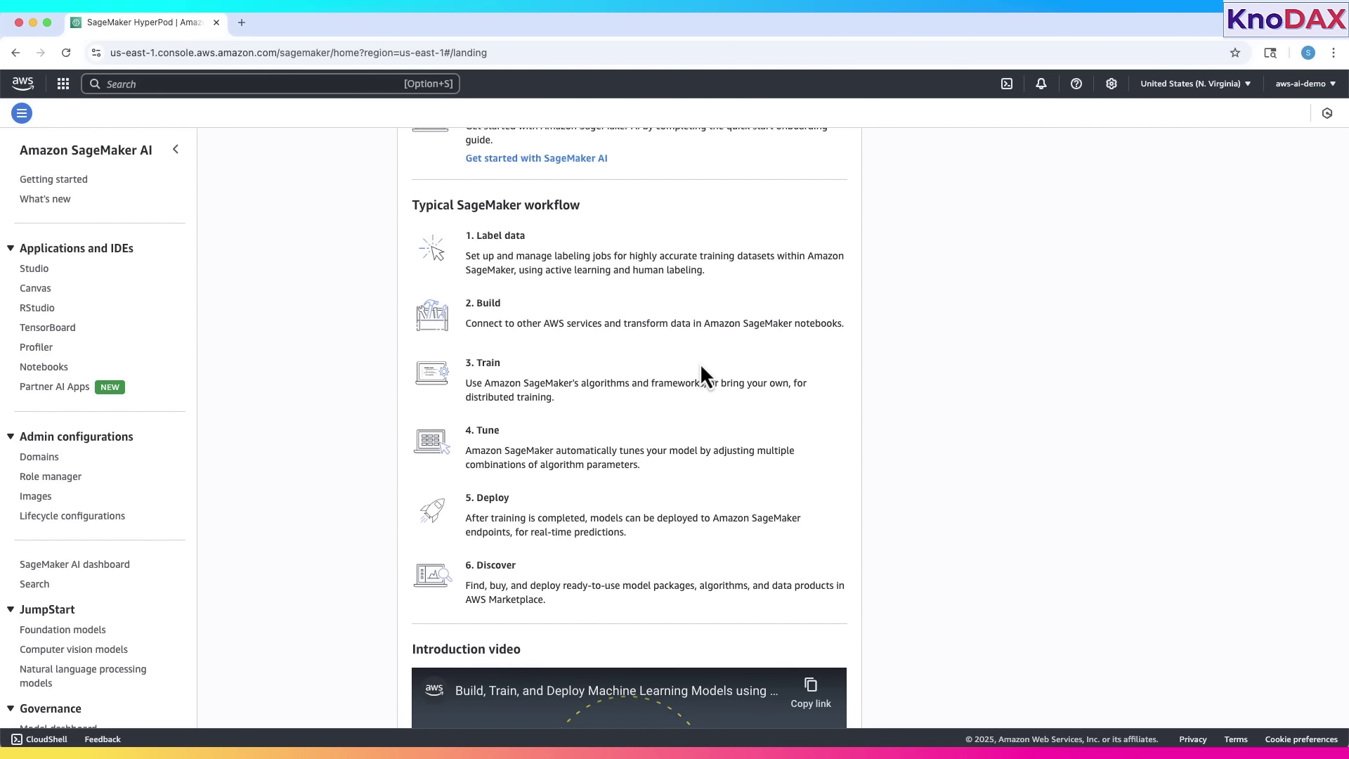
- Read the Train, Tune, Deploy and Discover stages of the typical SageMaker workflow, highlighting their descriptions
{"action": "left_click_drag", "start_coordinate": [476, 363], "coordinate": [603, 405]}
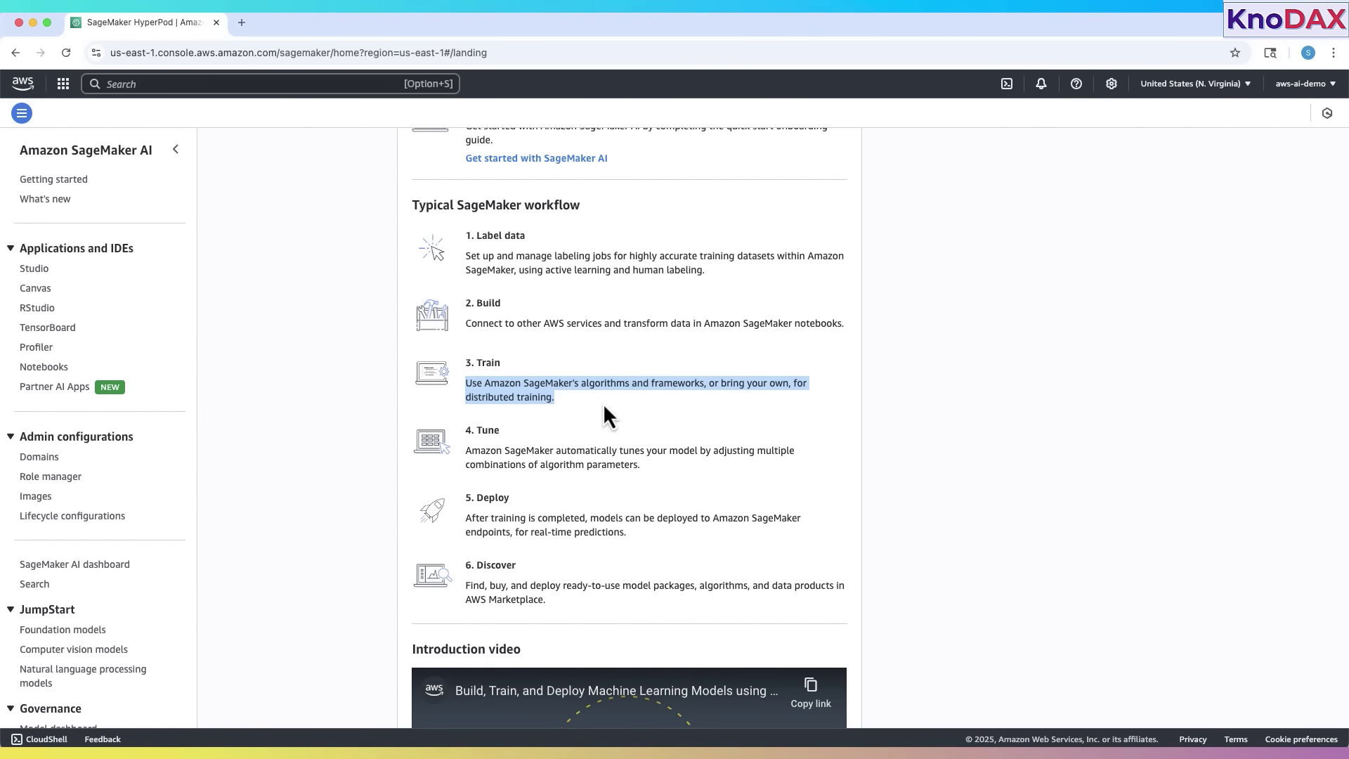
{"action": "scroll", "coordinate": [603, 406], "scroll_direction": "down", "scroll_amount": 3}
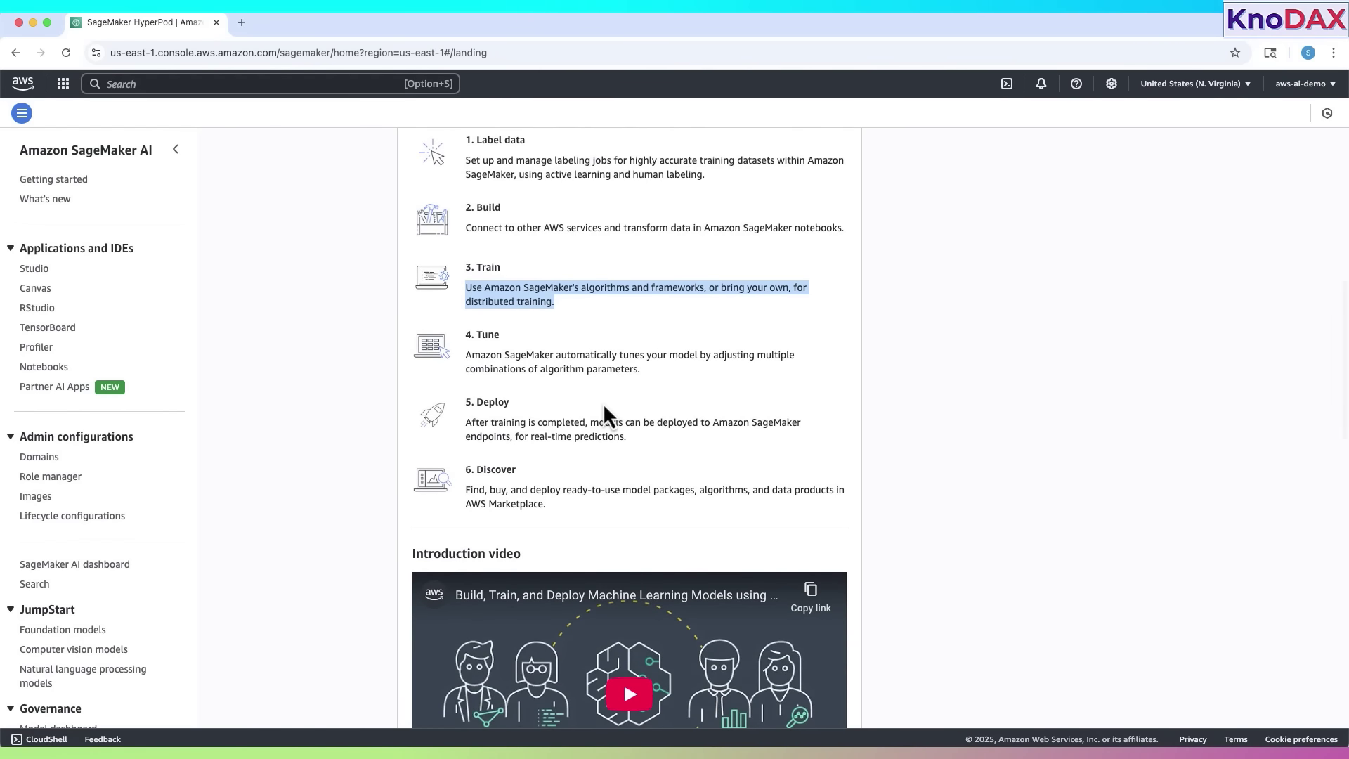
{"action": "left_click", "coordinate": [603, 406]}
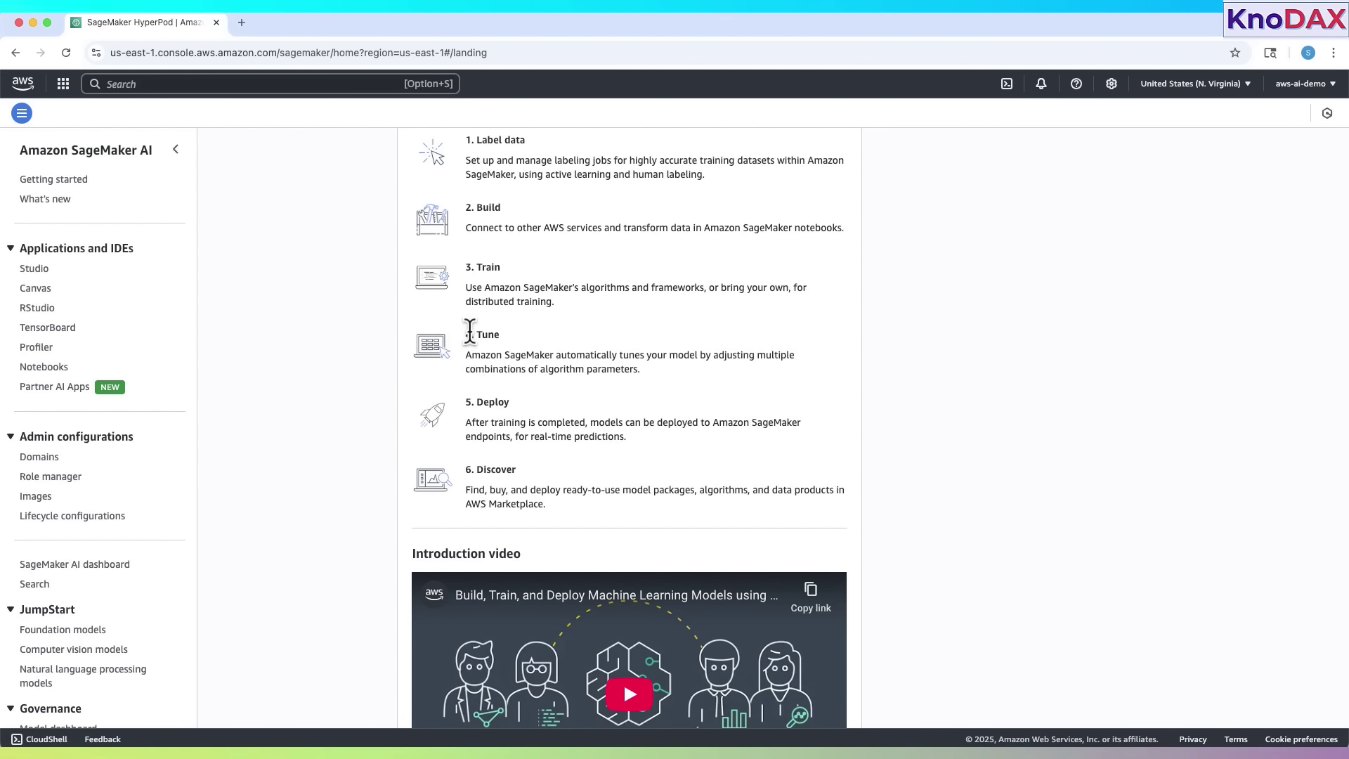
{"action": "left_click_drag", "start_coordinate": [469, 330], "coordinate": [665, 372]}
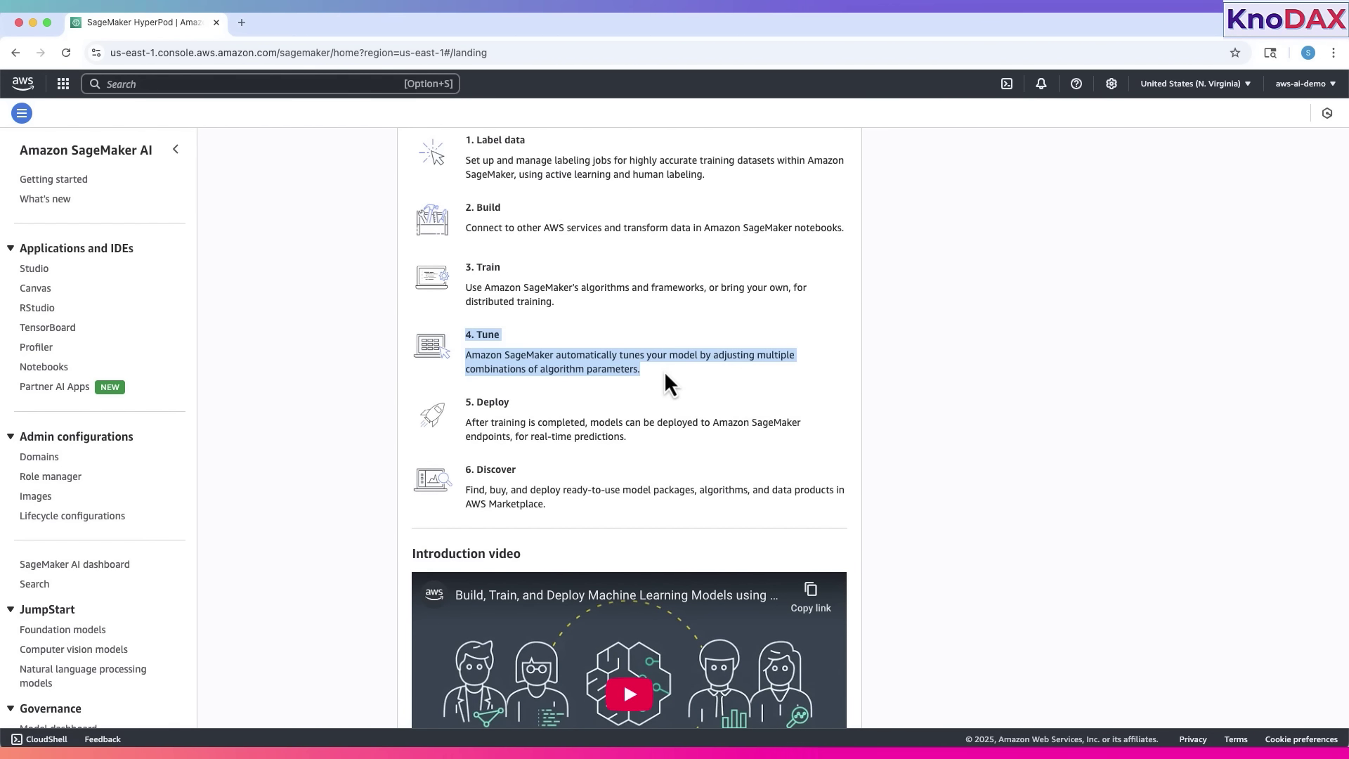
{"action": "left_click", "coordinate": [647, 381]}
{"action": "left_click_drag", "start_coordinate": [466, 422], "coordinate": [637, 441]}
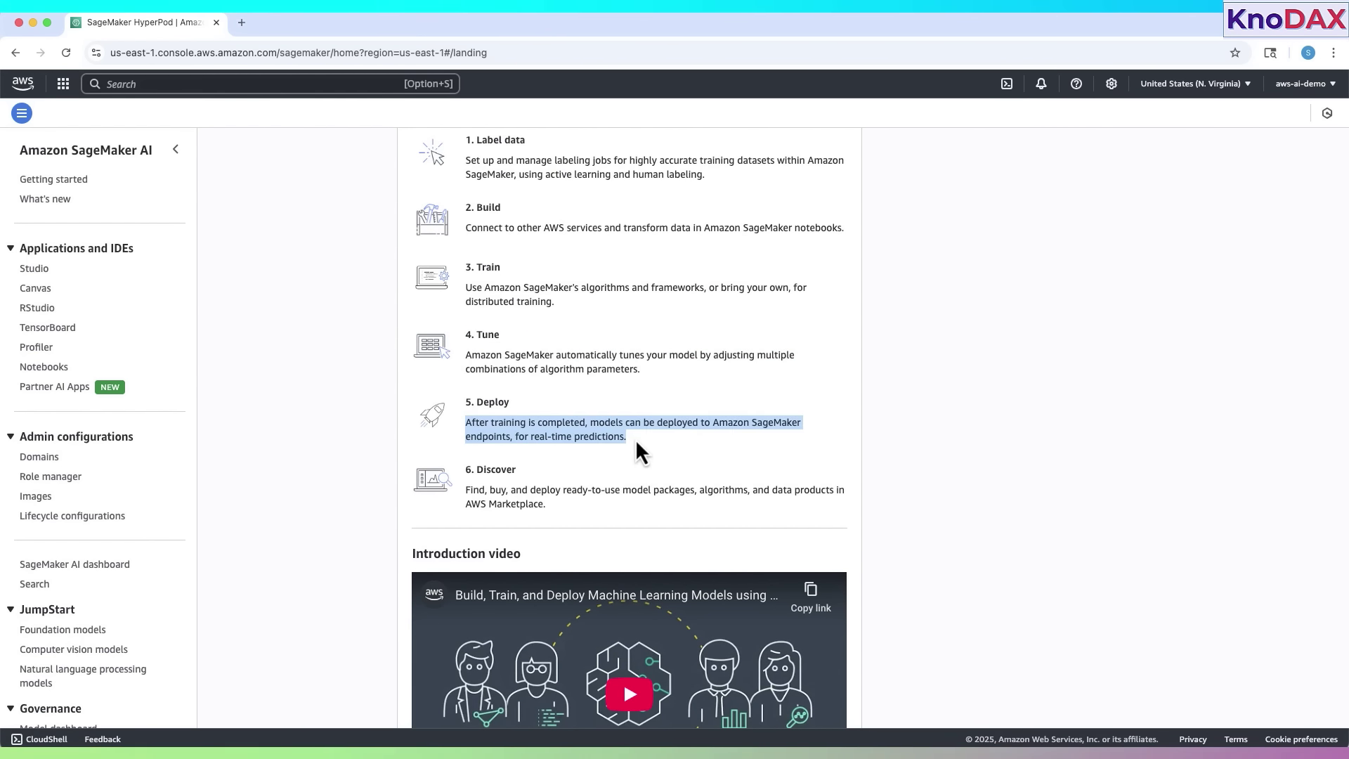
{"action": "scroll", "coordinate": [636, 439], "scroll_direction": "down", "scroll_amount": 3}
{"action": "left_click", "coordinate": [511, 404]}
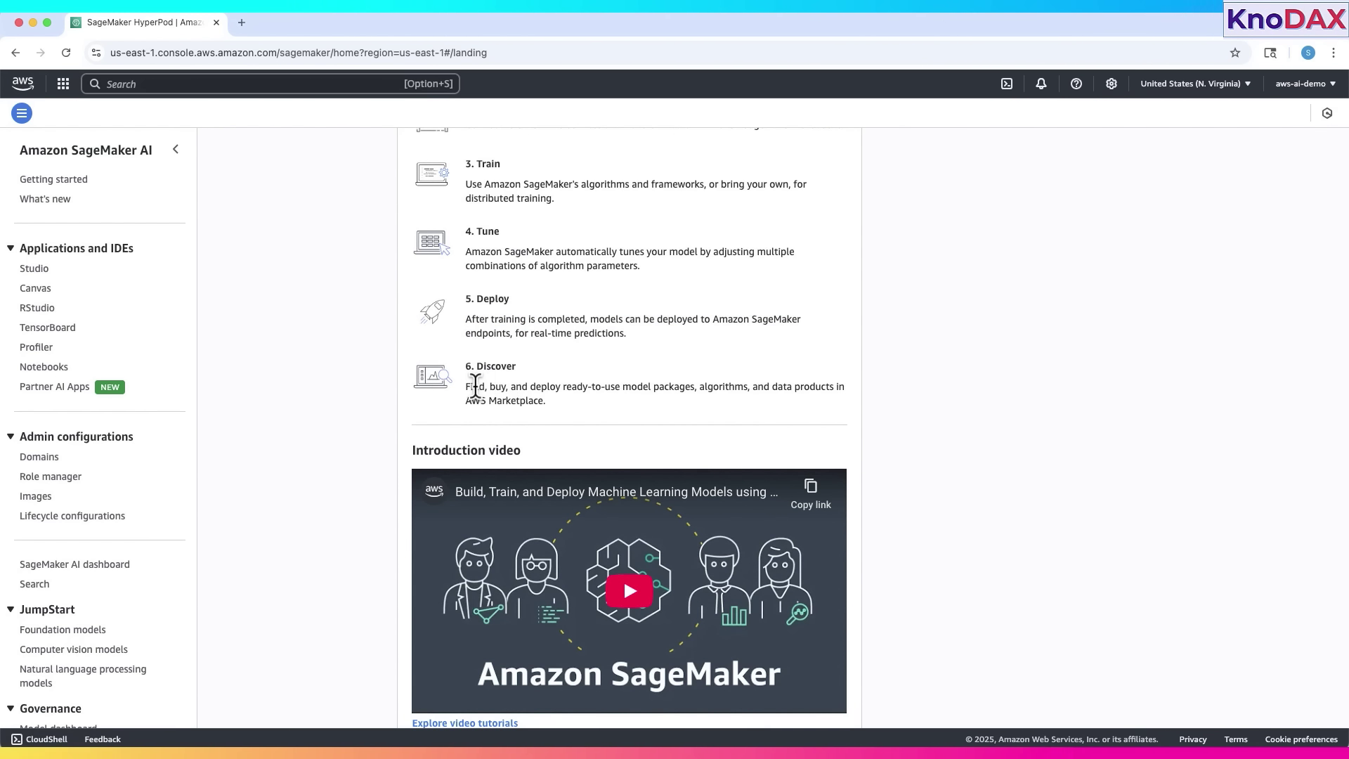
{"action": "left_click_drag", "start_coordinate": [475, 386], "coordinate": [563, 399]}
{"action": "scroll", "coordinate": [563, 399], "scroll_direction": "down", "scroll_amount": 1}
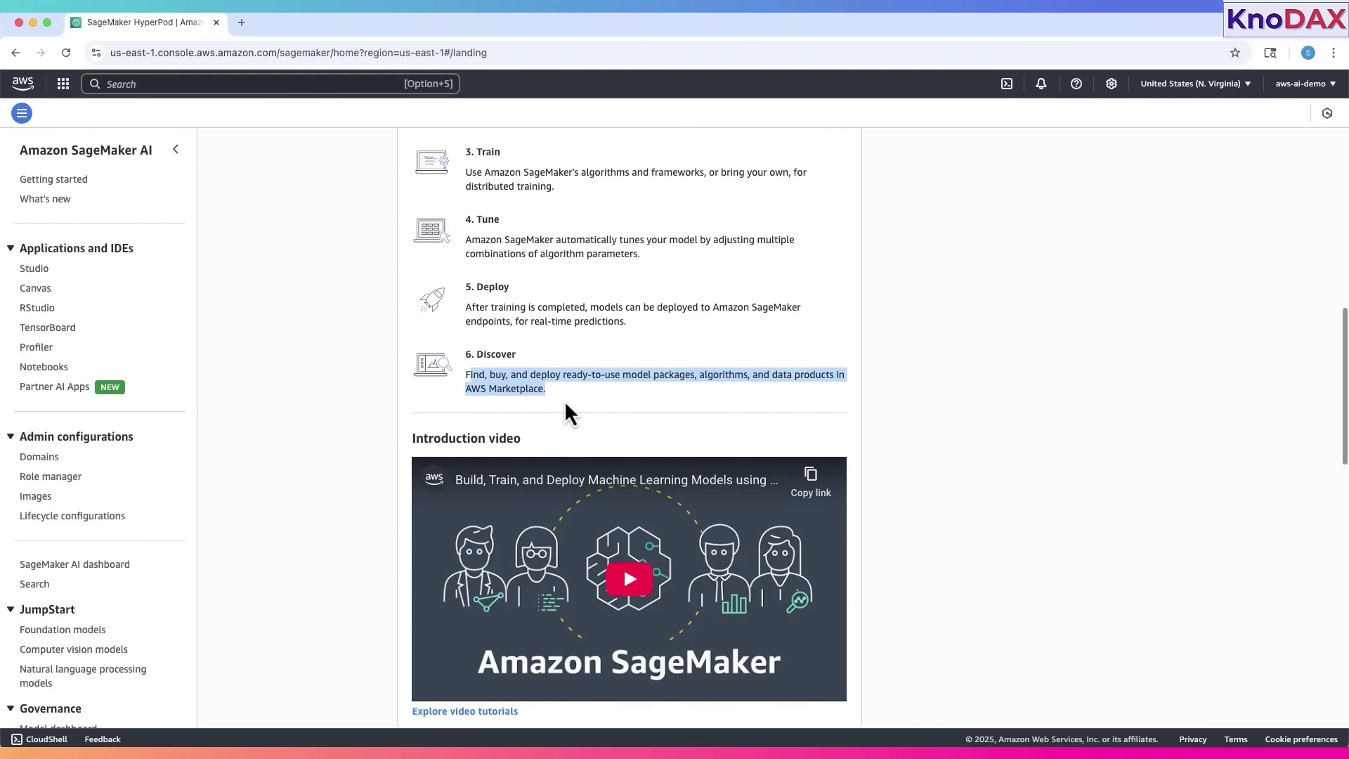
- Play the introduction video briefly and pause it, continuing to the Benefits and features section
{"action": "scroll", "coordinate": [564, 399], "scroll_direction": "down", "scroll_amount": 3}
{"action": "left_click", "coordinate": [482, 339]}
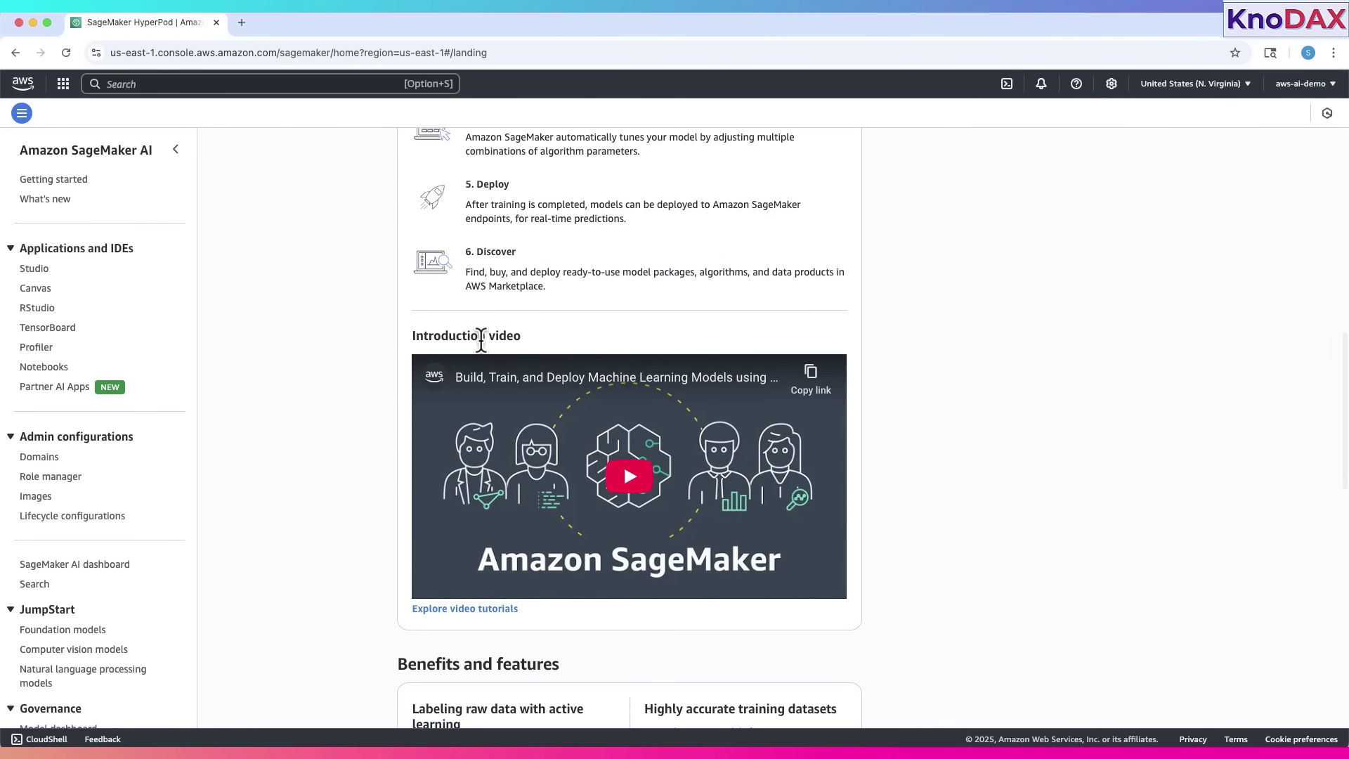
{"action": "left_click_drag", "start_coordinate": [411, 339], "coordinate": [521, 338]}
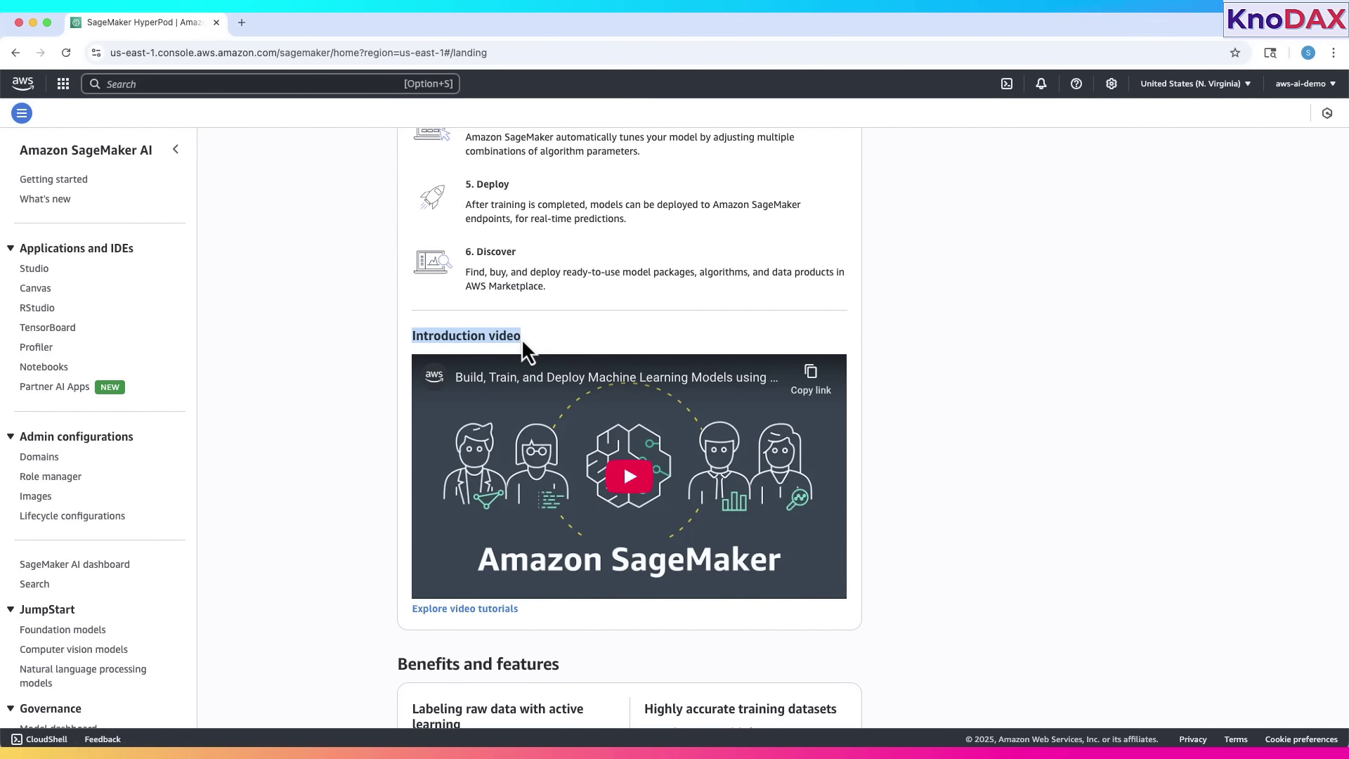
{"action": "left_click", "coordinate": [648, 478]}
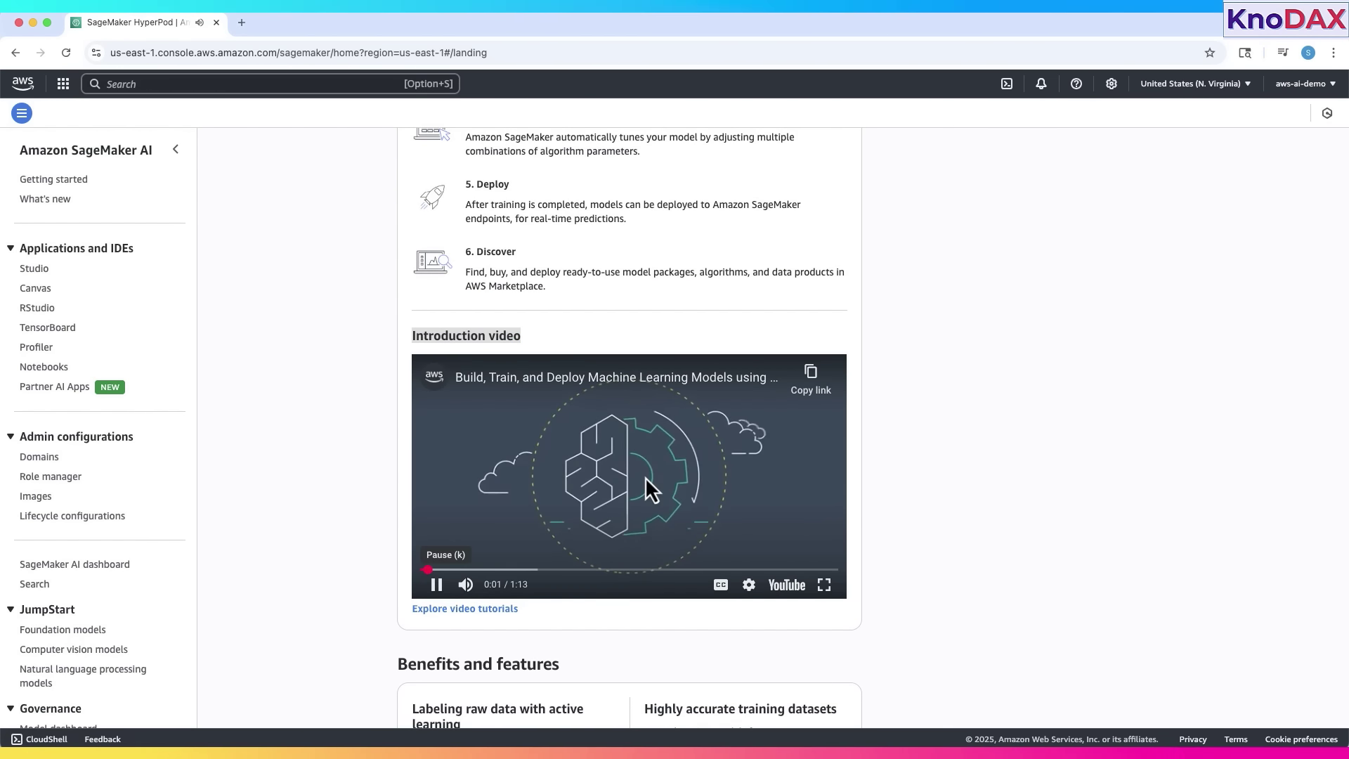
{"action": "left_click", "coordinate": [436, 586]}
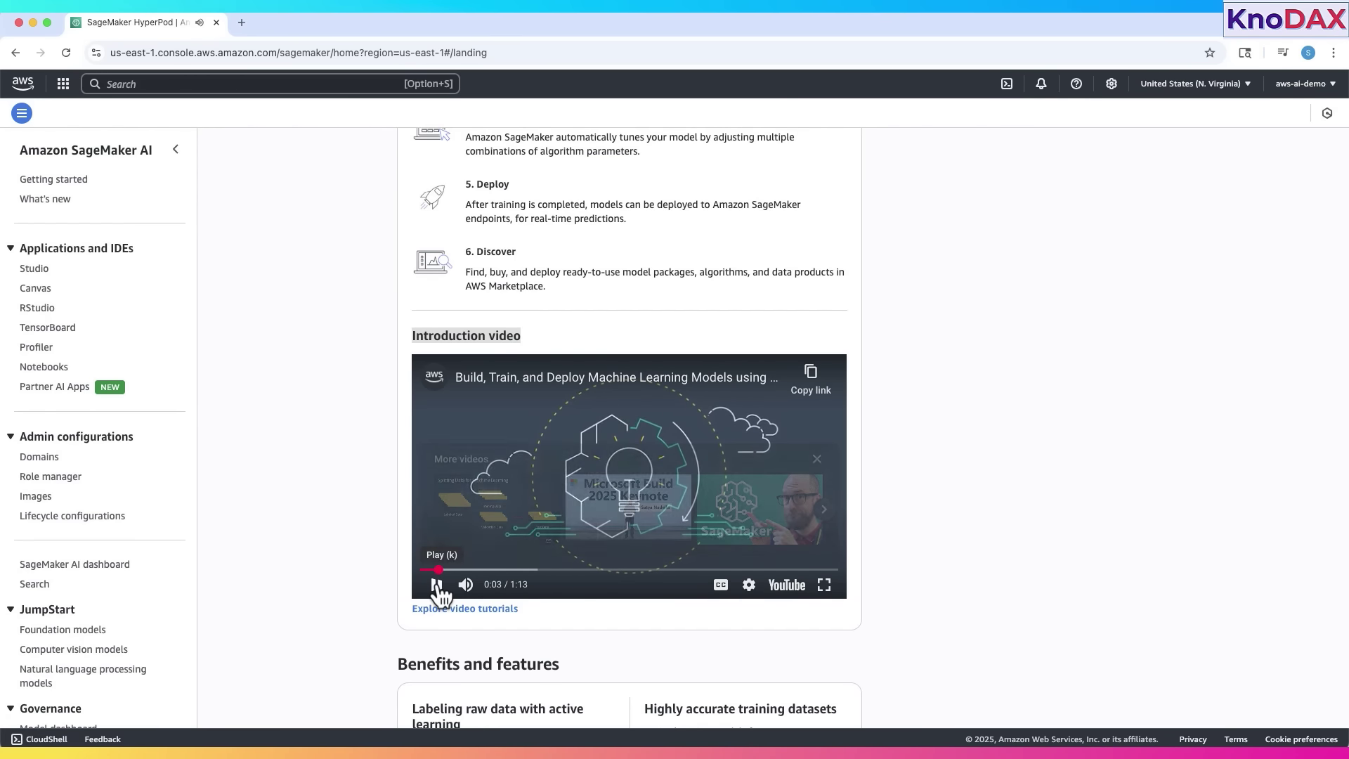
{"action": "scroll", "coordinate": [620, 338], "scroll_direction": "down", "scroll_amount": 3}
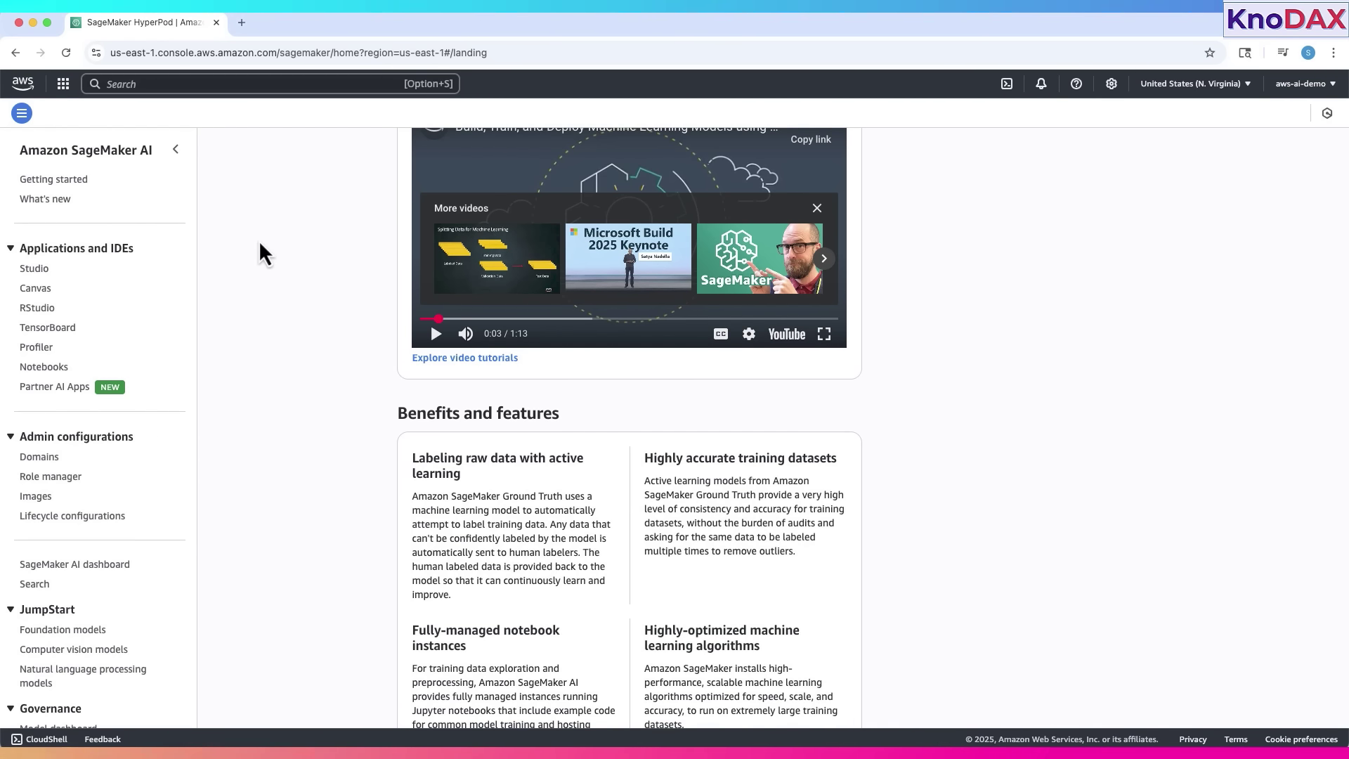
- Open the Getting started page and look over its role, domain and tutorial options
{"action": "scroll", "coordinate": [259, 244], "scroll_direction": "up", "scroll_amount": 5}
{"action": "scroll", "coordinate": [259, 240], "scroll_direction": "up", "scroll_amount": 8}
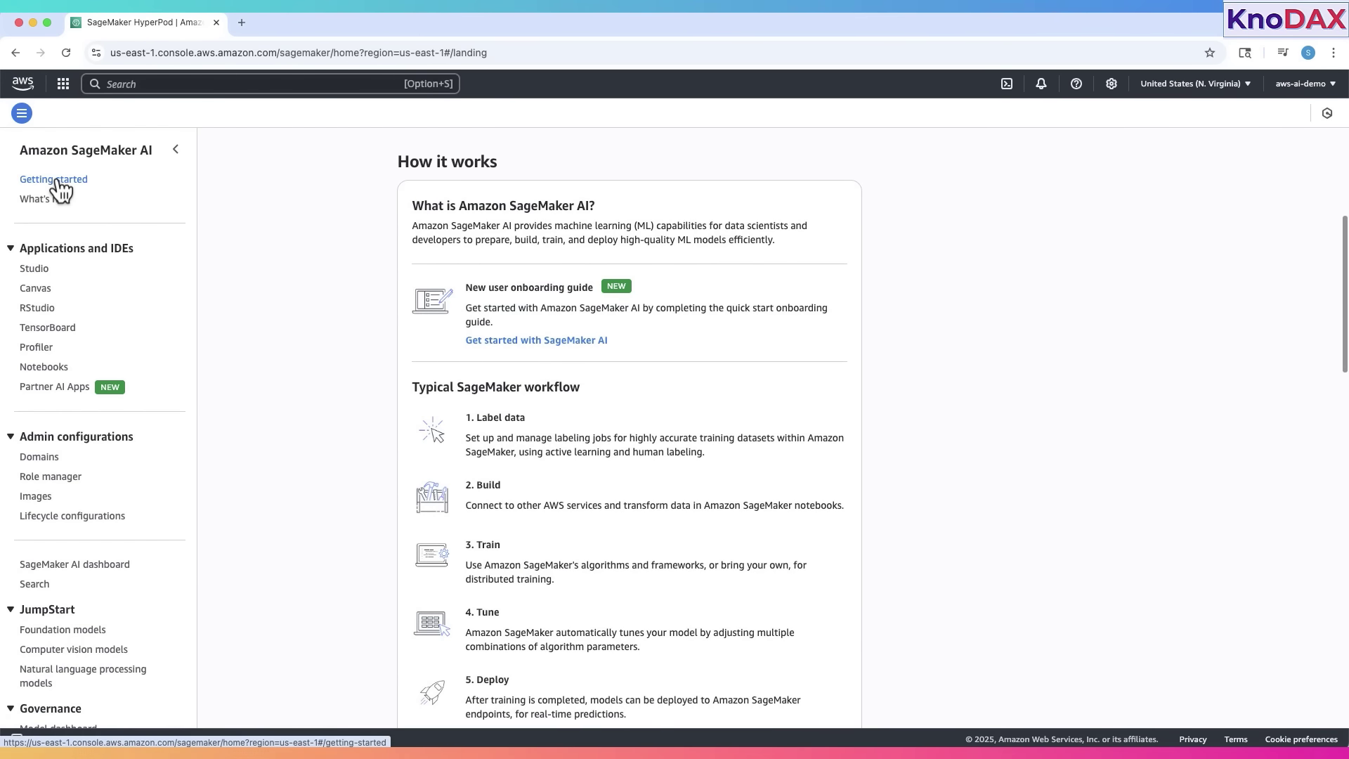
{"action": "left_click", "coordinate": [55, 180]}
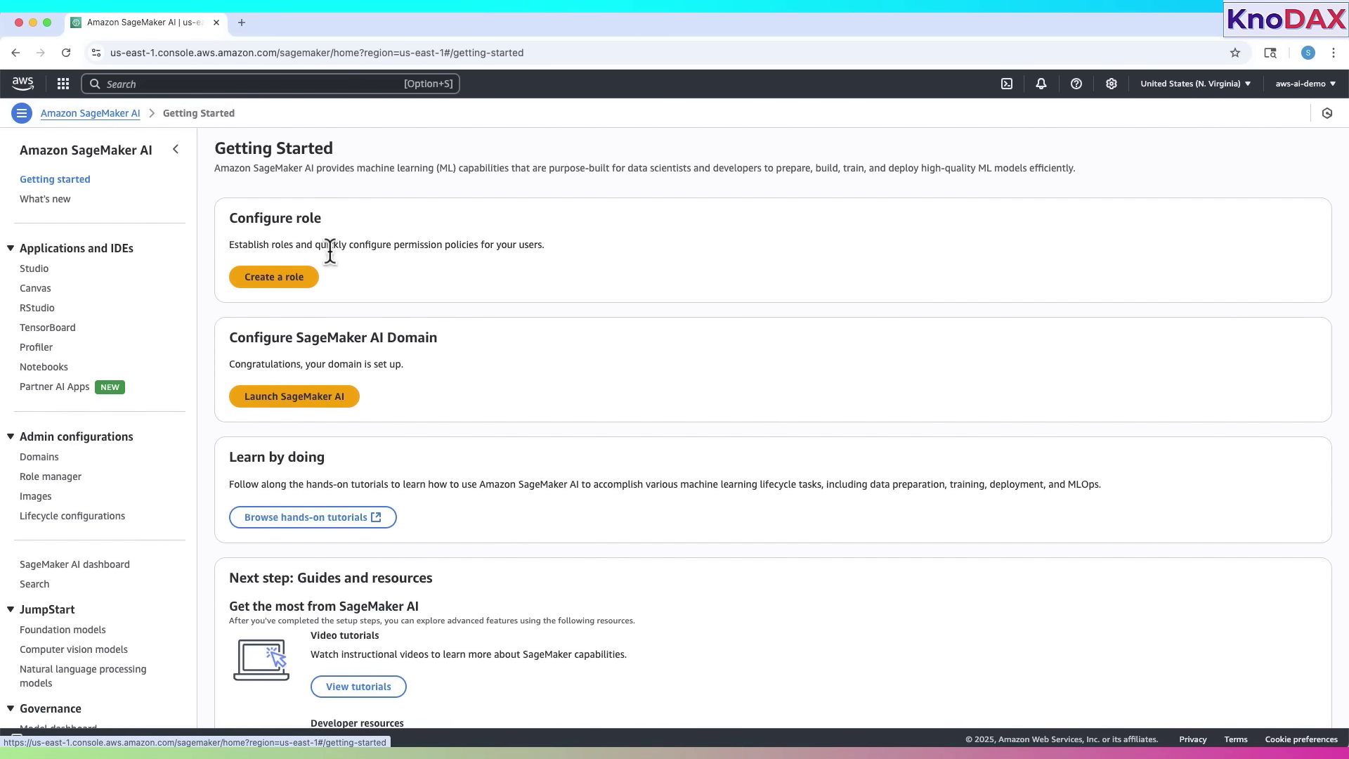
{"action": "scroll", "coordinate": [551, 338], "scroll_direction": "down", "scroll_amount": 3}
{"action": "scroll", "coordinate": [551, 337], "scroll_direction": "up", "scroll_amount": 3}
{"action": "scroll", "coordinate": [549, 337], "scroll_direction": "up", "scroll_amount": 1}
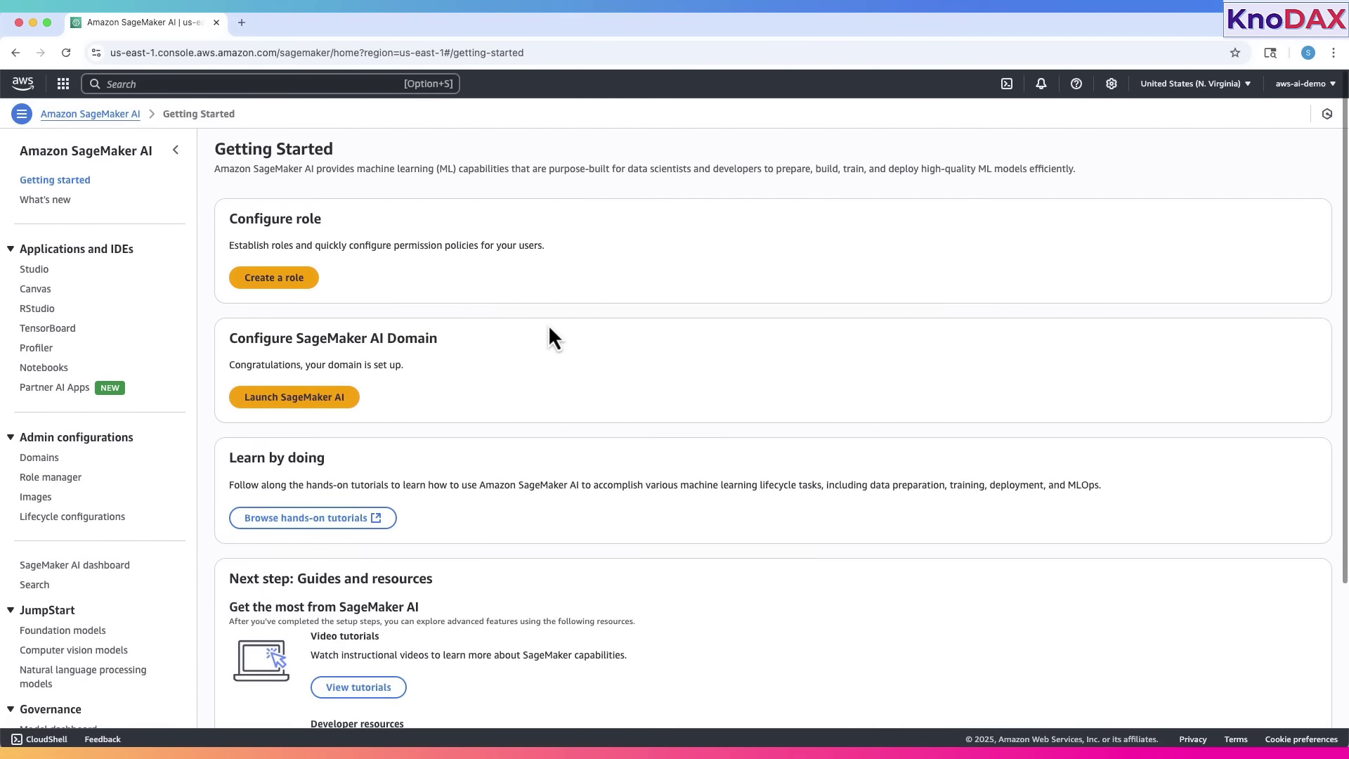
- Open the What's new page and skim its feature announcements
{"action": "left_click", "coordinate": [63, 203]}
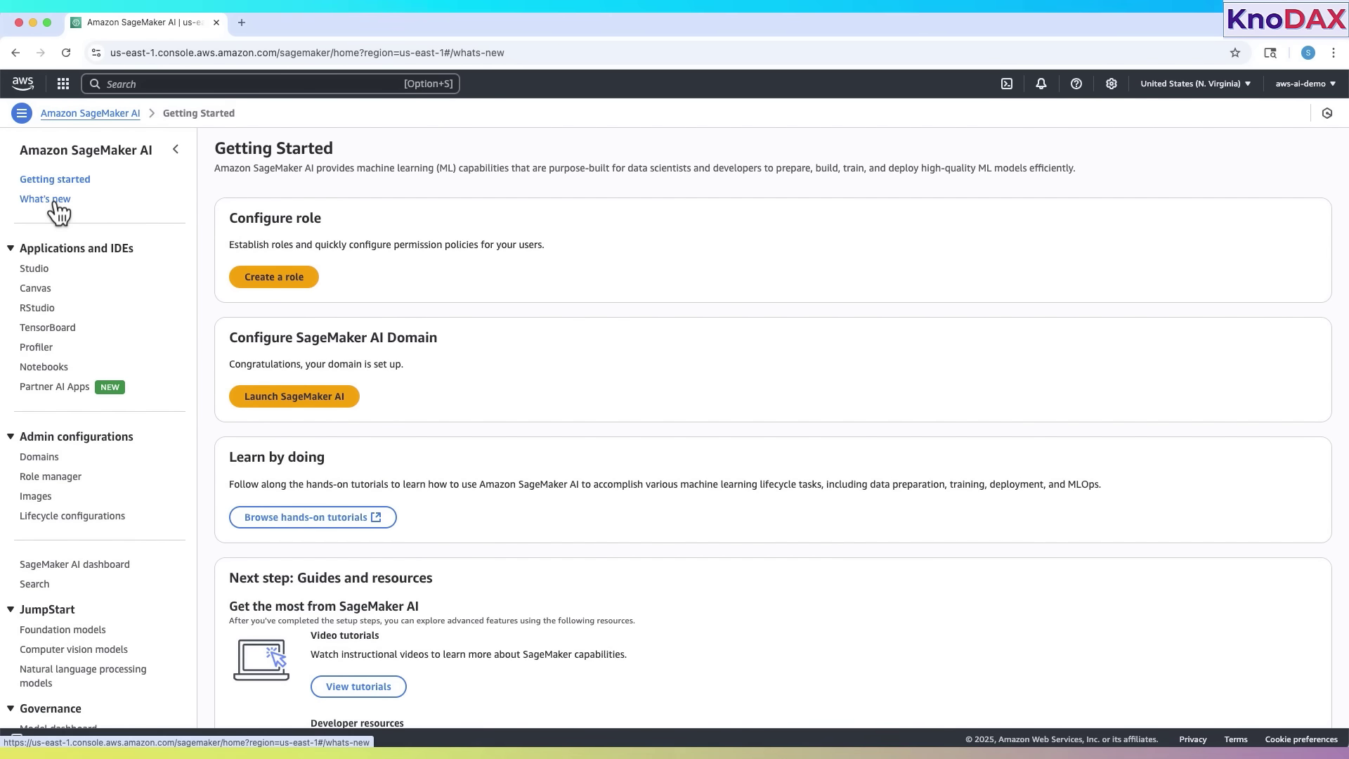
{"action": "scroll", "coordinate": [604, 318], "scroll_direction": "down", "scroll_amount": 7}
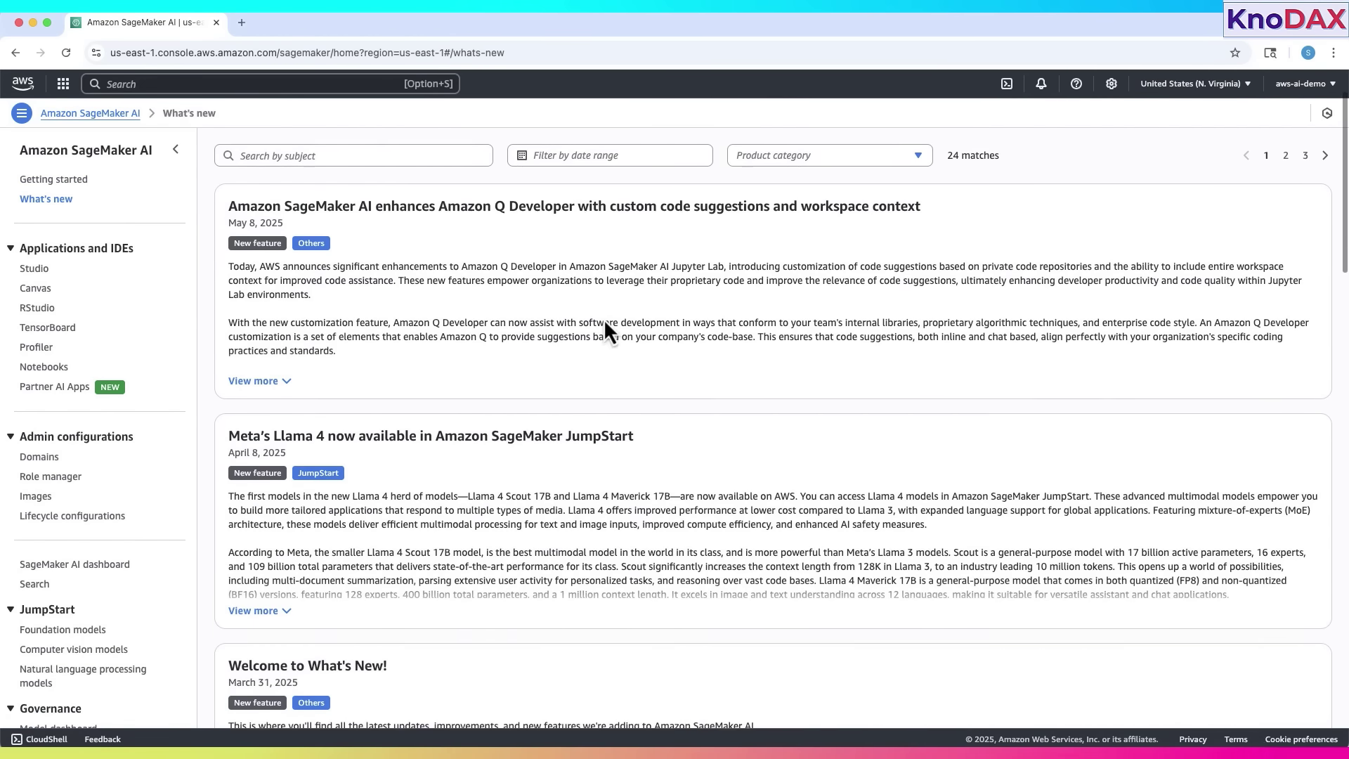
{"action": "scroll", "coordinate": [605, 319], "scroll_direction": "up", "scroll_amount": 7}
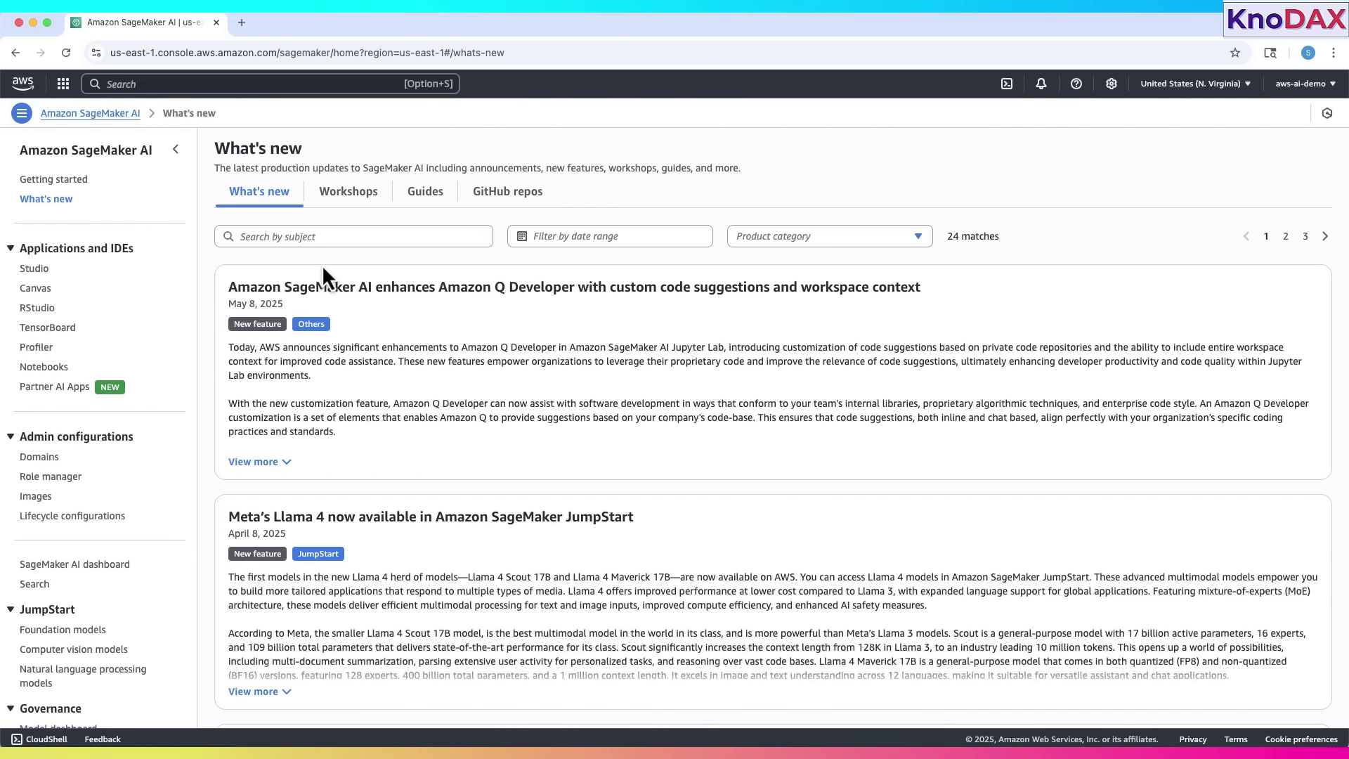
- Collapse and re-expand the Applications and IDEs group, and visit its Studio, Canvas and RStudio pages
{"action": "left_click", "coordinate": [103, 262]}
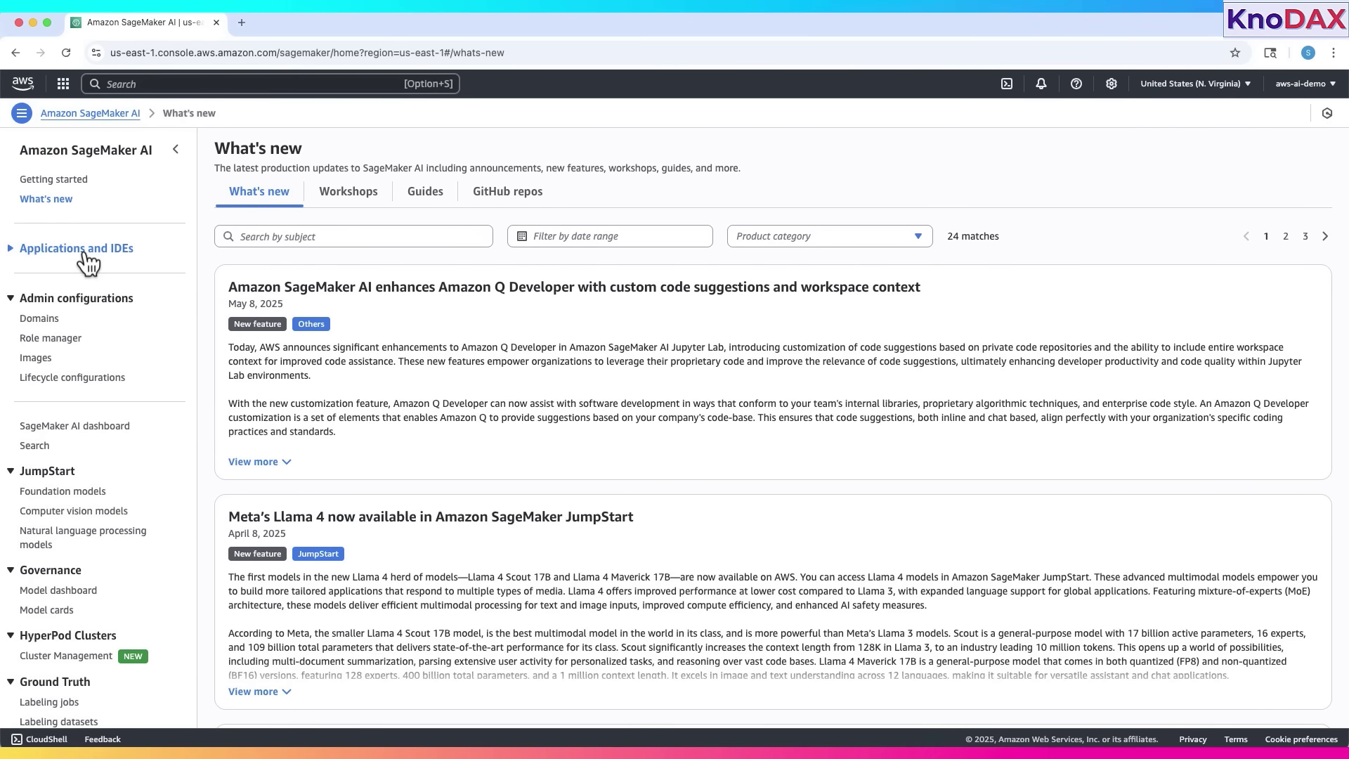
{"action": "left_click", "coordinate": [99, 254]}
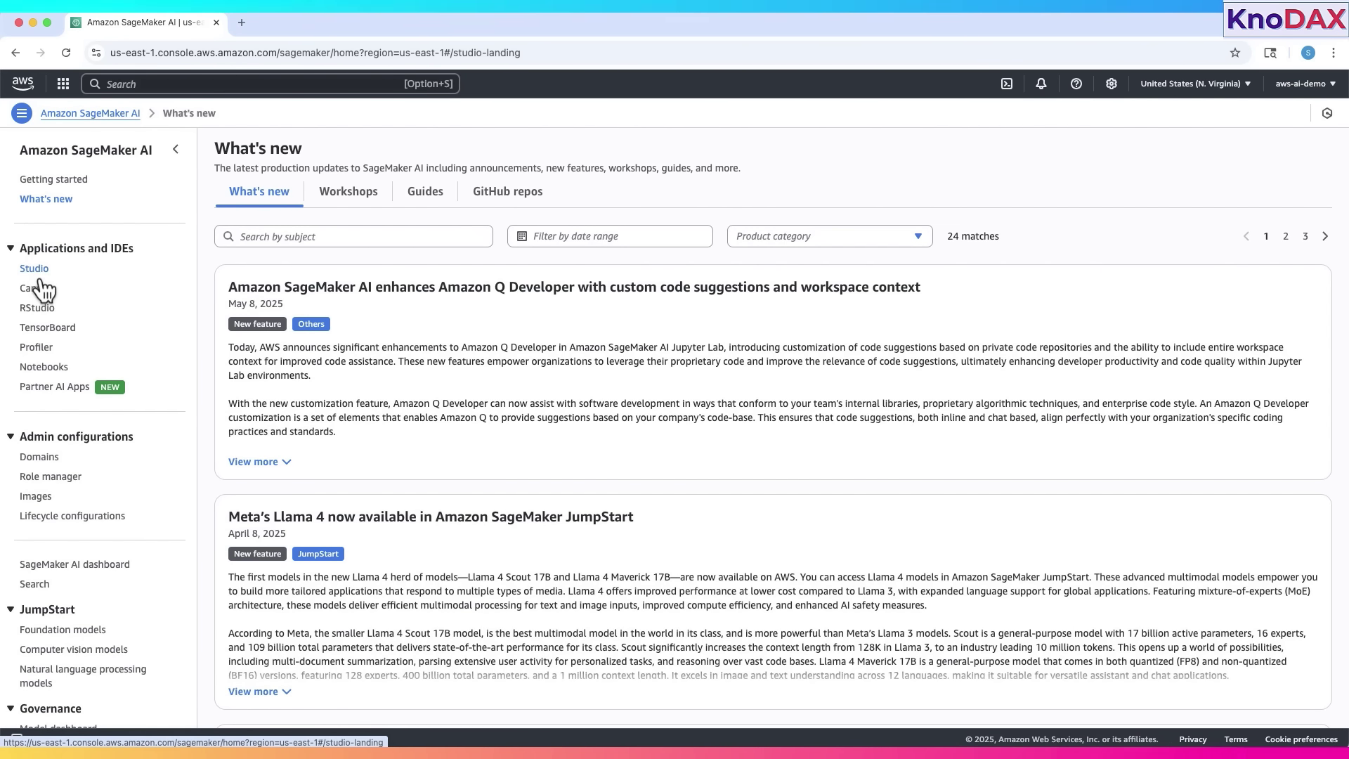
{"action": "left_click", "coordinate": [40, 278]}
{"action": "left_click", "coordinate": [39, 291]}
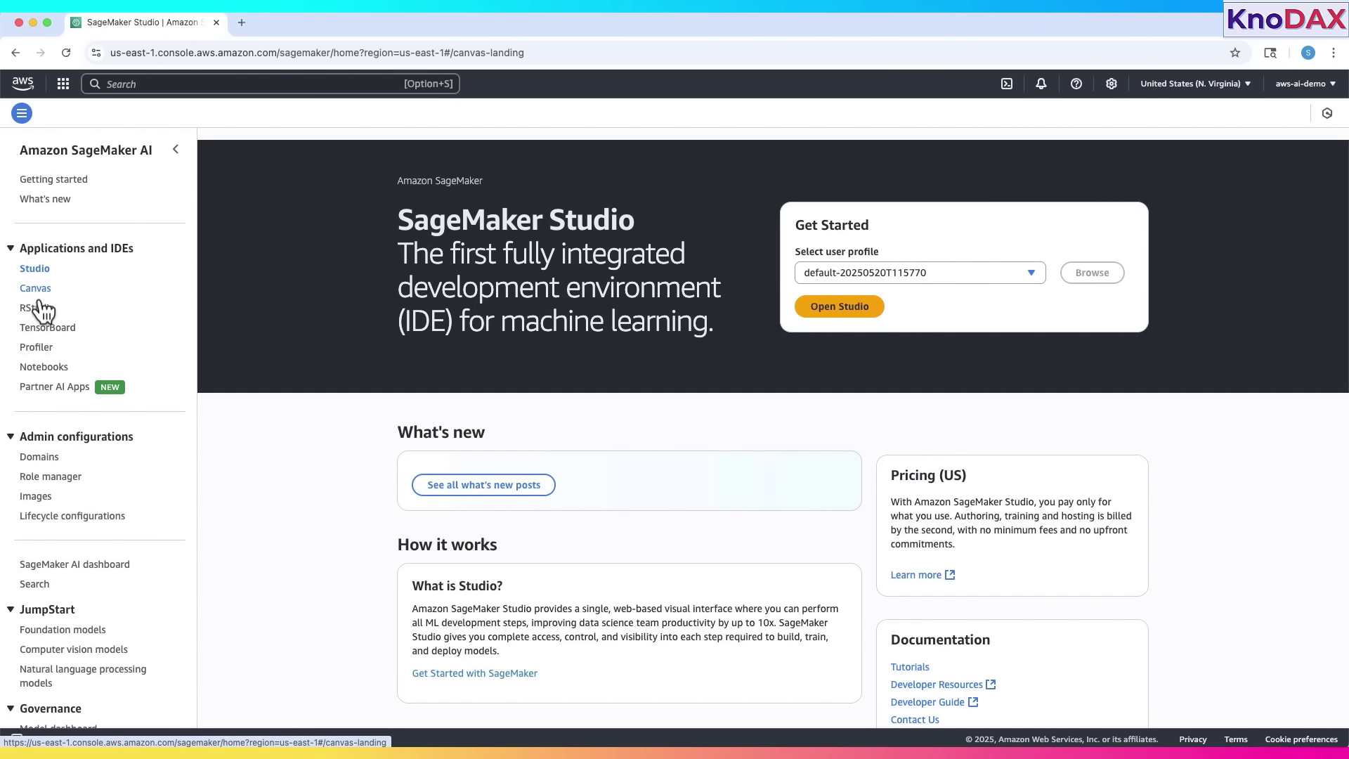
{"action": "left_click", "coordinate": [41, 309]}
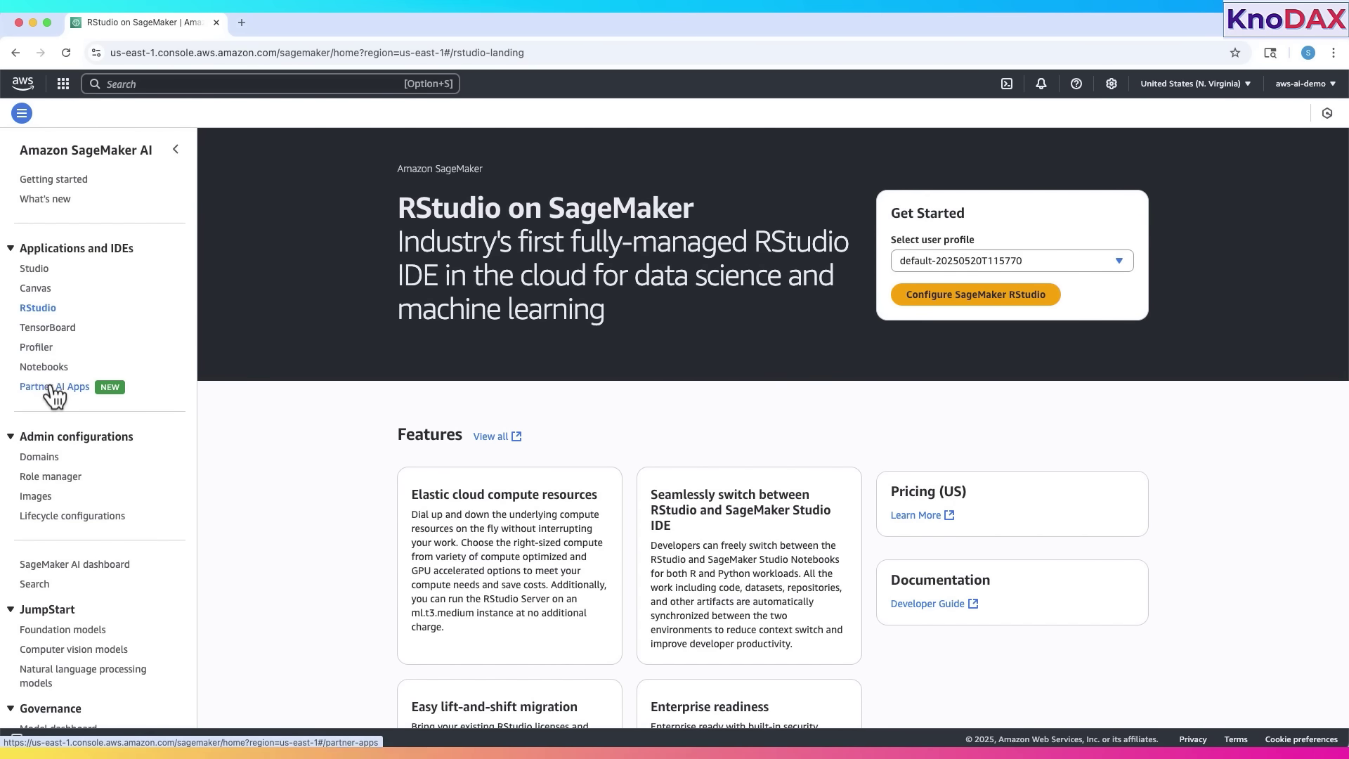
- Visit the SageMaker AI dashboard and the SageMaker Search page
{"action": "scroll", "coordinate": [53, 397], "scroll_direction": "down", "scroll_amount": 2}
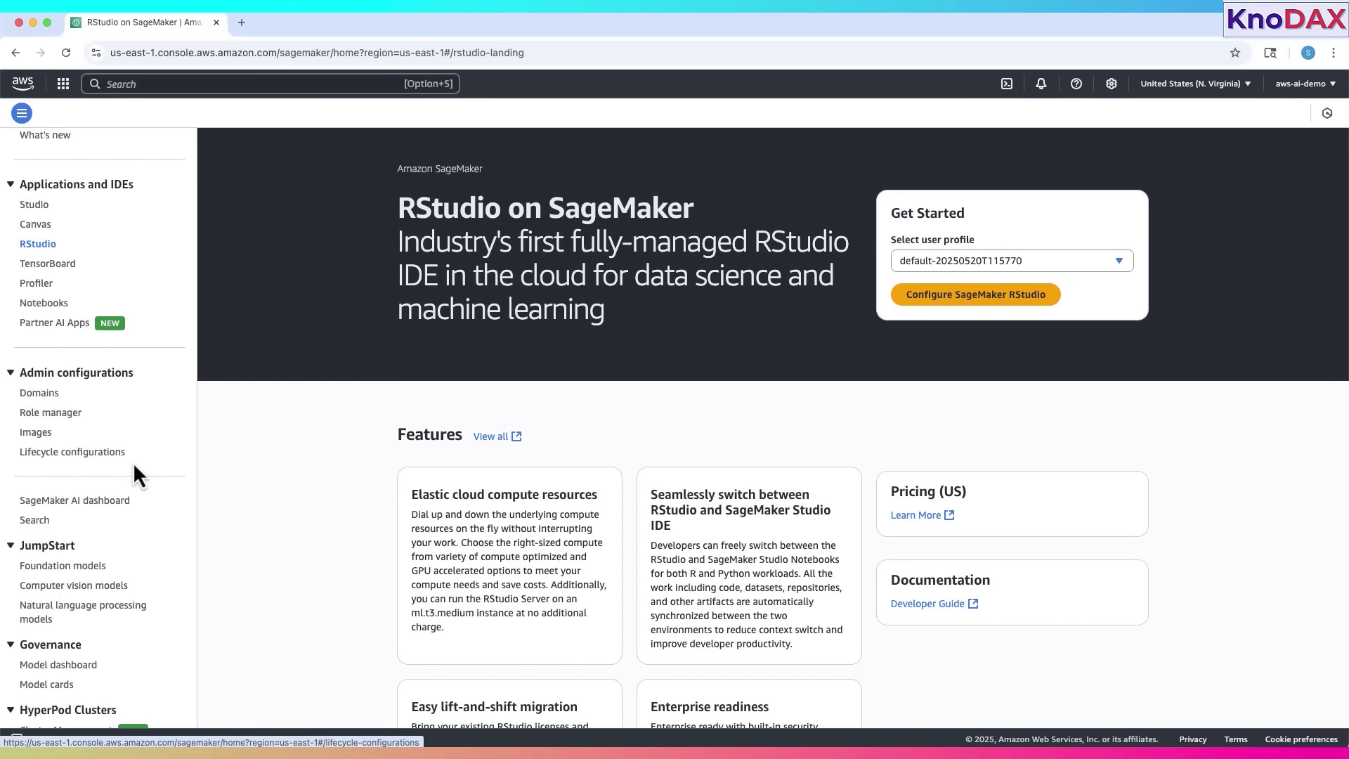
{"action": "scroll", "coordinate": [132, 462], "scroll_direction": "down", "scroll_amount": 3}
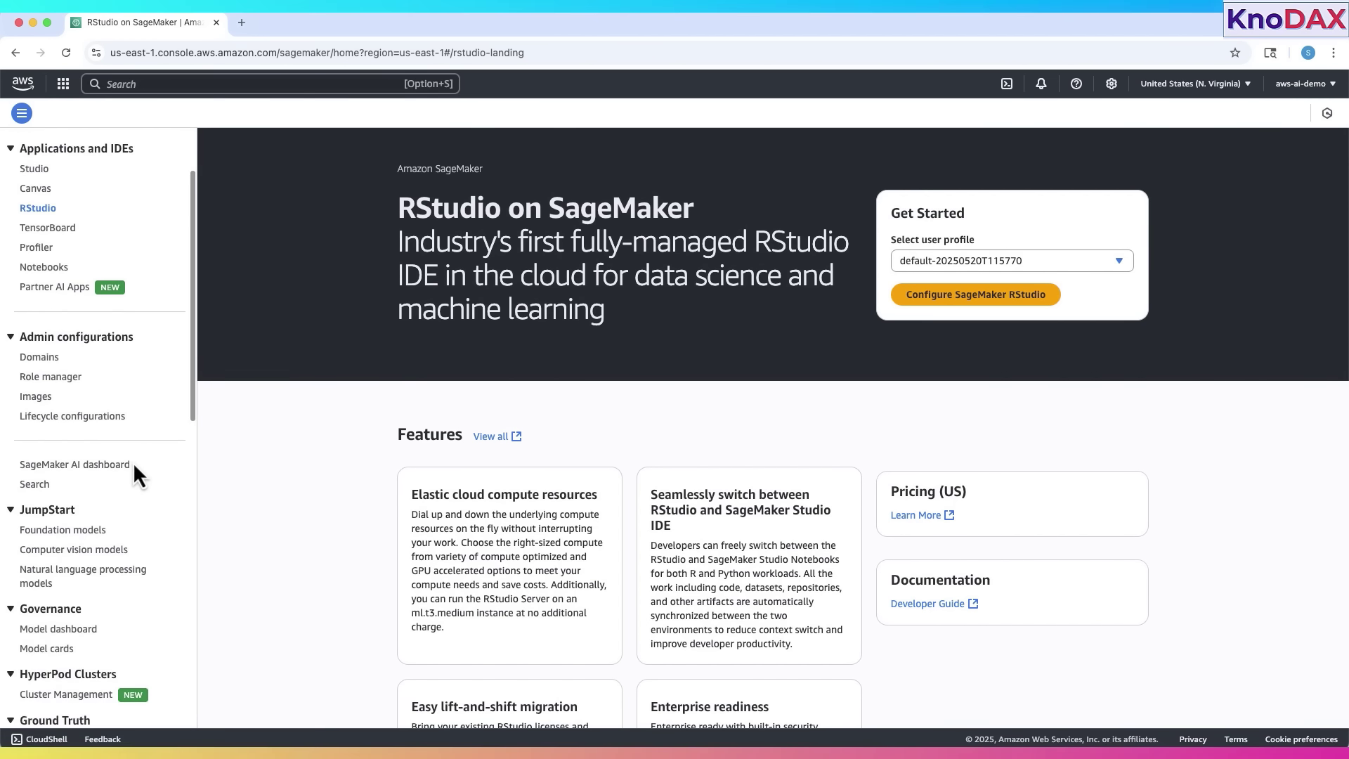
{"action": "scroll", "coordinate": [109, 415], "scroll_direction": "down", "scroll_amount": 2}
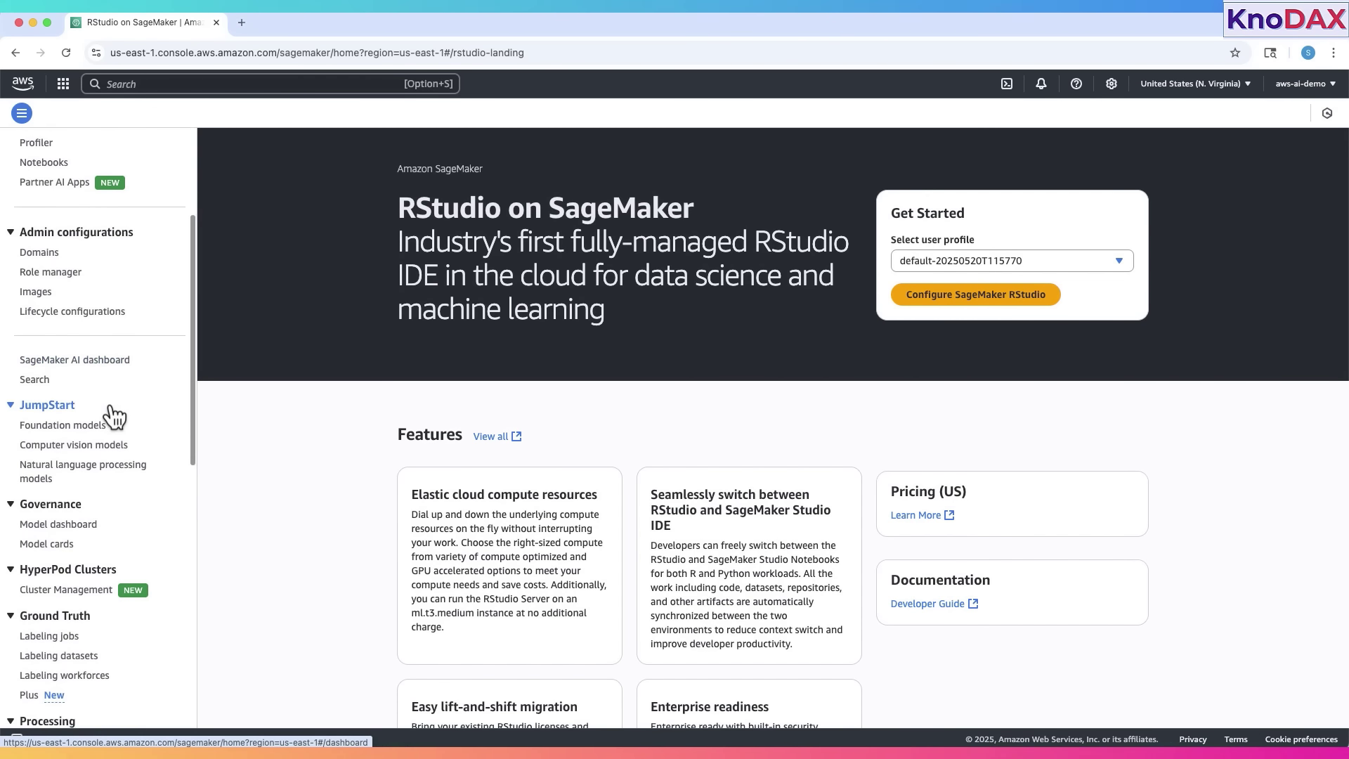
{"action": "left_click", "coordinate": [95, 351]}
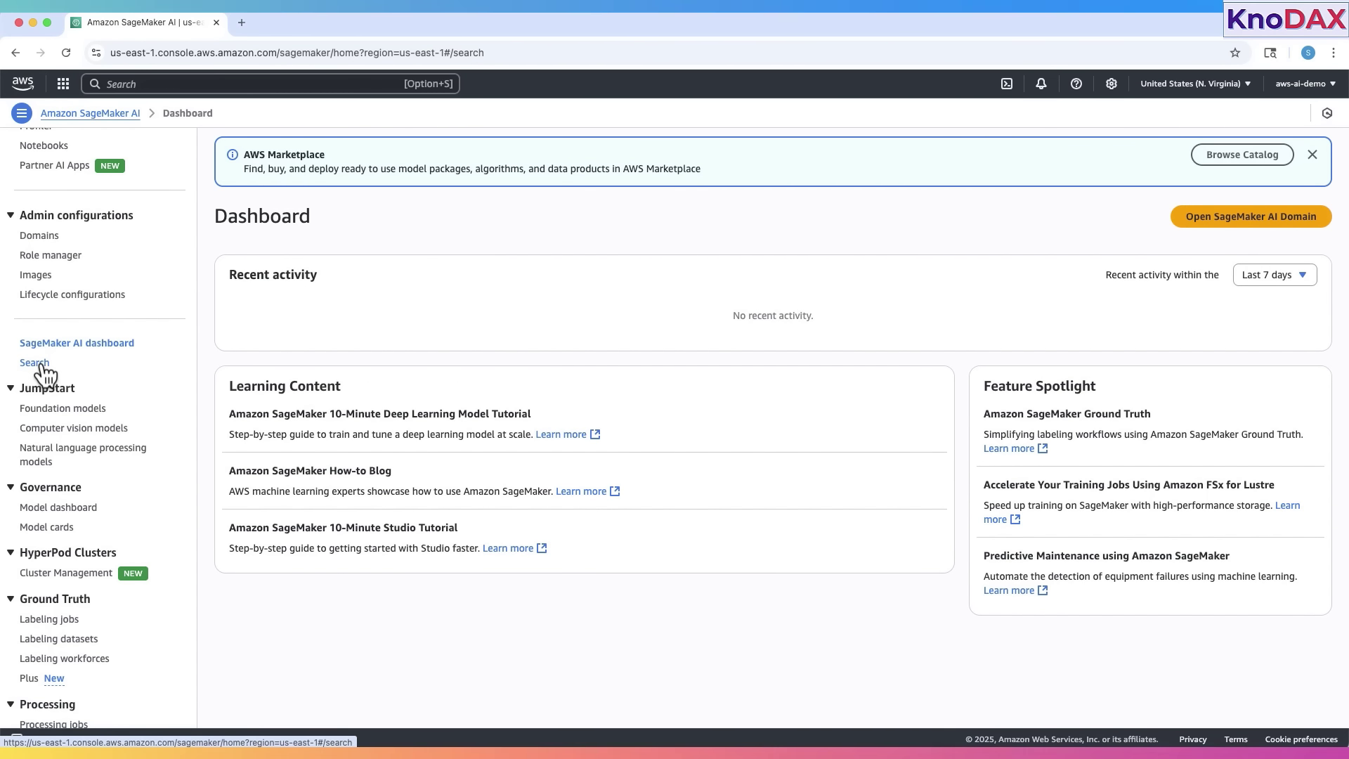
- Open the Model dashboard page and look over the navigation sections from JumpStart through Inference to AWS Marketplace
{"action": "scroll", "coordinate": [67, 387], "scroll_direction": "down", "scroll_amount": 2}
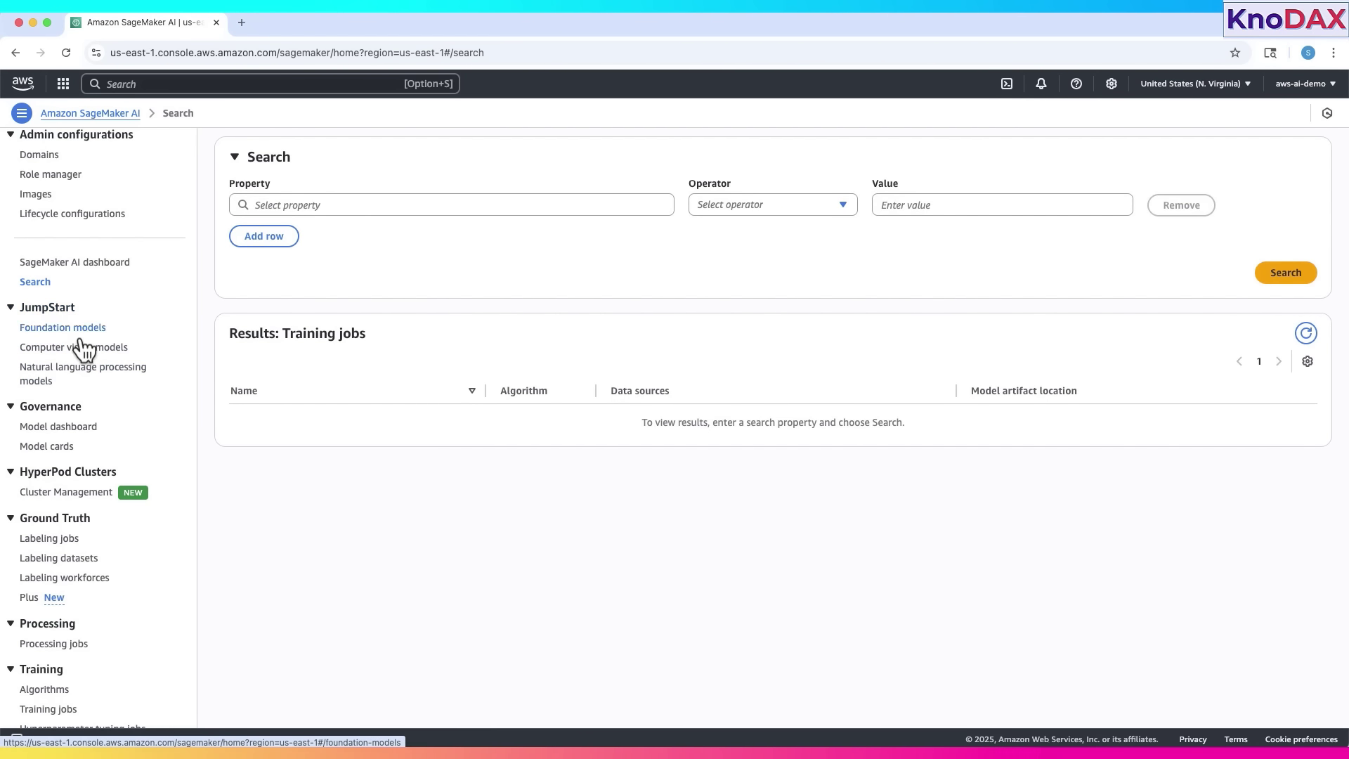
{"action": "scroll", "coordinate": [88, 385], "scroll_direction": "down", "scroll_amount": 2}
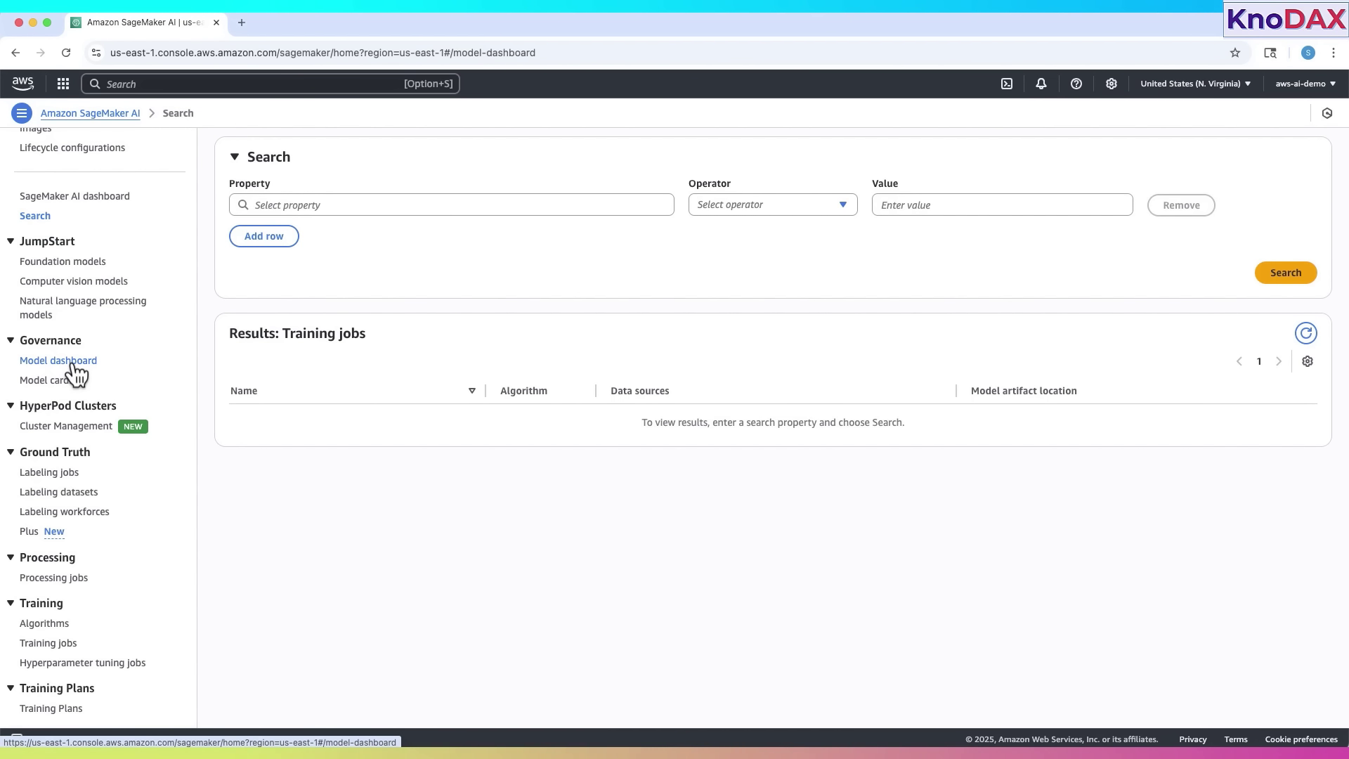
{"action": "scroll", "coordinate": [82, 388], "scroll_direction": "down", "scroll_amount": 1}
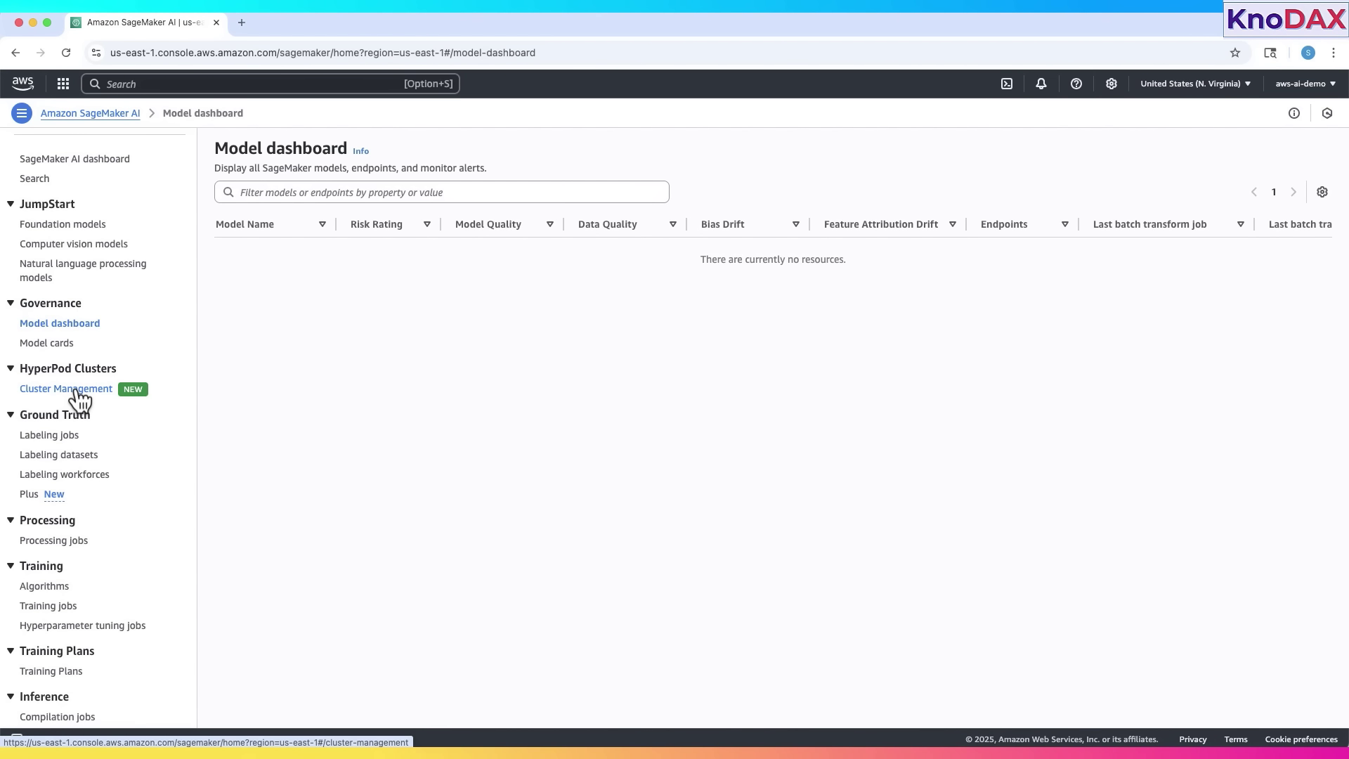
{"action": "scroll", "coordinate": [79, 397], "scroll_direction": "down", "scroll_amount": 2}
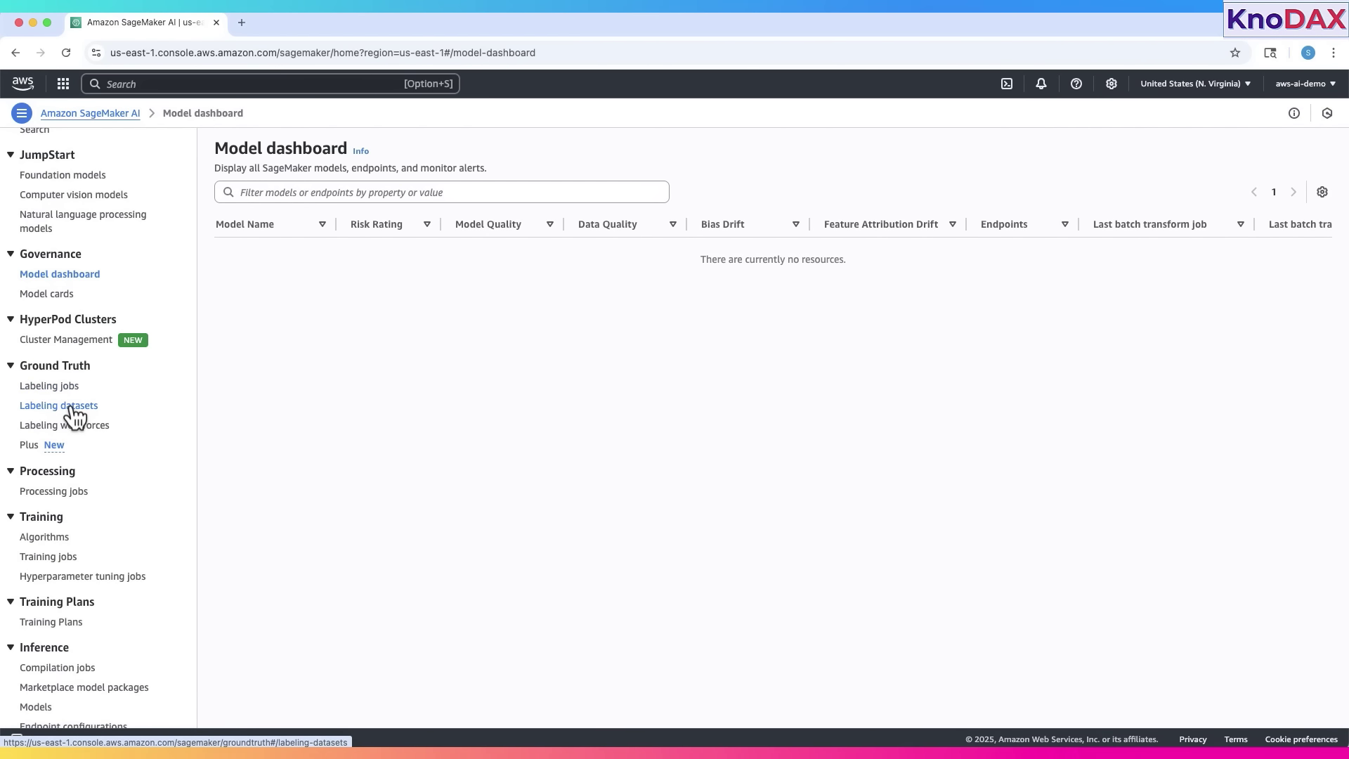
{"action": "scroll", "coordinate": [72, 449], "scroll_direction": "down", "scroll_amount": 3}
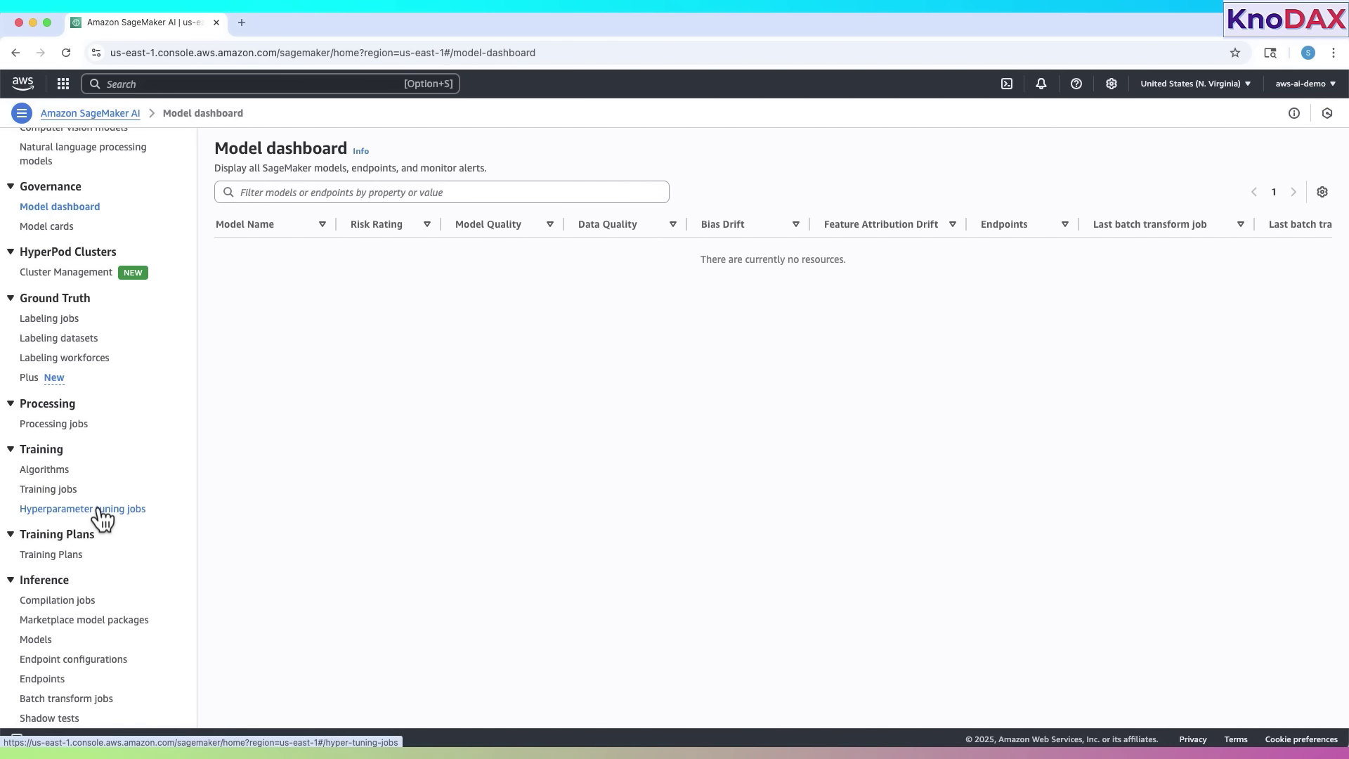
{"action": "scroll", "coordinate": [102, 509], "scroll_direction": "down", "scroll_amount": 1}
{"action": "scroll", "coordinate": [102, 519], "scroll_direction": "down", "scroll_amount": 5}
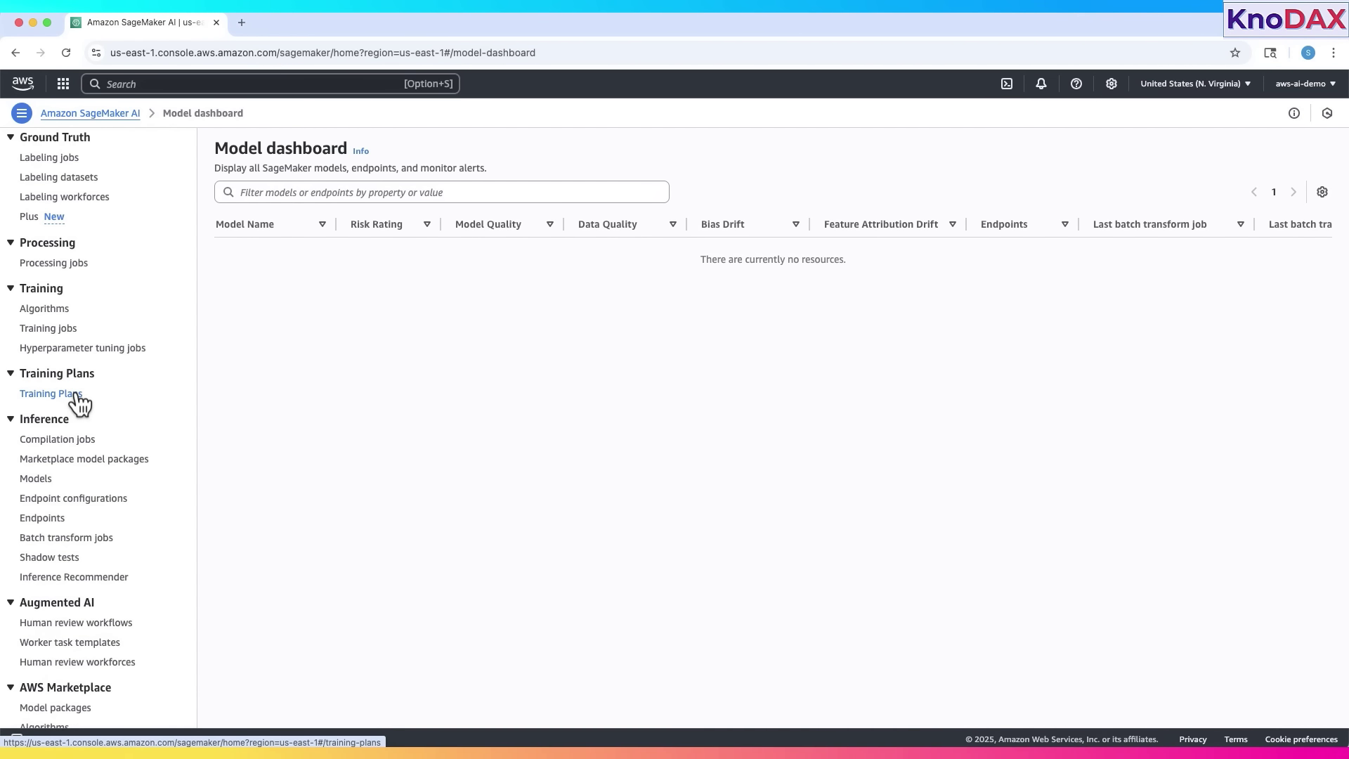
{"action": "scroll", "coordinate": [77, 401], "scroll_direction": "down", "scroll_amount": 3}
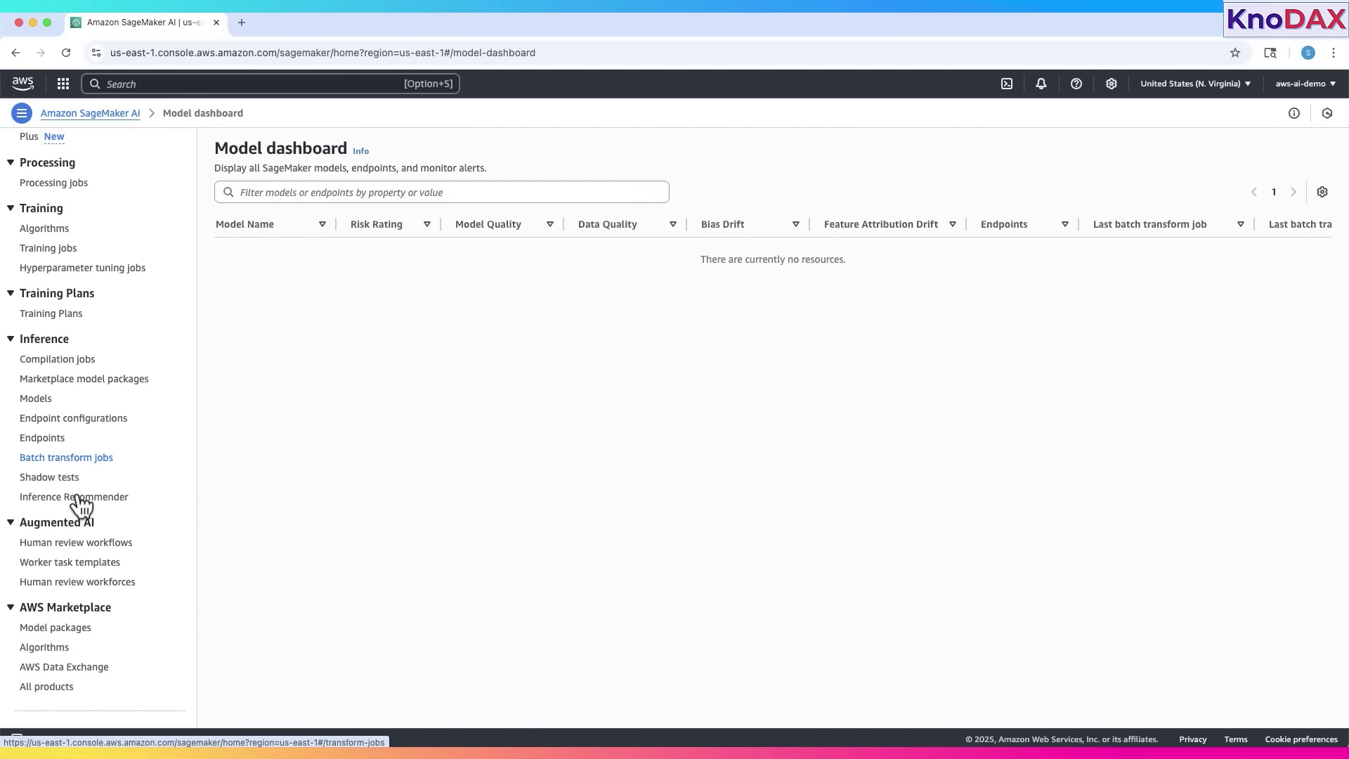
{"action": "scroll", "coordinate": [67, 469], "scroll_direction": "down", "scroll_amount": 2}
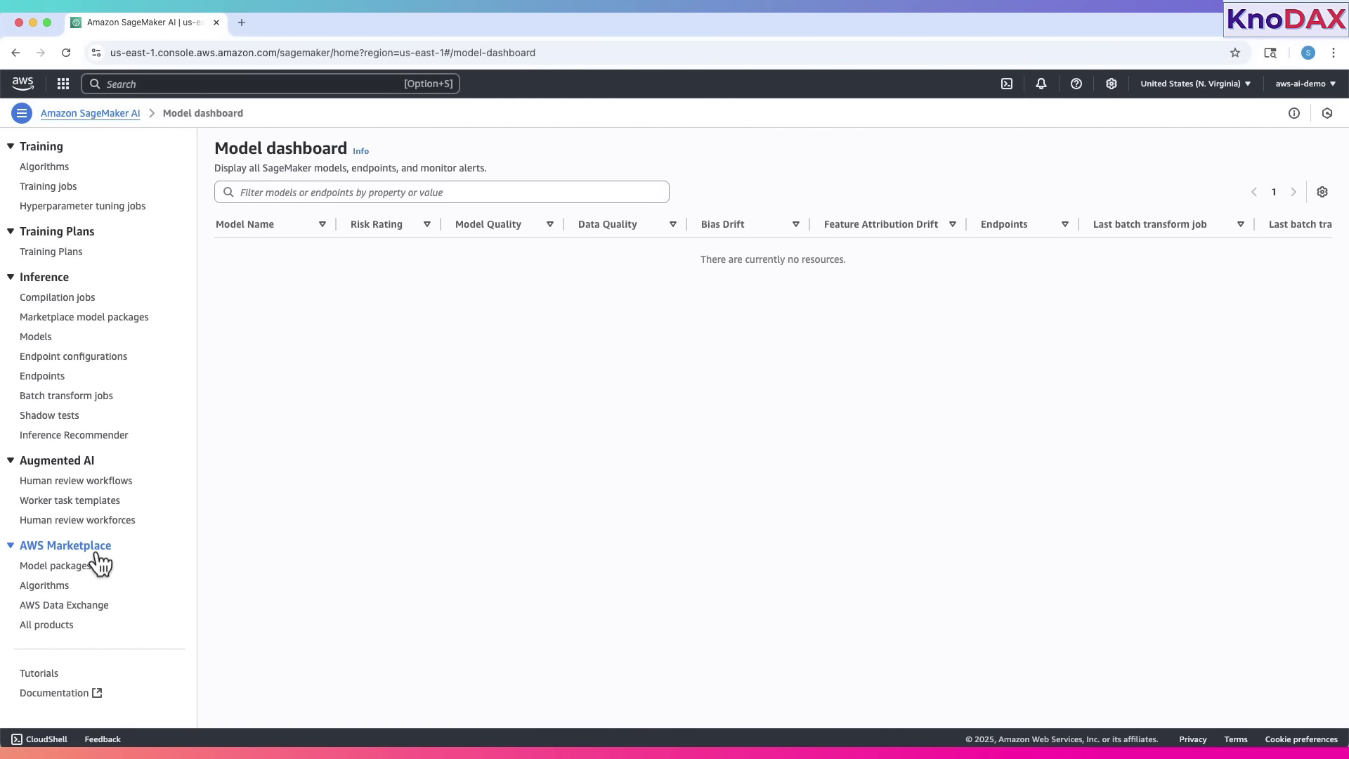
{"action": "scroll", "coordinate": [99, 562], "scroll_direction": "up", "scroll_amount": 3}
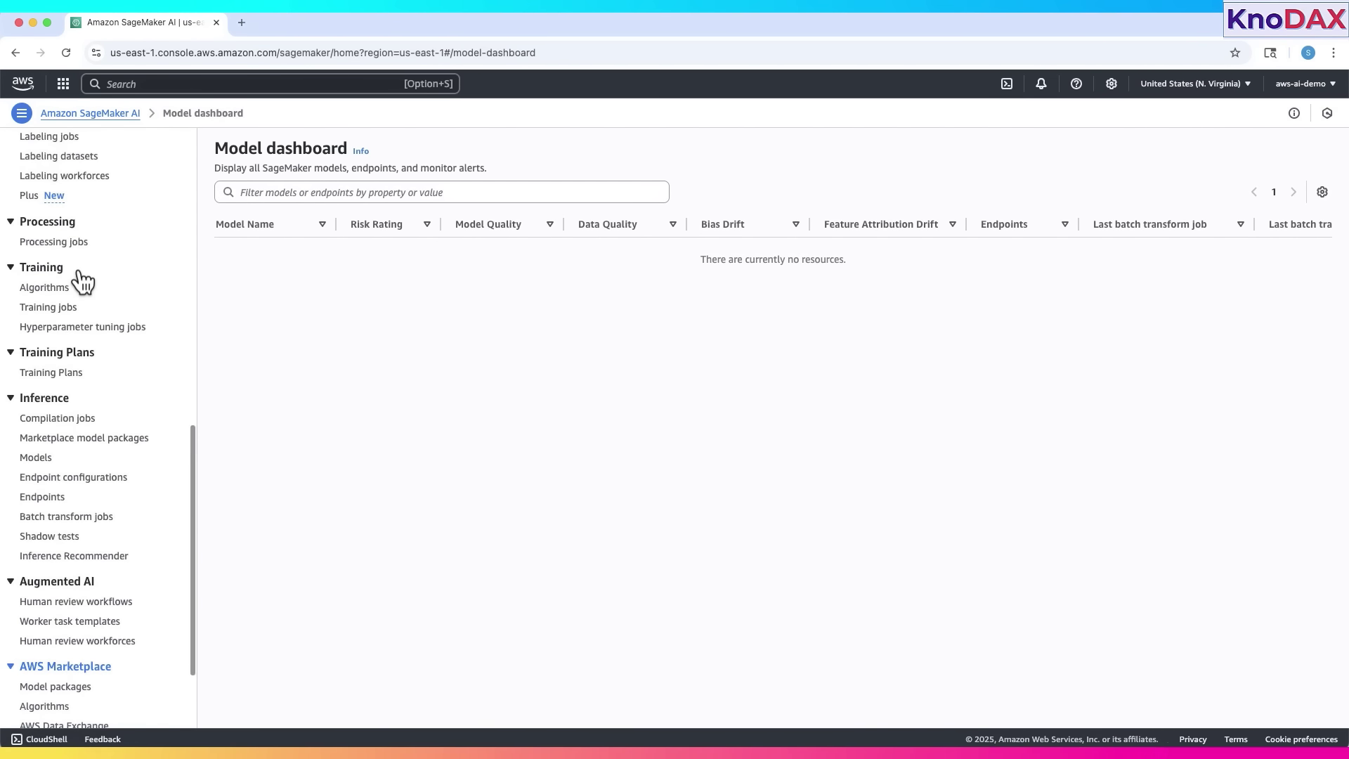
- Return to the SageMaker AI landing page and create a domain with the quick setup for a single user
{"action": "left_click", "coordinate": [90, 113]}
{"action": "left_click", "coordinate": [105, 153]}
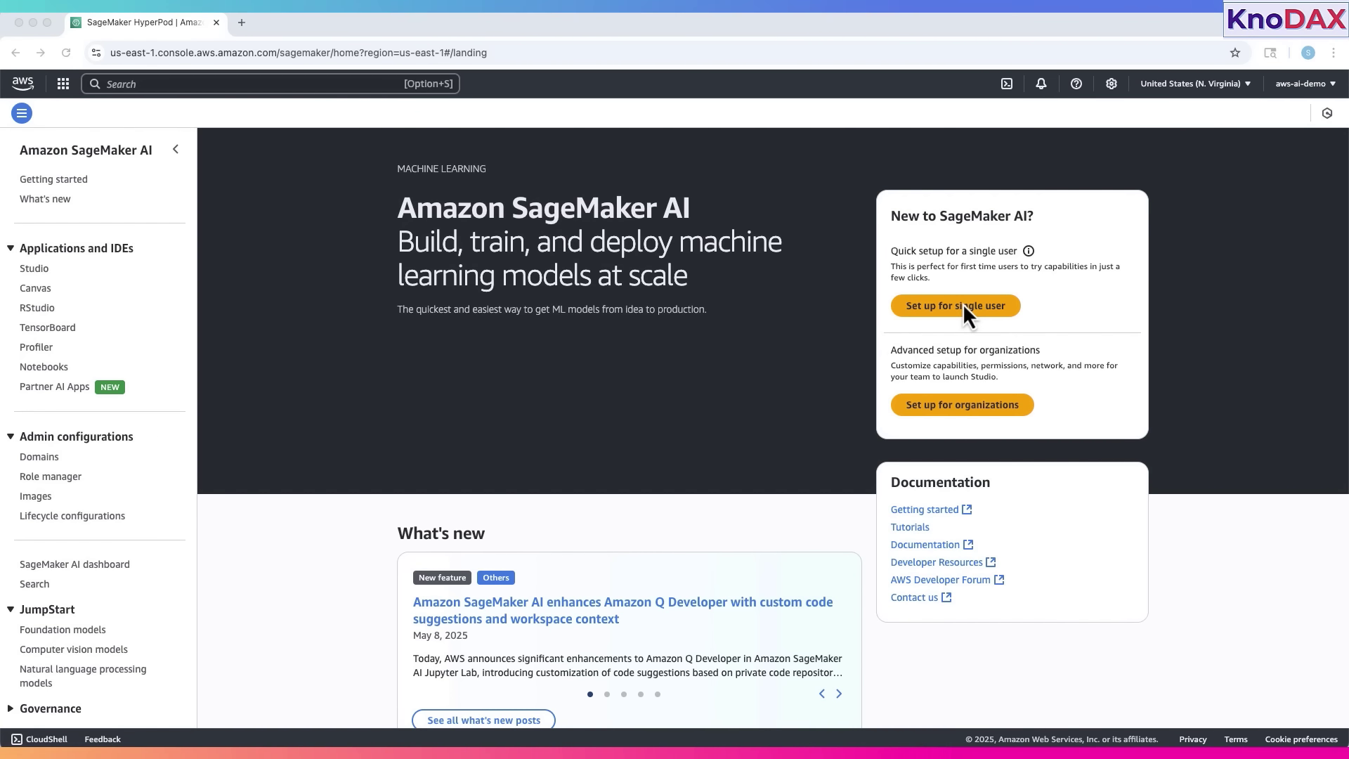
{"action": "left_click", "coordinate": [1005, 350]}
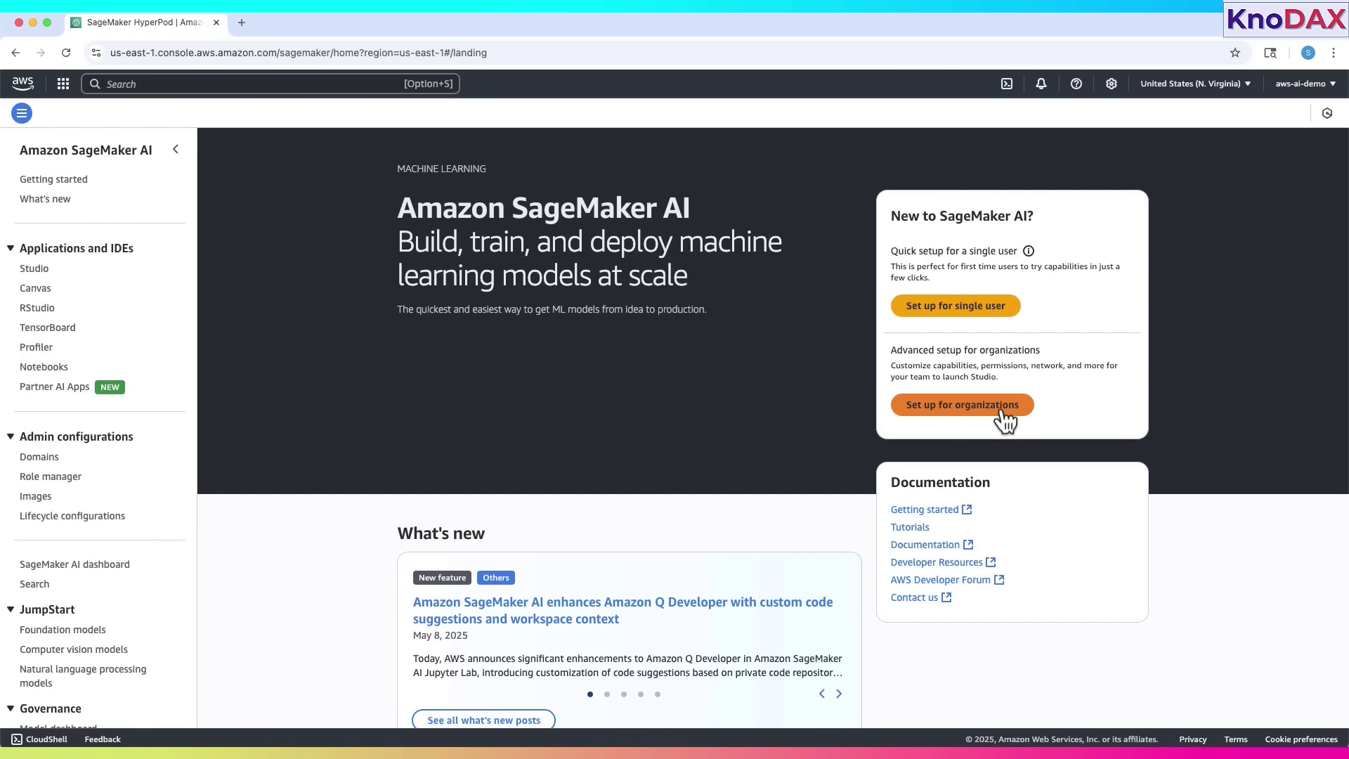
{"action": "left_click", "coordinate": [956, 314]}
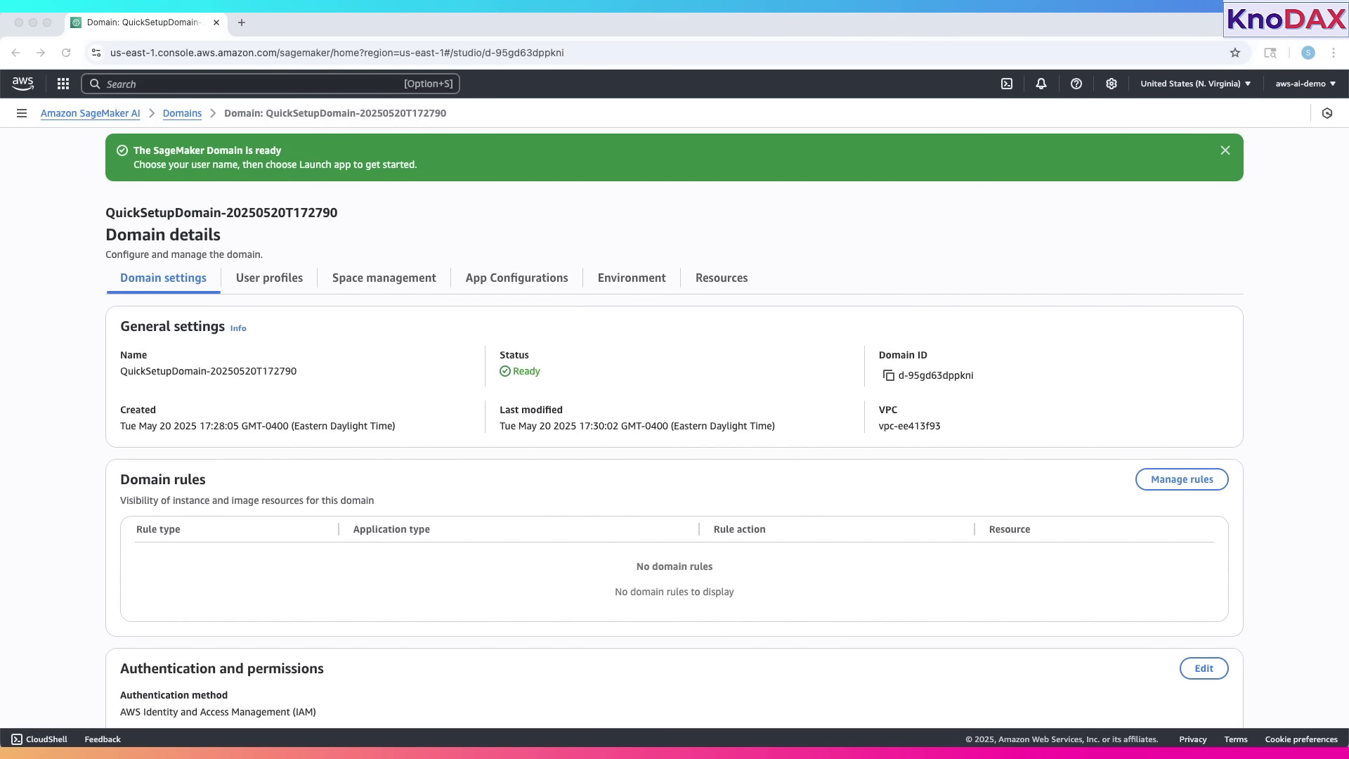
- Review the new domain's settings, user profiles, space management, app configurations, environment and resources, and return to the Domains list
{"action": "left_click", "coordinate": [185, 114]}
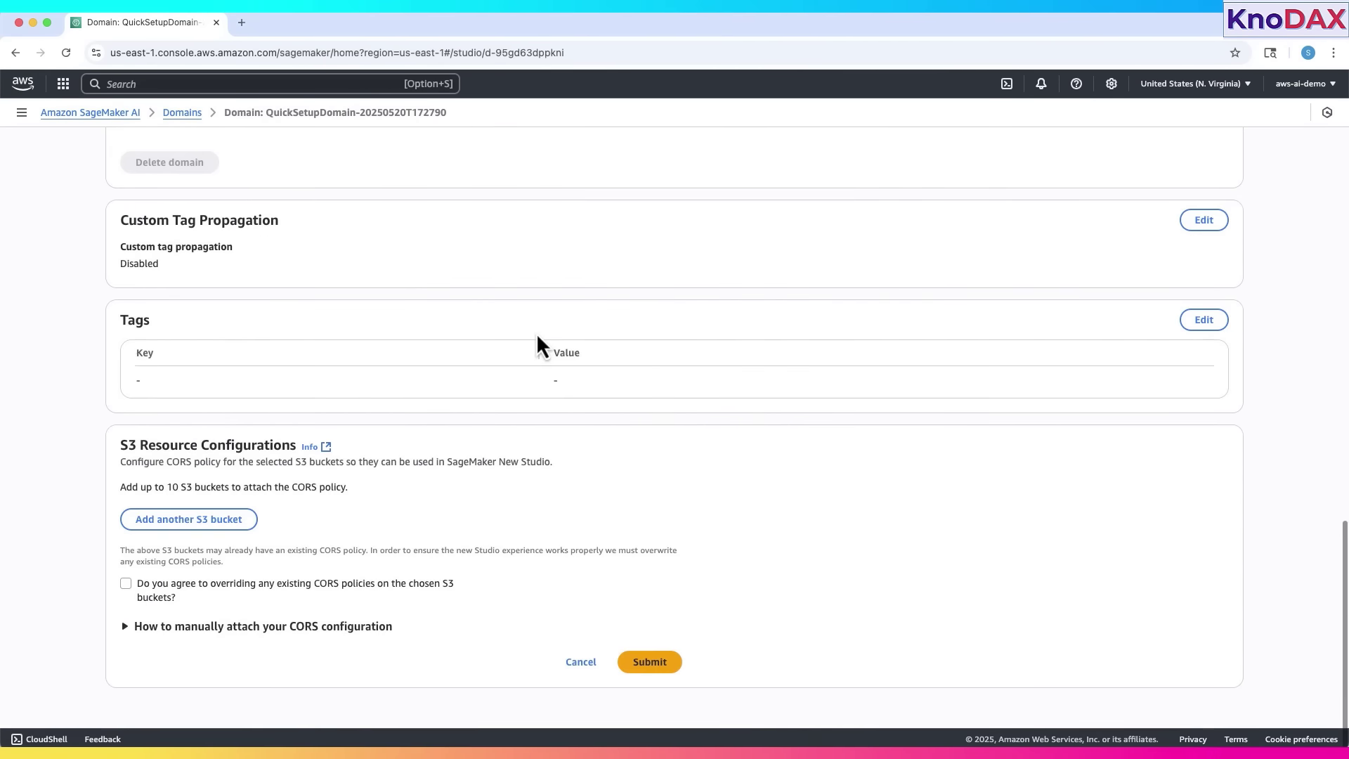
{"action": "left_click", "coordinate": [274, 231]}
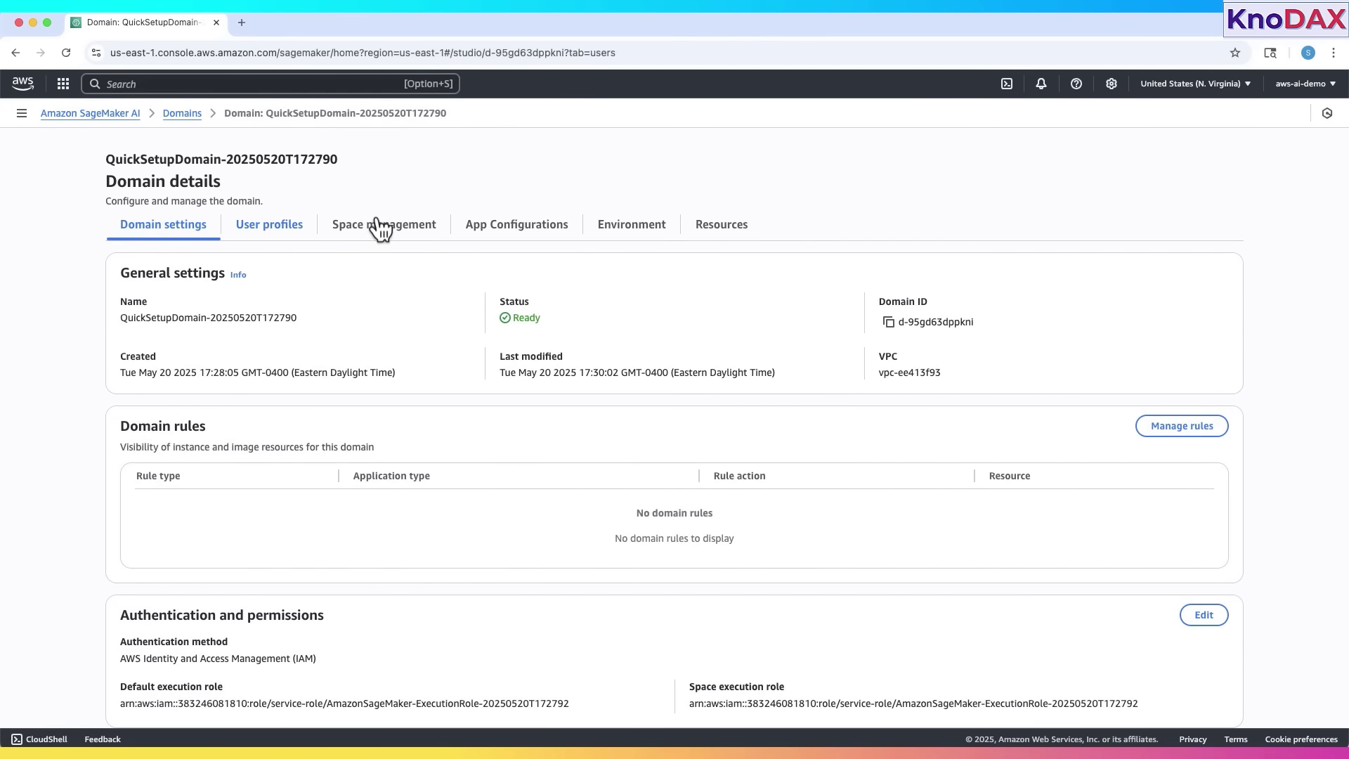
{"action": "left_click", "coordinate": [506, 236]}
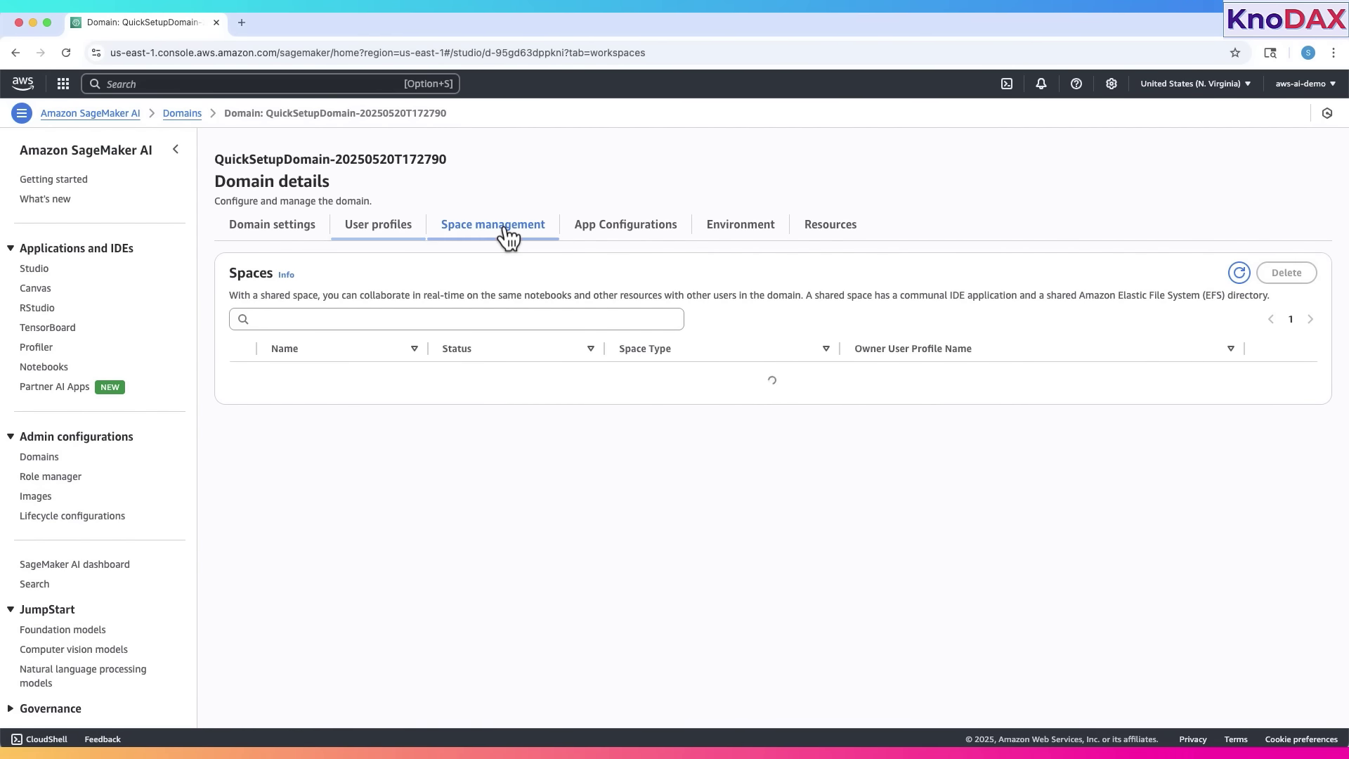
{"action": "left_click", "coordinate": [664, 230]}
{"action": "left_click", "coordinate": [776, 232]}
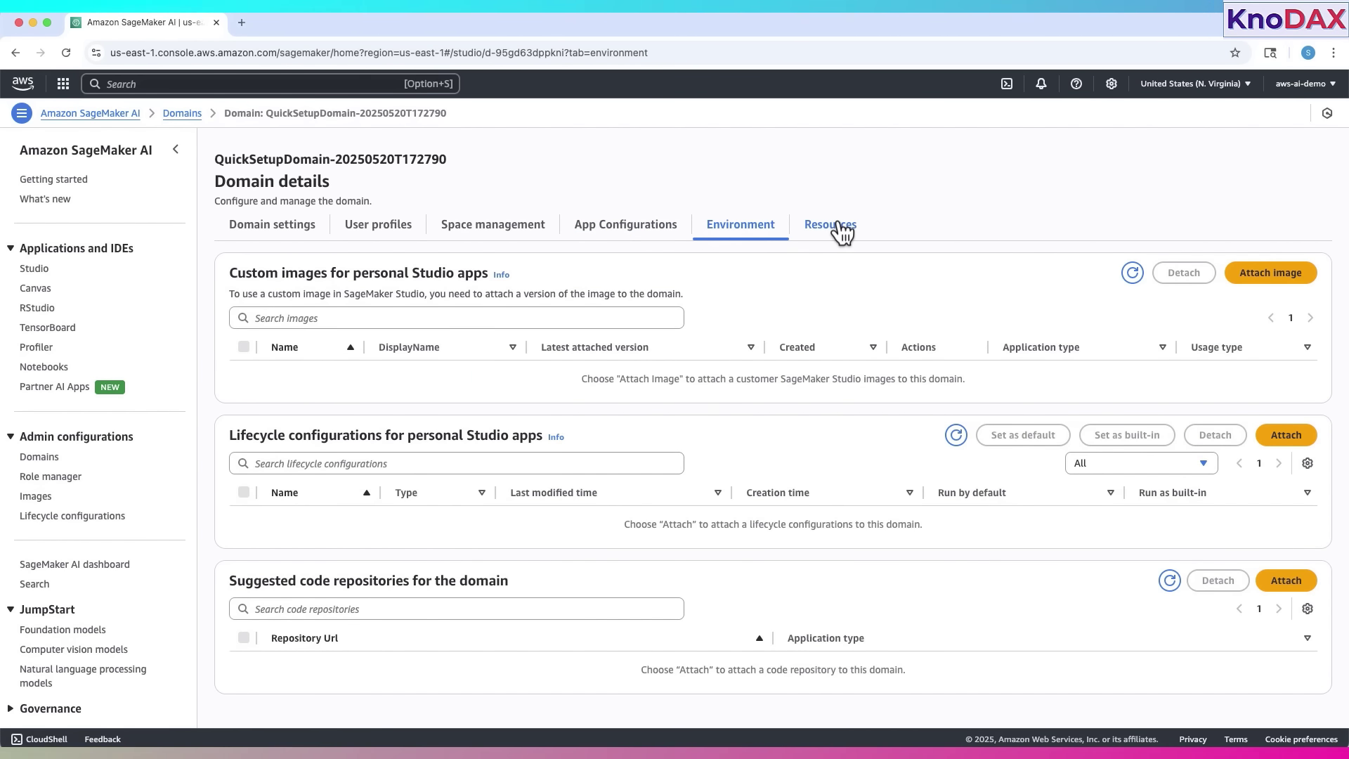
{"action": "left_click", "coordinate": [841, 232]}
{"action": "left_click", "coordinate": [182, 113]}
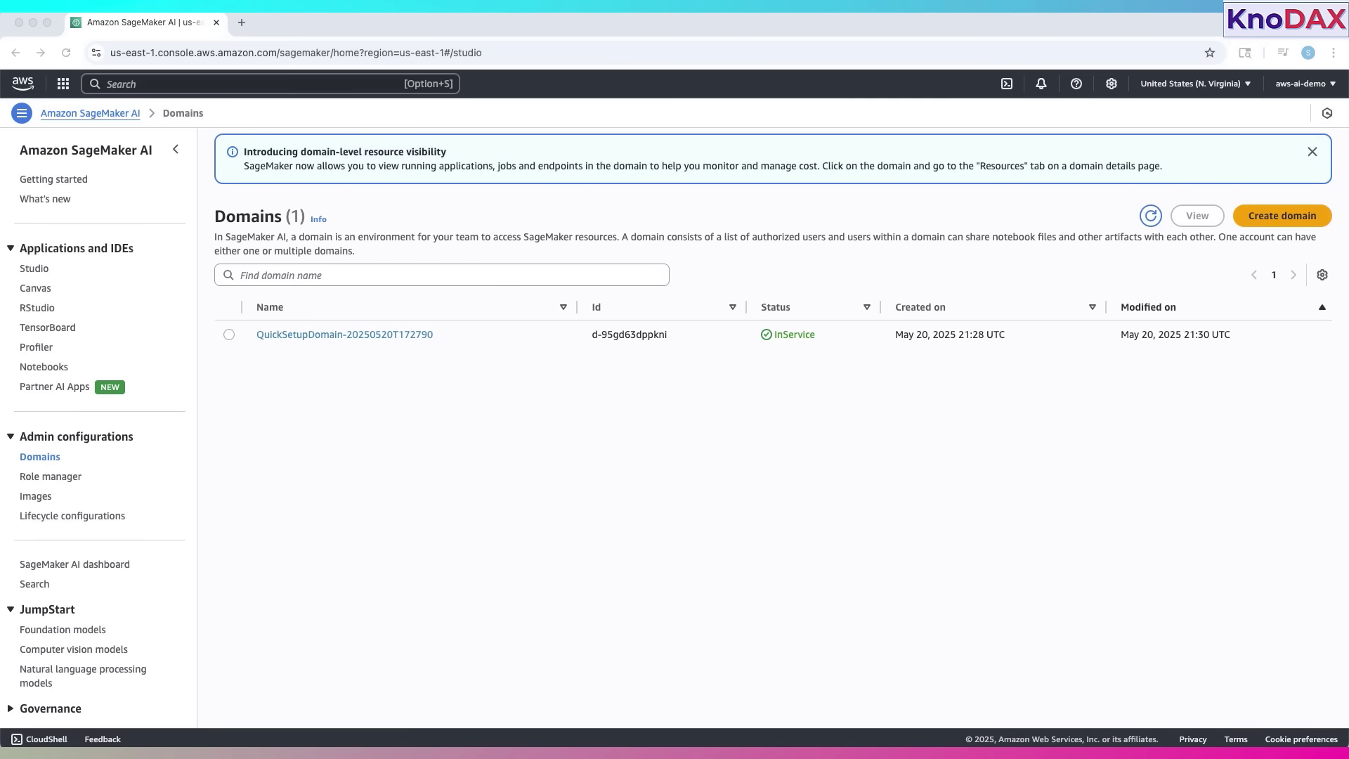
- Visit the Studio page and open SageMaker Studio with the default user profile
{"action": "left_click", "coordinate": [605, 383]}
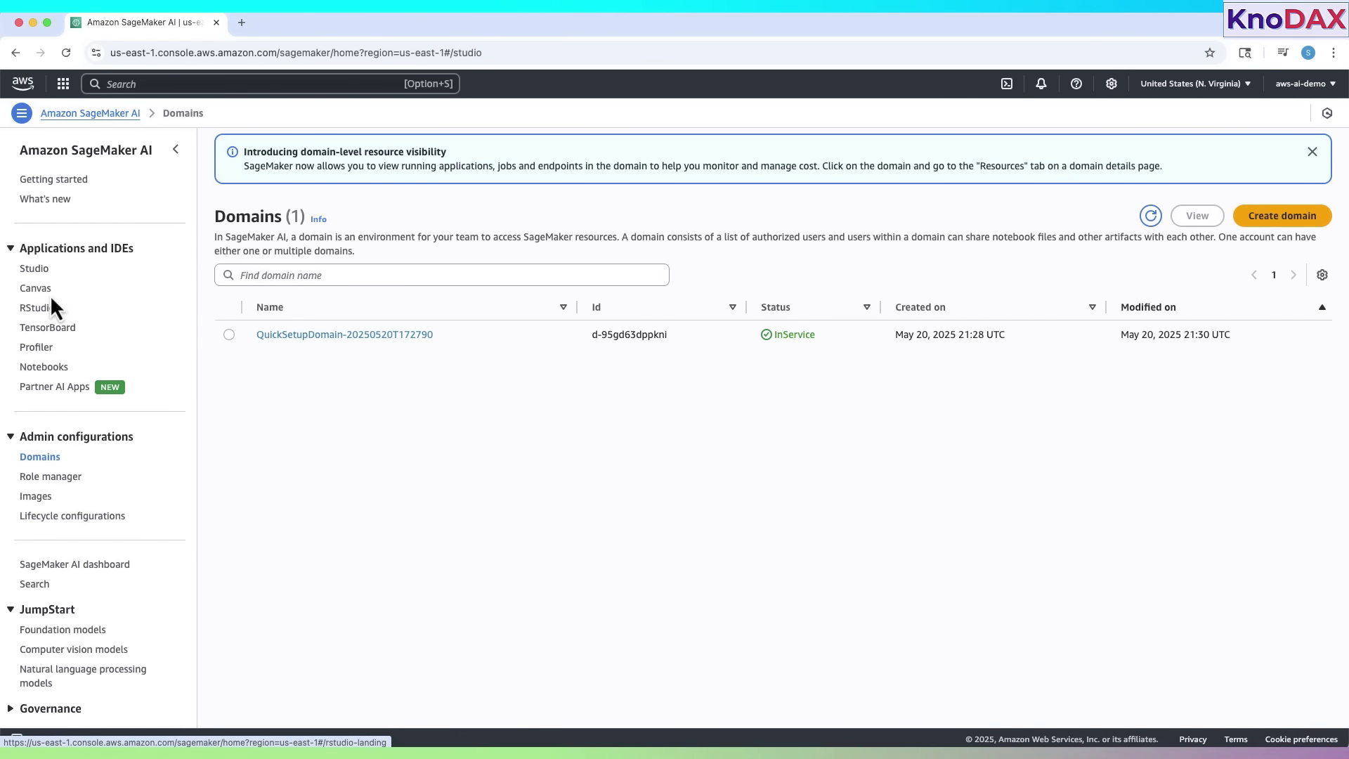
{"action": "left_click", "coordinate": [40, 273]}
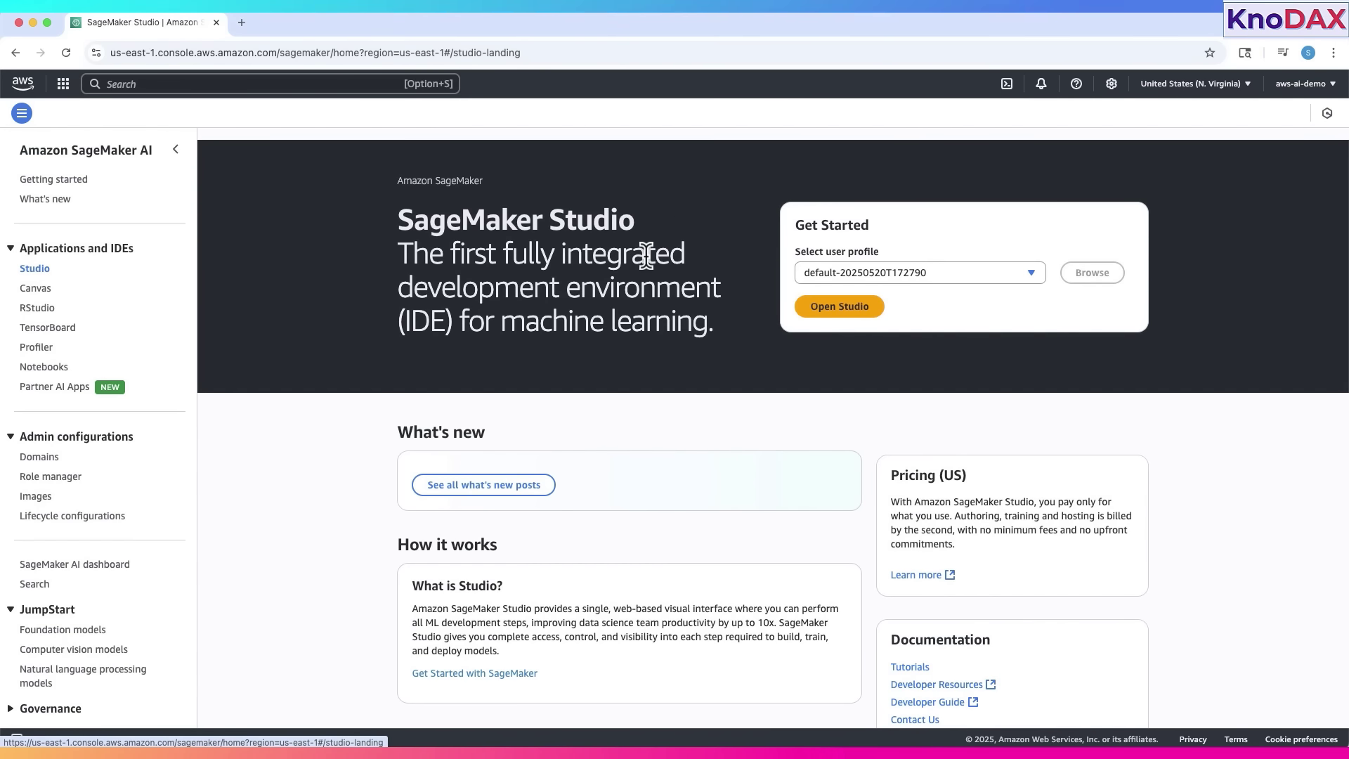
{"action": "left_click", "coordinate": [852, 313]}
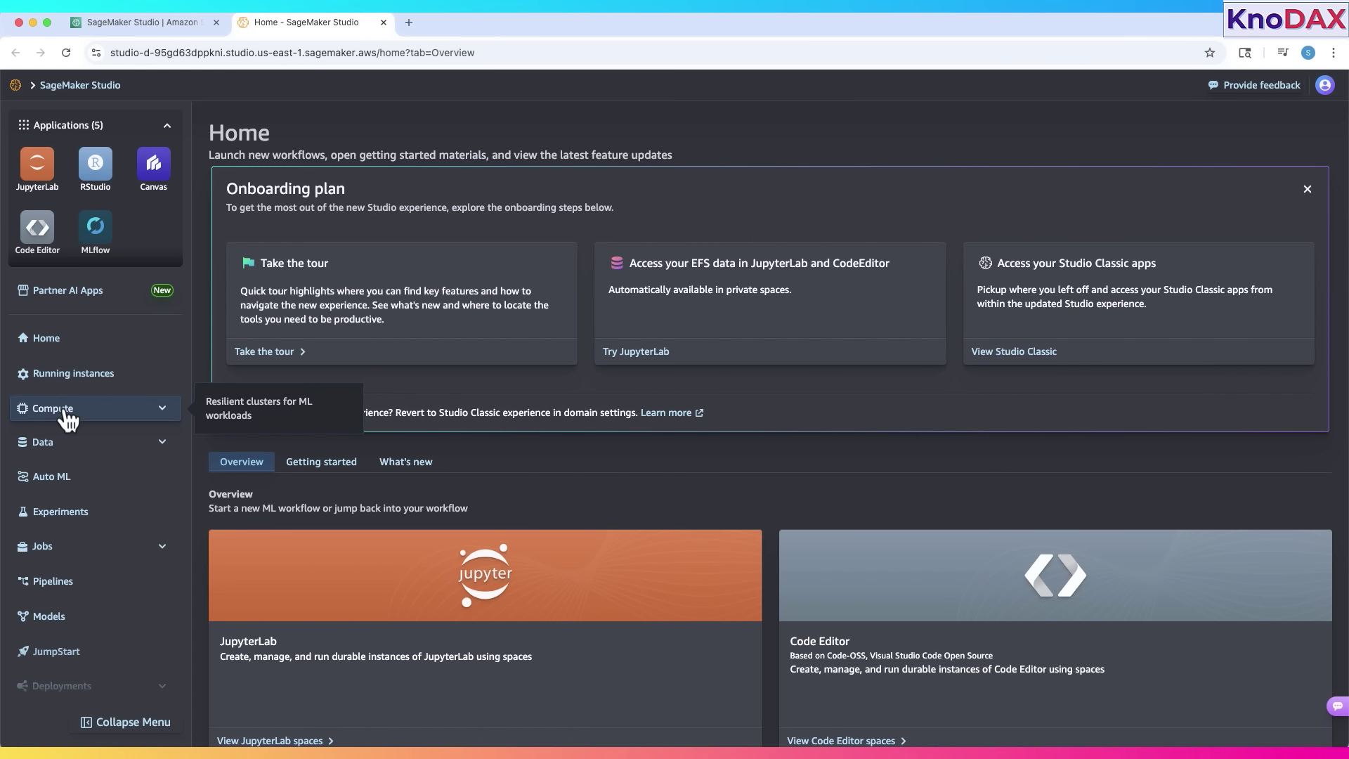
- Expand the Data group in SageMaker Studio and look over the navigation entries from Data Wrangler to Deployments
{"action": "left_click", "coordinate": [65, 447]}
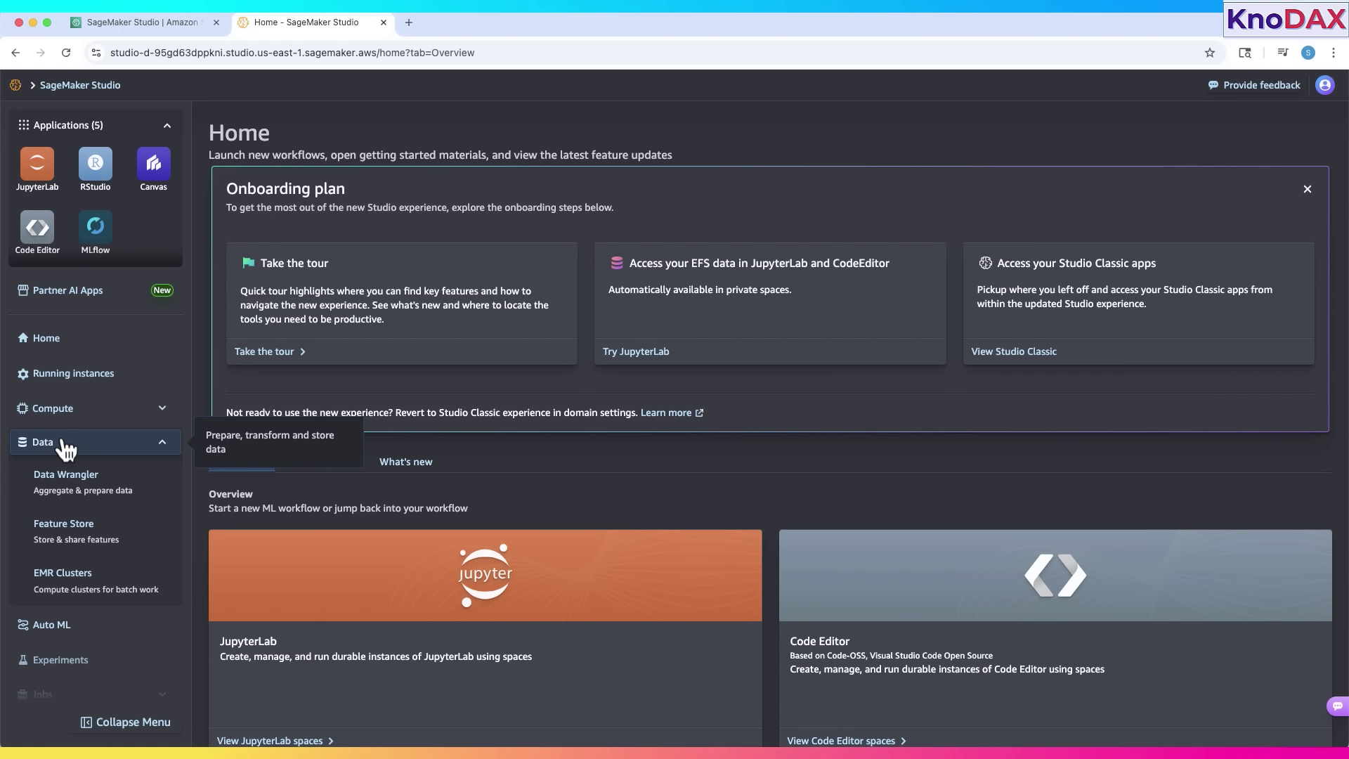
{"action": "scroll", "coordinate": [81, 538], "scroll_direction": "down", "scroll_amount": 1}
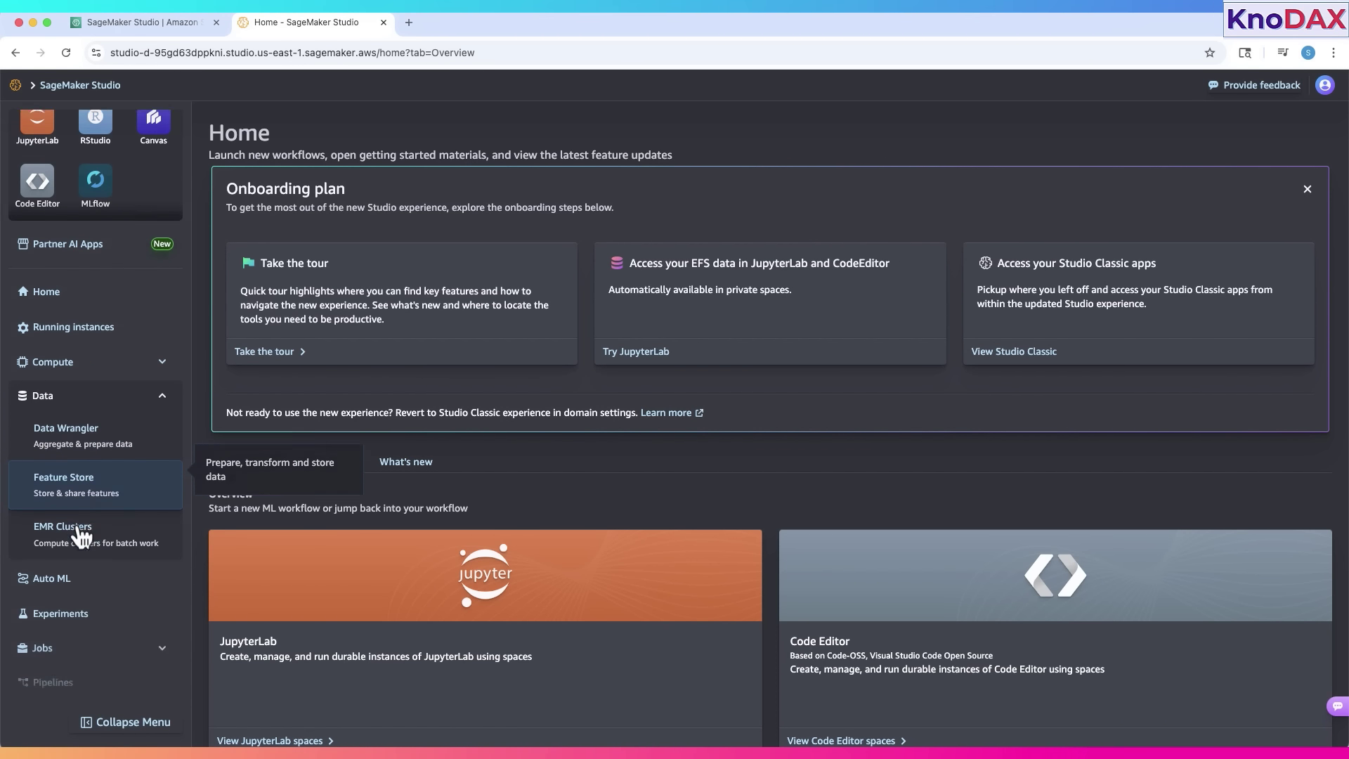
{"action": "scroll", "coordinate": [81, 538], "scroll_direction": "down", "scroll_amount": 1}
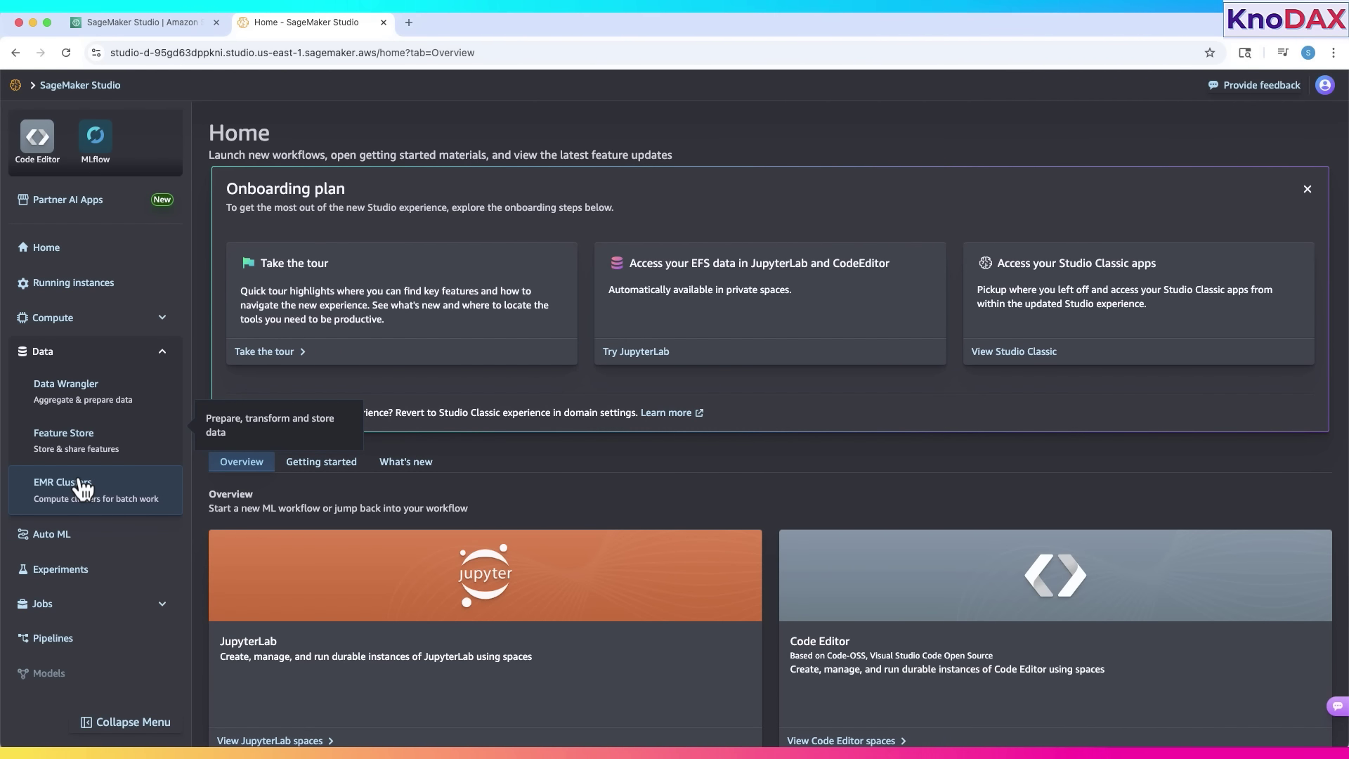
{"action": "scroll", "coordinate": [77, 485], "scroll_direction": "down", "scroll_amount": 2}
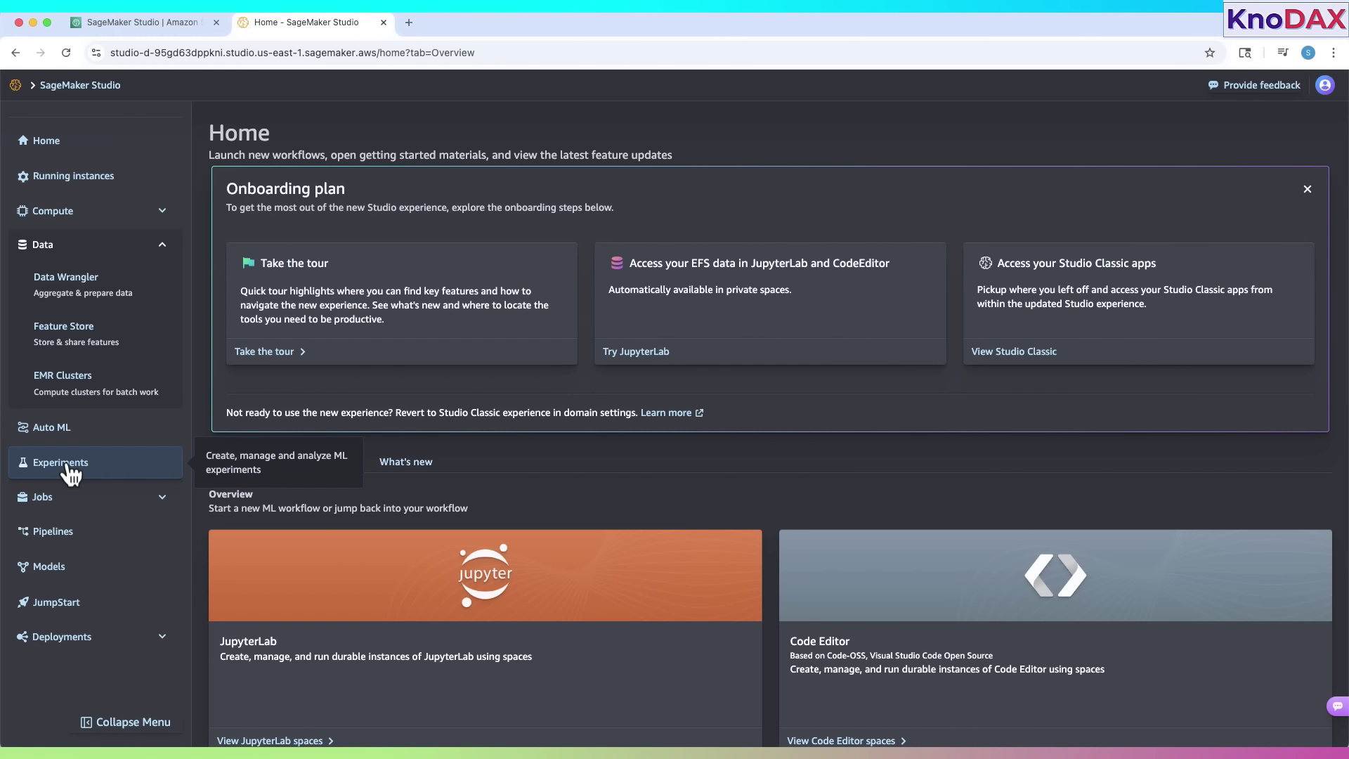
{"action": "scroll", "coordinate": [71, 475], "scroll_direction": "down", "scroll_amount": 1}
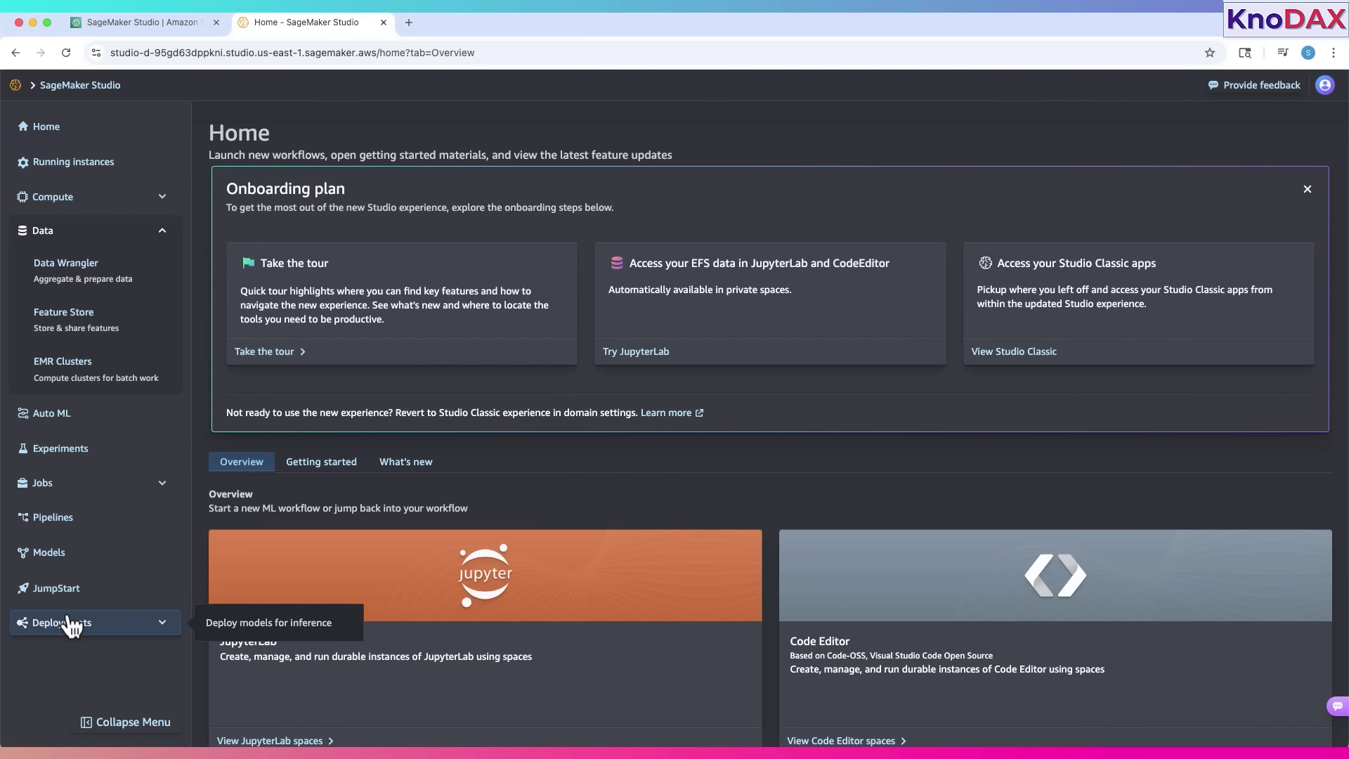
{"action": "scroll", "coordinate": [94, 537], "scroll_direction": "up", "scroll_amount": 2}
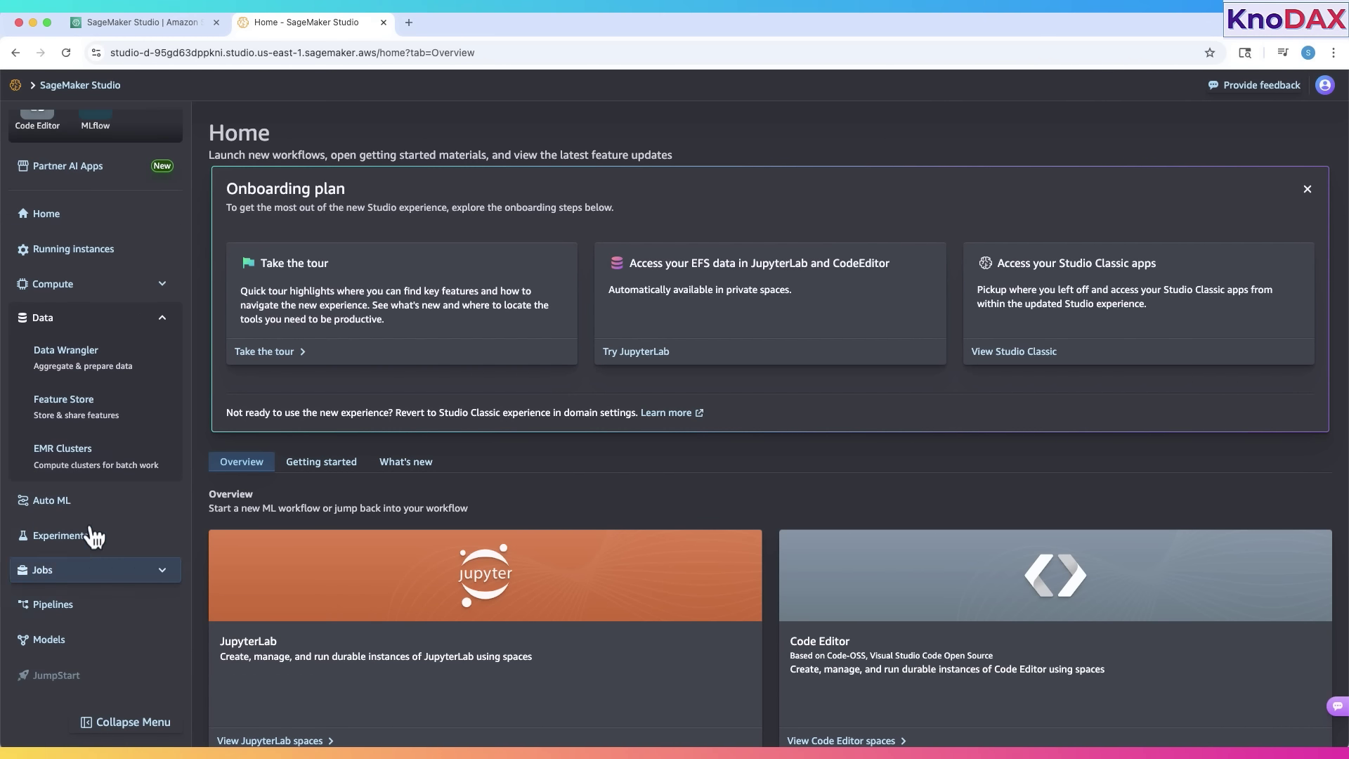
- Open the Data Wrangler page and run it in Canvas
{"action": "left_click", "coordinate": [78, 361]}
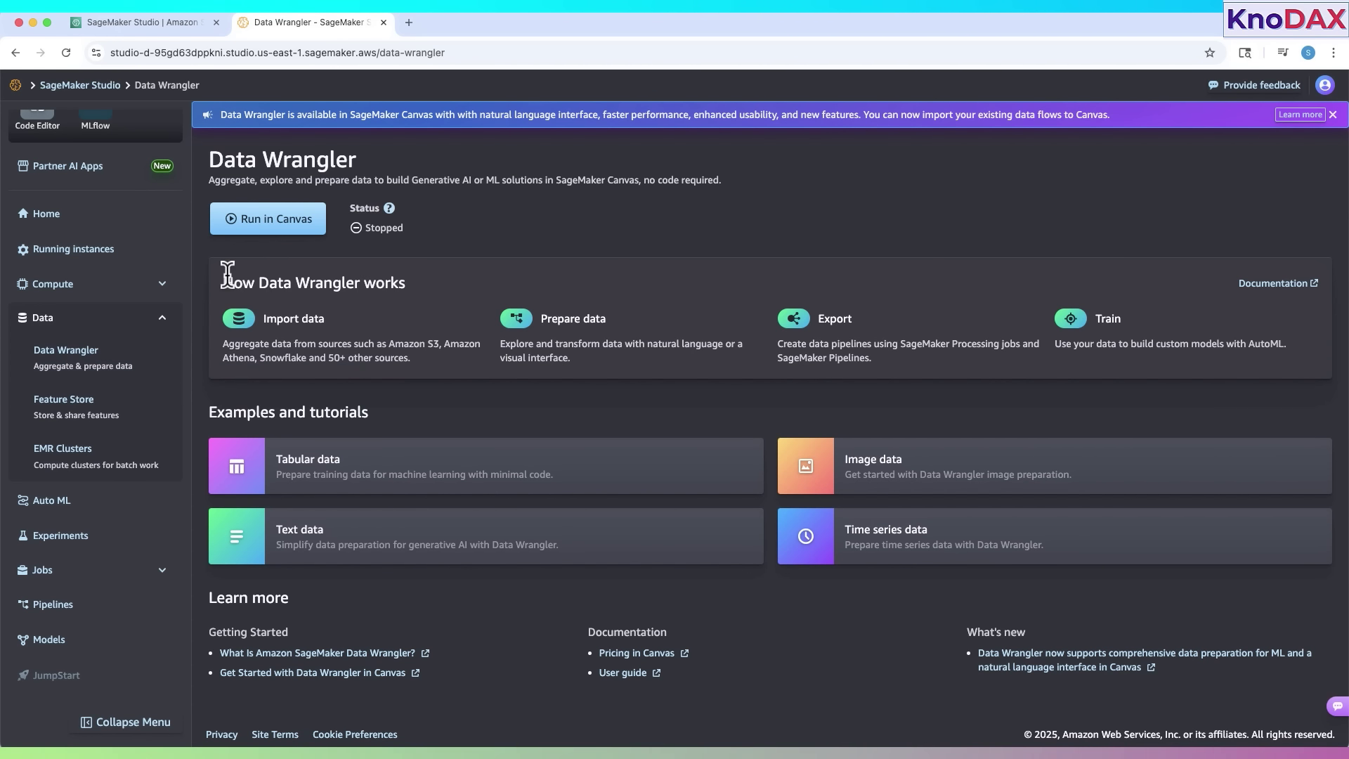
{"action": "left_click", "coordinate": [274, 224]}
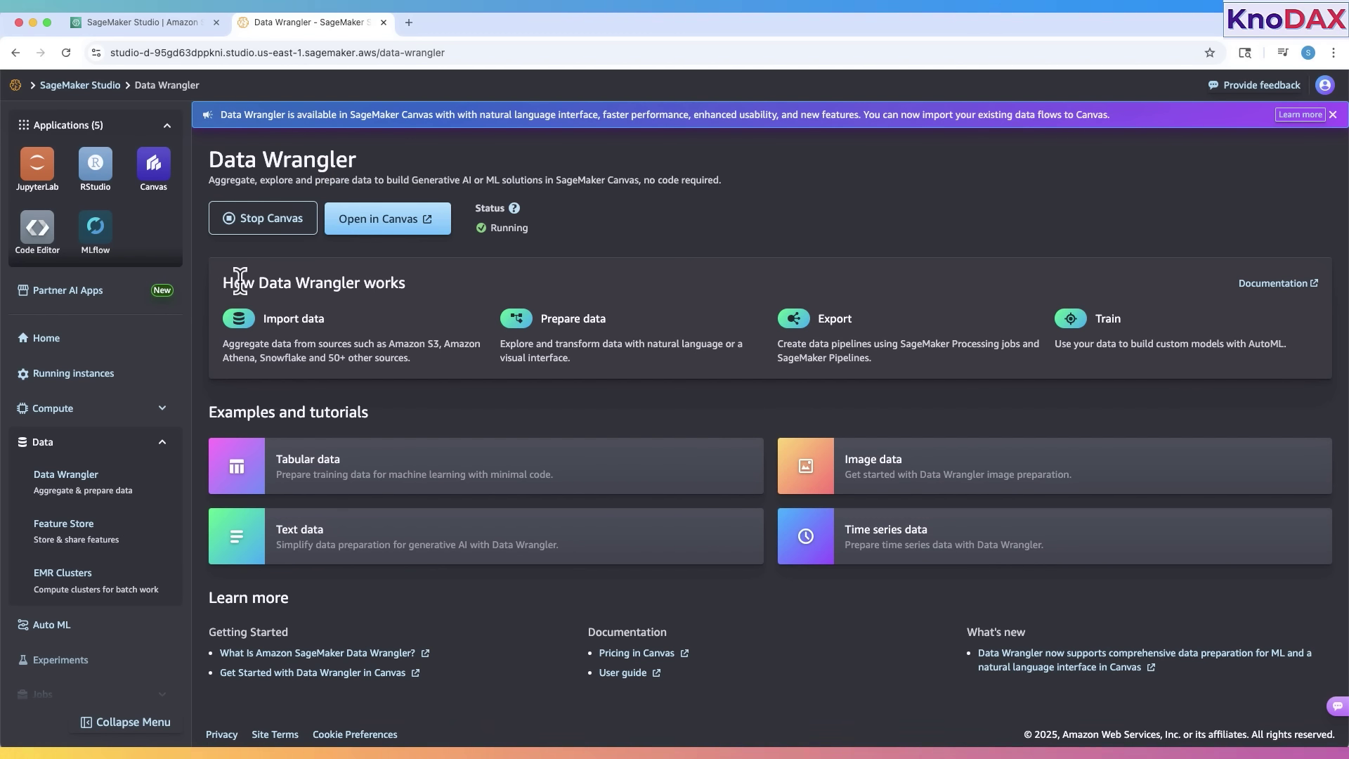
- Read how Data Wrangler works, examining the Import data and Prepare data descriptions
{"action": "left_click_drag", "start_coordinate": [232, 275], "coordinate": [427, 286]}
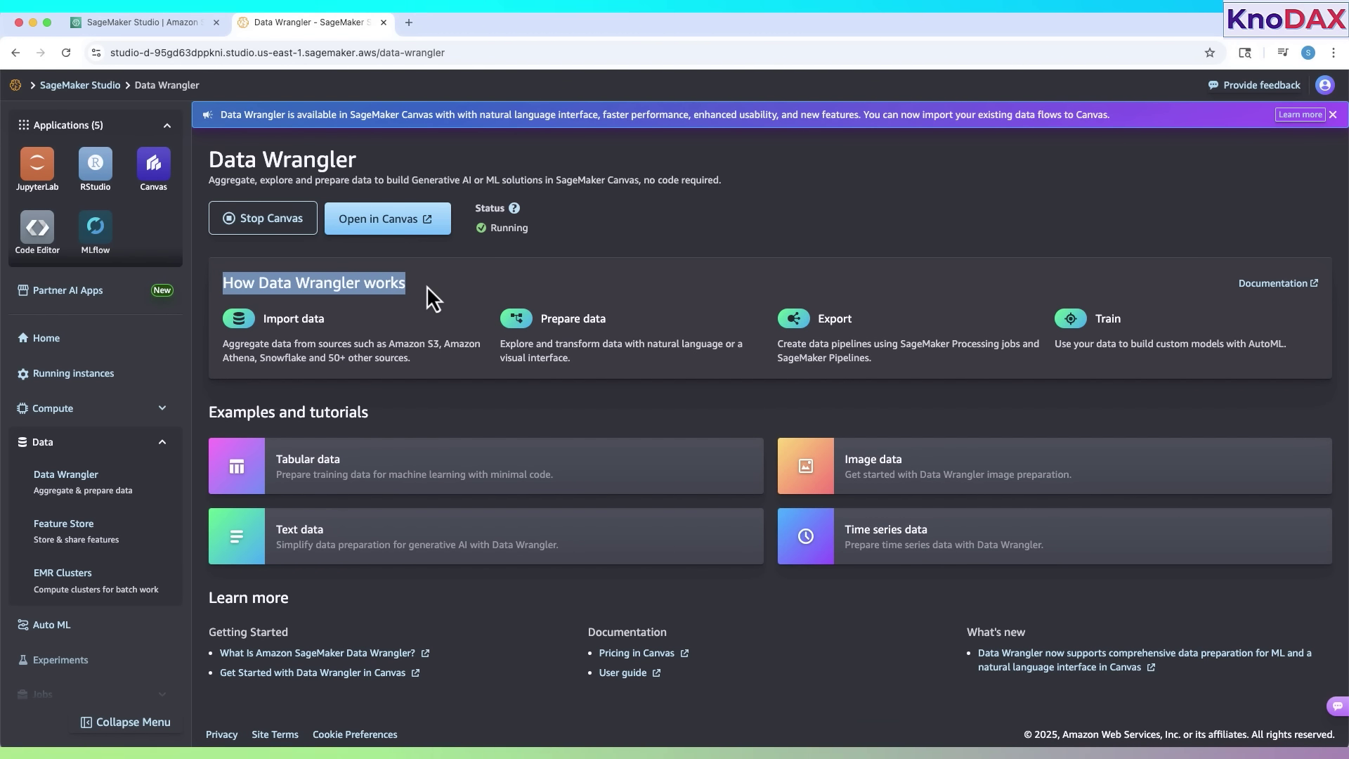
{"action": "left_click", "coordinate": [428, 285]}
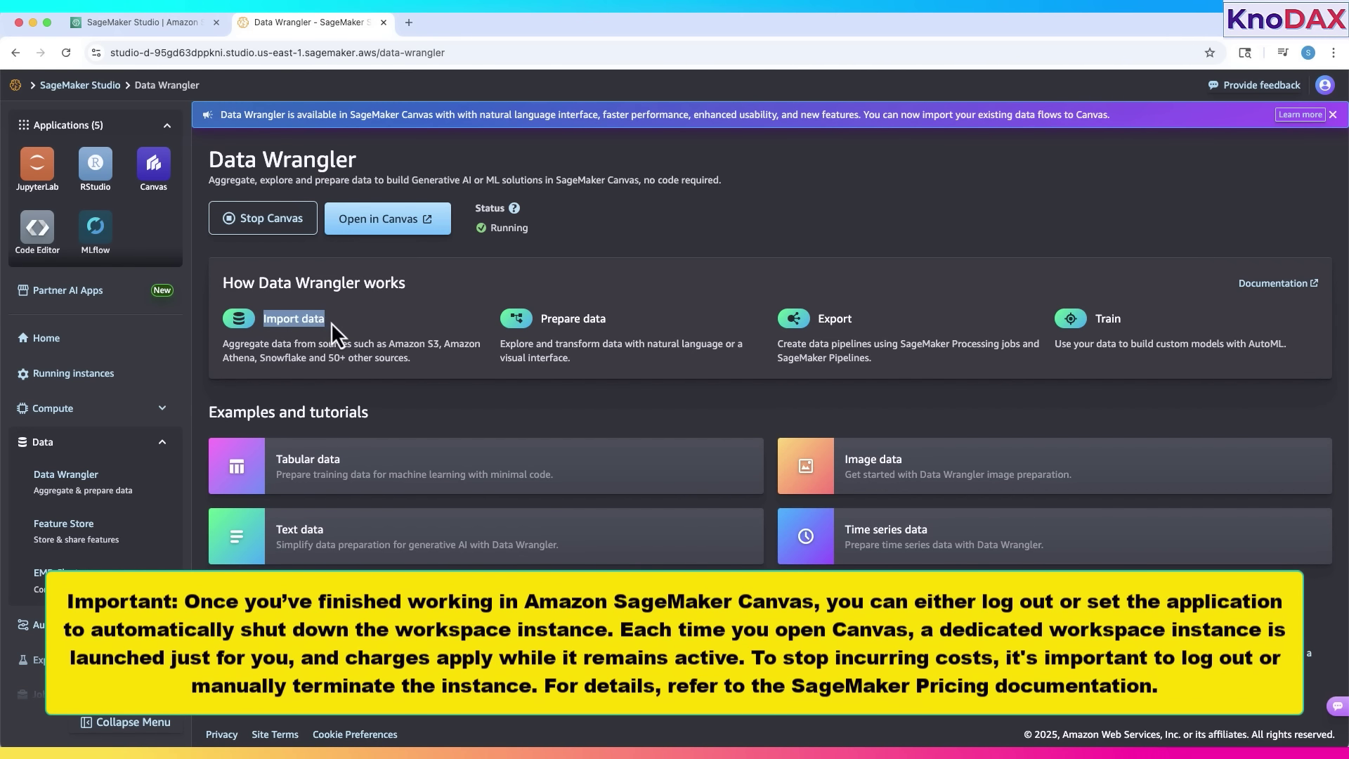
{"action": "left_click_drag", "start_coordinate": [222, 344], "coordinate": [415, 367]}
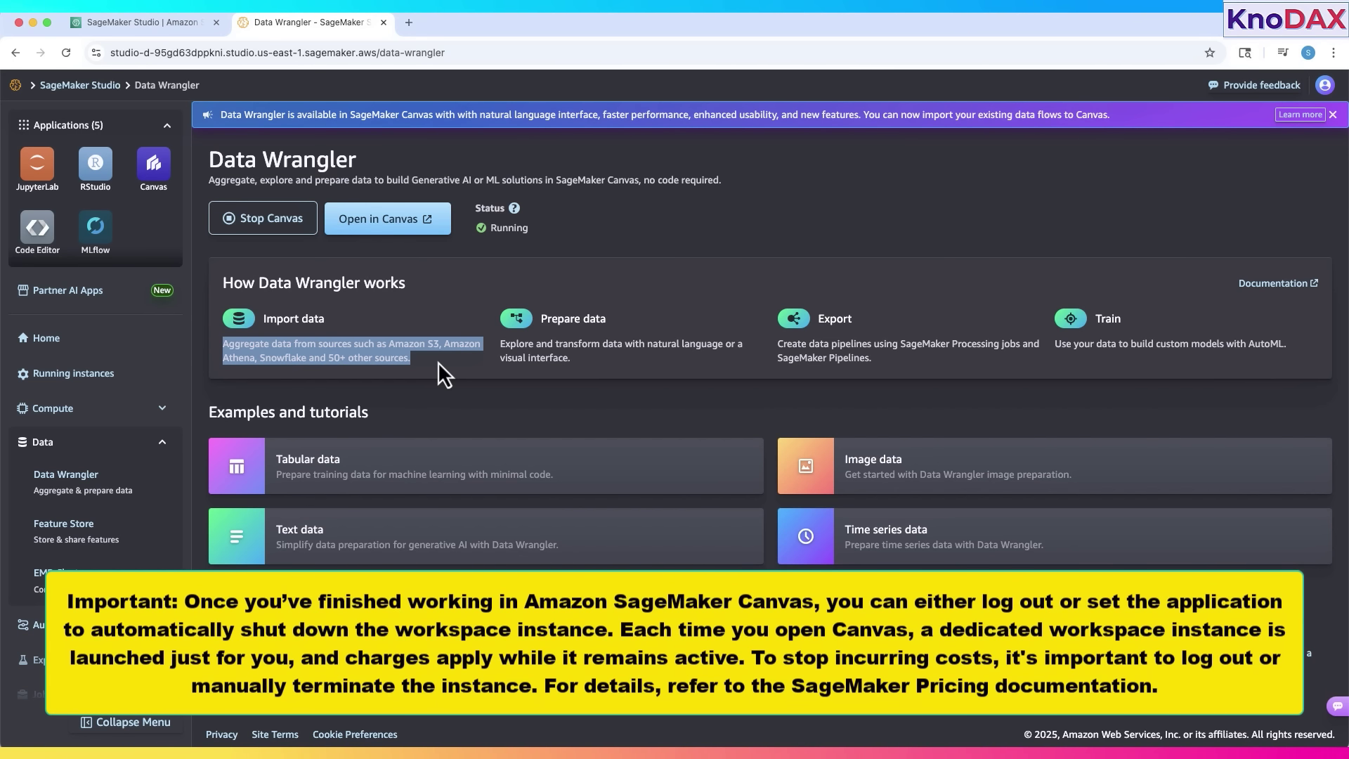
{"action": "left_click", "coordinate": [437, 362]}
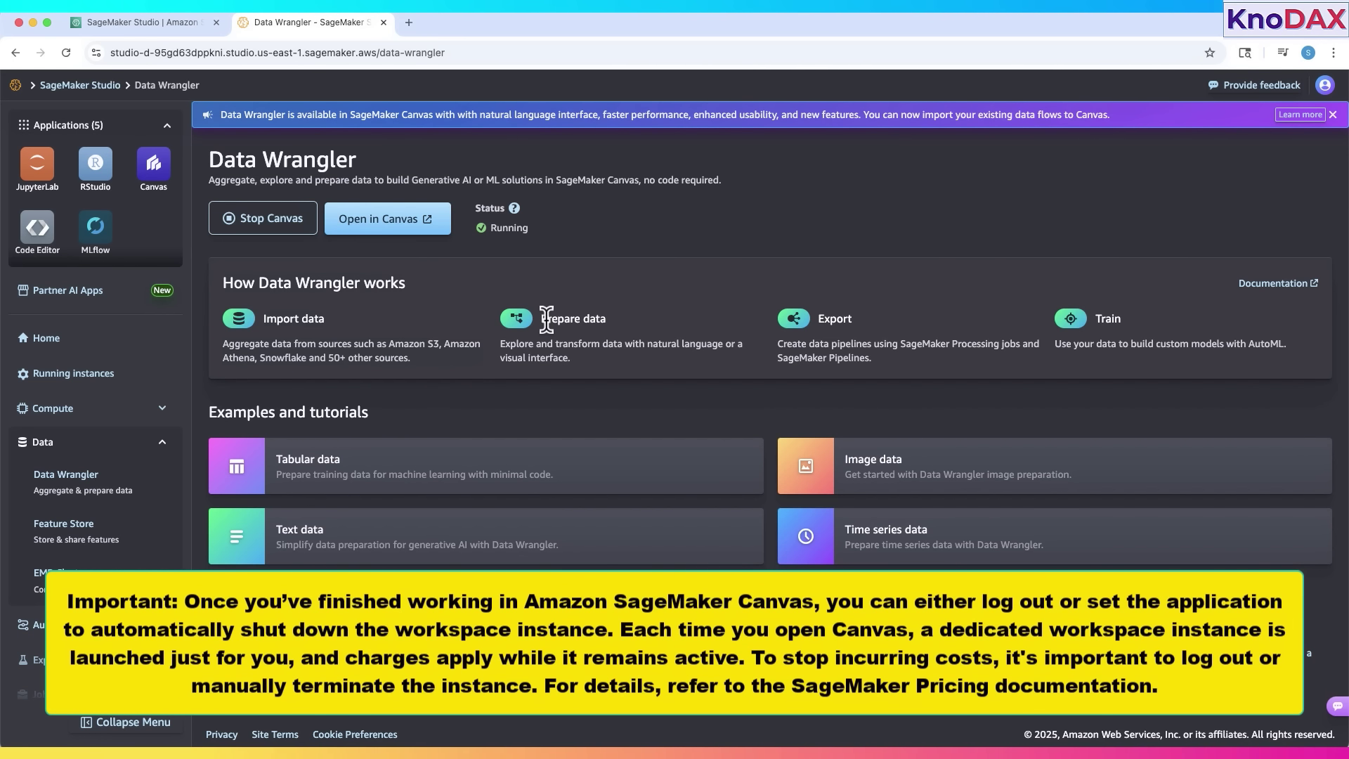
{"action": "left_click_drag", "start_coordinate": [542, 320], "coordinate": [607, 320]}
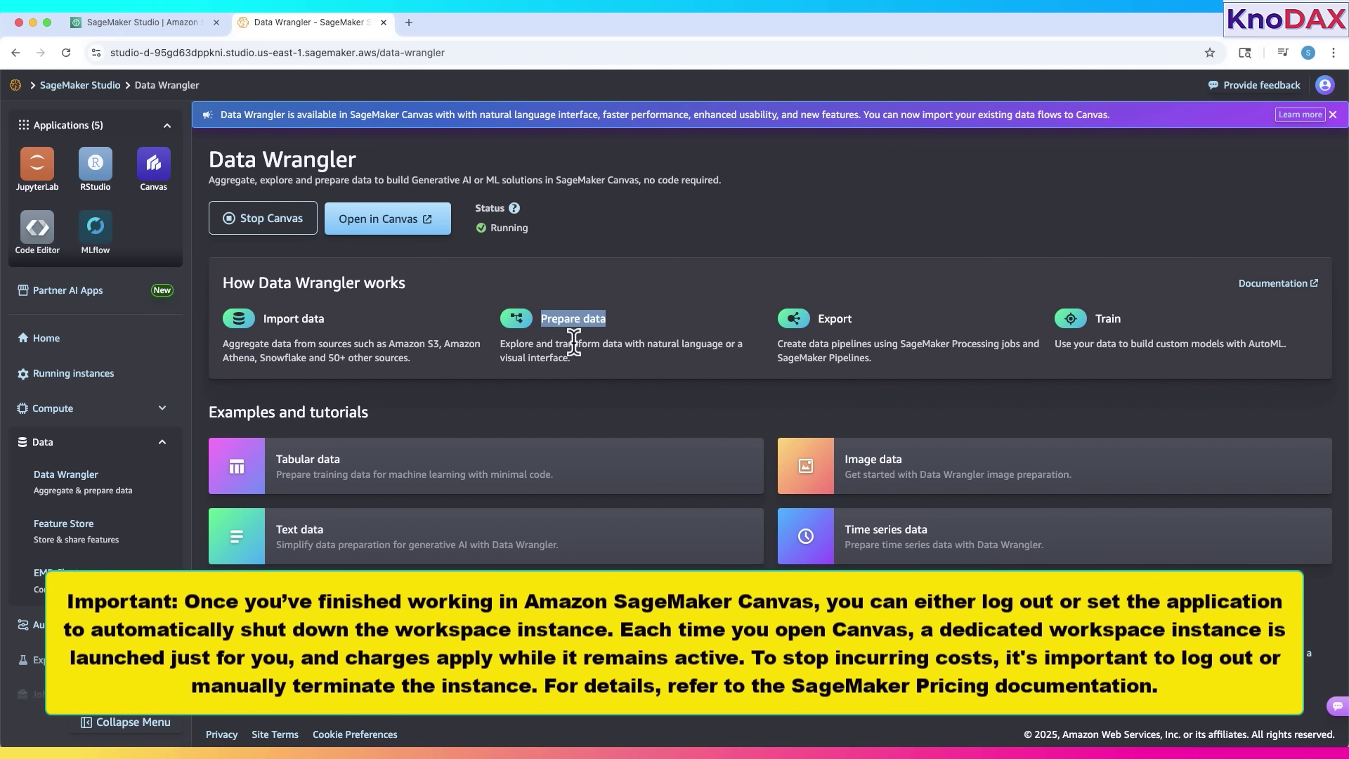
{"action": "left_click", "coordinate": [553, 346]}
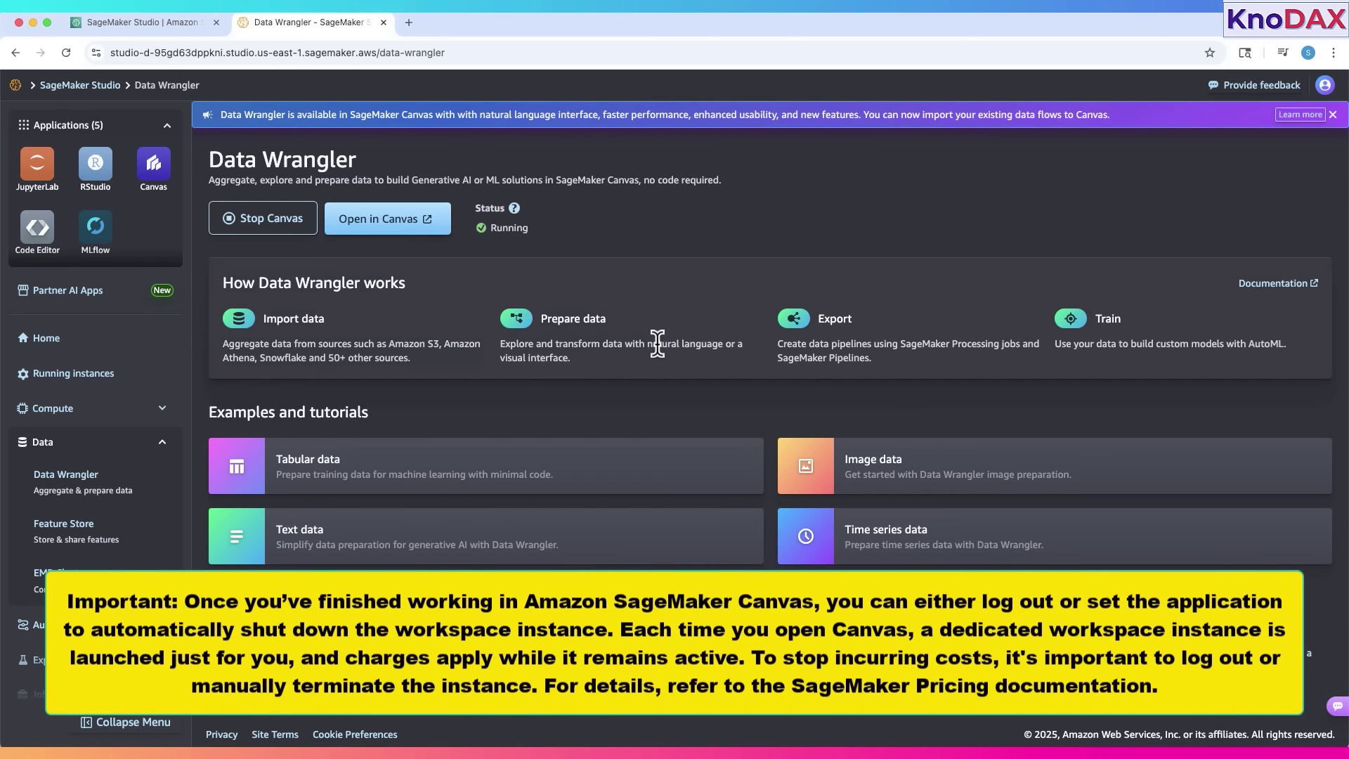
{"action": "left_click_drag", "start_coordinate": [657, 344], "coordinate": [714, 344]}
{"action": "left_click", "coordinate": [606, 366]}
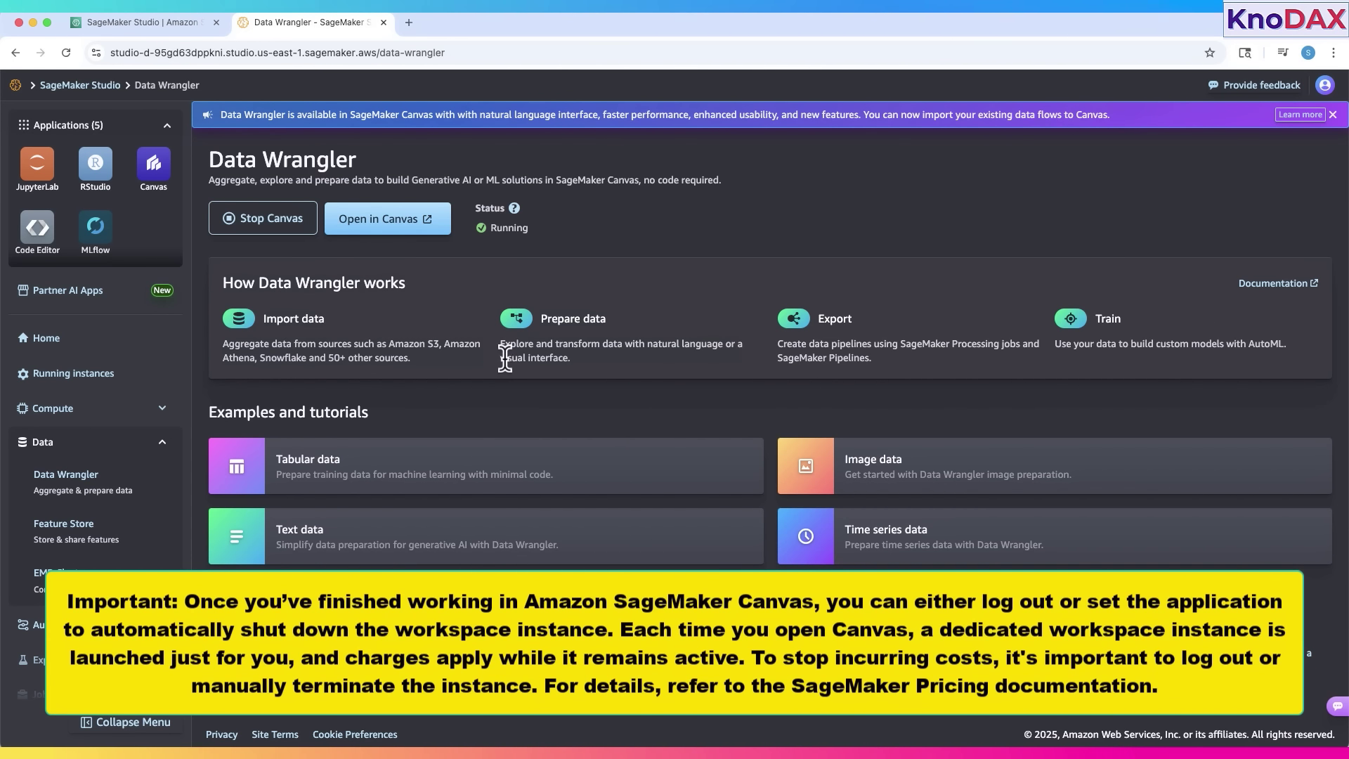
{"action": "left_click_drag", "start_coordinate": [506, 359], "coordinate": [562, 359]}
{"action": "left_click", "coordinate": [601, 363]}
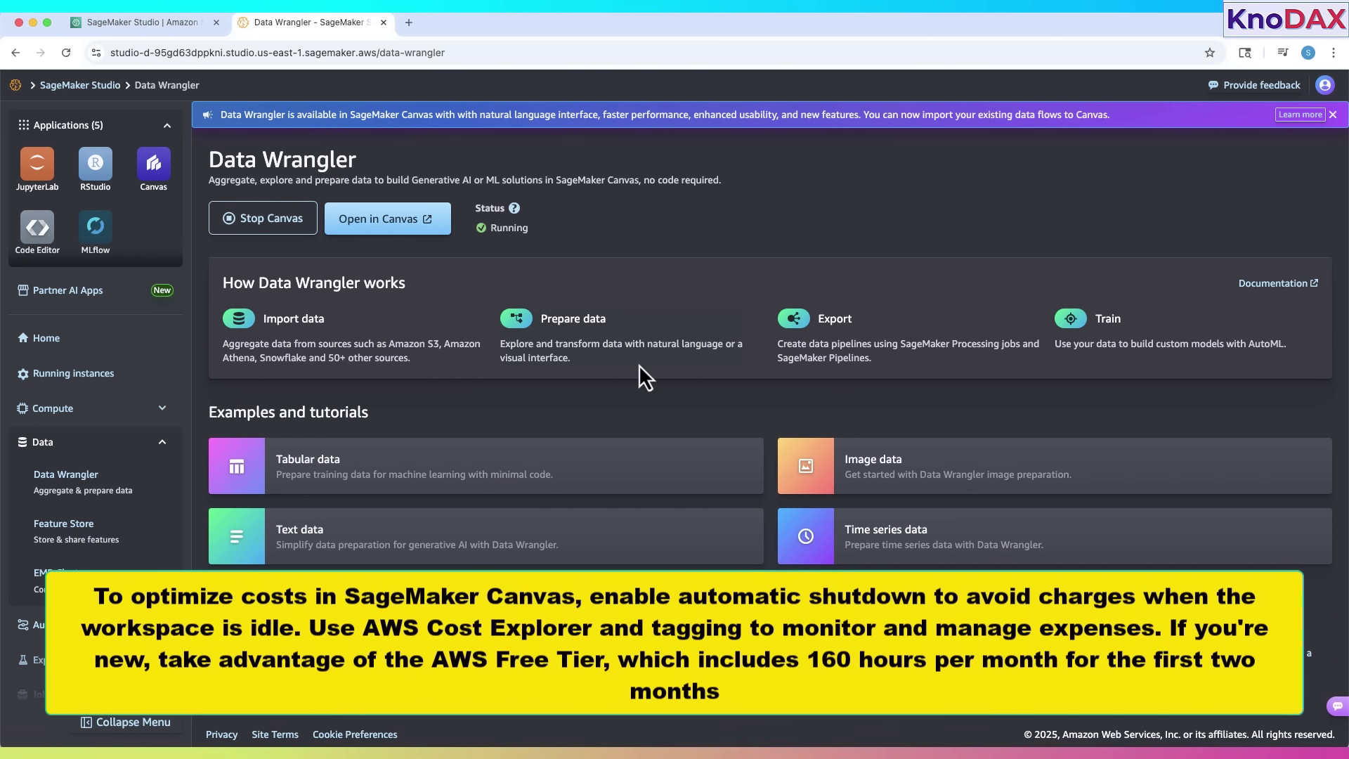
- Read the Export and Train descriptions in the overview of how Data Wrangler works
{"action": "double_click", "coordinate": [824, 318]}
{"action": "left_click", "coordinate": [822, 330]}
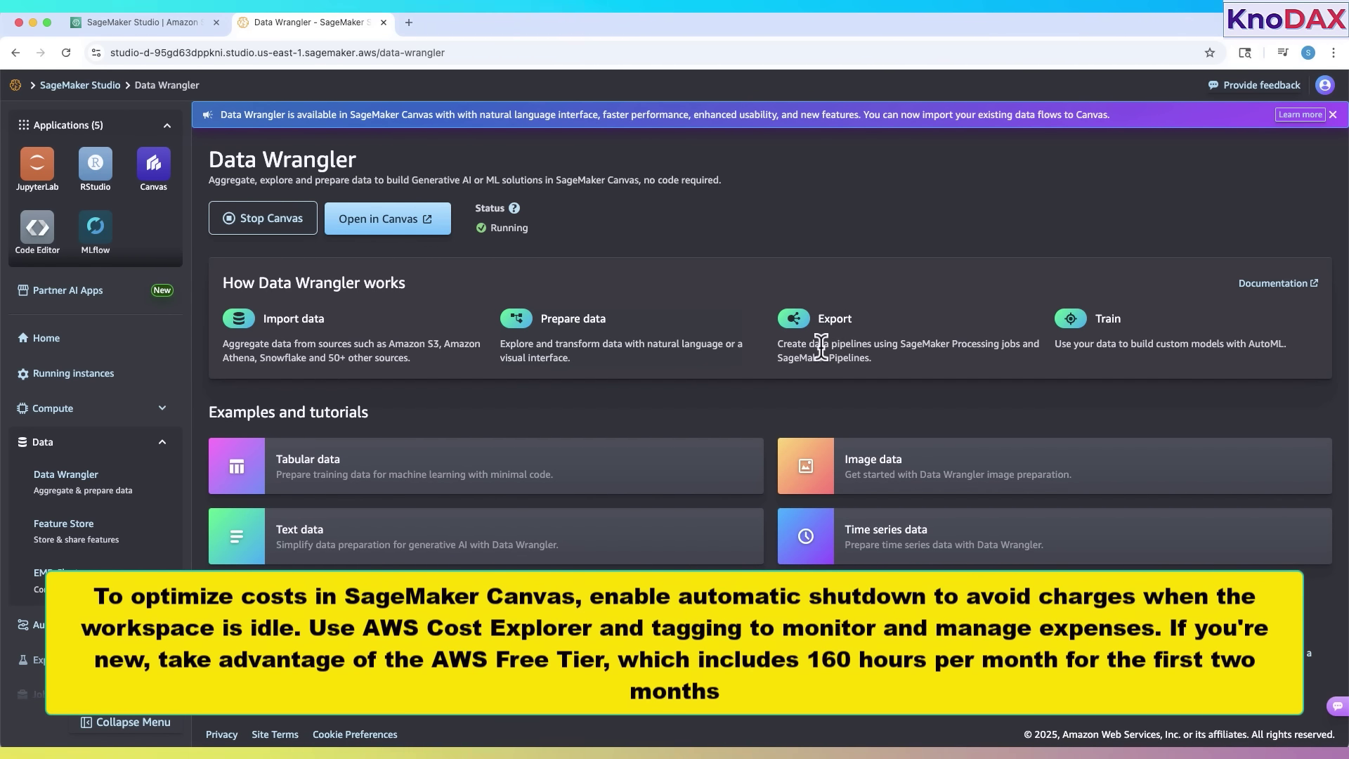
{"action": "left_click_drag", "start_coordinate": [815, 344], "coordinate": [1009, 344]}
{"action": "left_click", "coordinate": [980, 352]}
{"action": "left_click", "coordinate": [835, 358]}
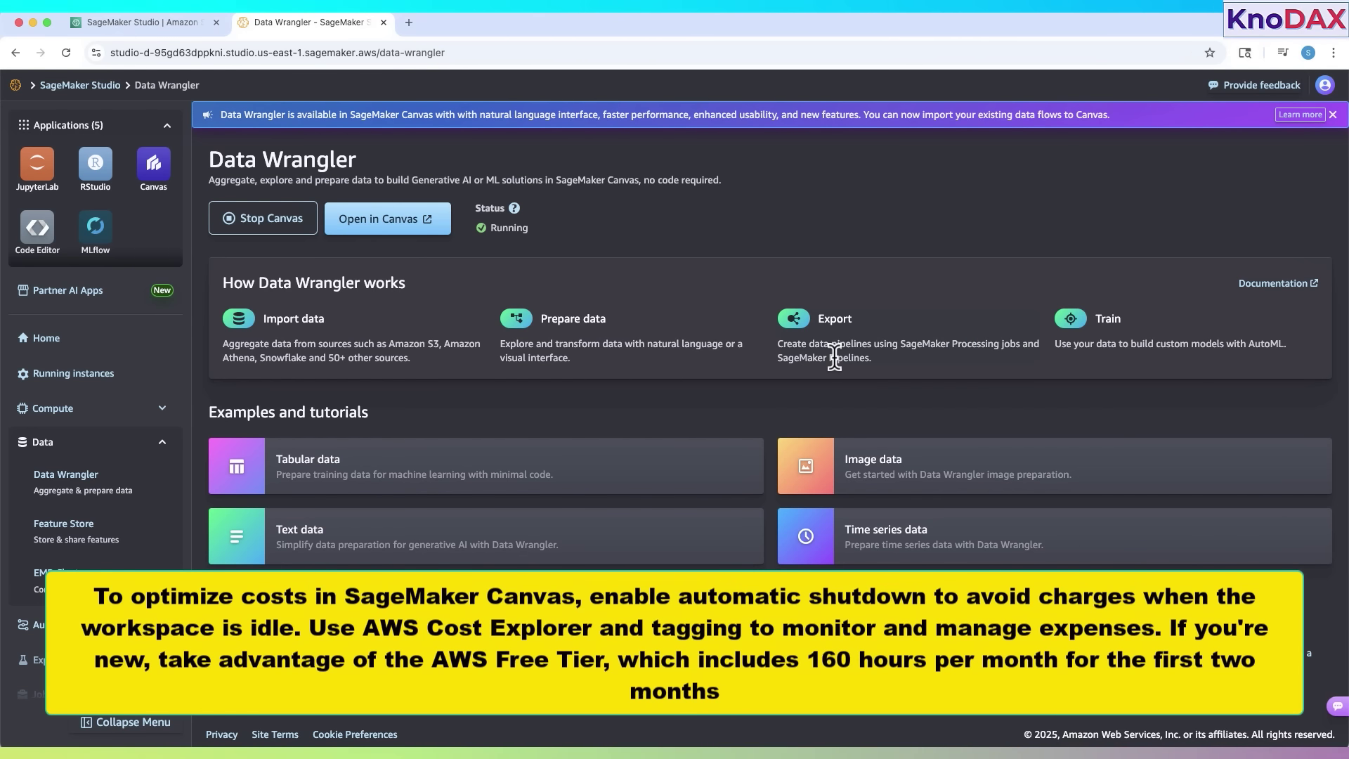
{"action": "left_click_drag", "start_coordinate": [779, 359], "coordinate": [883, 361]}
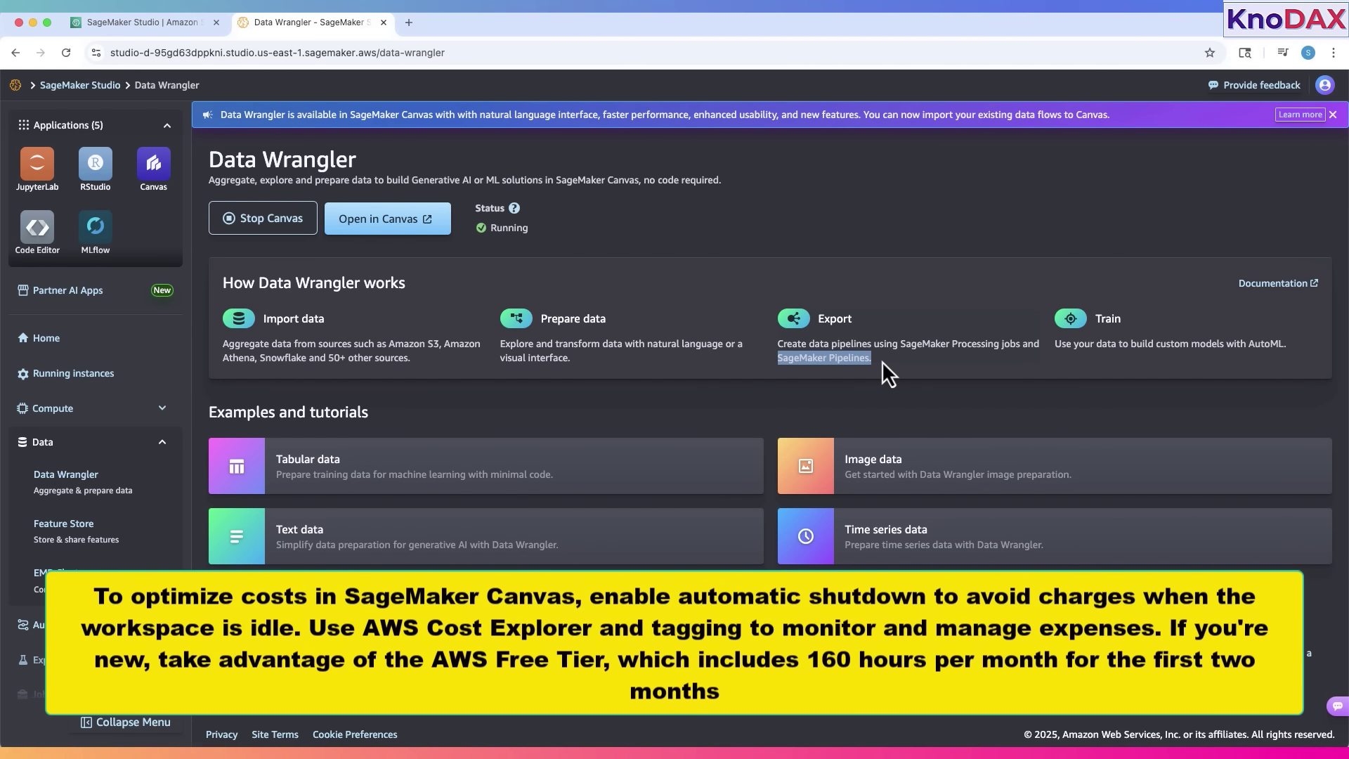
{"action": "left_click", "coordinate": [930, 370]}
{"action": "left_click_drag", "start_coordinate": [1095, 318], "coordinate": [1123, 322]}
{"action": "left_click", "coordinate": [1107, 356]}
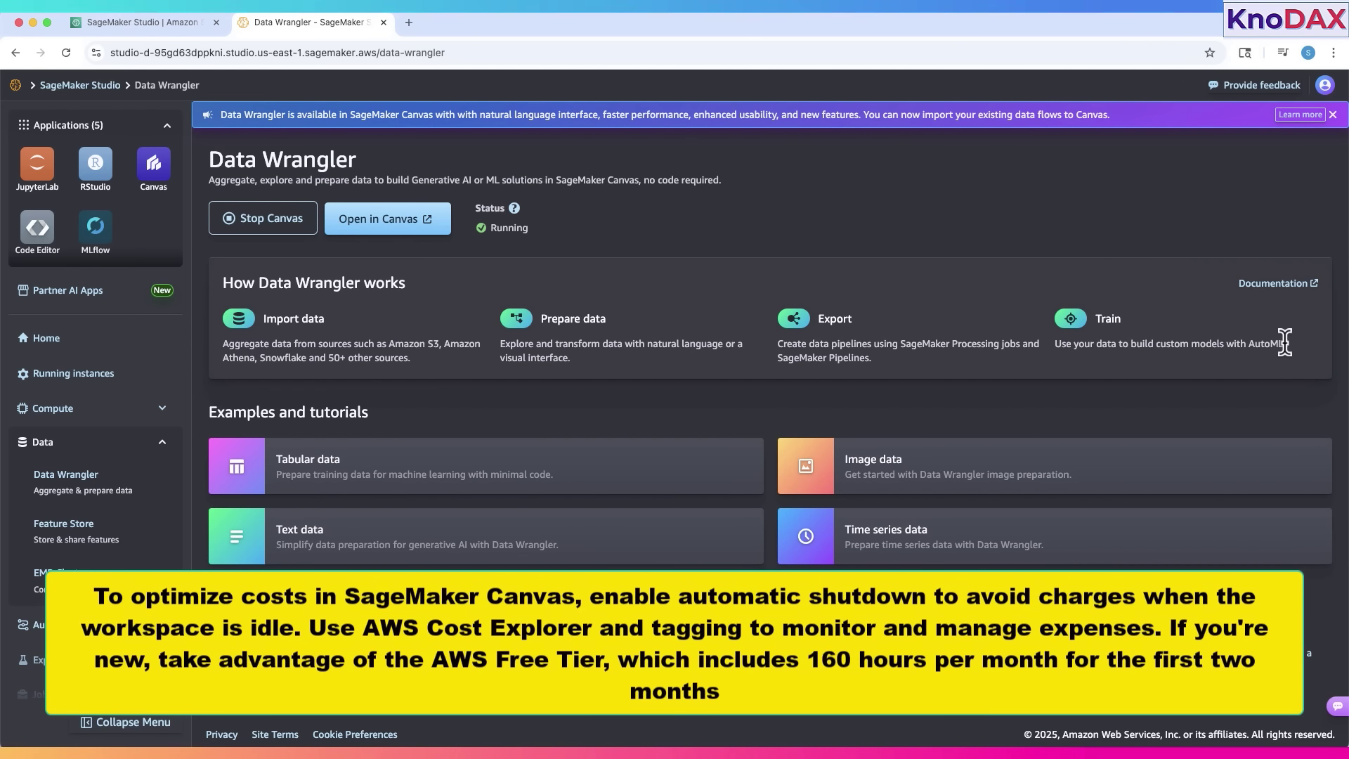
{"action": "left_click", "coordinate": [1208, 351]}
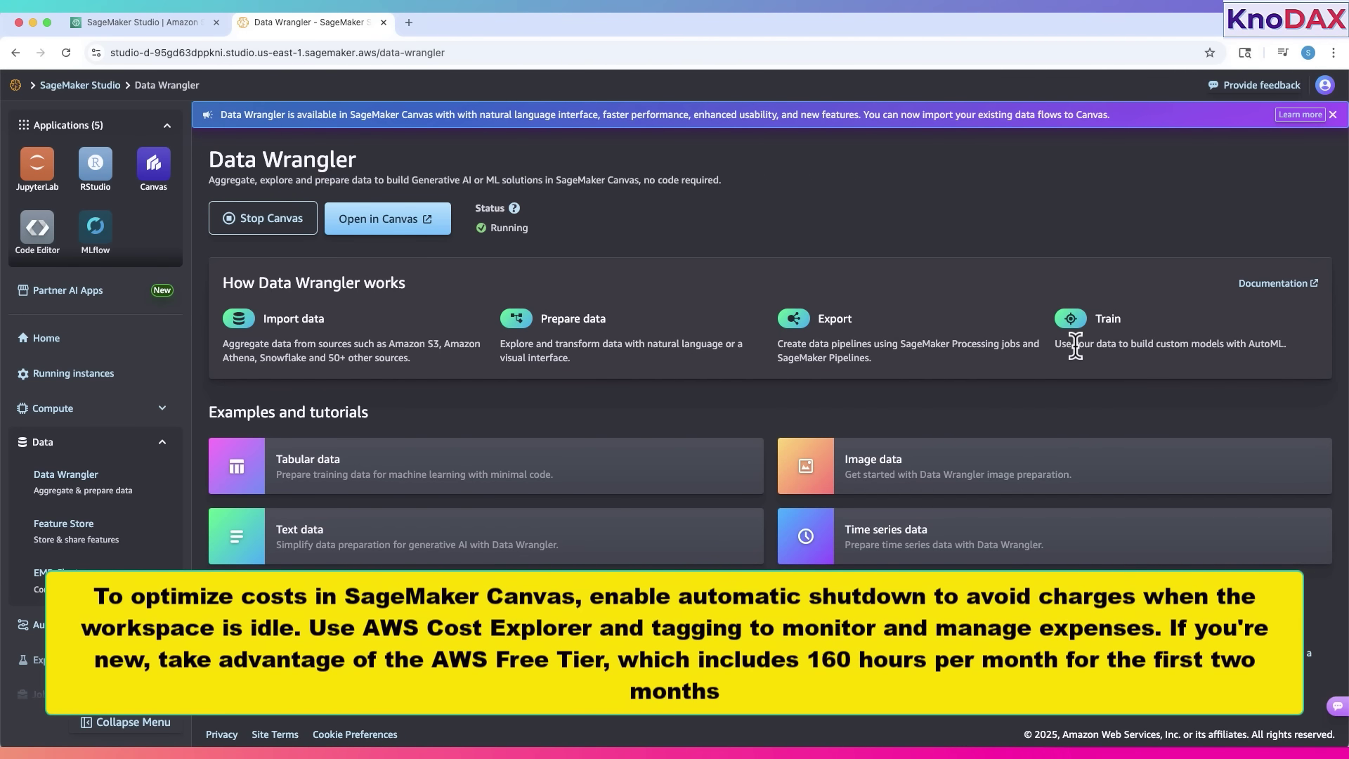
{"action": "left_click_drag", "start_coordinate": [1054, 344], "coordinate": [1289, 340]}
{"action": "left_click", "coordinate": [1275, 360]}
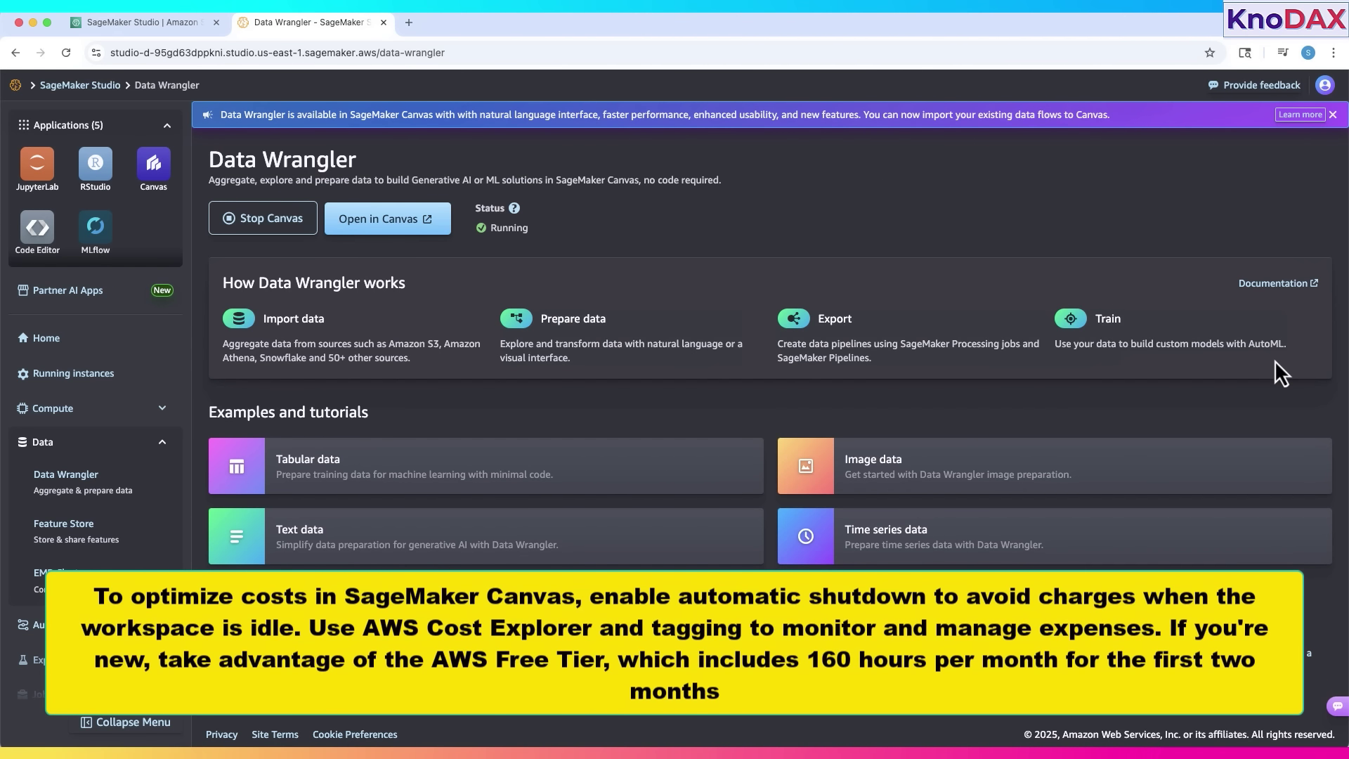
- Open Data Wrangler in Canvas and start importing a tabular dataset with Amazon S3 as the data source
{"action": "left_click", "coordinate": [395, 219]}
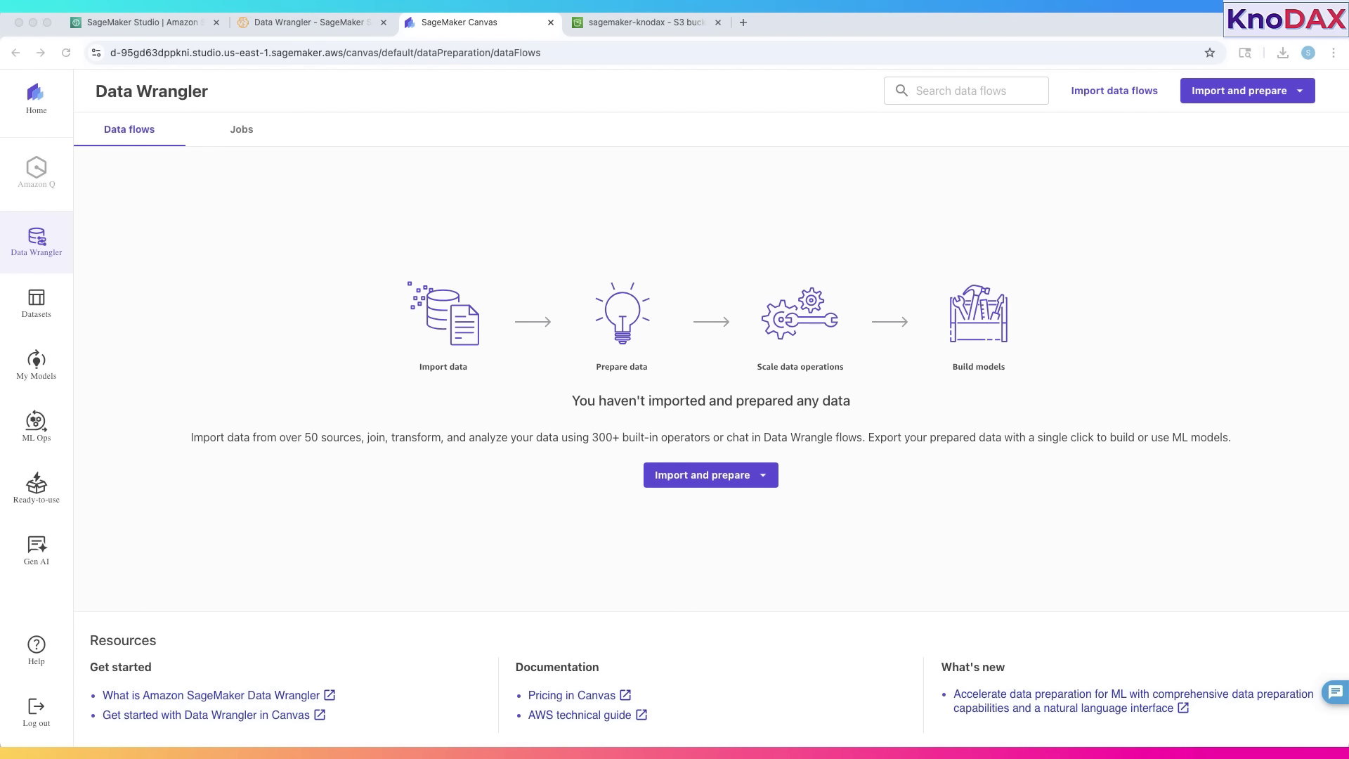
{"action": "left_click", "coordinate": [768, 476]}
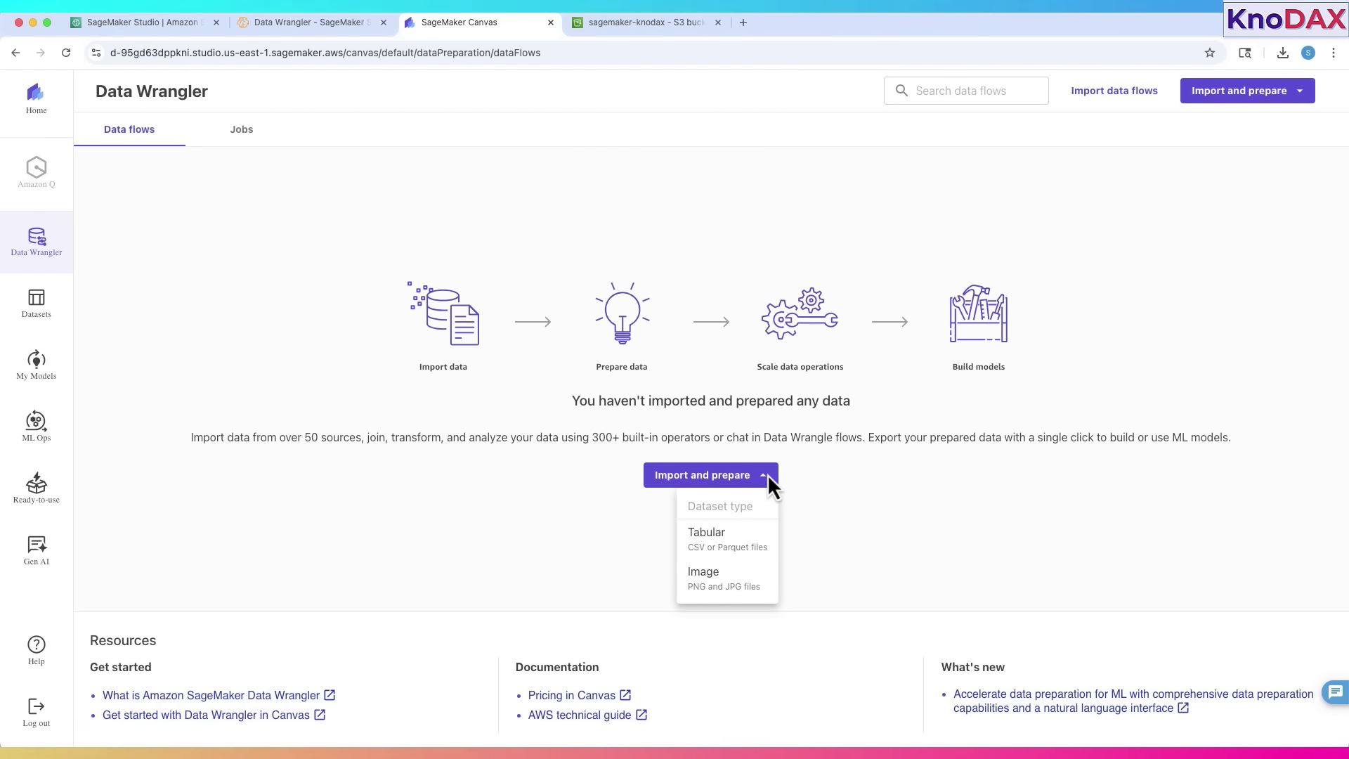
{"action": "left_click", "coordinate": [735, 546]}
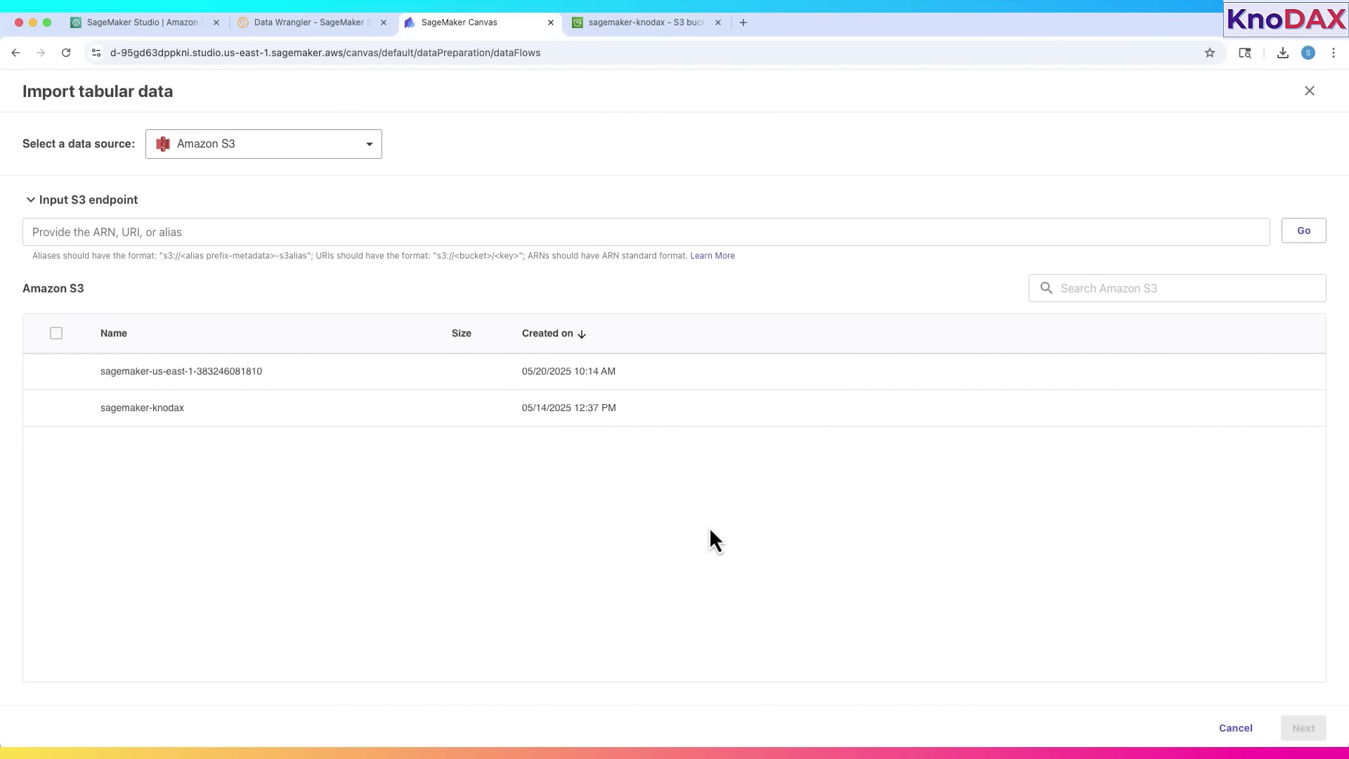
{"action": "left_click", "coordinate": [279, 143]}
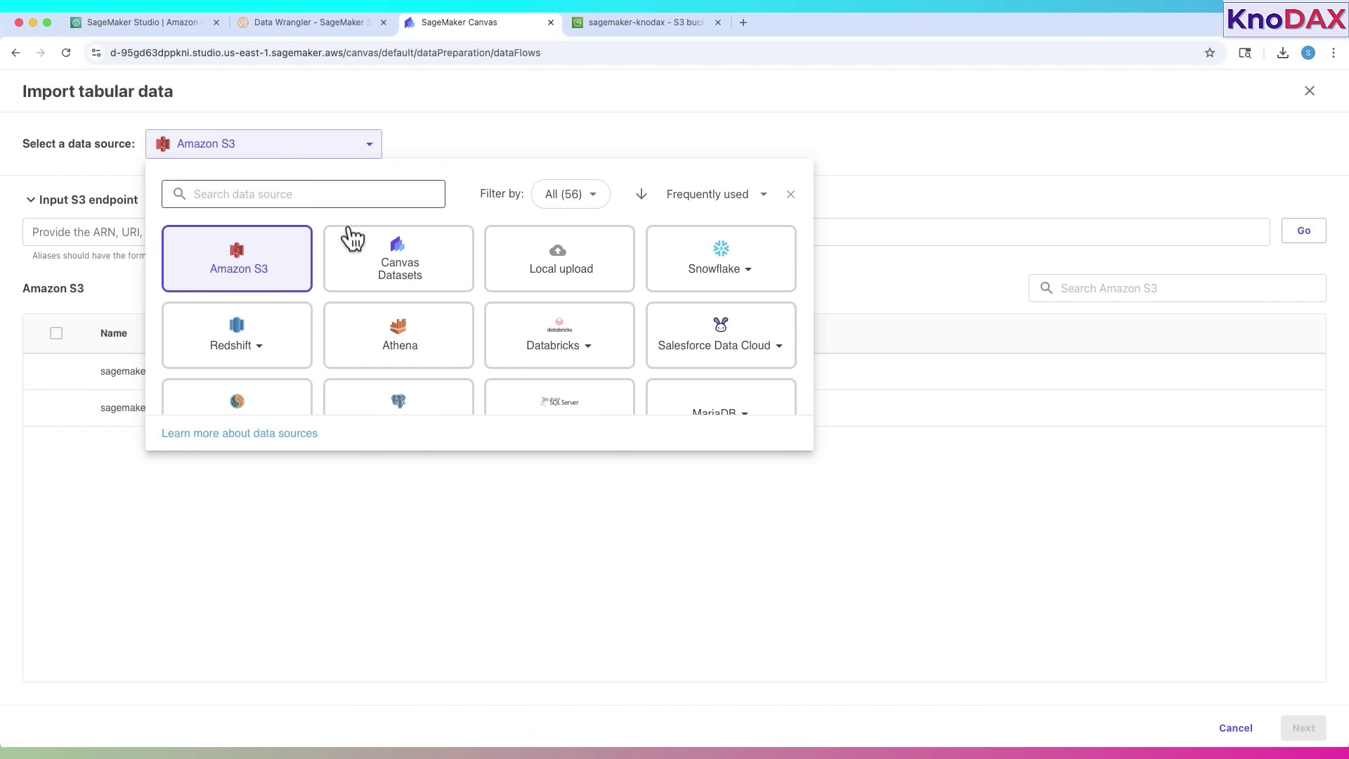
{"action": "left_click", "coordinate": [260, 267]}
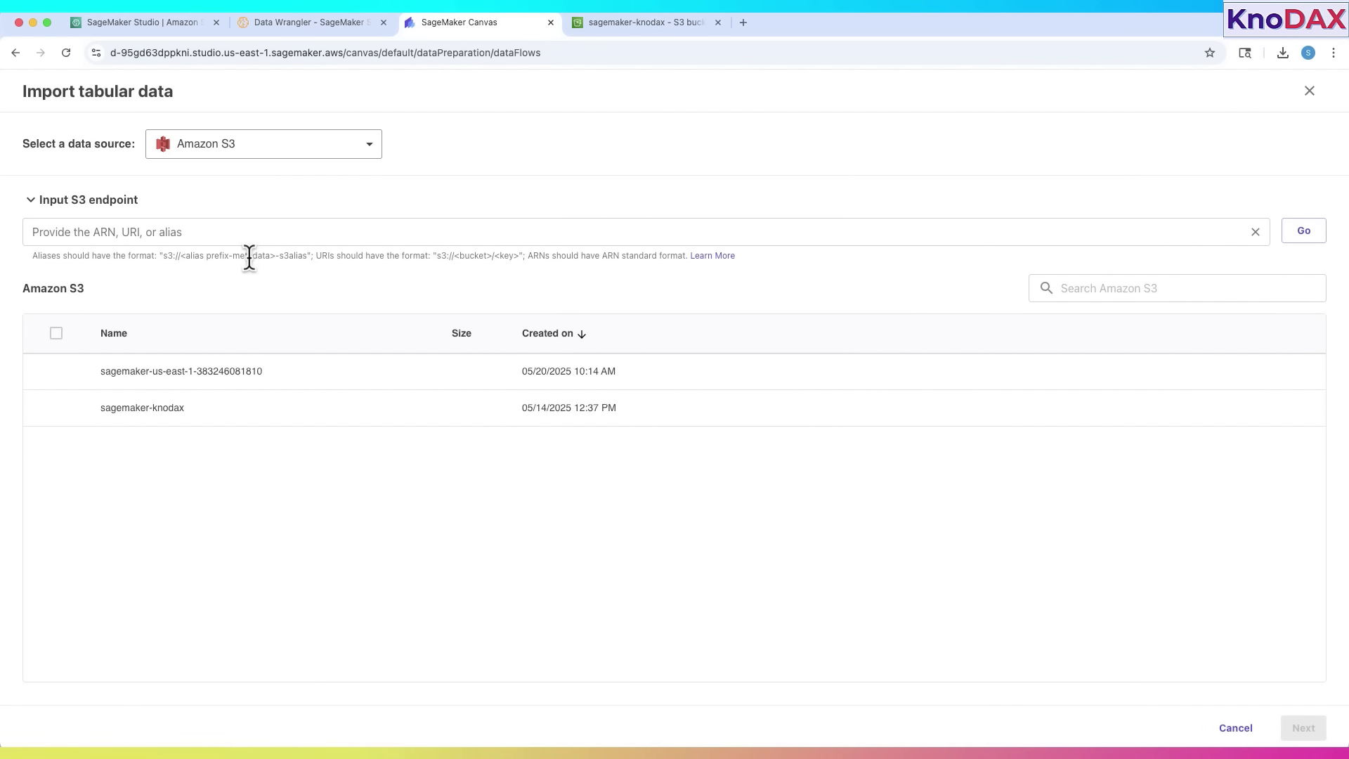
- Switch to the S3 console, open titanic.csv in the sagemaker-knodax bucket and copy its S3 URI
{"action": "left_click", "coordinate": [646, 28]}
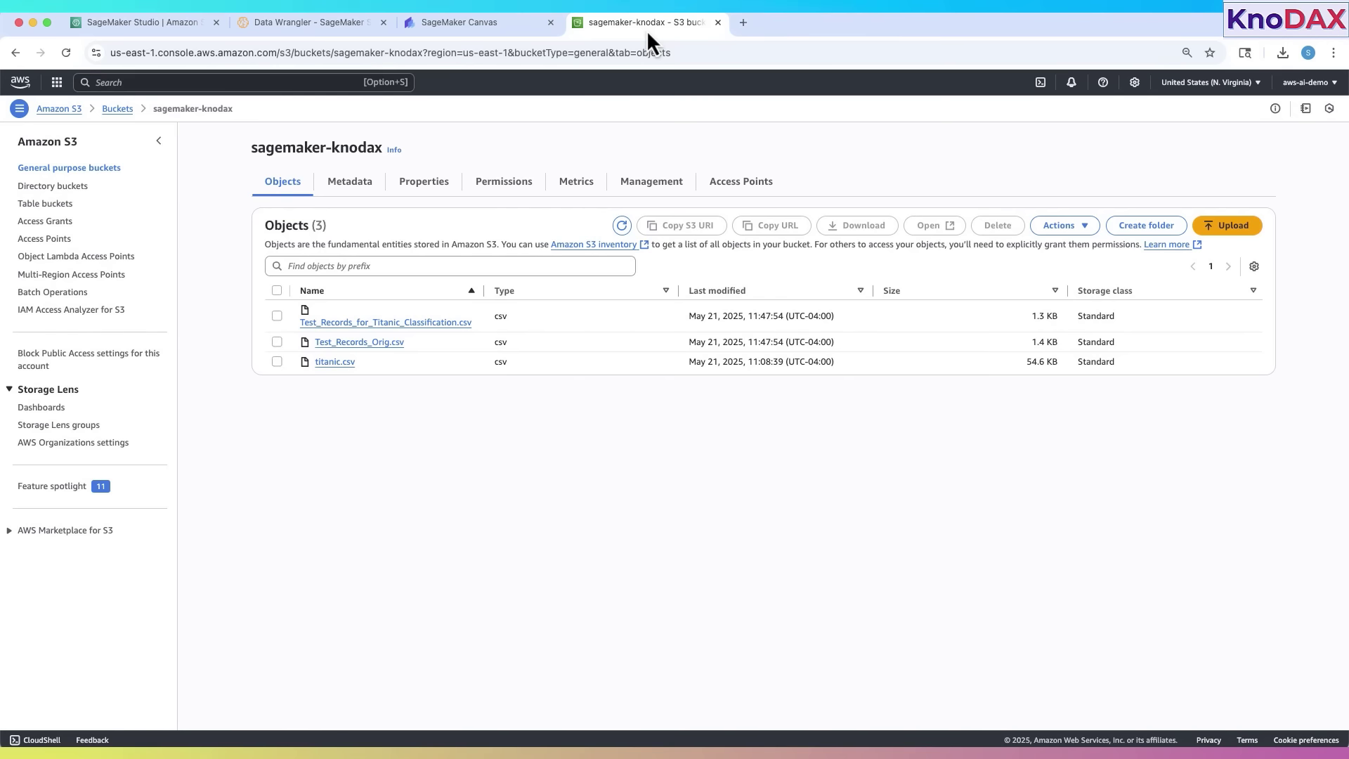
{"action": "left_click", "coordinate": [335, 362]}
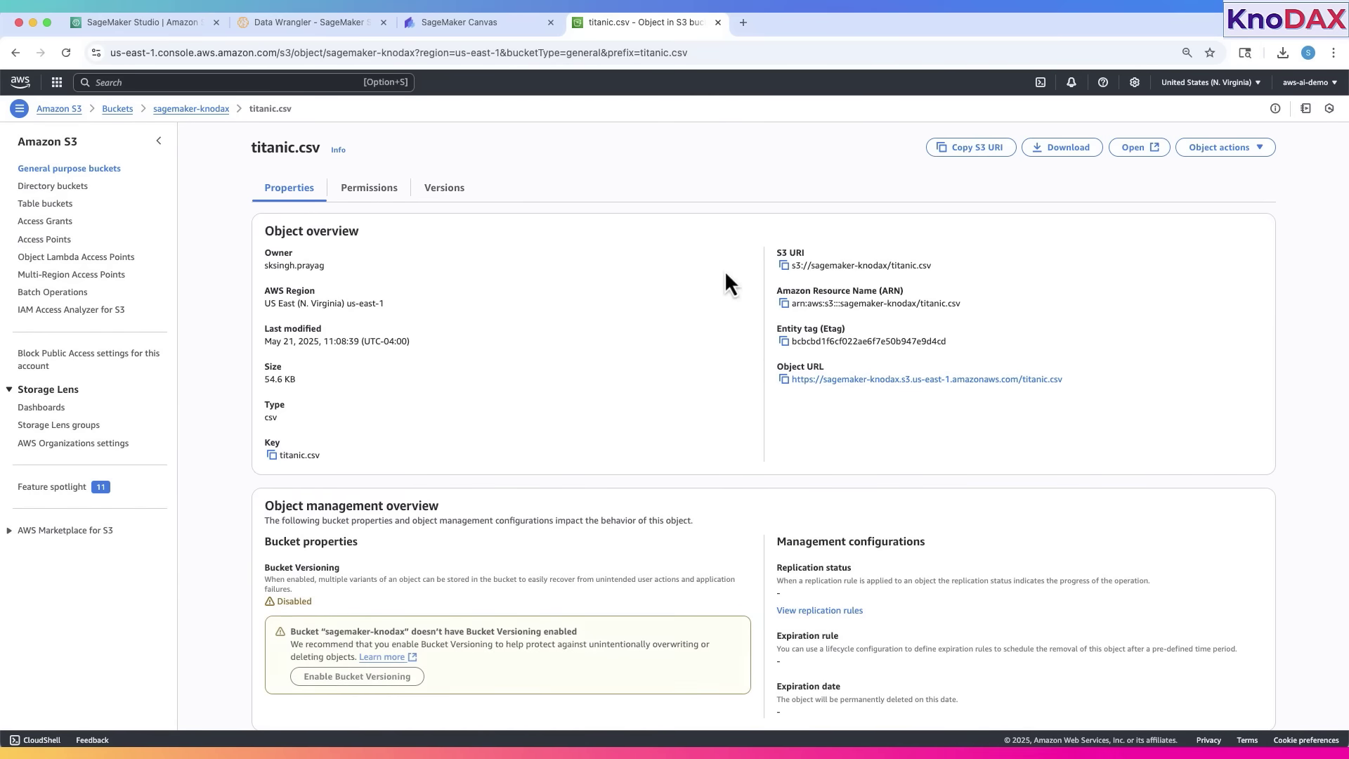
{"action": "left_click", "coordinate": [977, 151]}
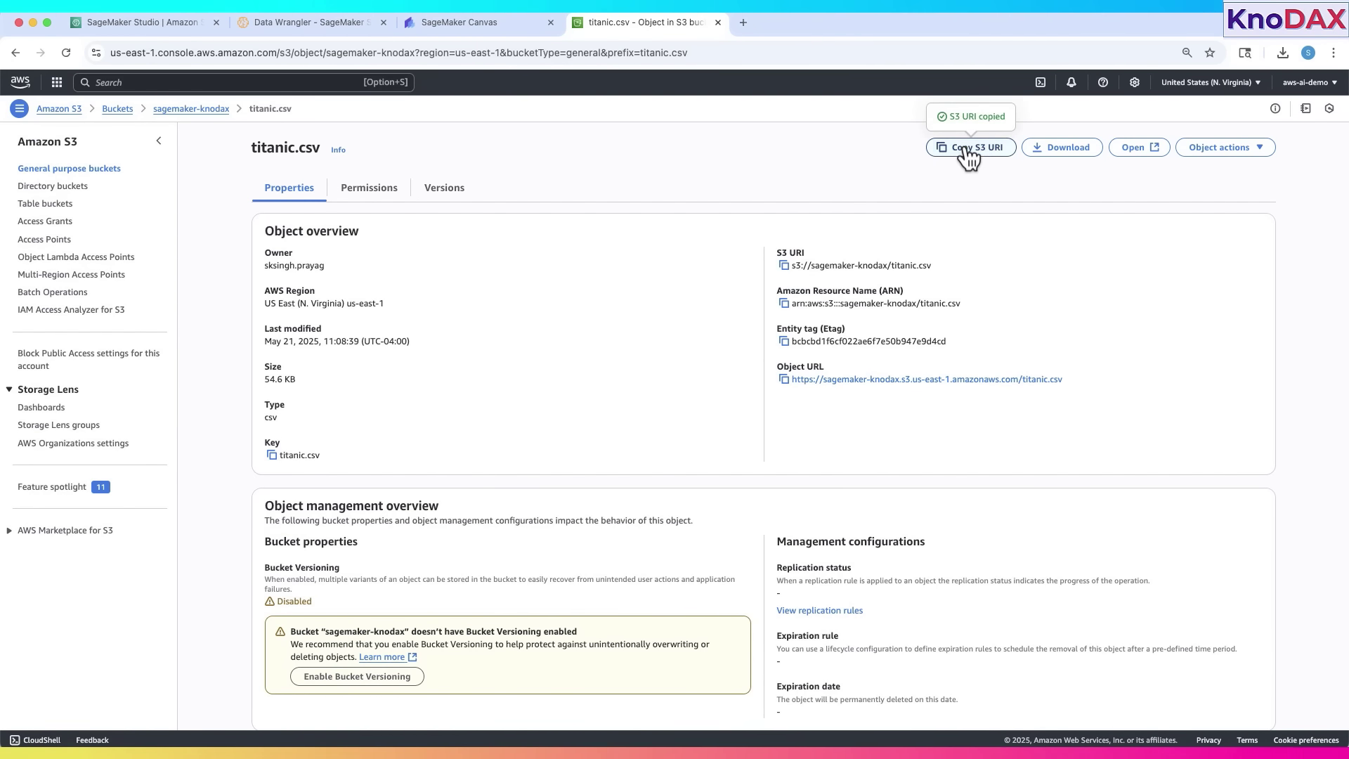
- Back in SageMaker Canvas, load the S3 endpoint s3://sagemaker-knodax/titanic.csv, select titanic.csv and continue to its import preview
{"action": "left_click", "coordinate": [485, 27]}
{"action": "left_click", "coordinate": [264, 221]}
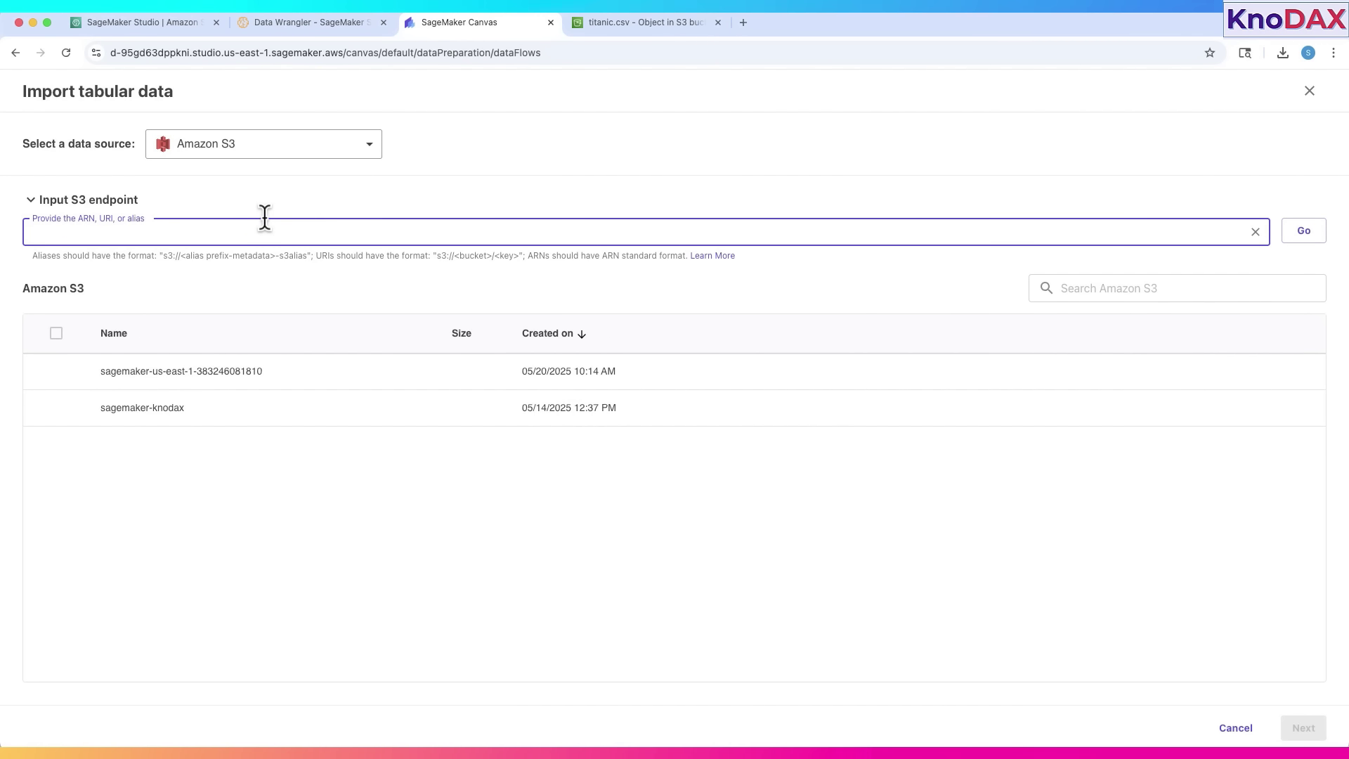
{"action": "key", "text": "super+v"}
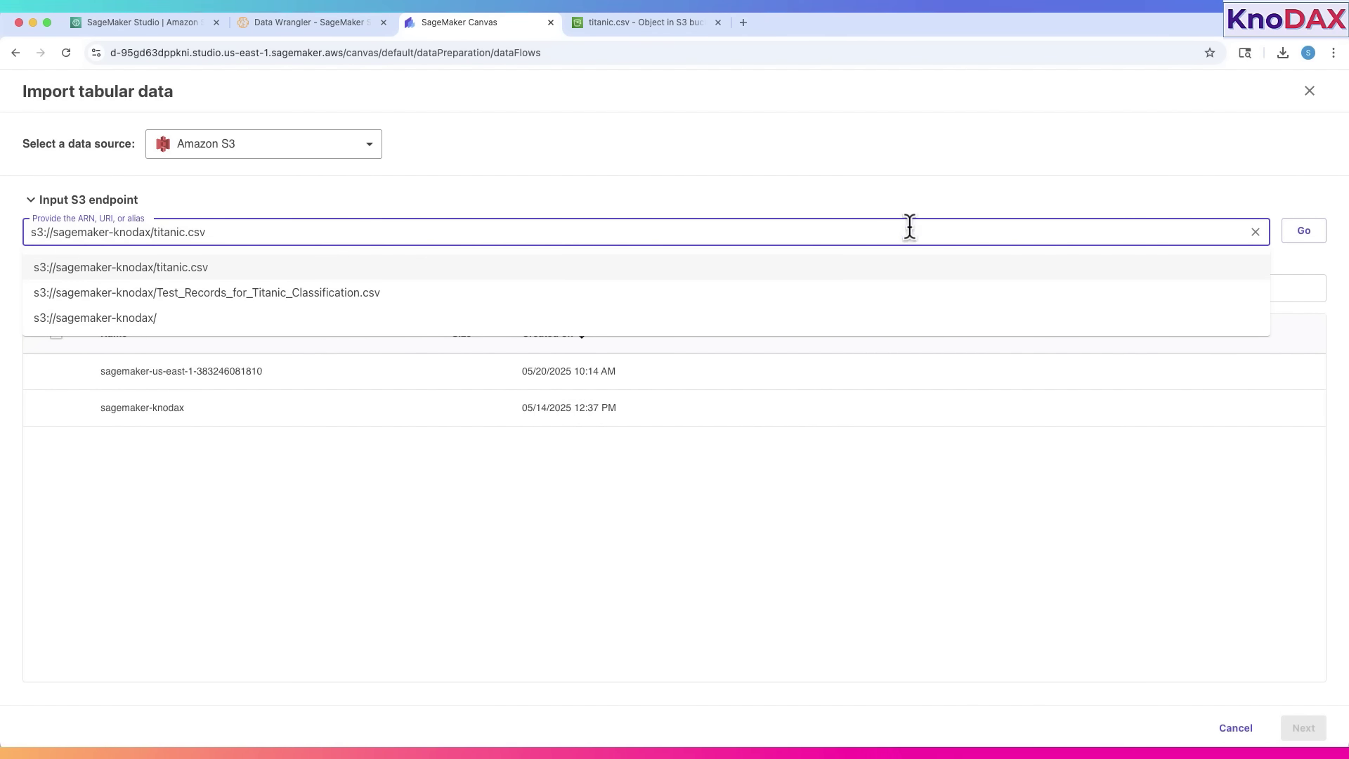
{"action": "left_click", "coordinate": [1308, 234]}
{"action": "left_click", "coordinate": [59, 373]}
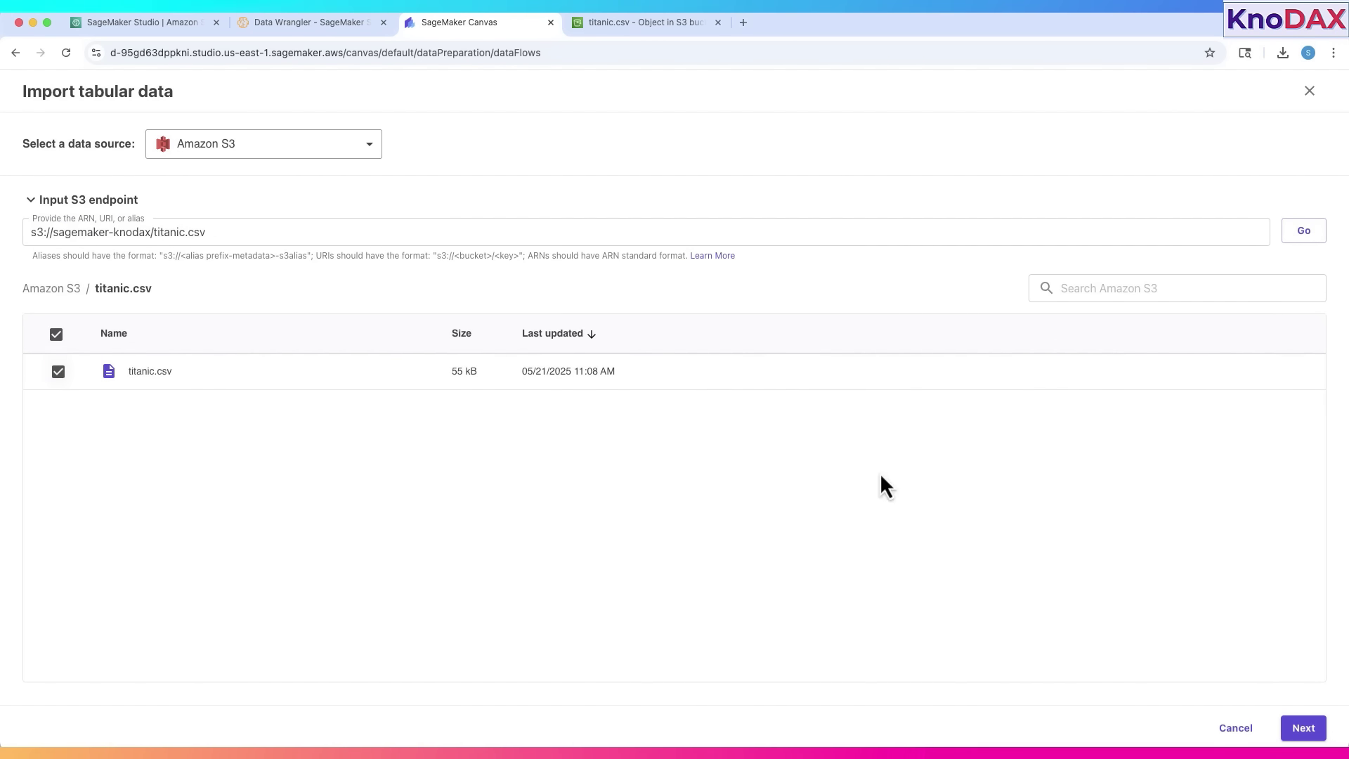
{"action": "left_click", "coordinate": [1306, 730]}
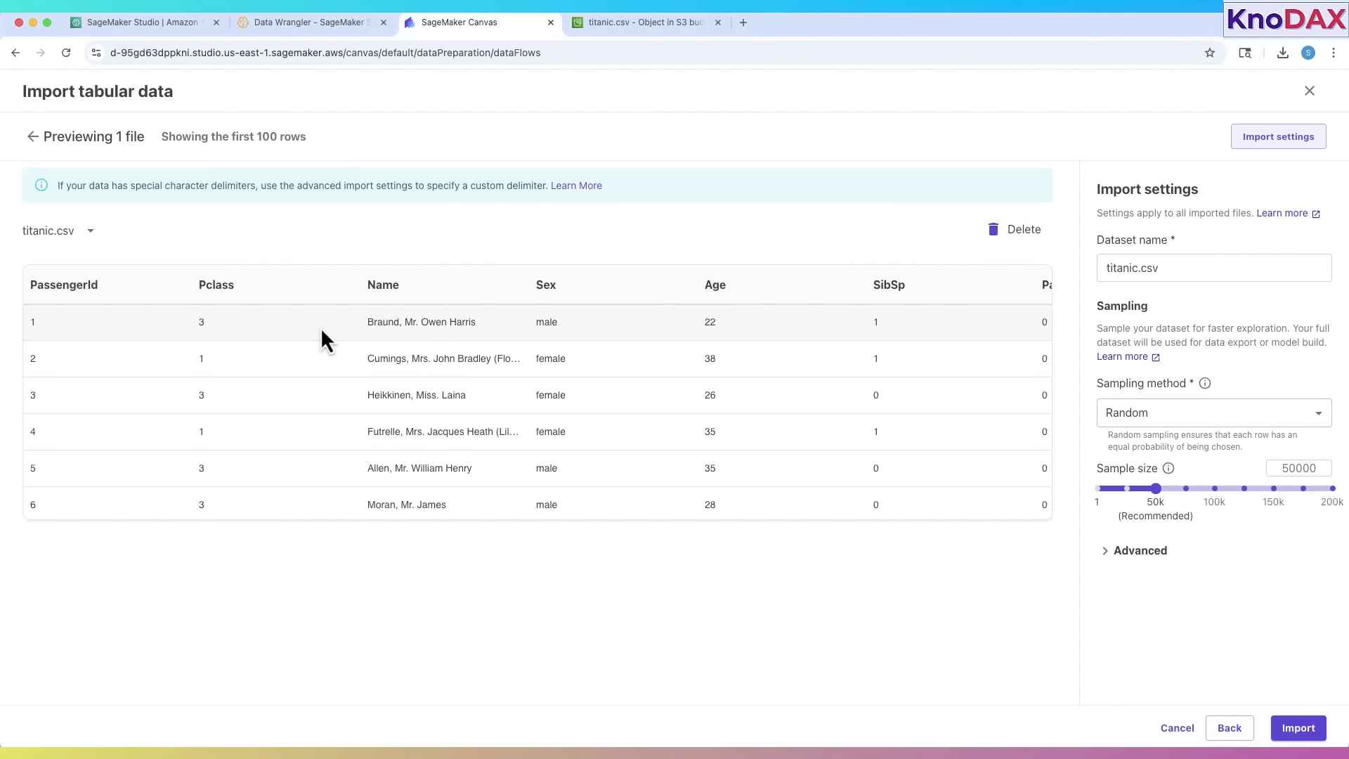
- Examine the titanic.csv preview across all columns from PassengerId to Survived
{"action": "scroll", "coordinate": [377, 359], "scroll_direction": "right", "scroll_amount": 10}
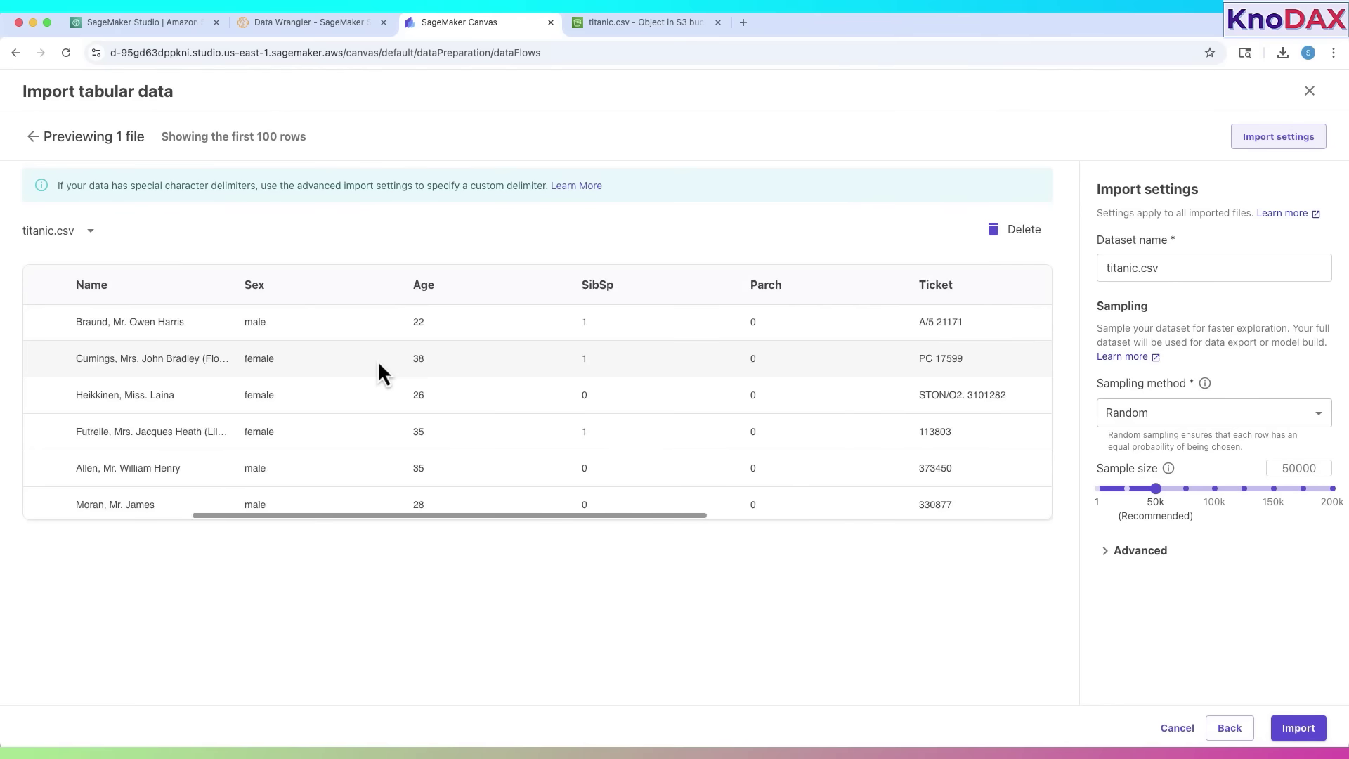
{"action": "scroll", "coordinate": [378, 360], "scroll_direction": "right", "scroll_amount": 3}
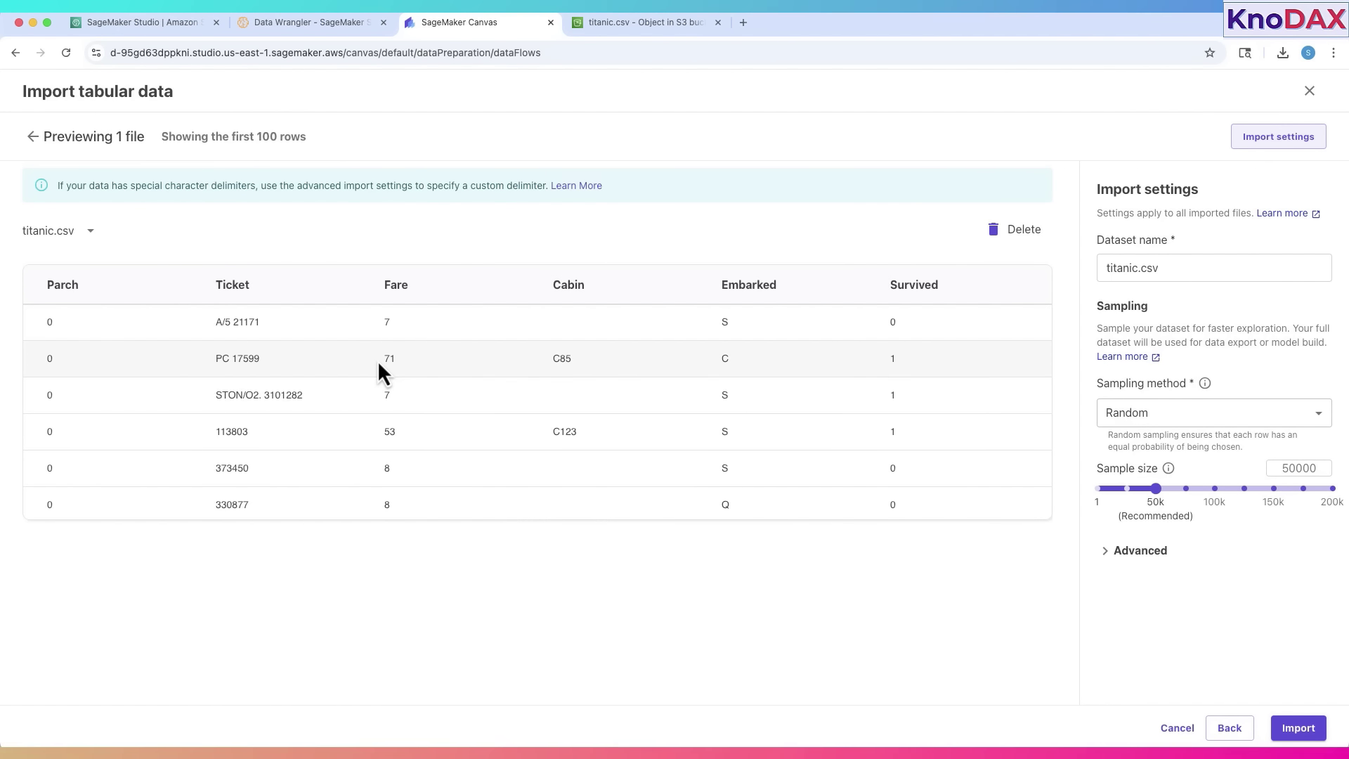
{"action": "scroll", "coordinate": [378, 359], "scroll_direction": "left", "scroll_amount": 15}
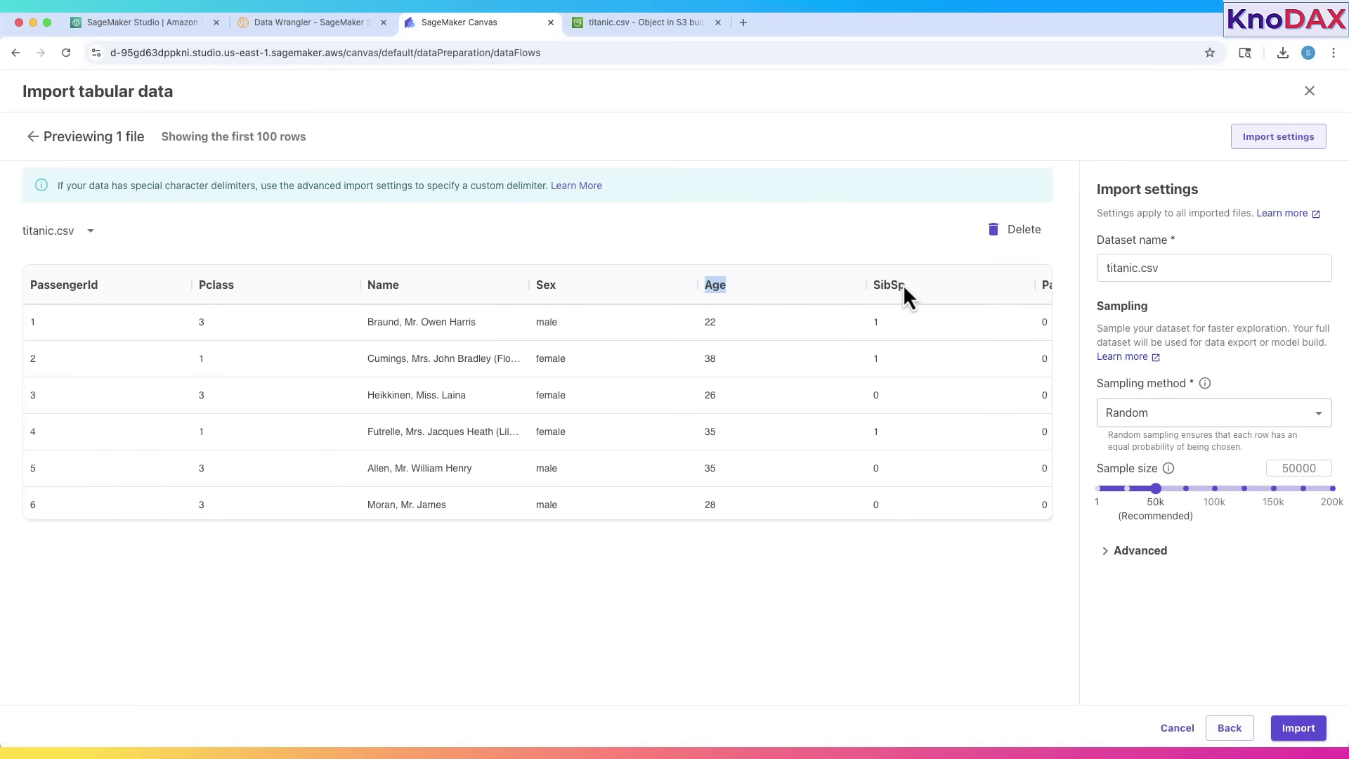
{"action": "scroll", "coordinate": [935, 352], "scroll_direction": "right", "scroll_amount": 5}
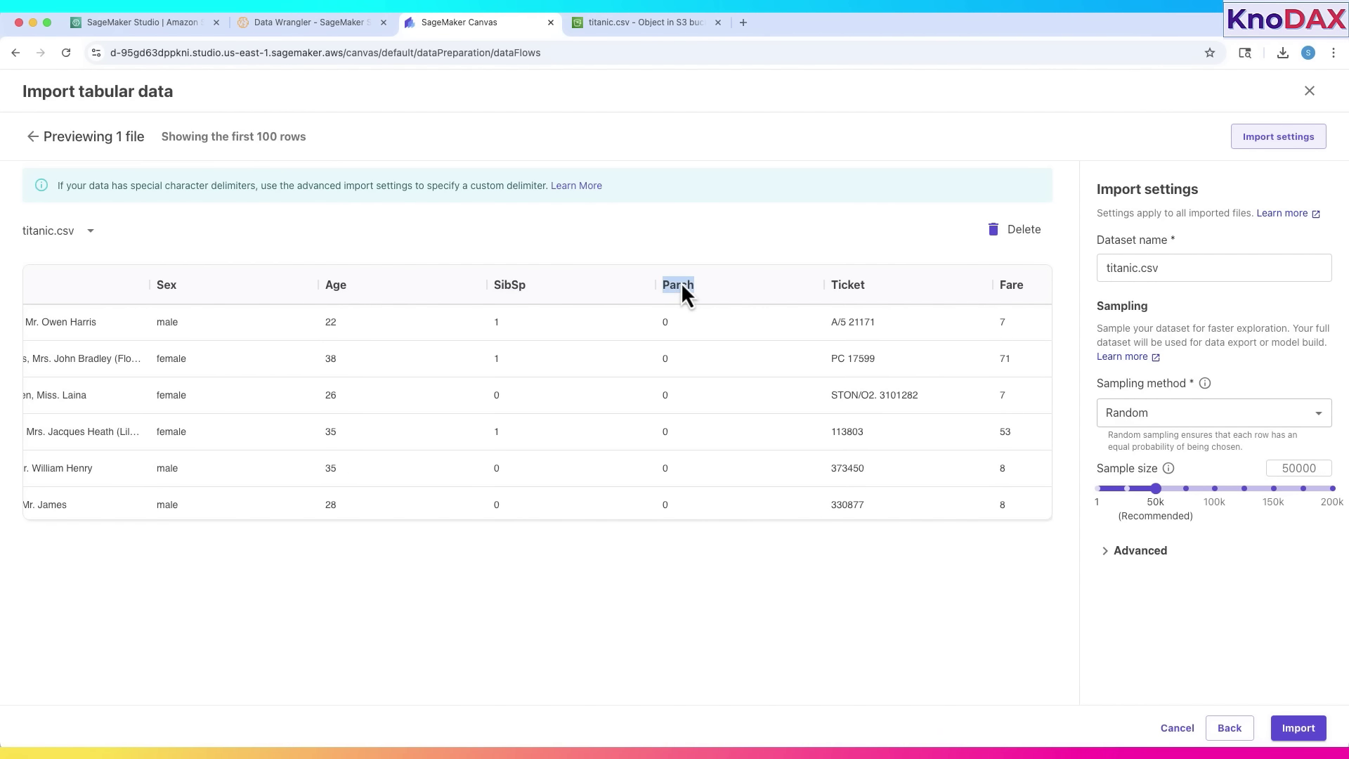
{"action": "scroll", "coordinate": [786, 364], "scroll_direction": "right", "scroll_amount": 5}
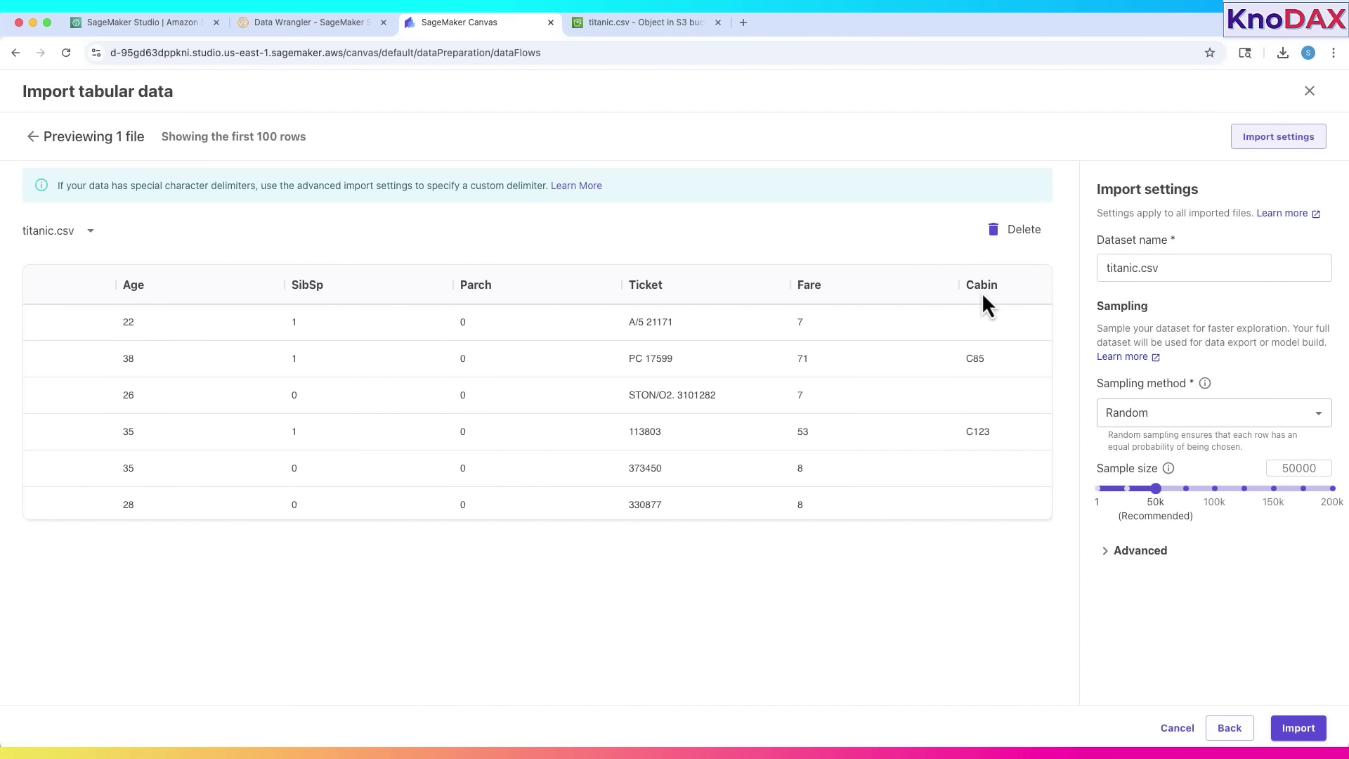
{"action": "scroll", "coordinate": [982, 349], "scroll_direction": "right", "scroll_amount": 2}
{"action": "scroll", "coordinate": [983, 349], "scroll_direction": "right", "scroll_amount": 8}
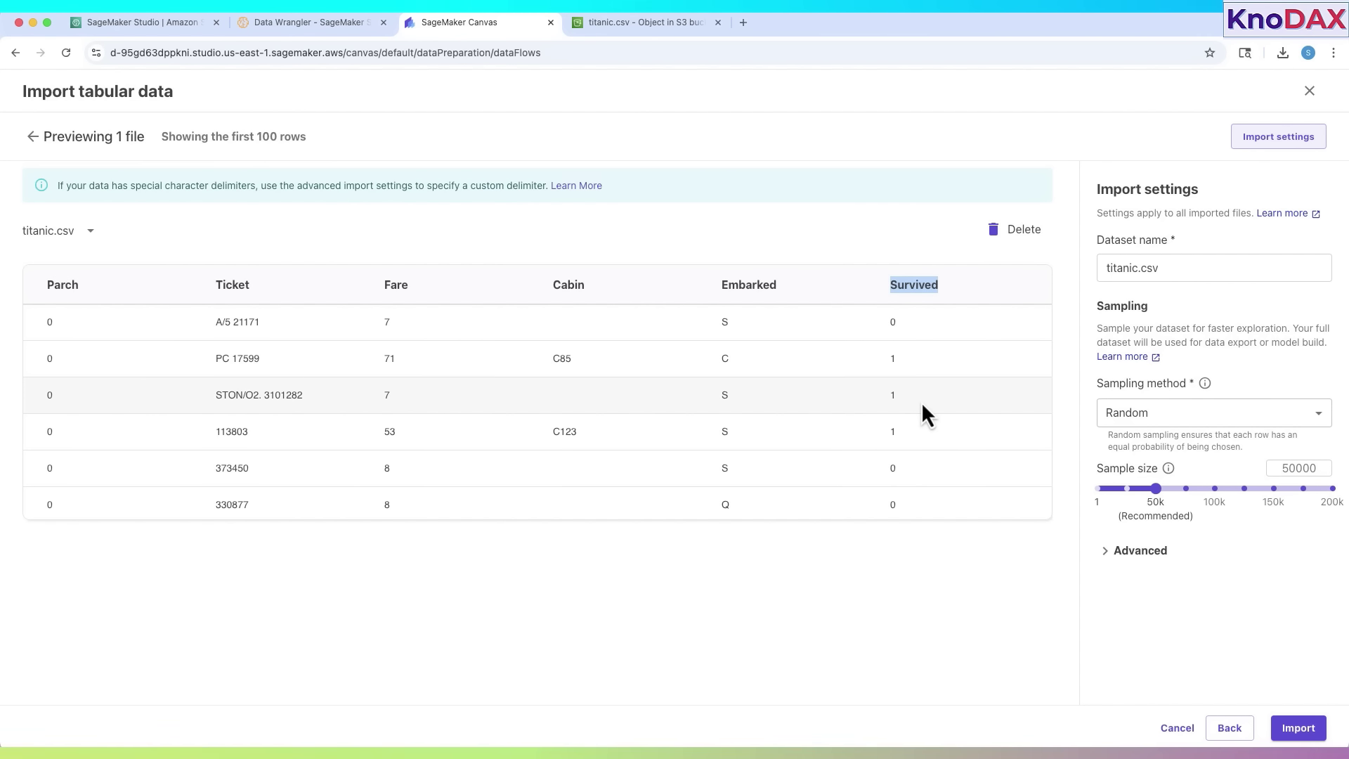
{"action": "left_click", "coordinate": [897, 337]}
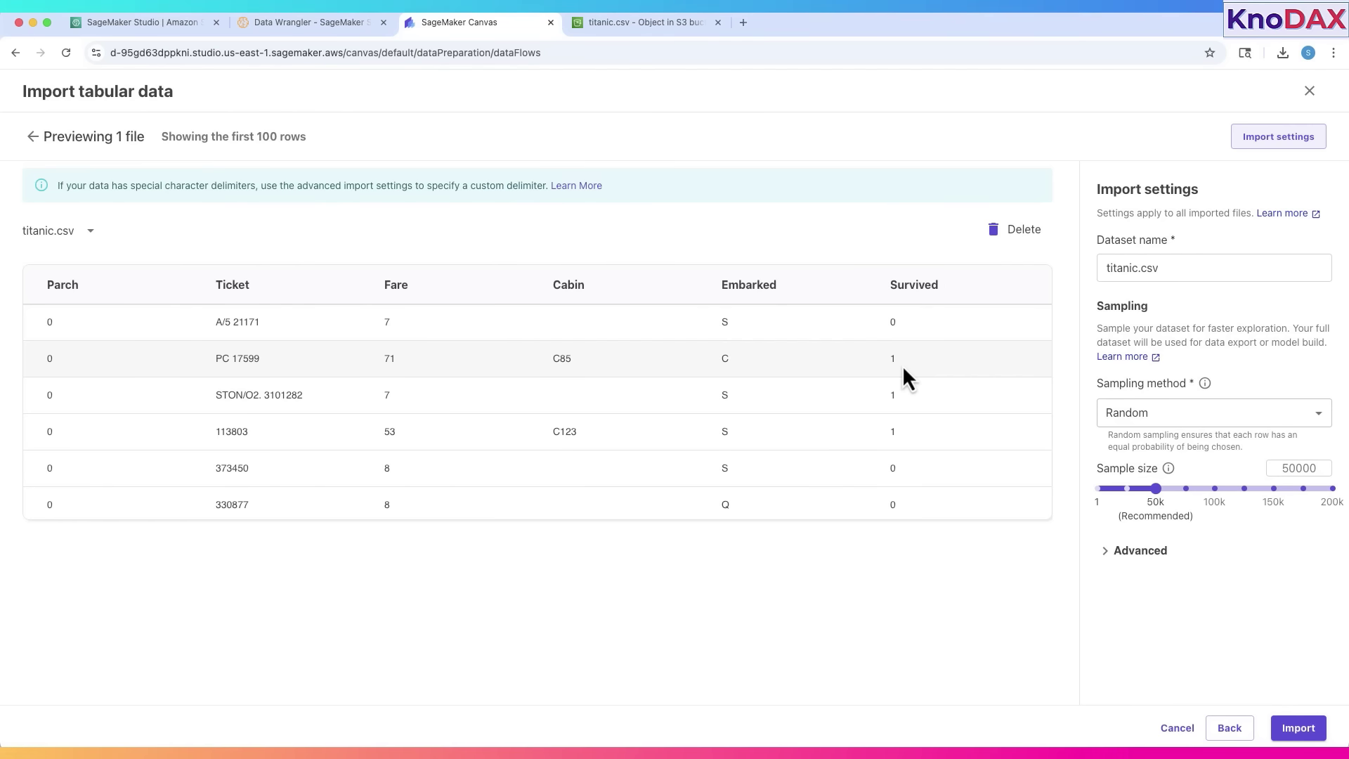
{"action": "scroll", "coordinate": [904, 367], "scroll_direction": "left", "scroll_amount": 15}
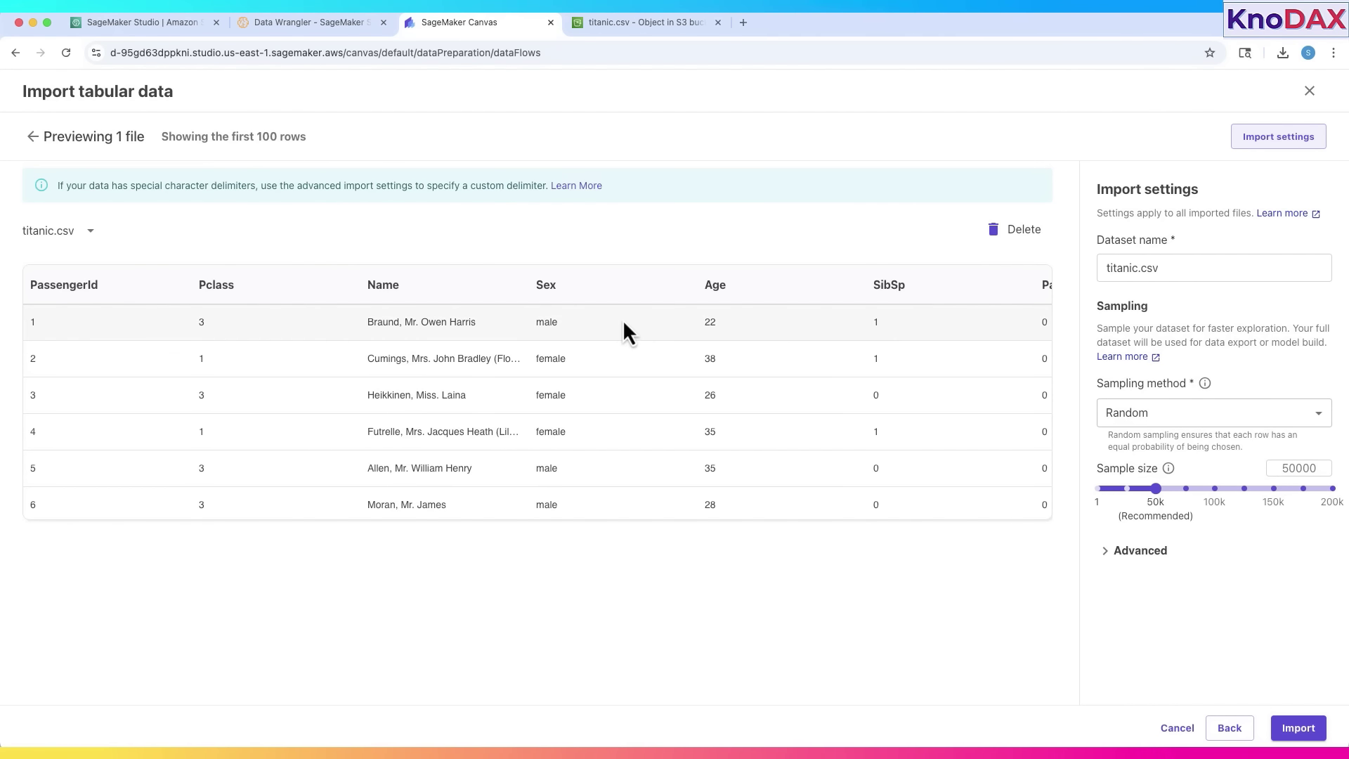
{"action": "scroll", "coordinate": [623, 319], "scroll_direction": "right", "scroll_amount": 6}
{"action": "scroll", "coordinate": [703, 352], "scroll_direction": "right", "scroll_amount": 5}
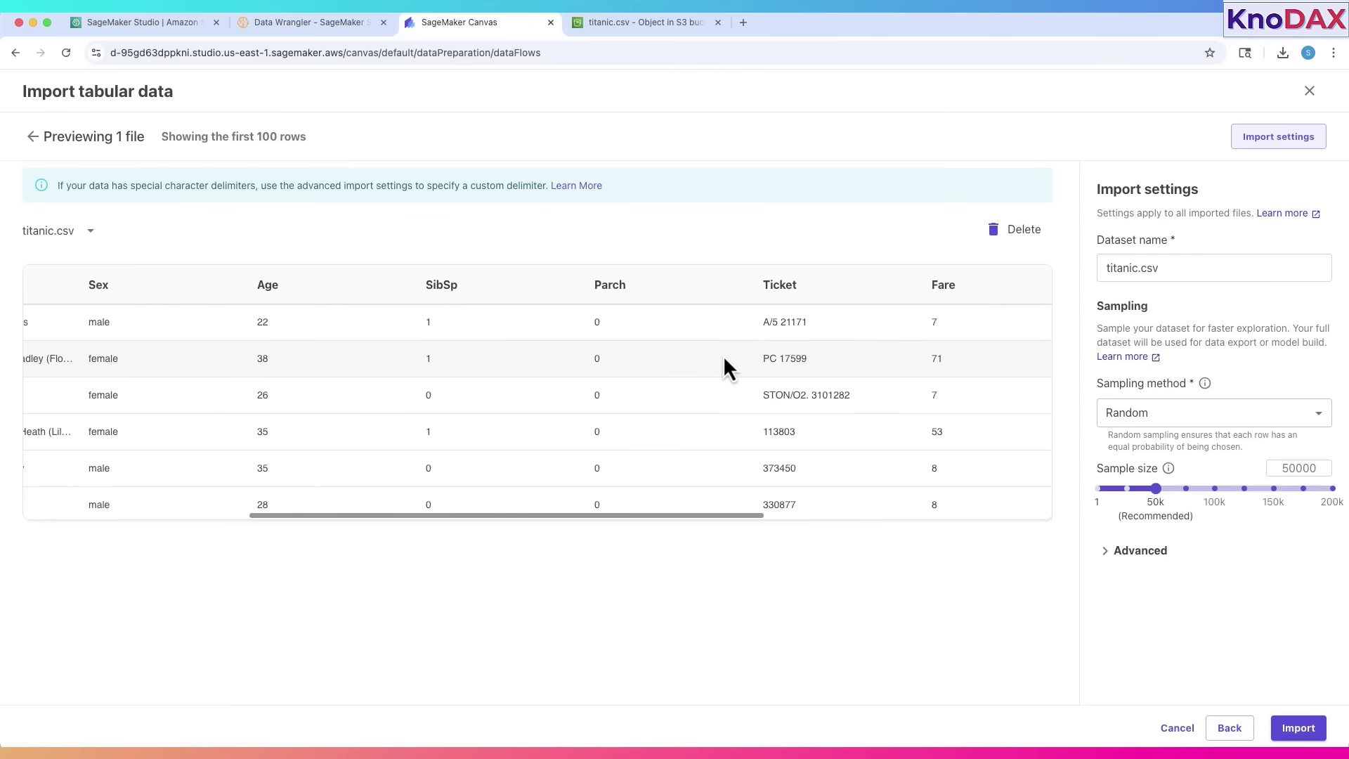
- Examine the remaining columns and further rows of the titanic.csv preview, and check the available sampling methods
{"action": "scroll", "coordinate": [752, 322], "scroll_direction": "right", "scroll_amount": 3}
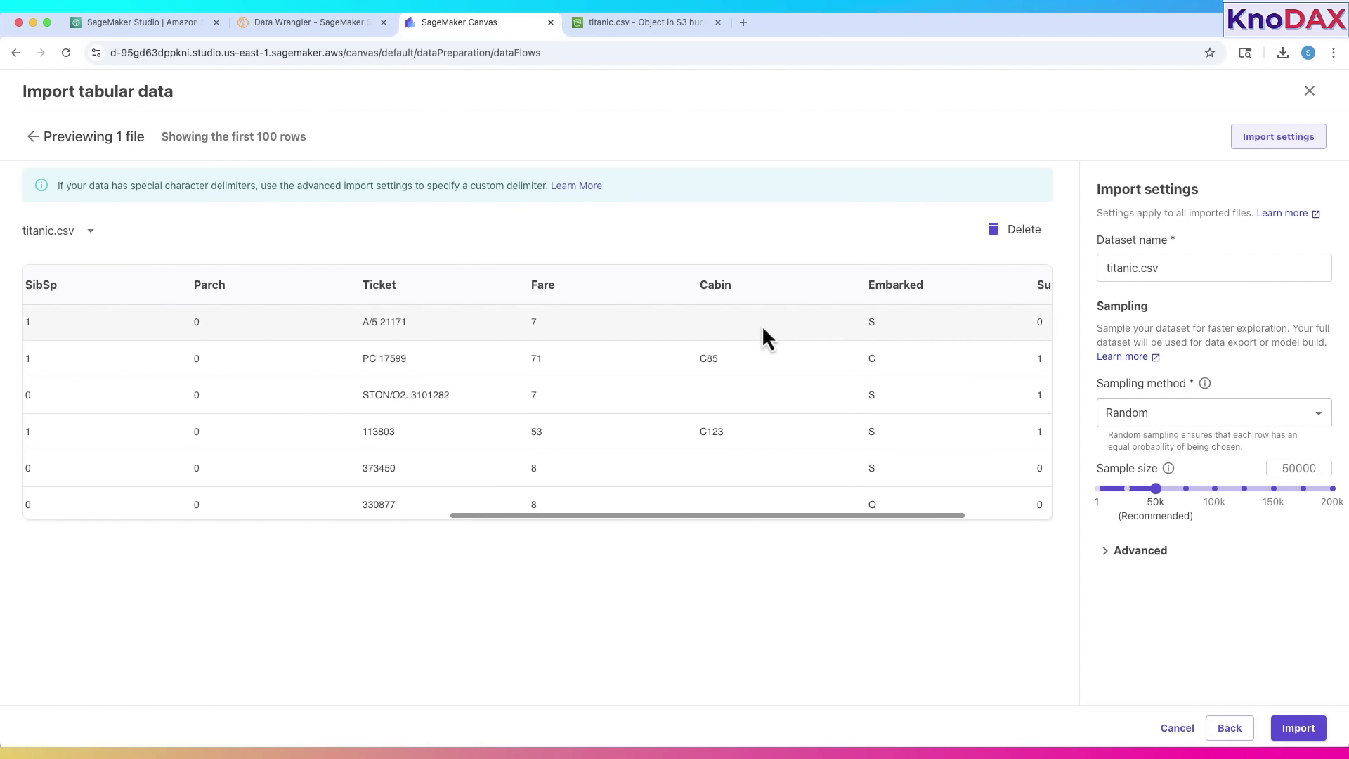
{"action": "scroll", "coordinate": [738, 337], "scroll_direction": "down", "scroll_amount": 1}
{"action": "scroll", "coordinate": [739, 341], "scroll_direction": "down", "scroll_amount": 4}
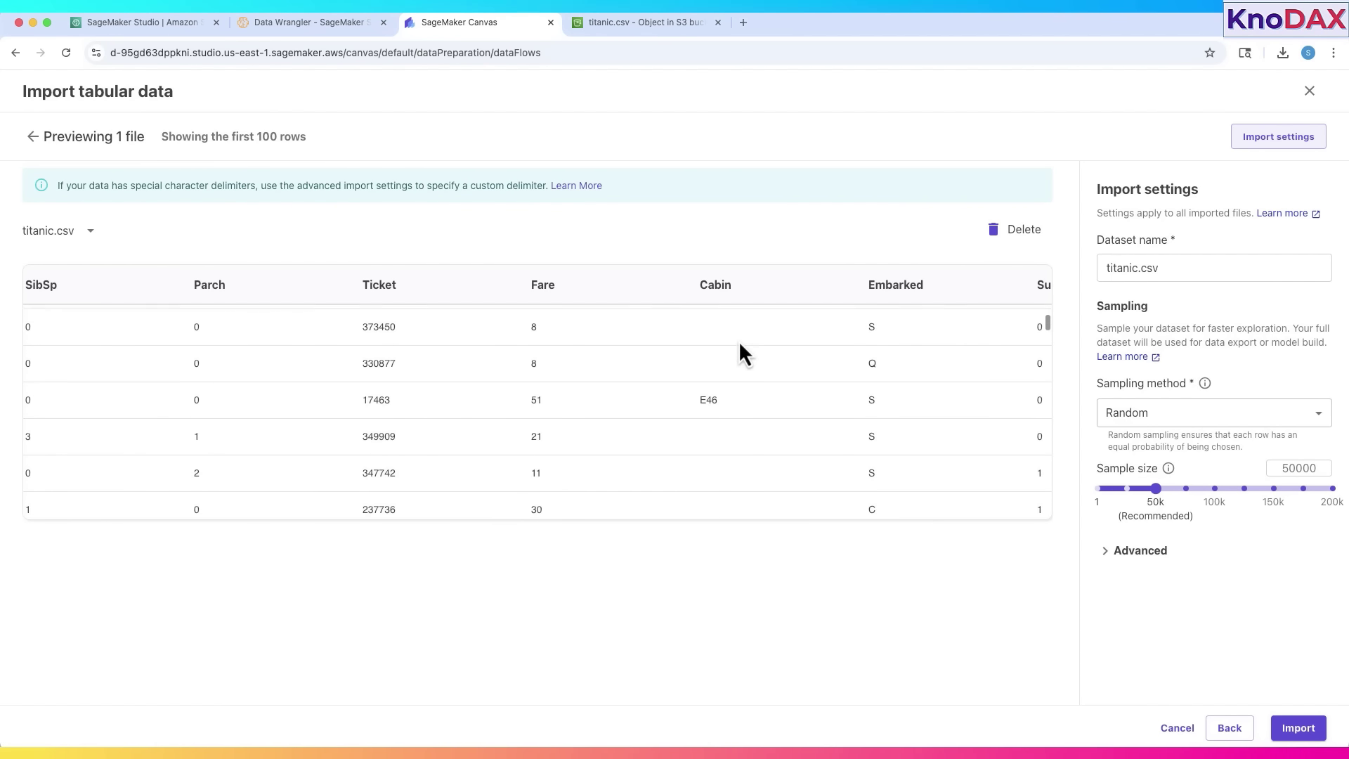
{"action": "scroll", "coordinate": [739, 340], "scroll_direction": "up", "scroll_amount": 5}
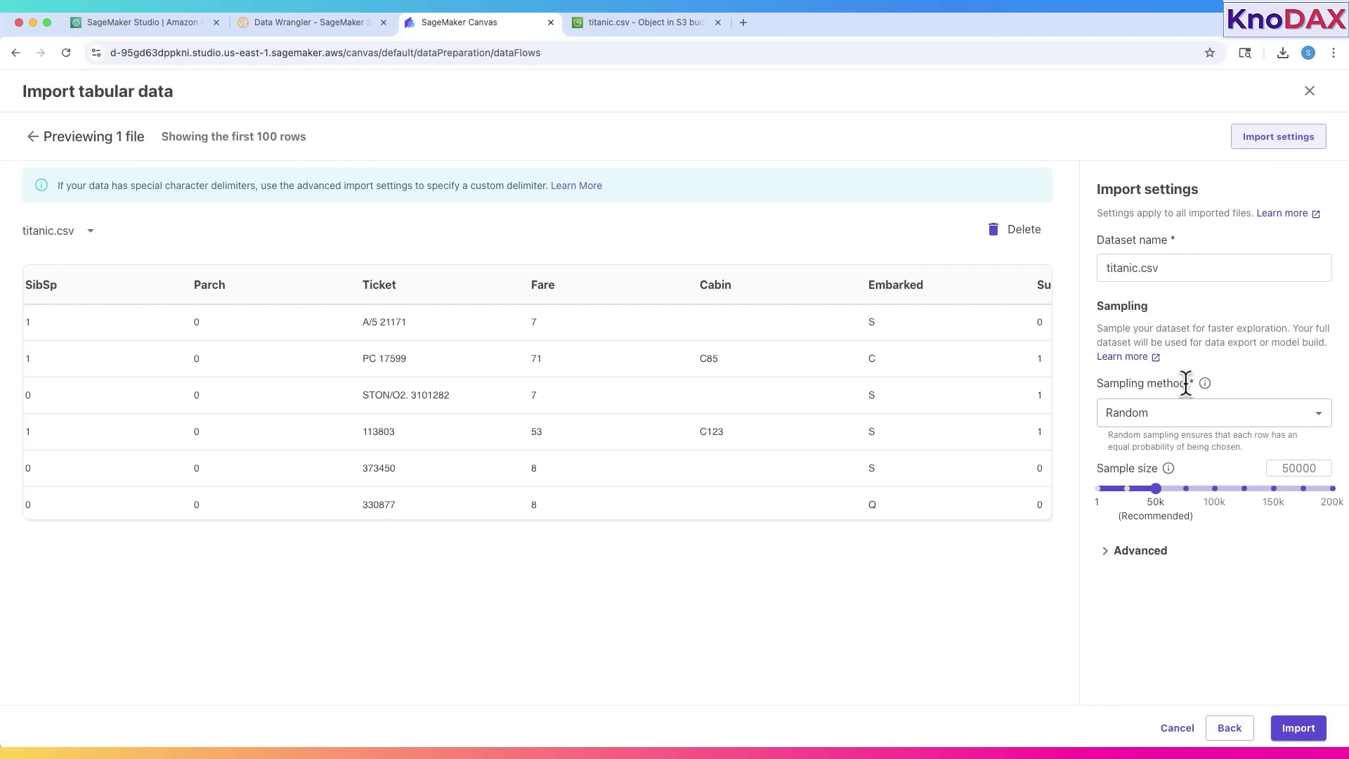
{"action": "left_click", "coordinate": [1194, 420]}
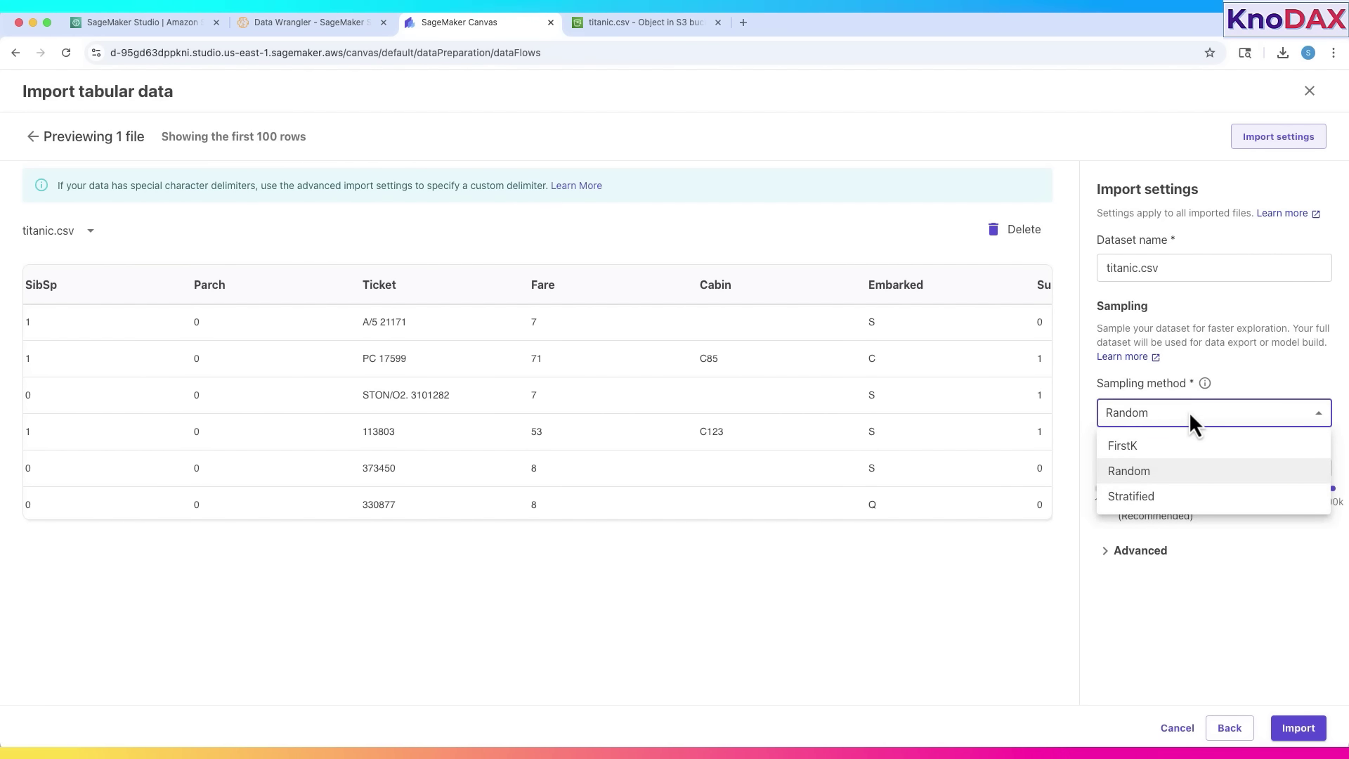
{"action": "left_click", "coordinate": [1189, 412]}
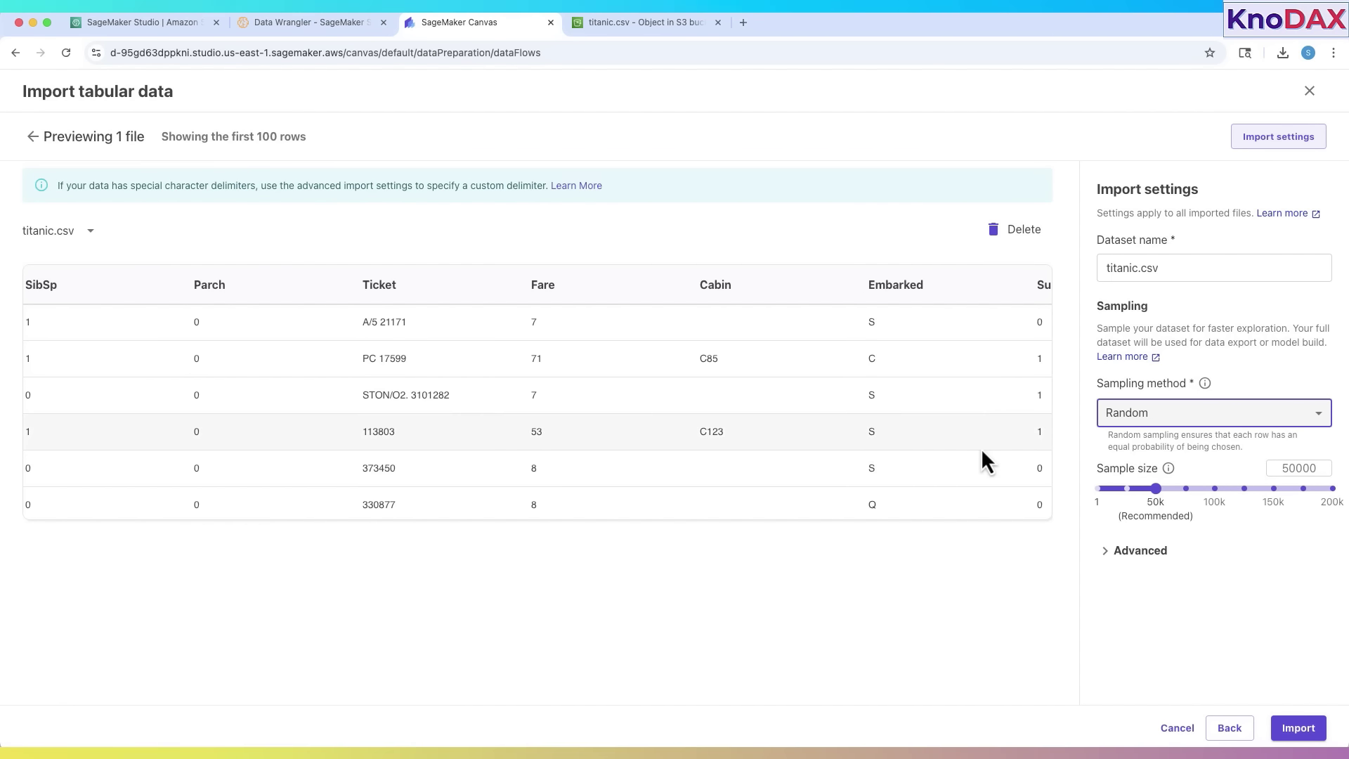
- Name the dataset titanic_train.csv and import it into the data flow
{"action": "scroll", "coordinate": [981, 448], "scroll_direction": "right", "scroll_amount": 3}
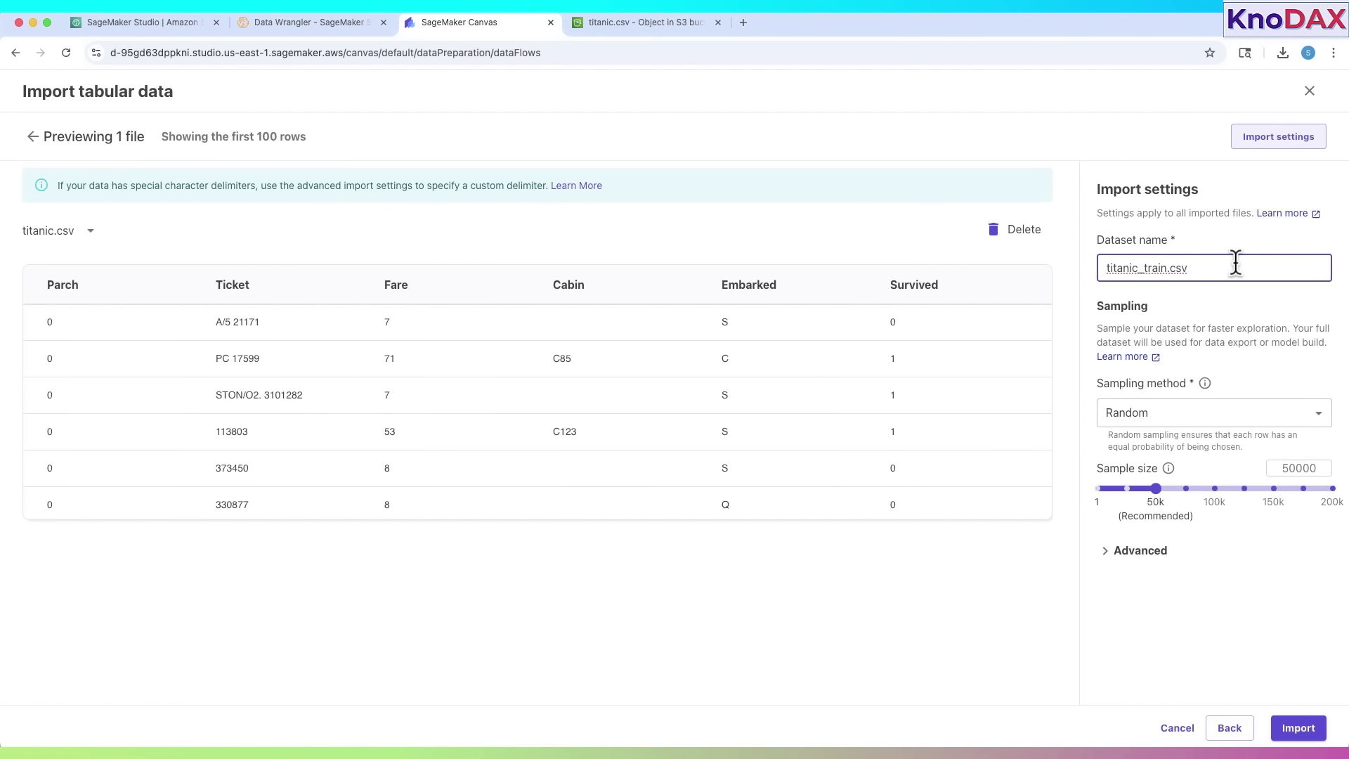
{"action": "left_click", "coordinate": [1241, 265]}
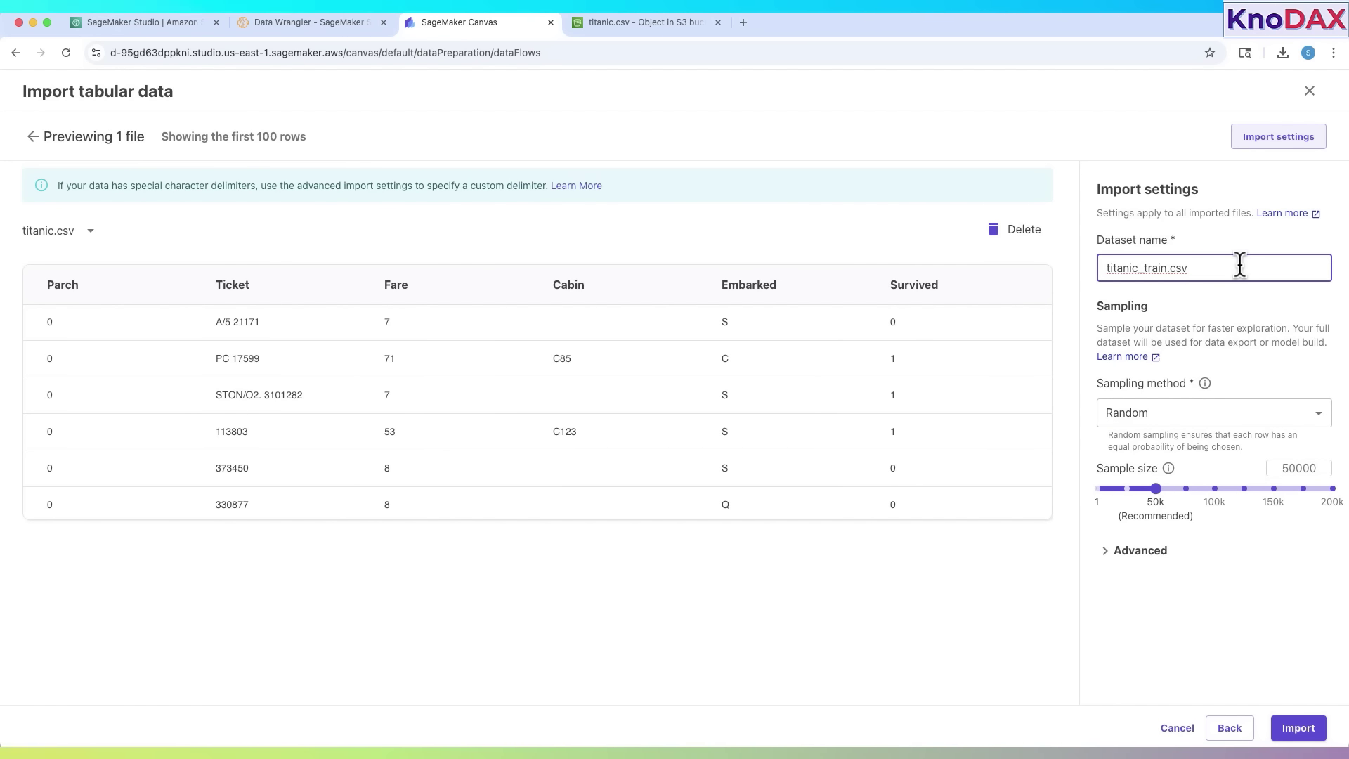
{"action": "left_click", "coordinate": [1298, 728]}
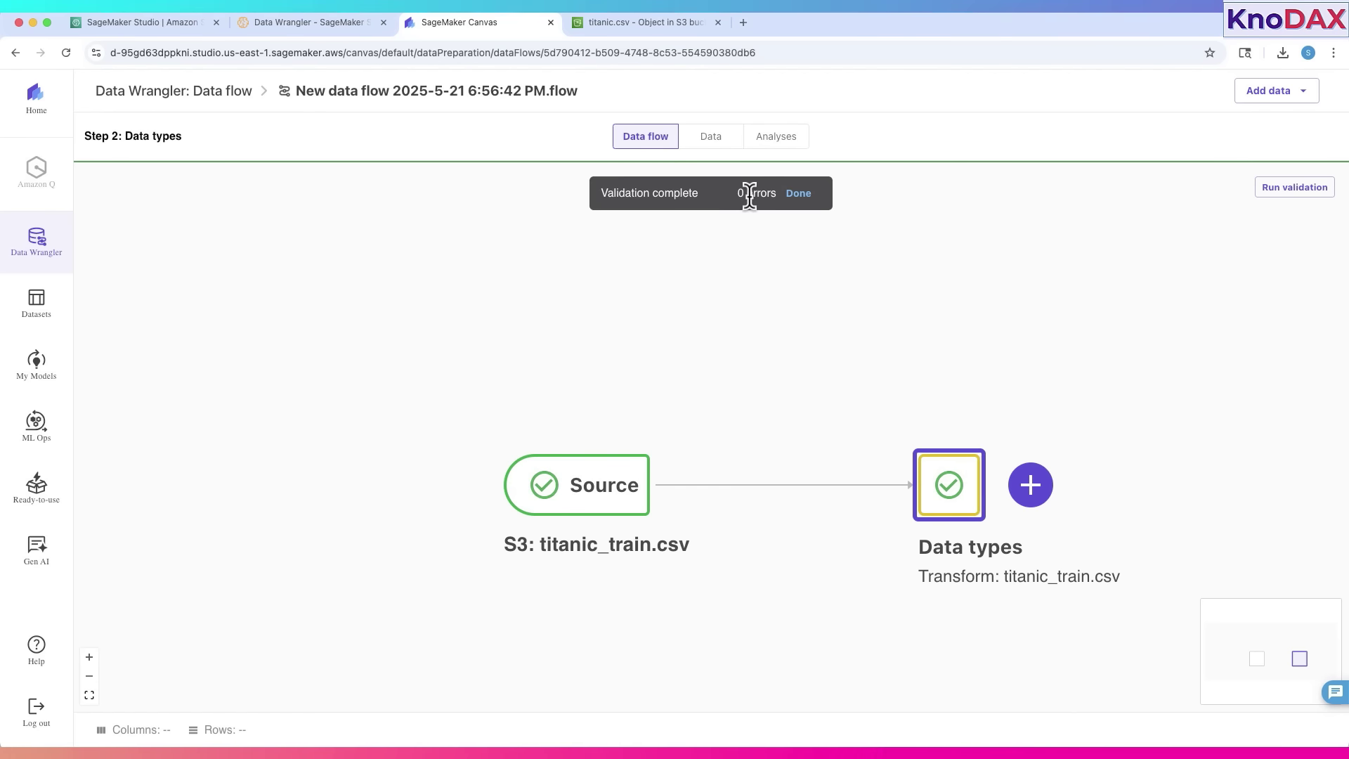
- Check the data flow's validation result and start a data insights analysis from the Data types node
{"action": "left_click_drag", "start_coordinate": [739, 191], "coordinate": [764, 193]}
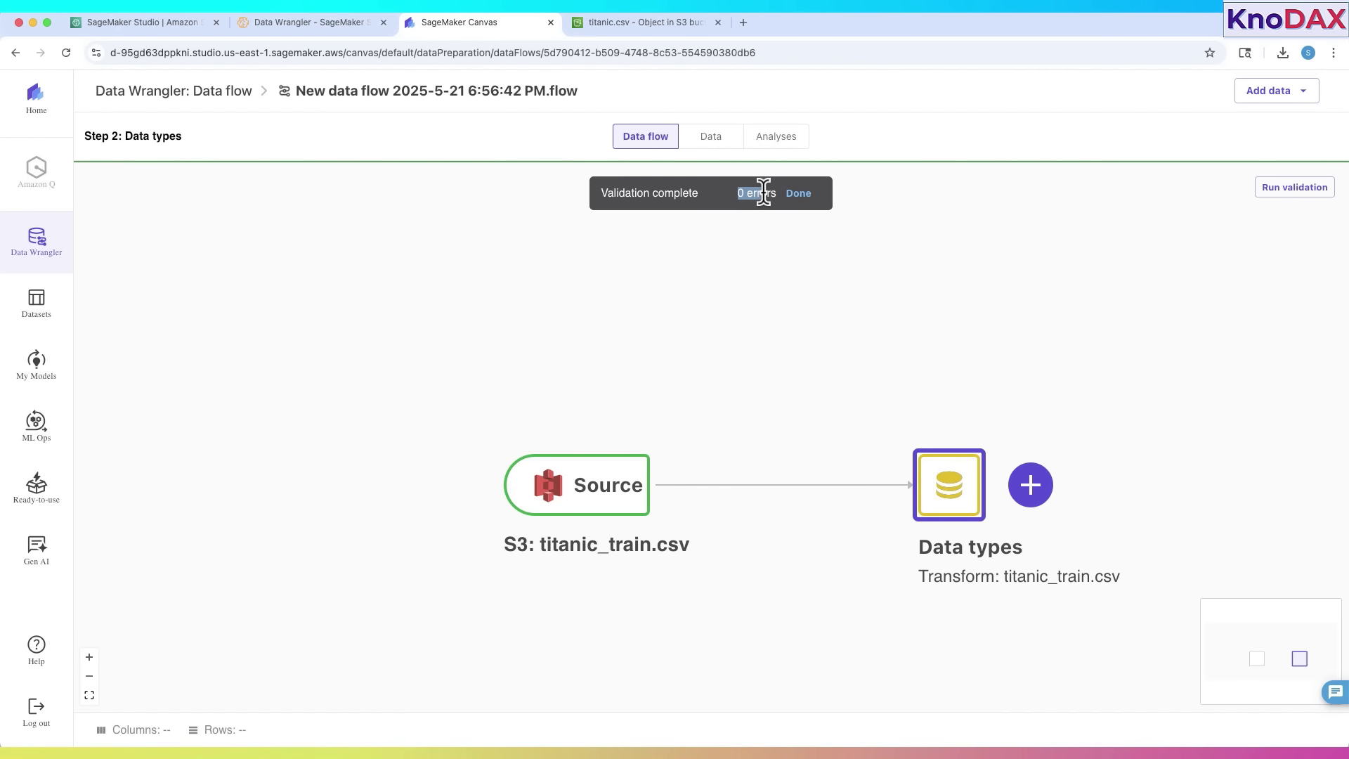
{"action": "mouse_move", "coordinate": [603, 482]}
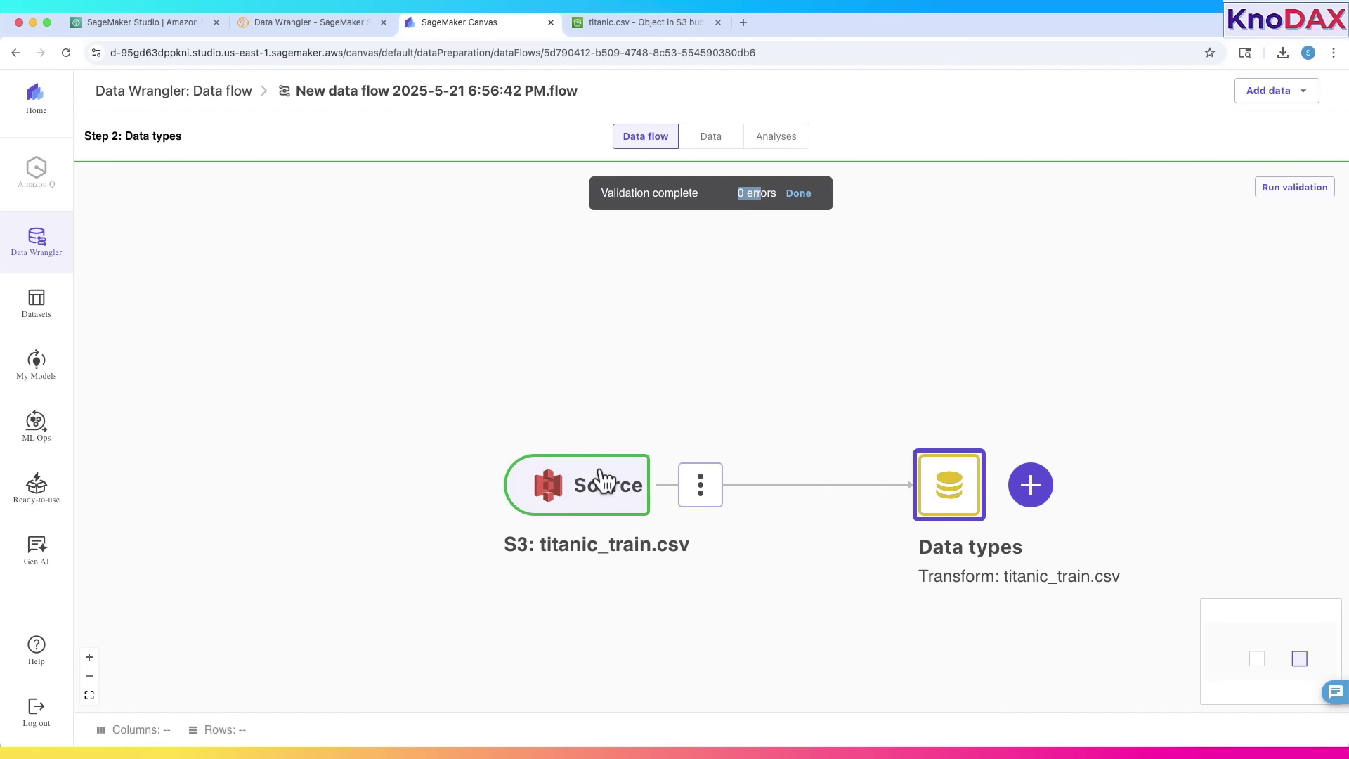
{"action": "scroll", "coordinate": [892, 578], "scroll_direction": "down", "scroll_amount": 2}
{"action": "scroll", "coordinate": [893, 577], "scroll_direction": "up", "scroll_amount": 1}
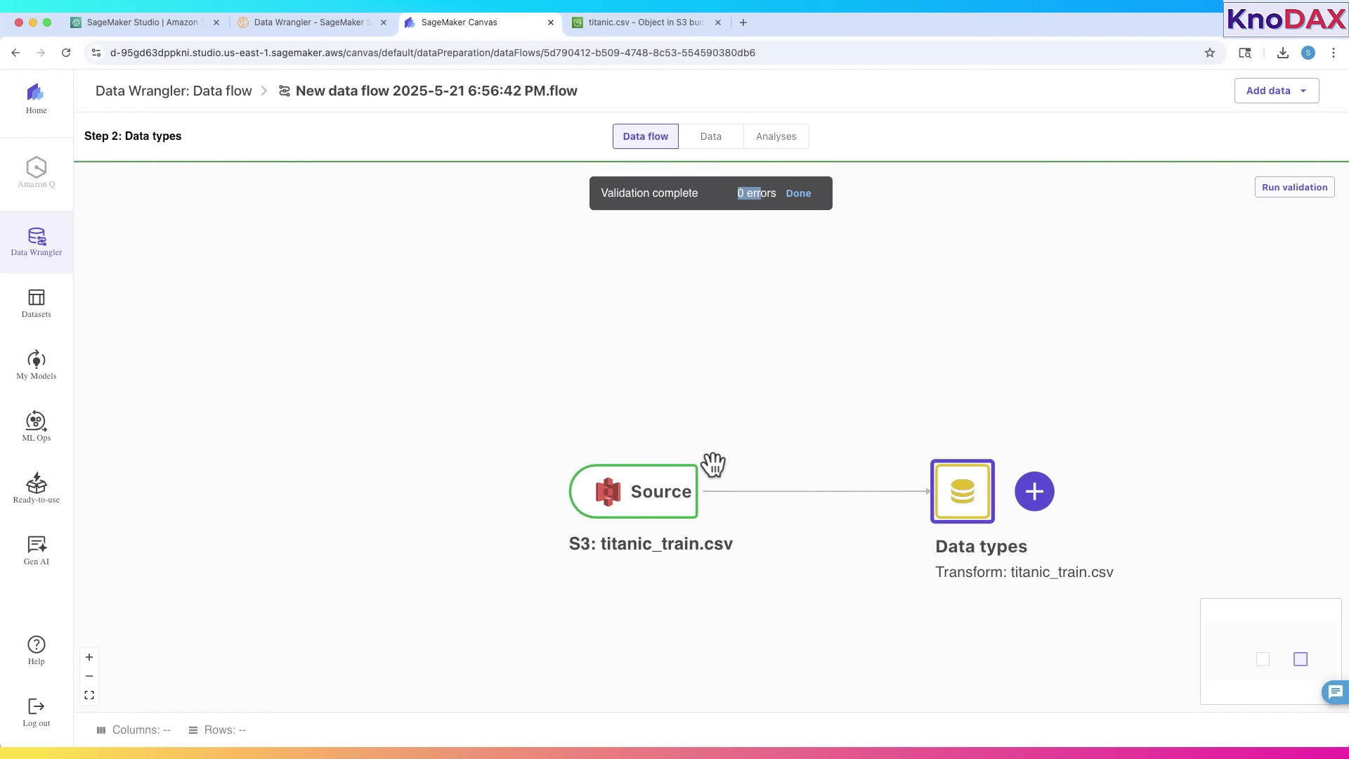
{"action": "left_click", "coordinate": [1037, 492]}
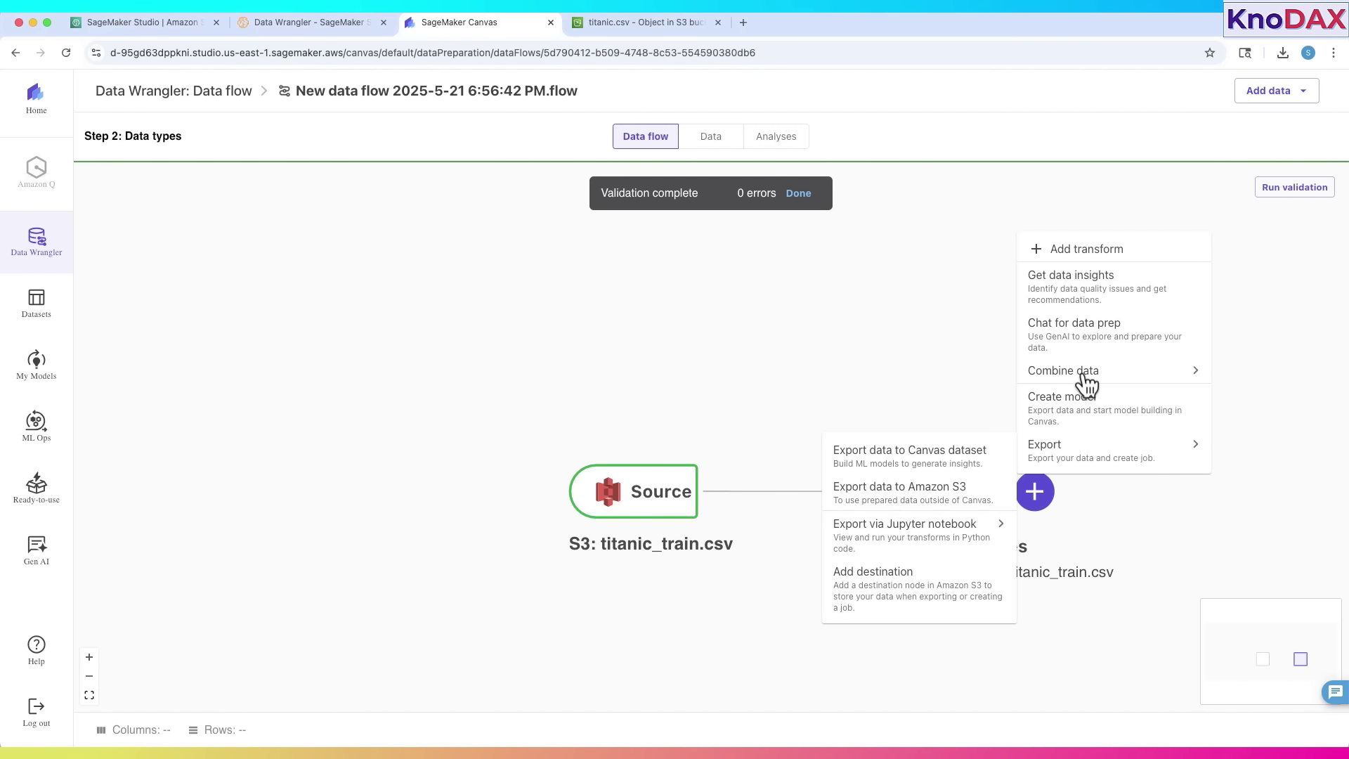
{"action": "mouse_move", "coordinate": [1086, 383]}
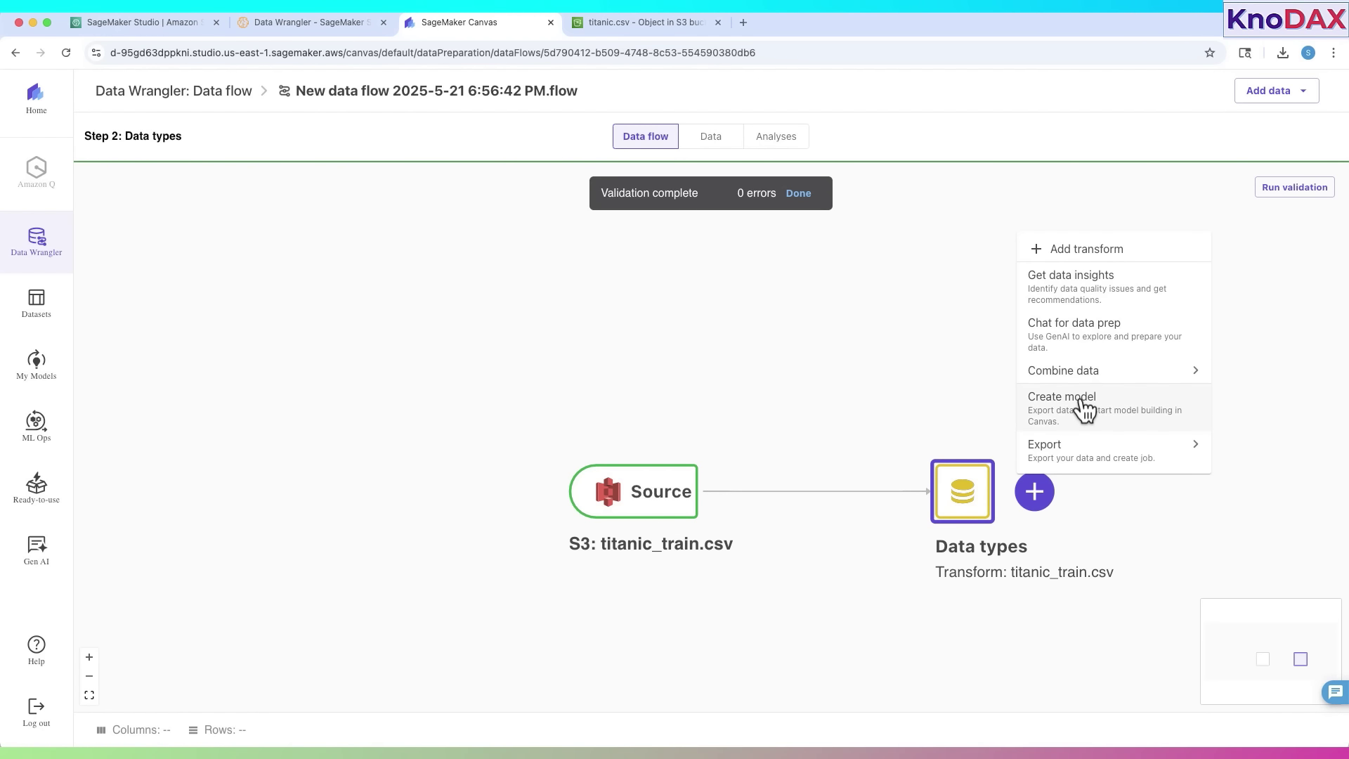
{"action": "mouse_move", "coordinate": [1082, 456]}
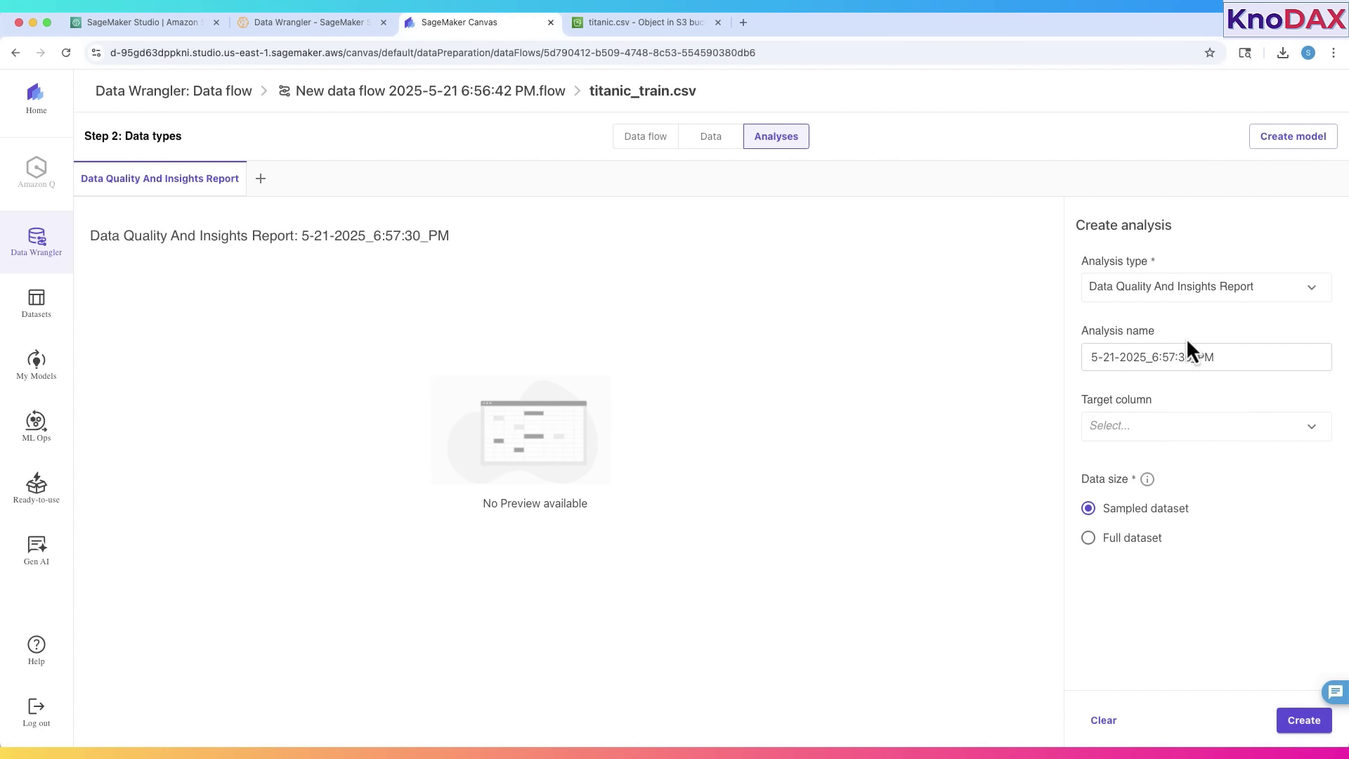
- Create a Data Quality And Insights Report on the sampled dataset with Survived as target column and Classification as problem type
{"action": "left_click", "coordinate": [1142, 434]}
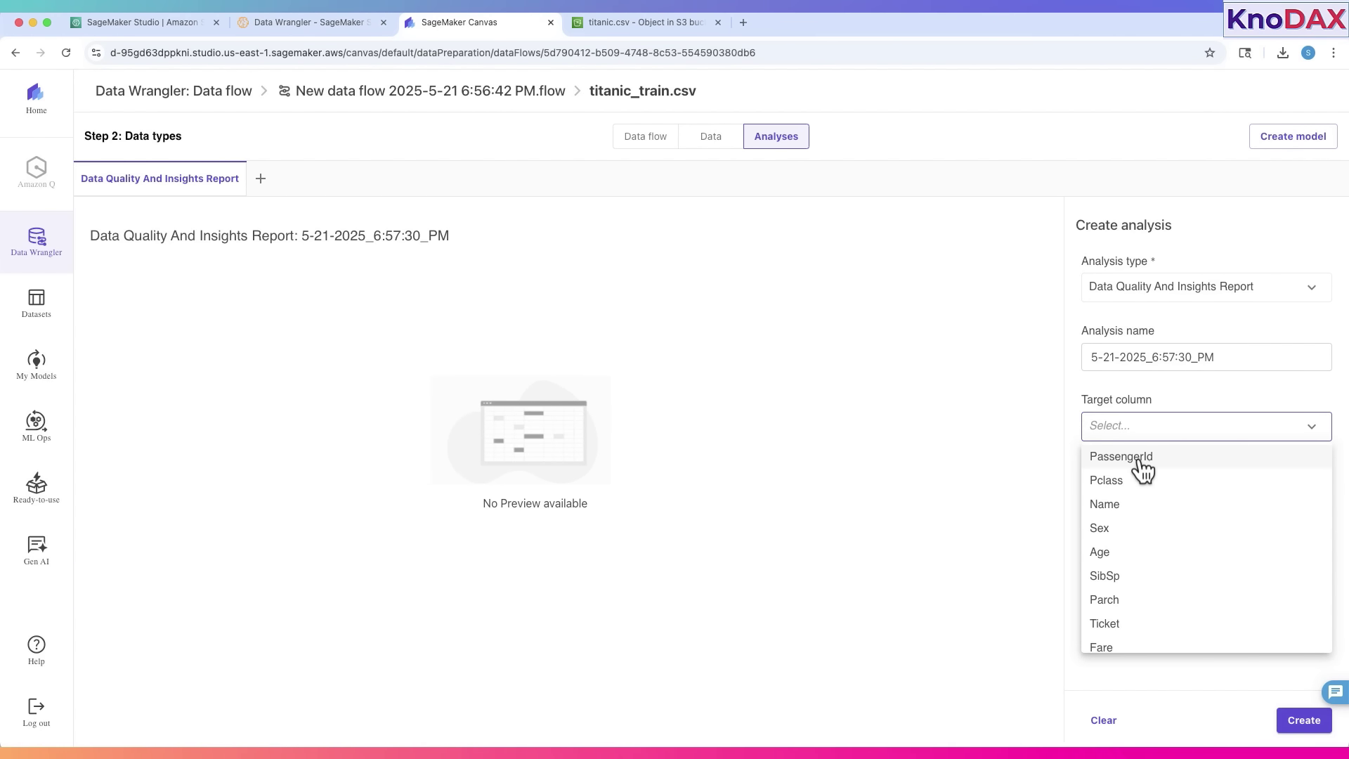
{"action": "scroll", "coordinate": [1146, 555], "scroll_direction": "down", "scroll_amount": 2}
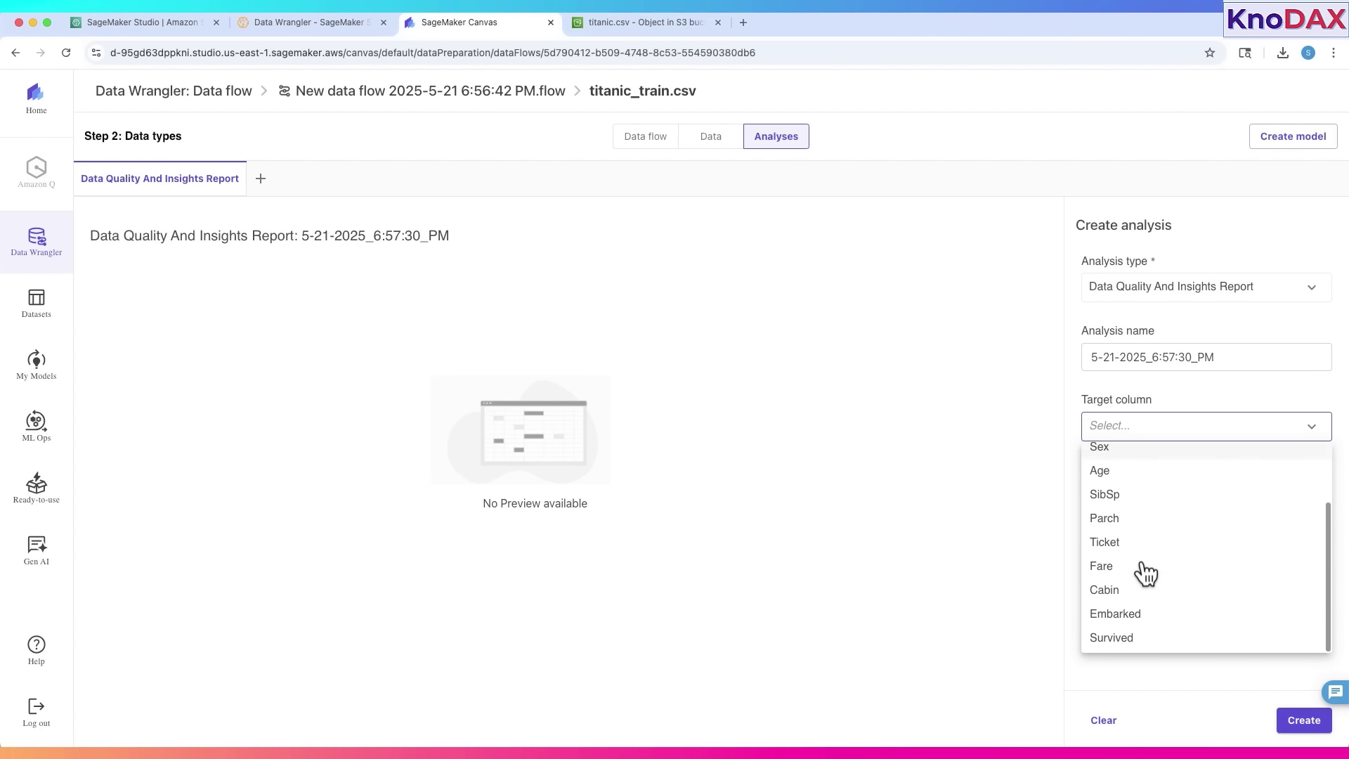
{"action": "left_click", "coordinate": [1124, 638]}
{"action": "left_click", "coordinate": [1130, 538]}
{"action": "scroll", "coordinate": [1131, 543], "scroll_direction": "down", "scroll_amount": 1}
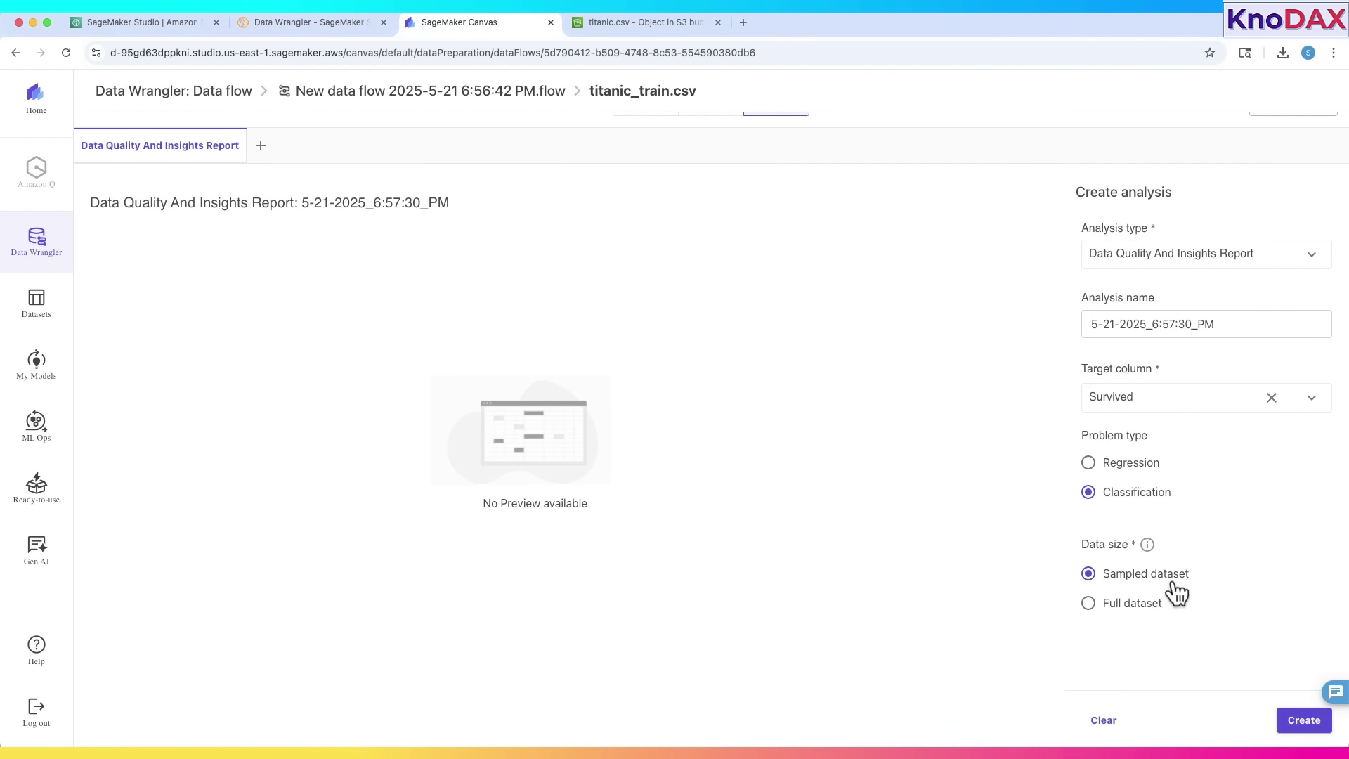
{"action": "left_click", "coordinate": [1302, 724]}
- Skim the data quality and insights report down to its definitions and return to its beginning
{"action": "scroll", "coordinate": [1046, 559], "scroll_direction": "down", "scroll_amount": 12}
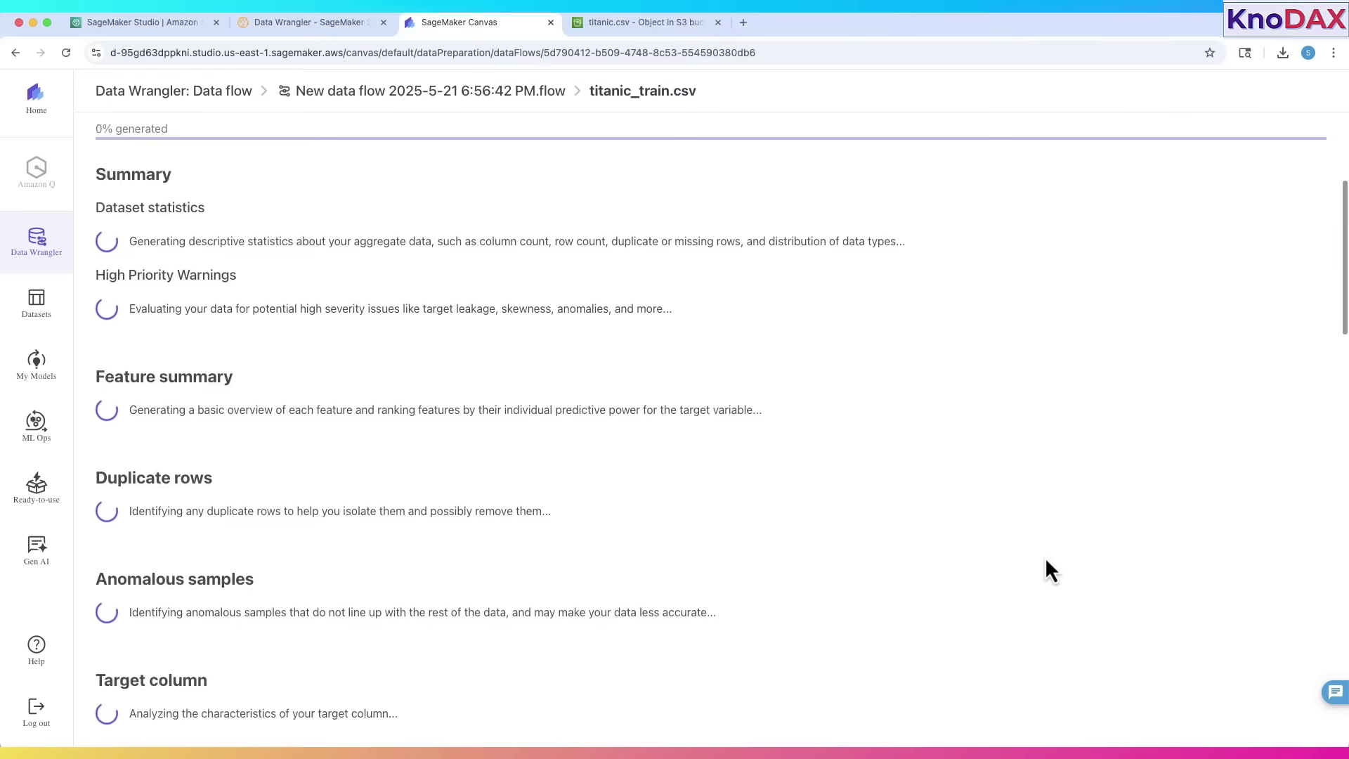
{"action": "scroll", "coordinate": [1044, 552], "scroll_direction": "down", "scroll_amount": 10}
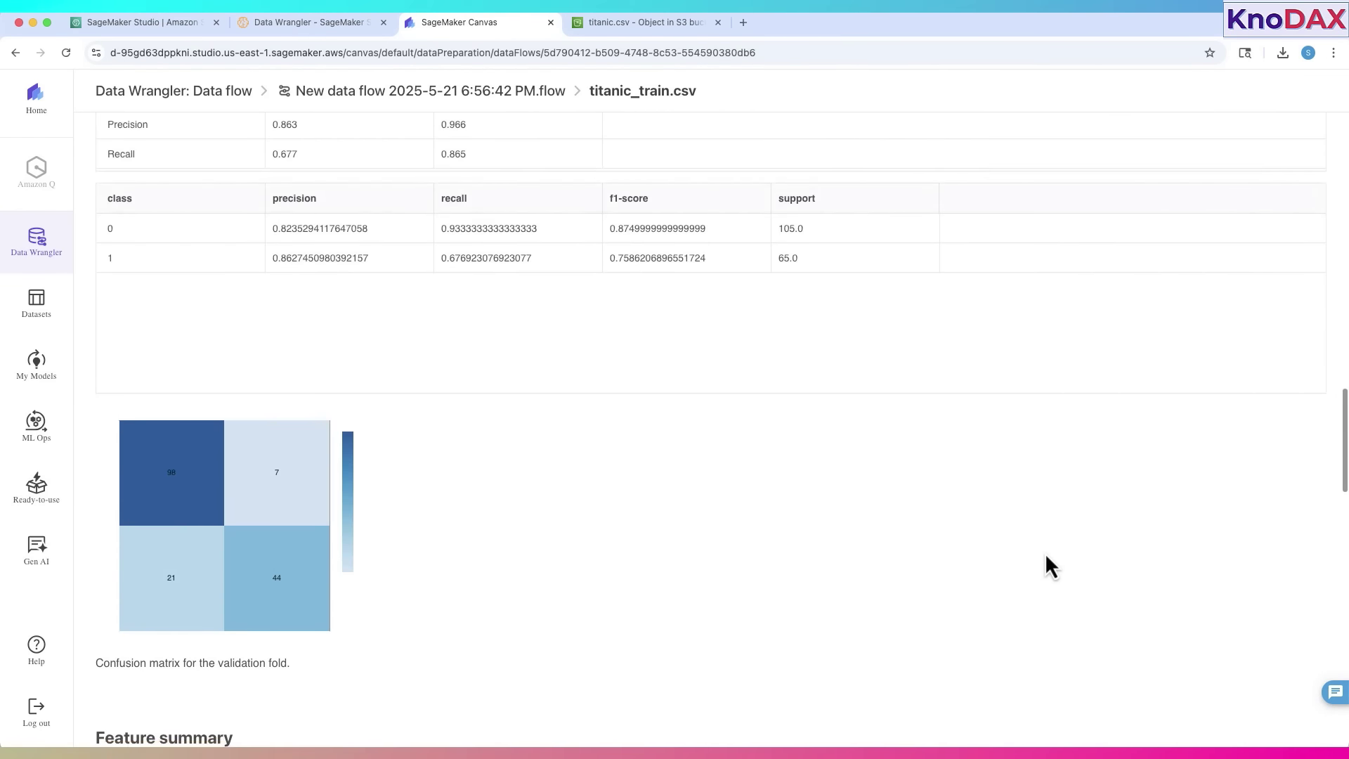
{"action": "scroll", "coordinate": [1046, 557], "scroll_direction": "down", "scroll_amount": 10}
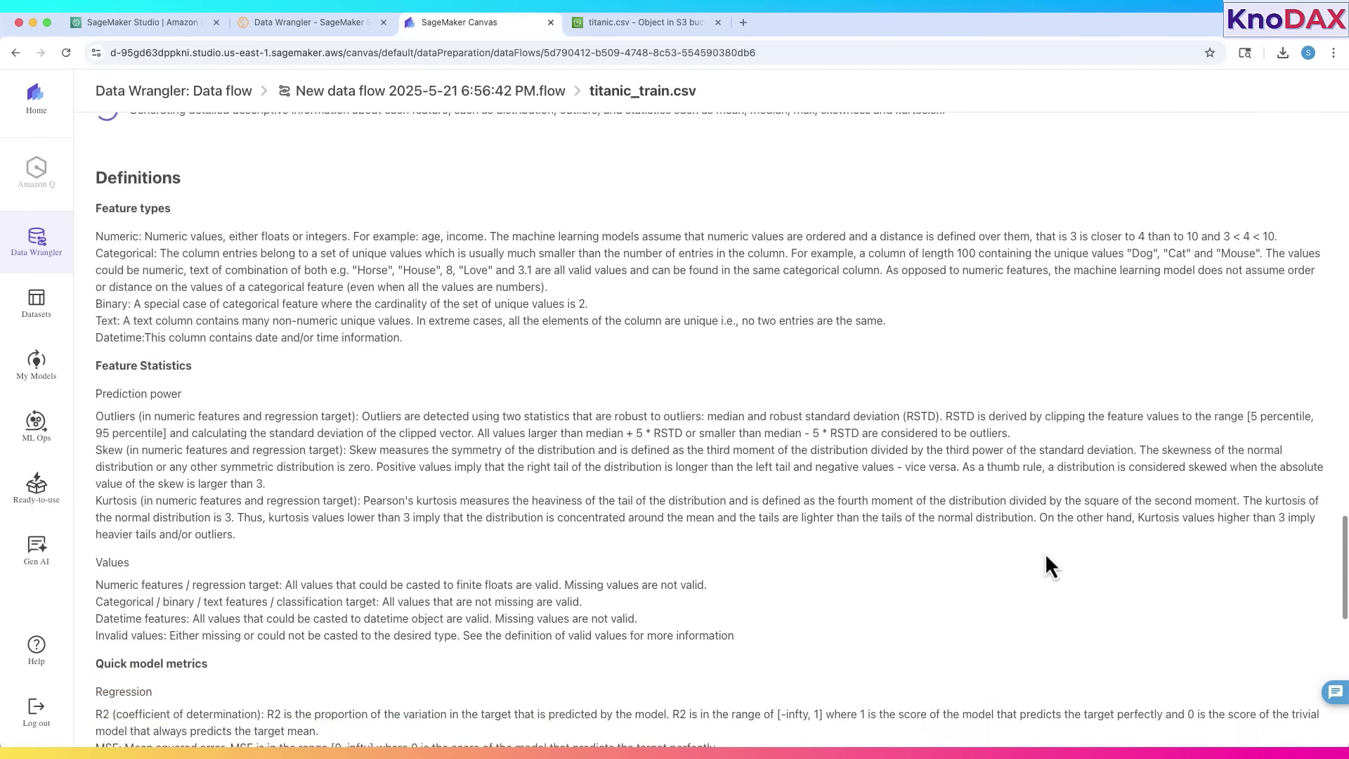
{"action": "scroll", "coordinate": [1044, 553], "scroll_direction": "up", "scroll_amount": 15}
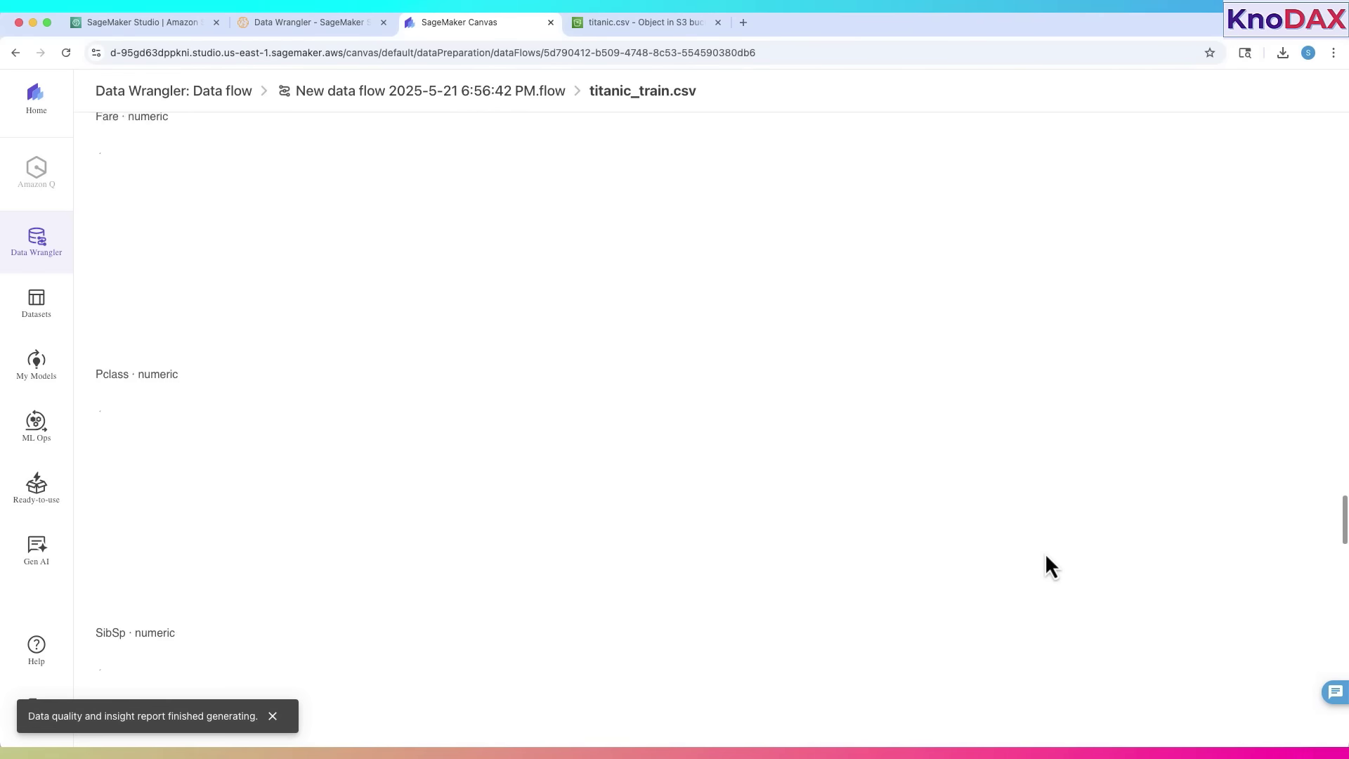
{"action": "scroll", "coordinate": [1044, 553], "scroll_direction": "up", "scroll_amount": 20}
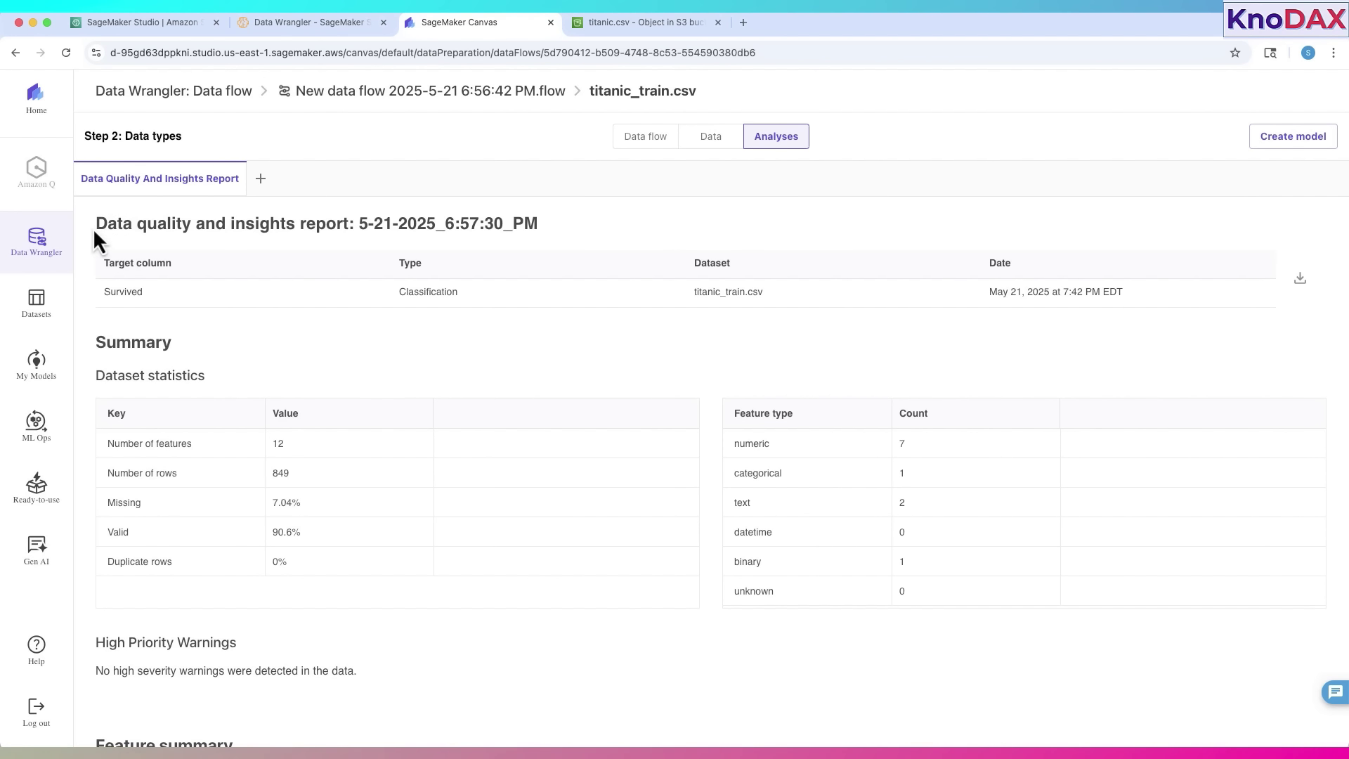
- Examine the report's target and dataset details, dataset statistics, feature type counts and high priority warnings
{"action": "left_click_drag", "start_coordinate": [94, 229], "coordinate": [513, 226]}
{"action": "left_click", "coordinate": [138, 295]}
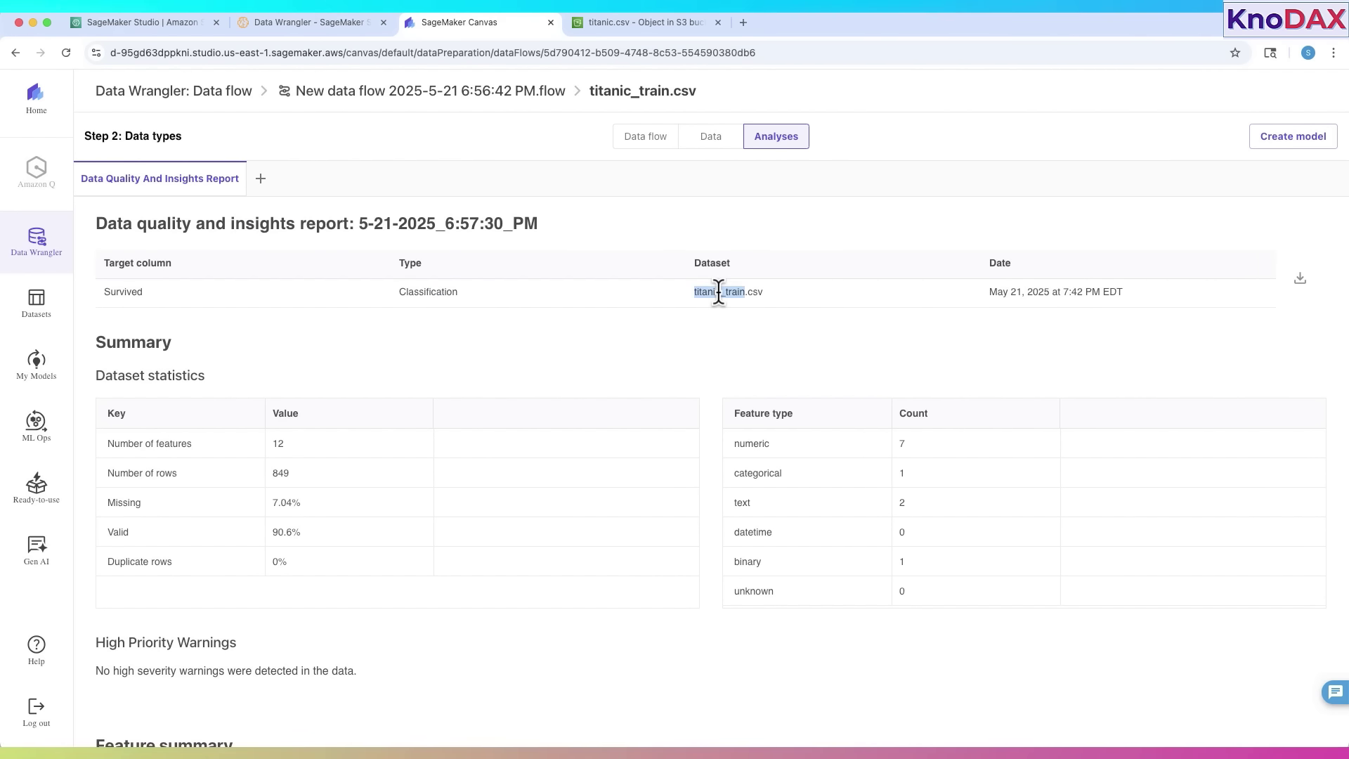
{"action": "left_click", "coordinate": [596, 362]}
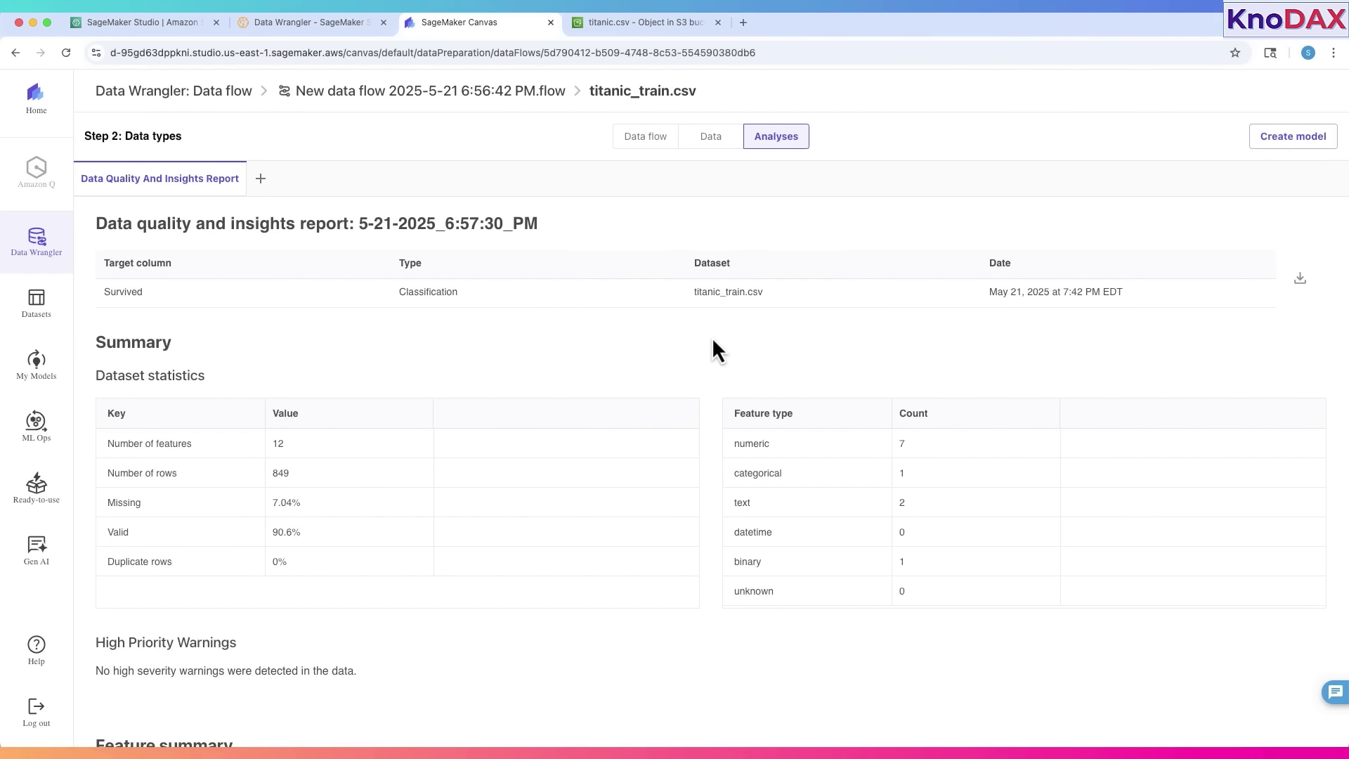
{"action": "scroll", "coordinate": [717, 315], "scroll_direction": "down", "scroll_amount": 3}
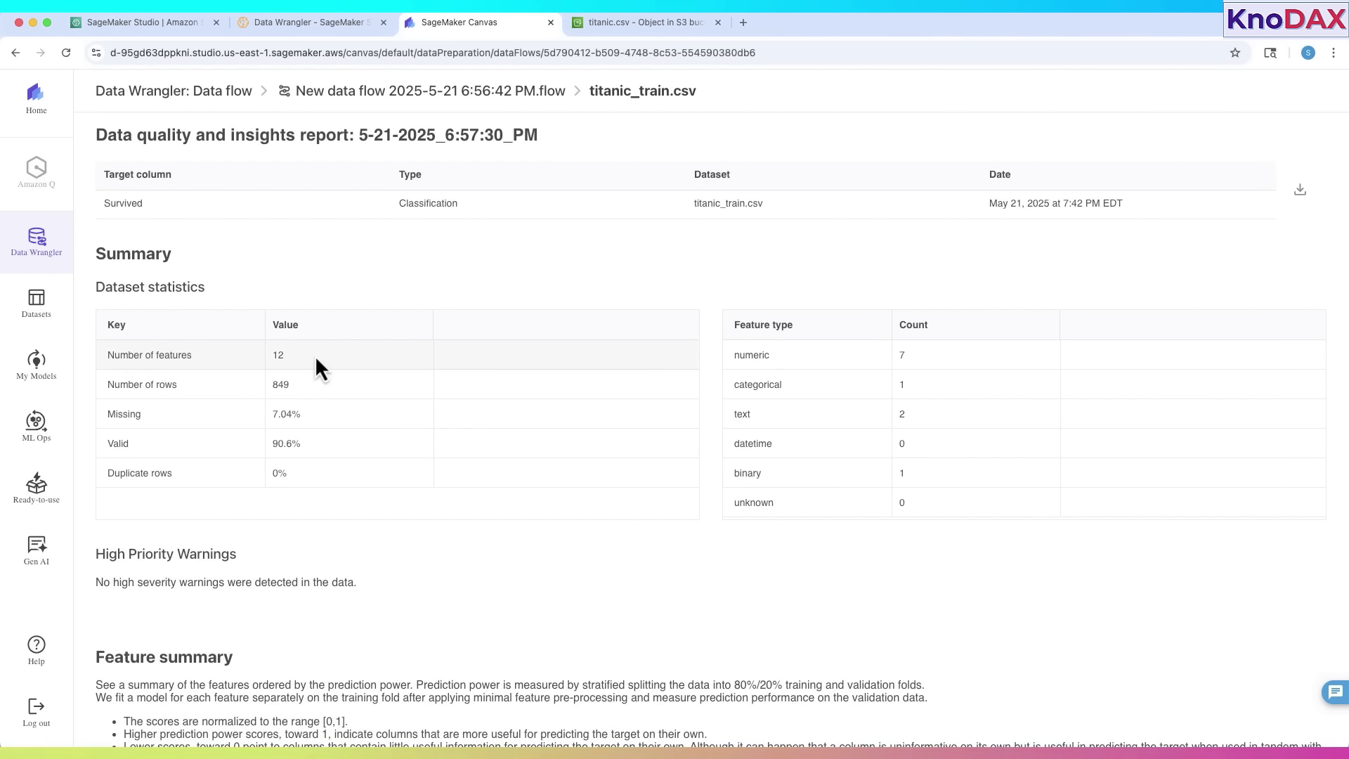
{"action": "double_click", "coordinate": [281, 384]}
{"action": "double_click", "coordinate": [283, 414]}
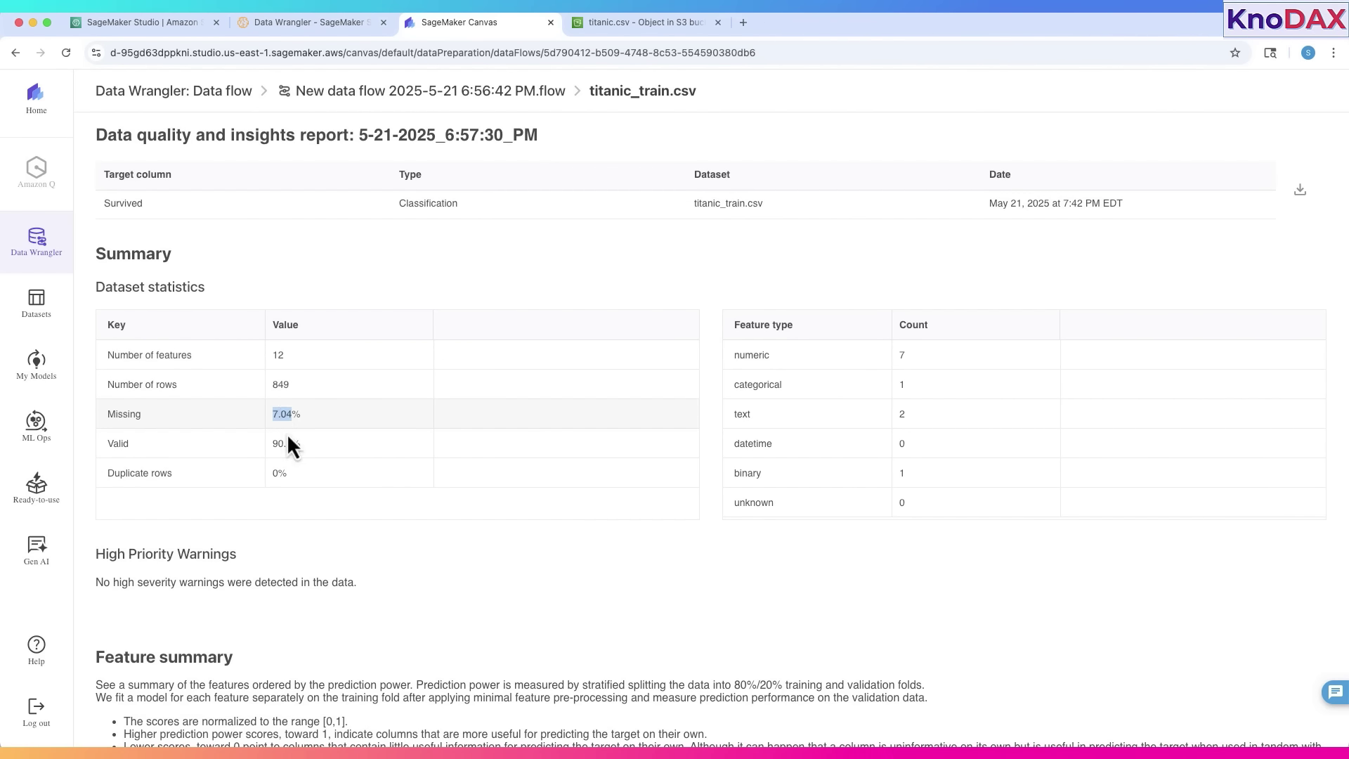
{"action": "double_click", "coordinate": [285, 444]}
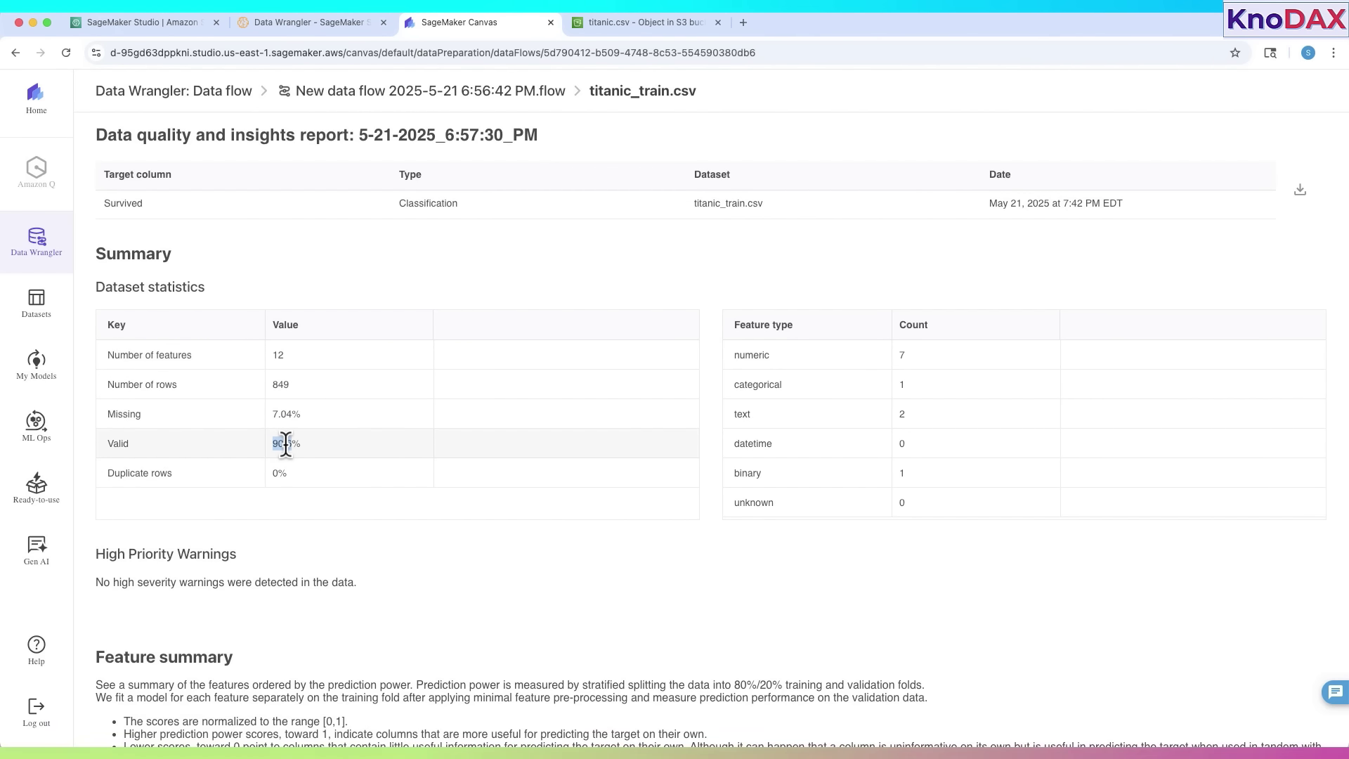
{"action": "double_click", "coordinate": [280, 474]}
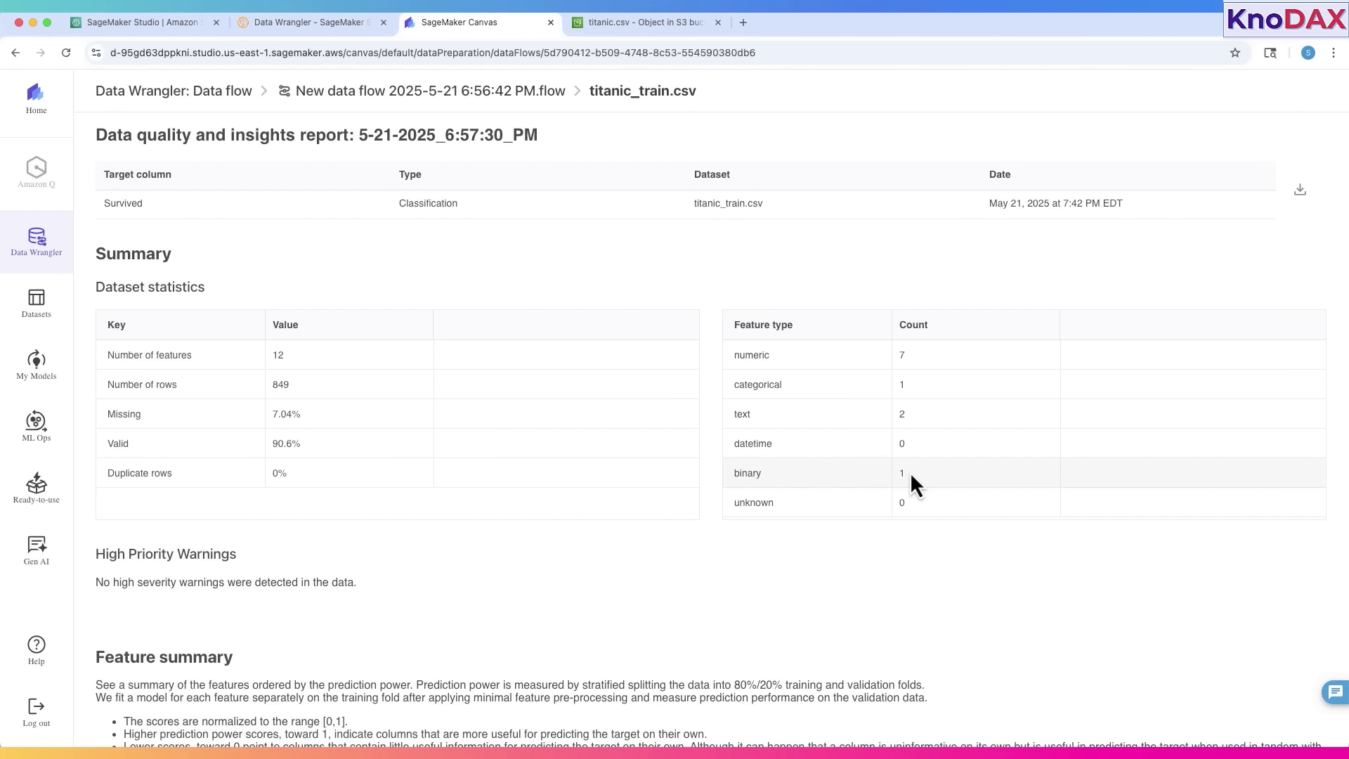
{"action": "scroll", "coordinate": [296, 444], "scroll_direction": "down", "scroll_amount": 3}
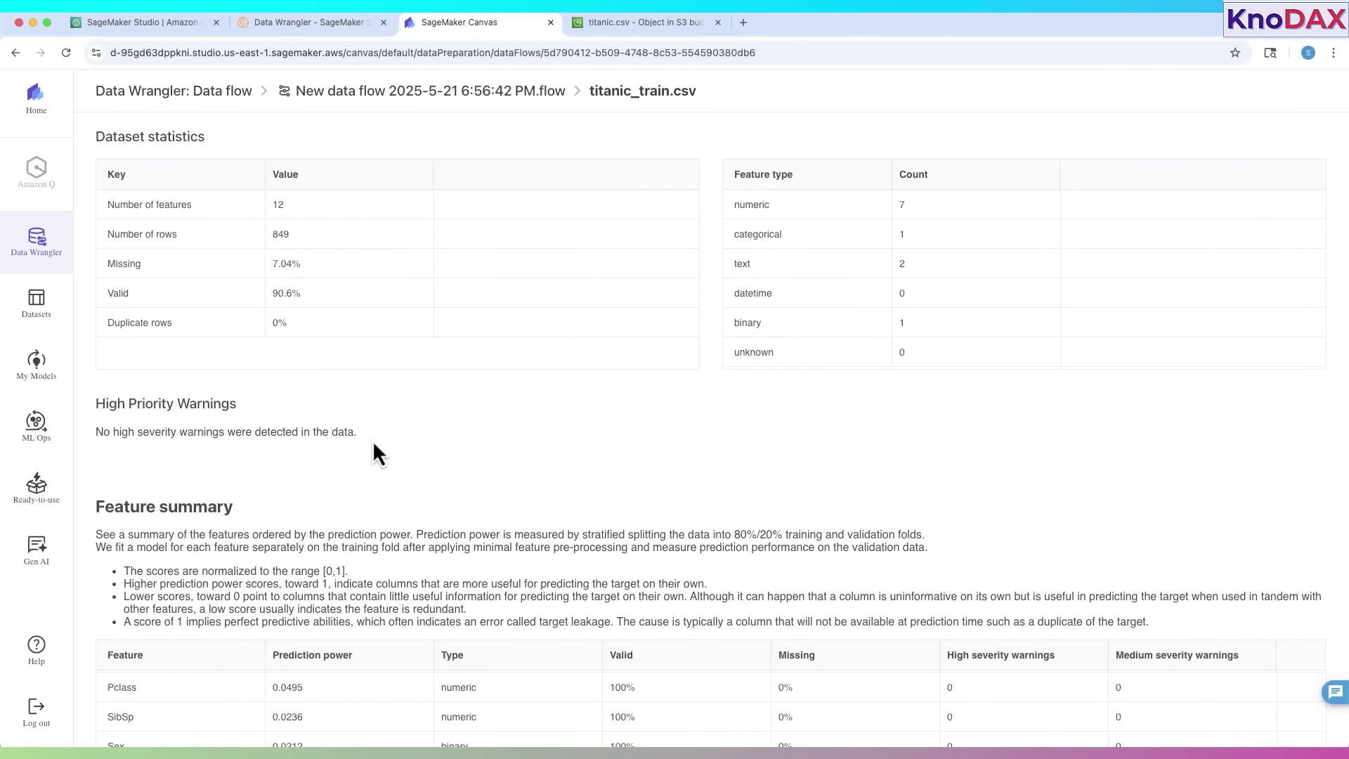
{"action": "mouse_move", "coordinate": [365, 432]}
{"action": "left_mouse_down"}
{"action": "mouse_move", "coordinate": [95, 429]}
{"action": "mouse_move", "coordinate": [362, 449]}
{"action": "left_mouse_up"}
{"action": "left_click", "coordinate": [99, 416]}
{"action": "scroll", "coordinate": [473, 444], "scroll_direction": "up", "scroll_amount": 4}
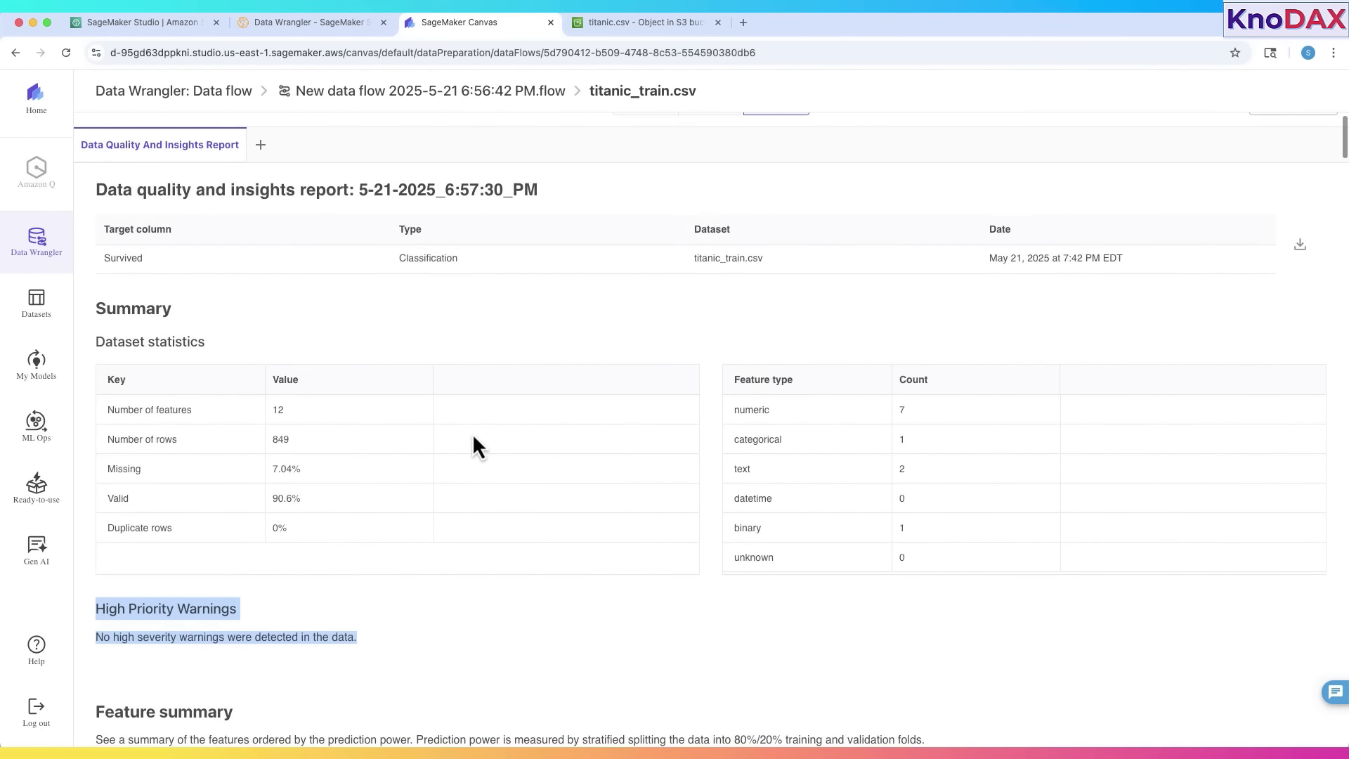
- Examine the report's feature summary, including how scores are interpreted, the feature table and the prediction power chart
{"action": "scroll", "coordinate": [472, 433], "scroll_direction": "down", "scroll_amount": 9}
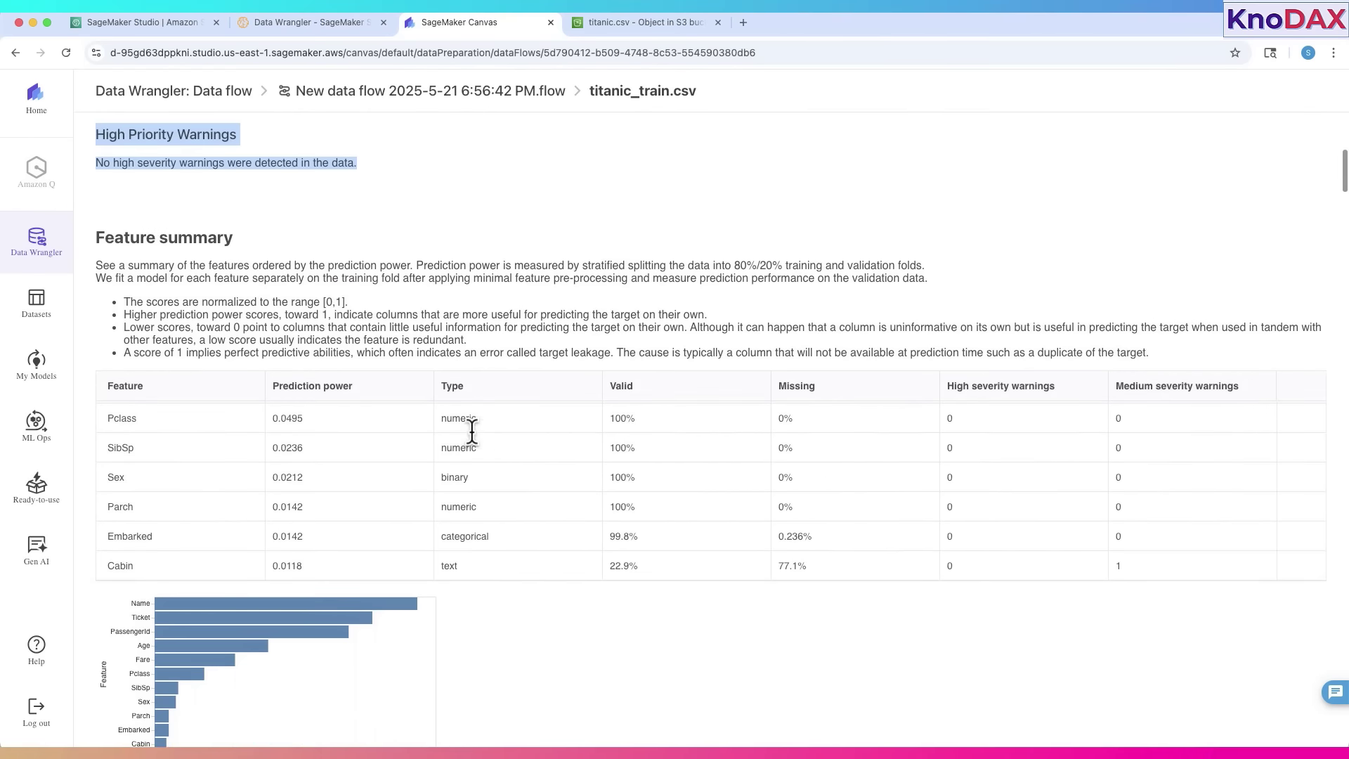
{"action": "left_click", "coordinate": [241, 237]}
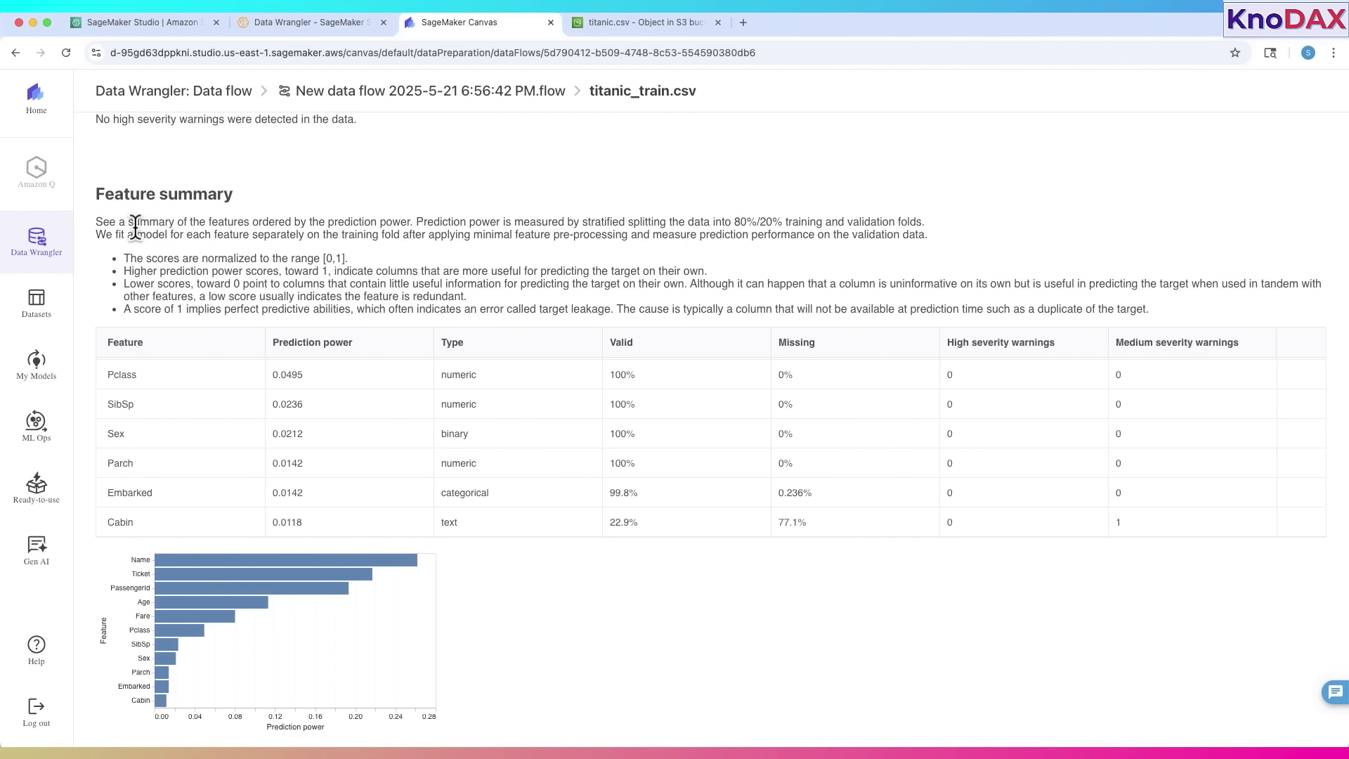
{"action": "triple_click", "coordinate": [923, 222]}
{"action": "left_click", "coordinate": [924, 222]}
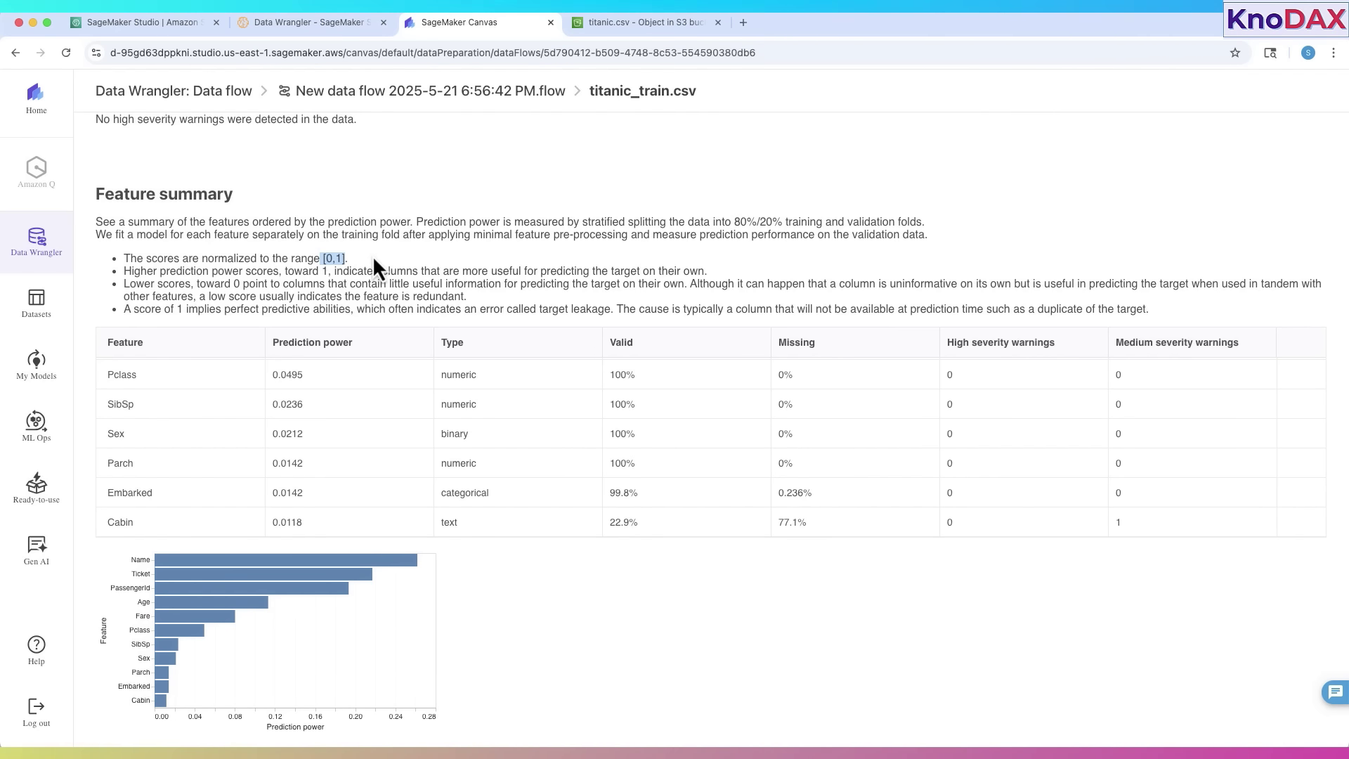
{"action": "left_click", "coordinate": [392, 262]}
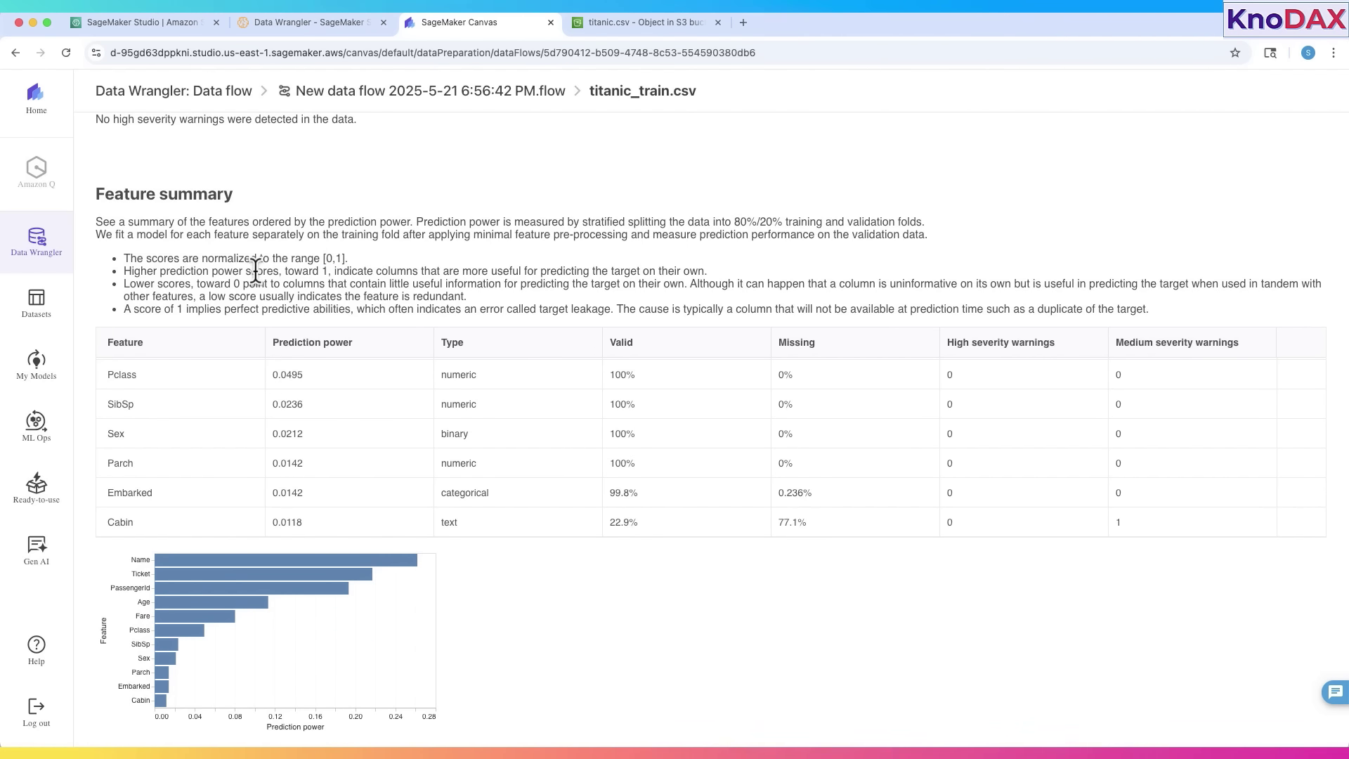
{"action": "left_click_drag", "start_coordinate": [127, 272], "coordinate": [328, 274]}
{"action": "left_click", "coordinate": [136, 283]}
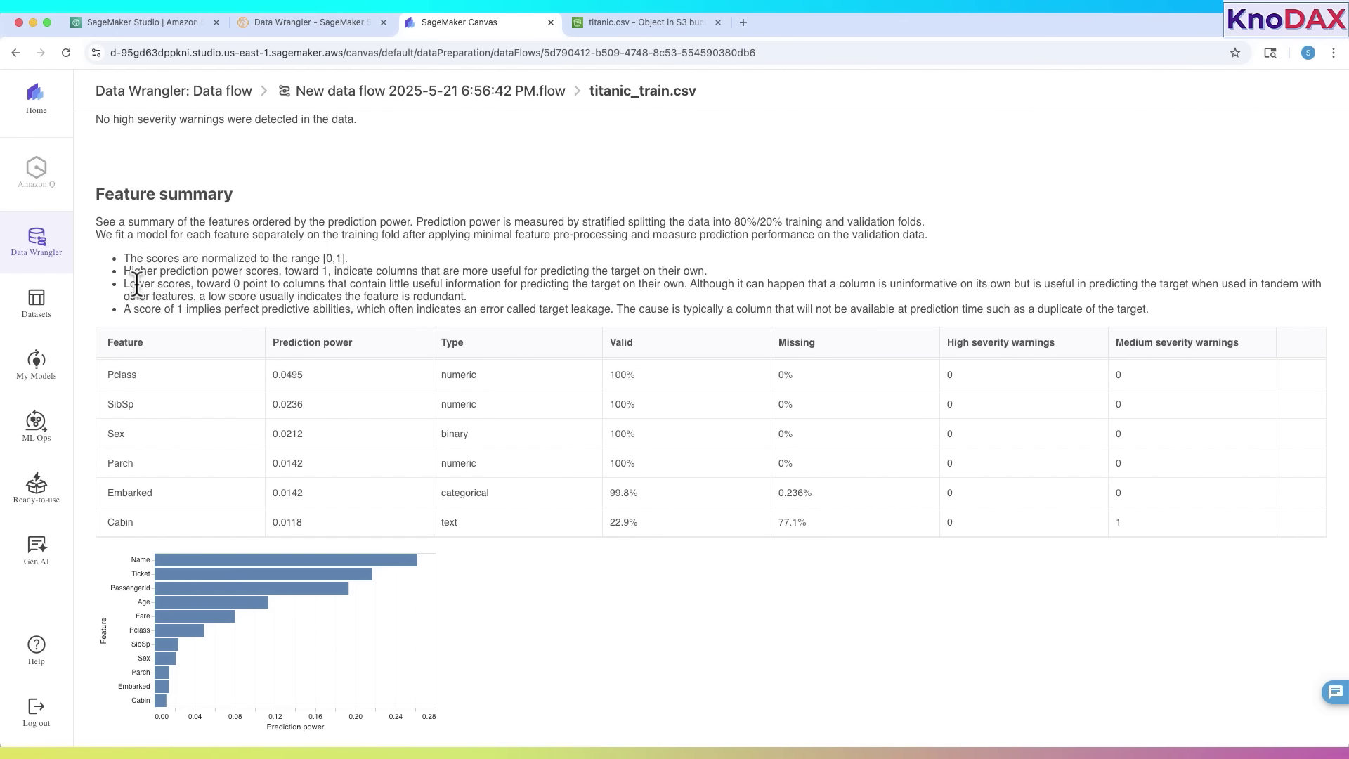
{"action": "left_click_drag", "start_coordinate": [137, 283], "coordinate": [336, 288]}
{"action": "left_click", "coordinate": [331, 288]}
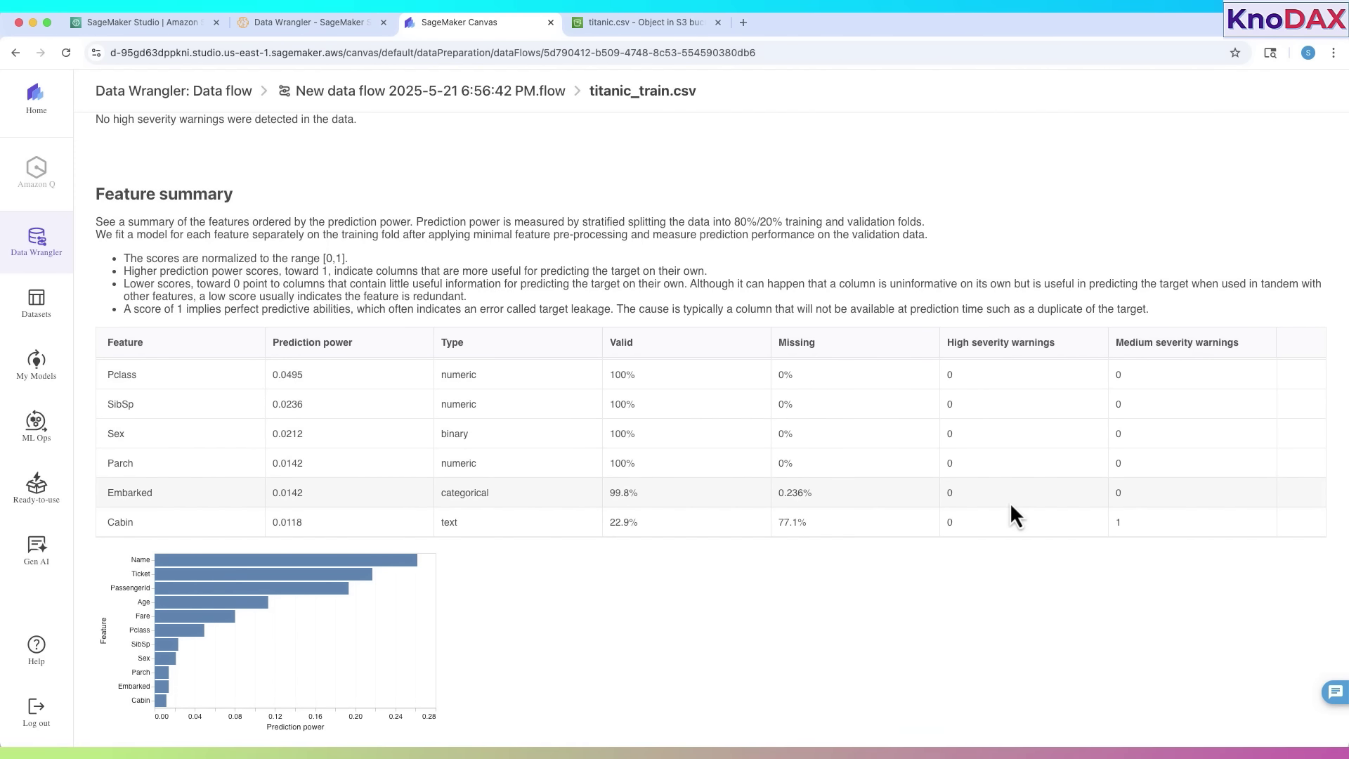
{"action": "scroll", "coordinate": [539, 446], "scroll_direction": "down", "scroll_amount": 3}
{"action": "scroll", "coordinate": [537, 432], "scroll_direction": "down", "scroll_amount": 1}
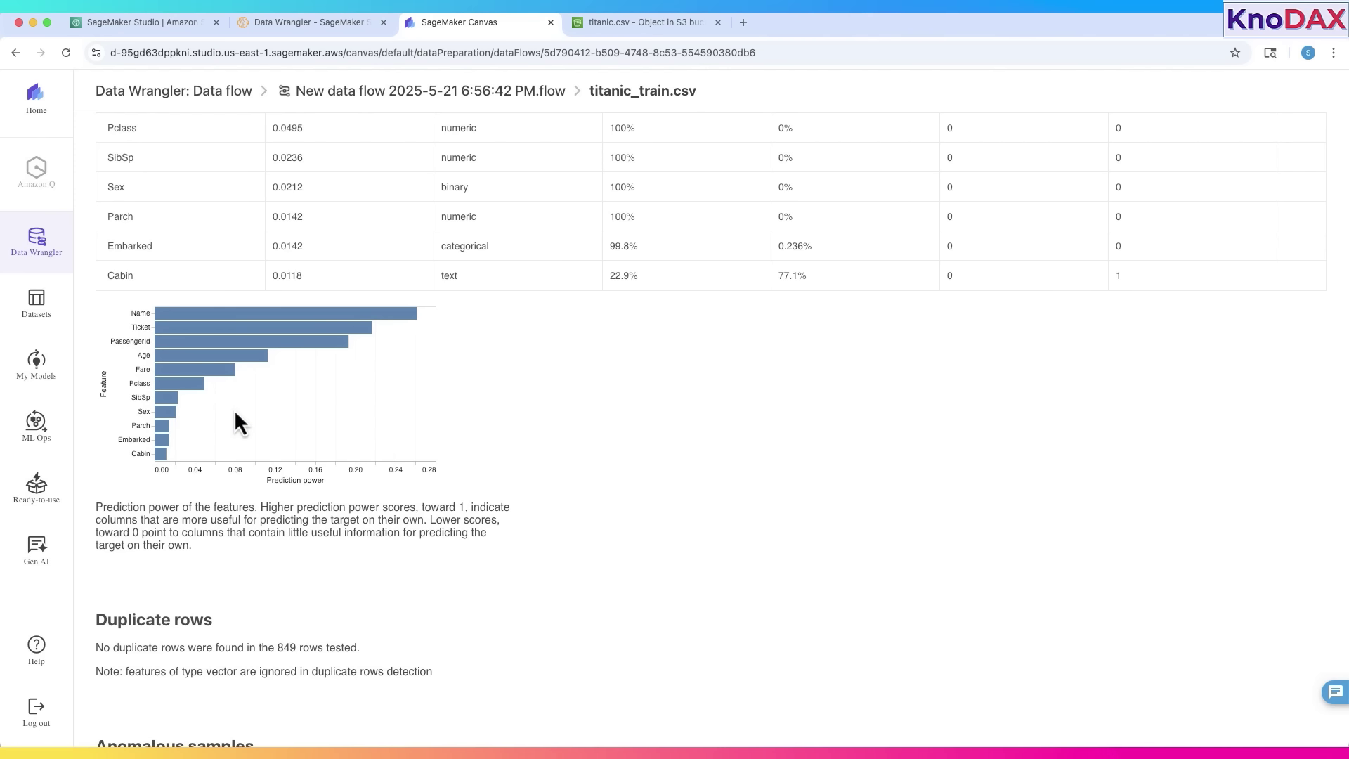
- Read the report's Duplicate rows section, including the note on features of type vector
{"action": "scroll", "coordinate": [232, 393], "scroll_direction": "down", "scroll_amount": 4}
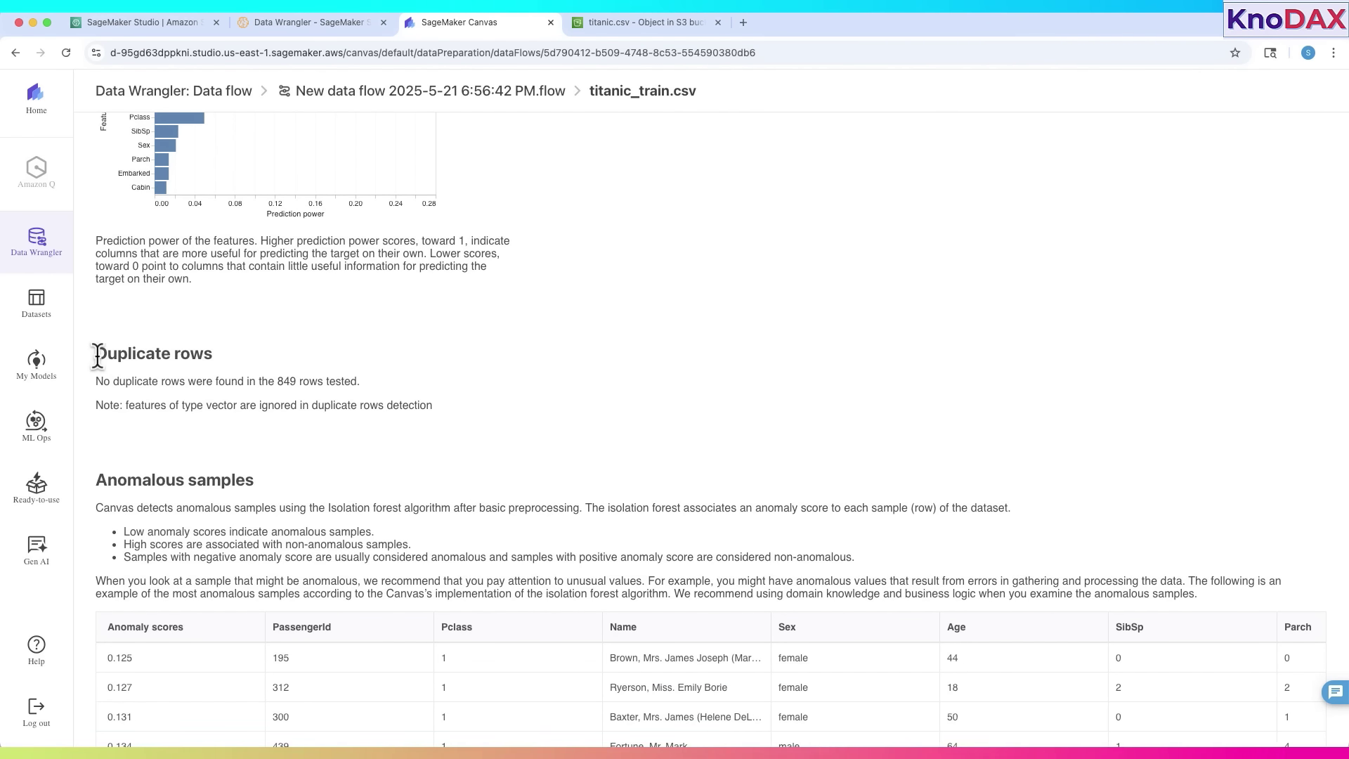
{"action": "left_click_drag", "start_coordinate": [97, 356], "coordinate": [458, 406]}
{"action": "left_click", "coordinate": [396, 395]}
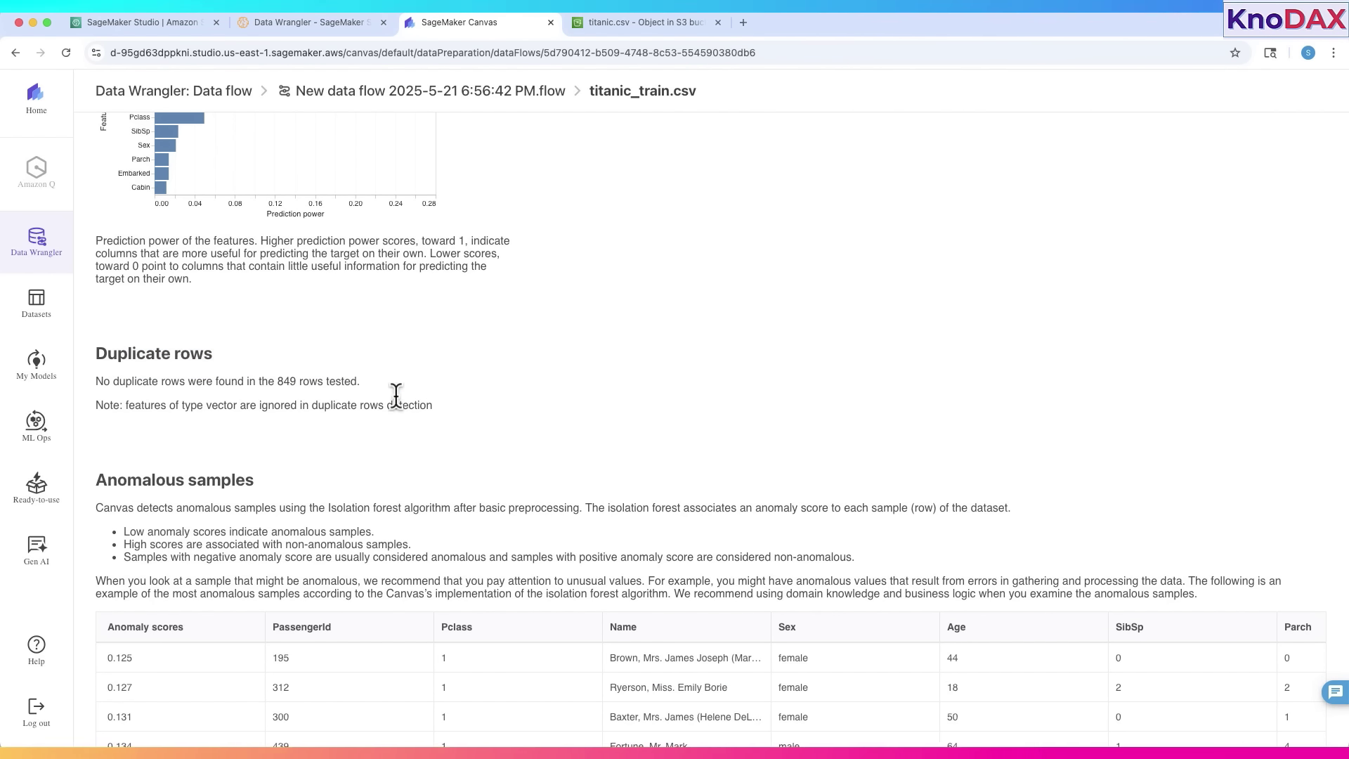
{"action": "left_click_drag", "start_coordinate": [363, 381], "coordinate": [461, 420]}
{"action": "left_click", "coordinate": [163, 393]}
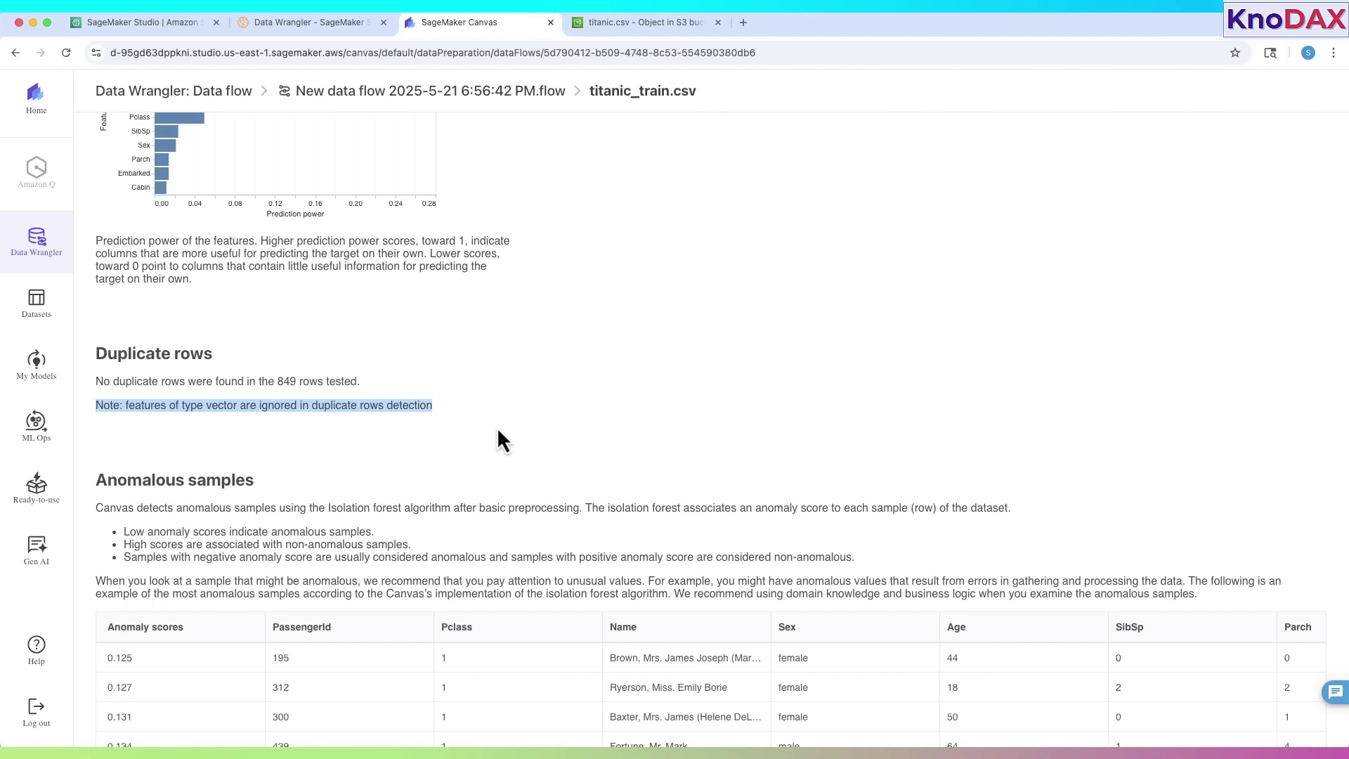
{"action": "scroll", "coordinate": [496, 428], "scroll_direction": "down", "scroll_amount": 4}
{"action": "scroll", "coordinate": [353, 303], "scroll_direction": "up", "scroll_amount": 2}
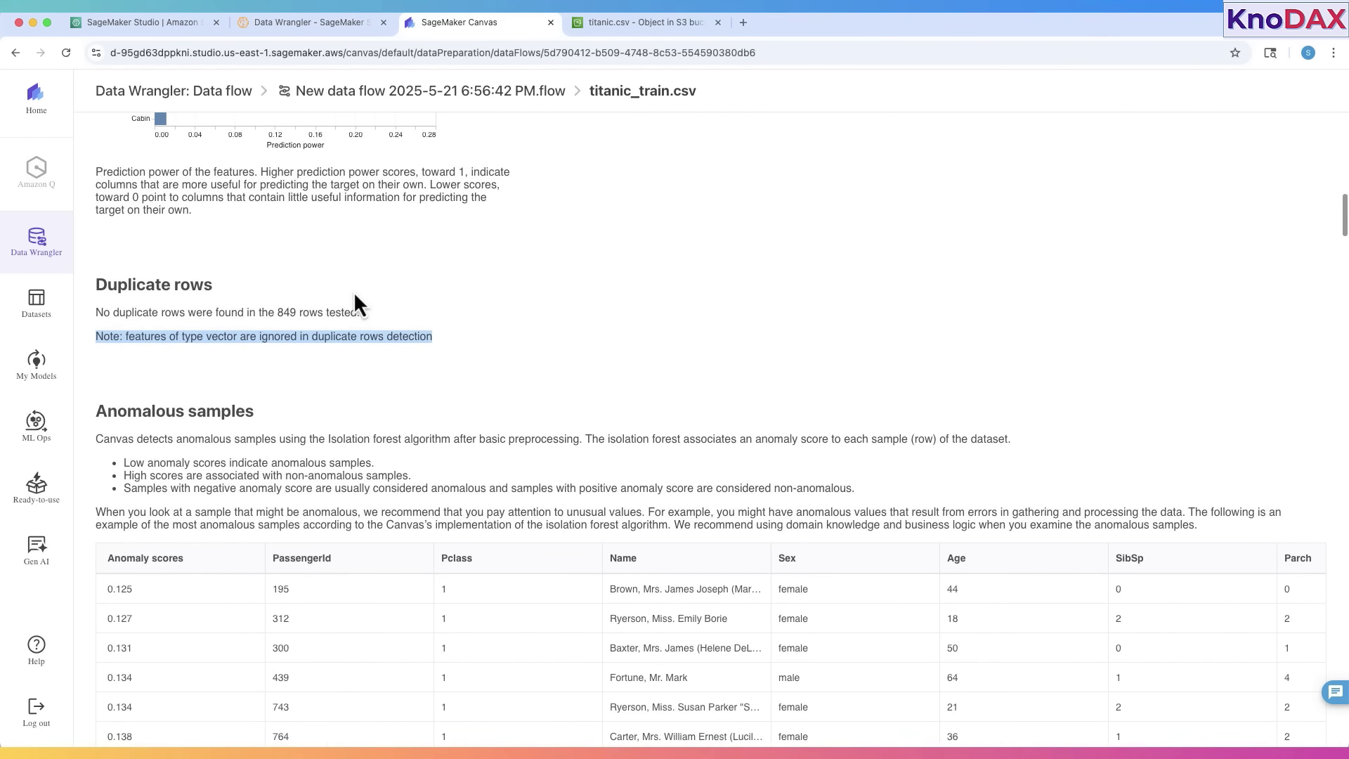
{"action": "left_click", "coordinate": [367, 319]}
- Review the Anomalous samples section, covering the Isolation forest algorithm, the meaning of low and high scores, and the table of samples
{"action": "scroll", "coordinate": [372, 357], "scroll_direction": "down", "scroll_amount": 4}
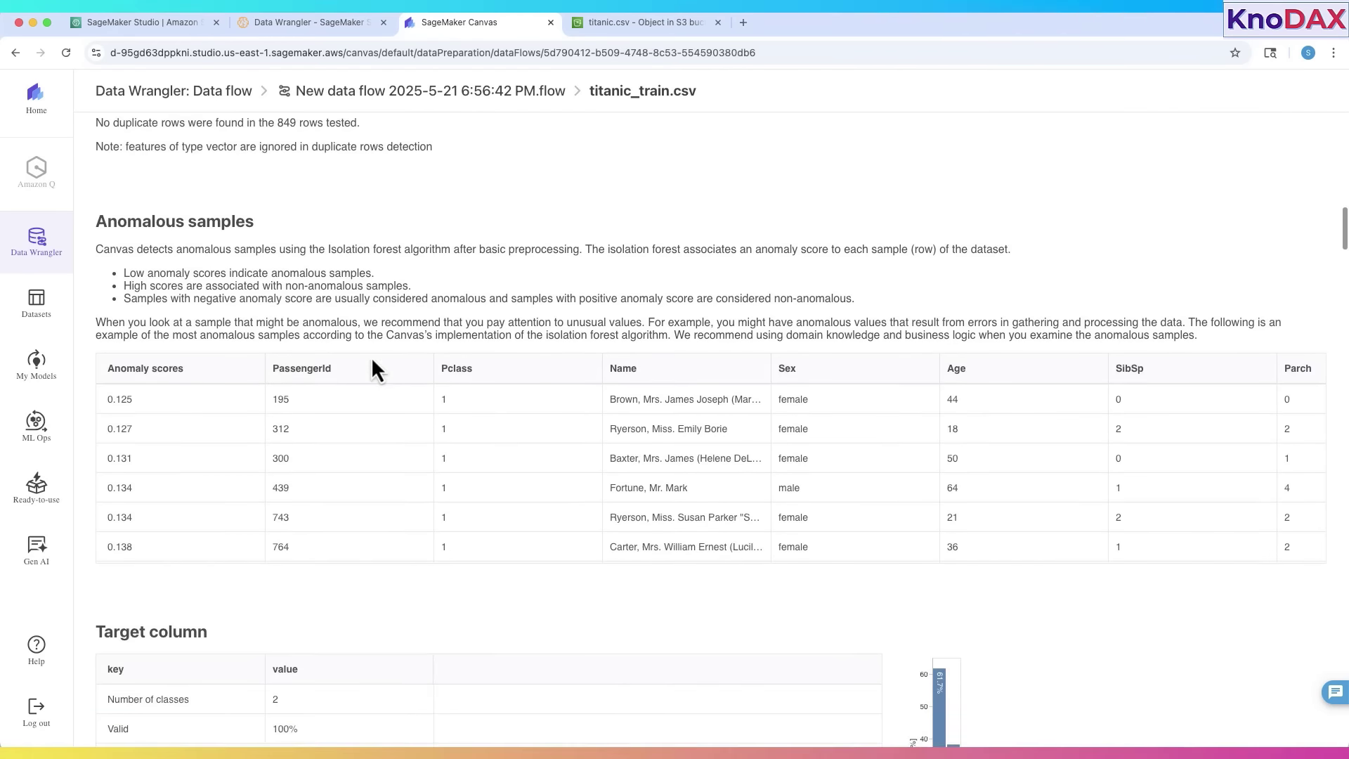
{"action": "left_click_drag", "start_coordinate": [98, 163], "coordinate": [453, 191]}
{"action": "left_click", "coordinate": [326, 190]}
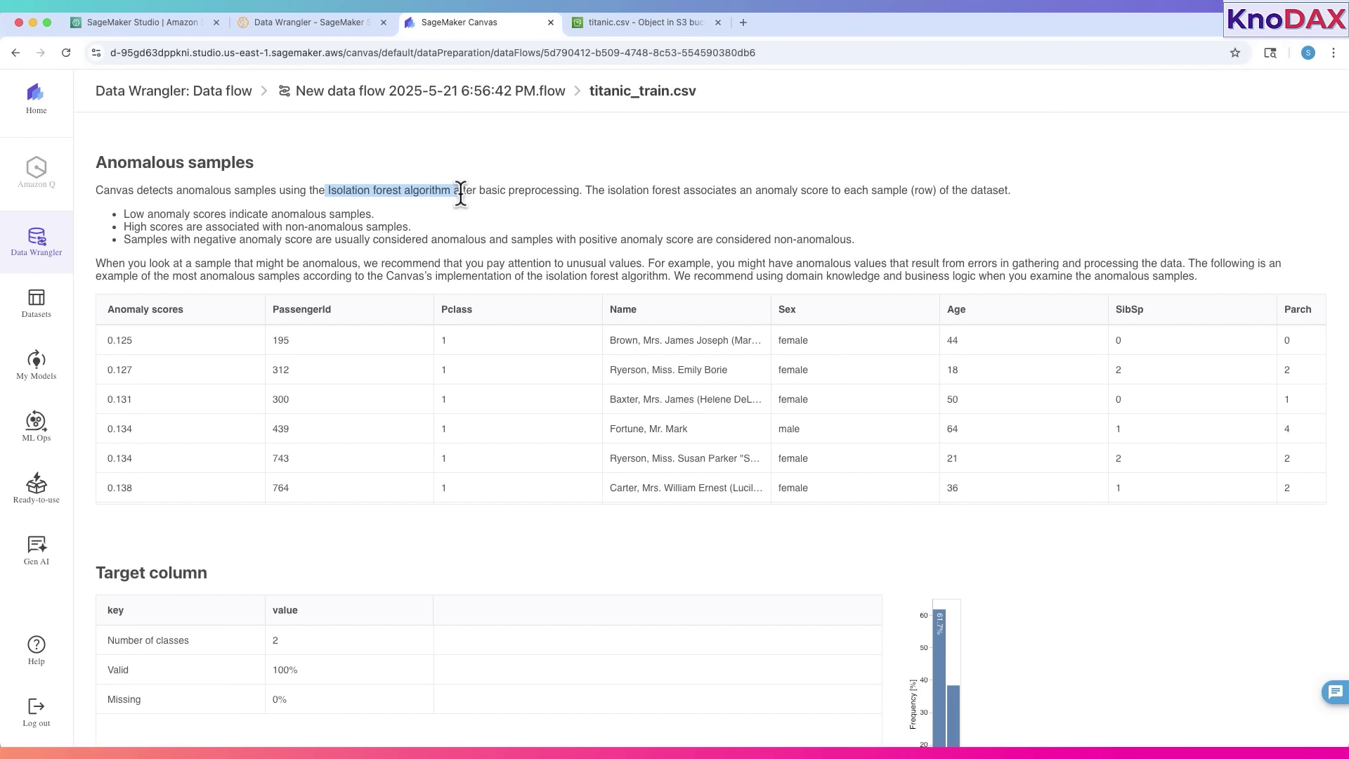
{"action": "triple_click", "coordinate": [437, 214]}
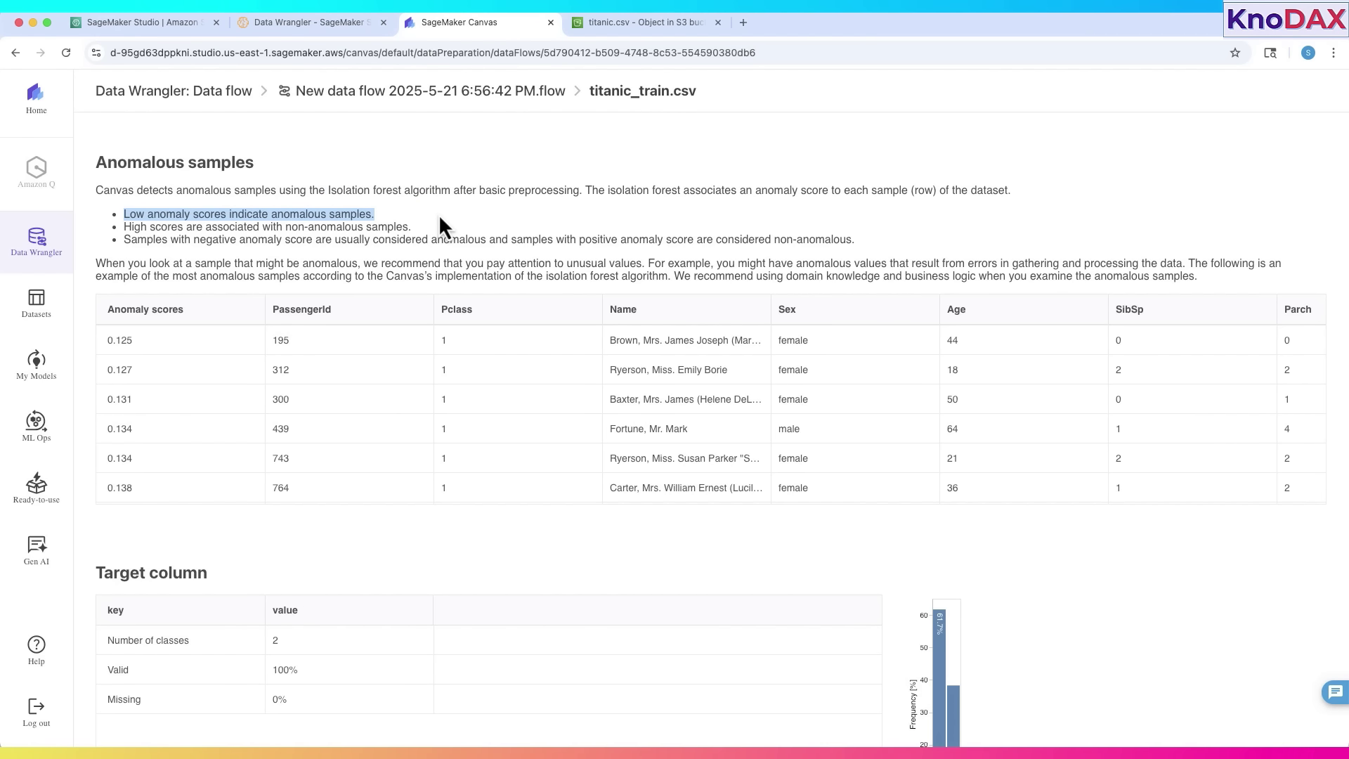
{"action": "left_click_drag", "start_coordinate": [125, 226], "coordinate": [470, 226]}
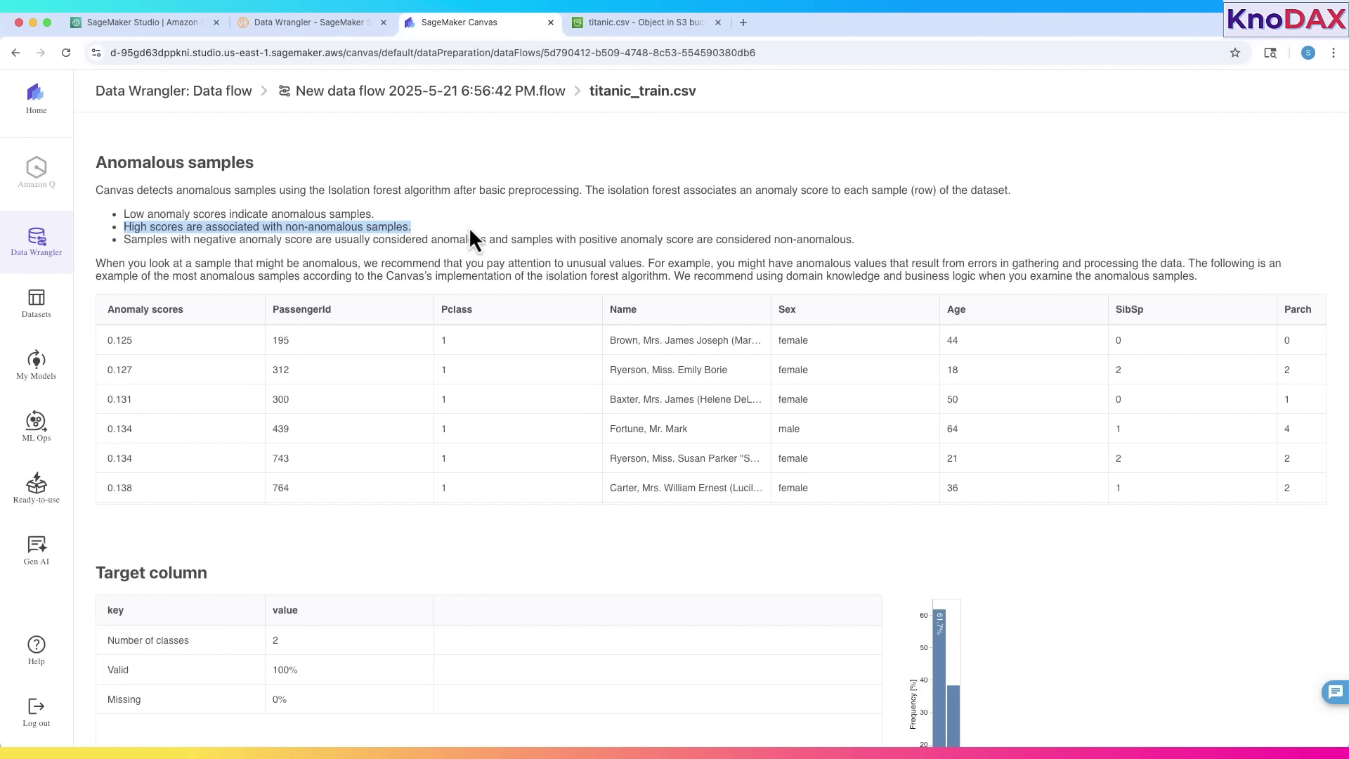
{"action": "left_click", "coordinate": [322, 363]}
{"action": "scroll", "coordinate": [322, 363], "scroll_direction": "up", "scroll_amount": 2}
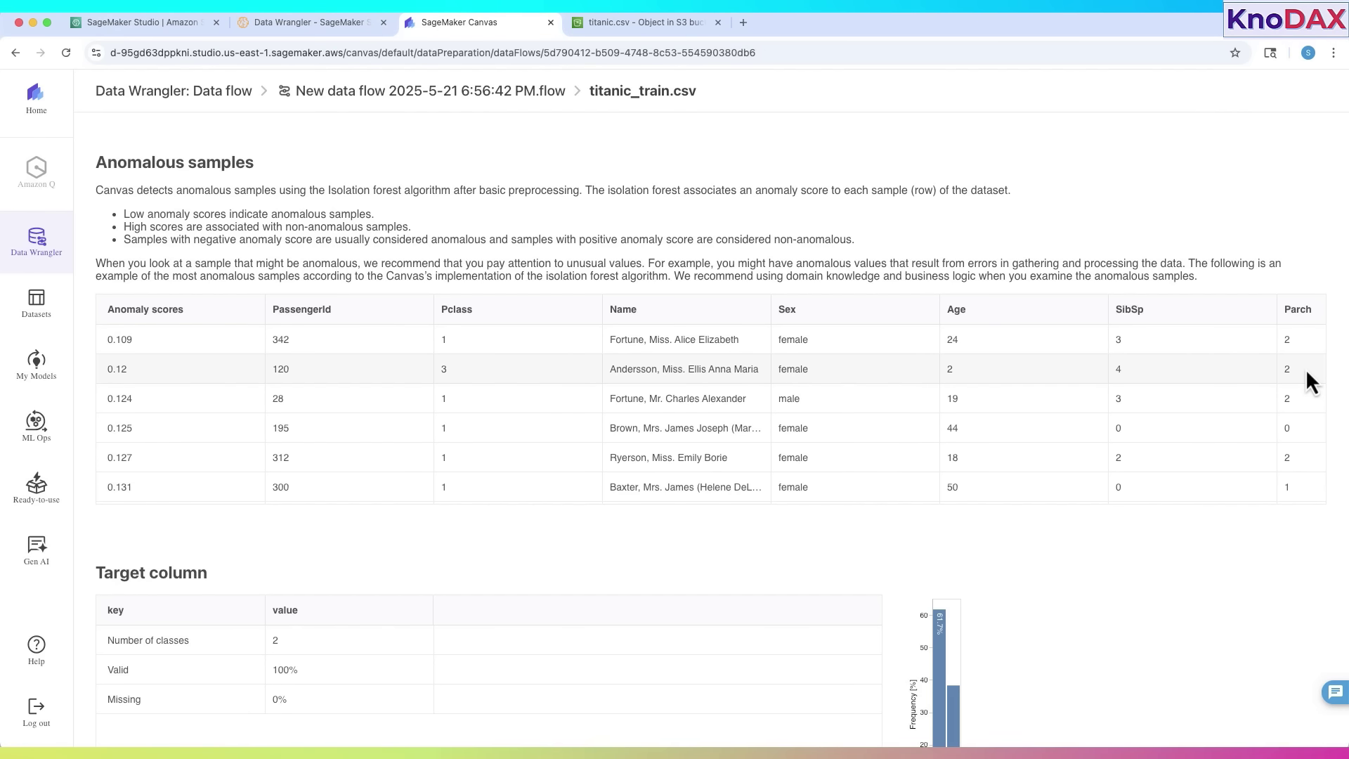
{"action": "scroll", "coordinate": [519, 428], "scroll_direction": "up", "scroll_amount": 1}
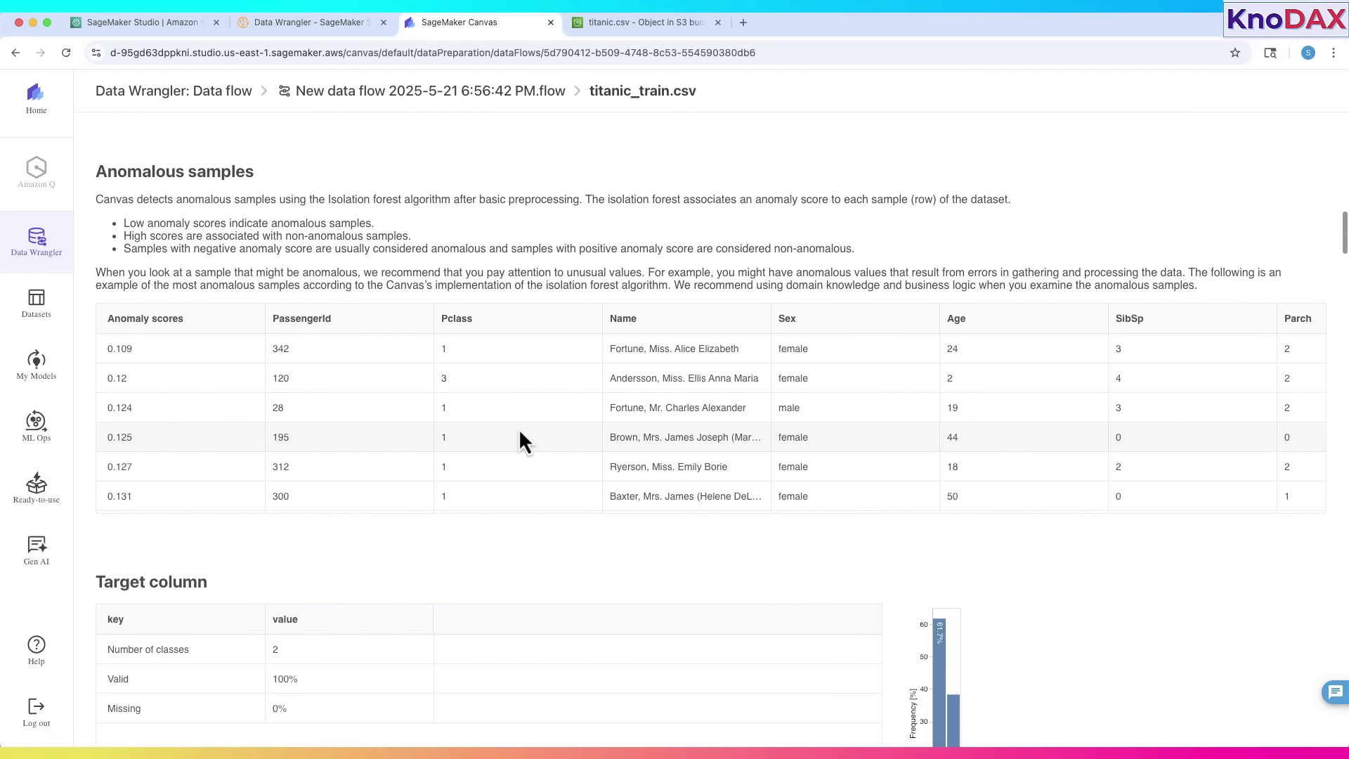
{"action": "scroll", "coordinate": [519, 428], "scroll_direction": "down", "scroll_amount": 3}
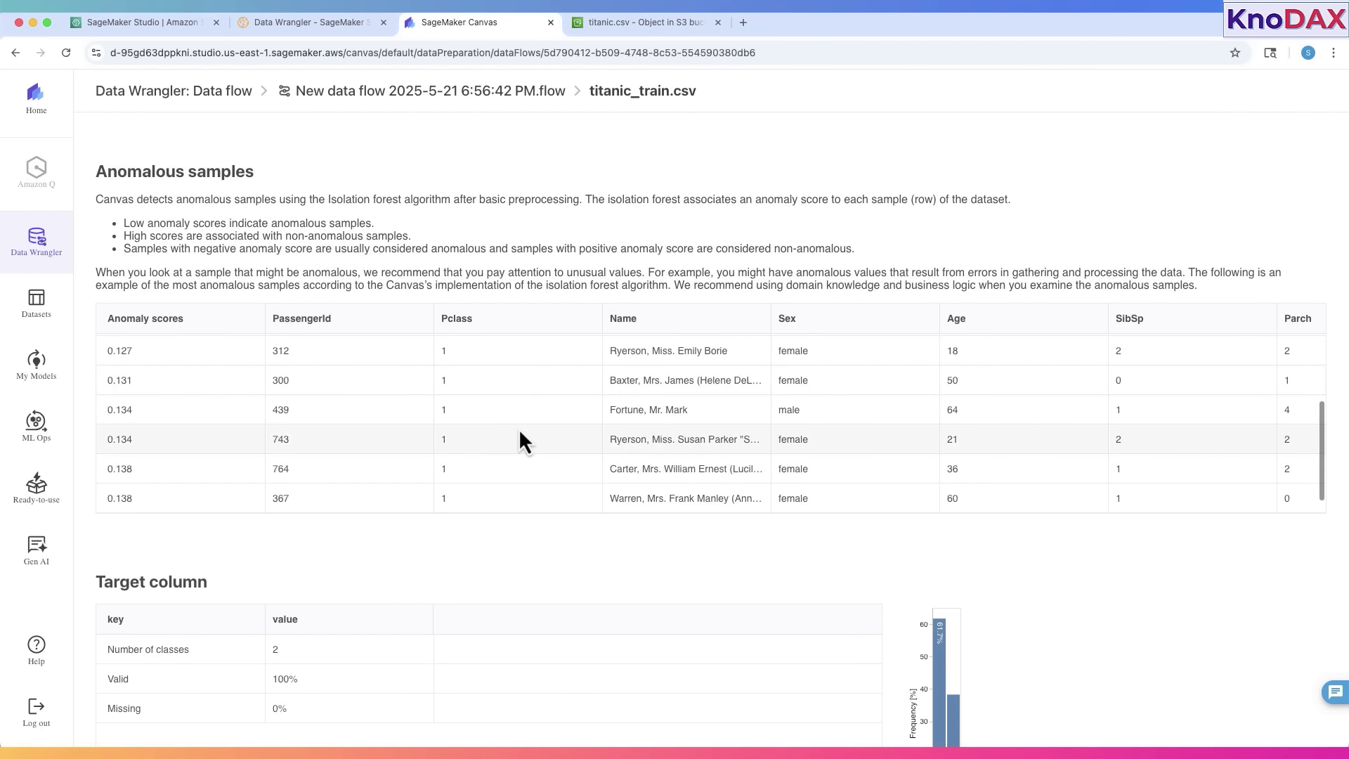
- Check the Target column section's class, valid and missing statistics and the histogram of its frequent values
{"action": "scroll", "coordinate": [520, 431], "scroll_direction": "down", "scroll_amount": 2}
{"action": "scroll", "coordinate": [519, 428], "scroll_direction": "down", "scroll_amount": 1}
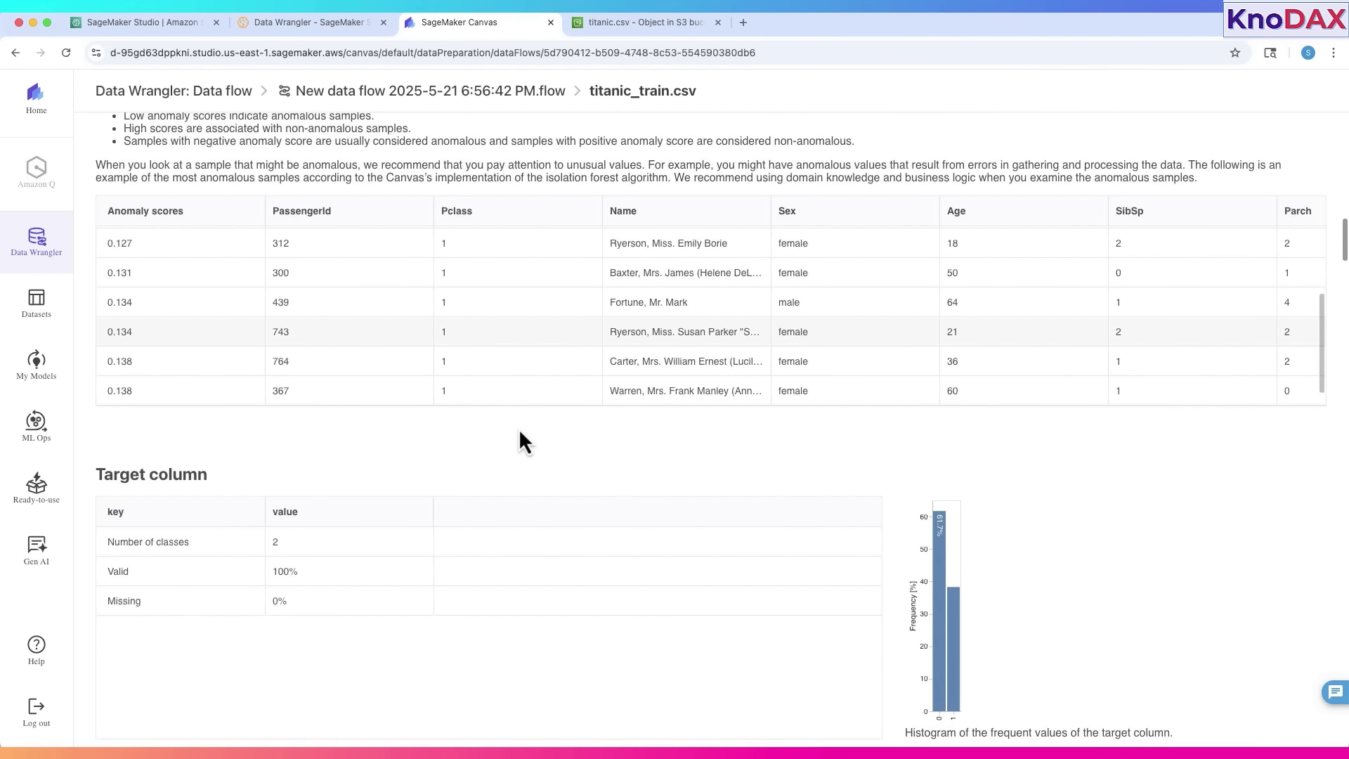
{"action": "scroll", "coordinate": [519, 428], "scroll_direction": "down", "scroll_amount": 2}
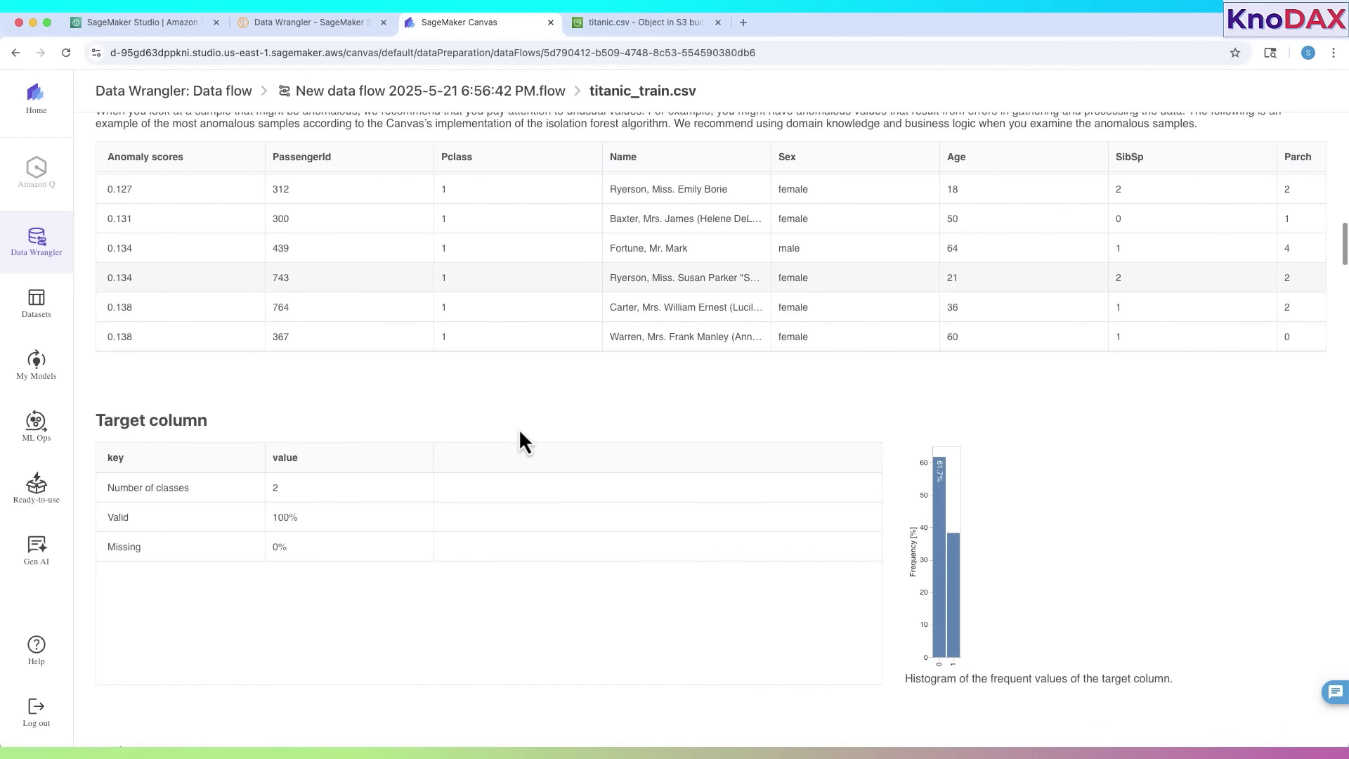
{"action": "scroll", "coordinate": [424, 343], "scroll_direction": "down", "scroll_amount": 5}
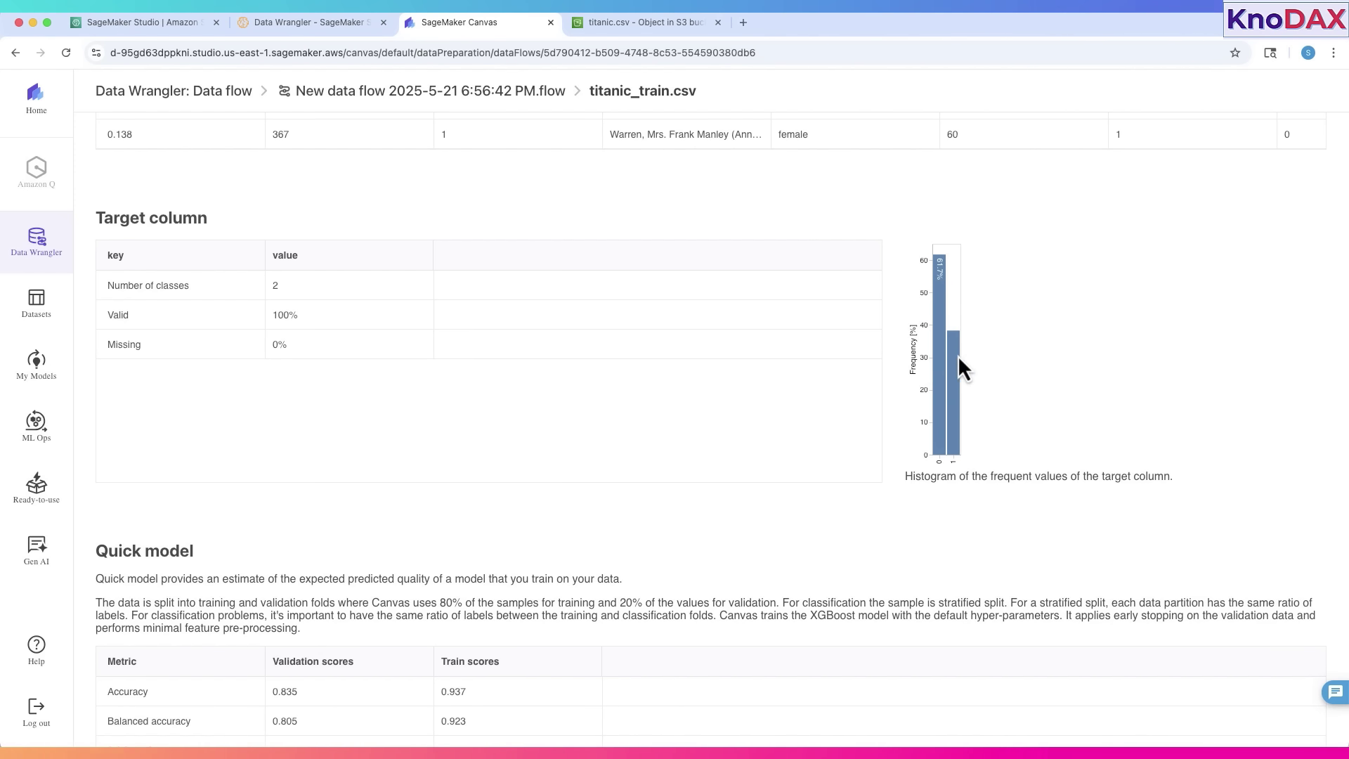
{"action": "scroll", "coordinate": [706, 476], "scroll_direction": "down", "scroll_amount": 2}
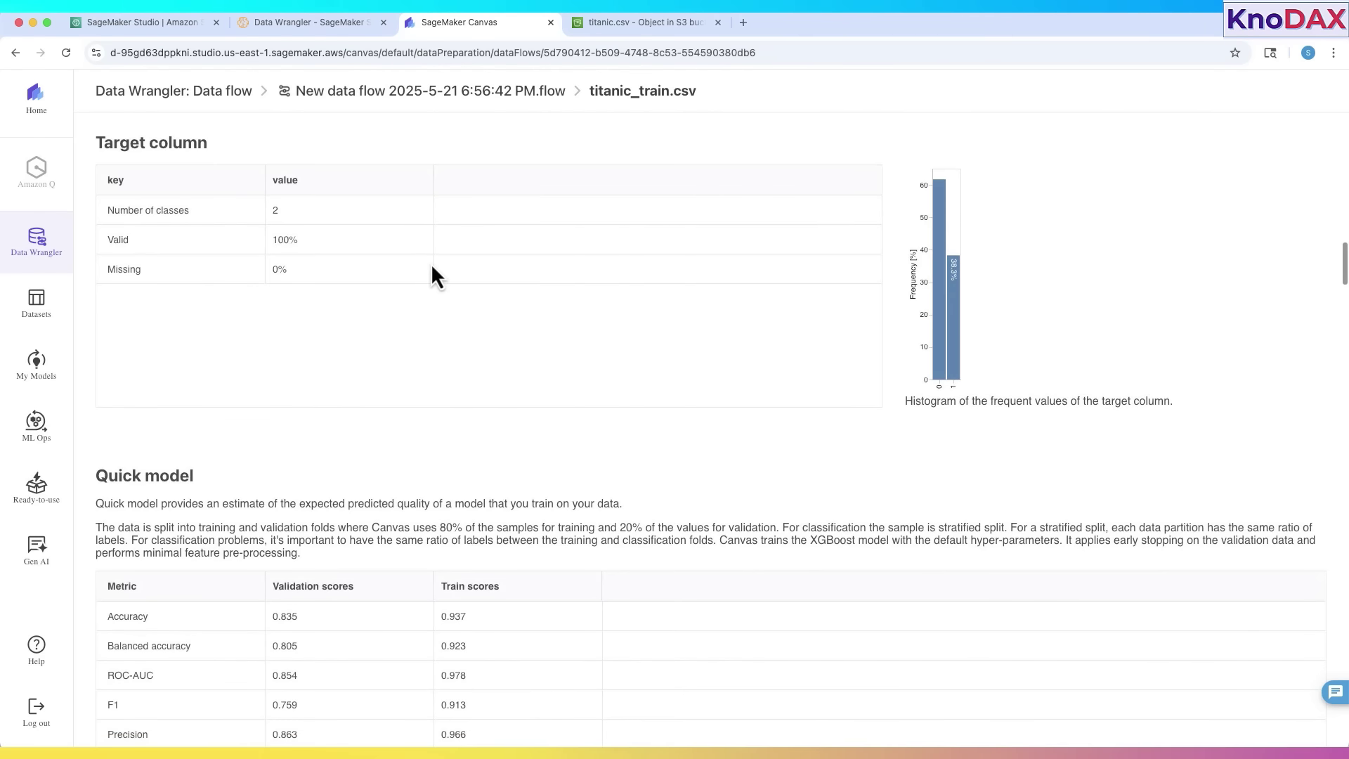
- Examine the Quick model section's training and validation split description and compare its validation and train scores for each metric
{"action": "scroll", "coordinate": [432, 267], "scroll_direction": "down", "scroll_amount": 3}
{"action": "scroll", "coordinate": [340, 260], "scroll_direction": "down", "scroll_amount": 5}
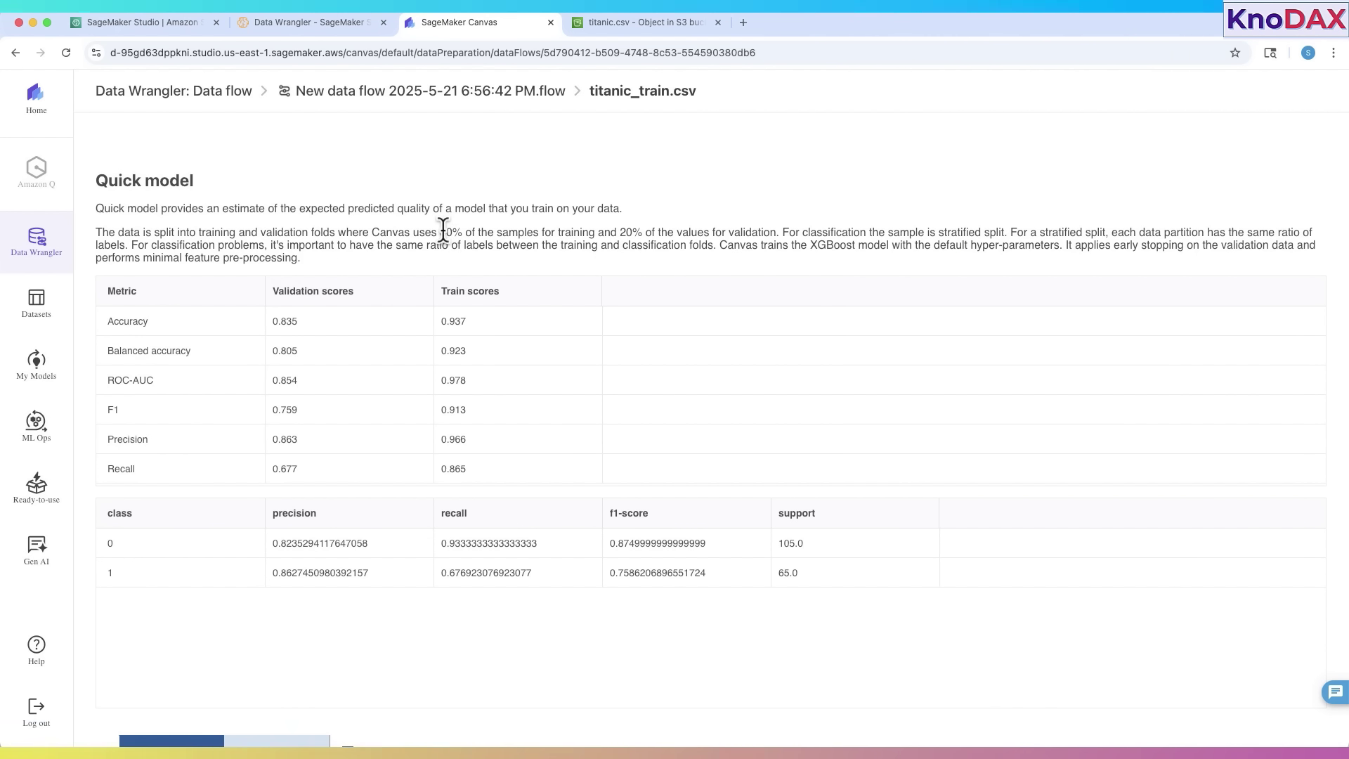
{"action": "left_click_drag", "start_coordinate": [438, 232], "coordinate": [773, 233]}
{"action": "left_click", "coordinate": [812, 244]}
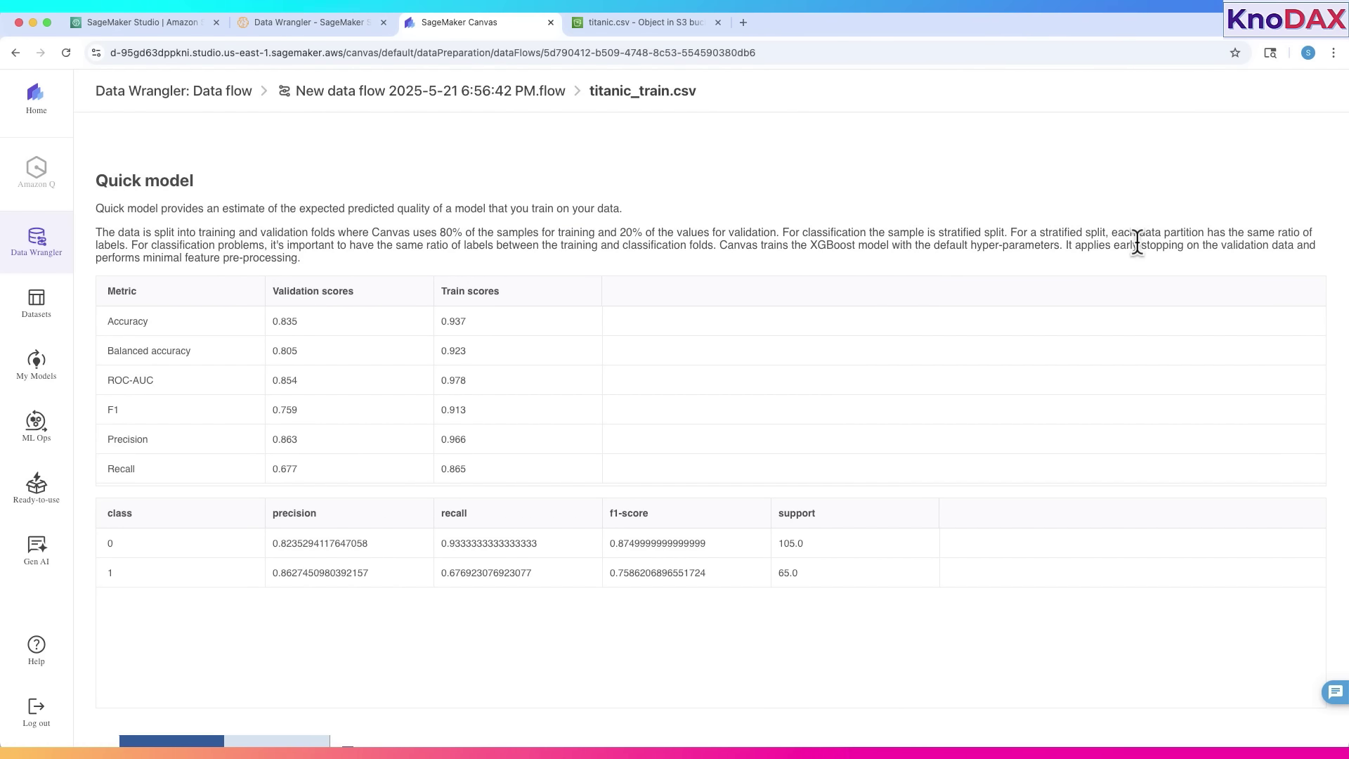
{"action": "double_click", "coordinate": [288, 323]}
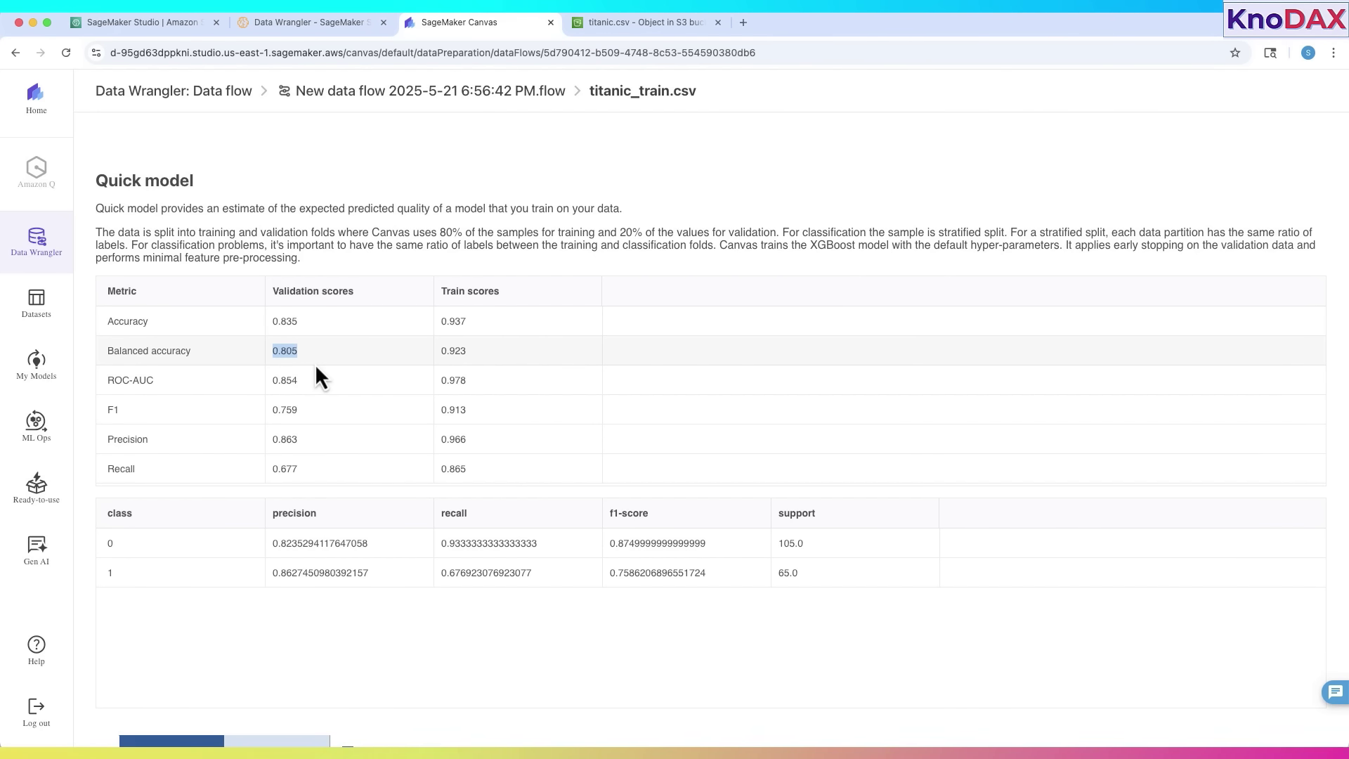
{"action": "left_click", "coordinate": [301, 378]}
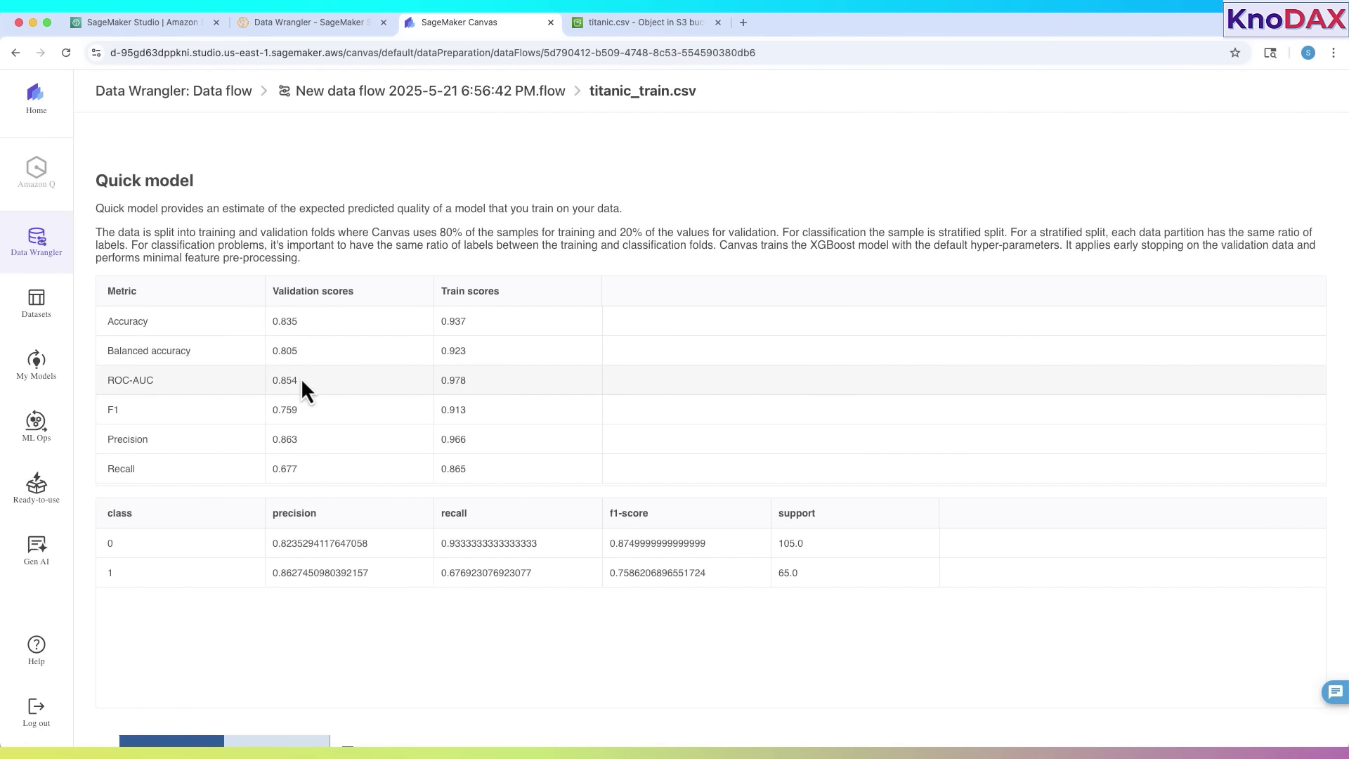
{"action": "double_click", "coordinate": [291, 438]}
{"action": "left_click", "coordinate": [285, 464]}
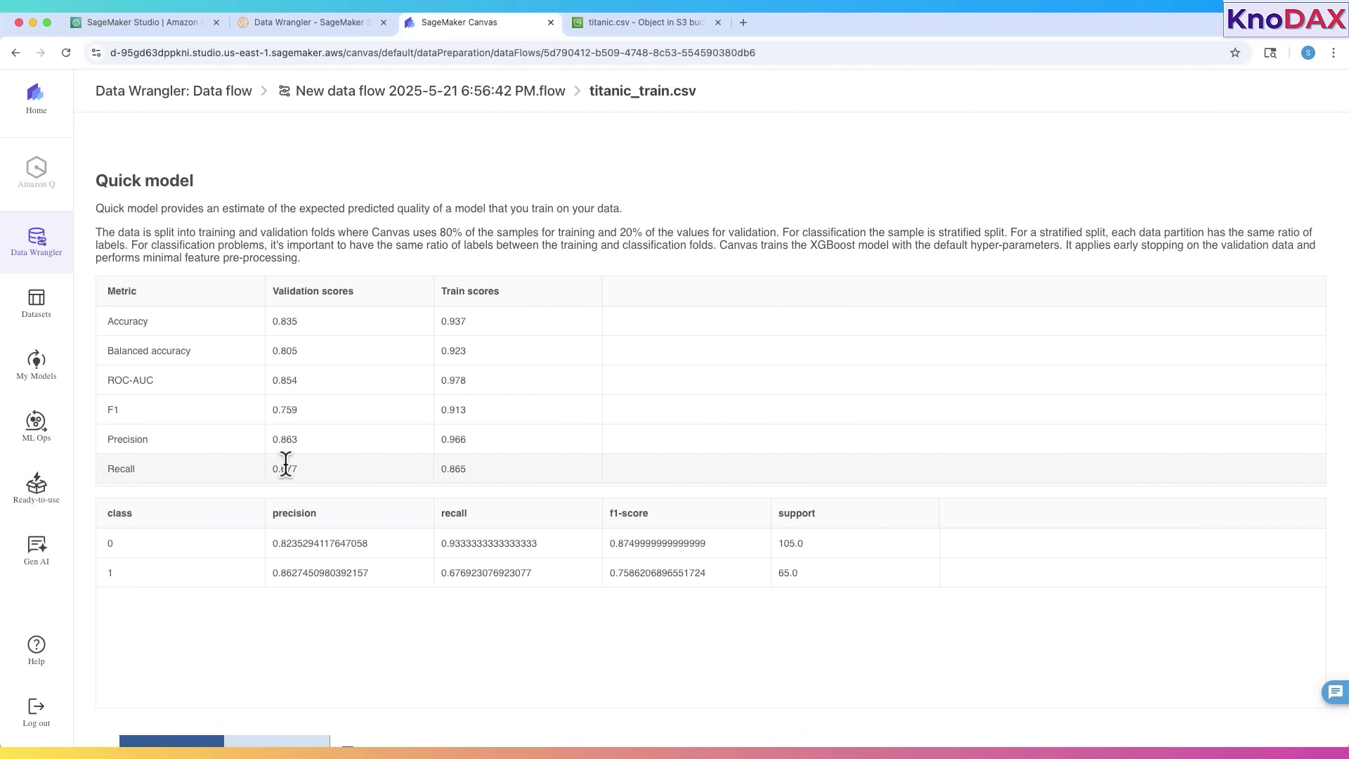
{"action": "double_click", "coordinate": [345, 468]}
{"action": "scroll", "coordinate": [345, 469], "scroll_direction": "down", "scroll_amount": 3}
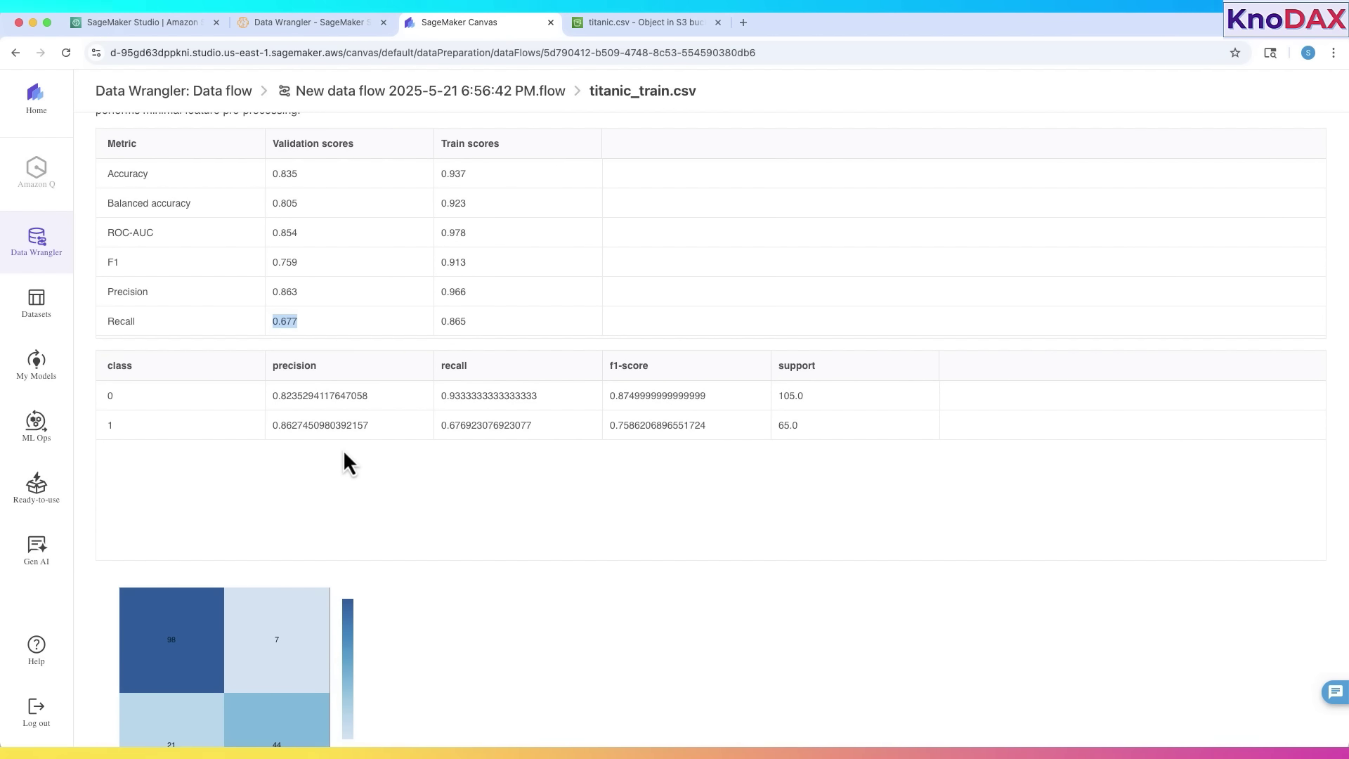
{"action": "left_click", "coordinate": [344, 453]}
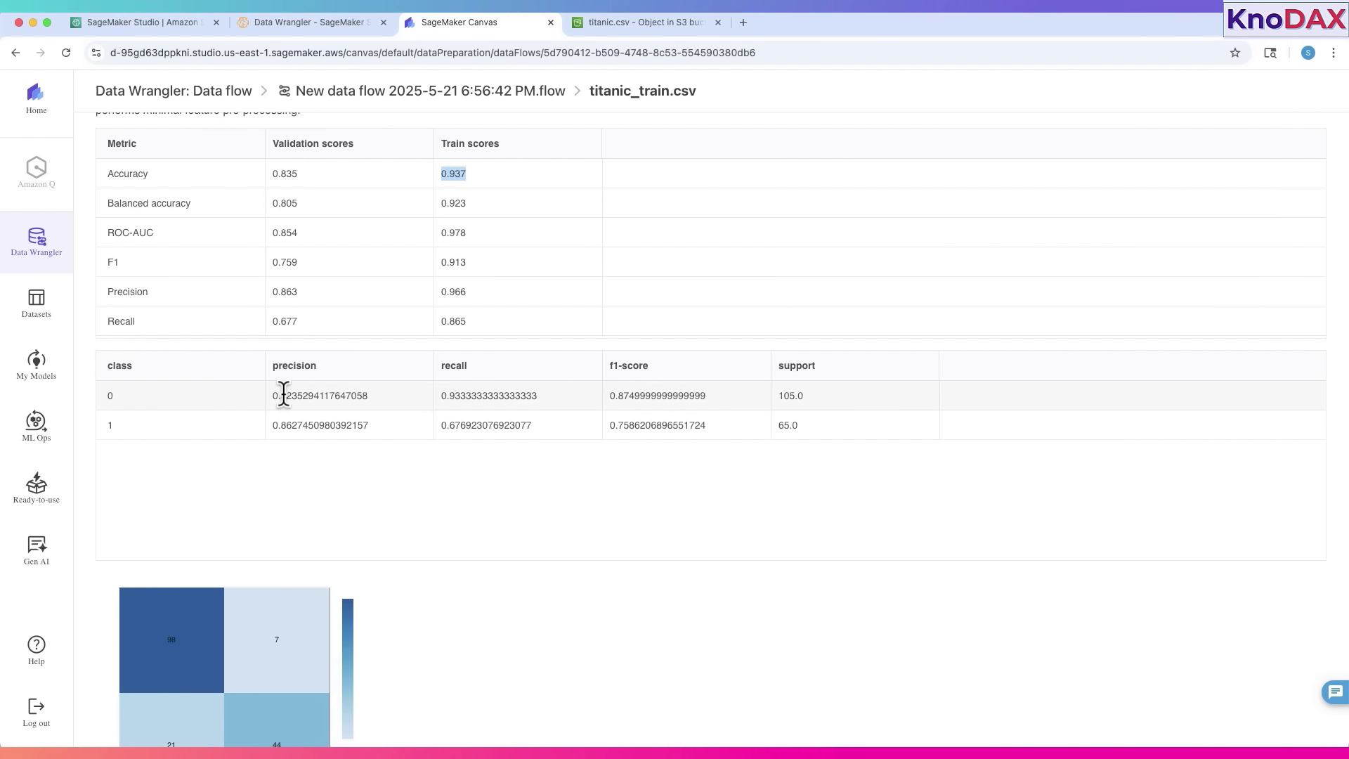
- Compare the quick model's precision and recall for classes 0 and 1
{"action": "left_click_drag", "start_coordinate": [284, 393], "coordinate": [363, 393]}
{"action": "left_click_drag", "start_coordinate": [450, 395], "coordinate": [570, 410]}
{"action": "left_click", "coordinate": [565, 397]}
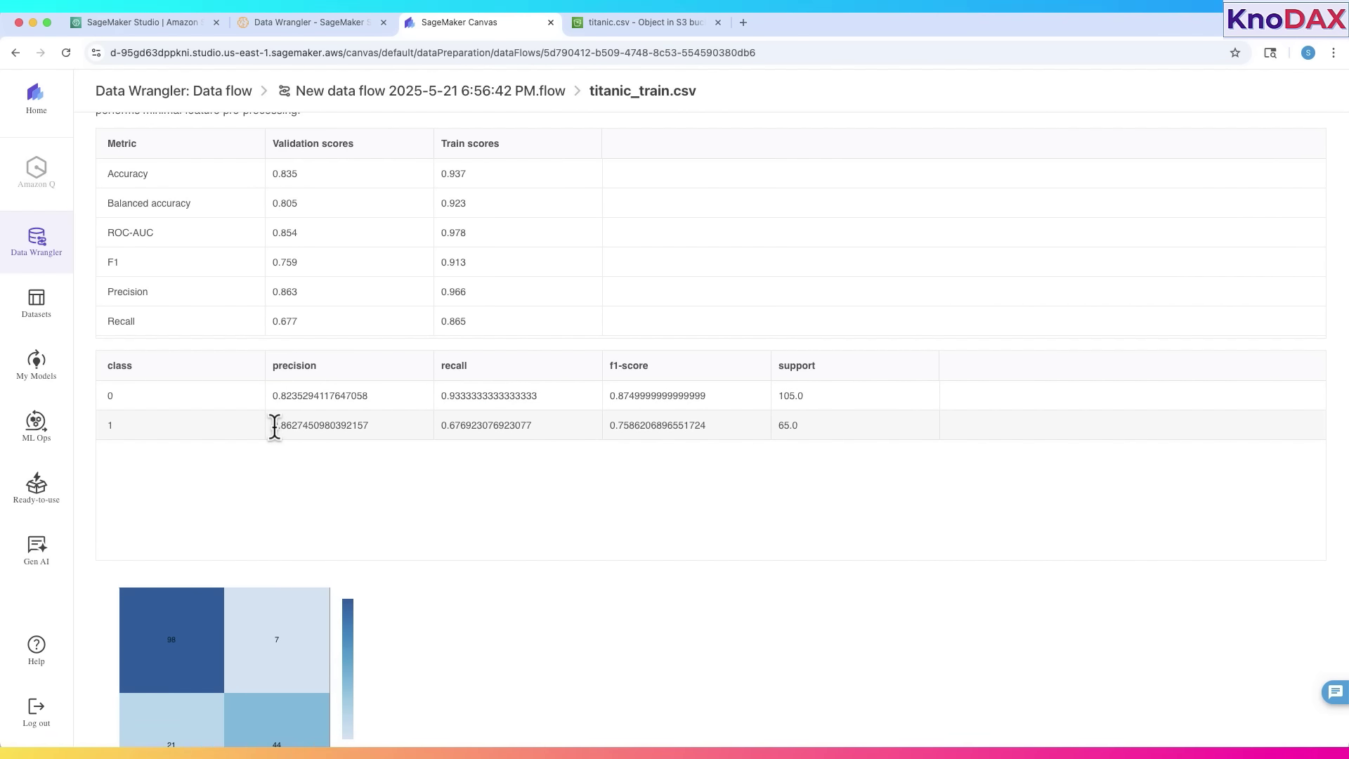
{"action": "left_click_drag", "start_coordinate": [274, 427], "coordinate": [566, 462]}
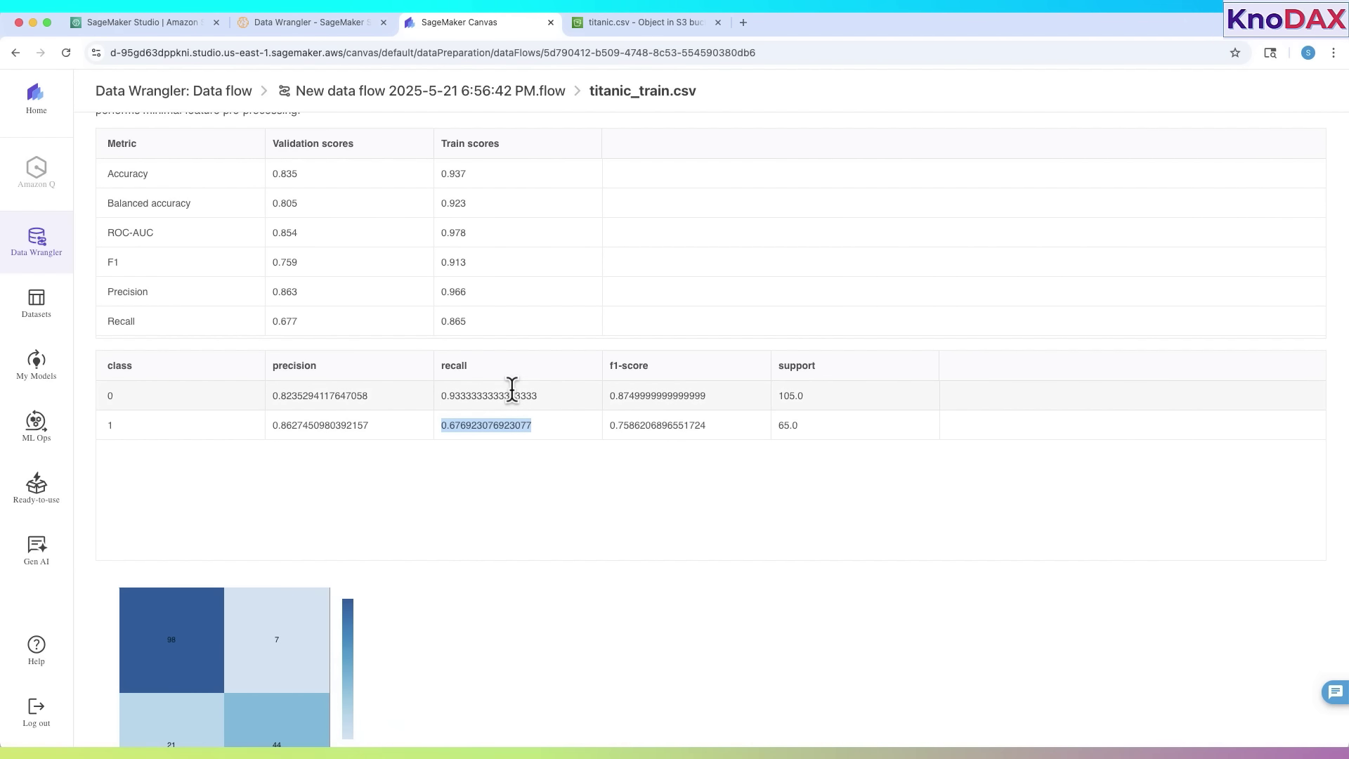
{"action": "scroll", "coordinate": [512, 391], "scroll_direction": "up", "scroll_amount": 2}
{"action": "scroll", "coordinate": [517, 423], "scroll_direction": "down", "scroll_amount": 1}
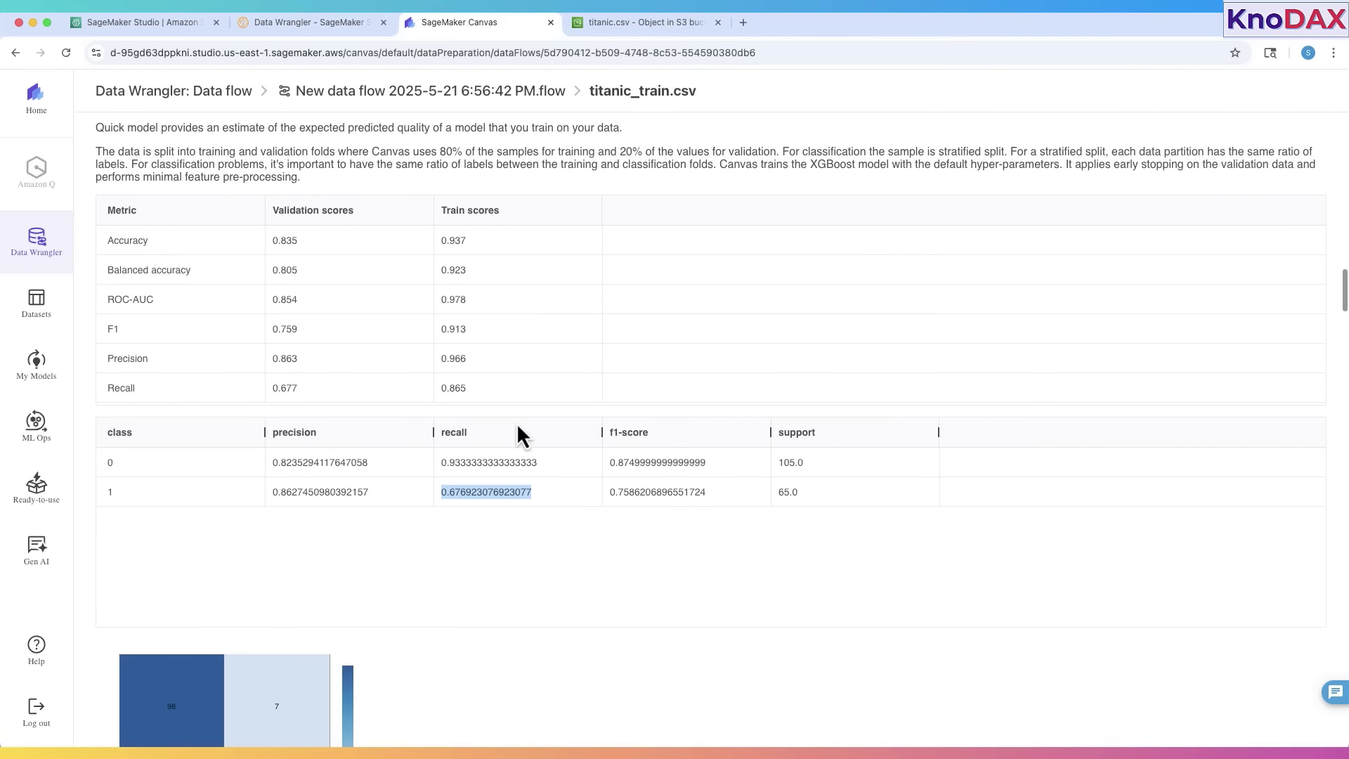
{"action": "left_click", "coordinate": [520, 461]}
- Inspect the count and percentage in each cell of the validation fold's confusion matrix and relate them to the per-class metrics
{"action": "scroll", "coordinate": [520, 461], "scroll_direction": "down", "scroll_amount": 5}
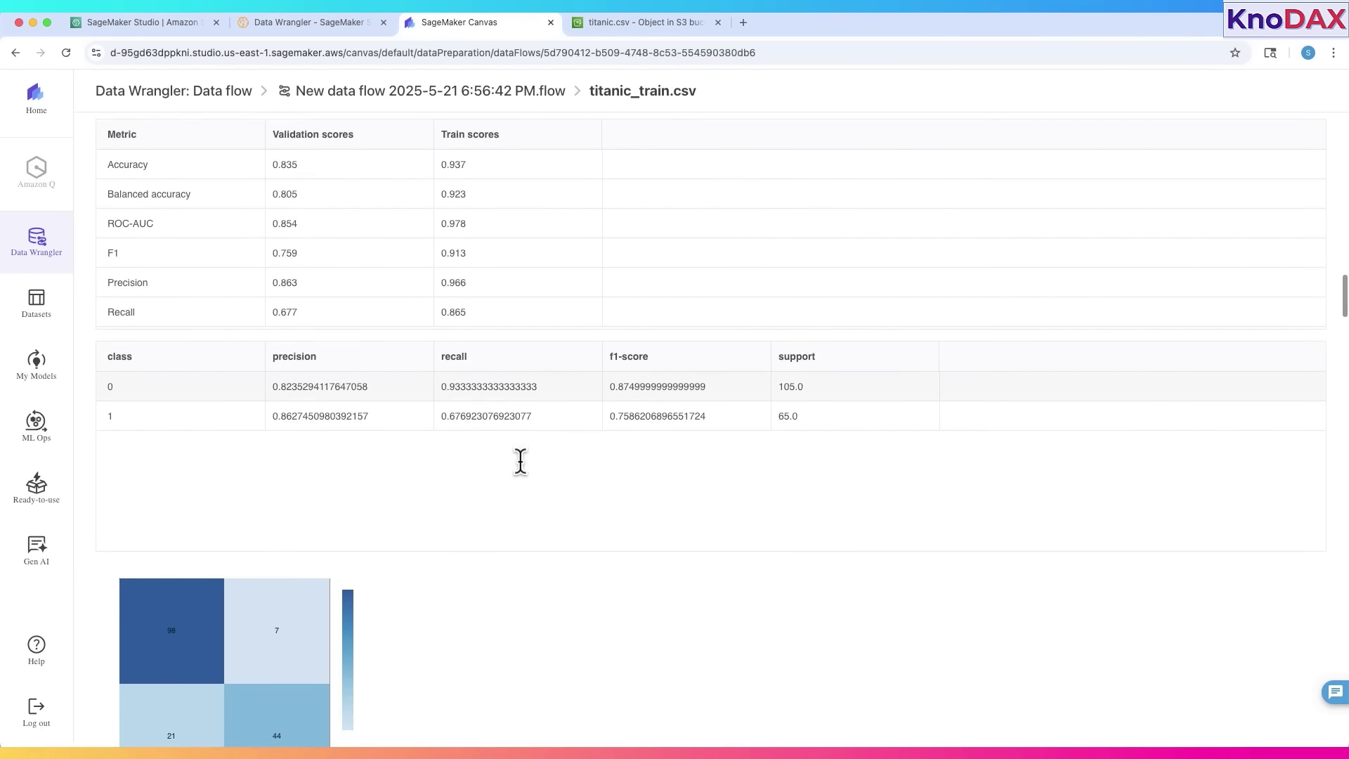
{"action": "scroll", "coordinate": [521, 462], "scroll_direction": "down", "scroll_amount": 3}
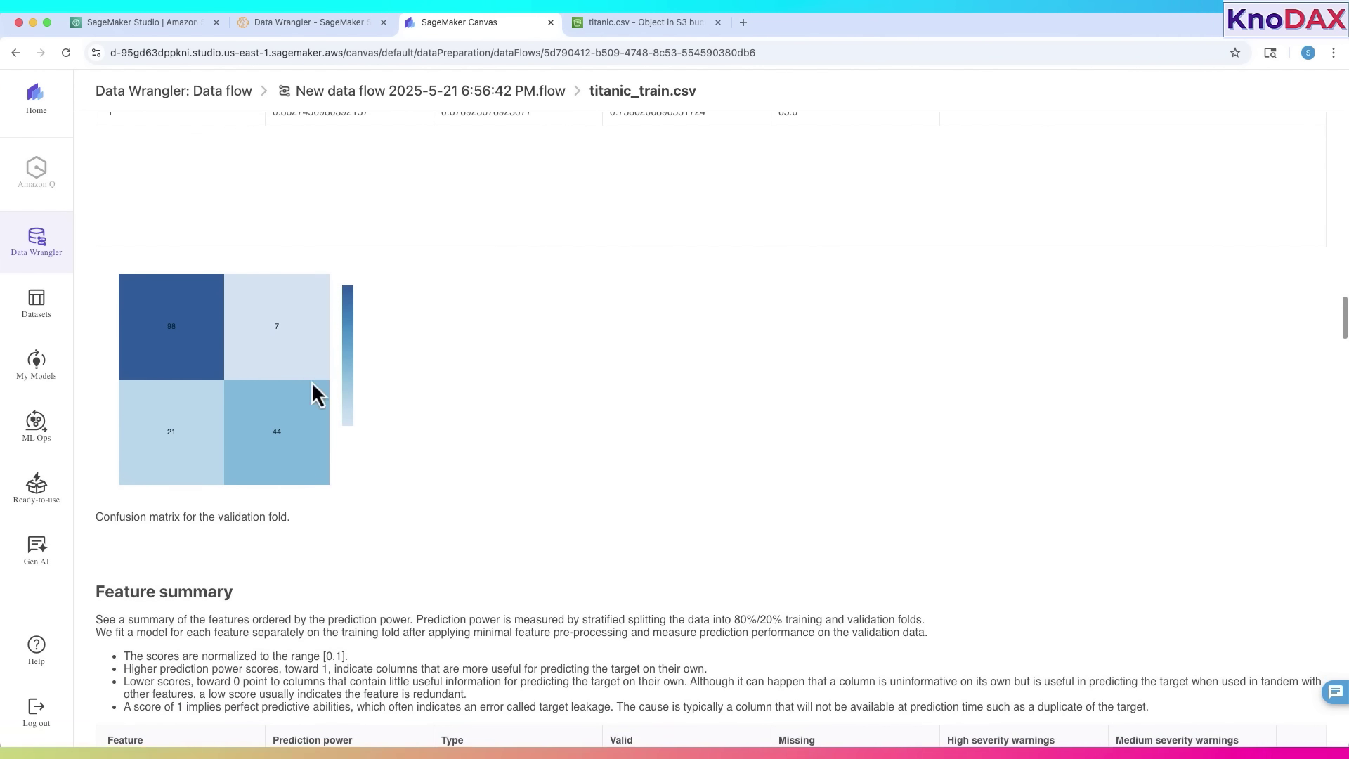
{"action": "mouse_move", "coordinate": [159, 287]}
{"action": "mouse_move", "coordinate": [172, 338]}
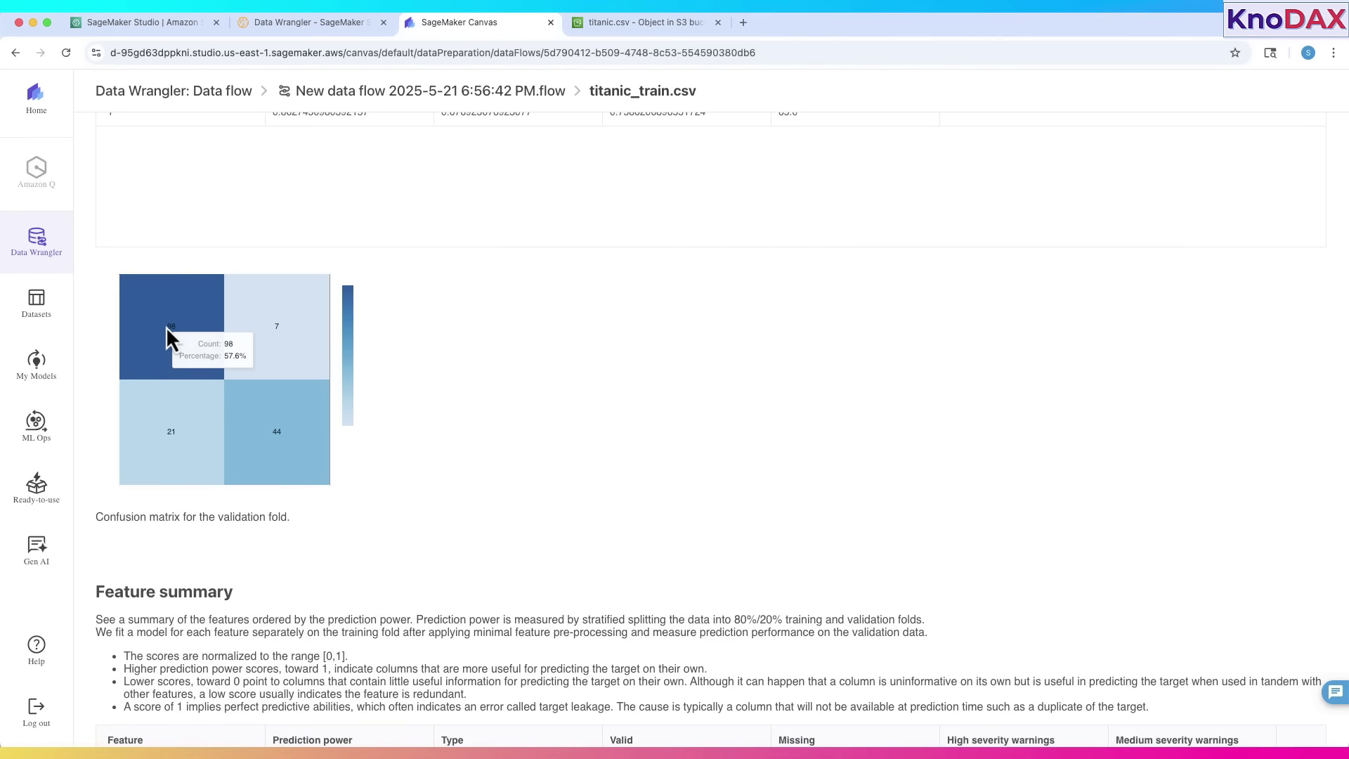
{"action": "mouse_move", "coordinate": [268, 328]}
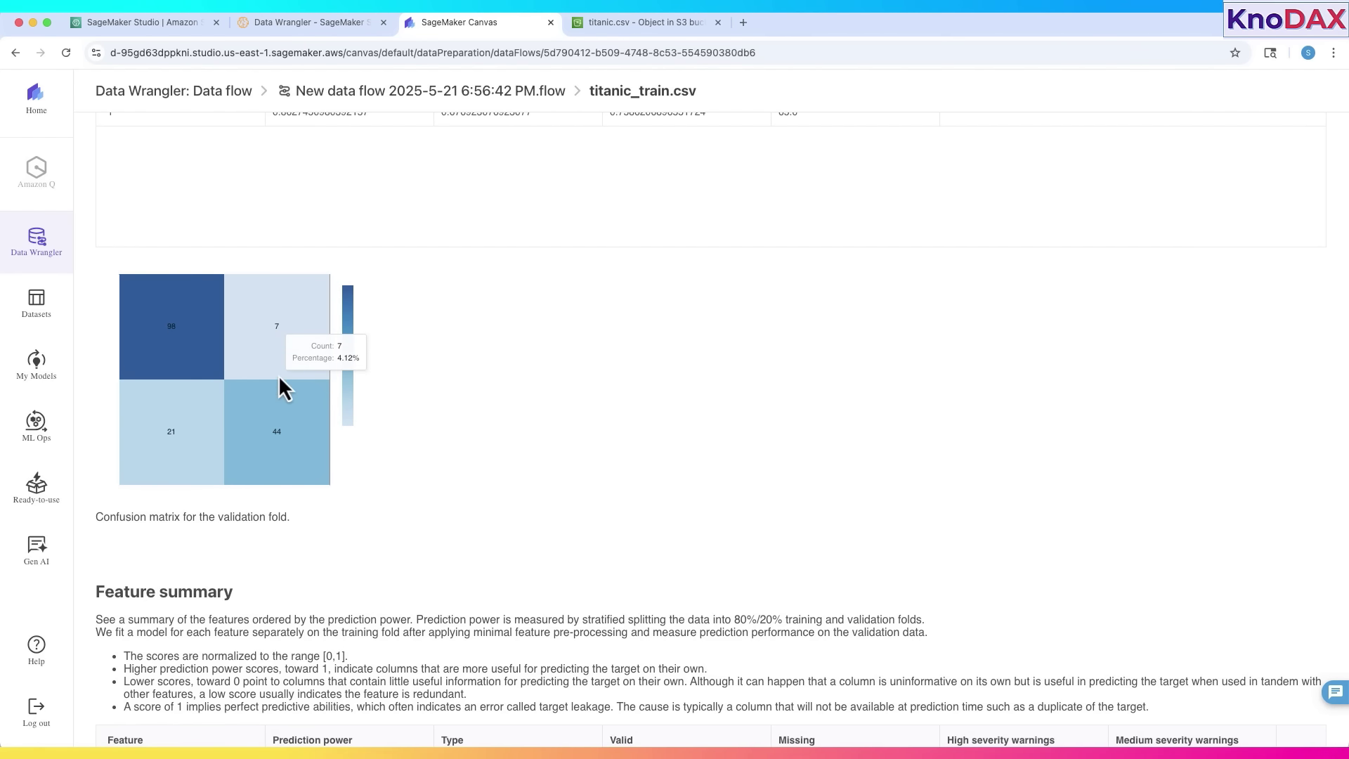
{"action": "mouse_move", "coordinate": [278, 419]}
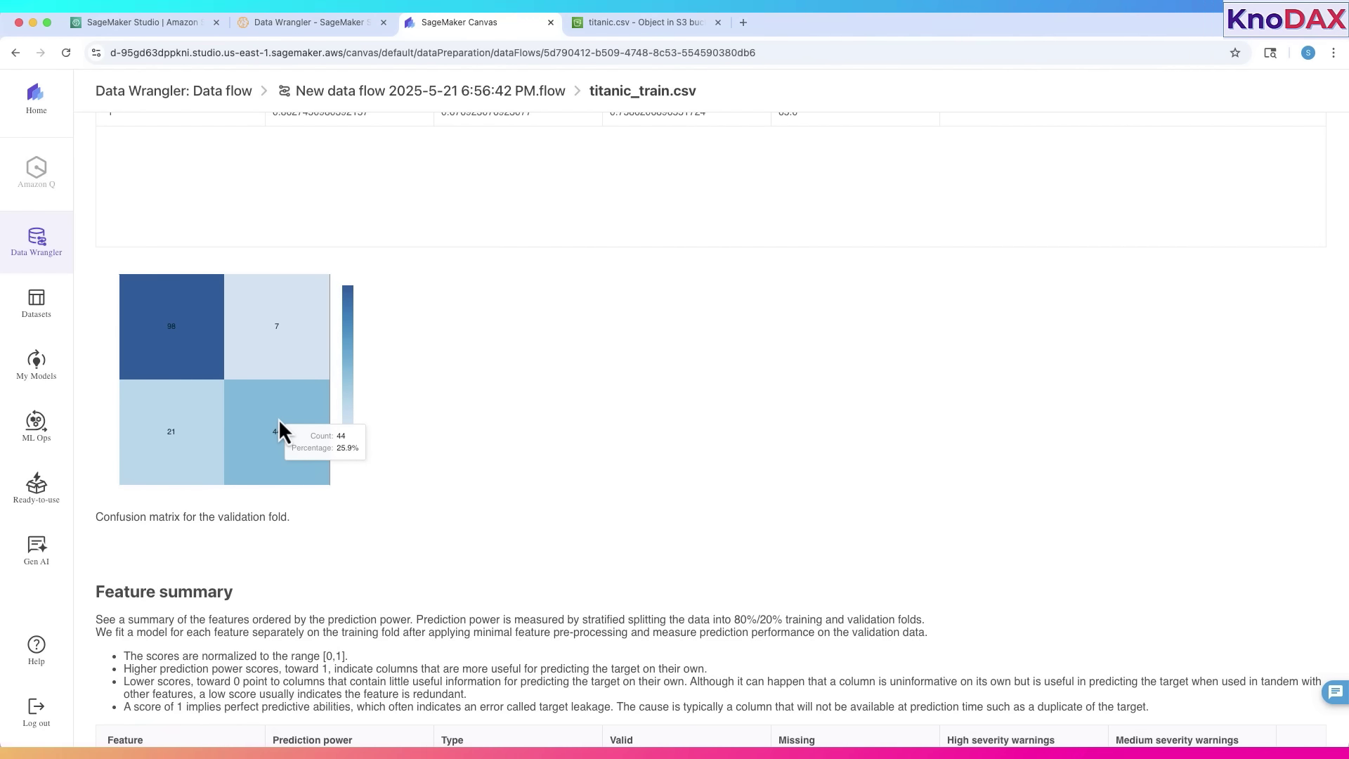
{"action": "mouse_move", "coordinate": [153, 434]}
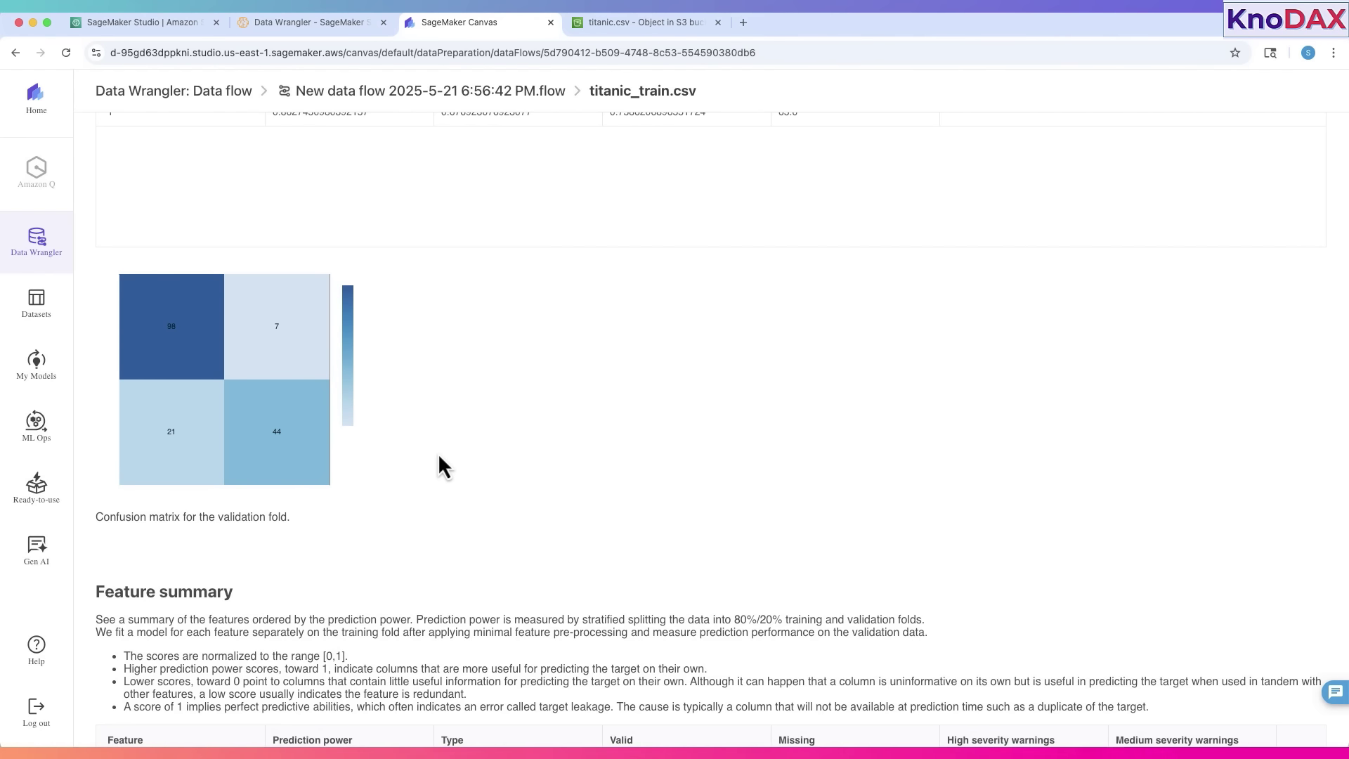
{"action": "scroll", "coordinate": [440, 465], "scroll_direction": "down", "scroll_amount": 1}
{"action": "scroll", "coordinate": [438, 456], "scroll_direction": "up", "scroll_amount": 5}
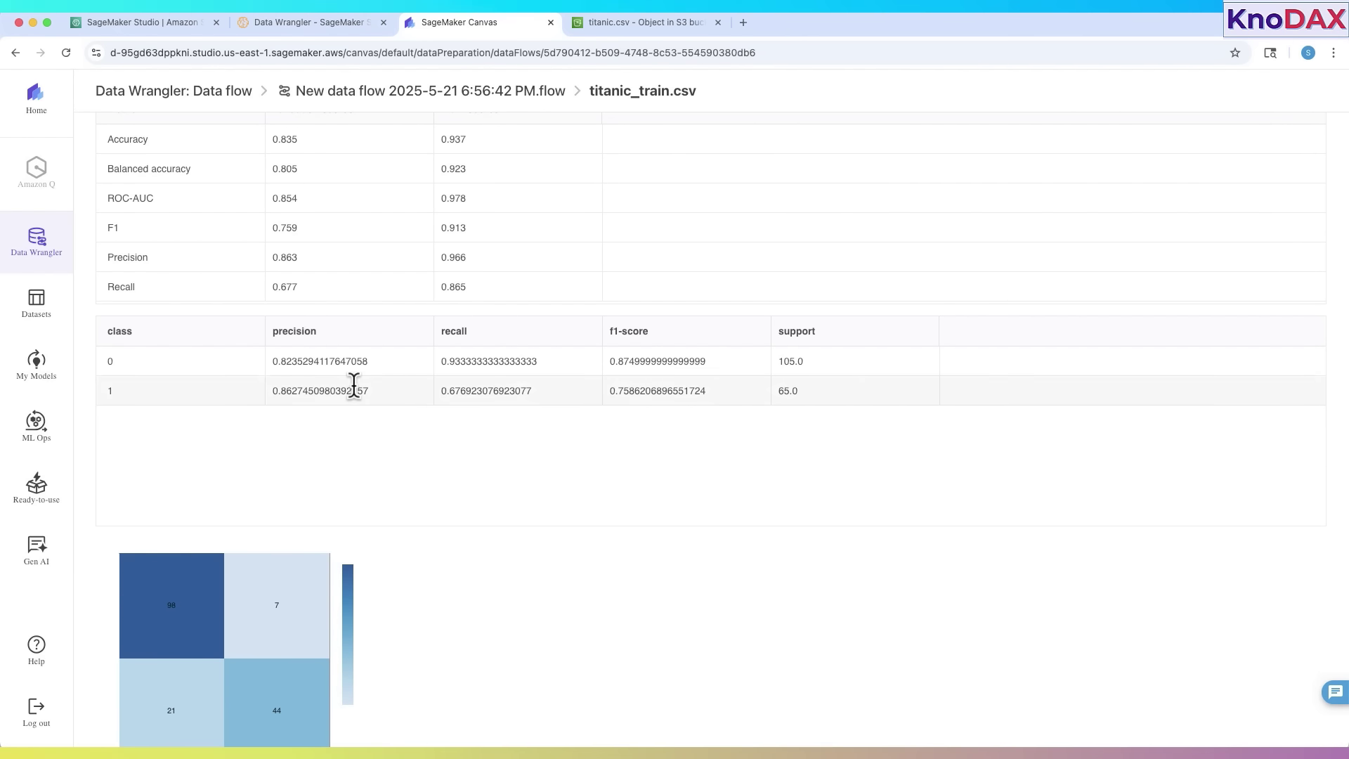
- Review the Feature summary's prediction power explanation, the per-feature table and the bar chart ranking the features
{"action": "scroll", "coordinate": [489, 486], "scroll_direction": "down", "scroll_amount": 8}
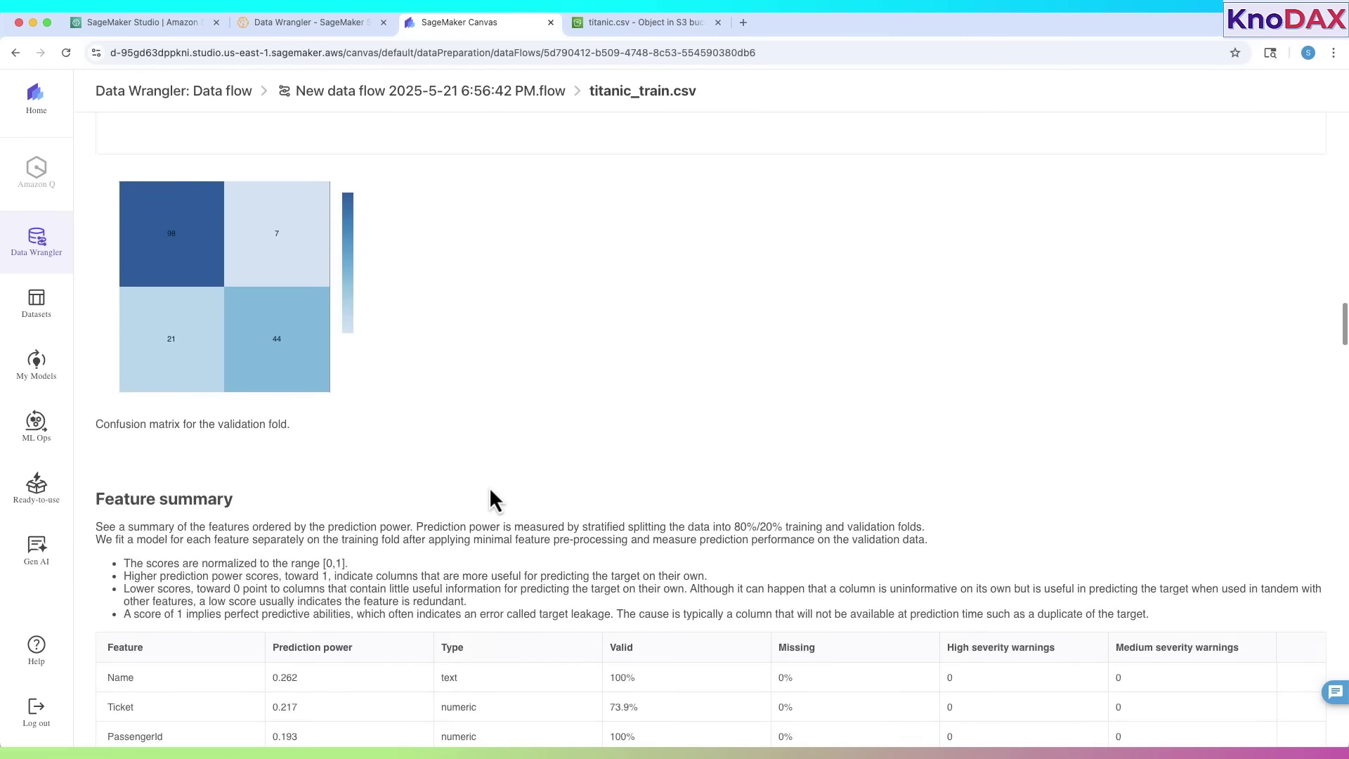
{"action": "scroll", "coordinate": [489, 487], "scroll_direction": "down", "scroll_amount": 5}
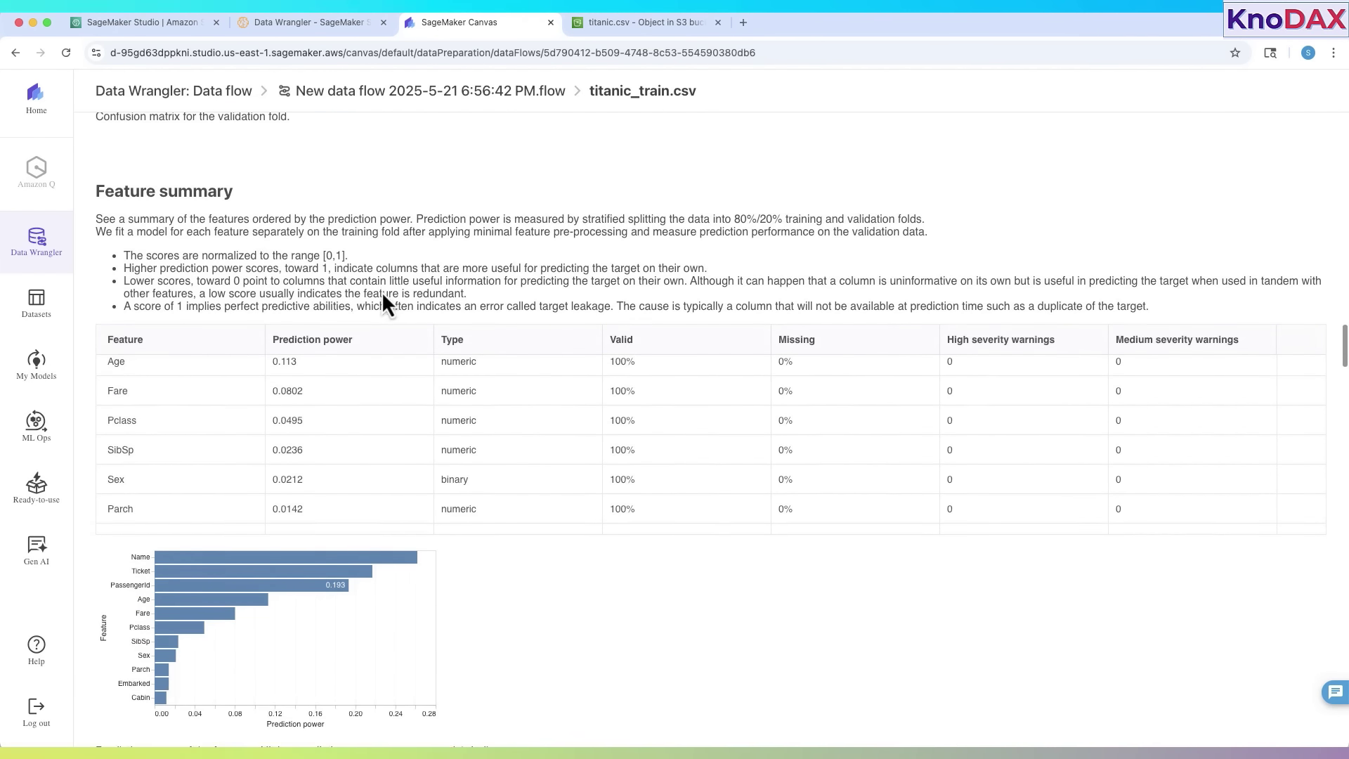
{"action": "scroll", "coordinate": [394, 364], "scroll_direction": "up", "scroll_amount": 2}
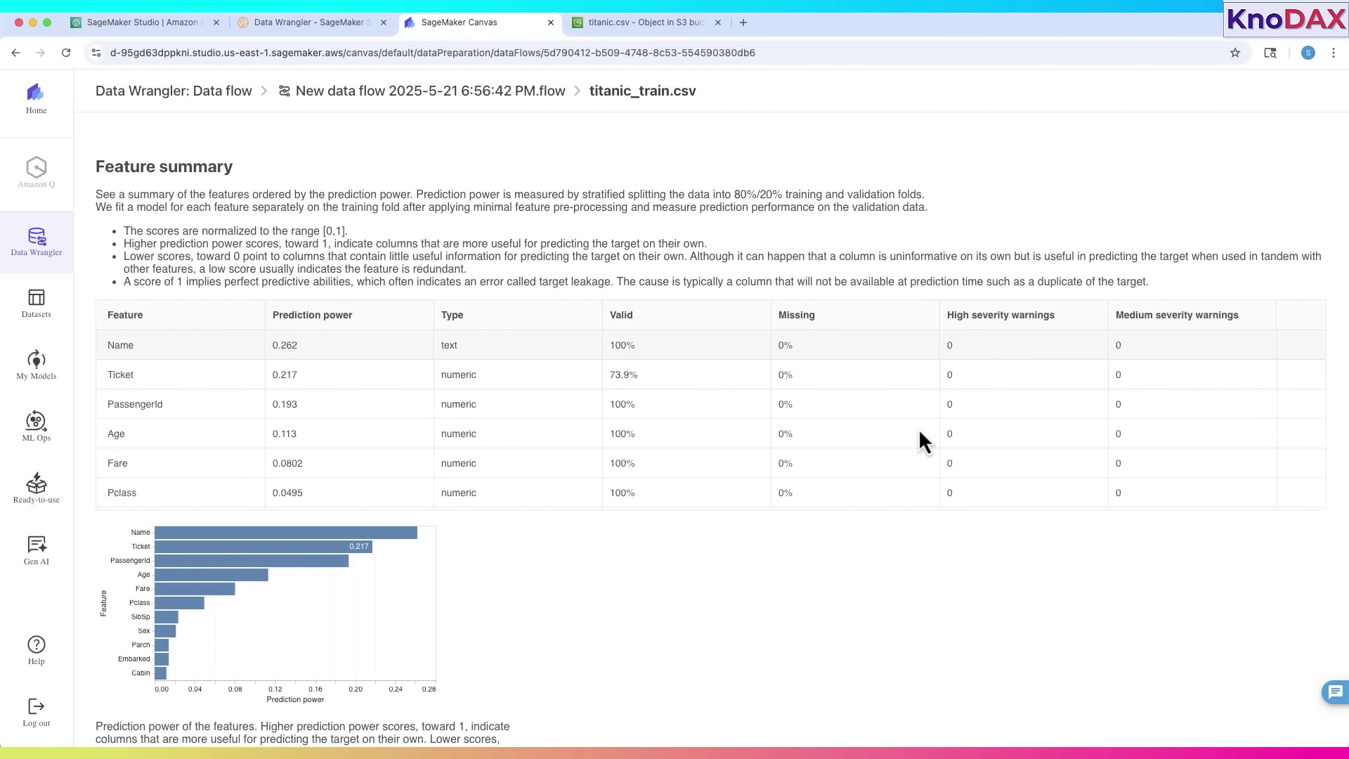
{"action": "scroll", "coordinate": [533, 314], "scroll_direction": "down", "scroll_amount": 5}
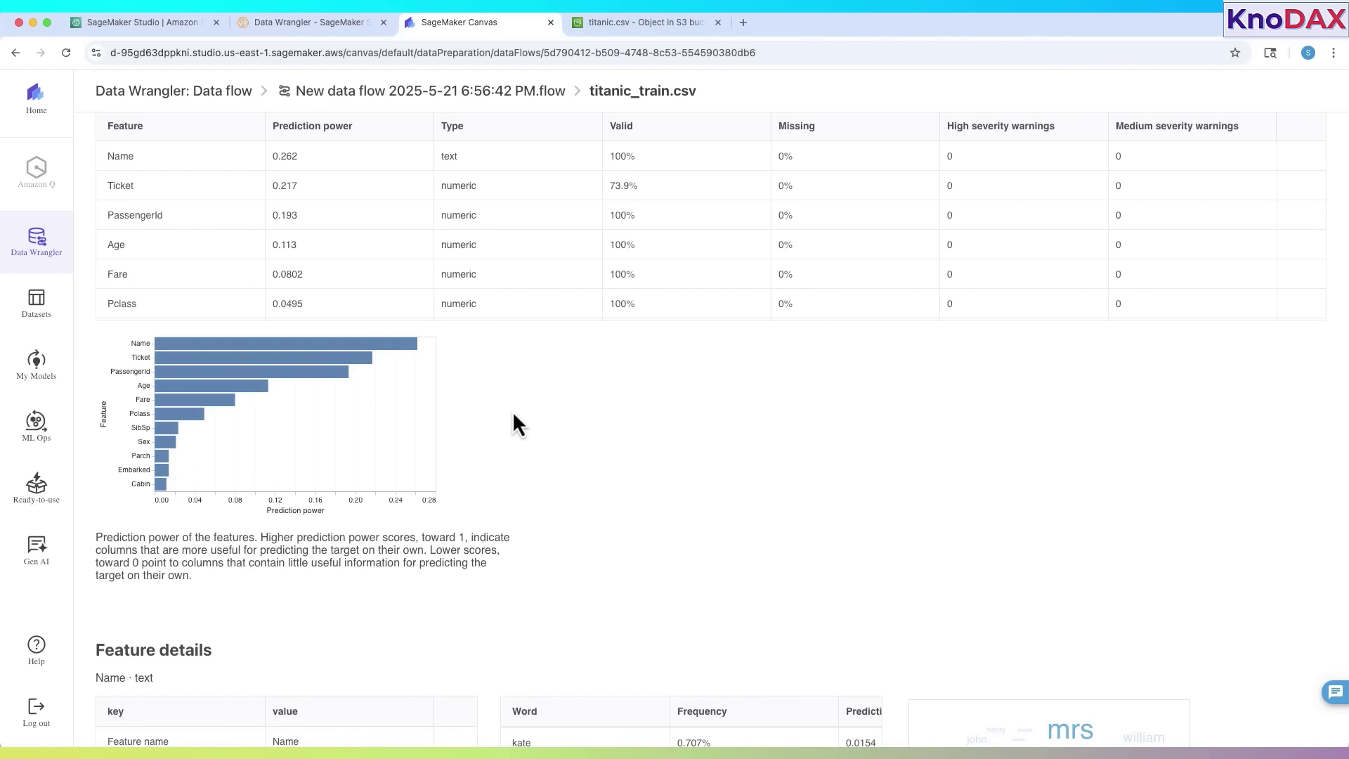
- Examine the Name feature's details: its validity and prediction power, the word frequency table and the common words cloud
{"action": "scroll", "coordinate": [546, 444], "scroll_direction": "down", "scroll_amount": 12}
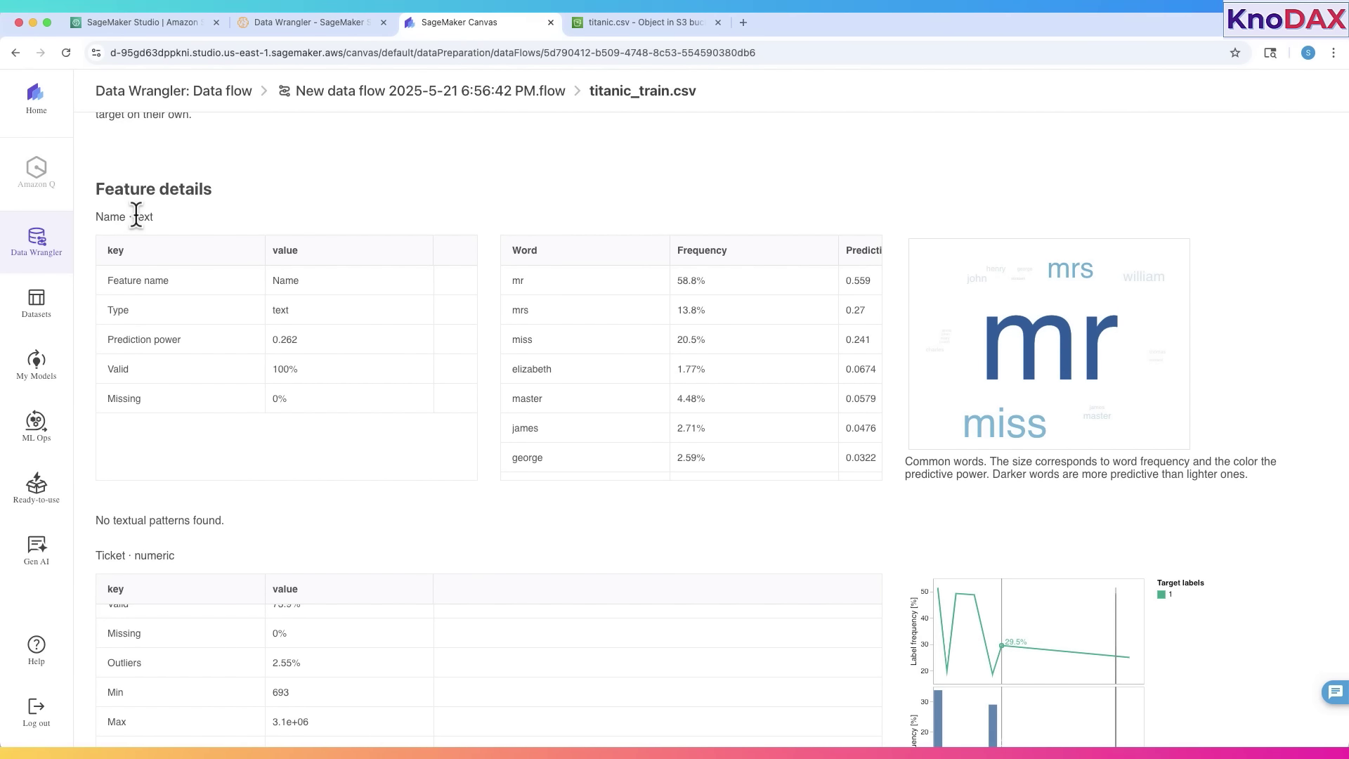
{"action": "left_click_drag", "start_coordinate": [273, 369], "coordinate": [281, 369]}
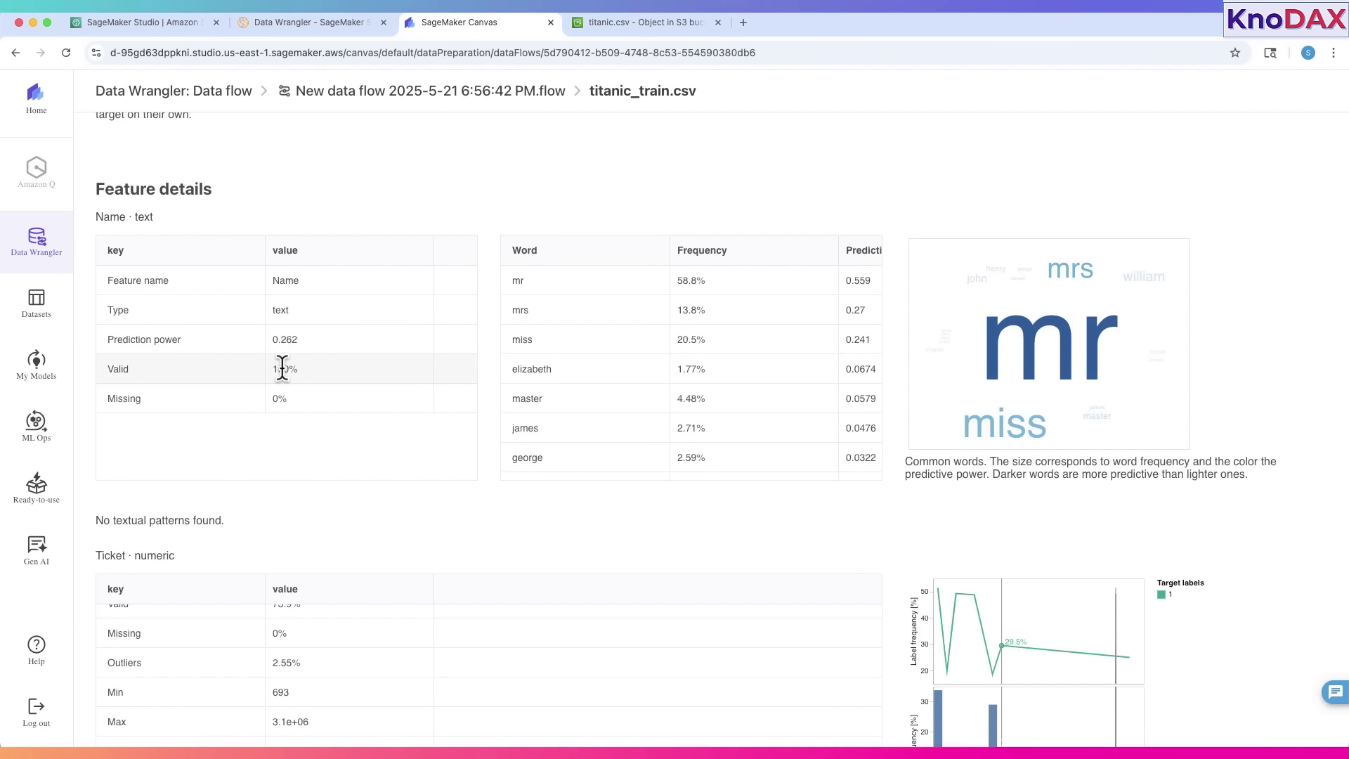
{"action": "double_click", "coordinate": [281, 396]}
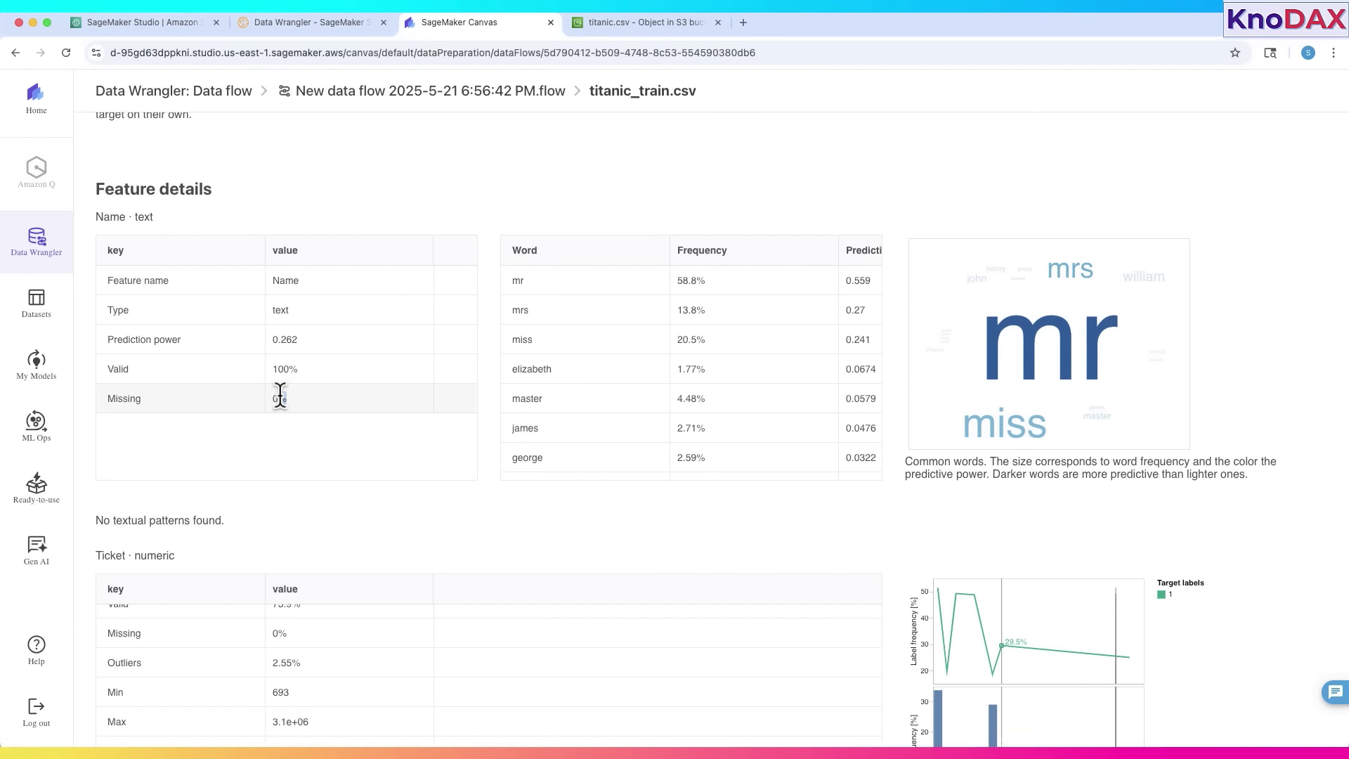
{"action": "left_click", "coordinate": [272, 340]}
{"action": "left_click_drag", "start_coordinate": [271, 339], "coordinate": [300, 339]}
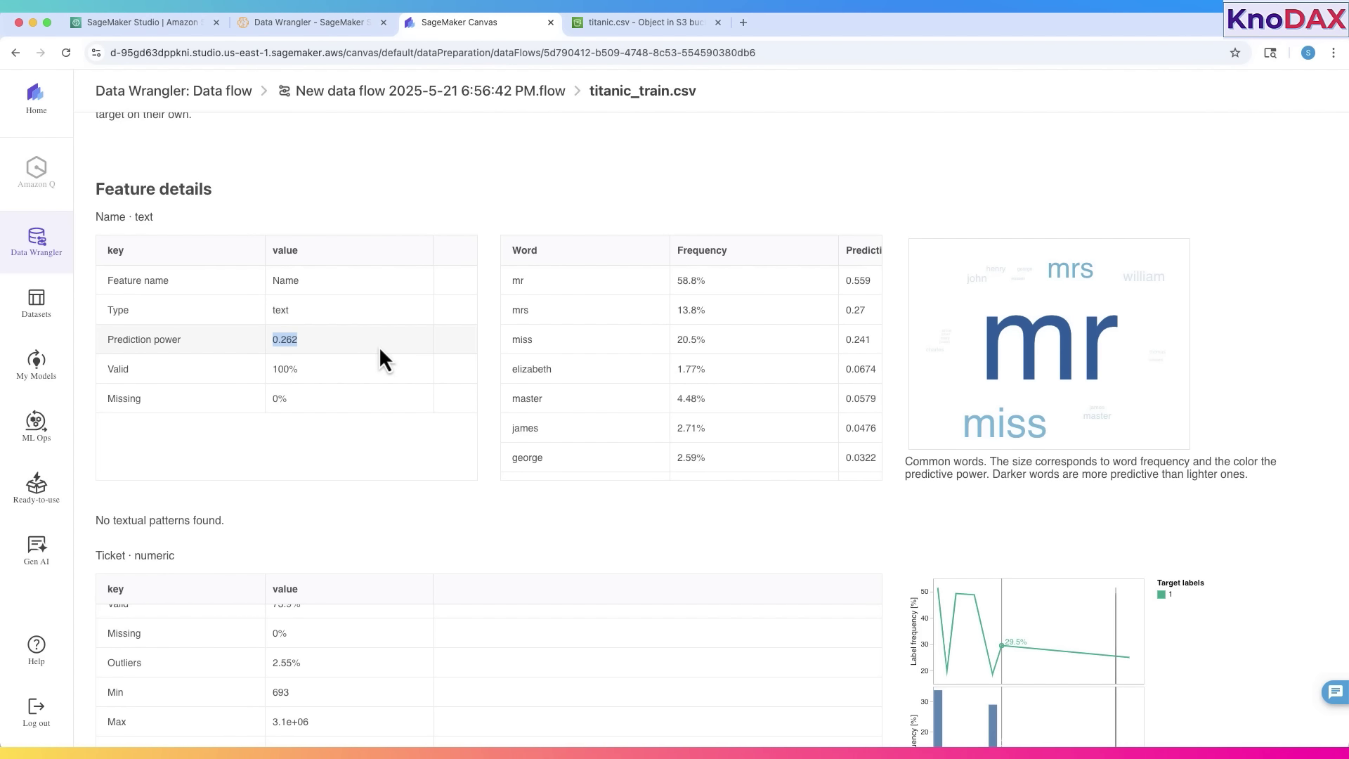
{"action": "double_click", "coordinate": [521, 310]}
{"action": "double_click", "coordinate": [523, 339]}
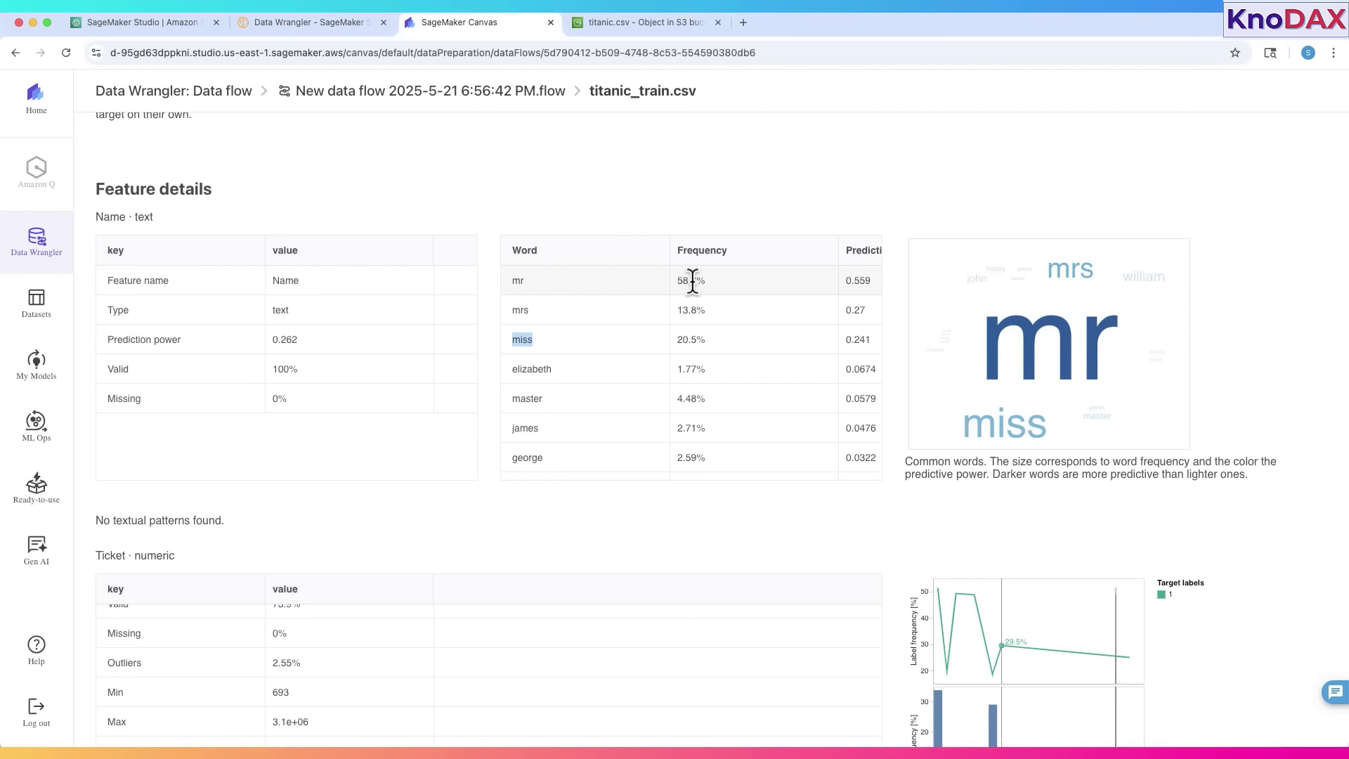
{"action": "left_click_drag", "start_coordinate": [678, 280], "coordinate": [715, 279]}
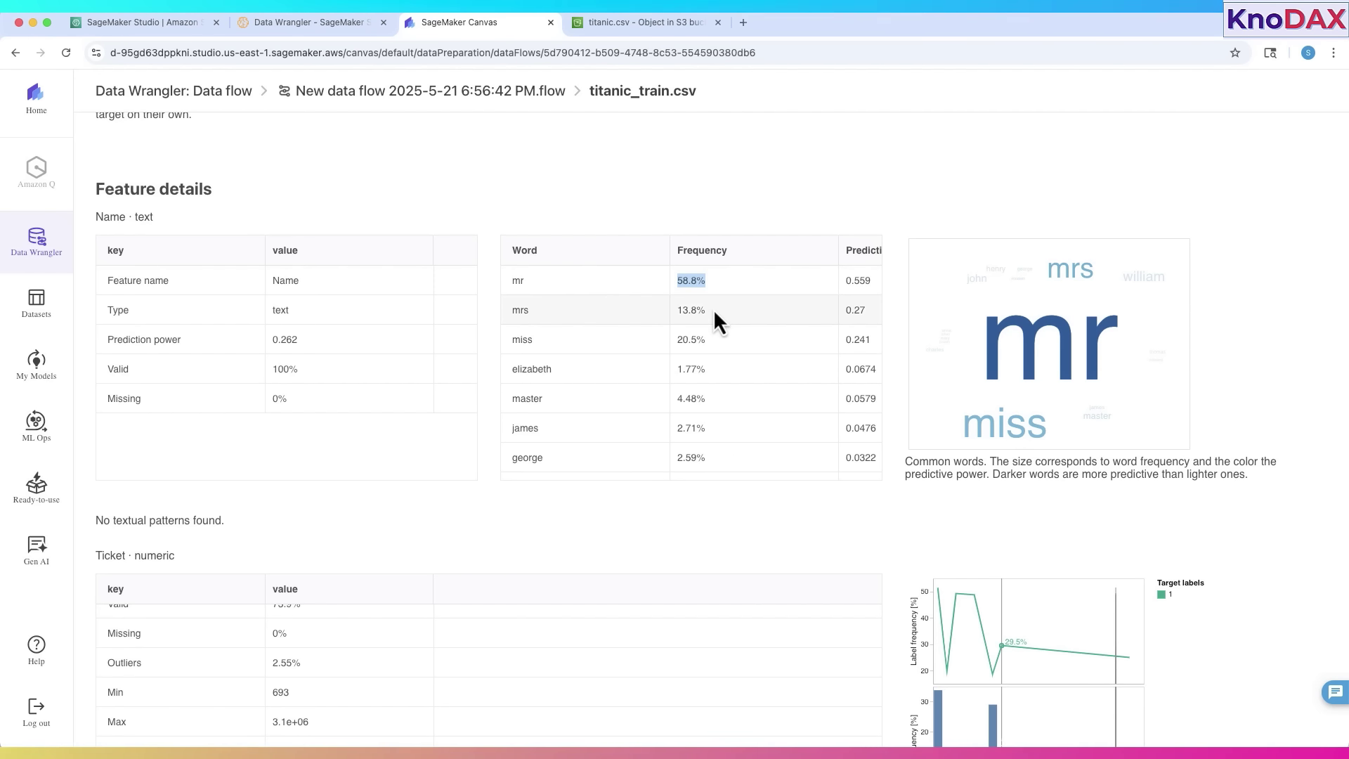
{"action": "left_click", "coordinate": [714, 310]}
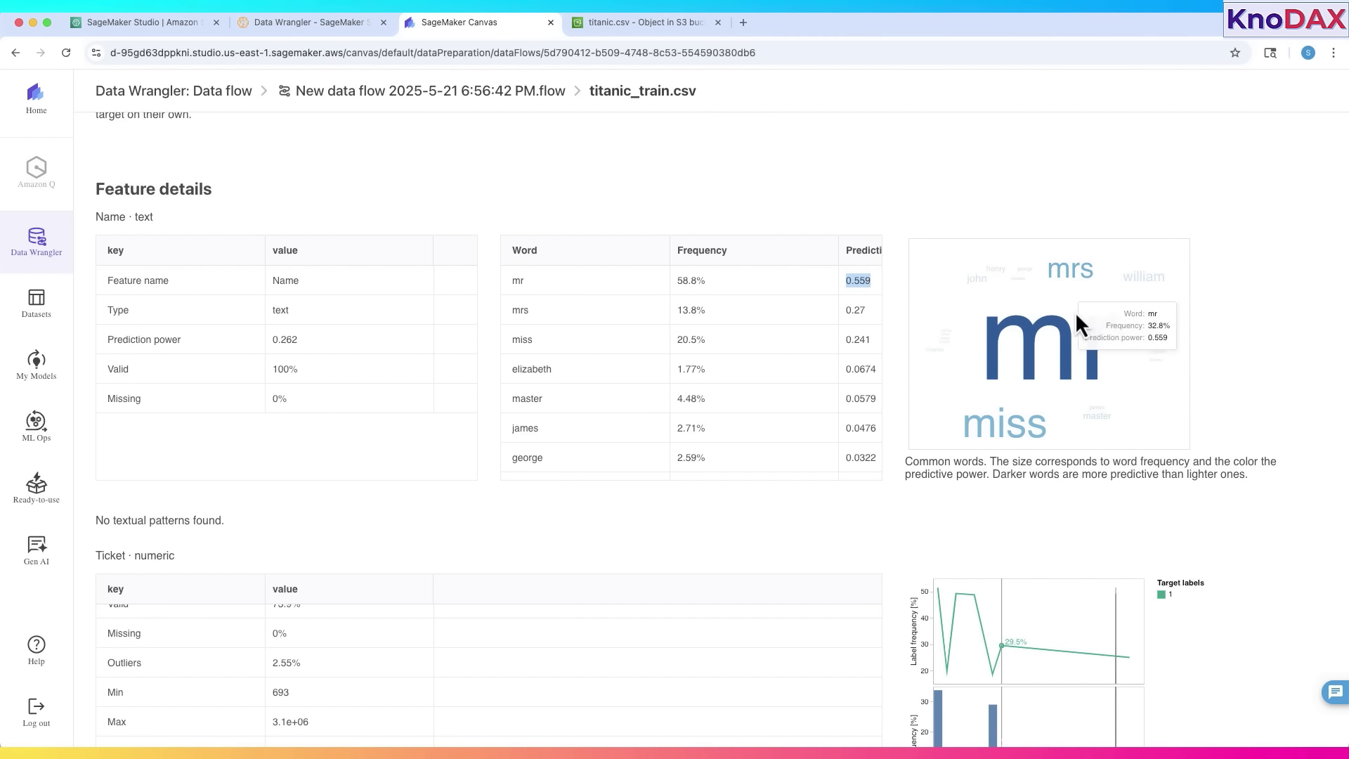
{"action": "mouse_move", "coordinate": [1080, 337]}
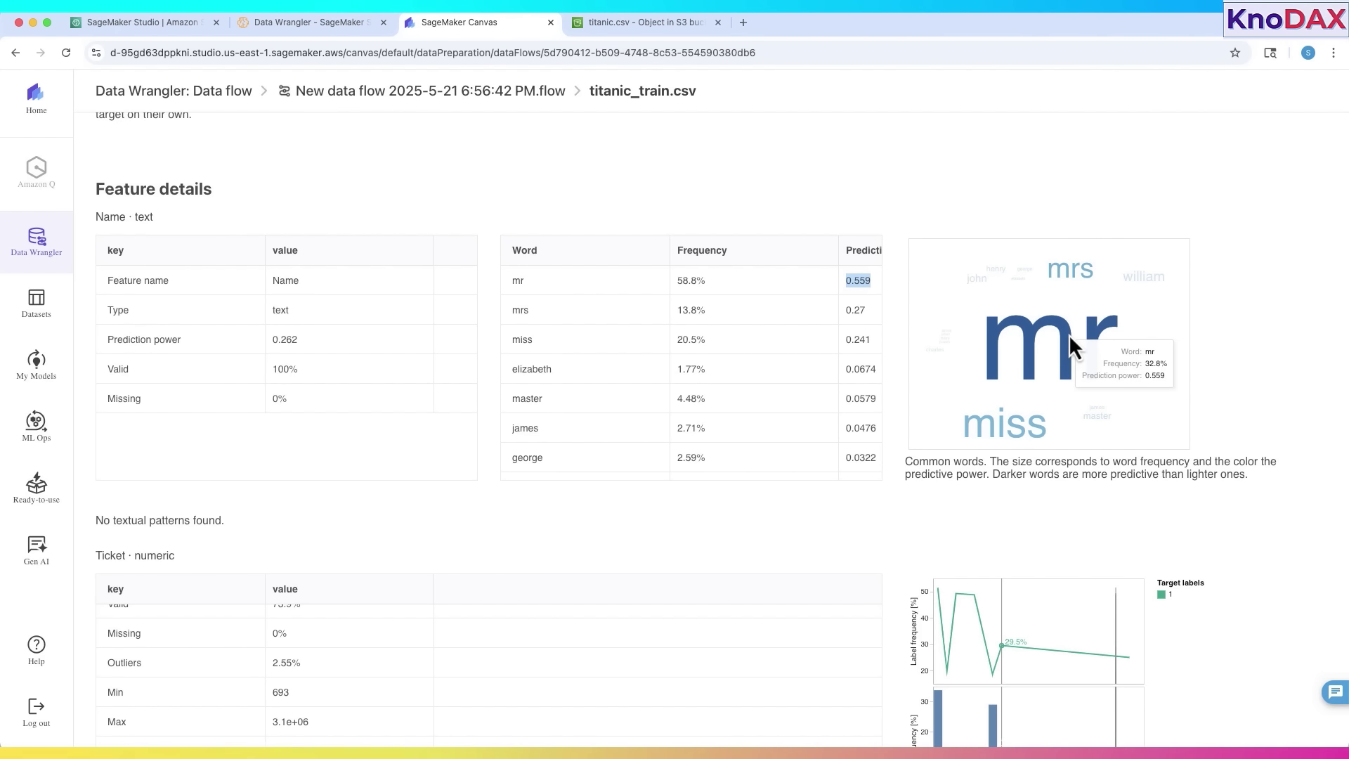
- Examine the Ticket feature's statistics from missing values and outliers through skew and kurtosis, along with its target distribution histogram
{"action": "scroll", "coordinate": [303, 322], "scroll_direction": "down", "scroll_amount": 5}
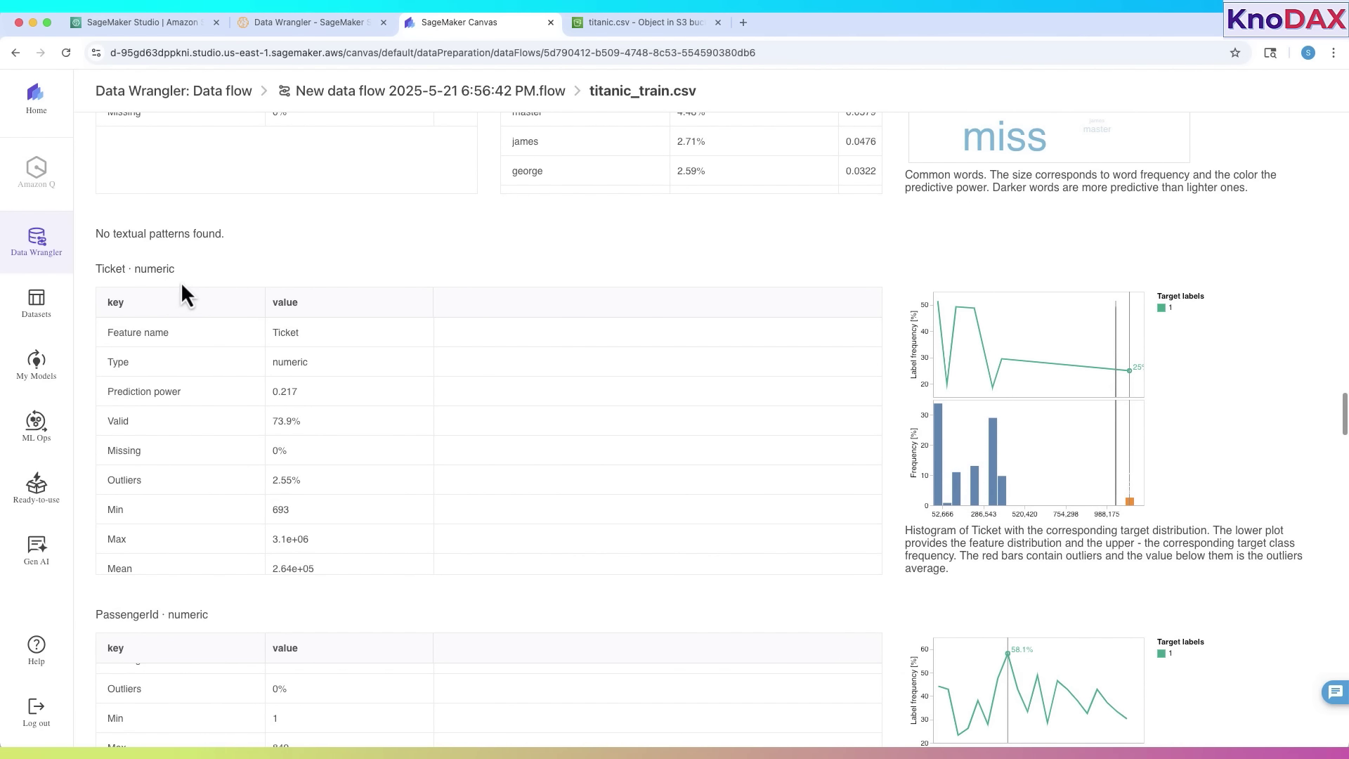
{"action": "double_click", "coordinate": [161, 271]}
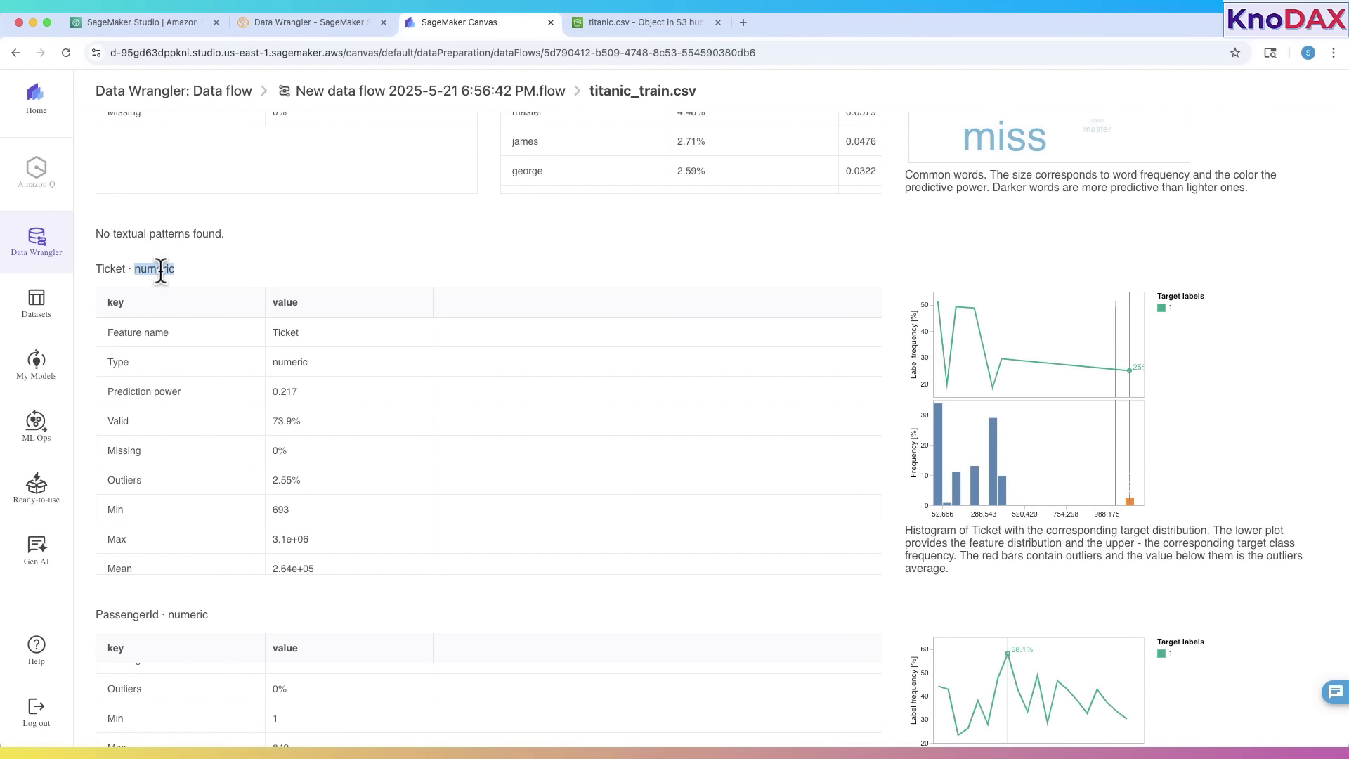
{"action": "left_click", "coordinate": [274, 452]}
{"action": "left_click_drag", "start_coordinate": [274, 452], "coordinate": [310, 480]}
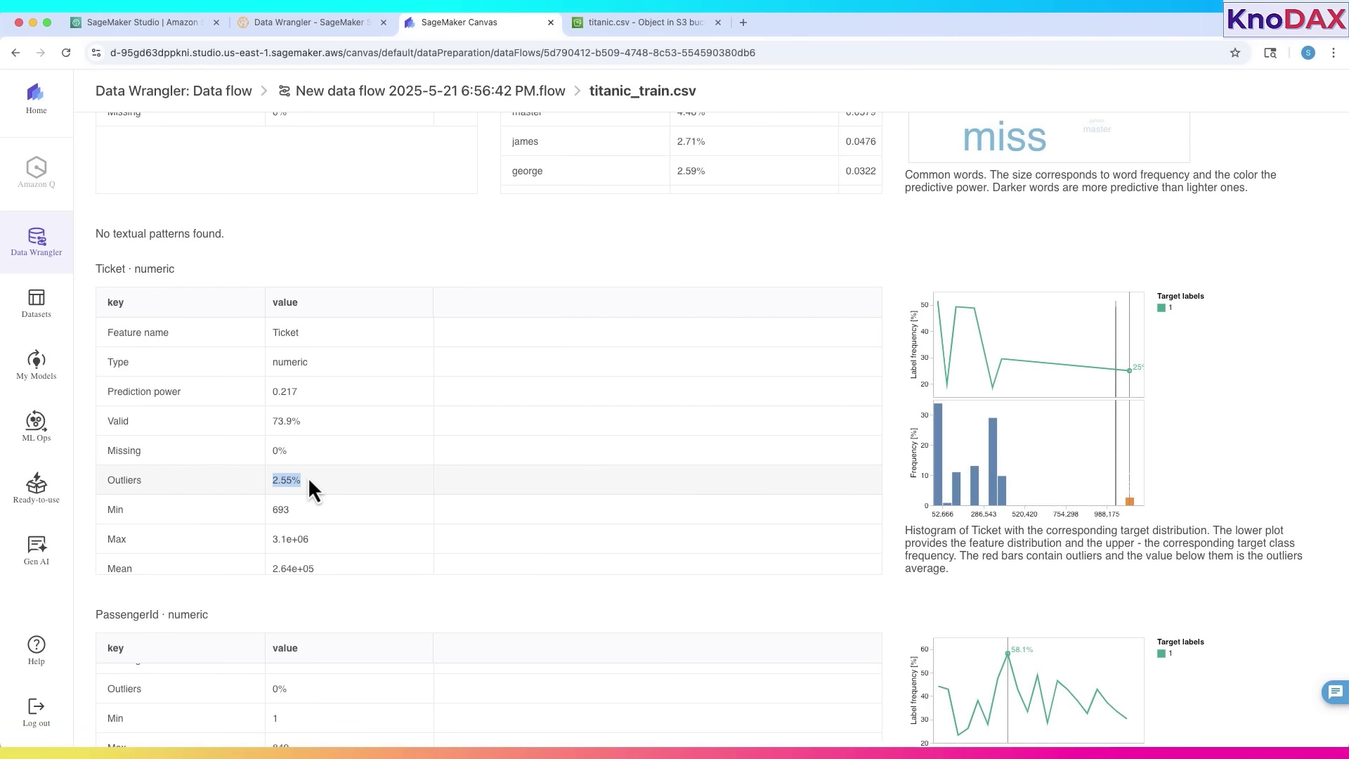
{"action": "double_click", "coordinate": [281, 509]}
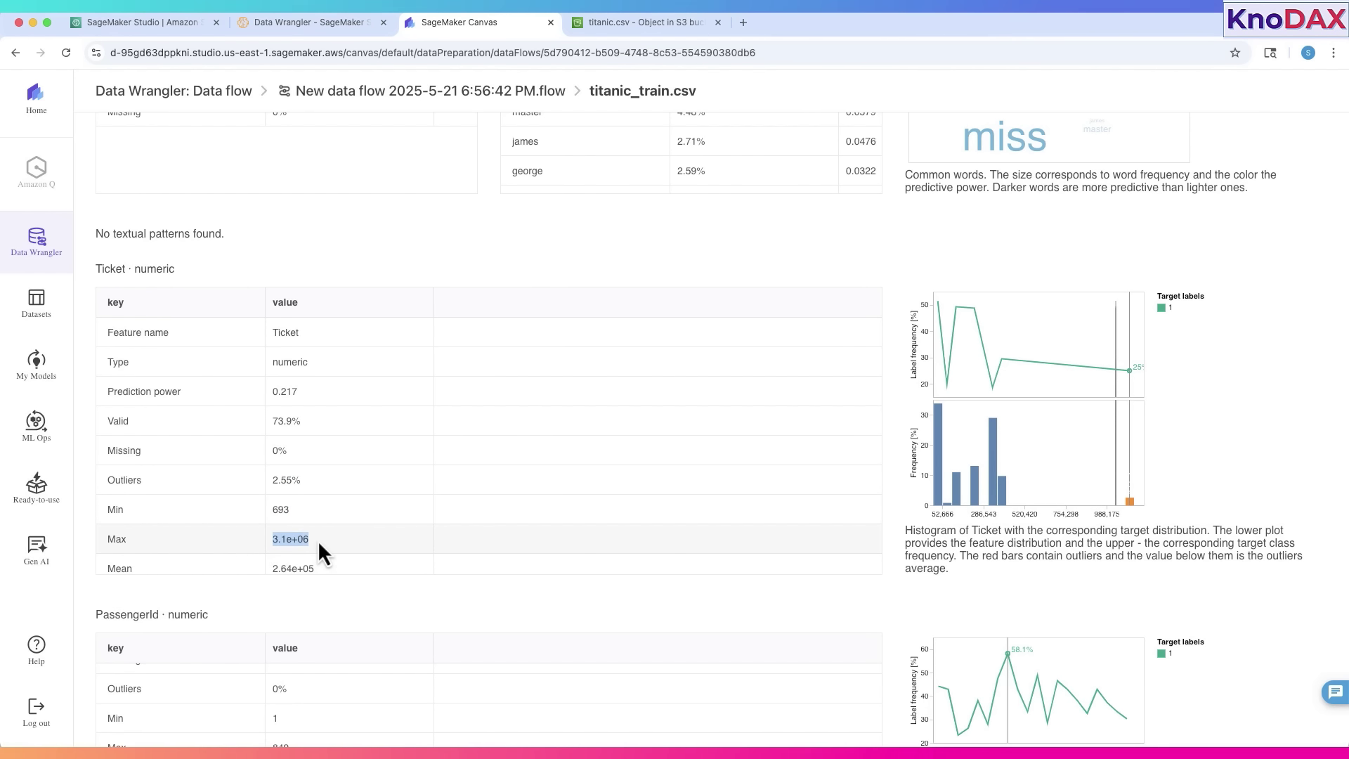
{"action": "scroll", "coordinate": [318, 540], "scroll_direction": "down", "scroll_amount": 3}
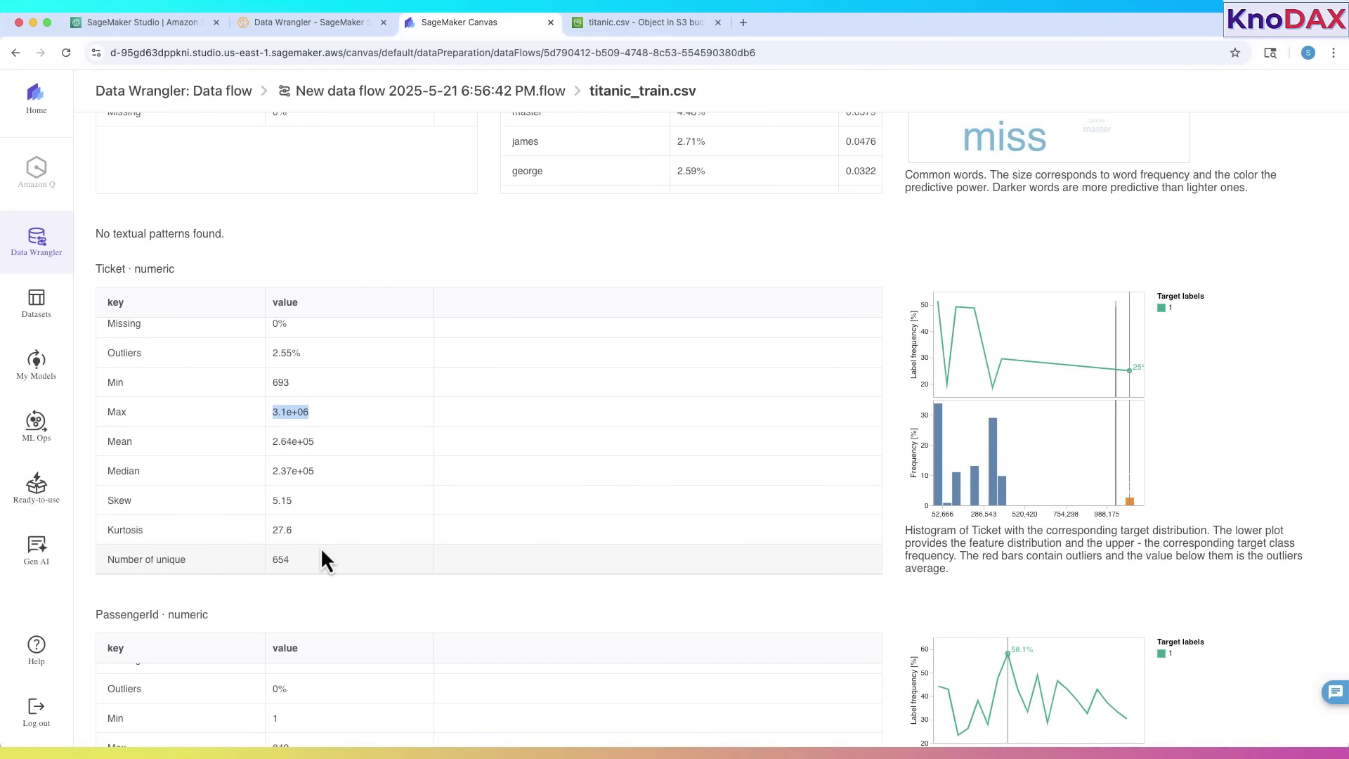
{"action": "scroll", "coordinate": [325, 538], "scroll_direction": "up", "scroll_amount": 1}
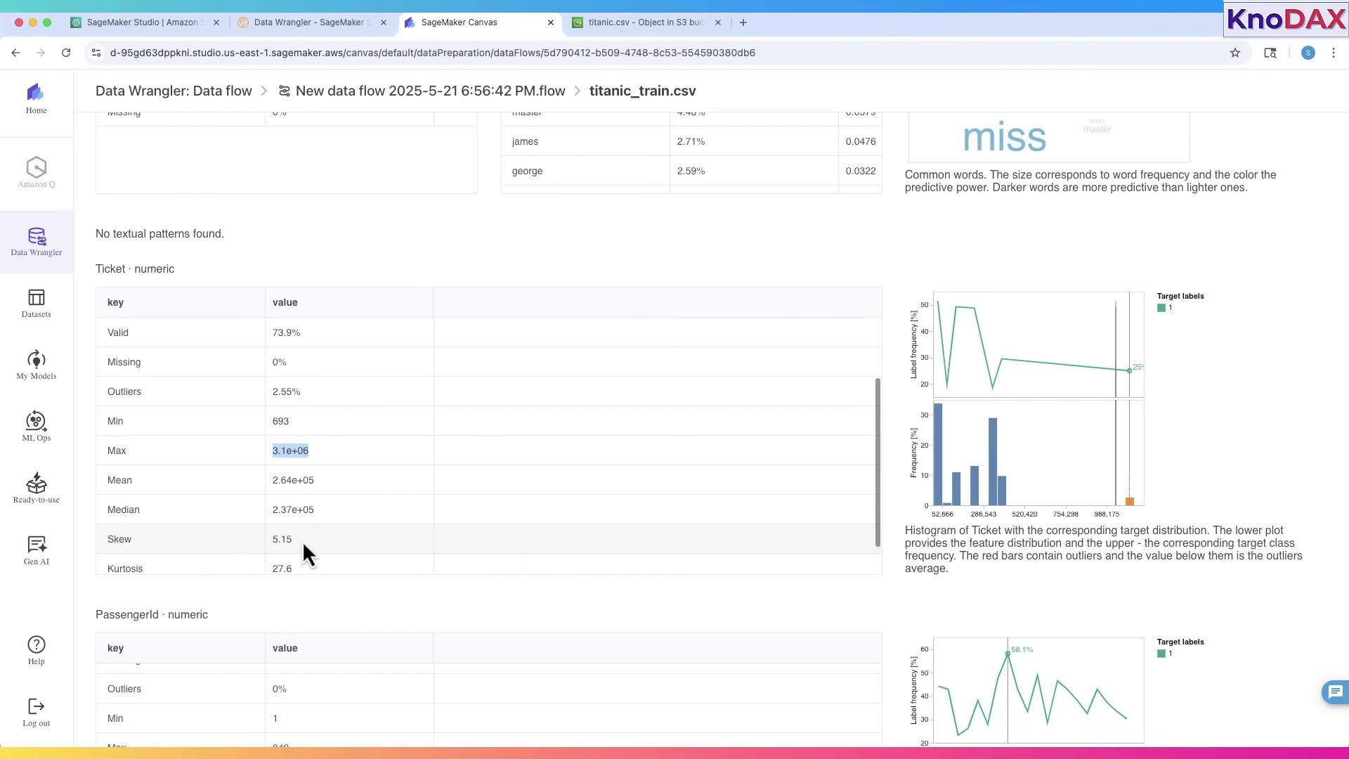
{"action": "scroll", "coordinate": [308, 541], "scroll_direction": "down", "scroll_amount": 1}
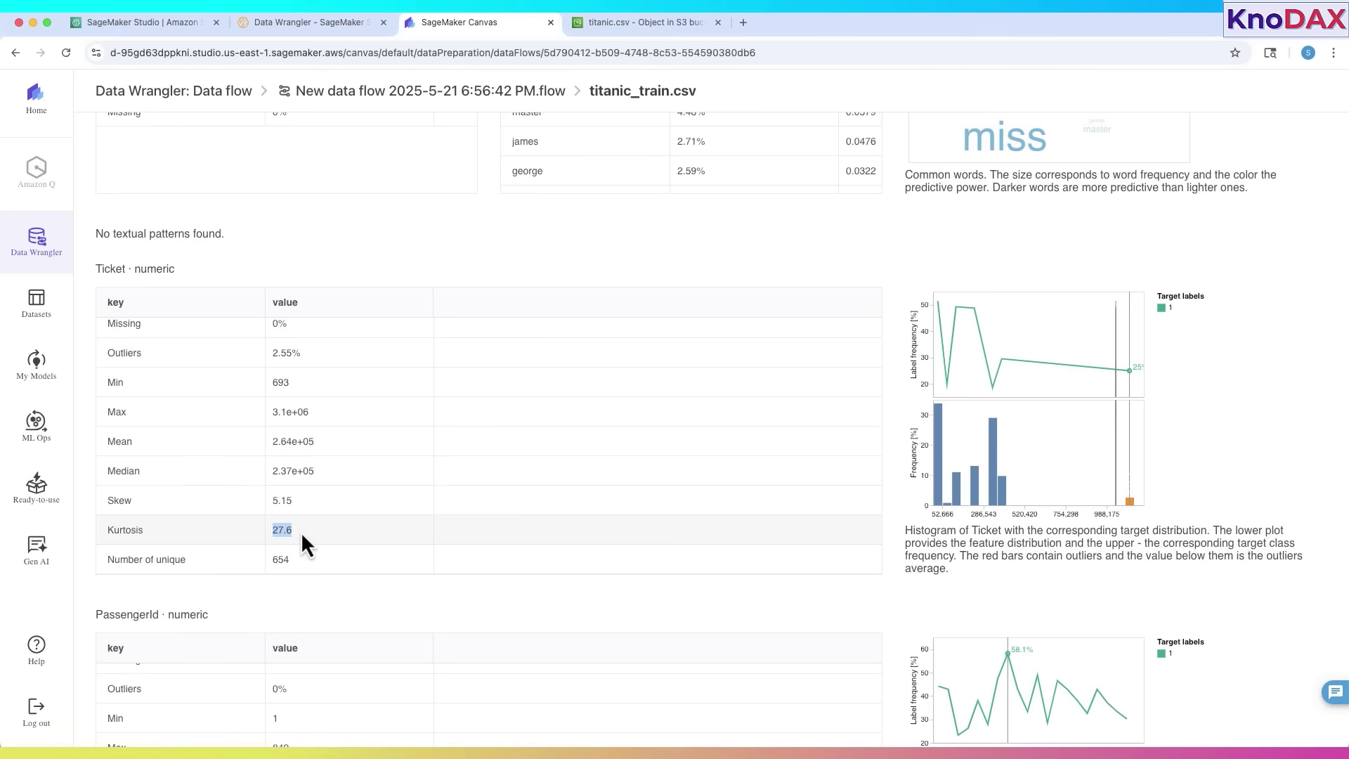
{"action": "scroll", "coordinate": [421, 527], "scroll_direction": "down", "scroll_amount": 1}
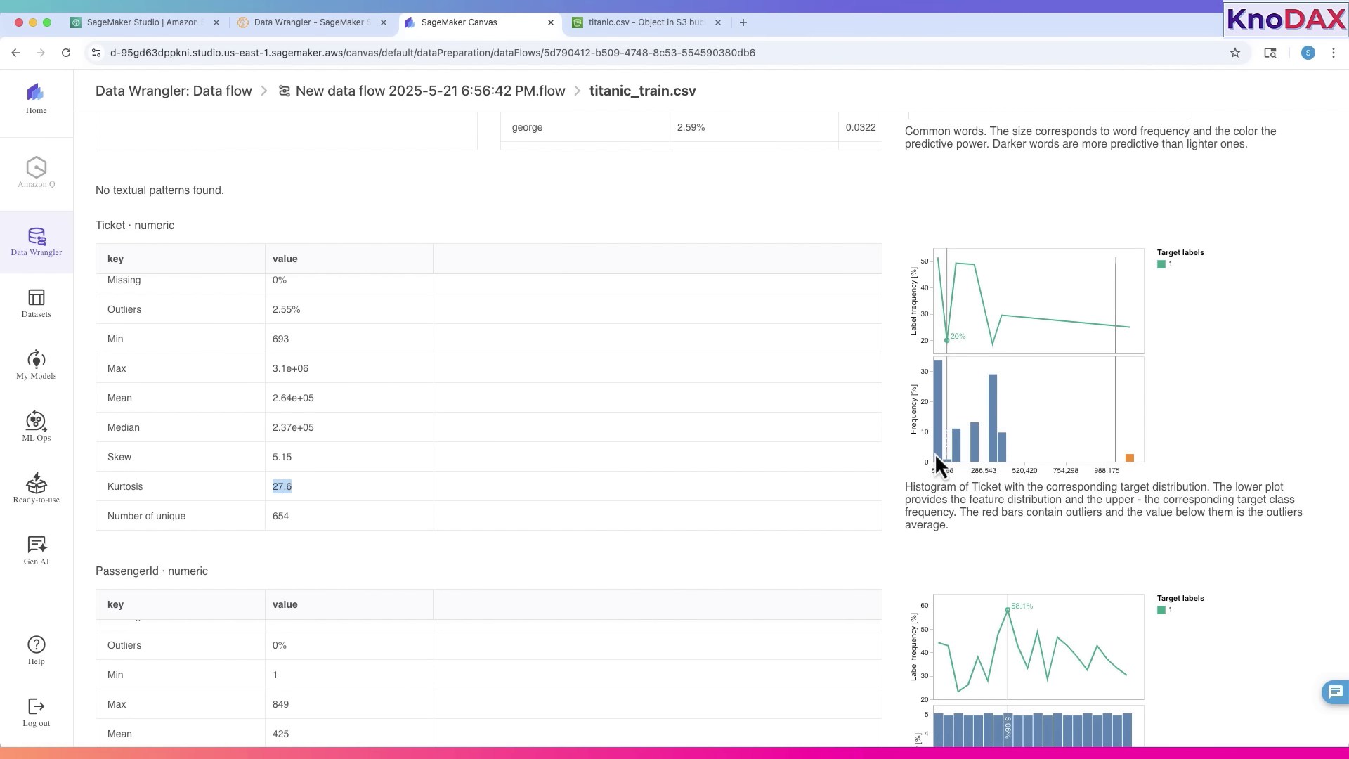
- Check the PassengerId feature's prediction power, summary statistics and histogram with the corresponding target distribution
{"action": "scroll", "coordinate": [485, 307], "scroll_direction": "down", "scroll_amount": 5}
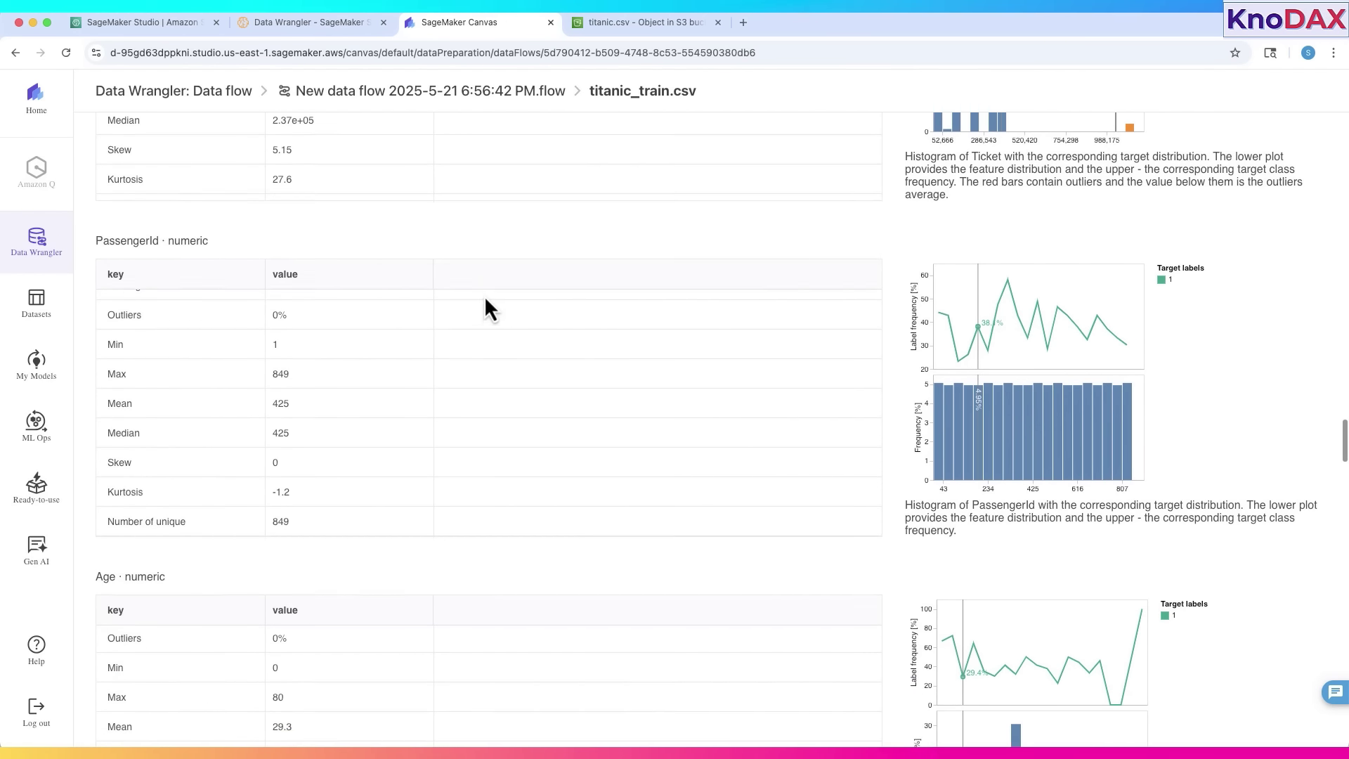
{"action": "scroll", "coordinate": [356, 322], "scroll_direction": "up", "scroll_amount": 3}
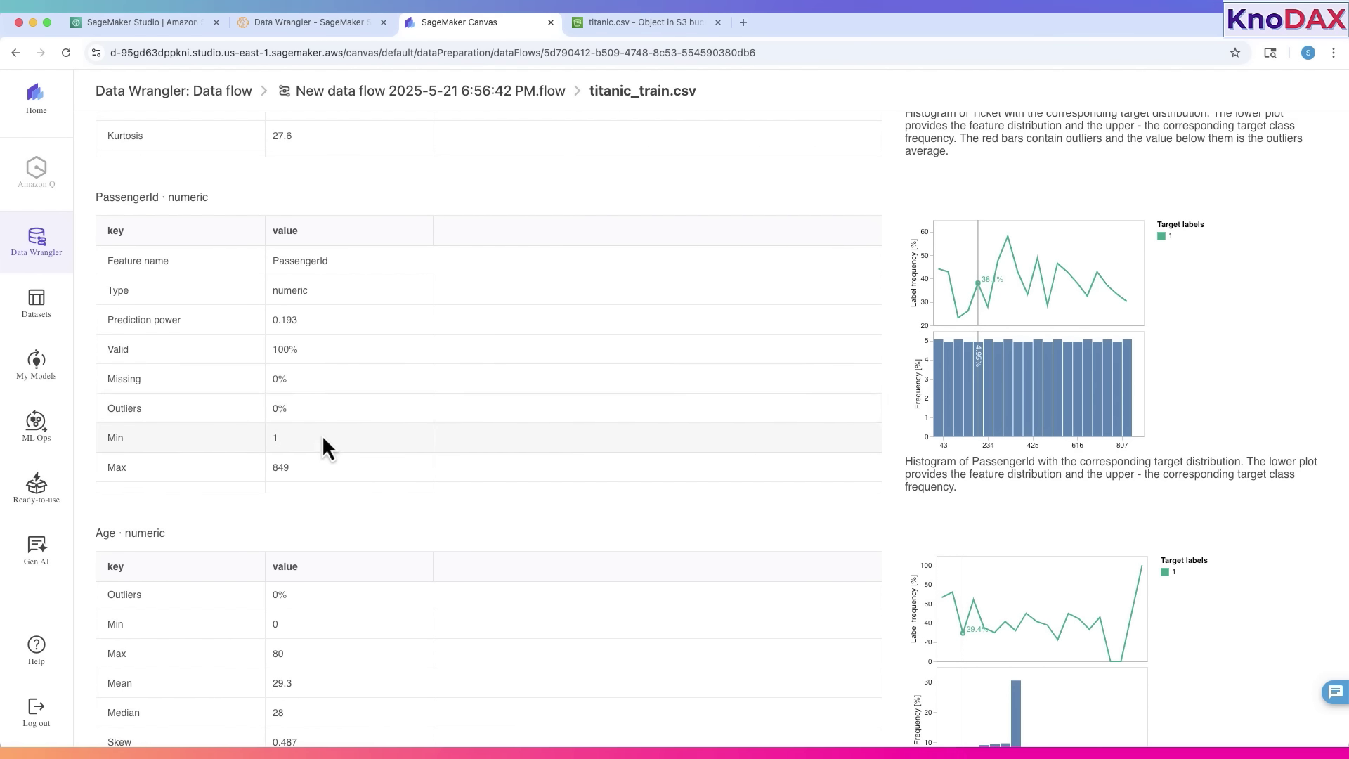
{"action": "scroll", "coordinate": [321, 433], "scroll_direction": "down", "scroll_amount": 3}
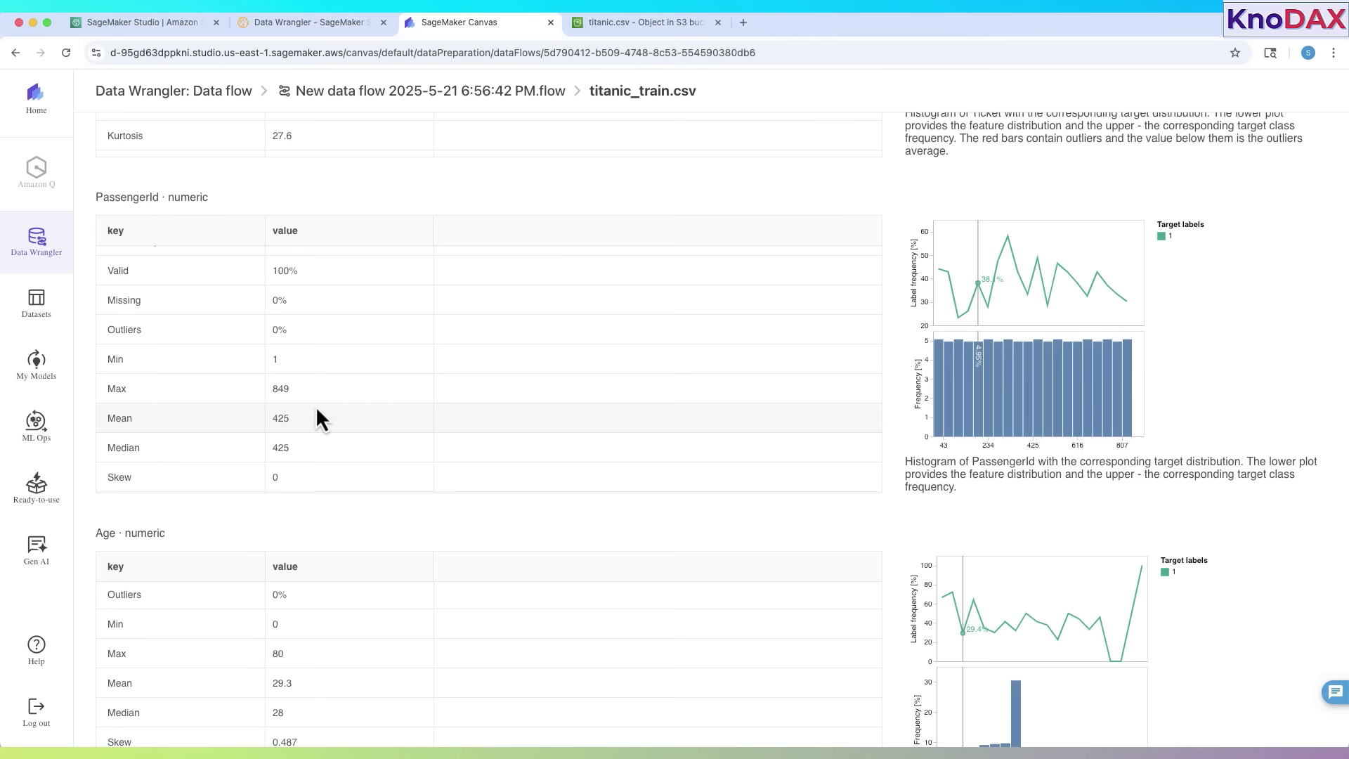
{"action": "scroll", "coordinate": [318, 419], "scroll_direction": "down", "scroll_amount": 2}
{"action": "scroll", "coordinate": [317, 419], "scroll_direction": "up", "scroll_amount": 3}
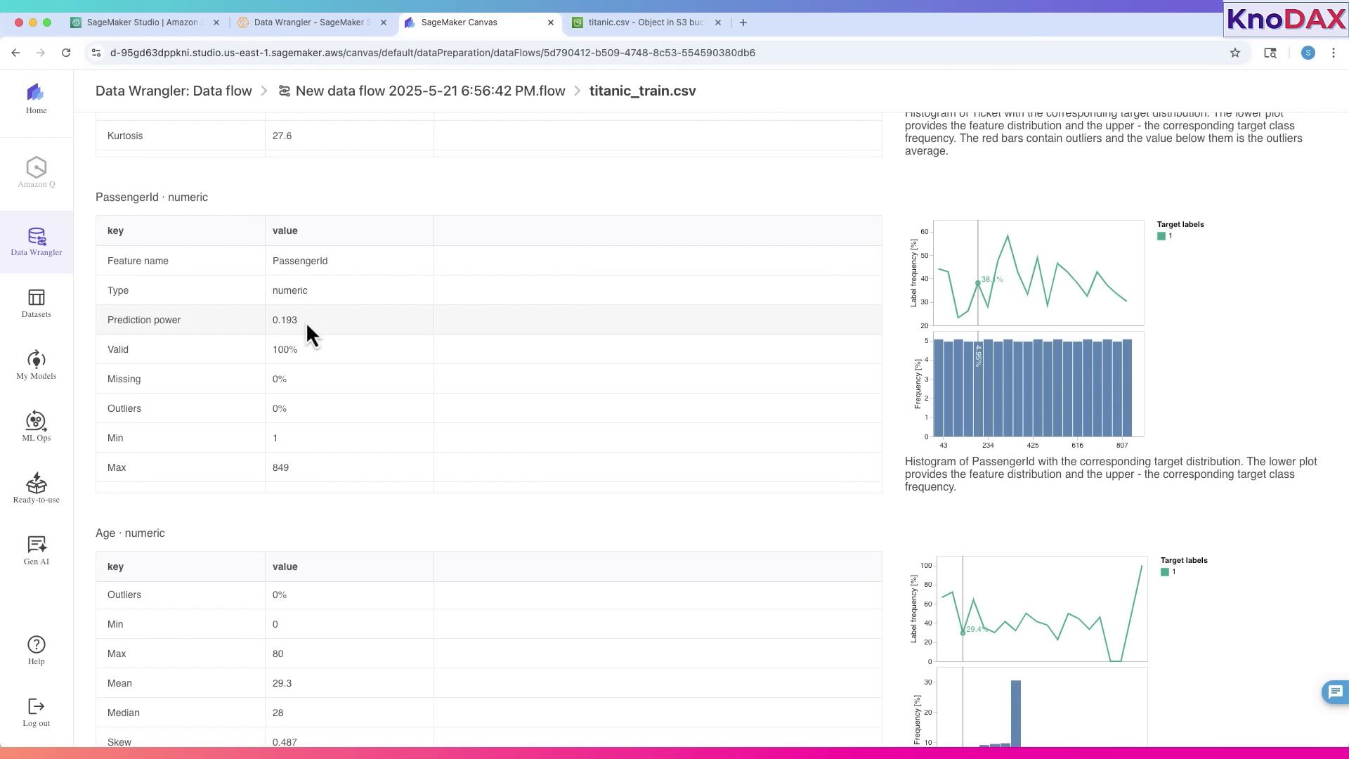
{"action": "scroll", "coordinate": [315, 388], "scroll_direction": "down", "scroll_amount": 3}
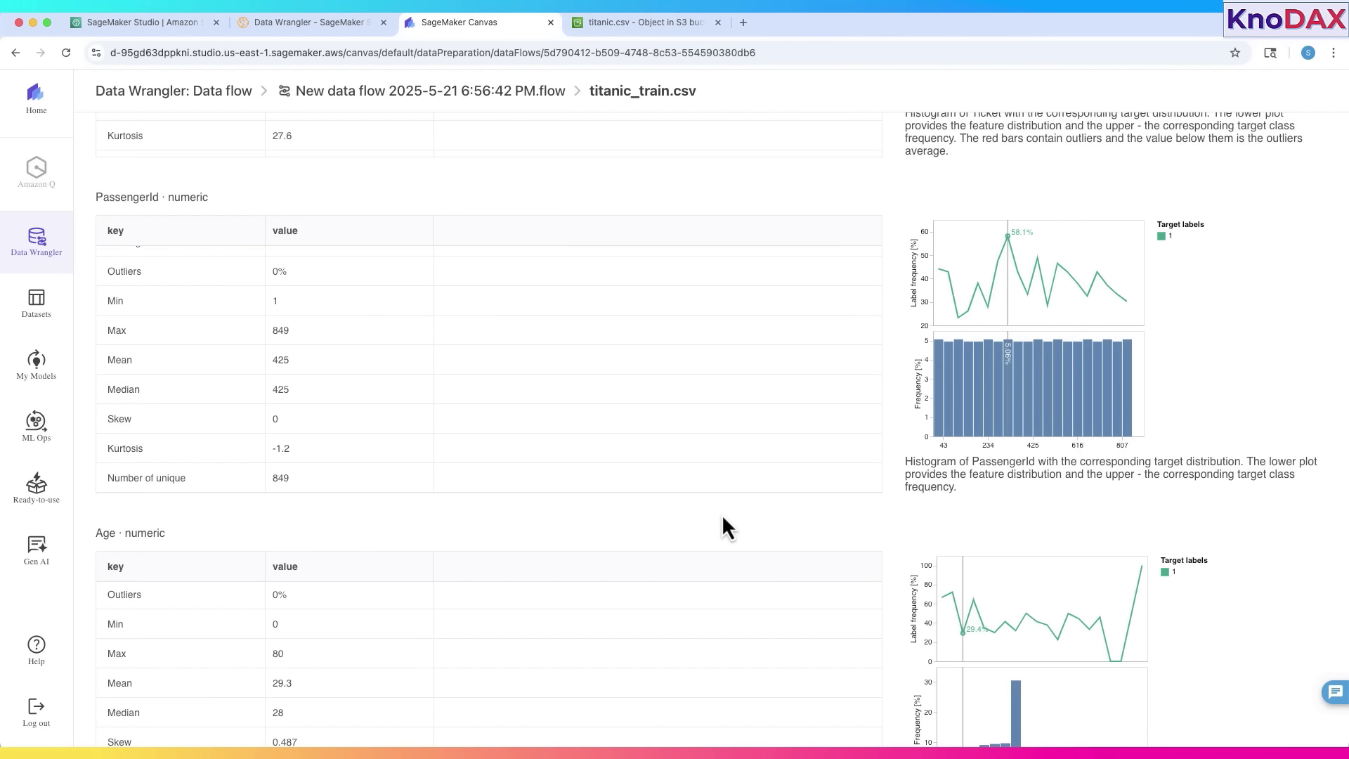
- Examine the Age feature's statistics from prediction power and validity through skew, along with its target distribution histogram
{"action": "scroll", "coordinate": [809, 524], "scroll_direction": "down", "scroll_amount": 4}
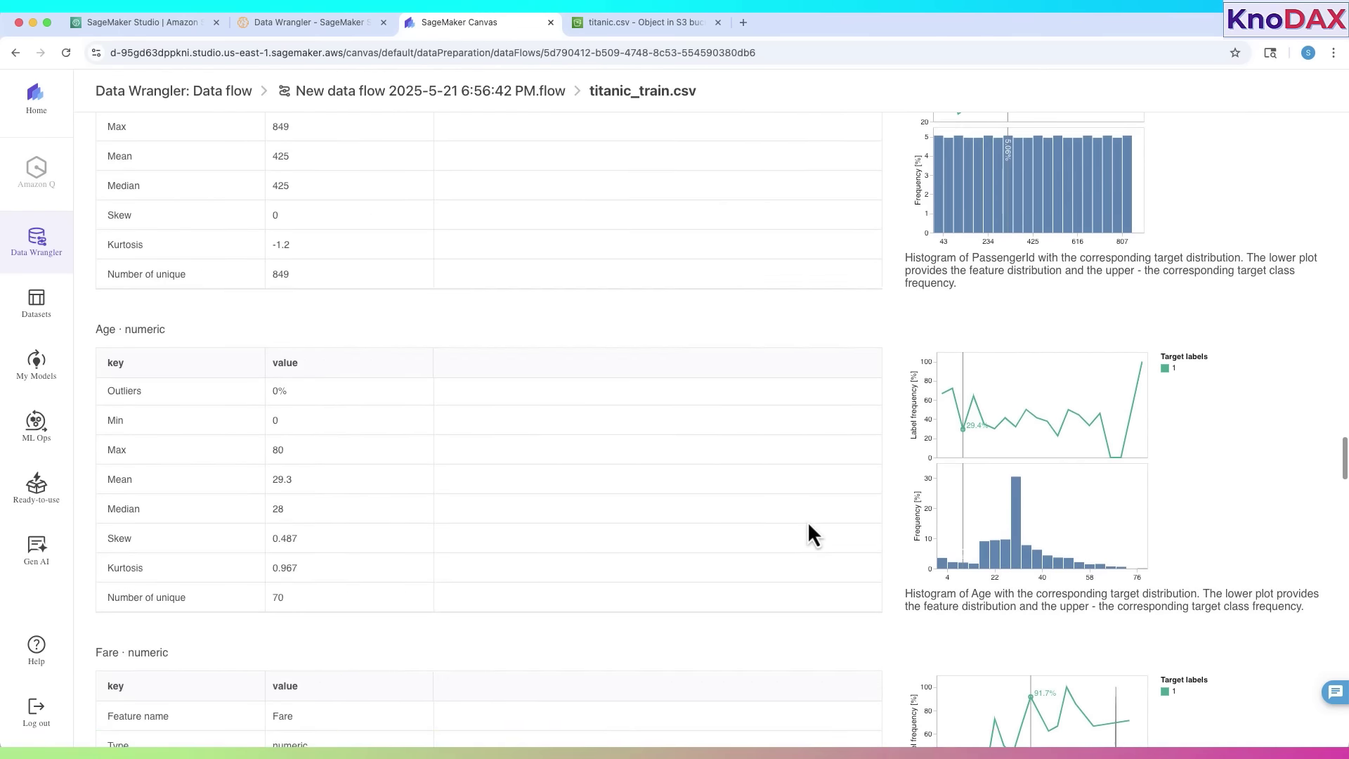
{"action": "scroll", "coordinate": [459, 374], "scroll_direction": "up", "scroll_amount": 5}
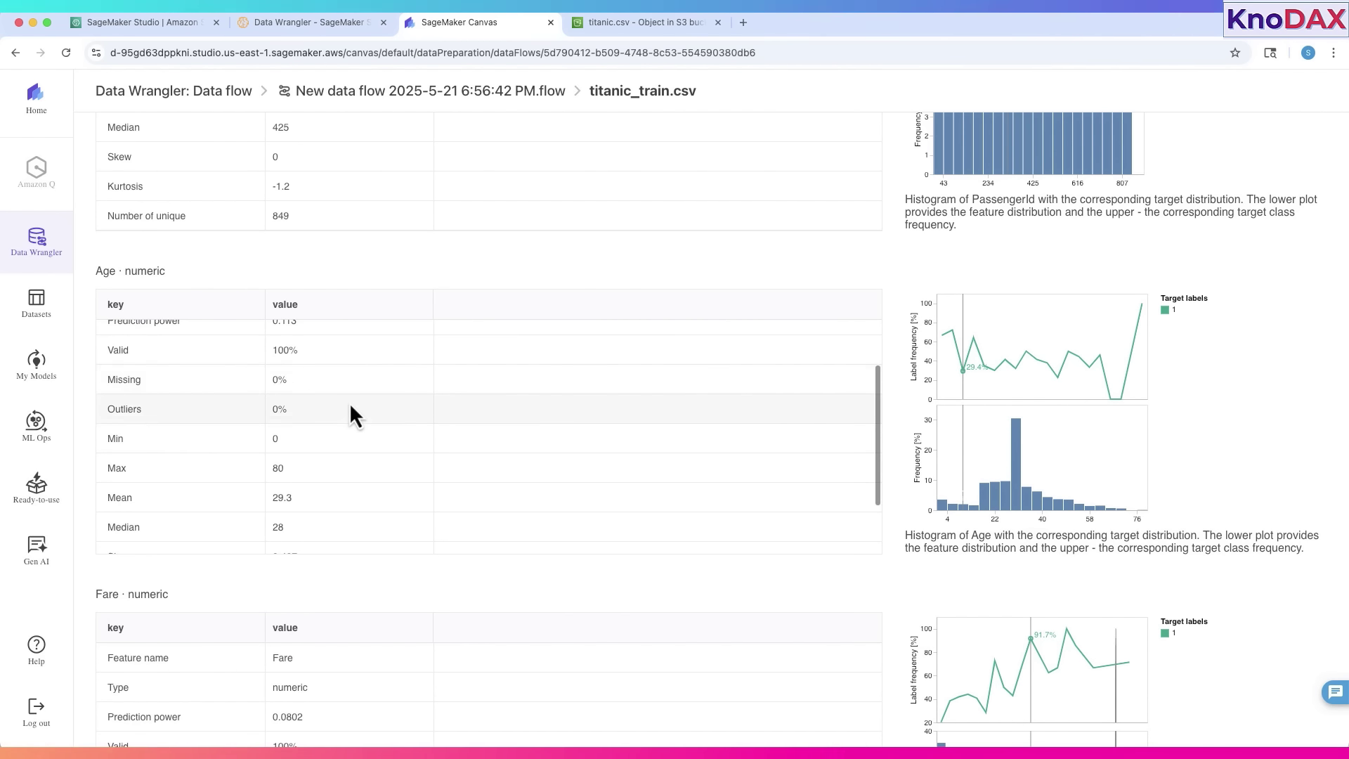
{"action": "scroll", "coordinate": [351, 415], "scroll_direction": "up", "scroll_amount": 1}
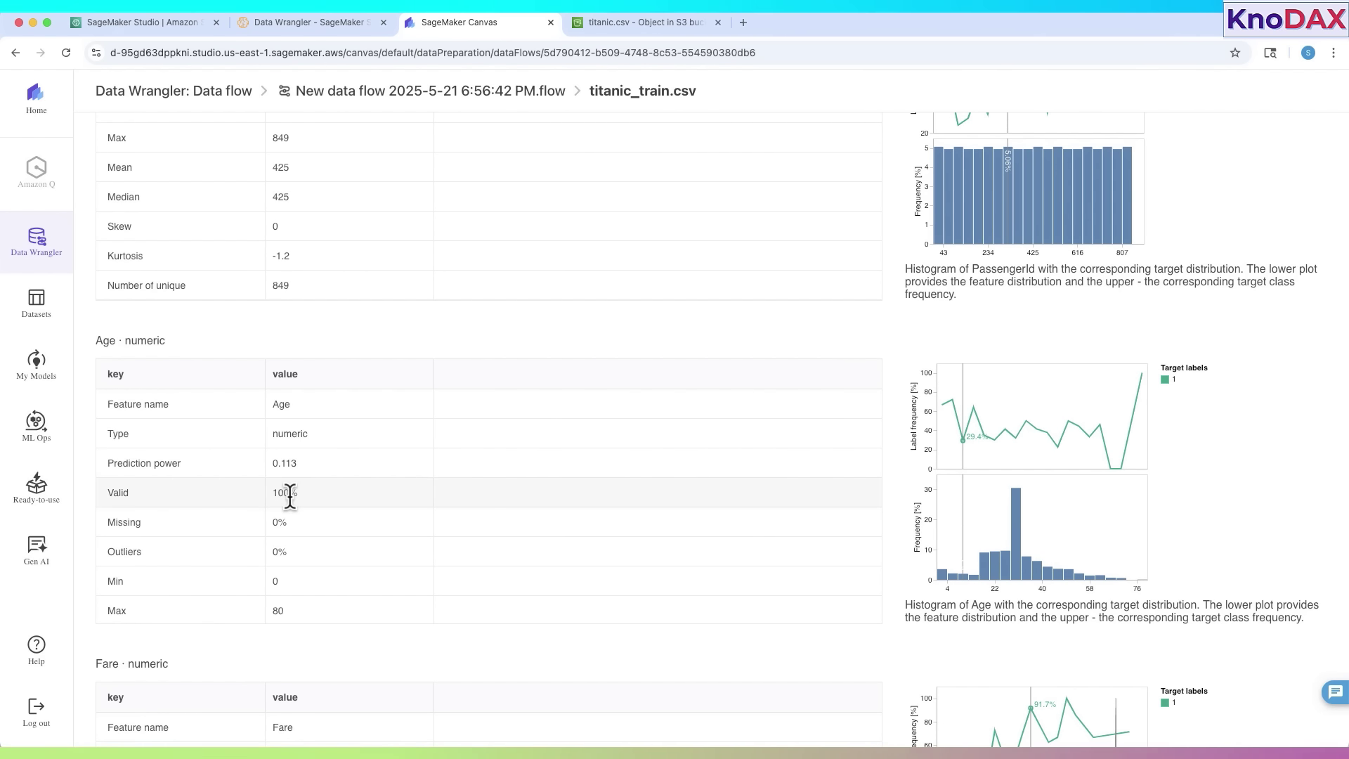
{"action": "scroll", "coordinate": [293, 560], "scroll_direction": "down", "scroll_amount": 3}
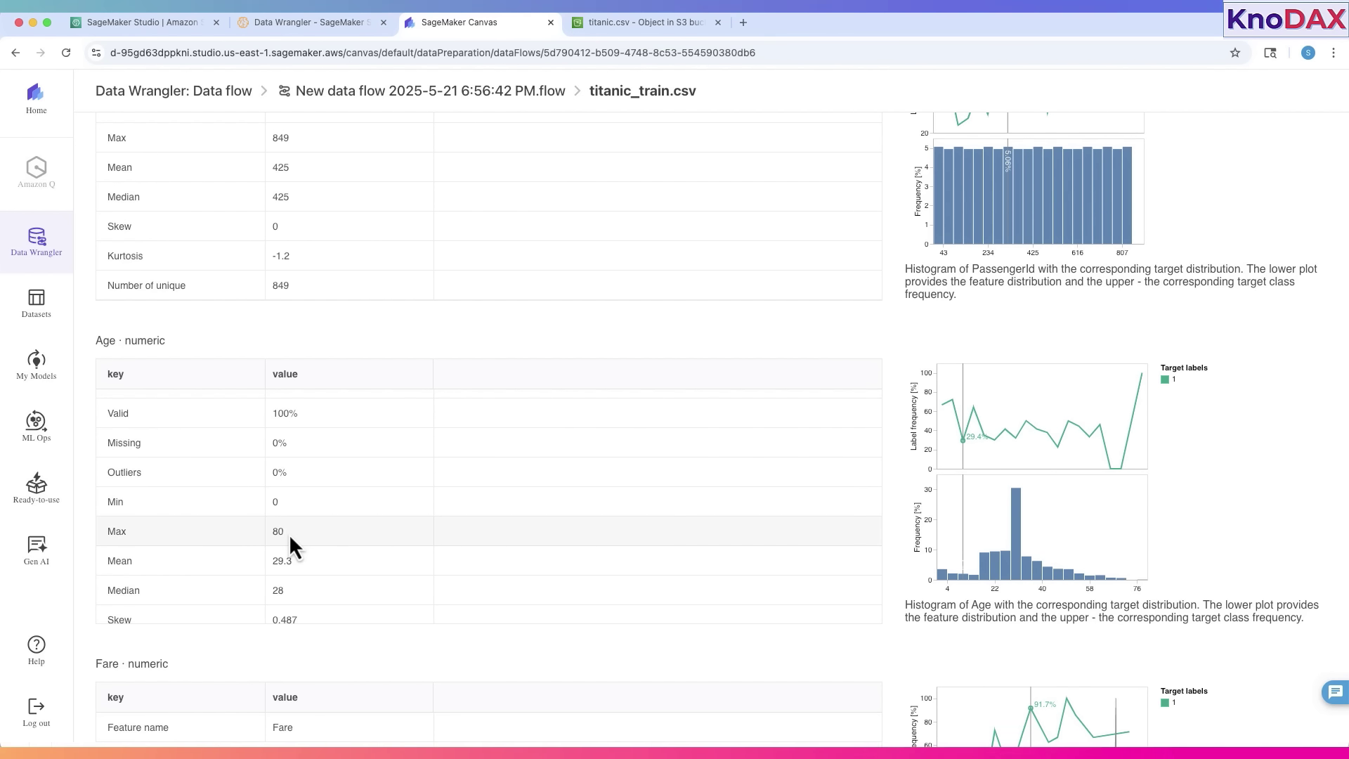
{"action": "scroll", "coordinate": [295, 561], "scroll_direction": "up", "scroll_amount": 3}
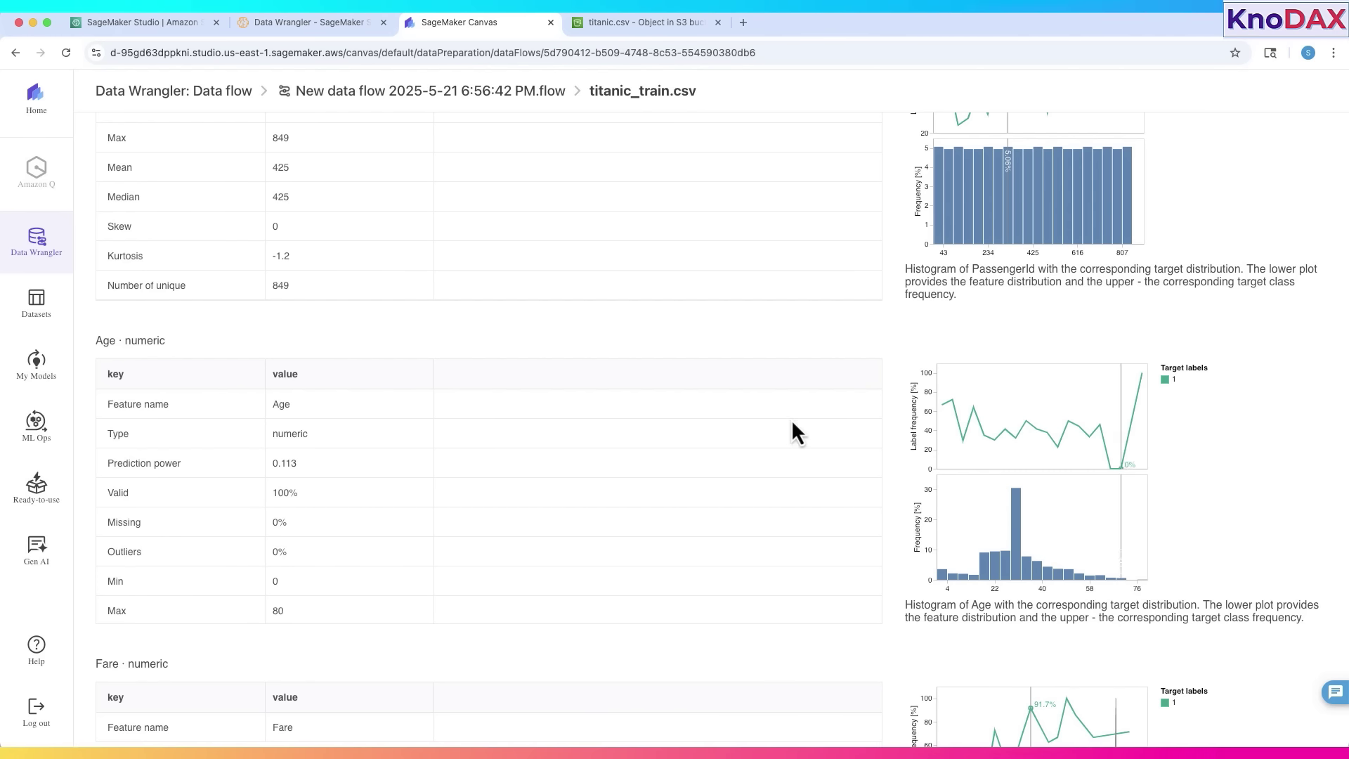
- Review the Fare feature's prediction power, outliers and summary statistics, and inspect its histogram and target label frequency plot
{"action": "scroll", "coordinate": [794, 429], "scroll_direction": "down", "scroll_amount": 10}
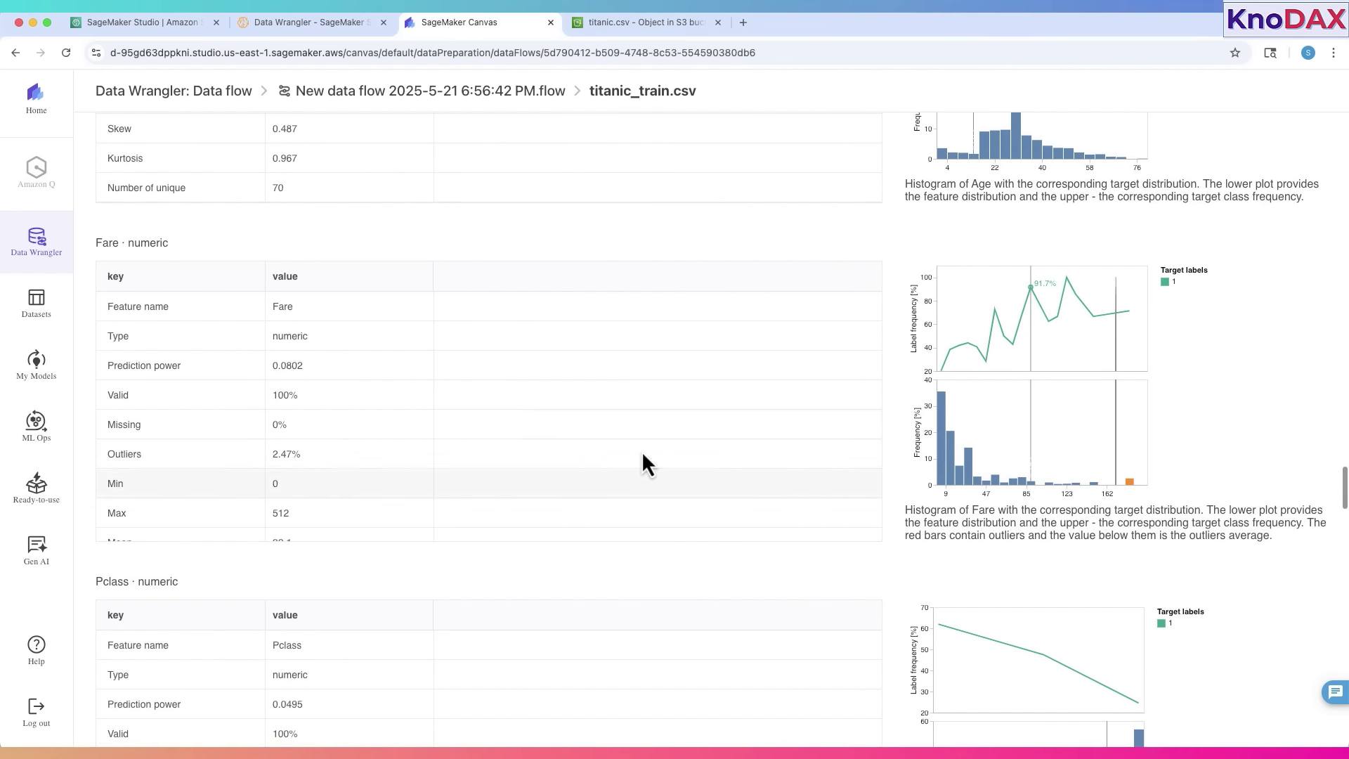
{"action": "scroll", "coordinate": [619, 457], "scroll_direction": "up", "scroll_amount": 2}
{"action": "scroll", "coordinate": [320, 260], "scroll_direction": "down", "scroll_amount": 4}
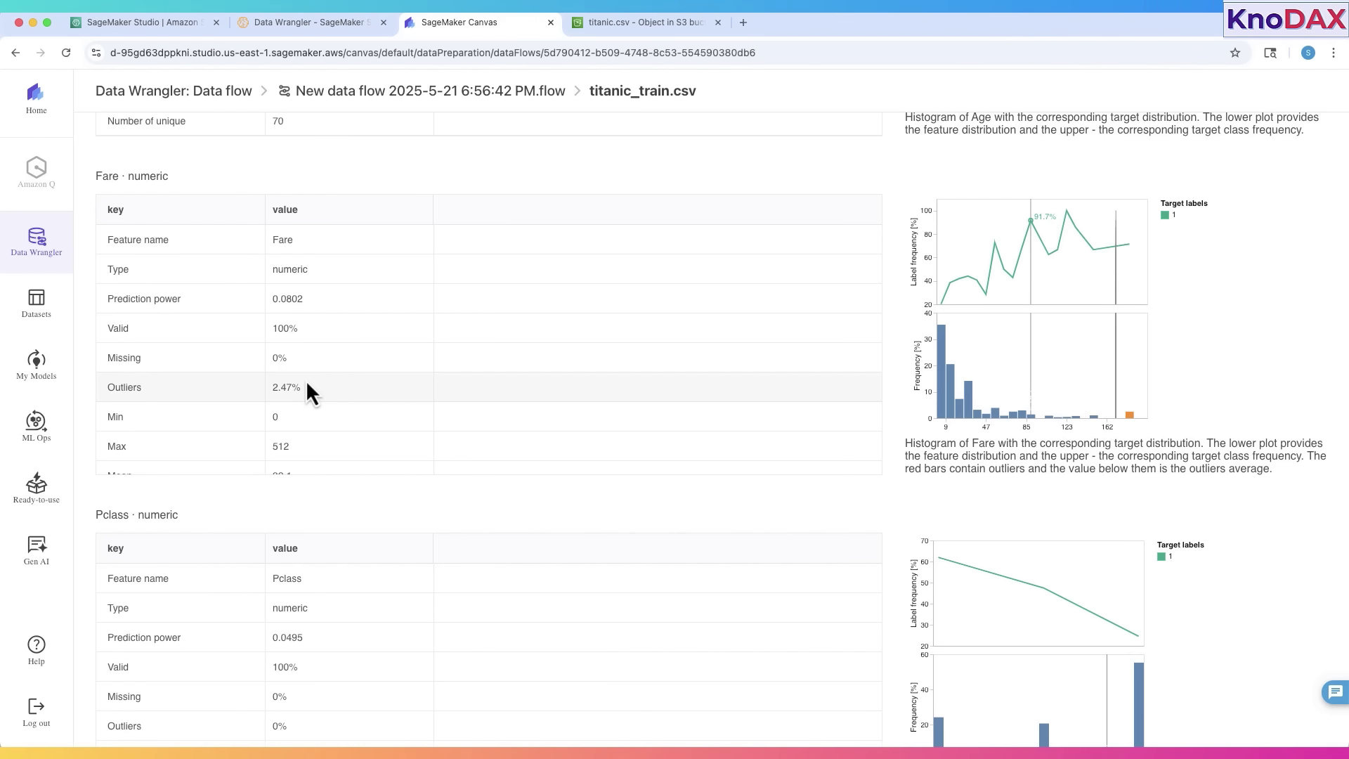
{"action": "scroll", "coordinate": [302, 411], "scroll_direction": "down", "scroll_amount": 4}
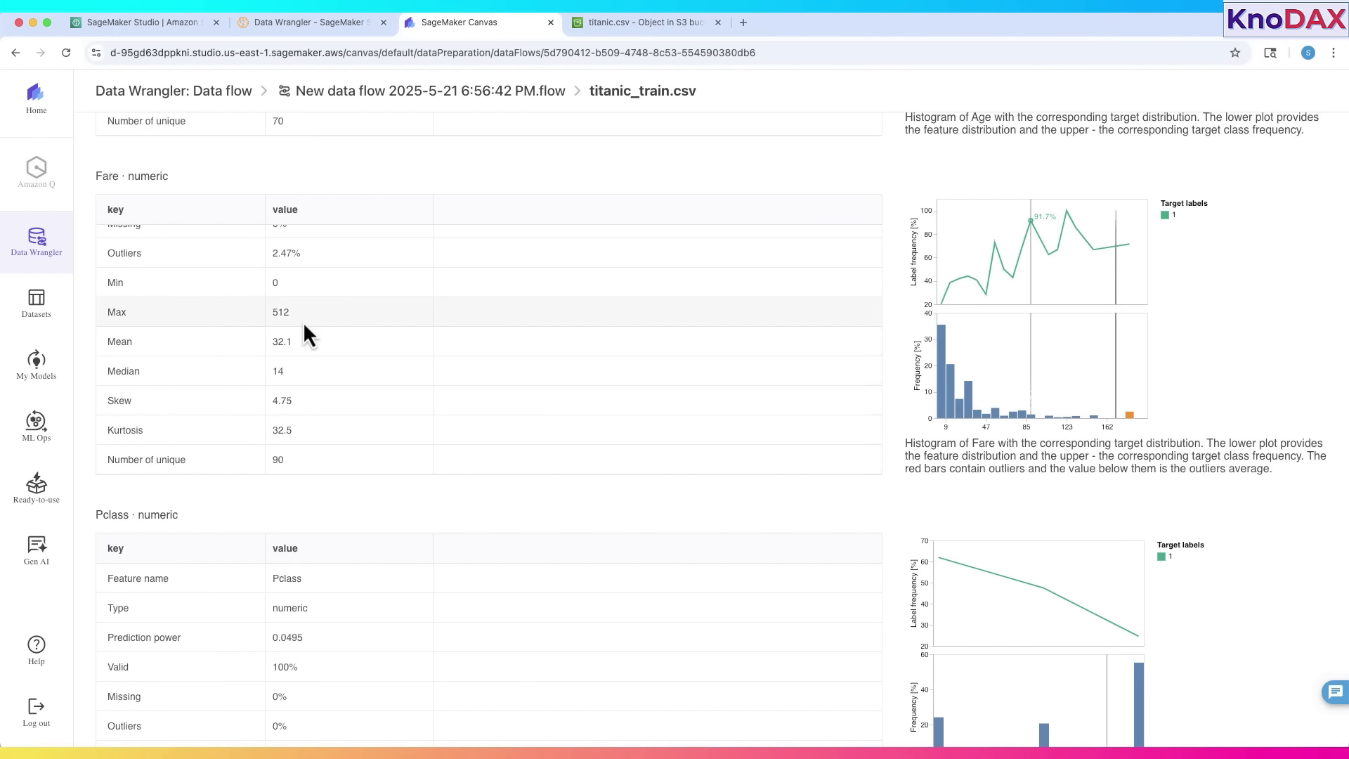
{"action": "scroll", "coordinate": [304, 325], "scroll_direction": "down", "scroll_amount": 1}
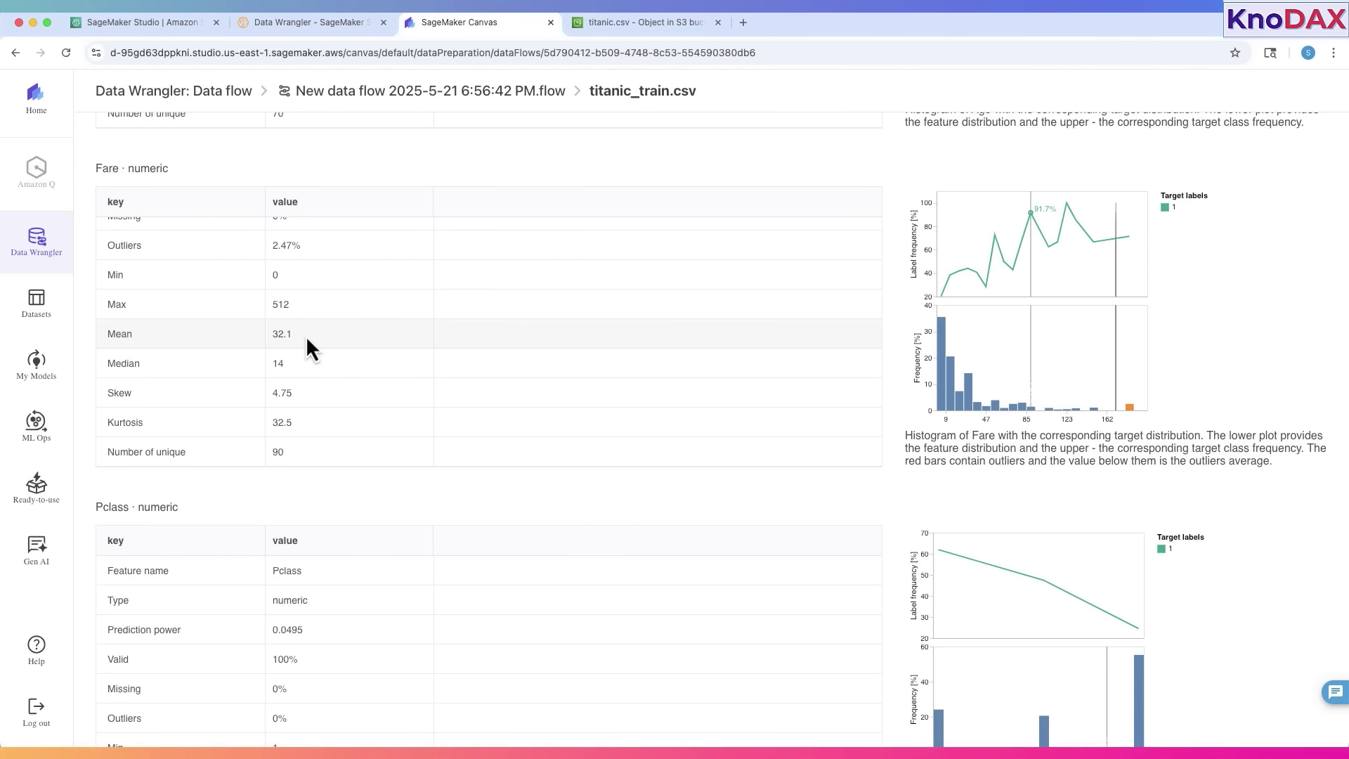
{"action": "scroll", "coordinate": [322, 461], "scroll_direction": "up", "scroll_amount": 4}
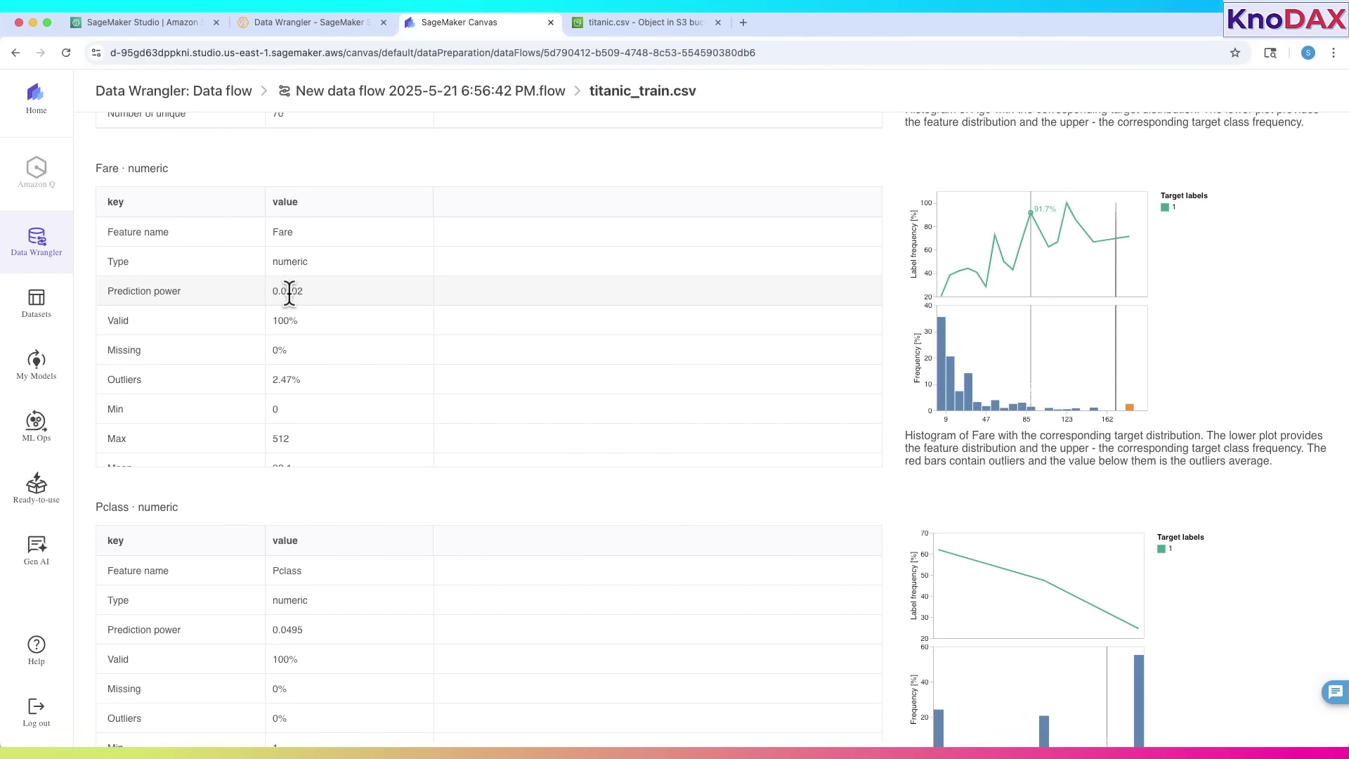
{"action": "mouse_move", "coordinate": [942, 360]}
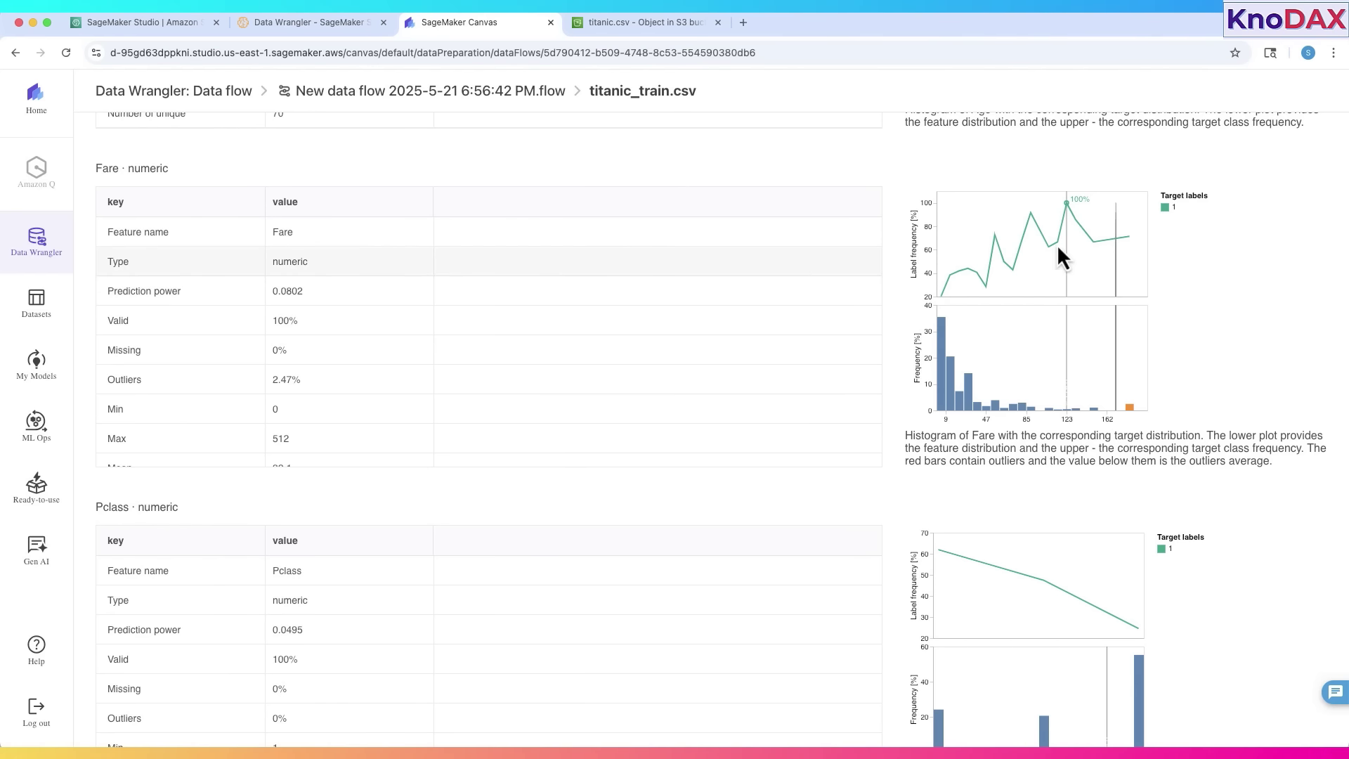
{"action": "scroll", "coordinate": [612, 326], "scroll_direction": "down", "scroll_amount": 3}
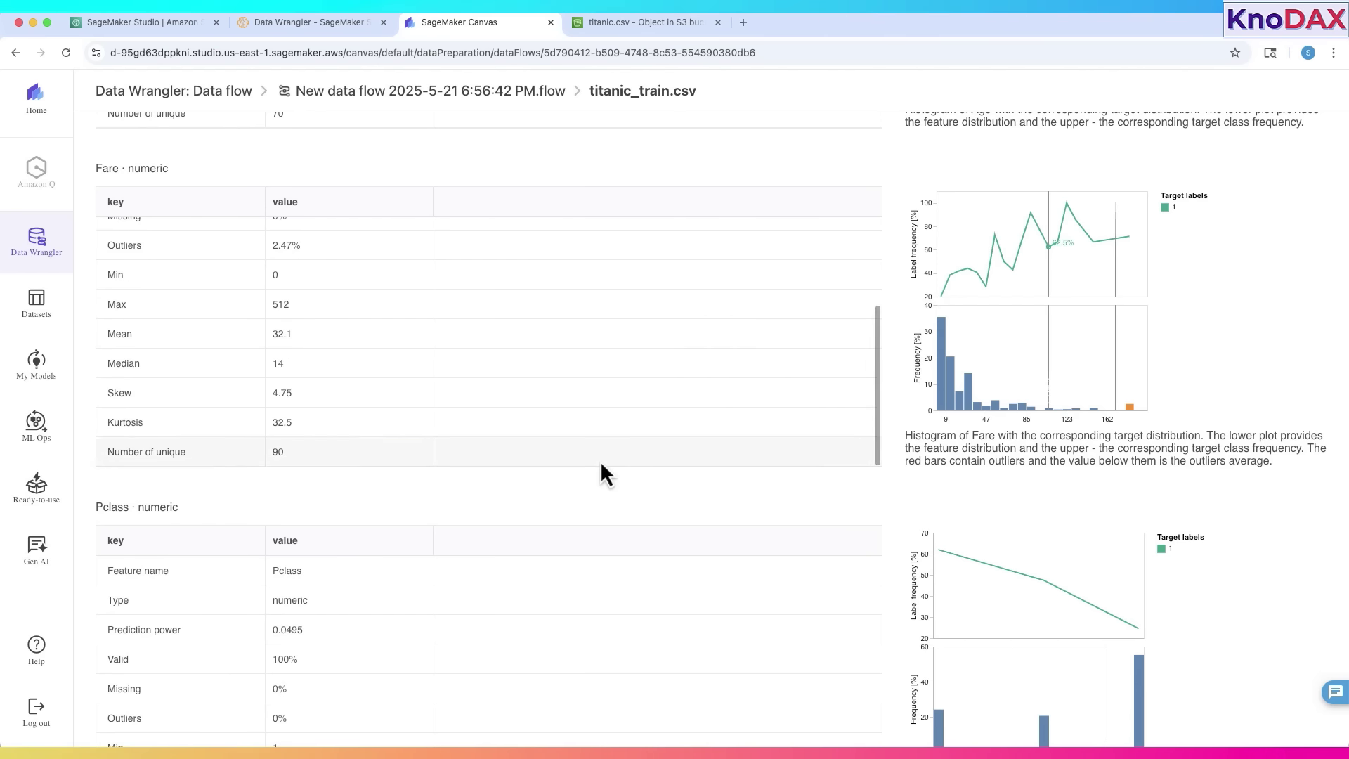
- Check the Pclass feature's full statistics table and compare its passenger class frequencies with the corresponding target distribution
{"action": "scroll", "coordinate": [600, 461], "scroll_direction": "down", "scroll_amount": 5}
{"action": "scroll", "coordinate": [528, 366], "scroll_direction": "up", "scroll_amount": 1}
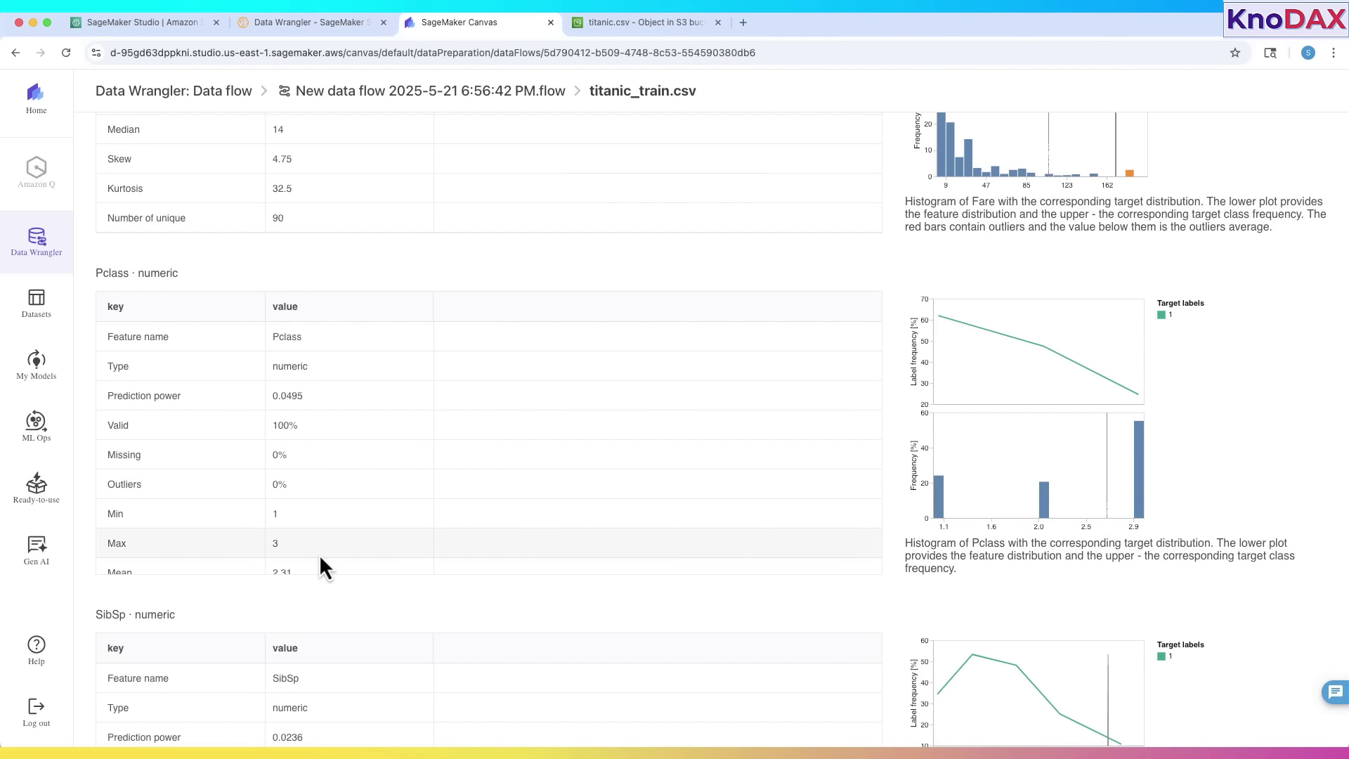
{"action": "scroll", "coordinate": [319, 554], "scroll_direction": "down", "scroll_amount": 3}
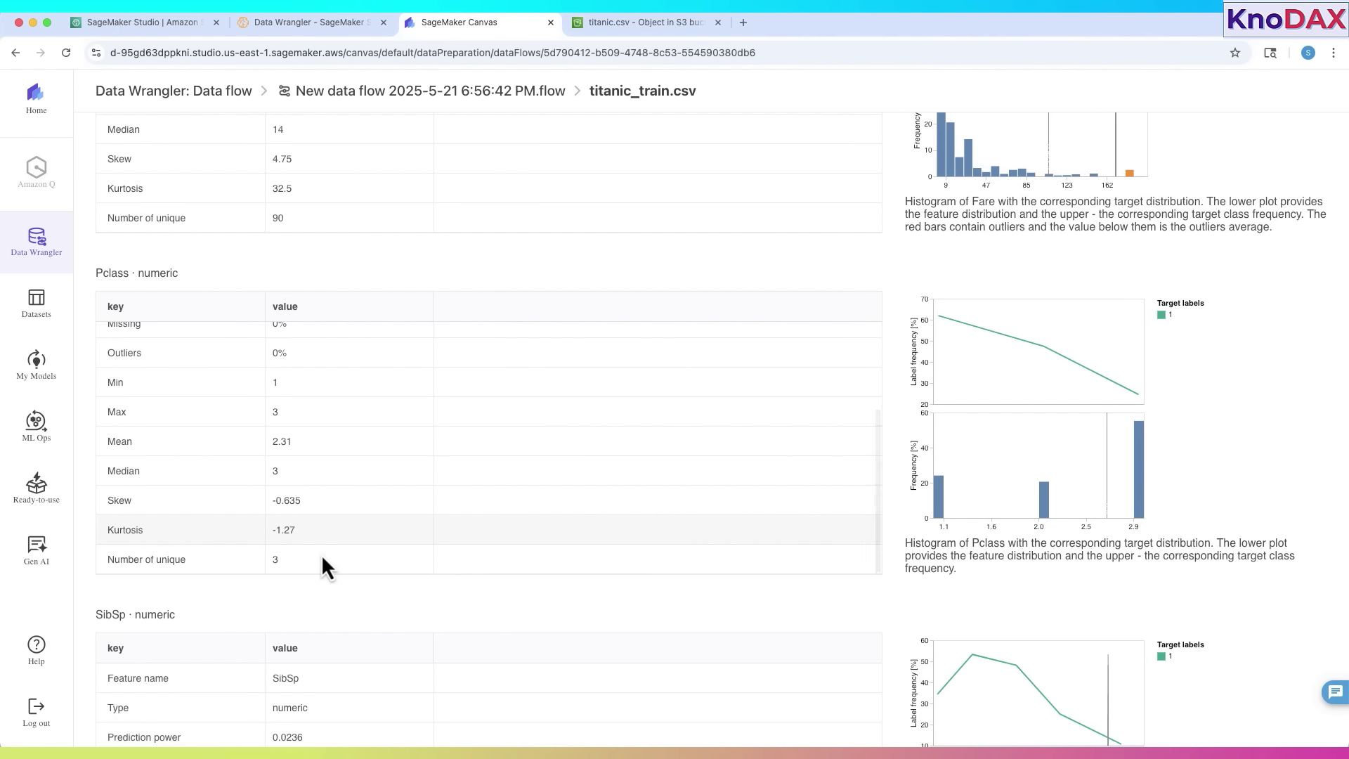
{"action": "scroll", "coordinate": [322, 554], "scroll_direction": "up", "scroll_amount": 2}
{"action": "scroll", "coordinate": [322, 554], "scroll_direction": "up", "scroll_amount": 4}
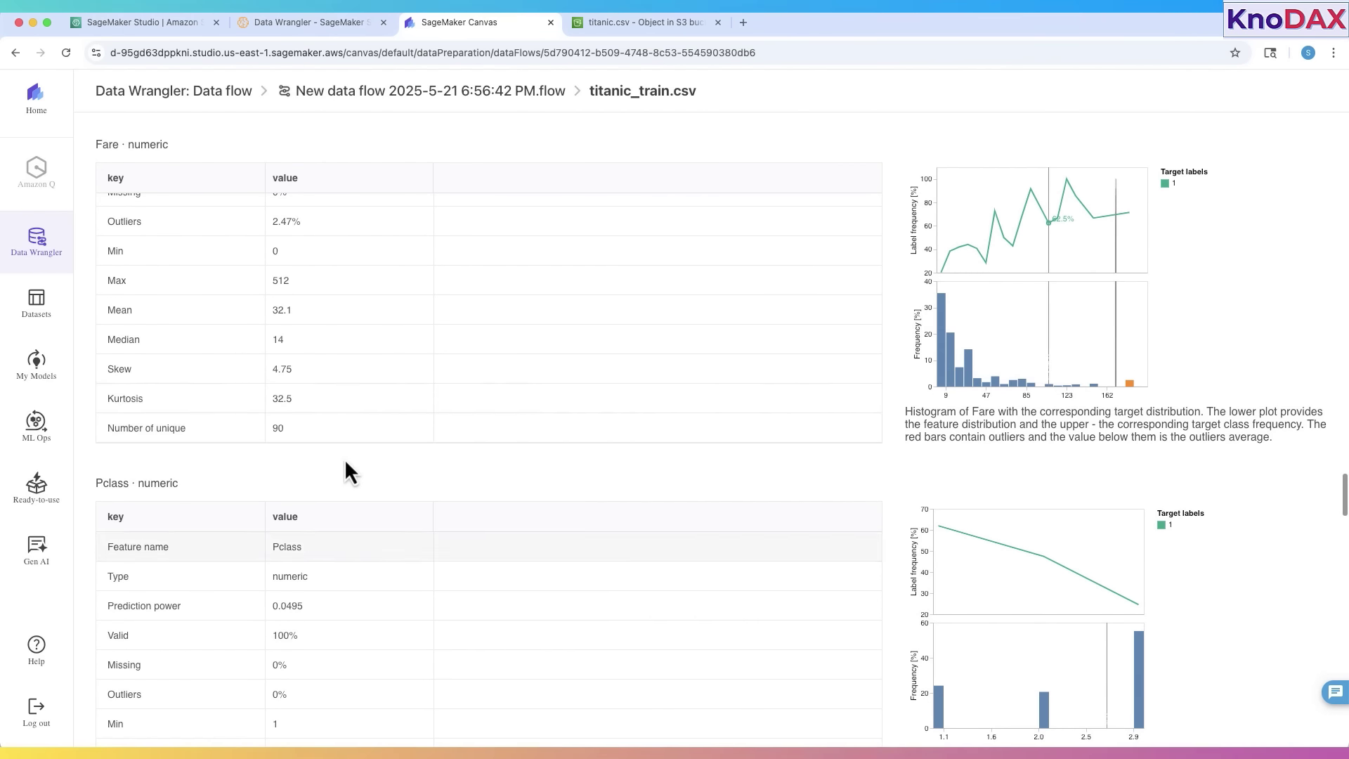
{"action": "scroll", "coordinate": [347, 473], "scroll_direction": "down", "scroll_amount": 5}
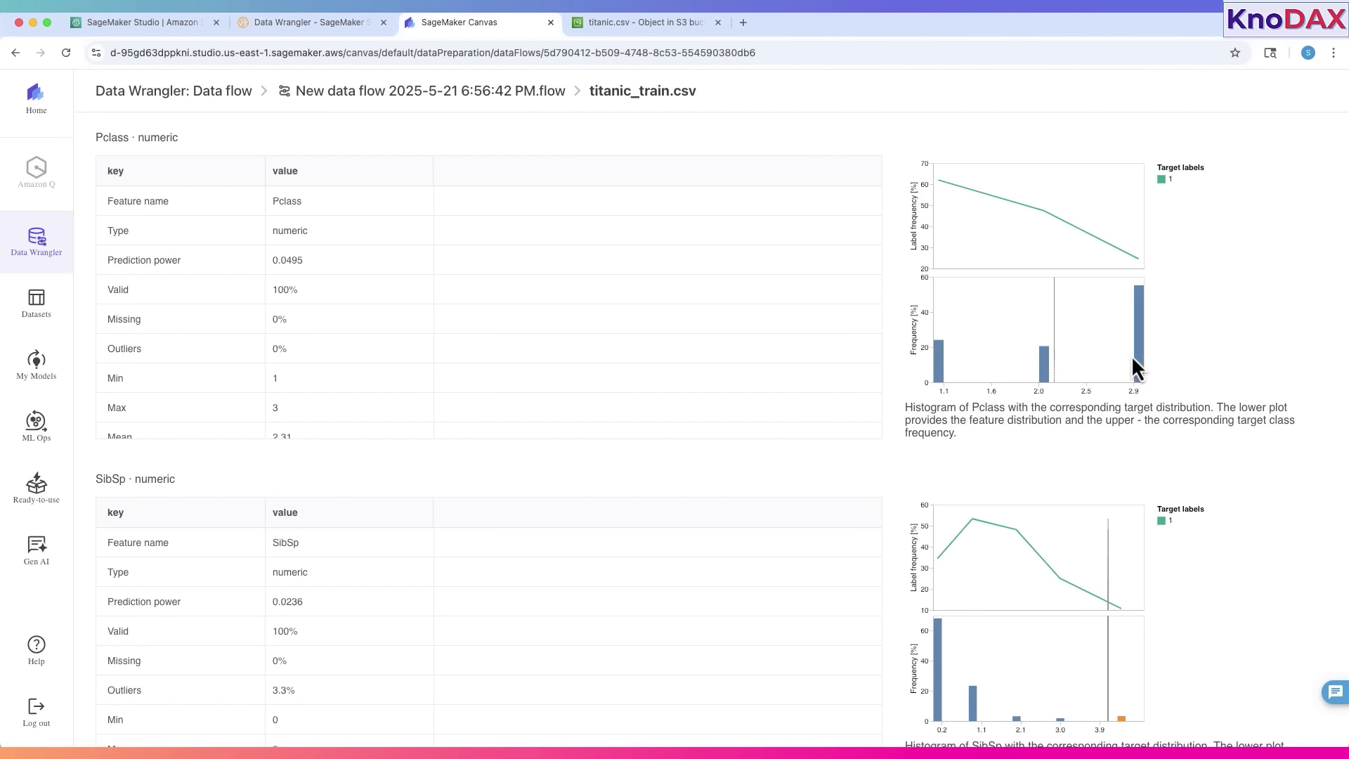
{"action": "scroll", "coordinate": [1012, 274], "scroll_direction": "up", "scroll_amount": 1}
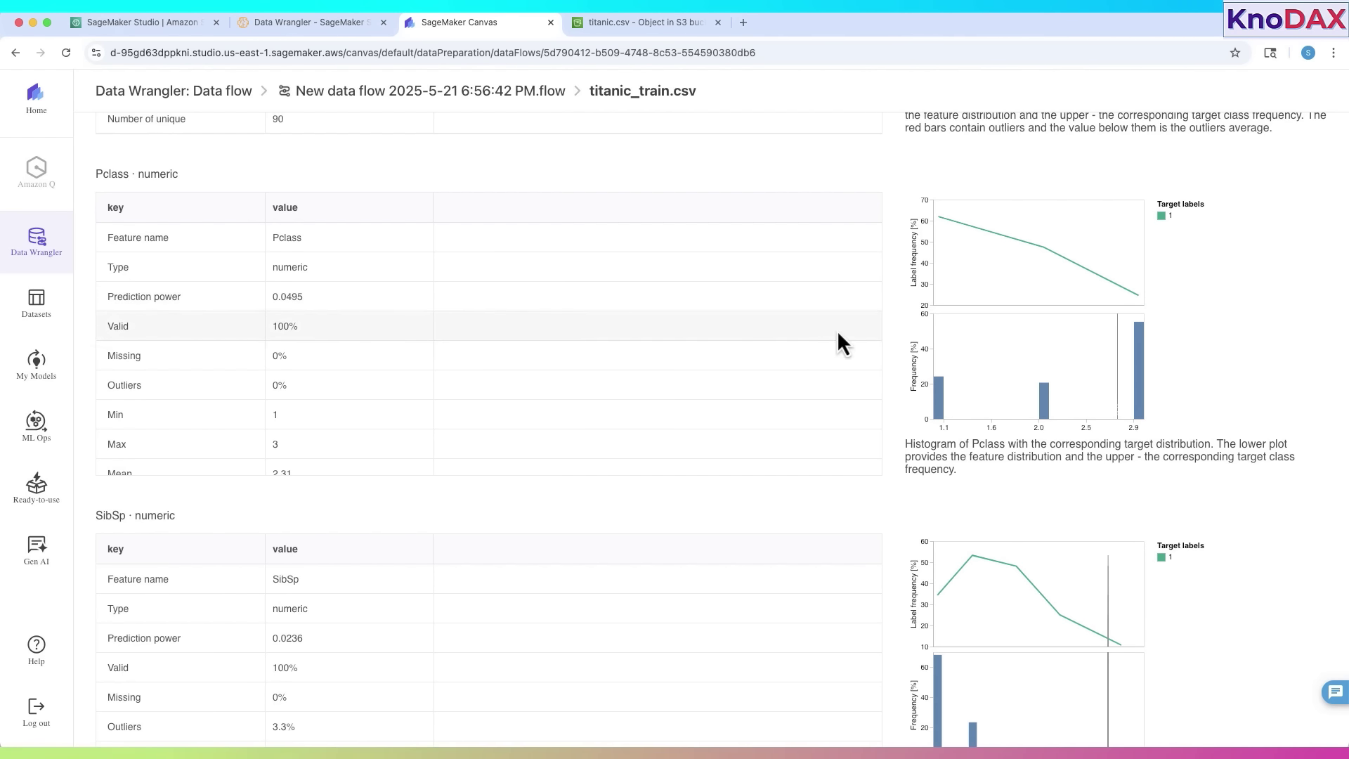
- Examine the SibSp feature's prediction power, outliers and remaining statistics, and inspect the peak of its label frequency plot
{"action": "scroll", "coordinate": [753, 545], "scroll_direction": "down", "scroll_amount": 5}
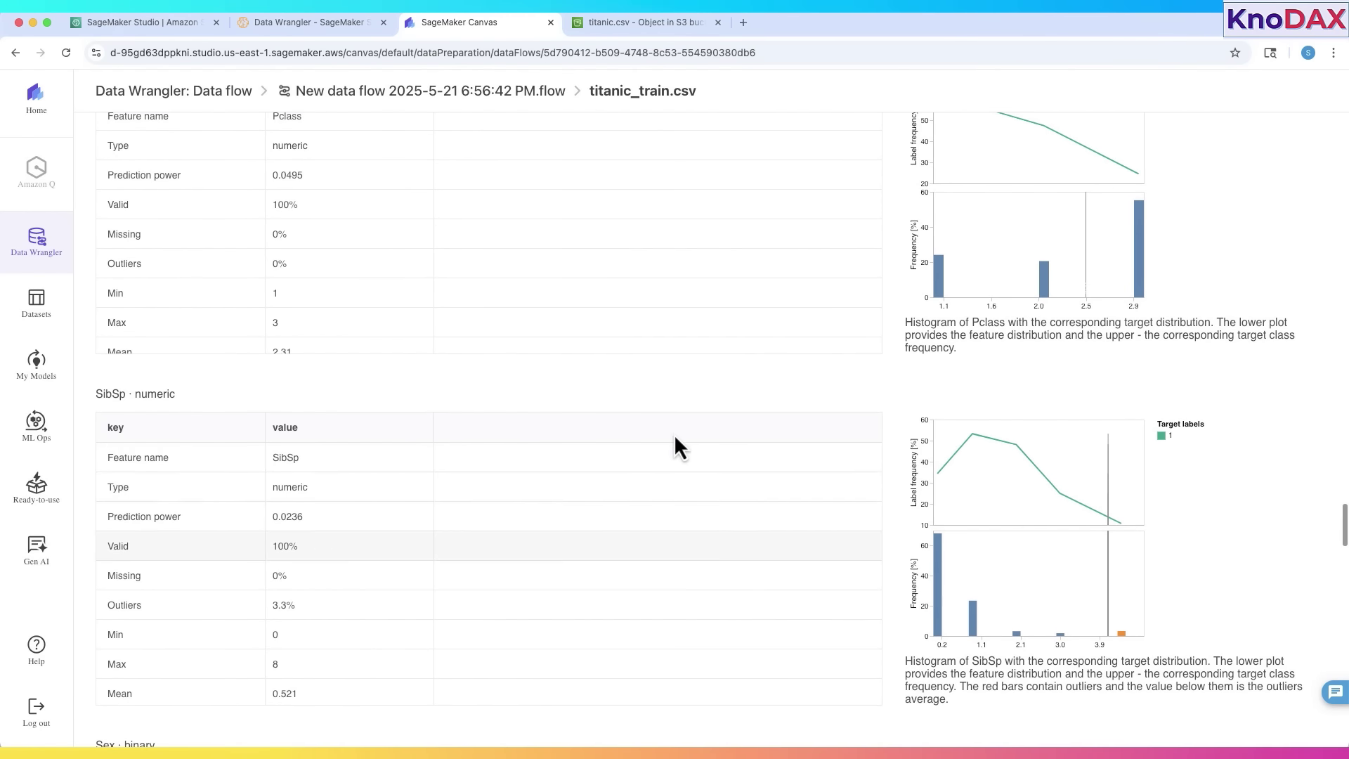
{"action": "scroll", "coordinate": [665, 428], "scroll_direction": "up", "scroll_amount": 2}
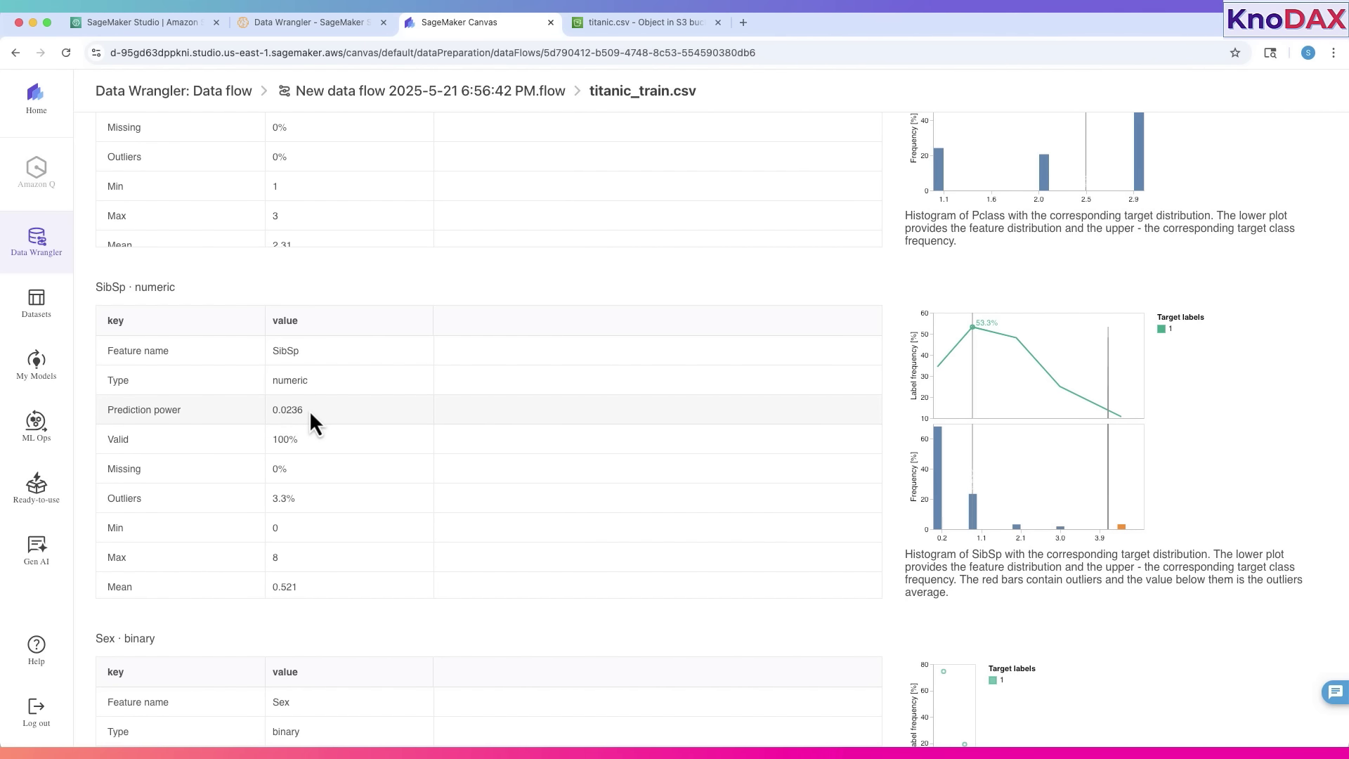
{"action": "scroll", "coordinate": [314, 521], "scroll_direction": "down", "scroll_amount": 3}
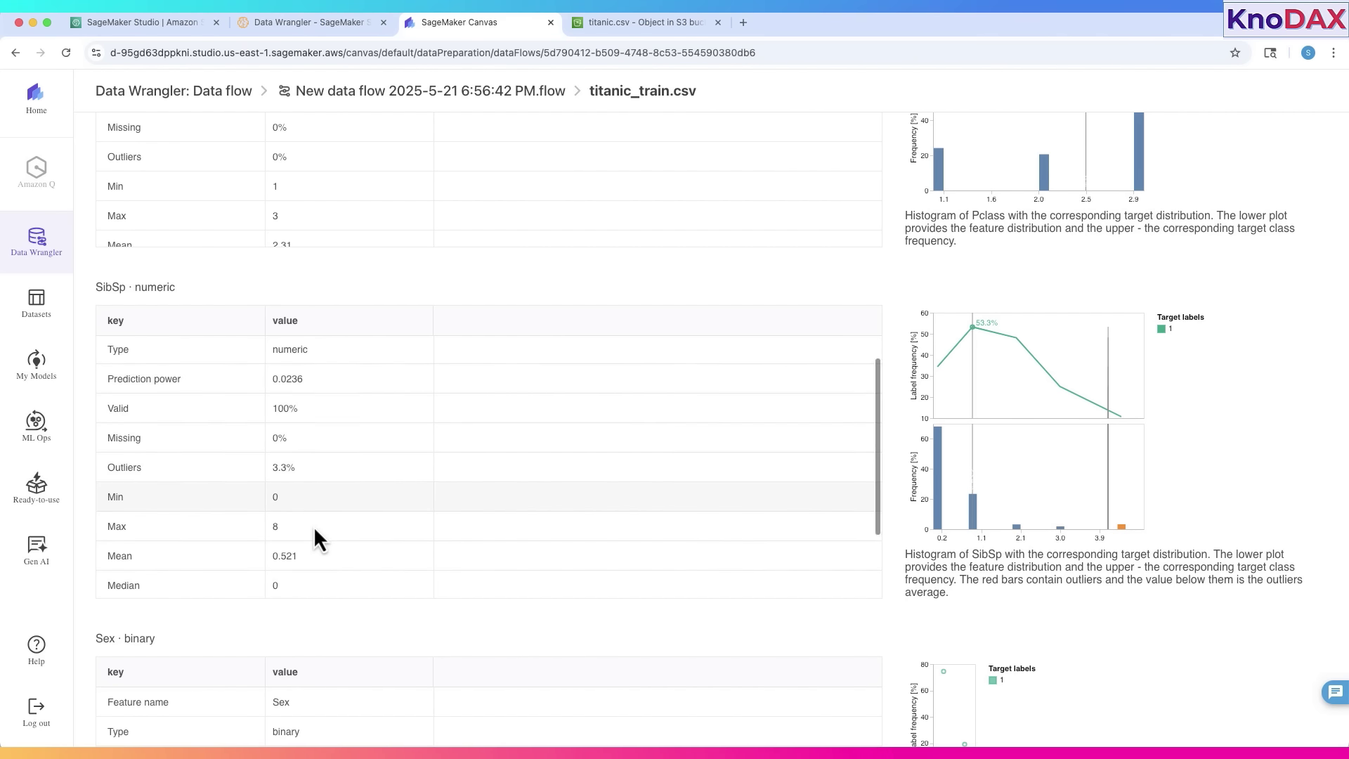
{"action": "scroll", "coordinate": [313, 538], "scroll_direction": "down", "scroll_amount": 1}
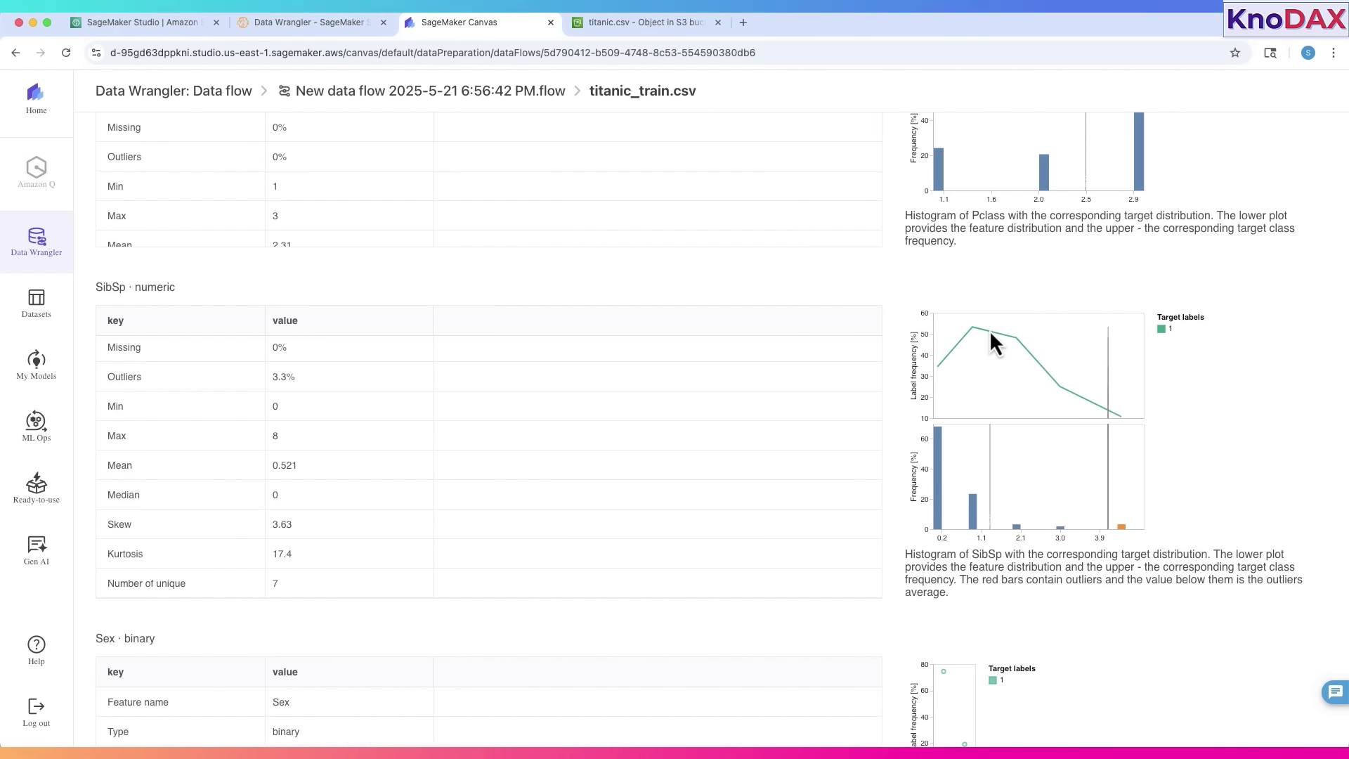
{"action": "mouse_move", "coordinate": [972, 330]}
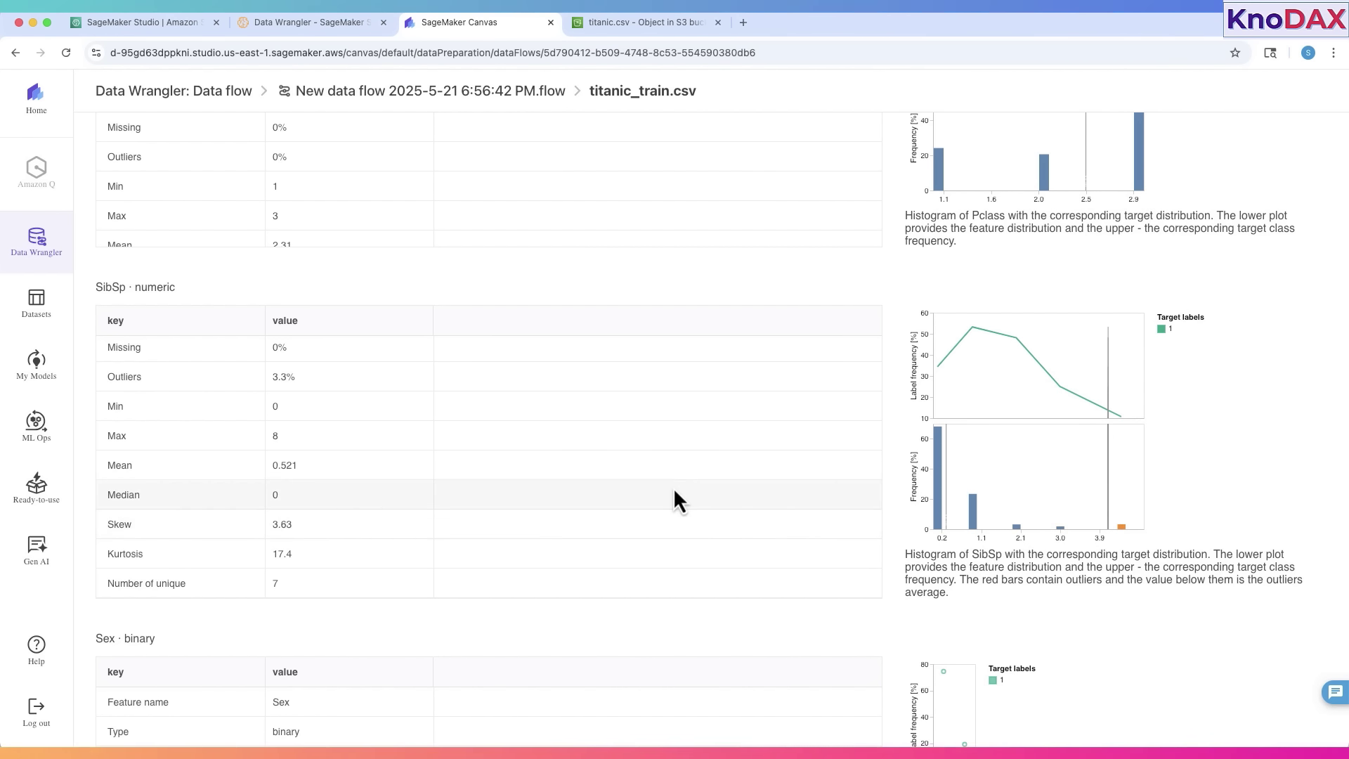
- Review the Sex feature's validity and male/female target distribution, and the Parch feature's statistics table and histogram
{"action": "scroll", "coordinate": [675, 496], "scroll_direction": "down", "scroll_amount": 3}
{"action": "scroll", "coordinate": [632, 471], "scroll_direction": "down", "scroll_amount": 2}
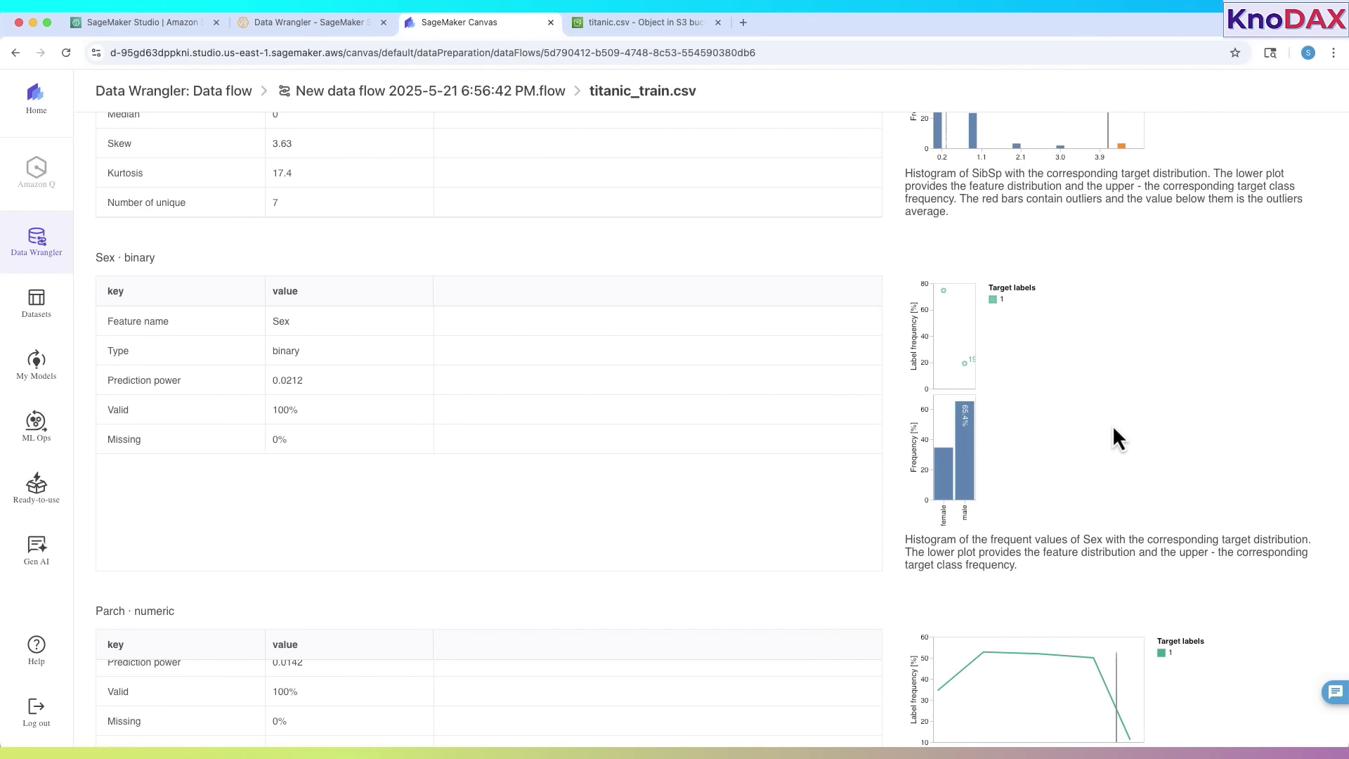
{"action": "scroll", "coordinate": [1112, 432], "scroll_direction": "down", "scroll_amount": 5}
{"action": "scroll", "coordinate": [584, 424], "scroll_direction": "down", "scroll_amount": 4}
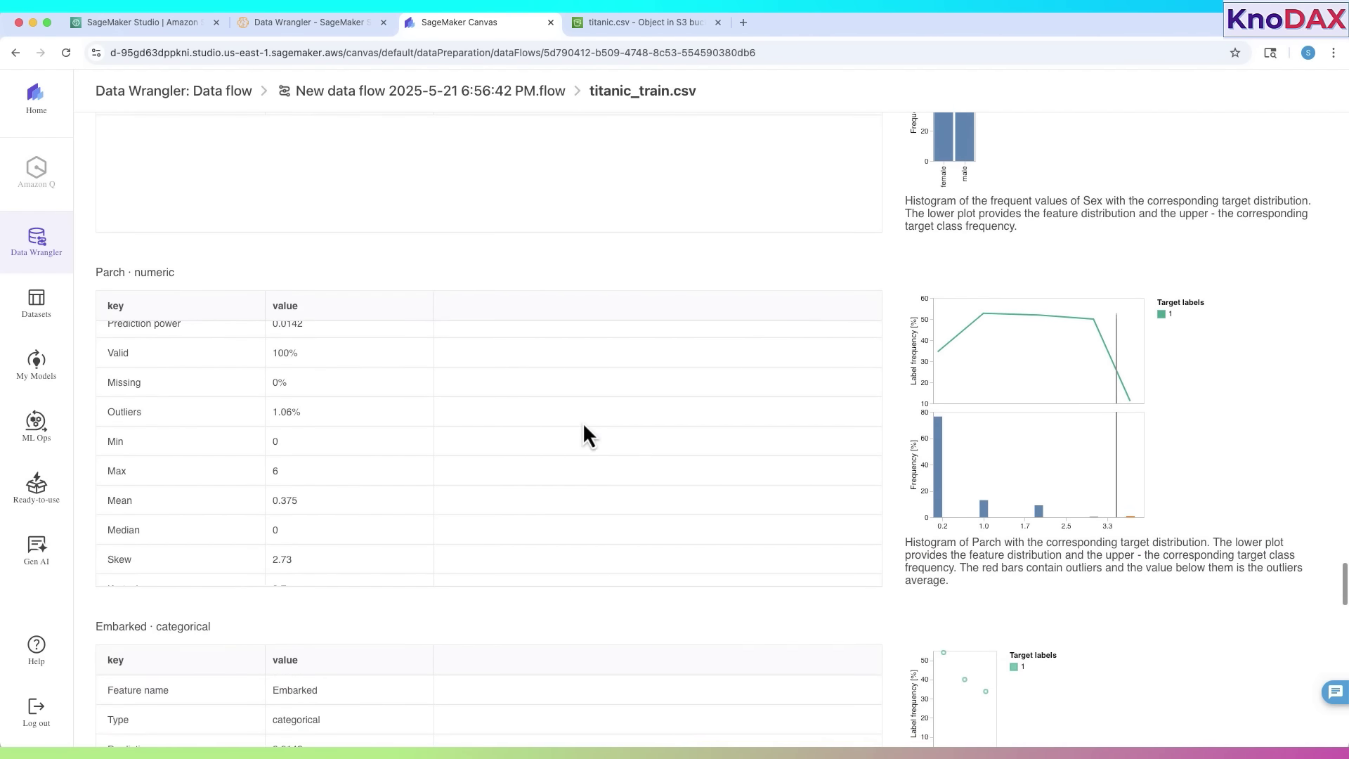
{"action": "scroll", "coordinate": [326, 352], "scroll_direction": "up", "scroll_amount": 2}
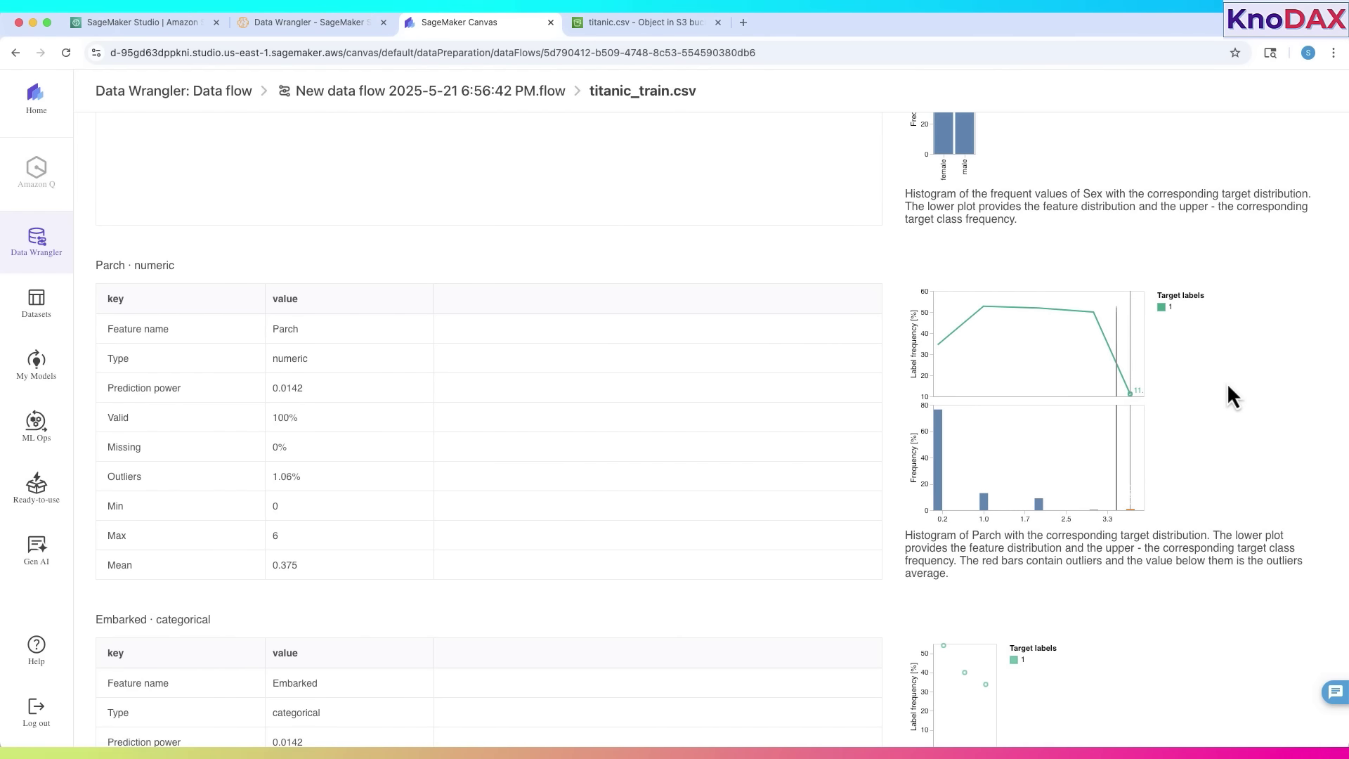
- Review the Embarked feature's statistics table and target-distribution histogram in the titanic_train.csv insights report
{"action": "scroll", "coordinate": [1239, 384], "scroll_direction": "down", "scroll_amount": 5}
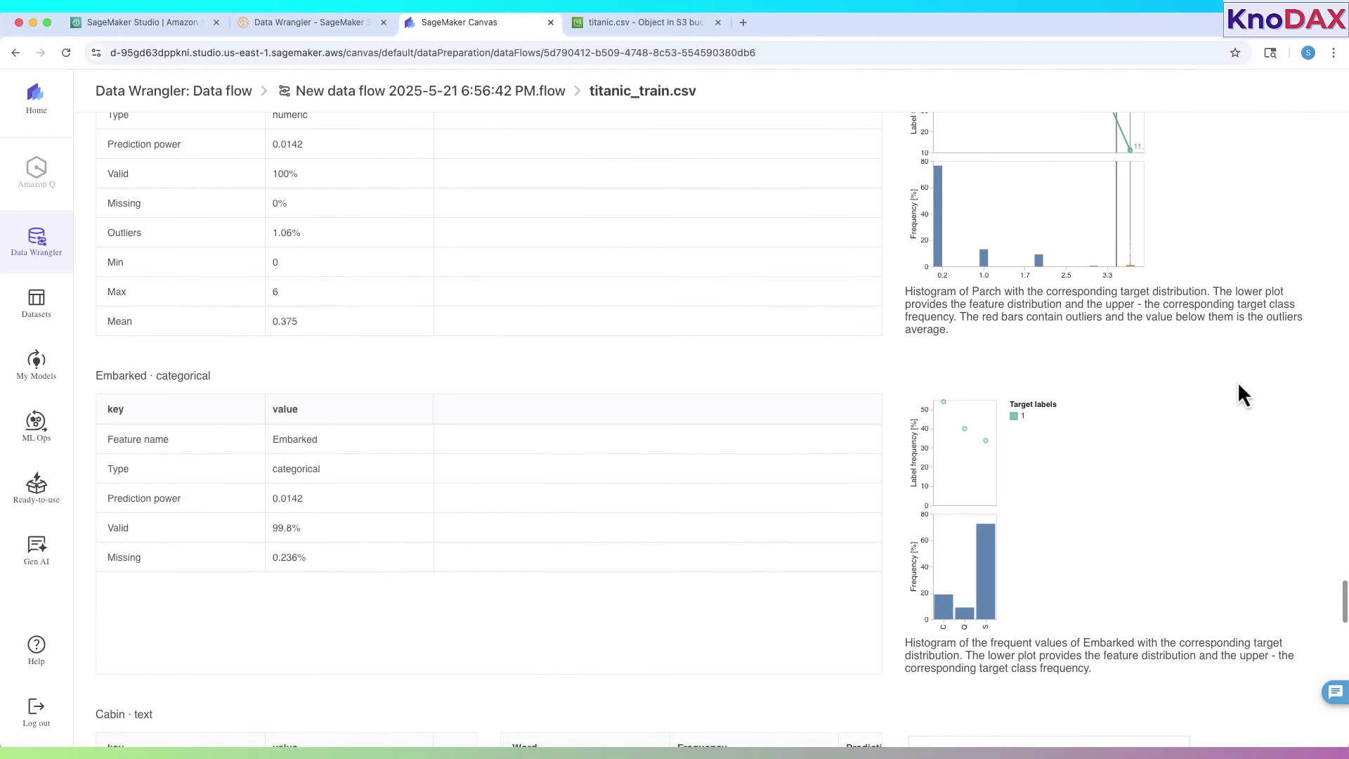
{"action": "scroll", "coordinate": [1238, 380], "scroll_direction": "down", "scroll_amount": 3}
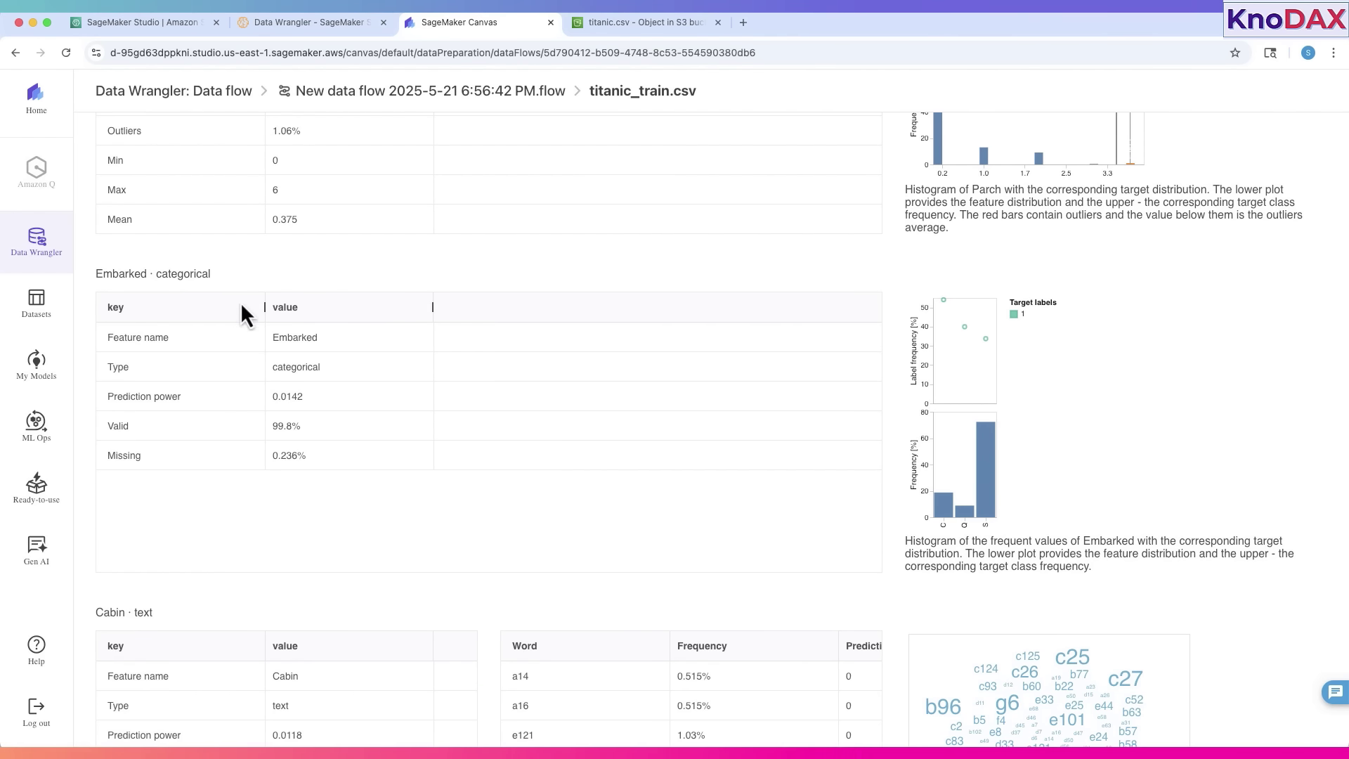
{"action": "triple_click", "coordinate": [181, 276]}
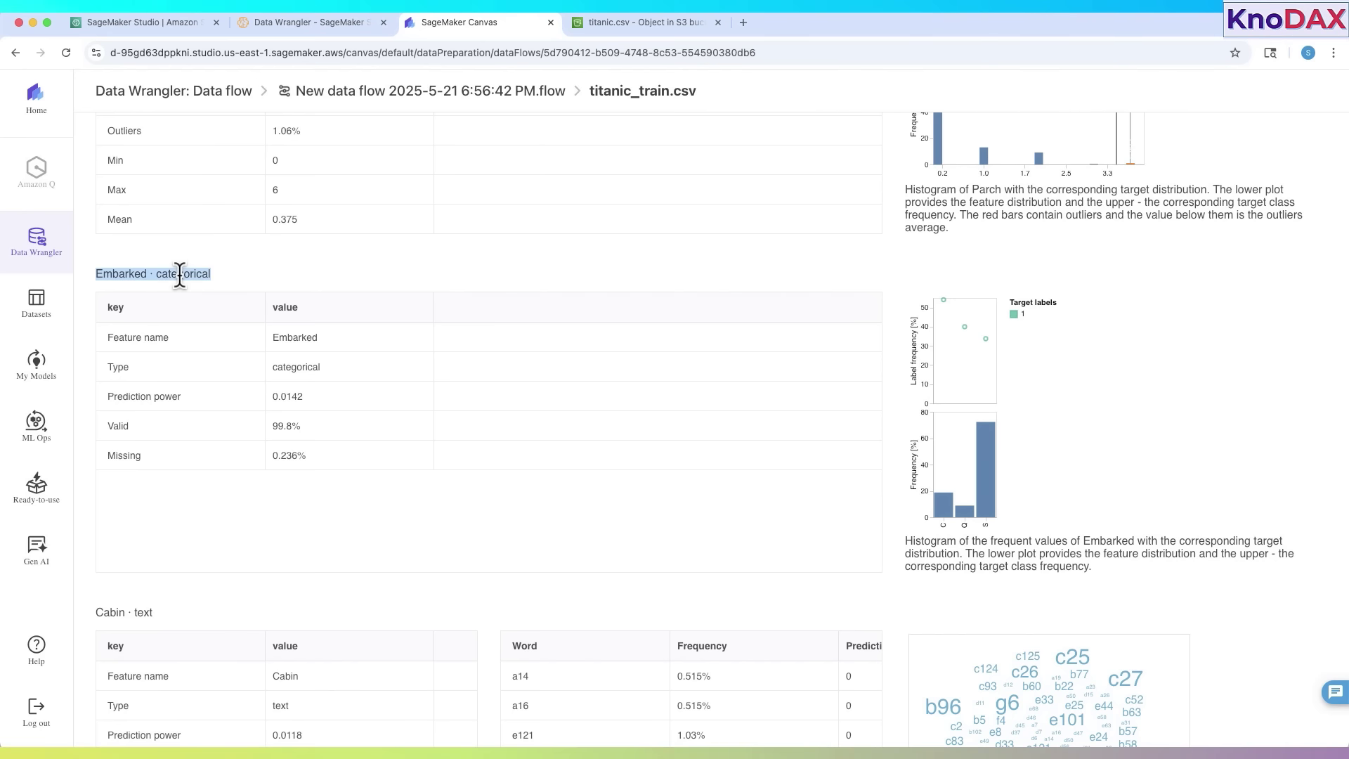
{"action": "left_click", "coordinate": [295, 344]}
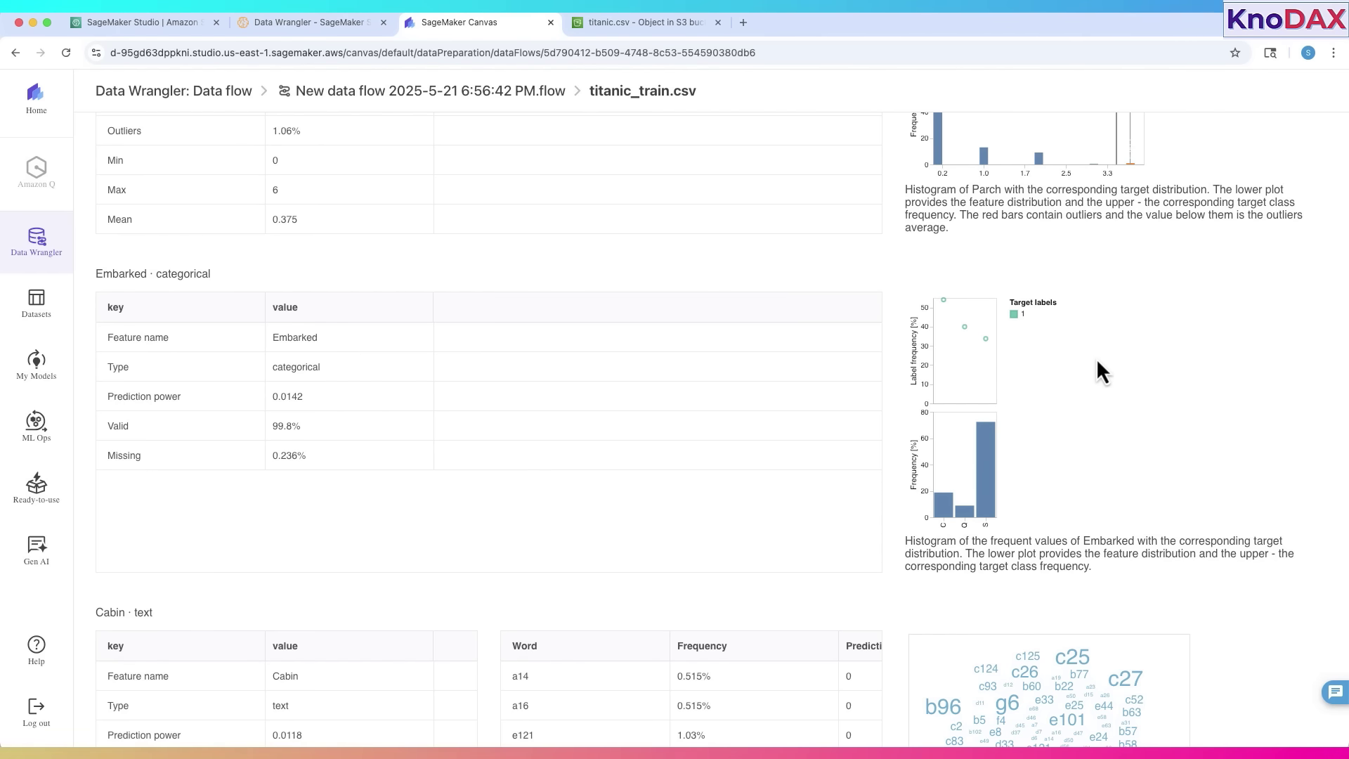
- Examine the Cabin text feature's statistics, word frequencies and word cloud, along with the ill-formatted data notice below them
{"action": "scroll", "coordinate": [1109, 388], "scroll_direction": "down", "scroll_amount": 3}
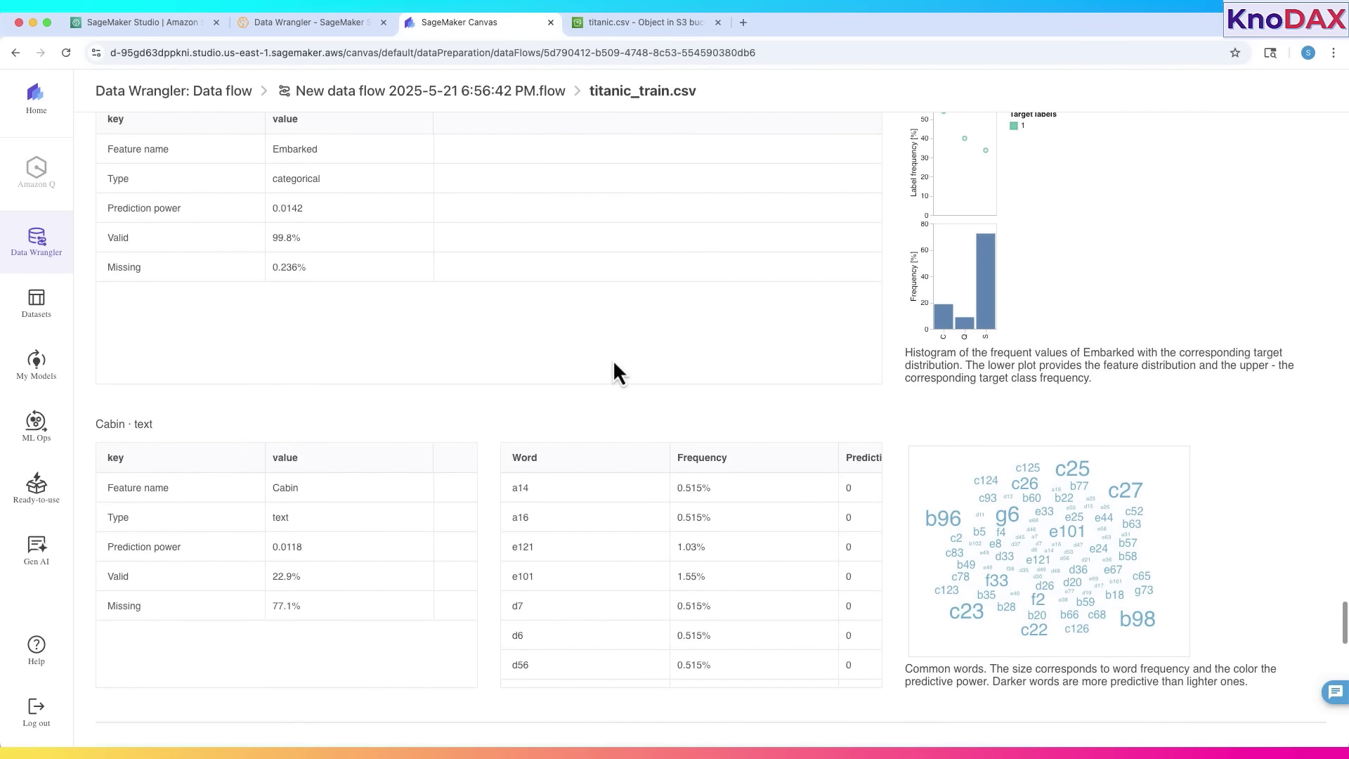
{"action": "scroll", "coordinate": [613, 360], "scroll_direction": "down", "scroll_amount": 3}
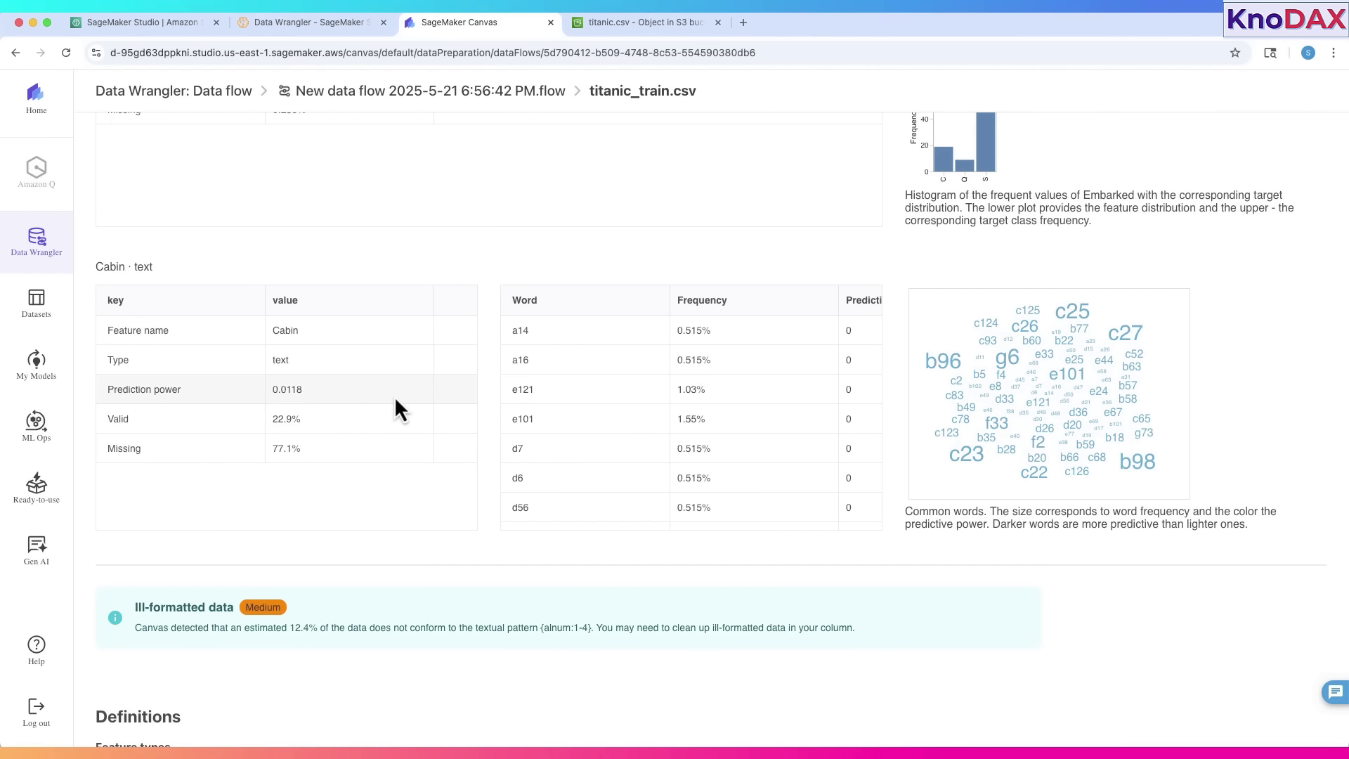
{"action": "scroll", "coordinate": [399, 407], "scroll_direction": "down", "scroll_amount": 1}
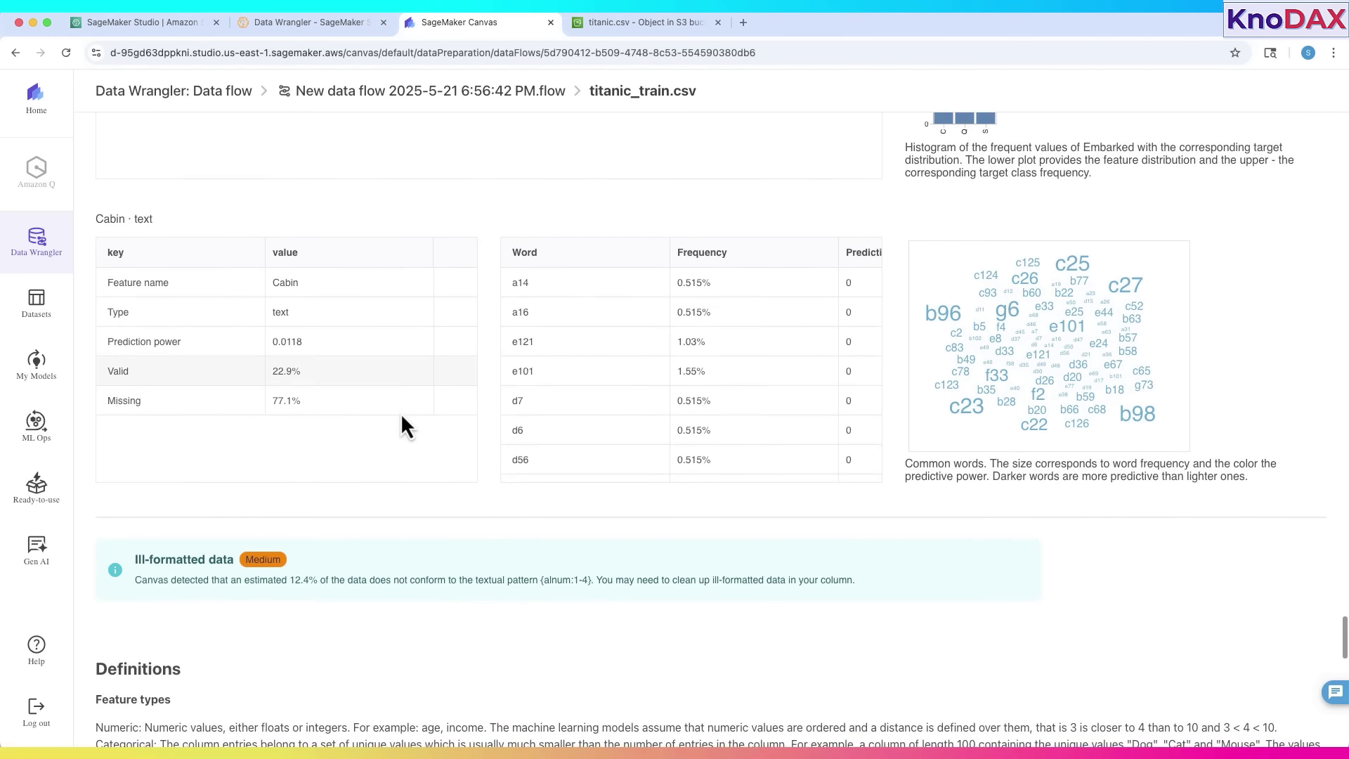
{"action": "scroll", "coordinate": [401, 415], "scroll_direction": "up", "scroll_amount": 2}
{"action": "scroll", "coordinate": [373, 425], "scroll_direction": "up", "scroll_amount": 1}
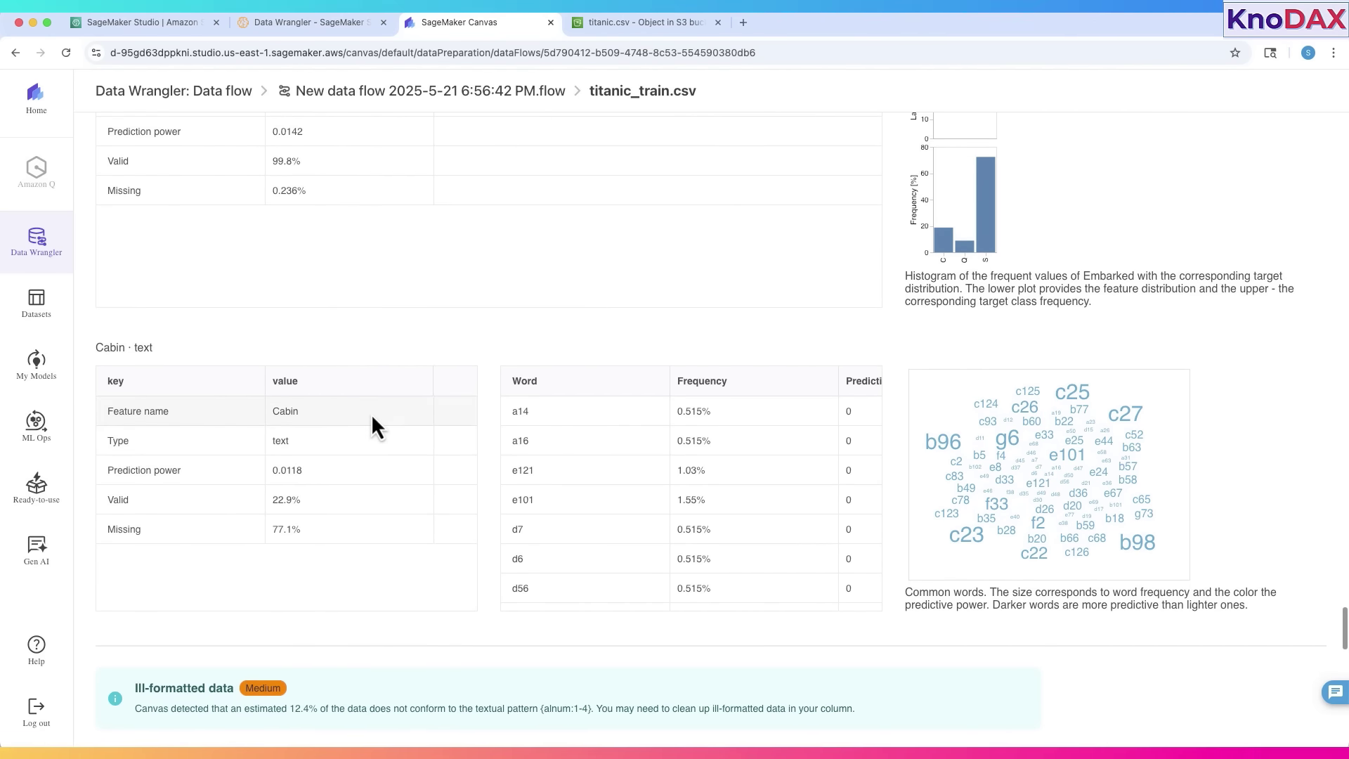
{"action": "scroll", "coordinate": [346, 331], "scroll_direction": "down", "scroll_amount": 3}
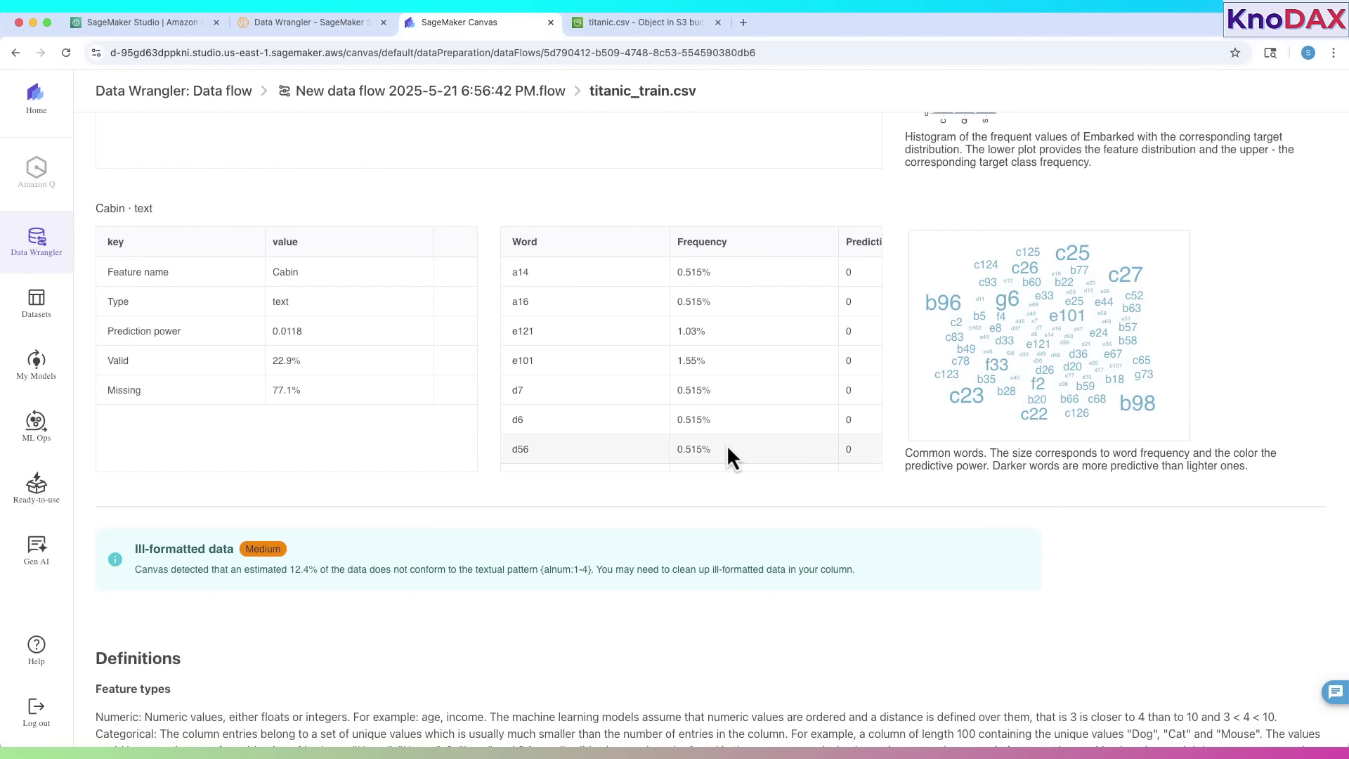
{"action": "scroll", "coordinate": [792, 490], "scroll_direction": "down", "scroll_amount": 3}
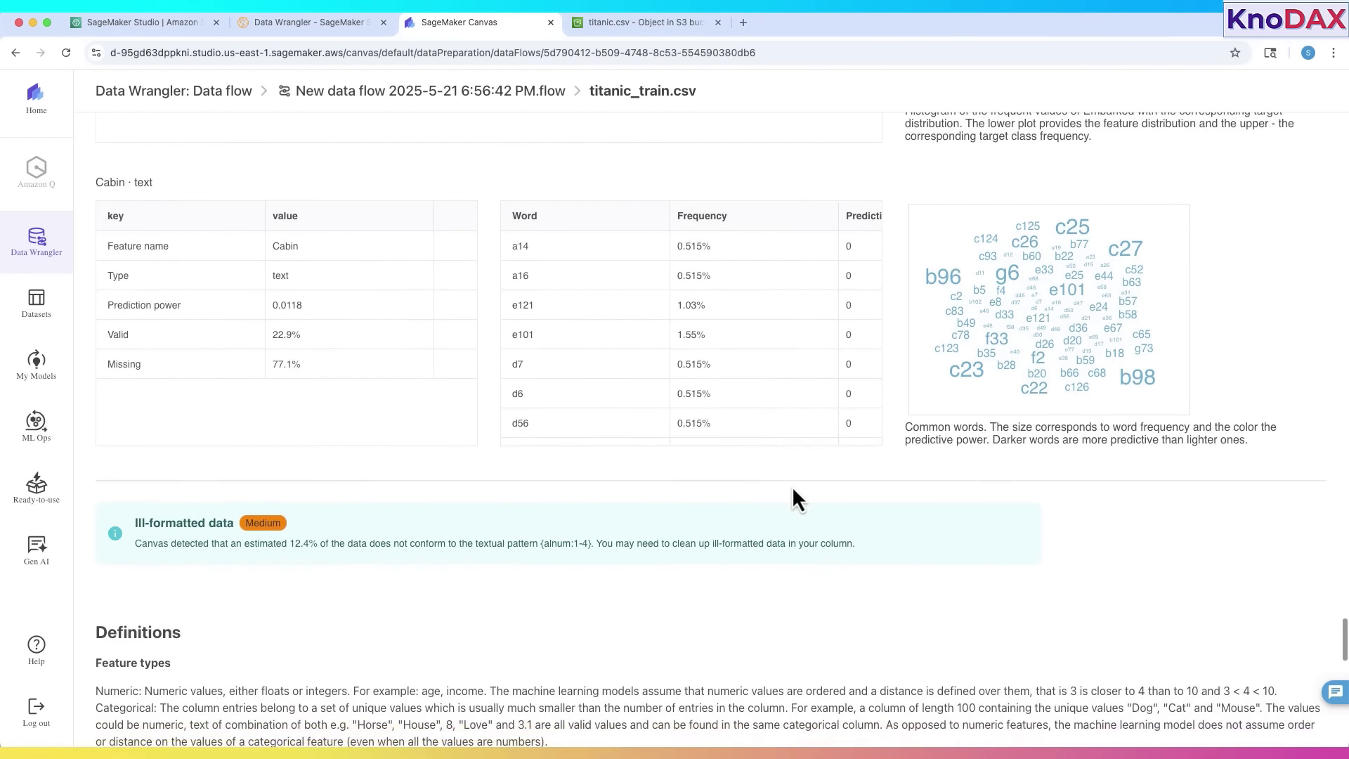
{"action": "scroll", "coordinate": [791, 486], "scroll_direction": "up", "scroll_amount": 2}
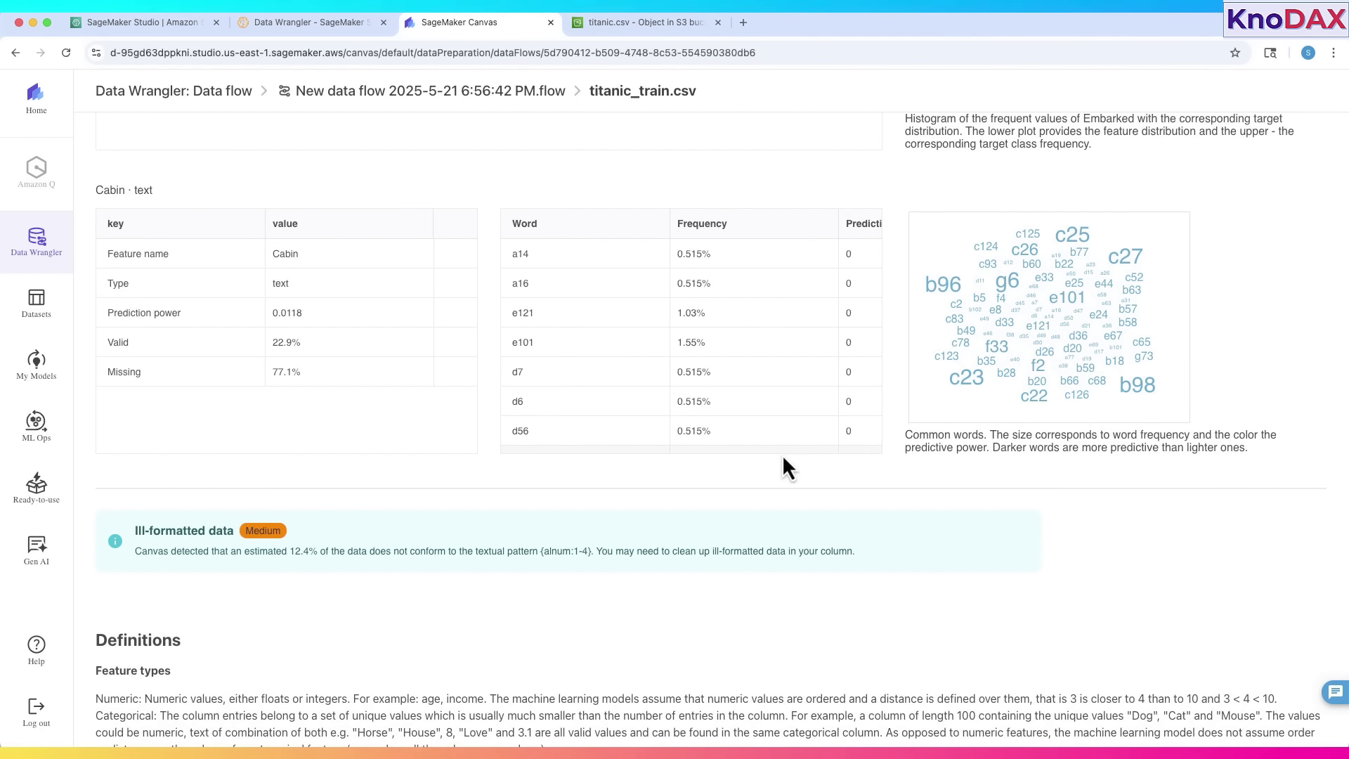
- Read the report's feature type definitions for Numeric, Categorical, Binary, Text and Datetime
{"action": "scroll", "coordinate": [780, 492], "scroll_direction": "down", "scroll_amount": 1}
{"action": "scroll", "coordinate": [779, 508], "scroll_direction": "down", "scroll_amount": 12}
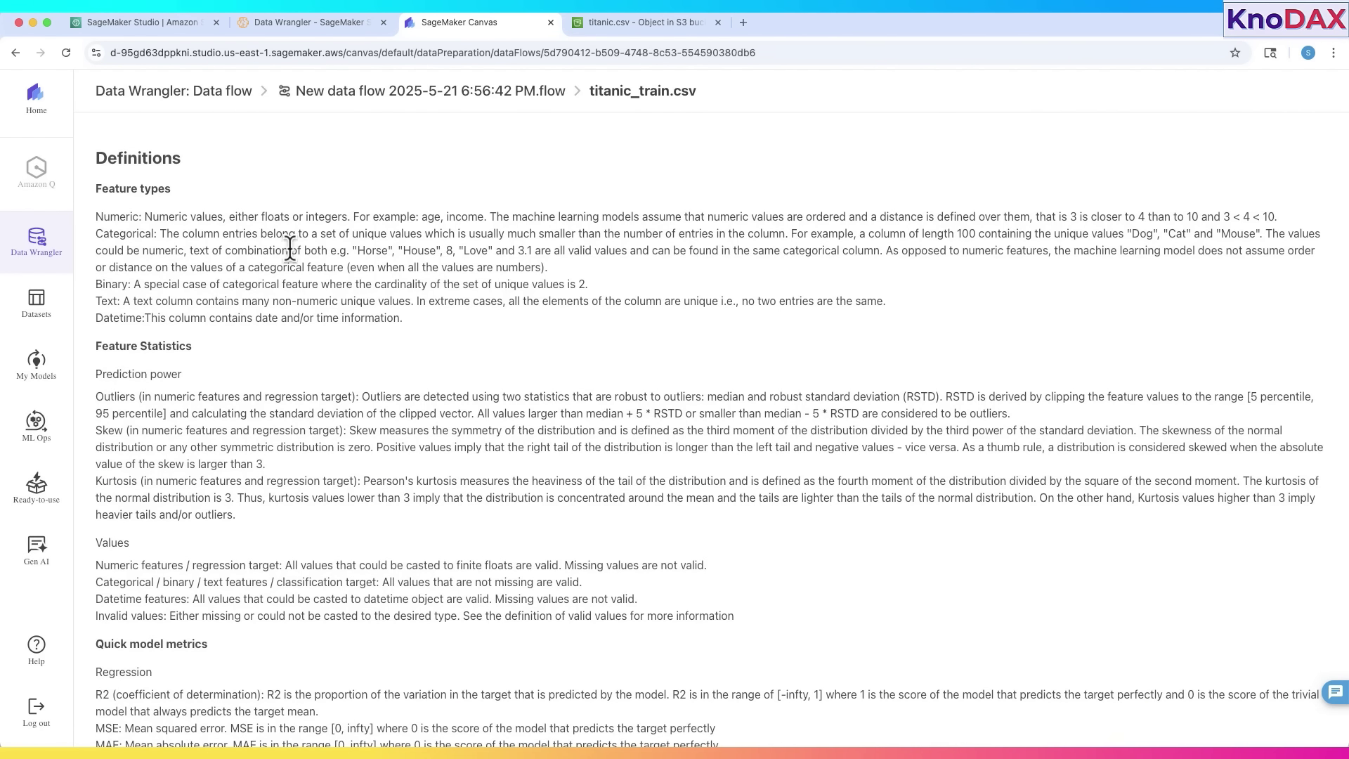
{"action": "double_click", "coordinate": [131, 212]}
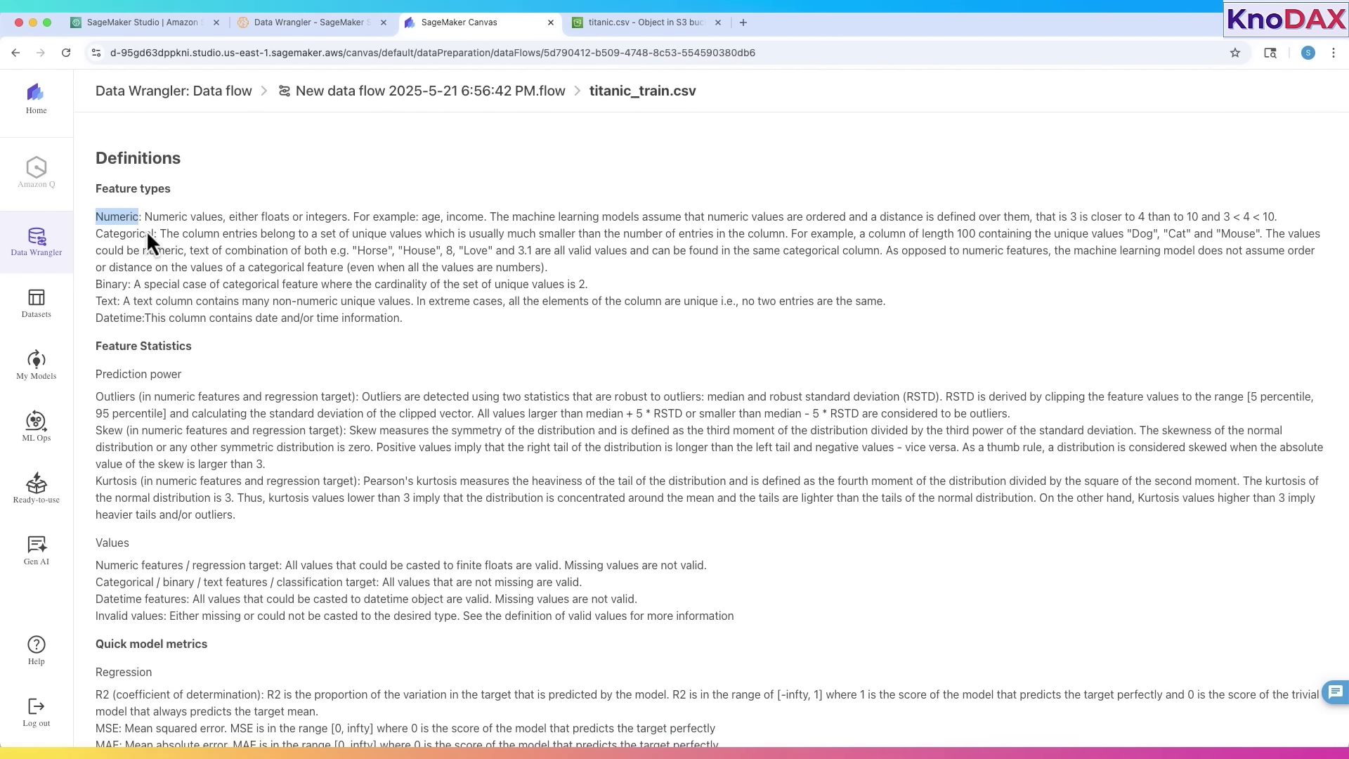
{"action": "double_click", "coordinate": [132, 234]}
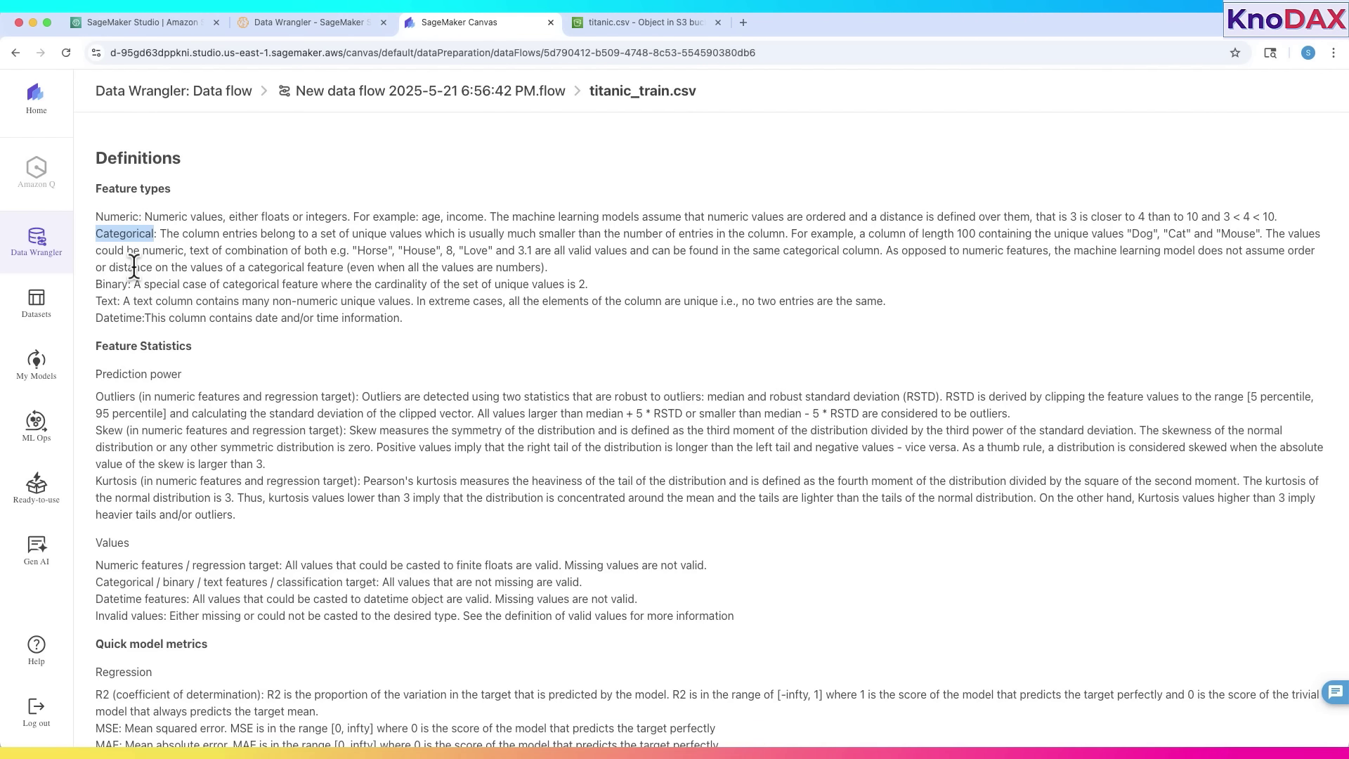
{"action": "double_click", "coordinate": [116, 284]}
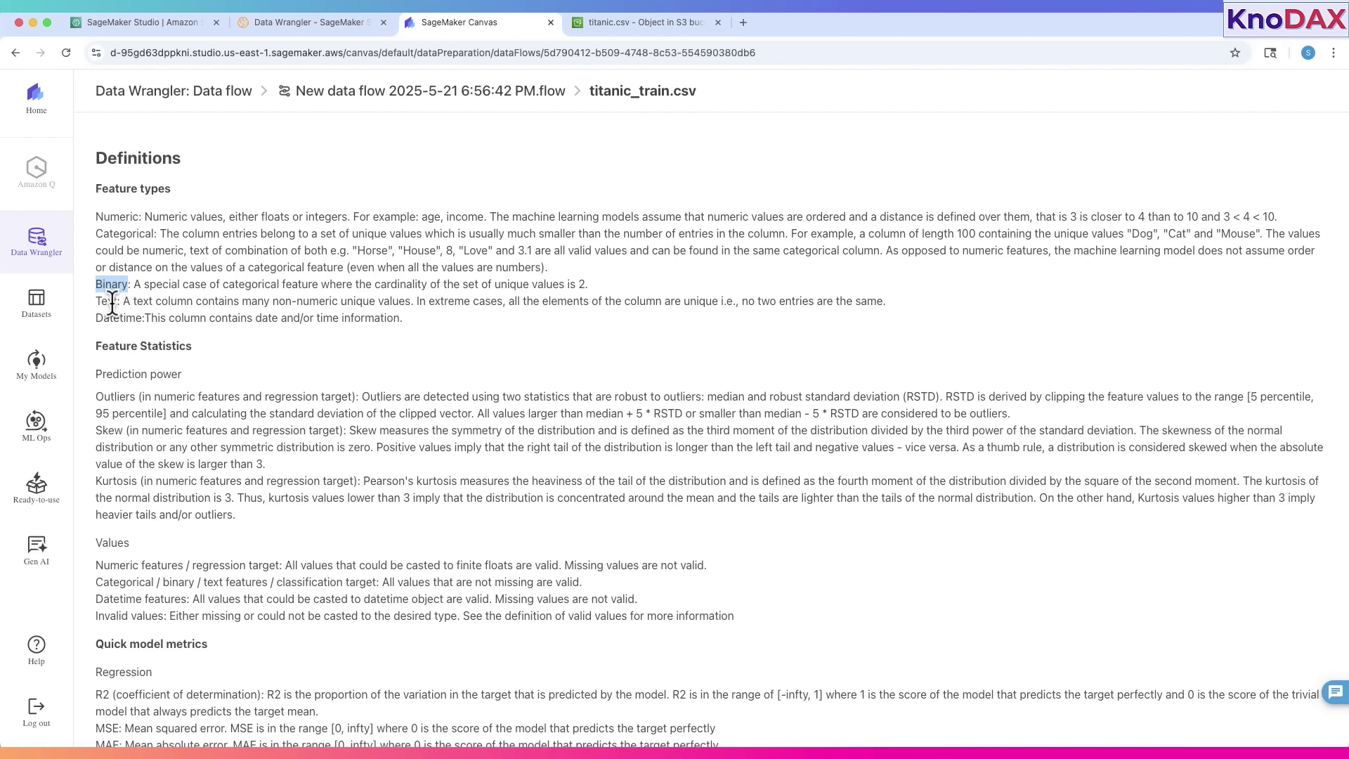
{"action": "double_click", "coordinate": [107, 301]}
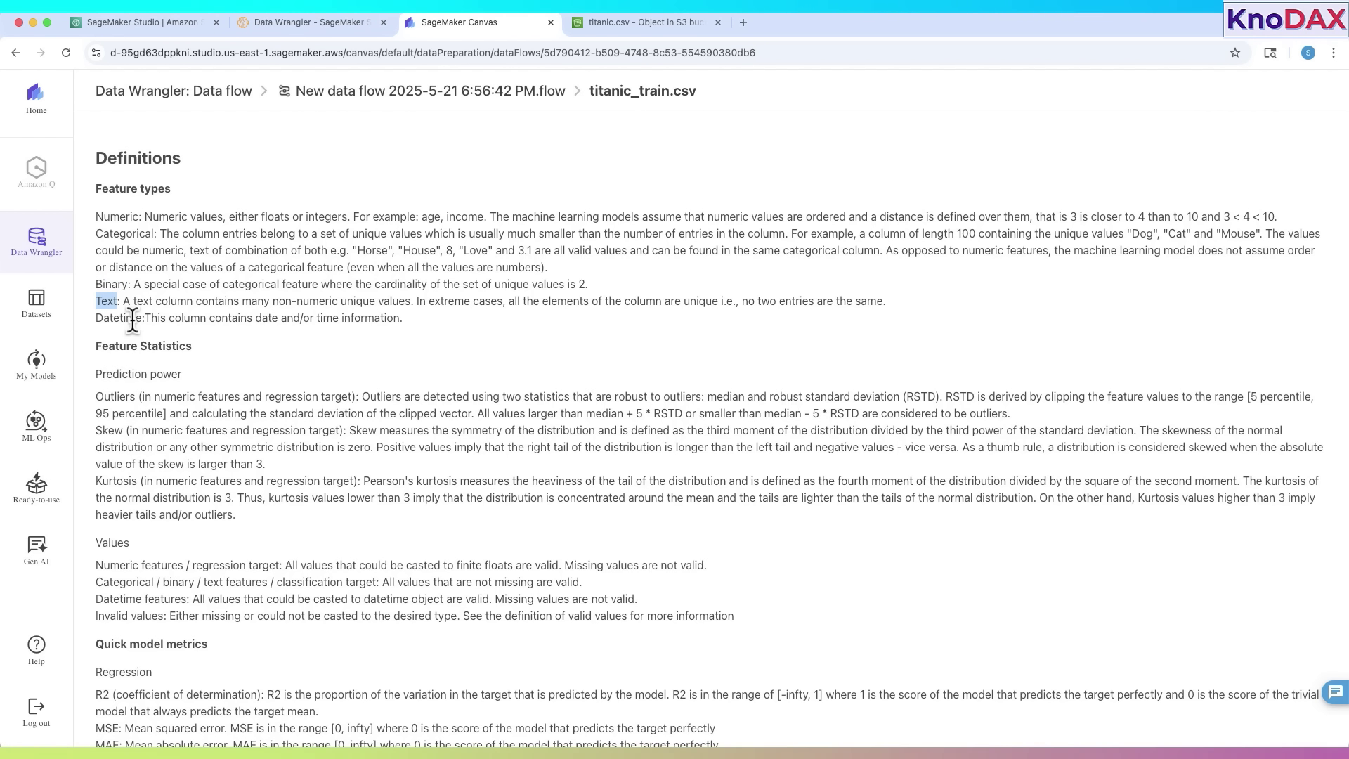
{"action": "double_click", "coordinate": [118, 318]}
- Read the Feature Statistics definitions covering prediction power, outliers, skew, kurtosis and values
{"action": "scroll", "coordinate": [179, 350], "scroll_direction": "down", "scroll_amount": 3}
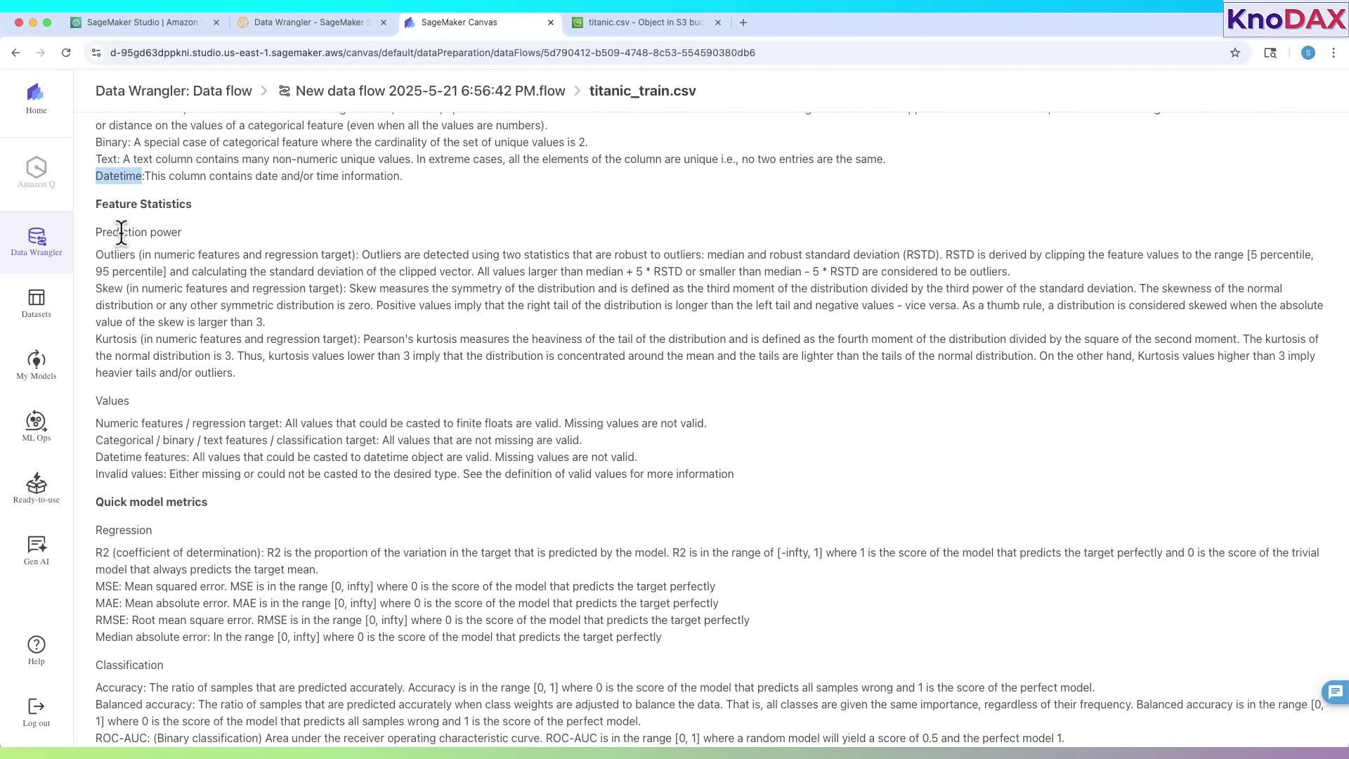
{"action": "left_click_drag", "start_coordinate": [103, 232], "coordinate": [184, 239]}
{"action": "left_click", "coordinate": [181, 253]}
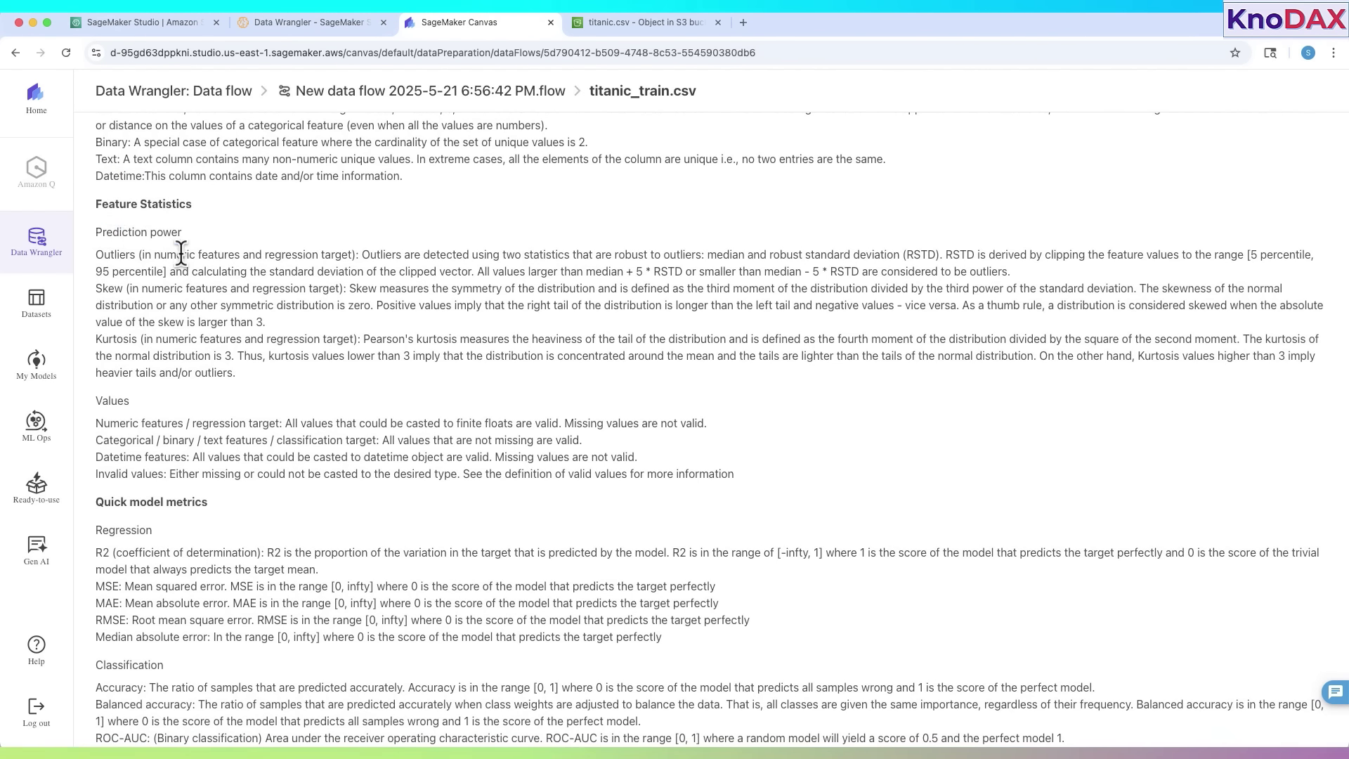
{"action": "double_click", "coordinate": [121, 256]}
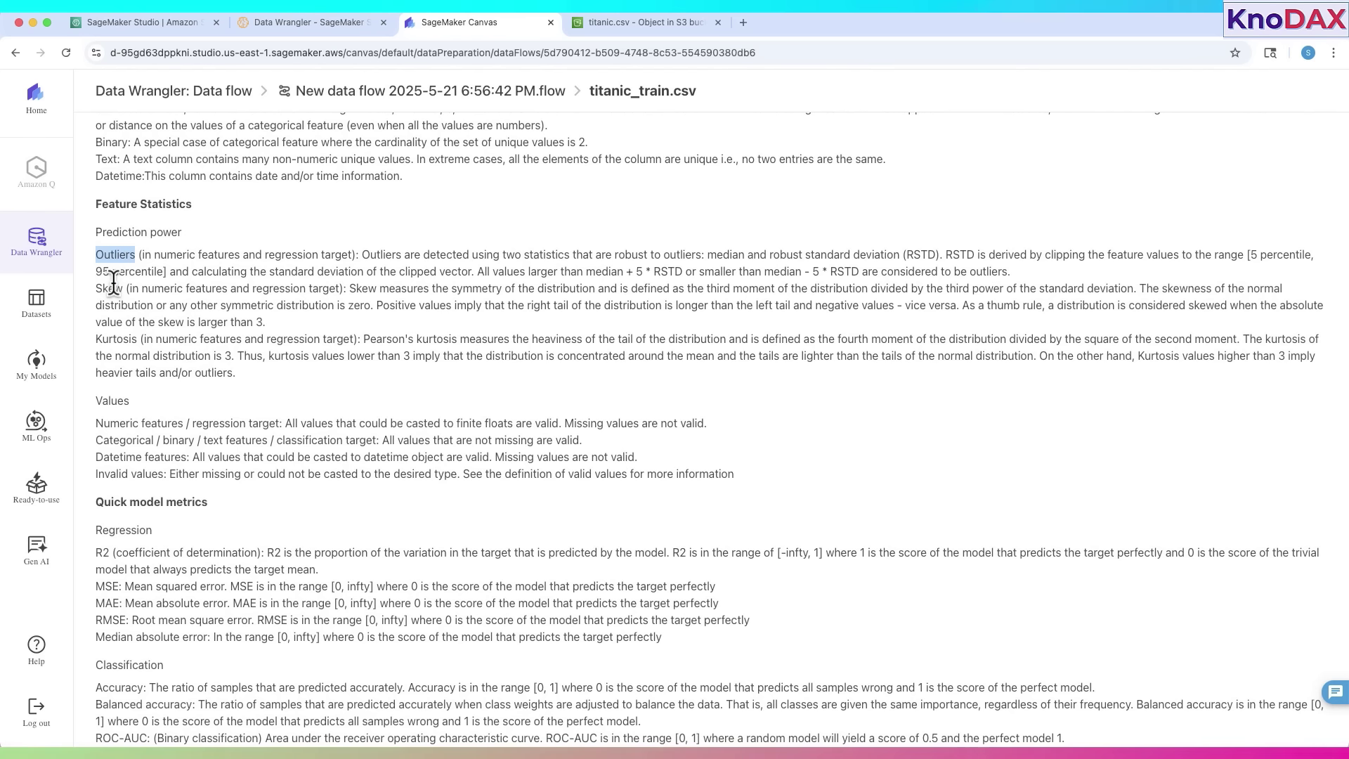
{"action": "double_click", "coordinate": [114, 284]}
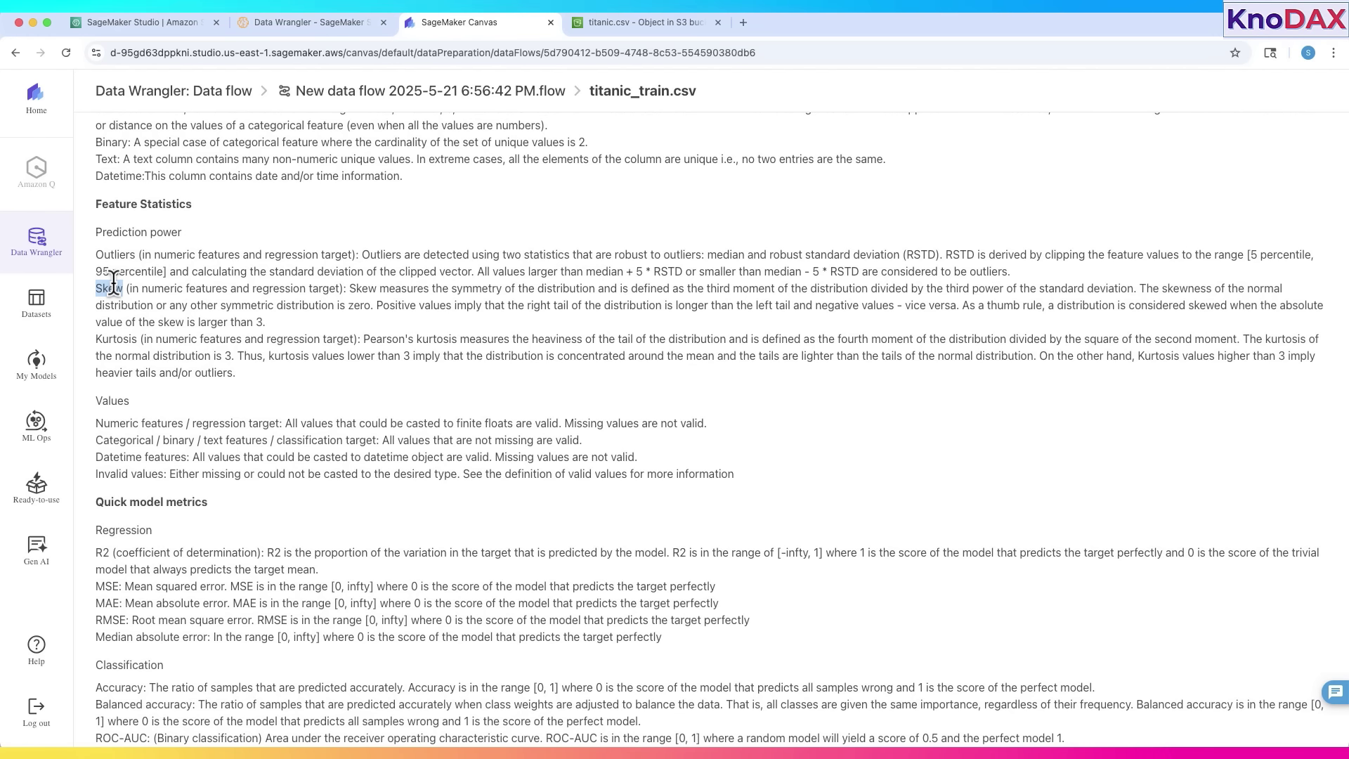
{"action": "double_click", "coordinate": [114, 338]}
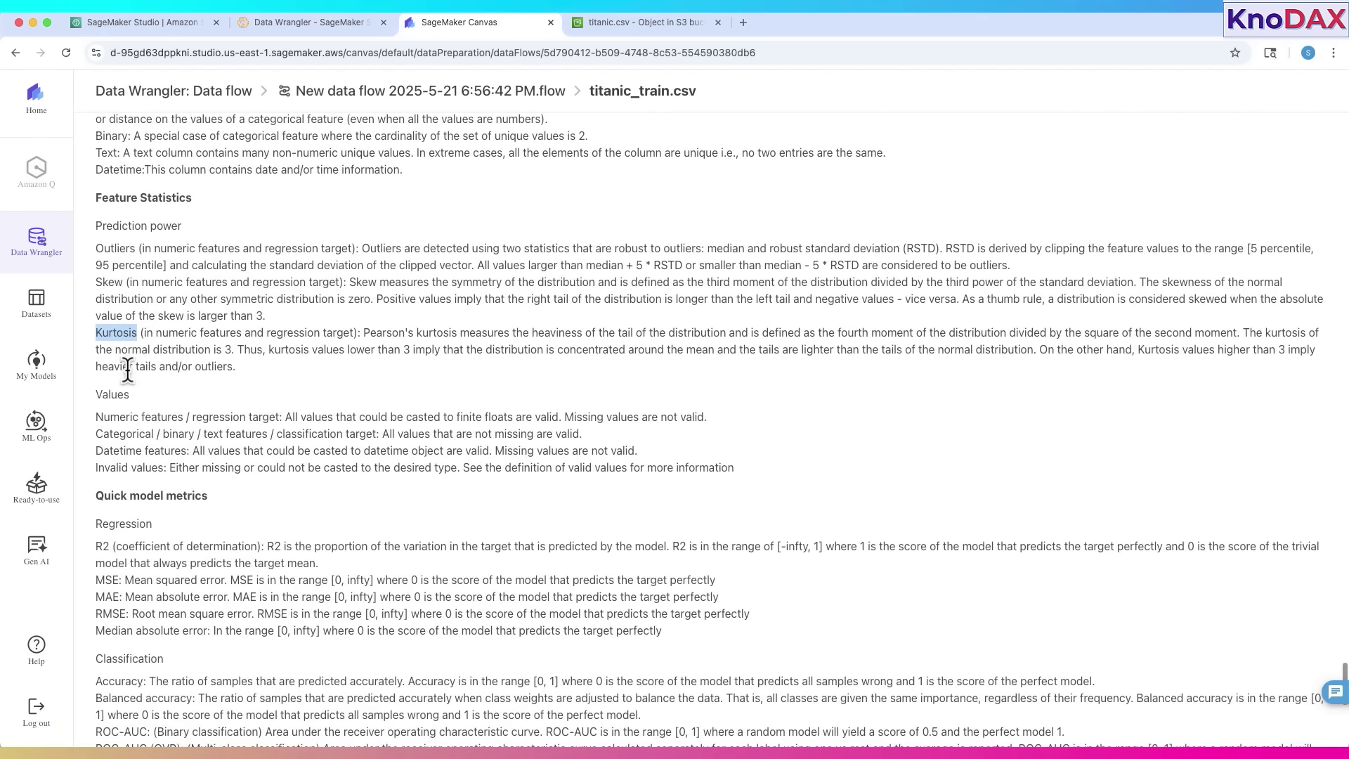
{"action": "scroll", "coordinate": [123, 351], "scroll_direction": "down", "scroll_amount": 2}
{"action": "double_click", "coordinate": [112, 324]}
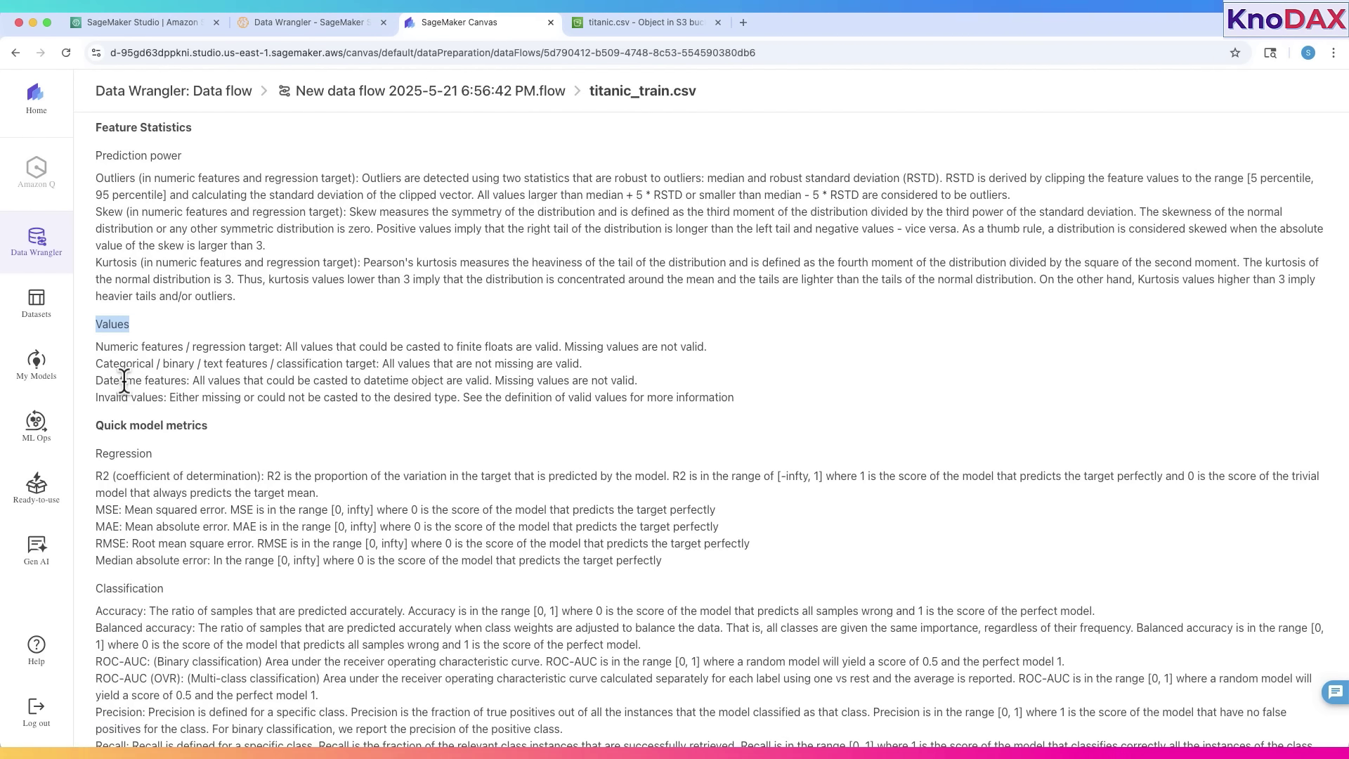
- Read the regression definitions under Quick model metrics, including R2, MSE, MAE, RMSE and median absolute error
{"action": "scroll", "coordinate": [175, 408], "scroll_direction": "down", "scroll_amount": 3}
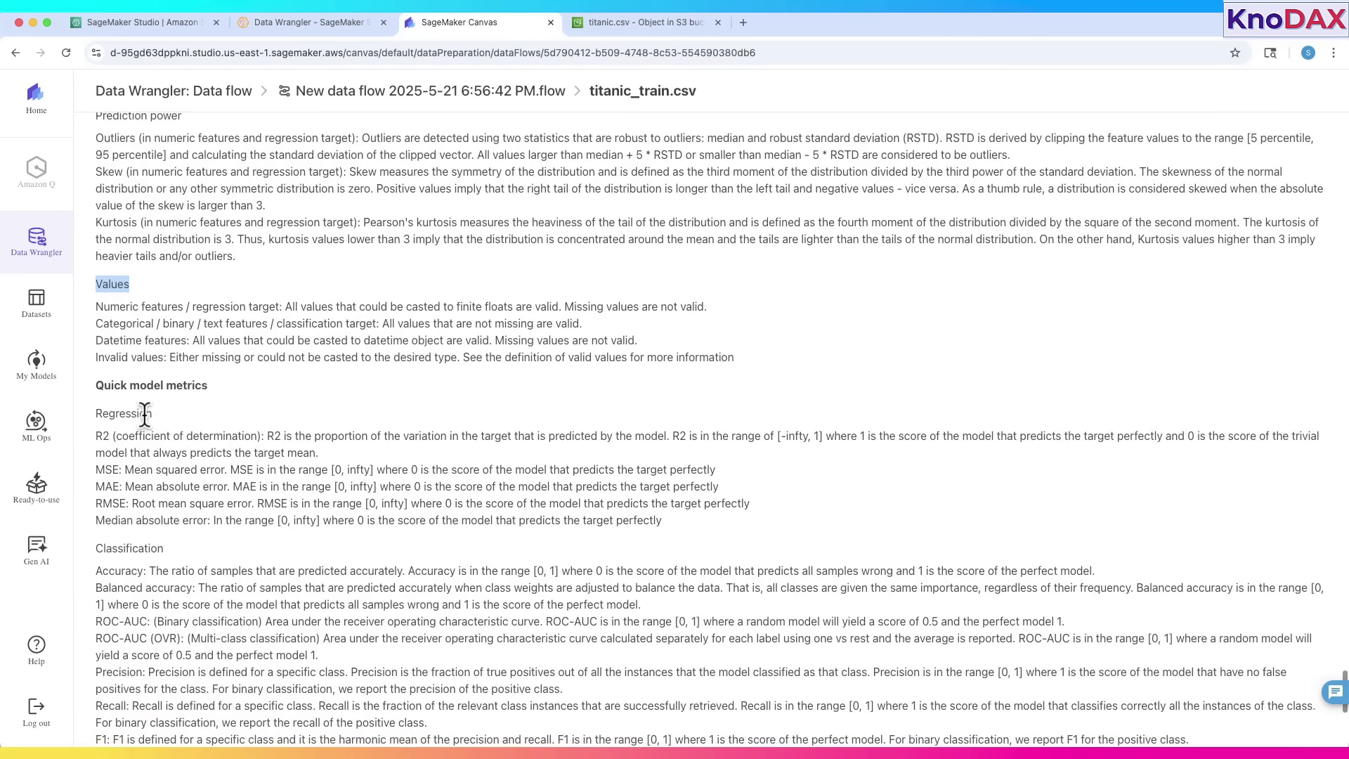
{"action": "scroll", "coordinate": [175, 405], "scroll_direction": "down", "scroll_amount": 3}
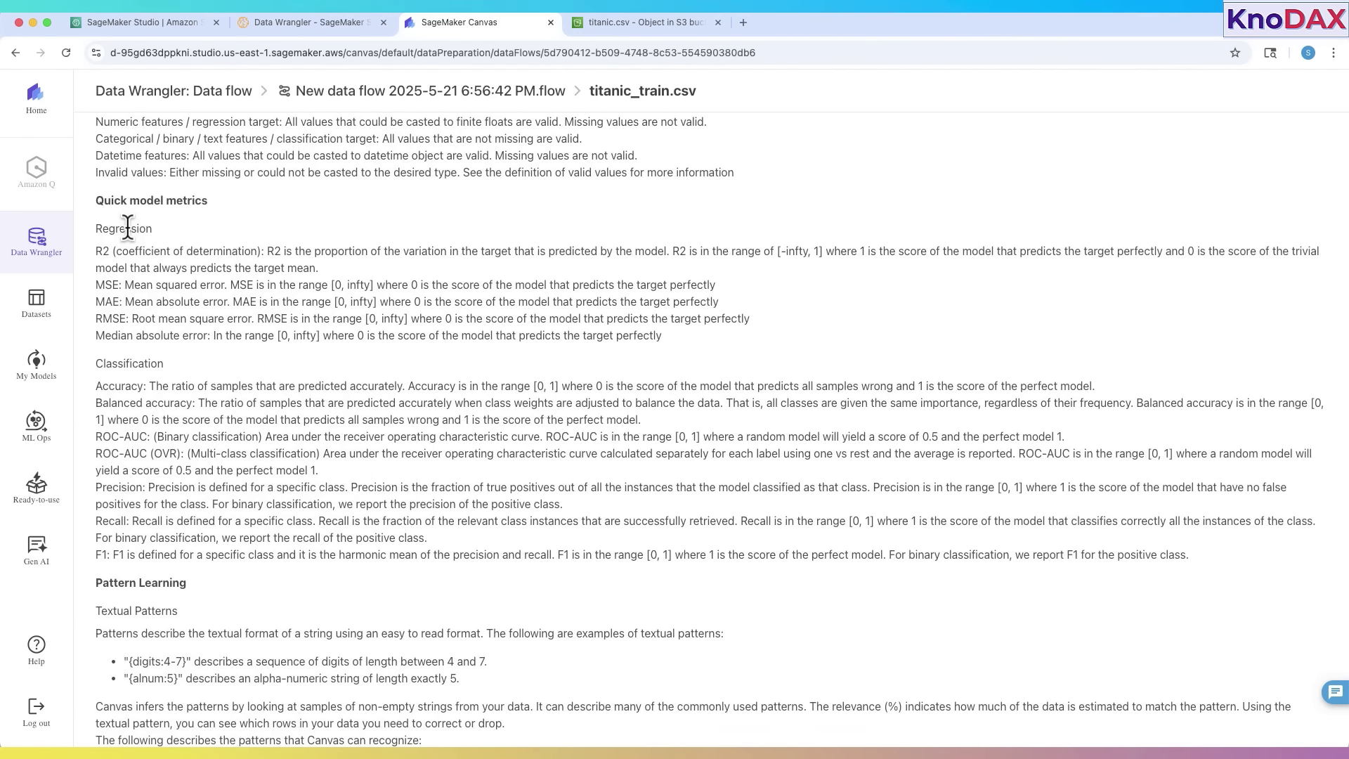
{"action": "double_click", "coordinate": [127, 227]}
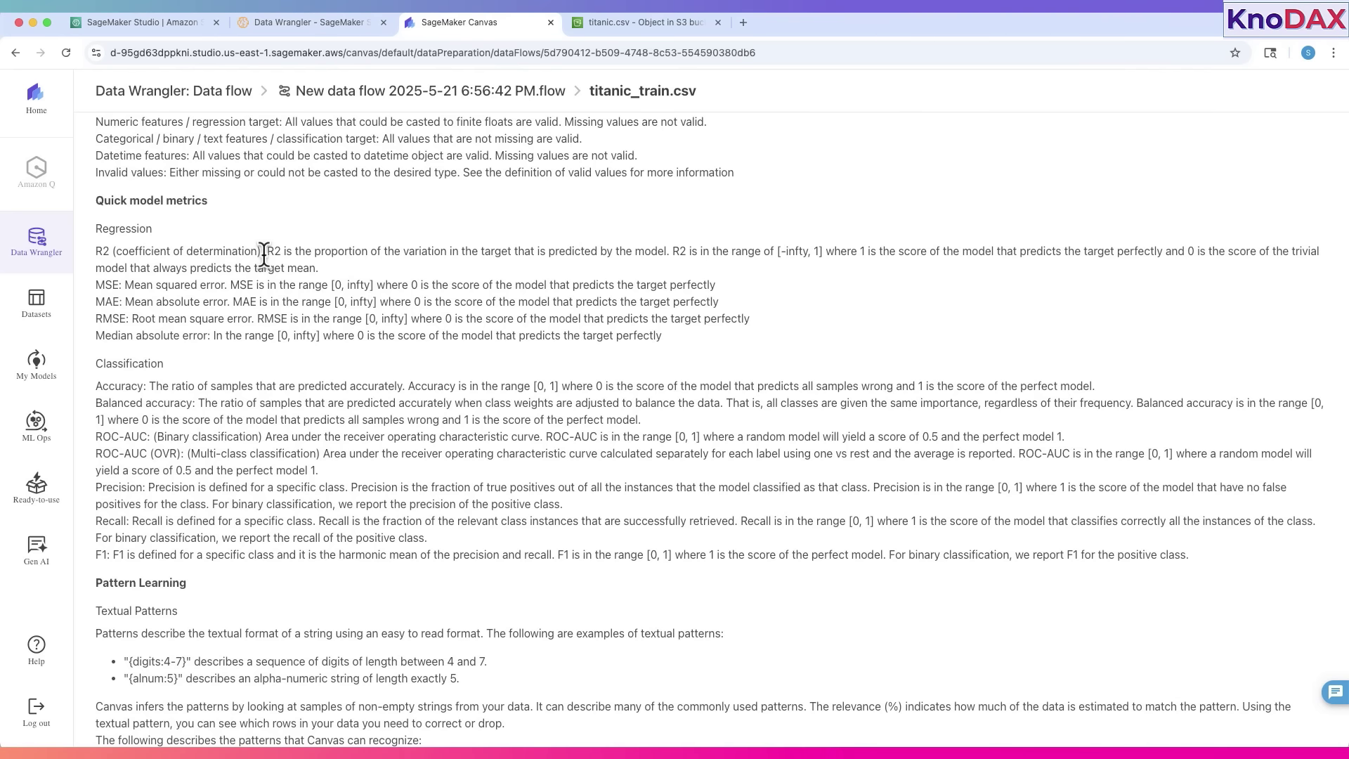
{"action": "double_click", "coordinate": [111, 318]}
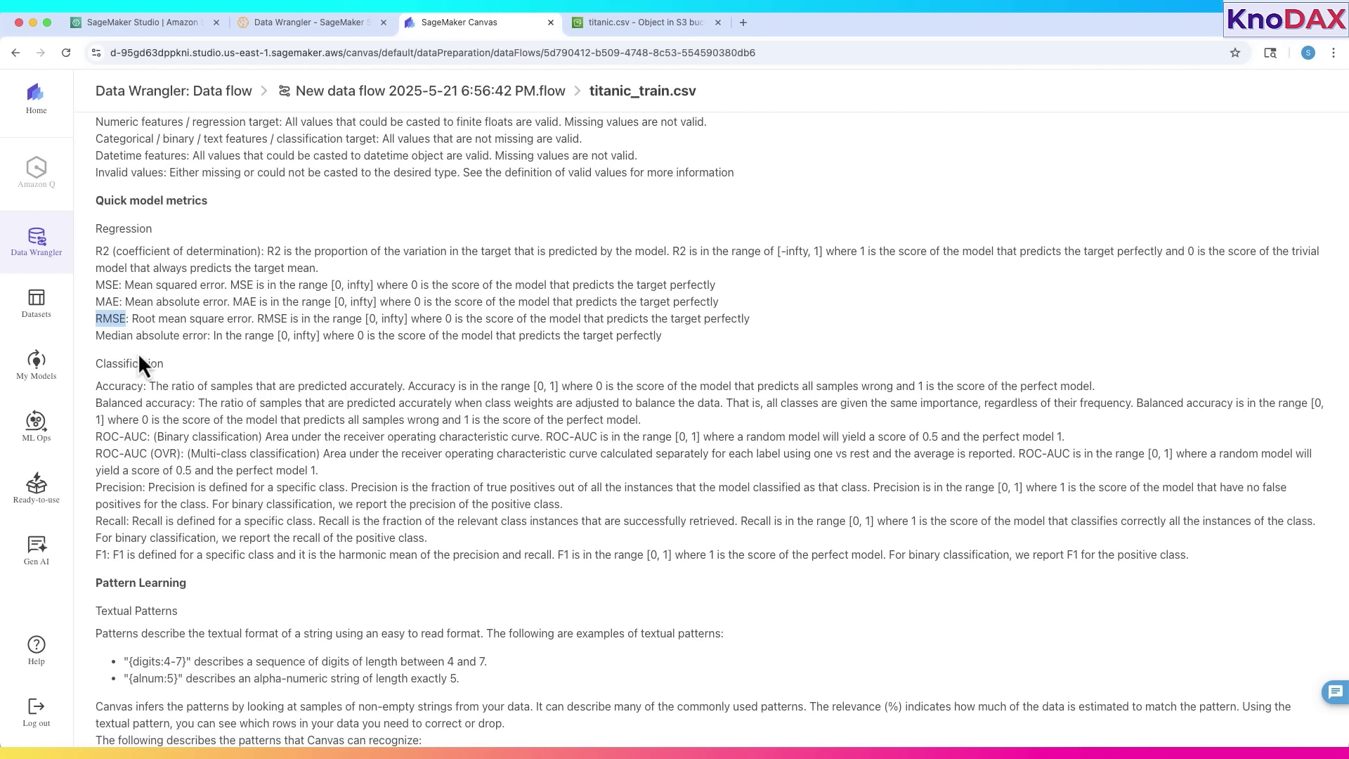
{"action": "scroll", "coordinate": [143, 363], "scroll_direction": "down", "scroll_amount": 2}
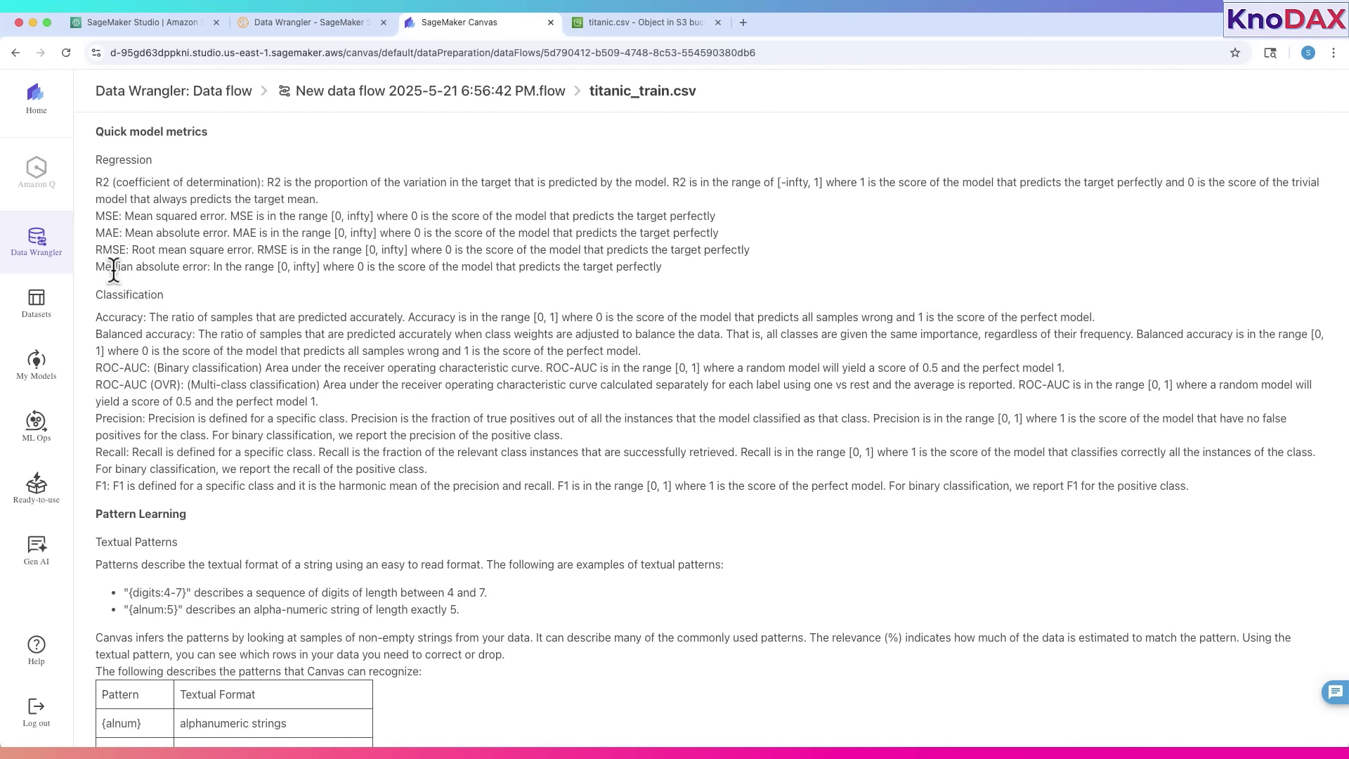
{"action": "left_click", "coordinate": [159, 267]}
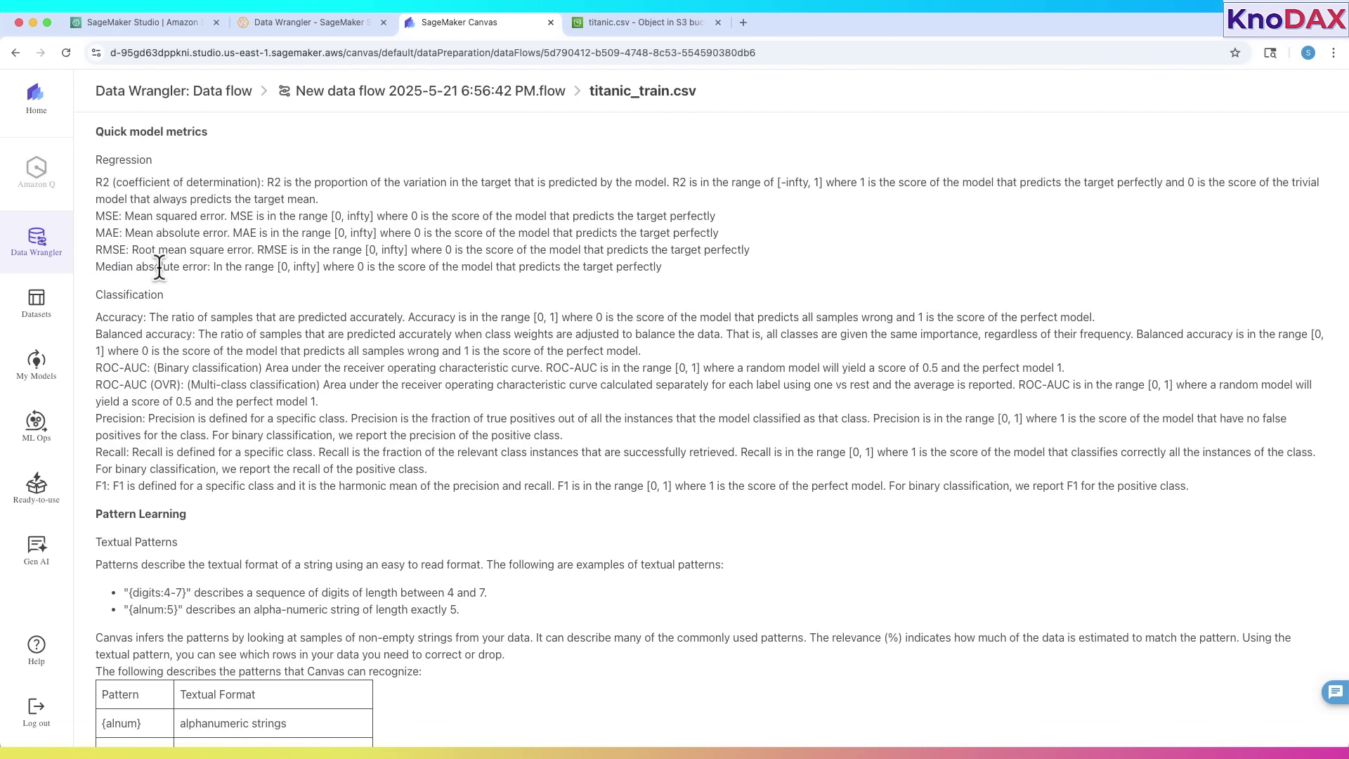
- Read the classification definitions under Quick model metrics for accuracy, balanced accuracy and ROC-AUC
{"action": "double_click", "coordinate": [136, 295]}
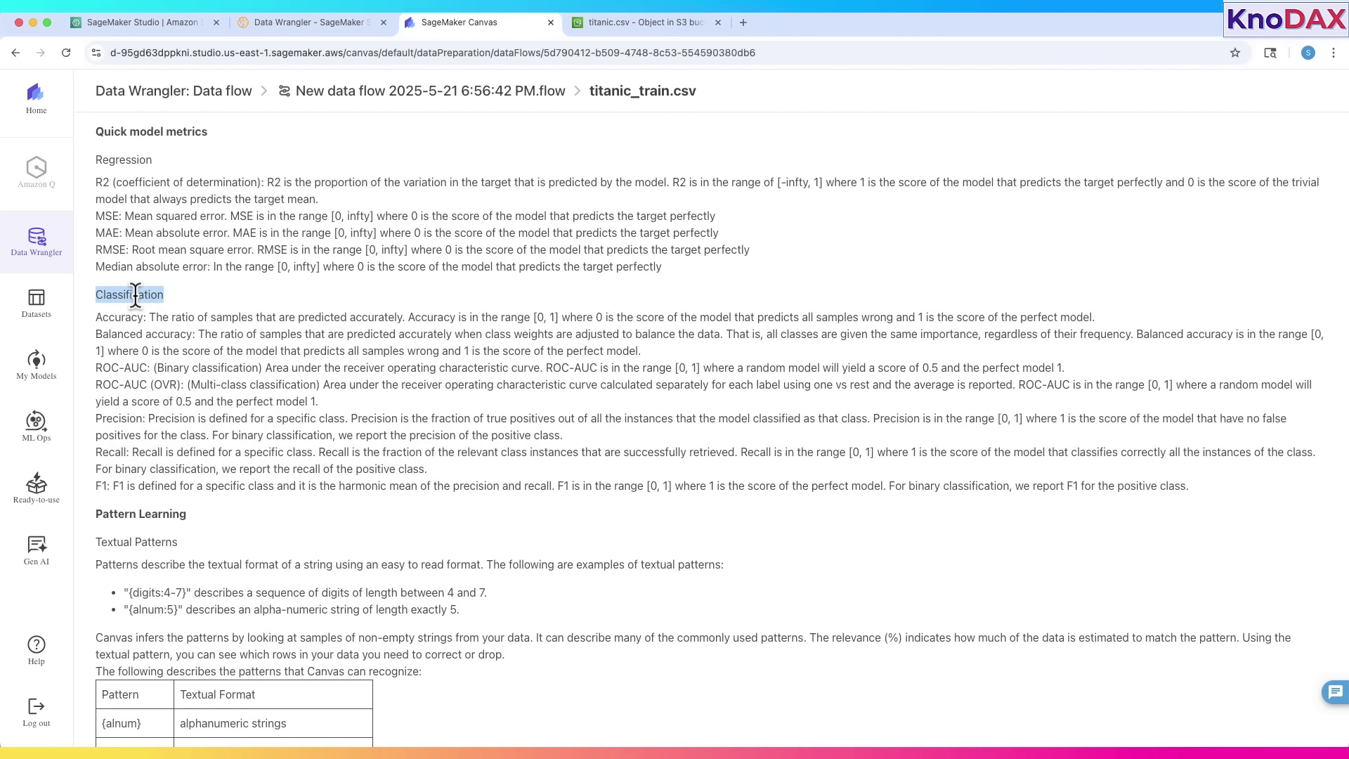
{"action": "left_click", "coordinate": [123, 316]}
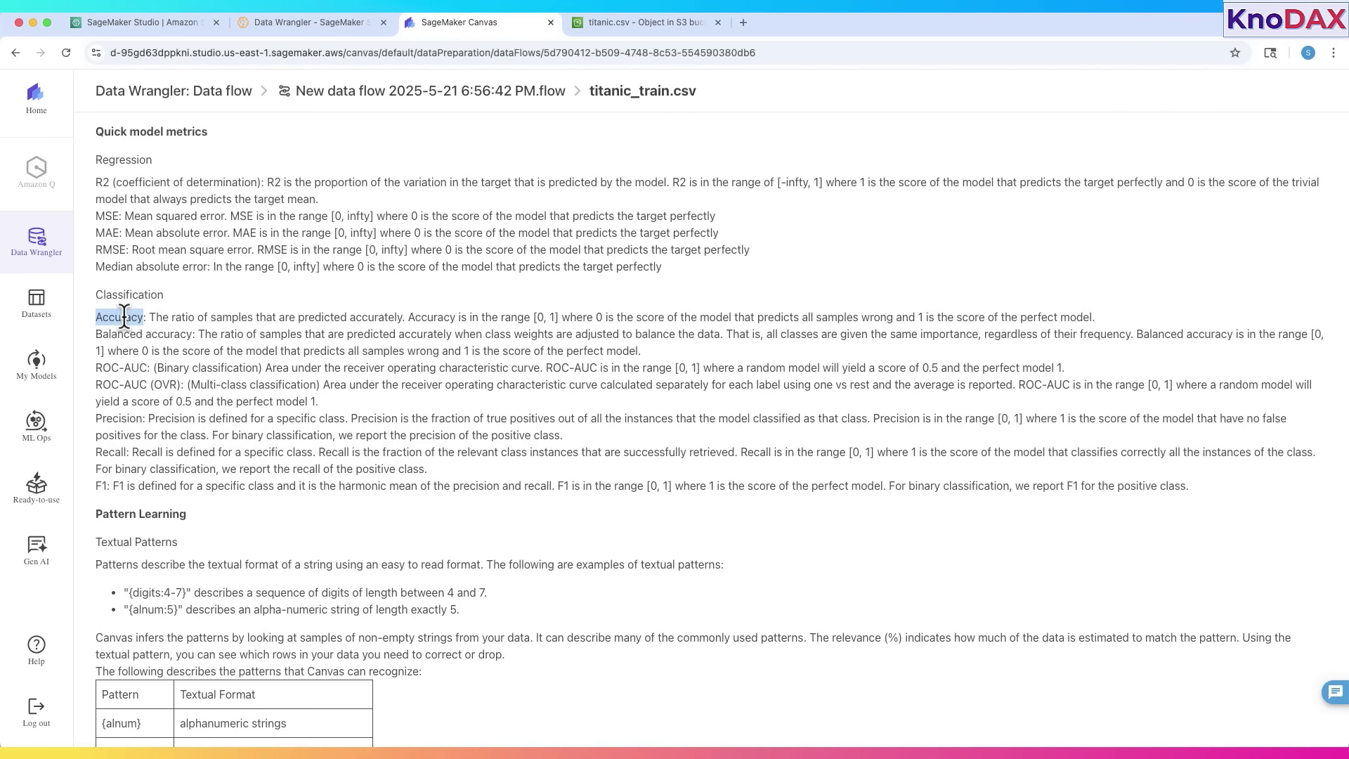
{"action": "left_click", "coordinate": [162, 331]}
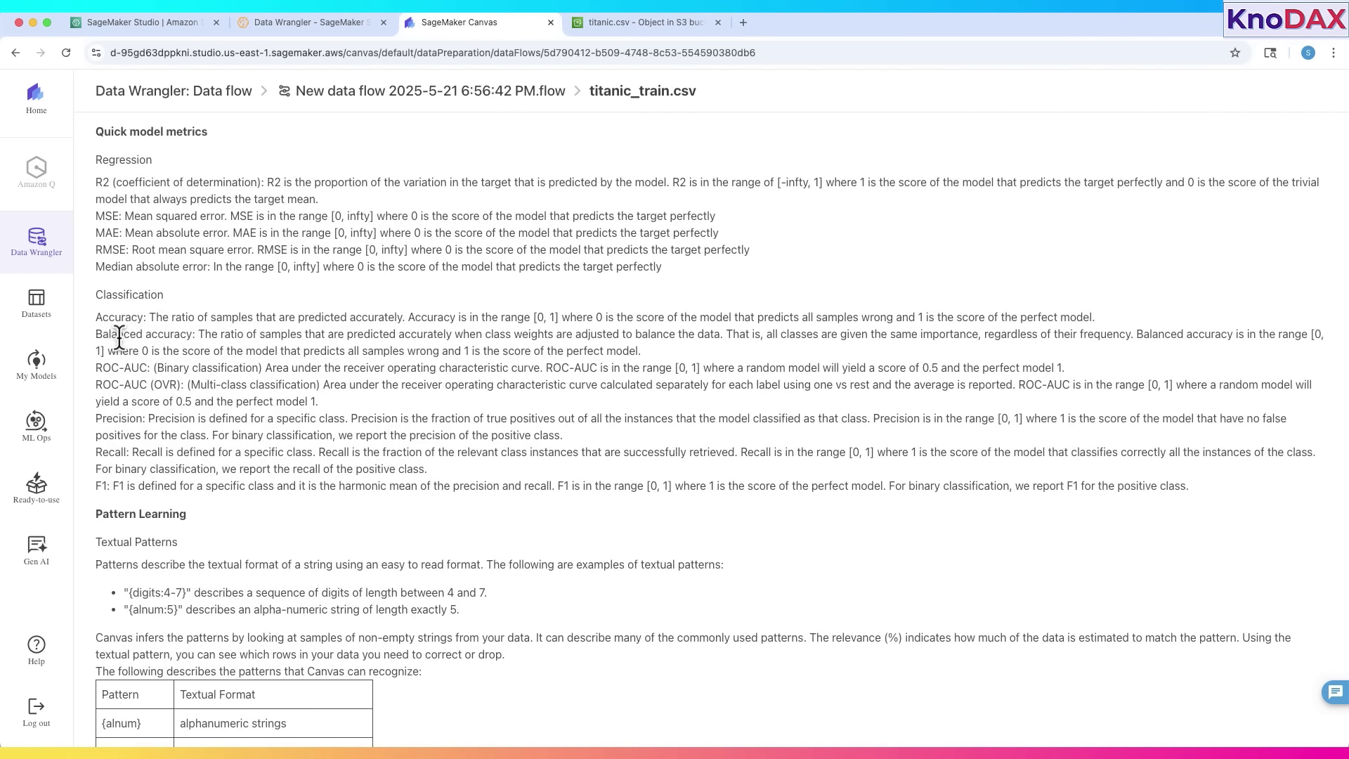
{"action": "left_click_drag", "start_coordinate": [106, 333], "coordinate": [178, 334]}
{"action": "left_click", "coordinate": [178, 341]}
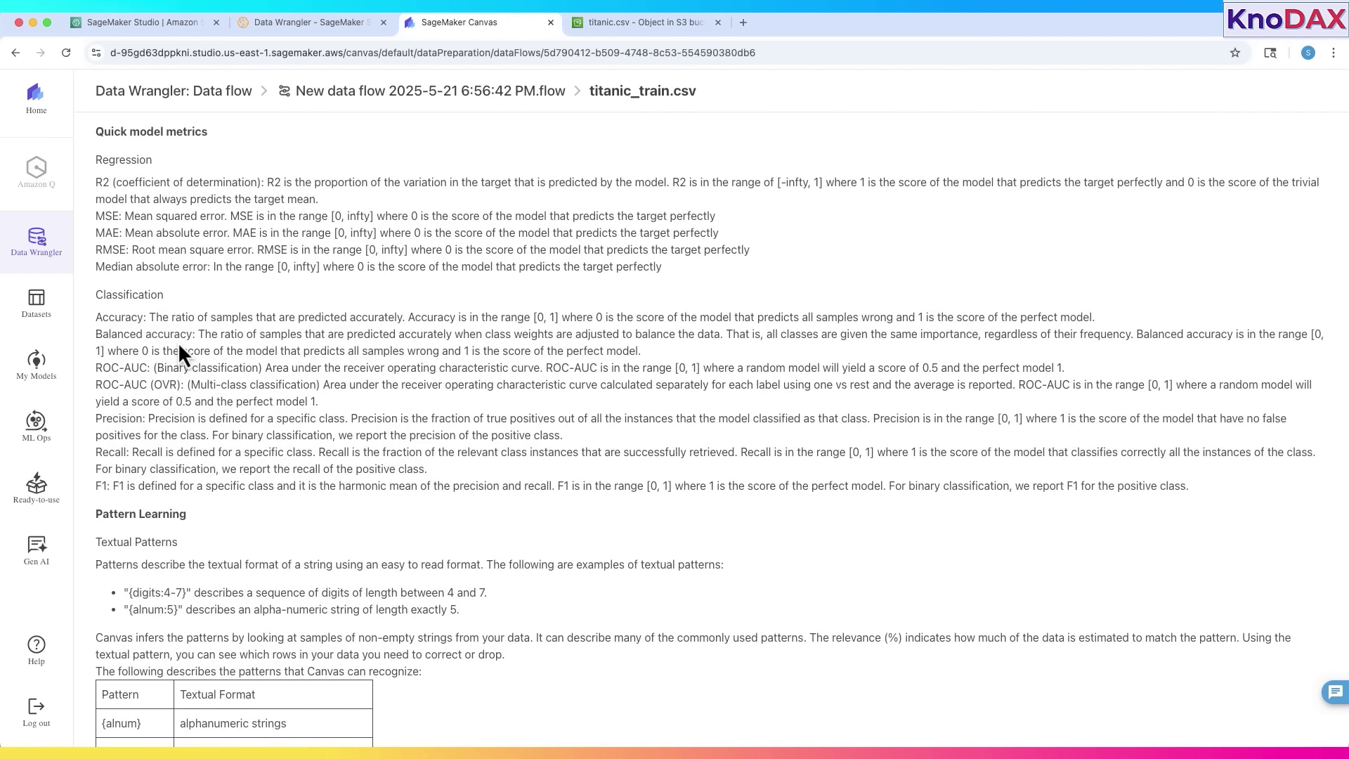
{"action": "left_click_drag", "start_coordinate": [96, 366], "coordinate": [143, 367]}
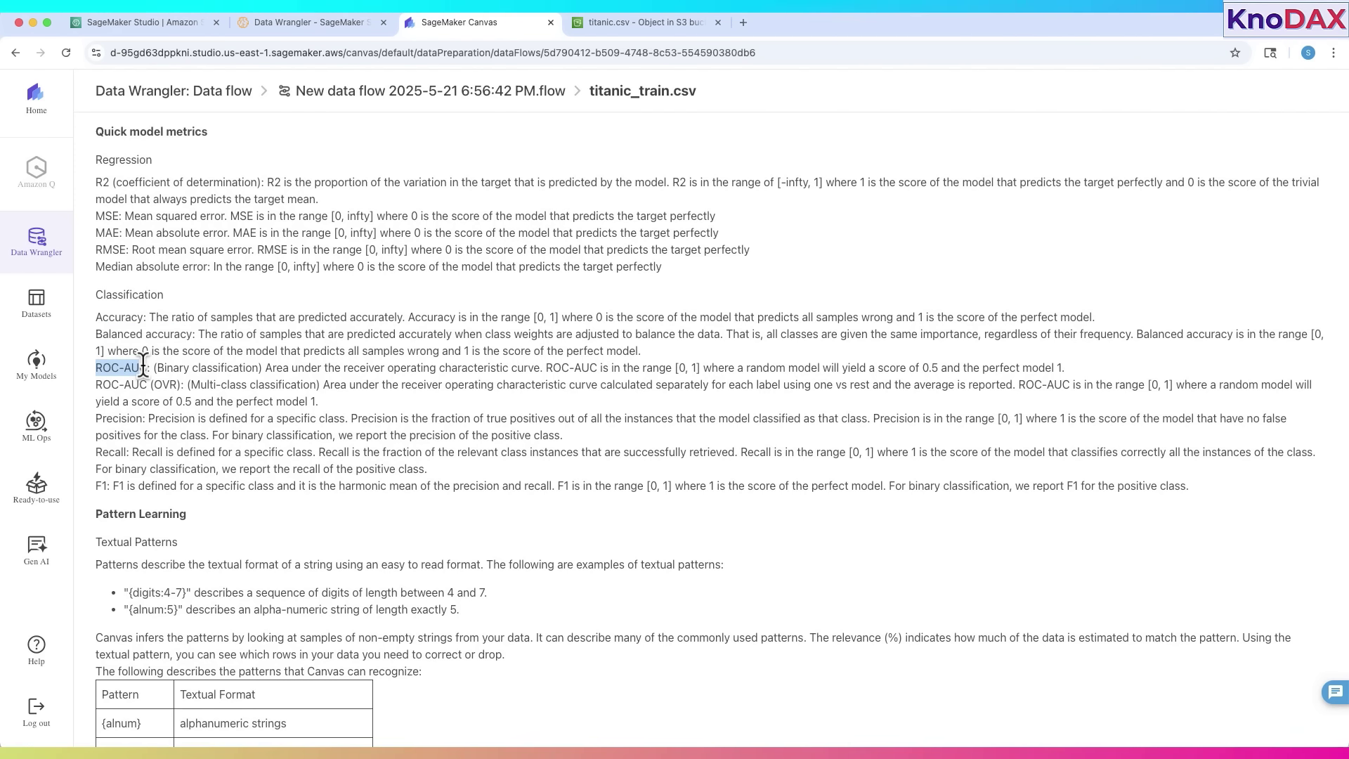
{"action": "left_click", "coordinate": [99, 384]}
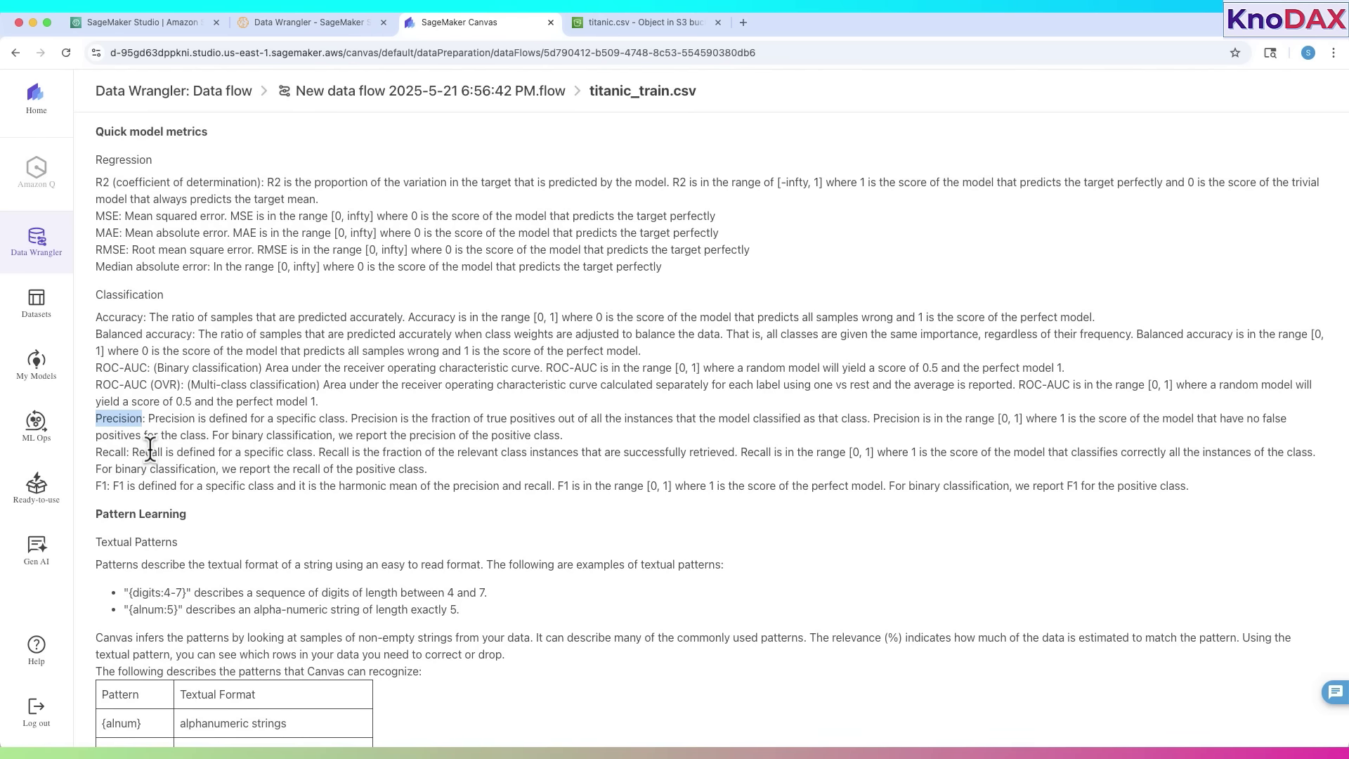
- Read the precision, recall and F1 definitions, and look over the whole set of classification metrics once more
{"action": "scroll", "coordinate": [140, 436], "scroll_direction": "down", "scroll_amount": 2}
{"action": "double_click", "coordinate": [117, 411]}
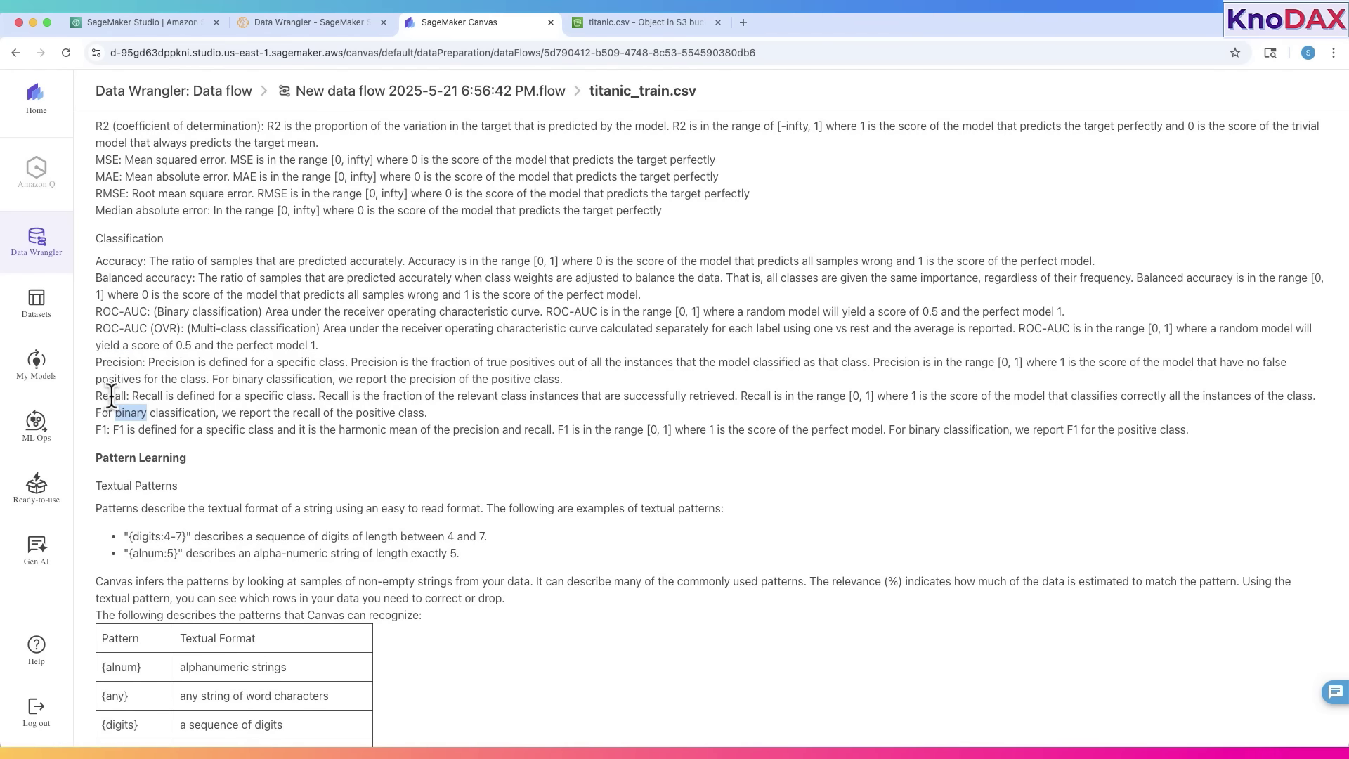
{"action": "double_click", "coordinate": [110, 396]}
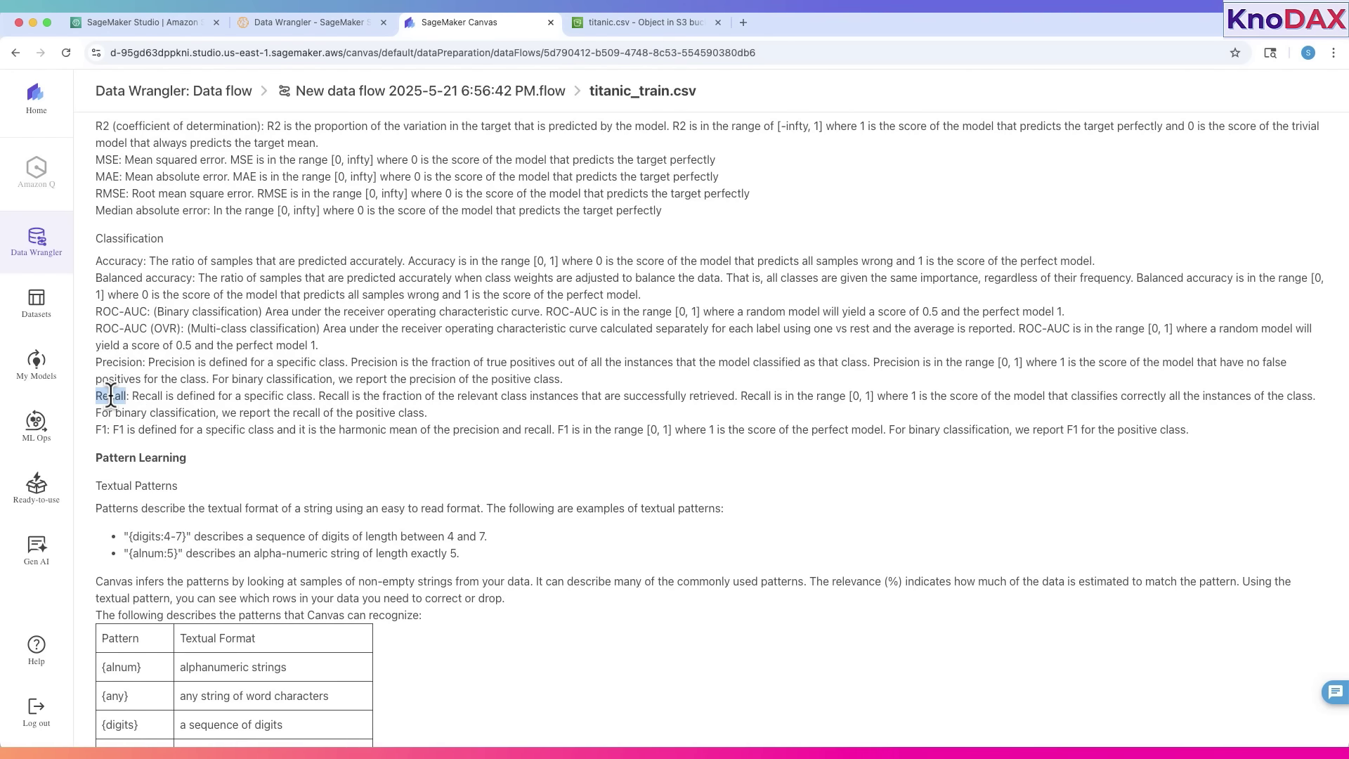
{"action": "left_click", "coordinate": [103, 429]}
{"action": "double_click", "coordinate": [103, 429]}
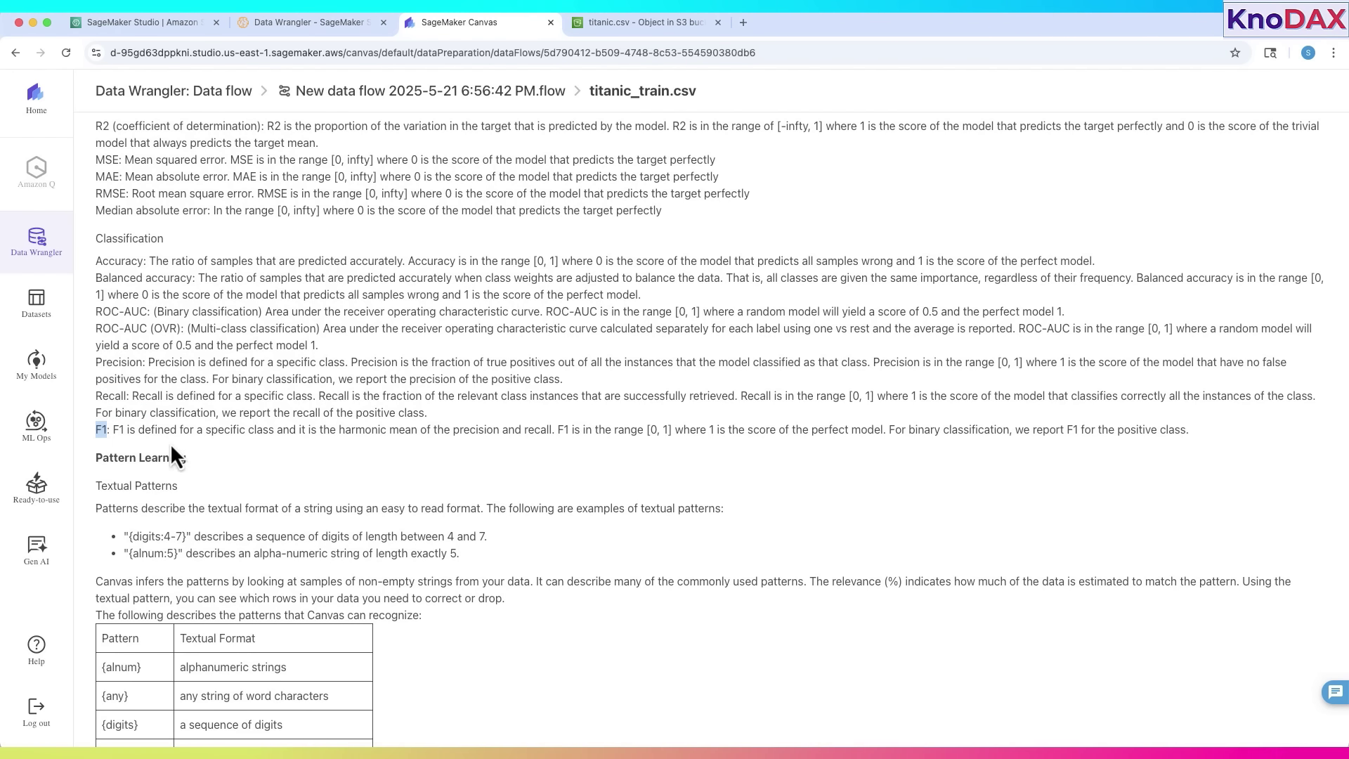
{"action": "scroll", "coordinate": [170, 443], "scroll_direction": "down", "scroll_amount": 4}
{"action": "scroll", "coordinate": [184, 395], "scroll_direction": "up", "scroll_amount": 2}
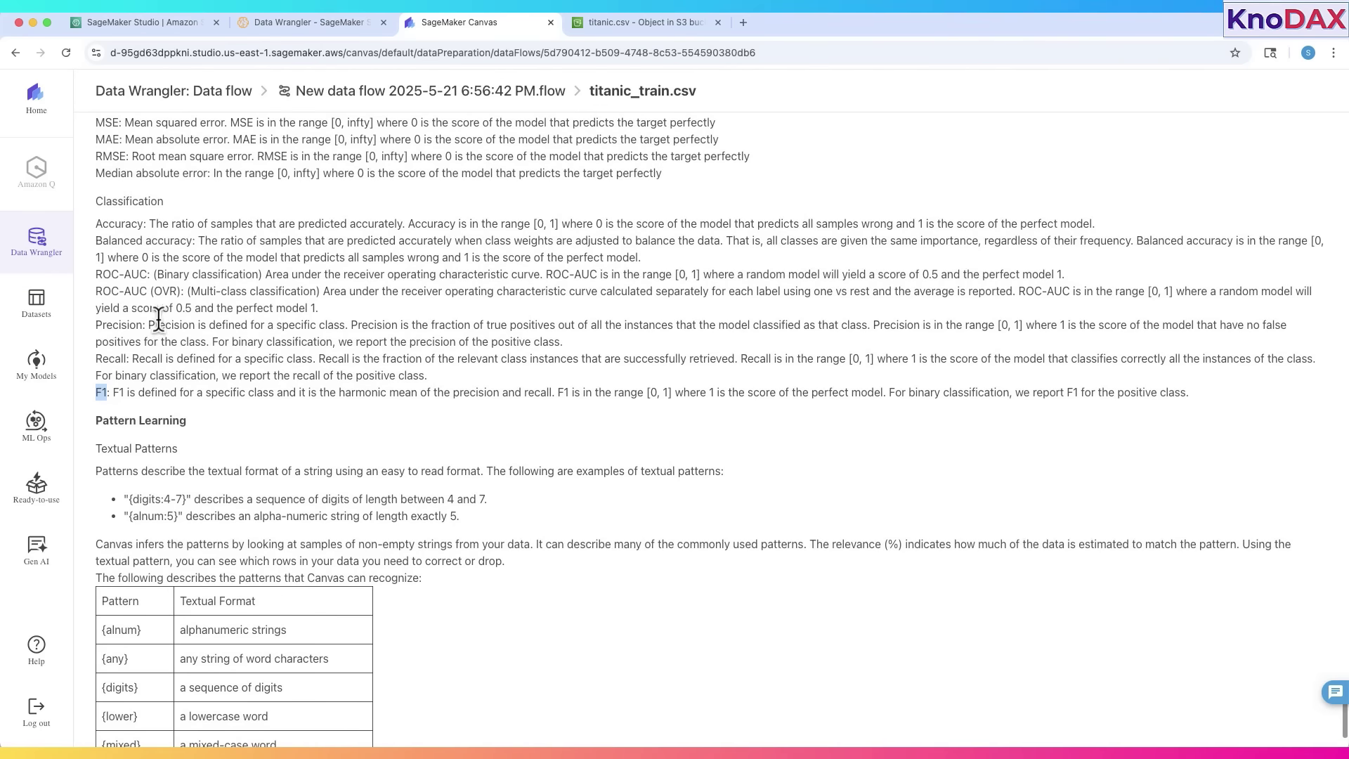
{"action": "left_click", "coordinate": [129, 265]}
{"action": "left_click_drag", "start_coordinate": [101, 224], "coordinate": [310, 373]}
{"action": "left_click", "coordinate": [284, 402]}
- Read the Pattern Learning section, including the textual pattern examples and the table of patterns Canvas can recognize
{"action": "scroll", "coordinate": [284, 402], "scroll_direction": "down", "scroll_amount": 3}
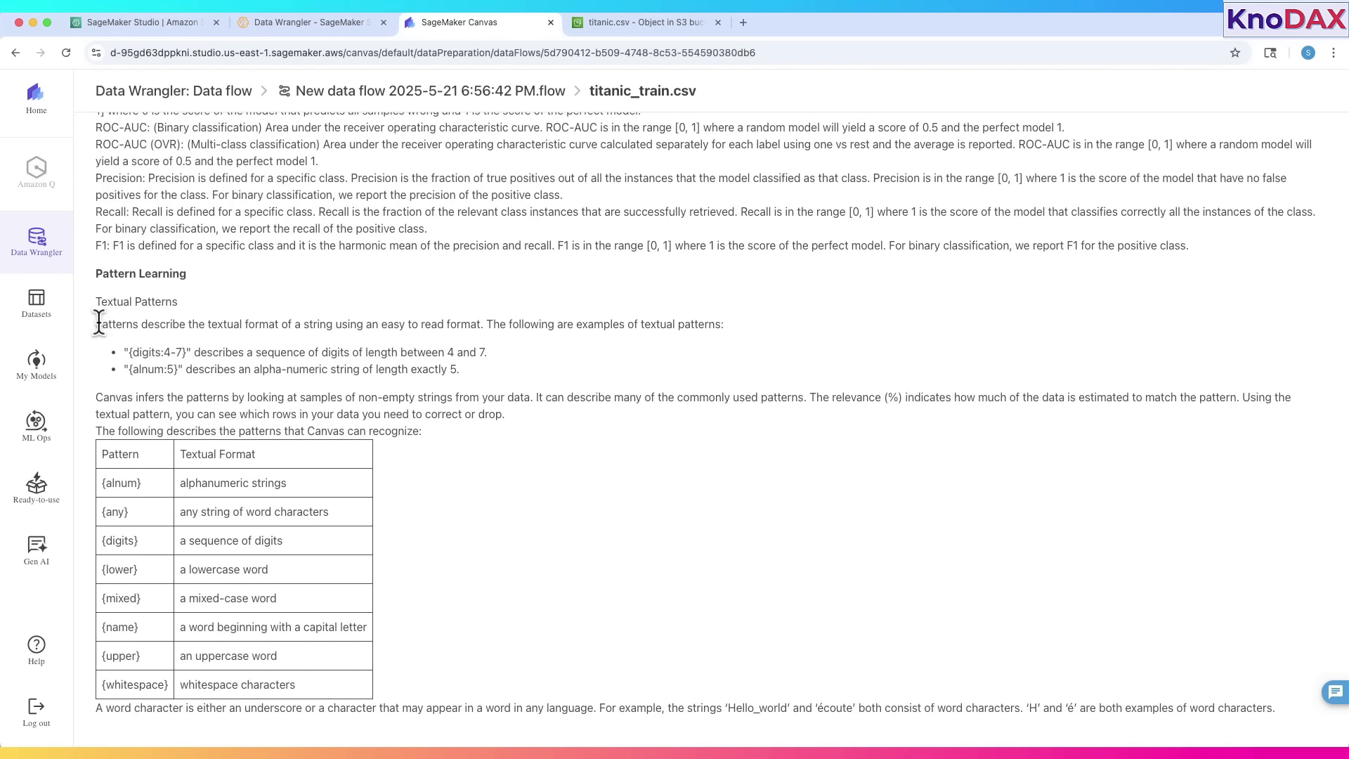
{"action": "left_click_drag", "start_coordinate": [132, 351], "coordinate": [179, 368]}
{"action": "left_click", "coordinate": [238, 379]}
{"action": "left_click_drag", "start_coordinate": [155, 402], "coordinate": [314, 711]}
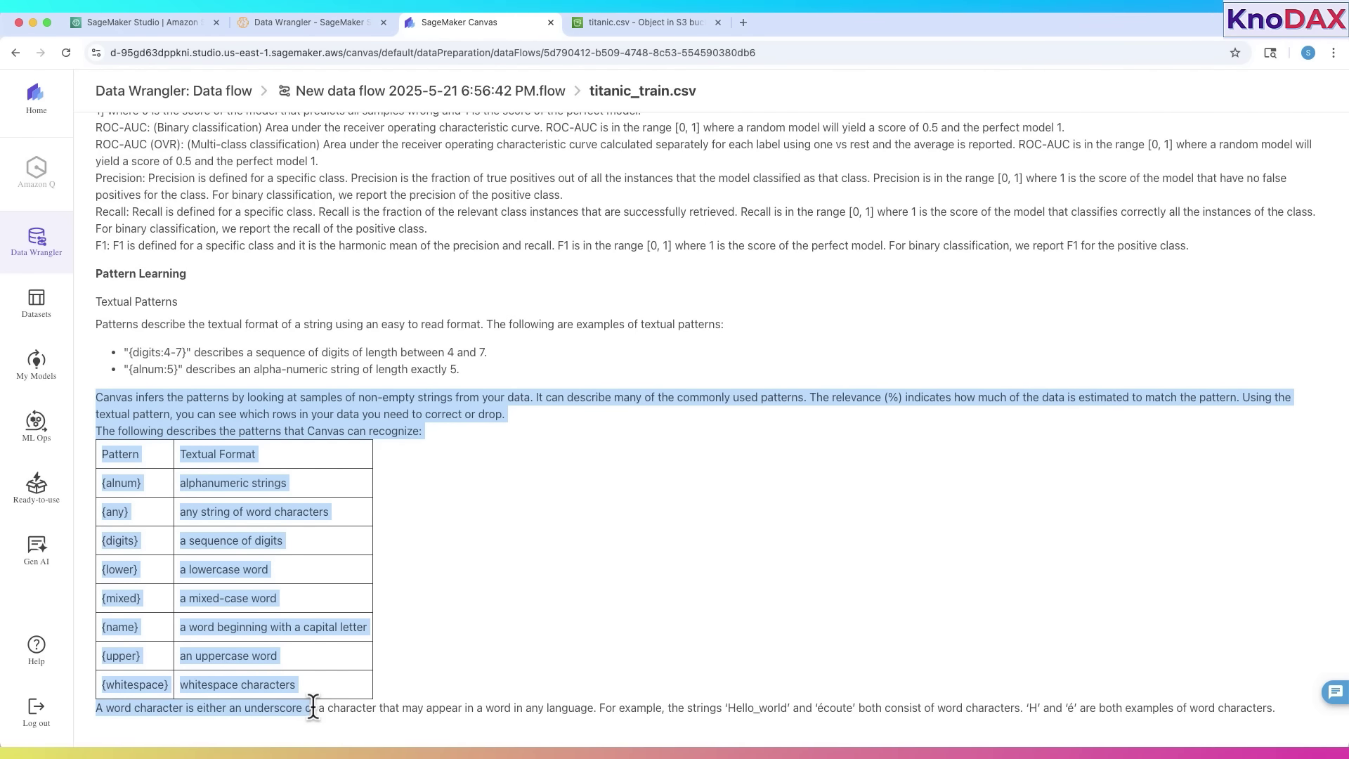
{"action": "left_click", "coordinate": [540, 654]}
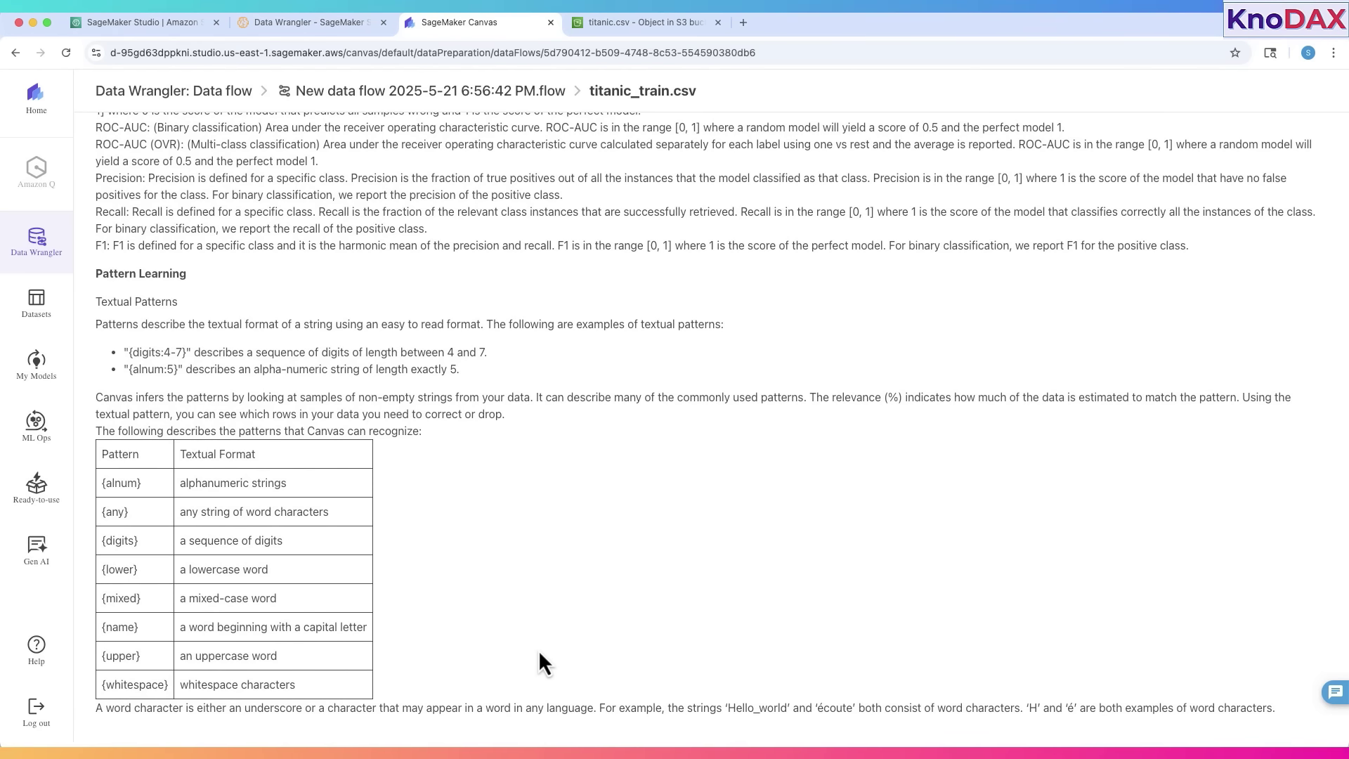
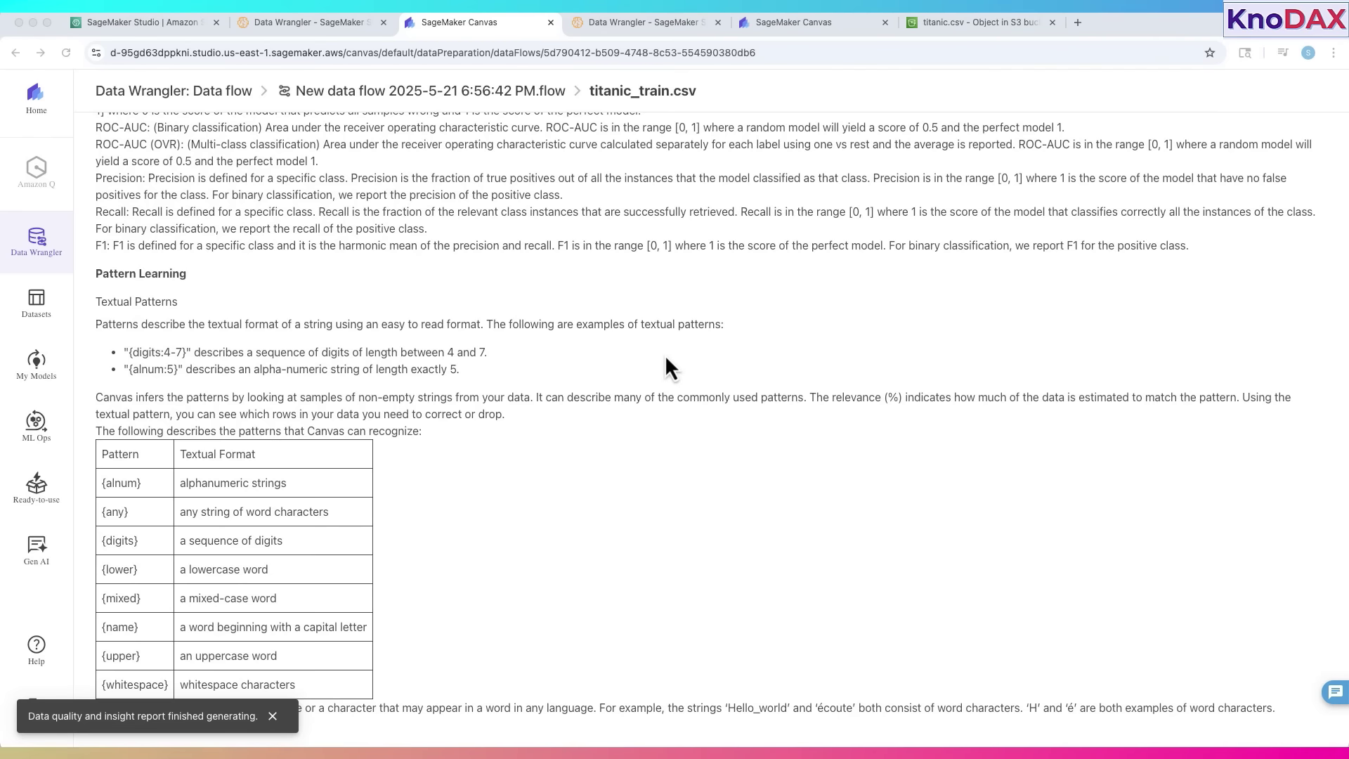
- Leave the data quality and insights report and return to the New data flow 2025-5-21 6:56:42 PM.flow canvas
{"action": "scroll", "coordinate": [665, 355], "scroll_direction": "up", "scroll_amount": 10}
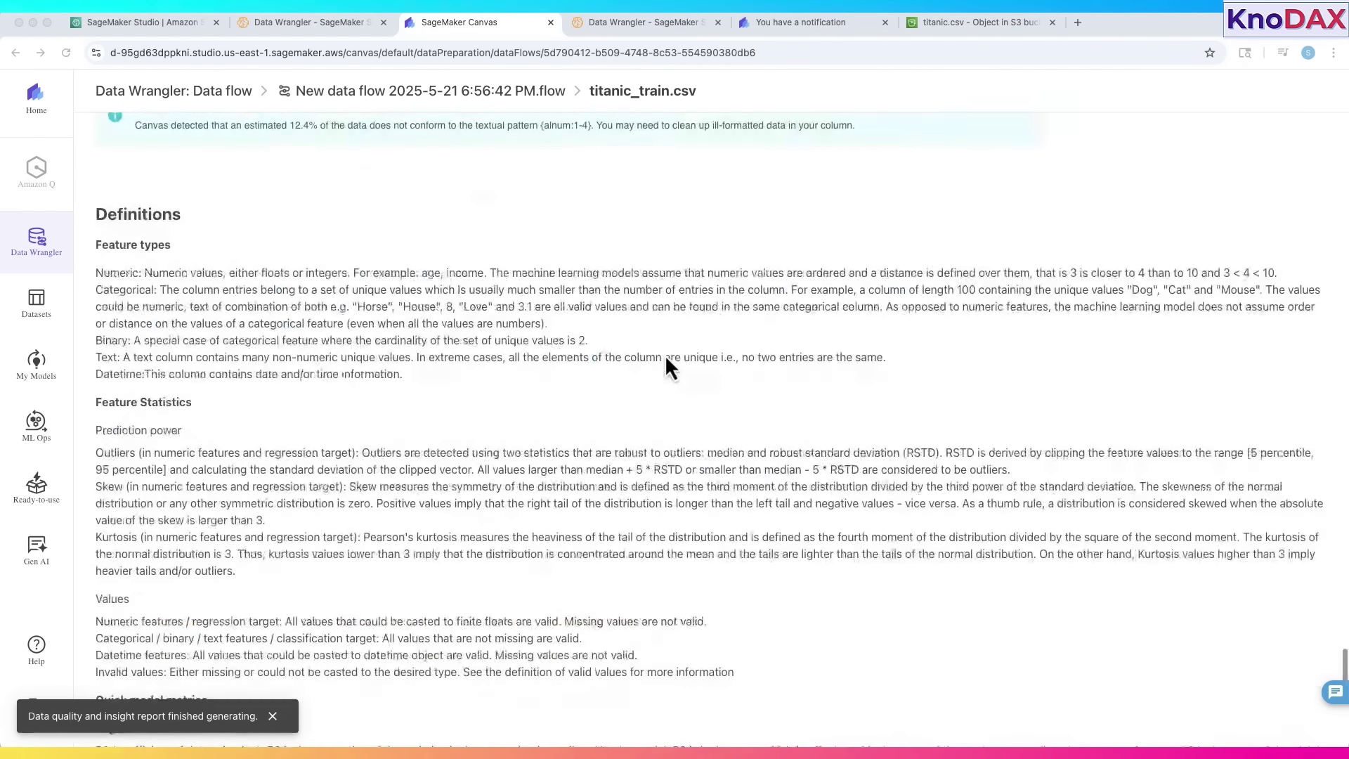
{"action": "scroll", "coordinate": [665, 354], "scroll_direction": "up", "scroll_amount": 20}
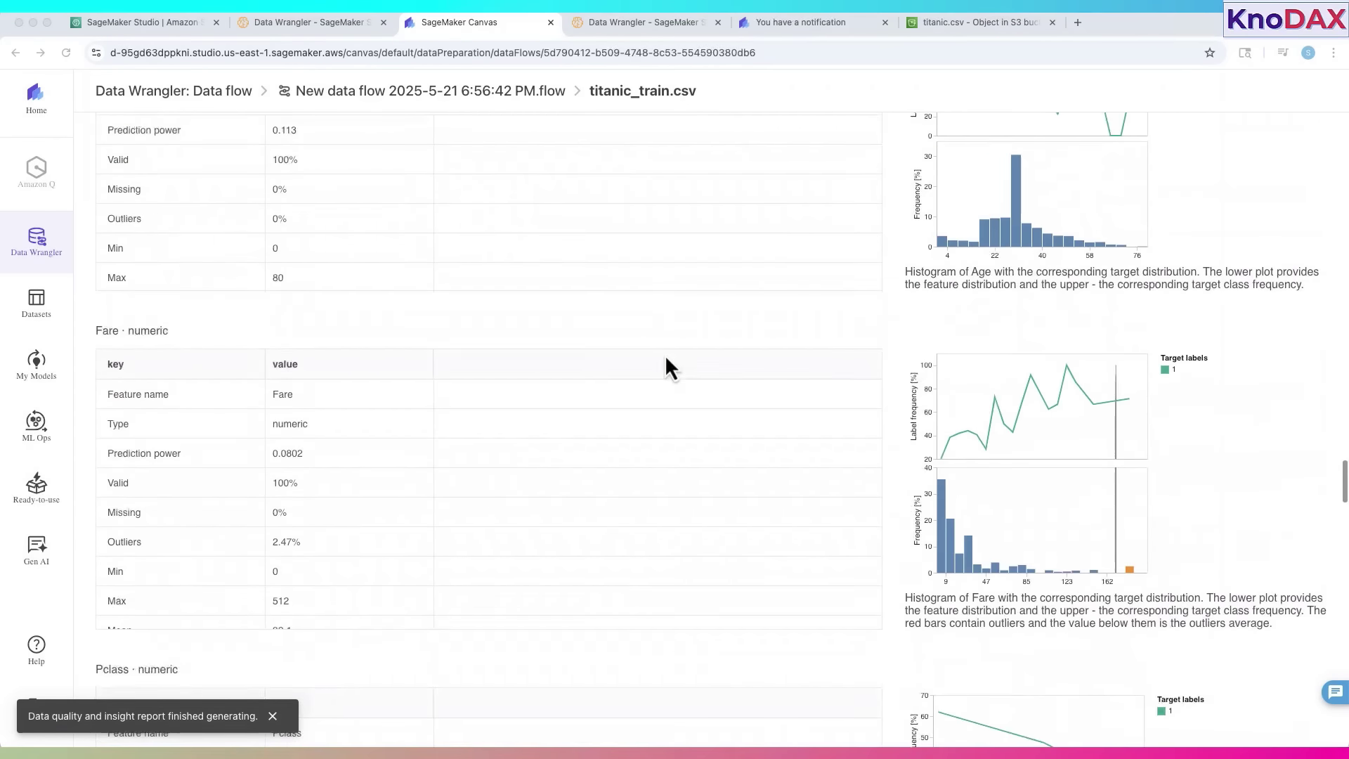
{"action": "scroll", "coordinate": [665, 354], "scroll_direction": "up", "scroll_amount": 20}
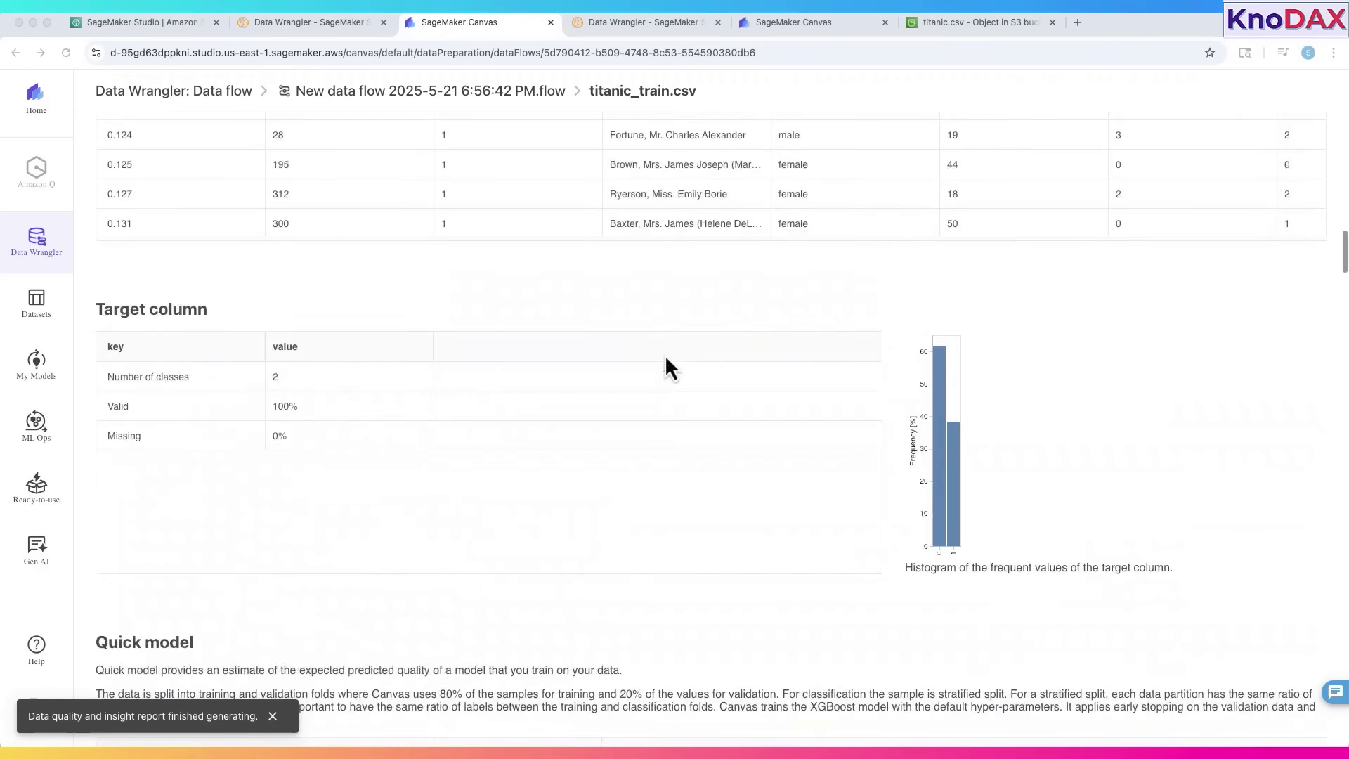
{"action": "scroll", "coordinate": [665, 354], "scroll_direction": "up", "scroll_amount": 20}
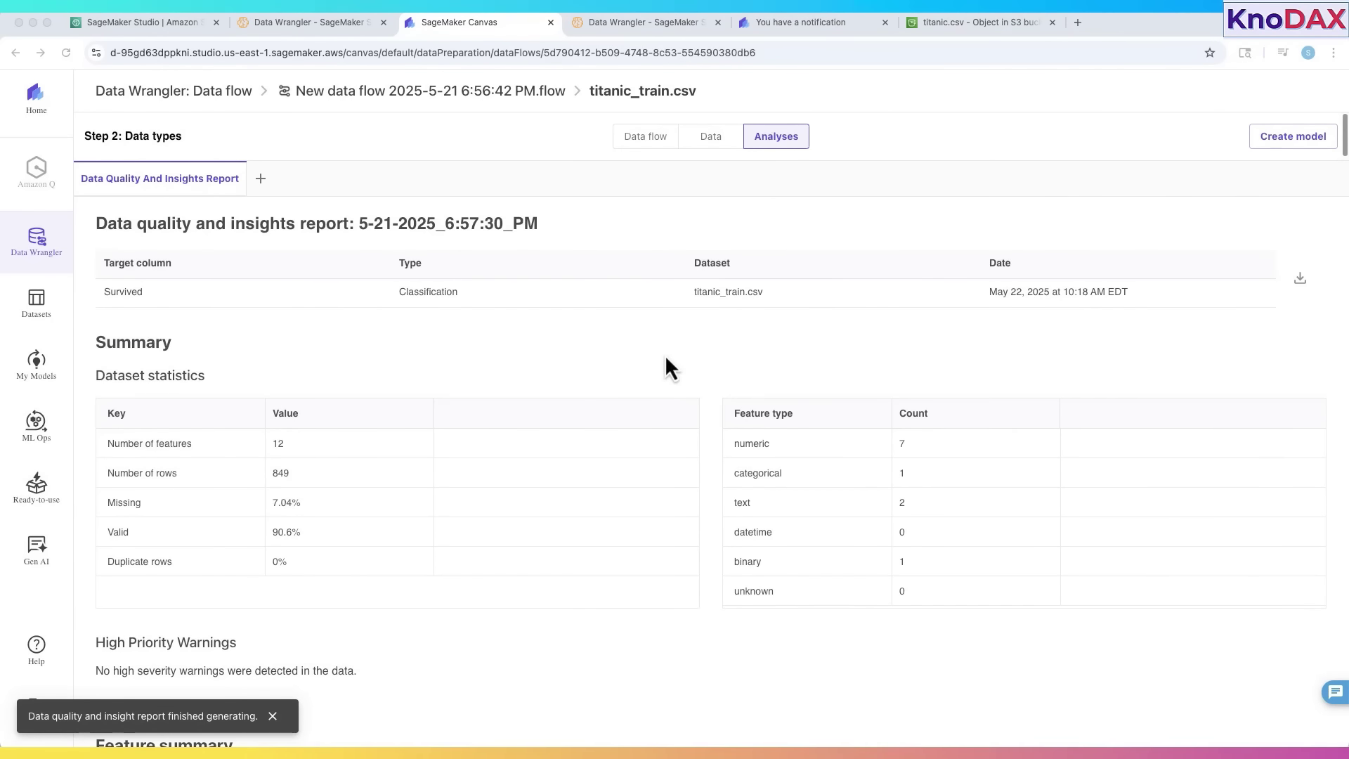
{"action": "left_click", "coordinate": [456, 99]}
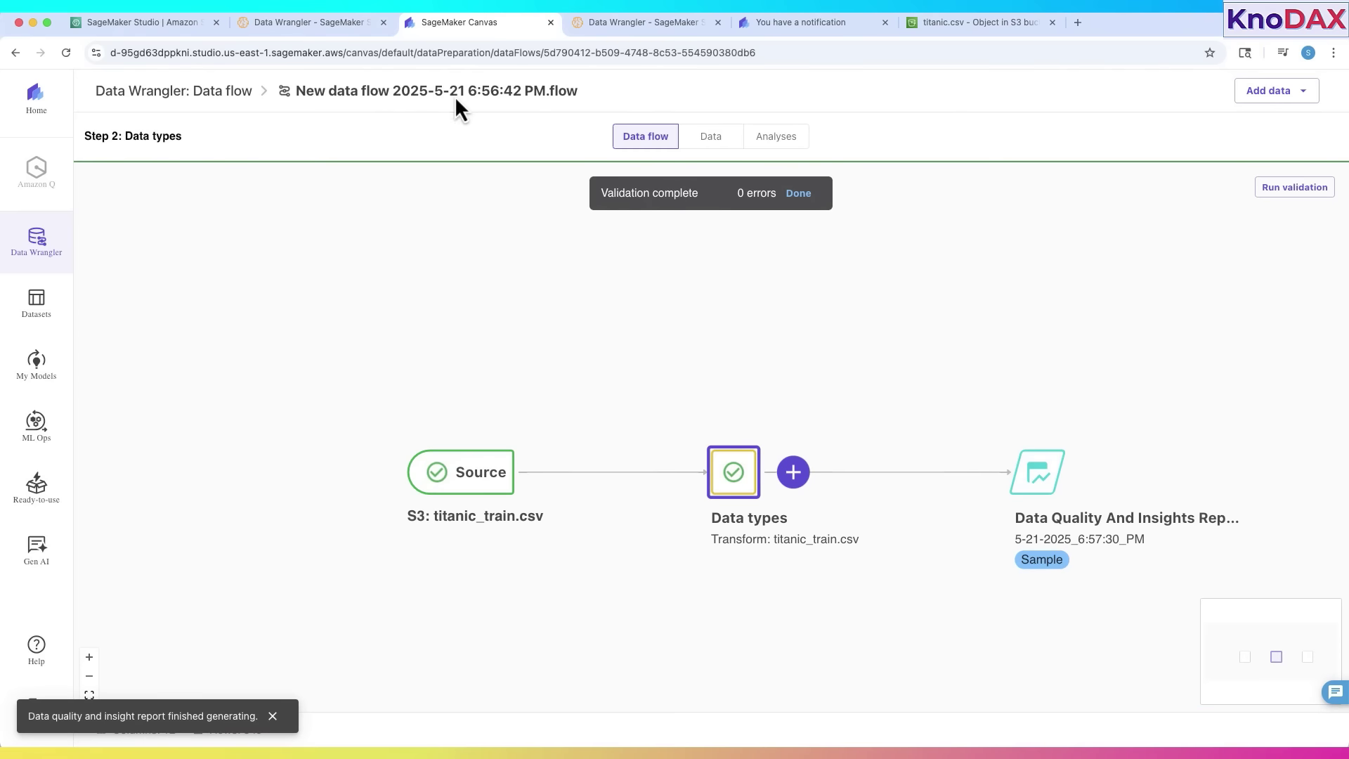
- Review the actions available for the Data types node and open Chat for data prep from it
{"action": "mouse_move", "coordinate": [1018, 505]}
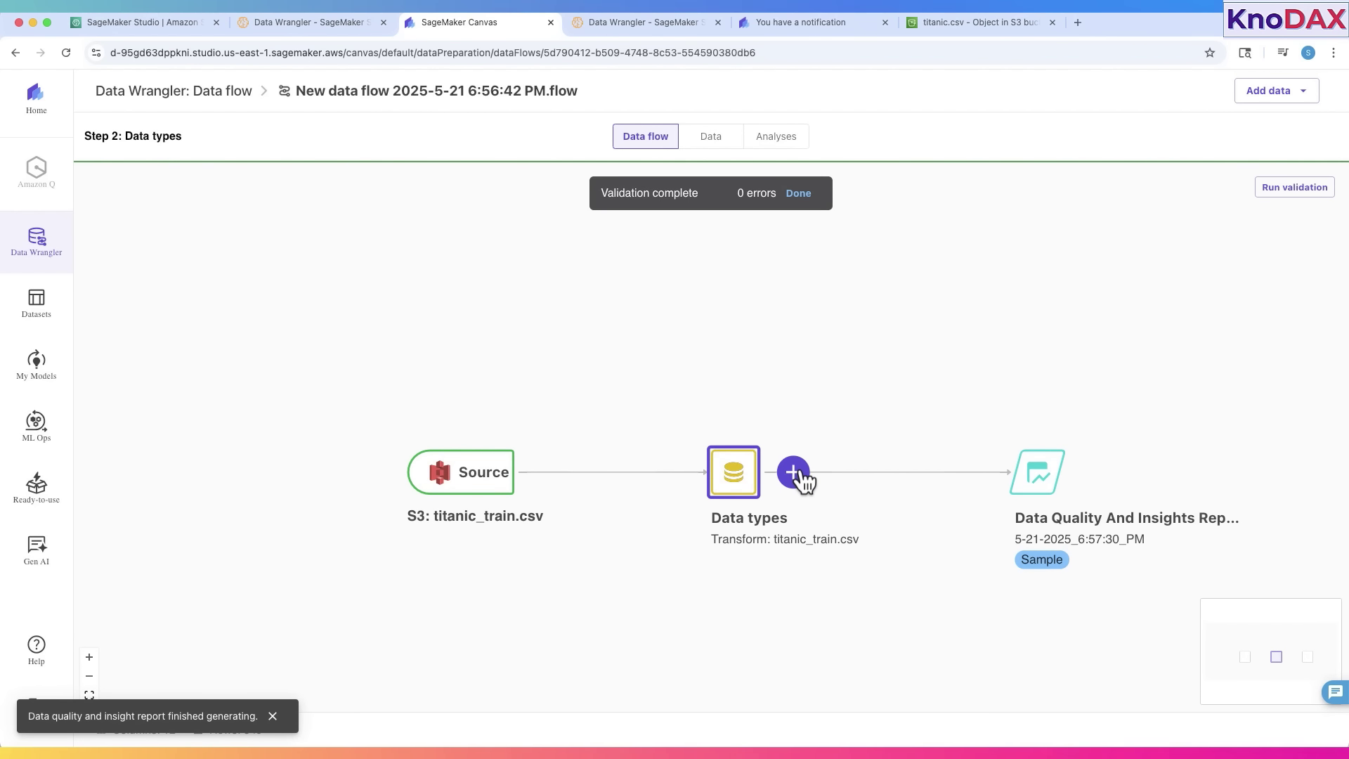
{"action": "left_click", "coordinate": [797, 474]}
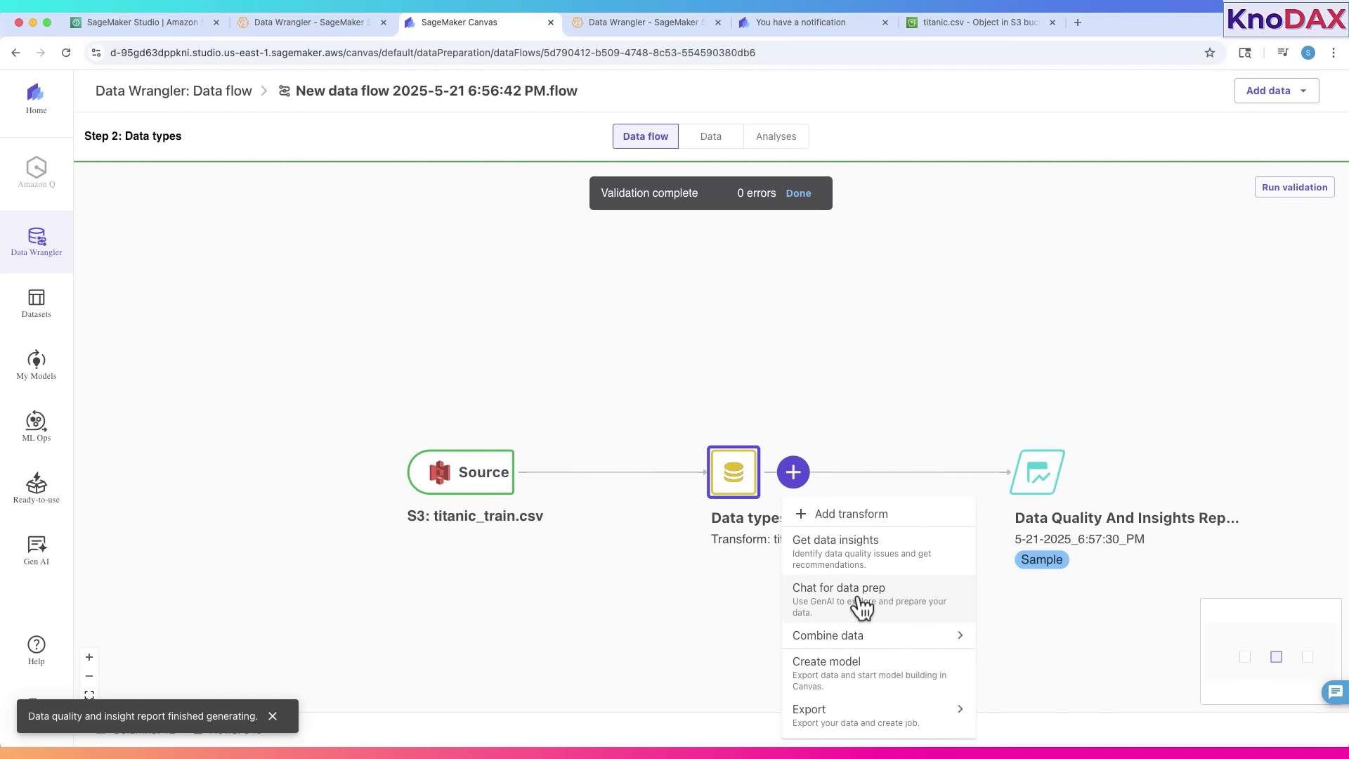
{"action": "mouse_move", "coordinate": [861, 643]}
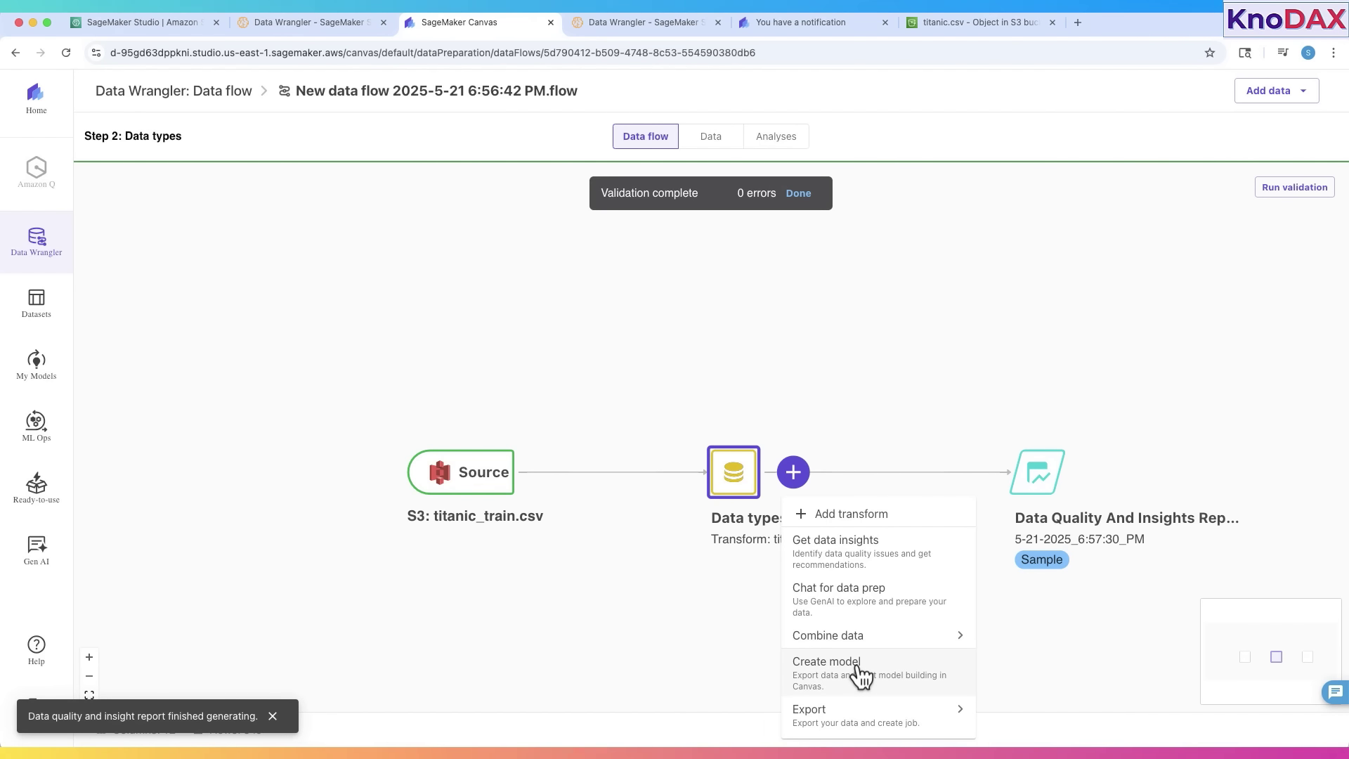
{"action": "mouse_move", "coordinate": [865, 731]}
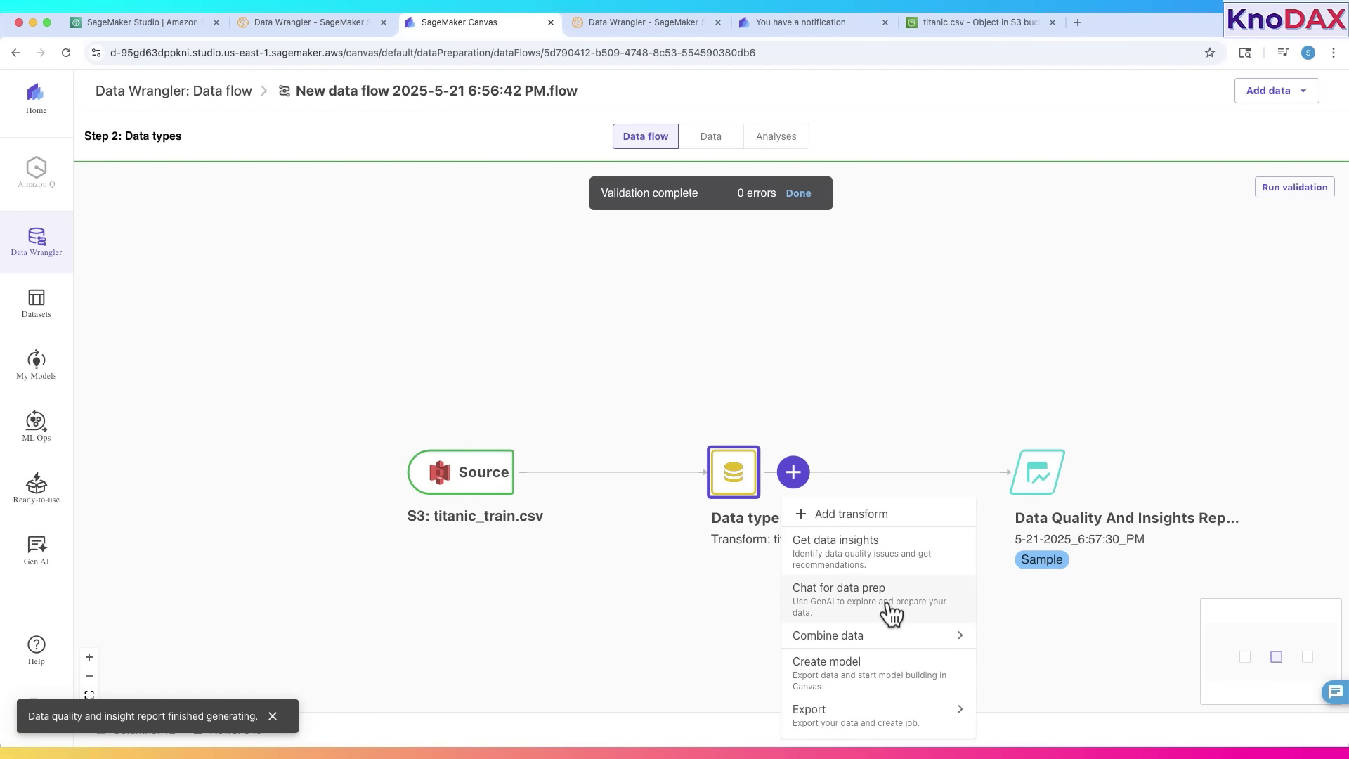
{"action": "left_click", "coordinate": [890, 612]}
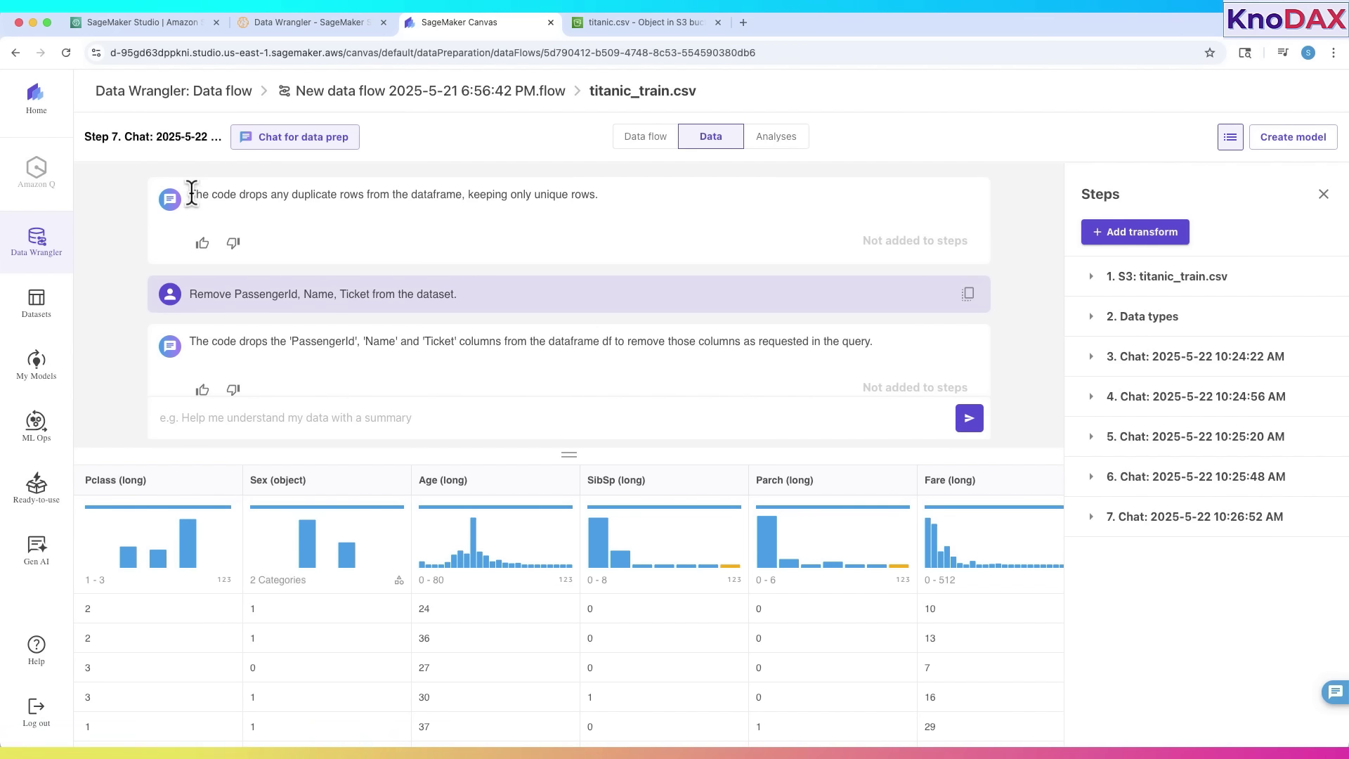
- Review the chat replies about removing duplicate rows and columns, and expand the Data types step to see its column types
{"action": "left_click_drag", "start_coordinate": [188, 192], "coordinate": [396, 221]}
{"action": "left_click_drag", "start_coordinate": [508, 304], "coordinate": [906, 356]}
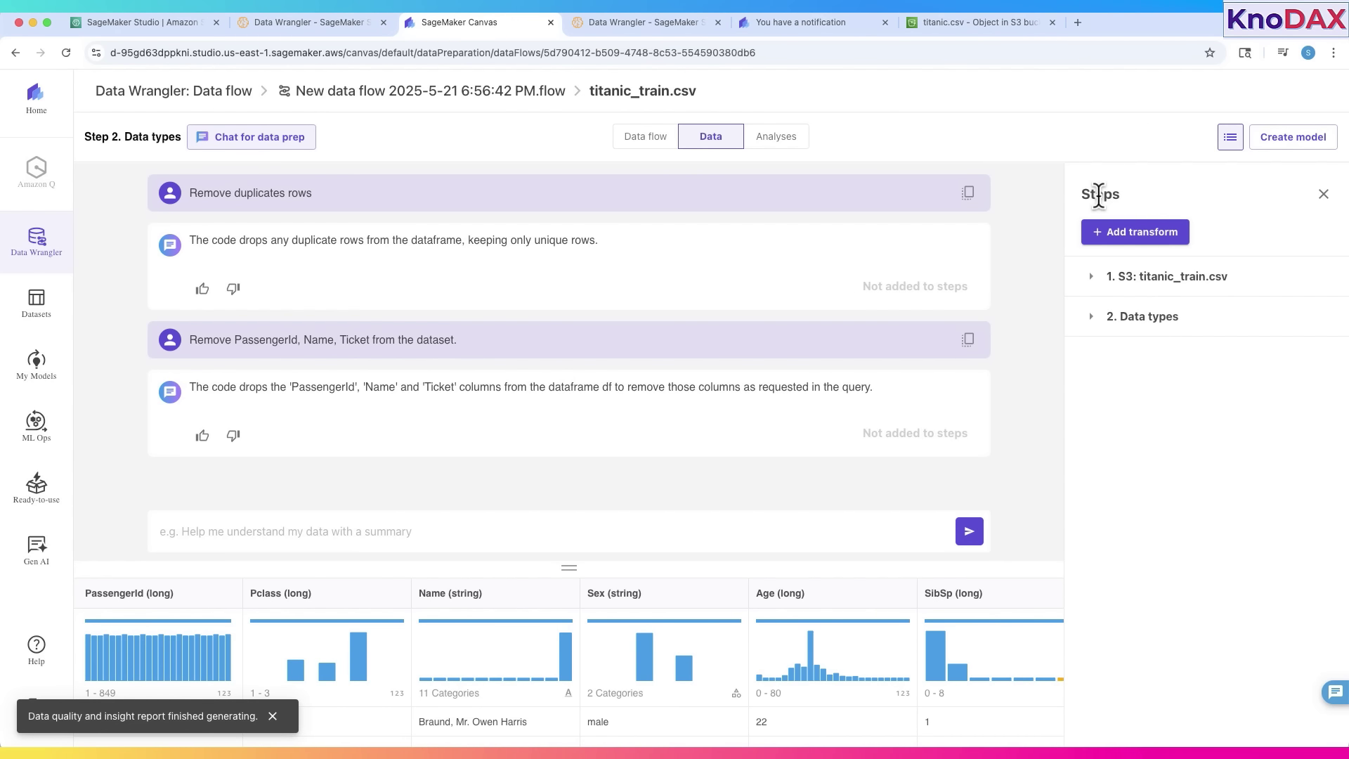
{"action": "left_click", "coordinate": [1146, 318]}
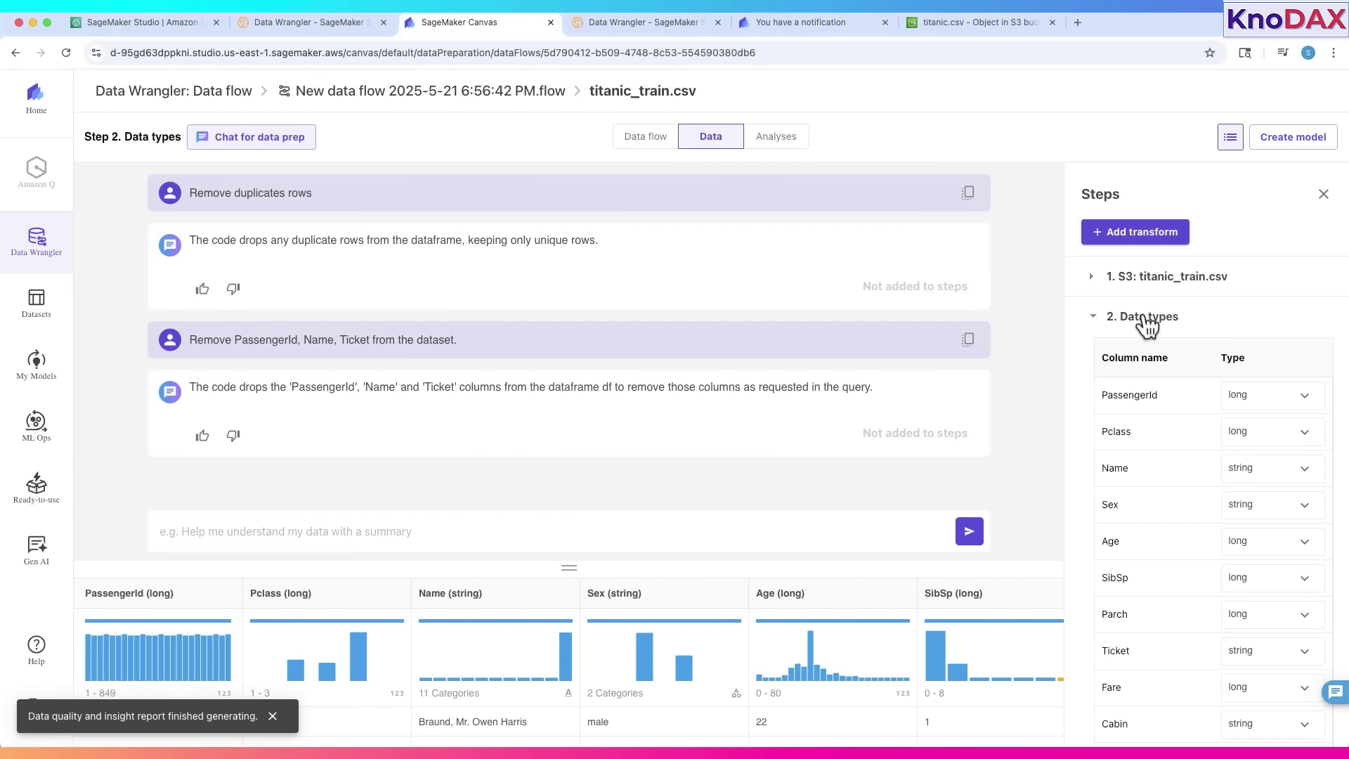
- Open the list of transforms that can be added and browse its custom, standard and Amazon AI services entries
{"action": "left_click", "coordinate": [1128, 233]}
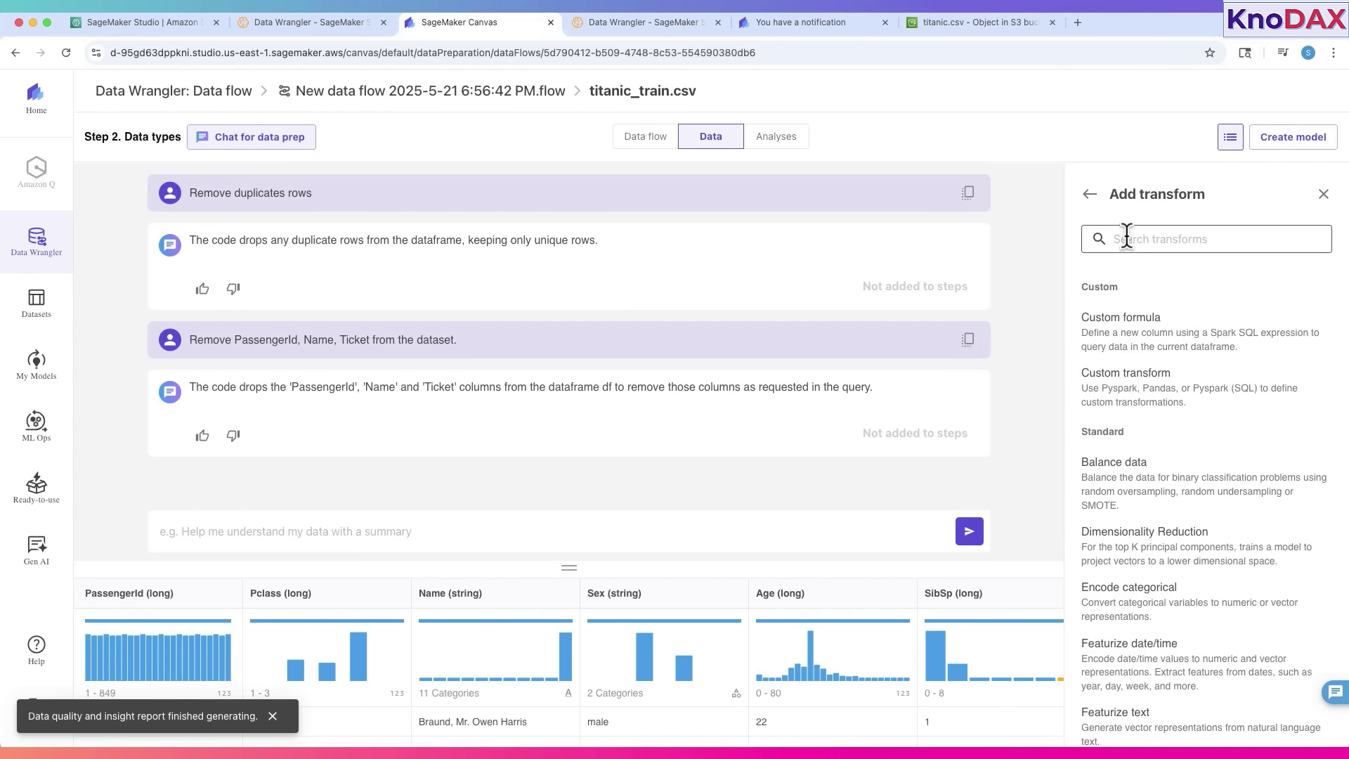
{"action": "scroll", "coordinate": [1148, 254], "scroll_direction": "down", "scroll_amount": 10}
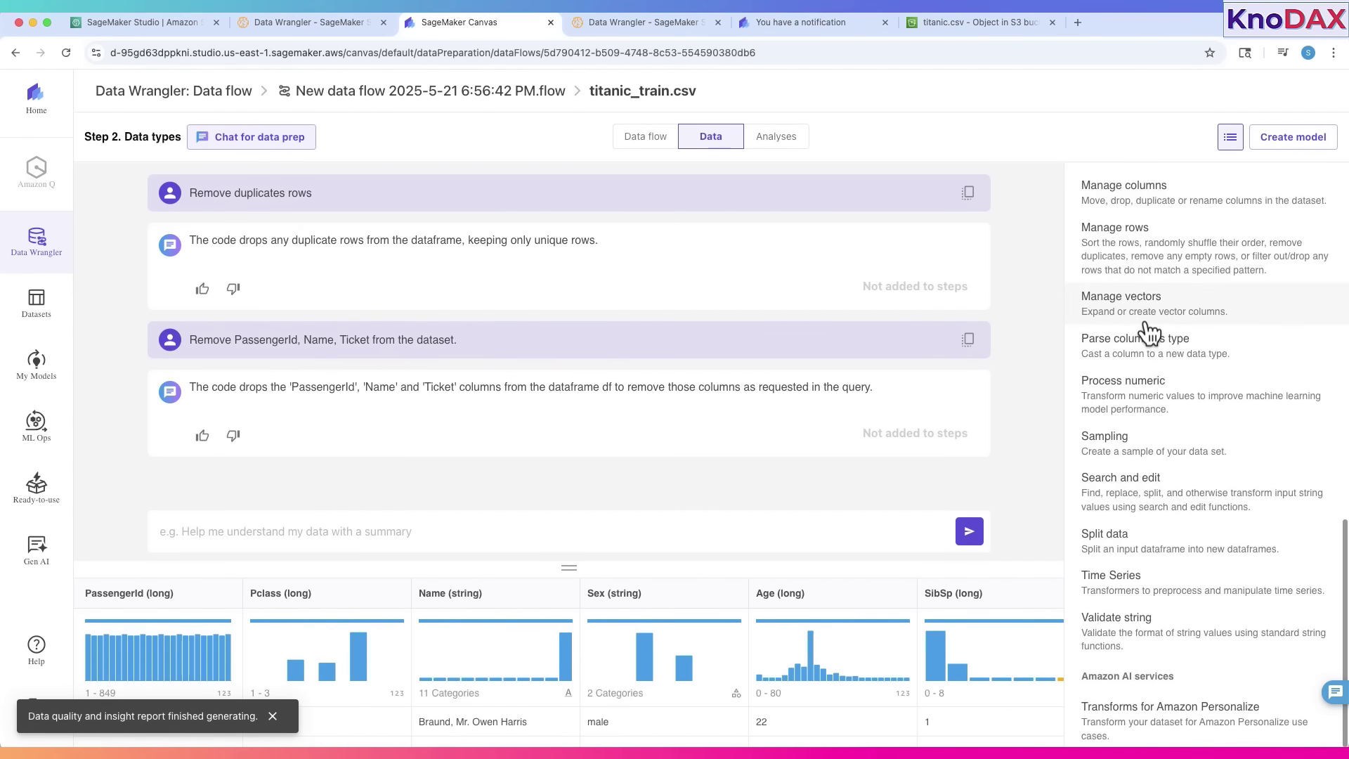
{"action": "scroll", "coordinate": [1149, 334], "scroll_direction": "up", "scroll_amount": 10}
{"action": "scroll", "coordinate": [1149, 334], "scroll_direction": "up", "scroll_amount": 1}
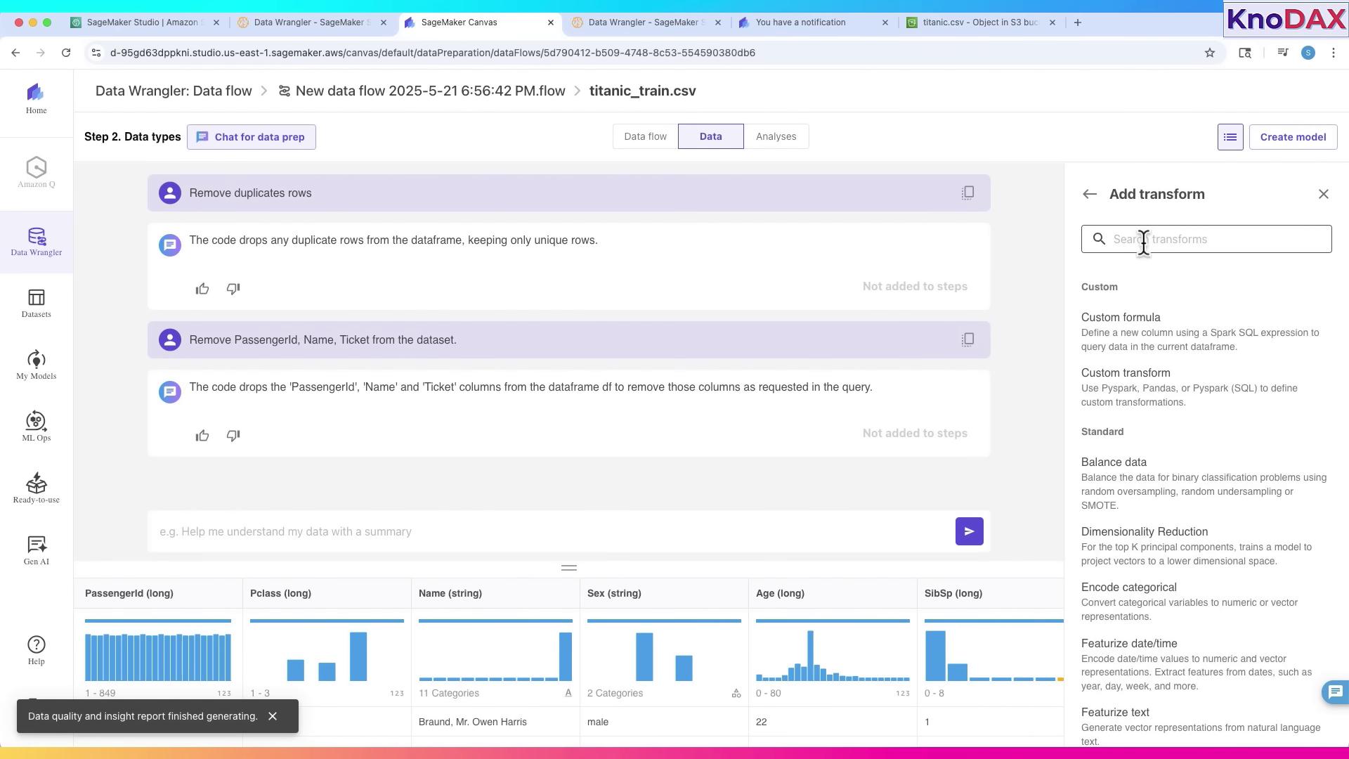
- Draft the chat prompt "Impute missing Age values with the median" without sending it
{"action": "left_click", "coordinate": [473, 531]}
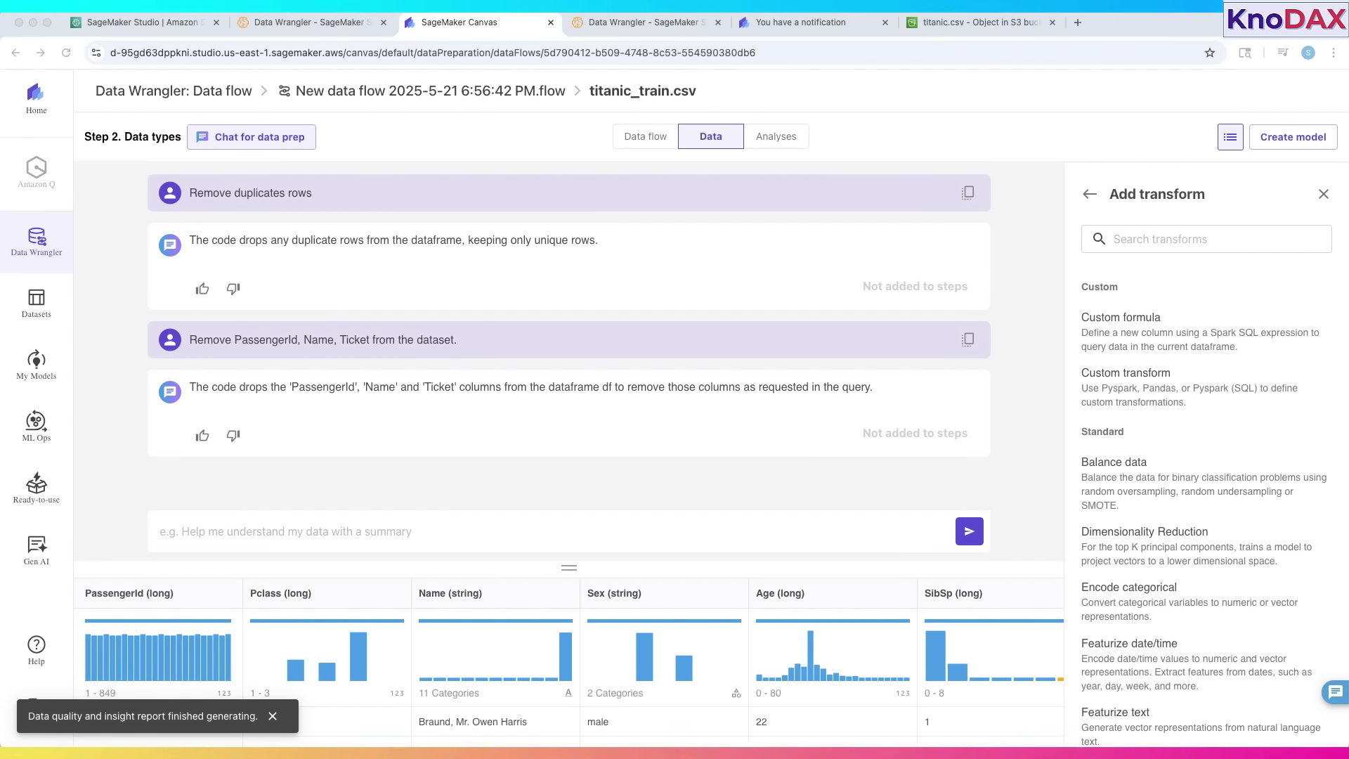
{"action": "type", "text": "Impute missing Age values with the median"}
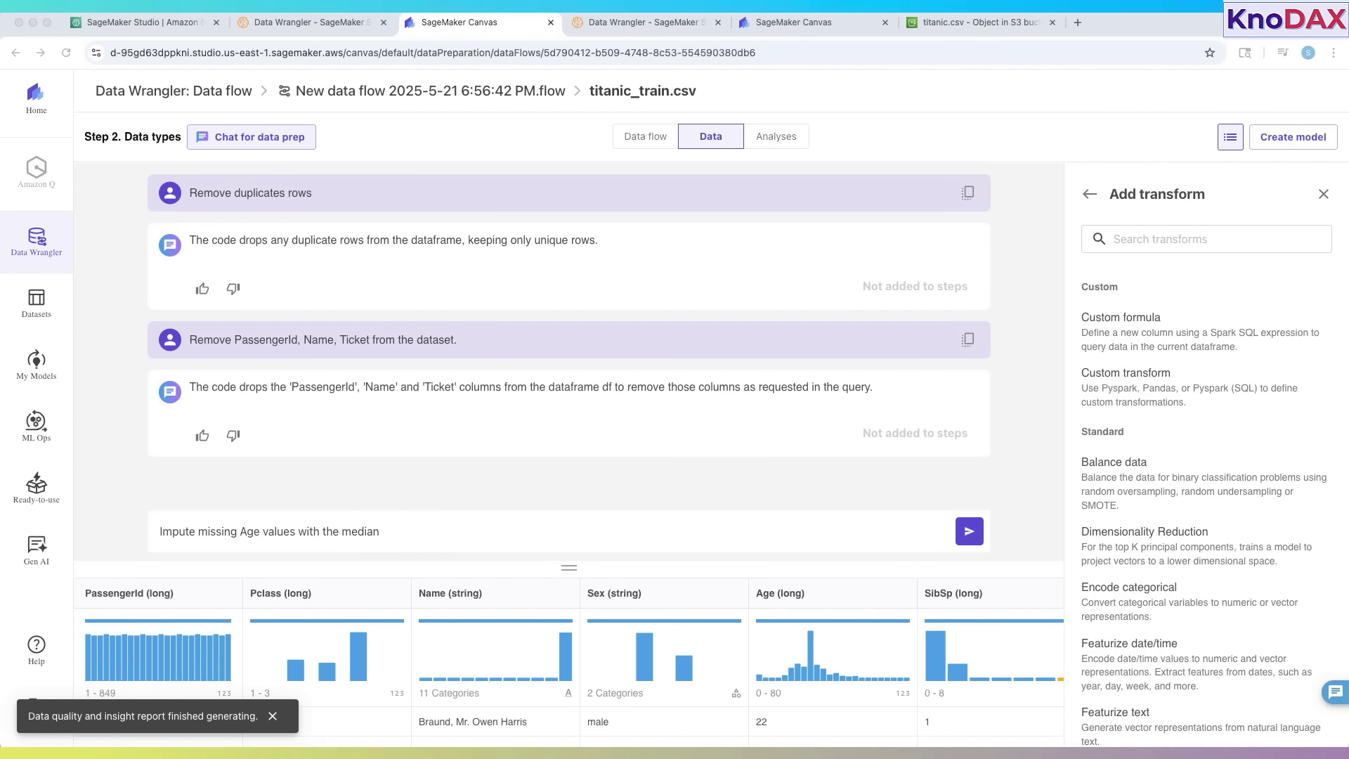
{"action": "left_click", "coordinate": [361, 532]}
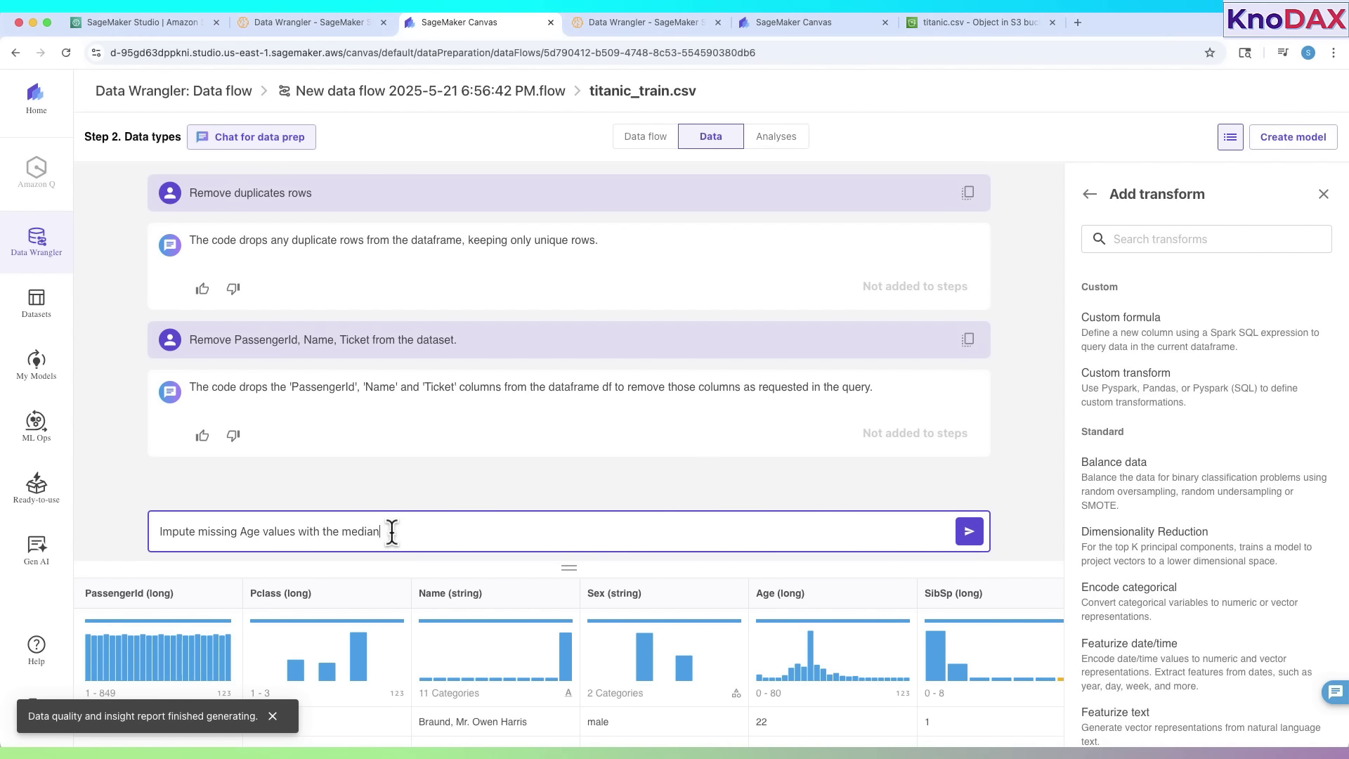
{"action": "key", "text": "super+a"}
{"action": "type", "text": "Convert Sex column to binary values"}
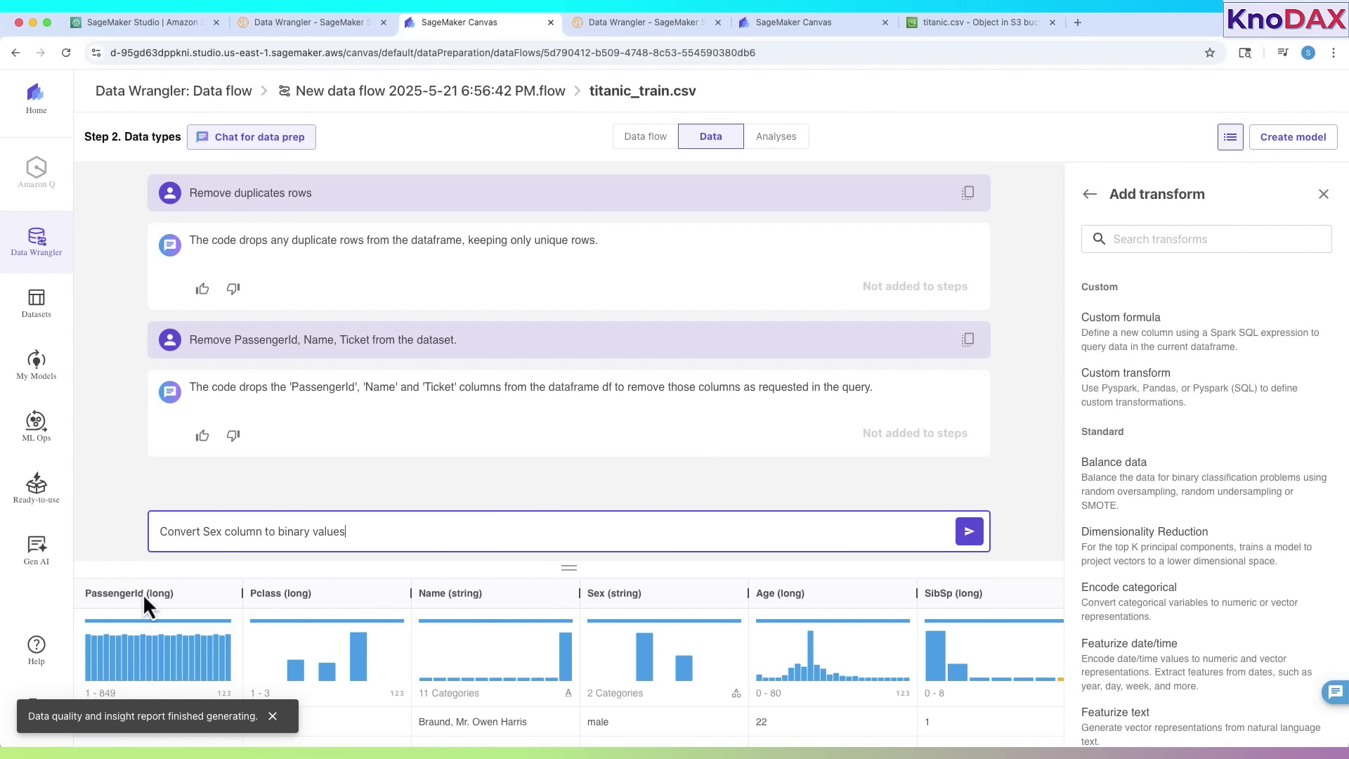
{"action": "scroll", "coordinate": [518, 633], "scroll_direction": "down", "scroll_amount": 3}
{"action": "scroll", "coordinate": [518, 653], "scroll_direction": "up", "scroll_amount": 3}
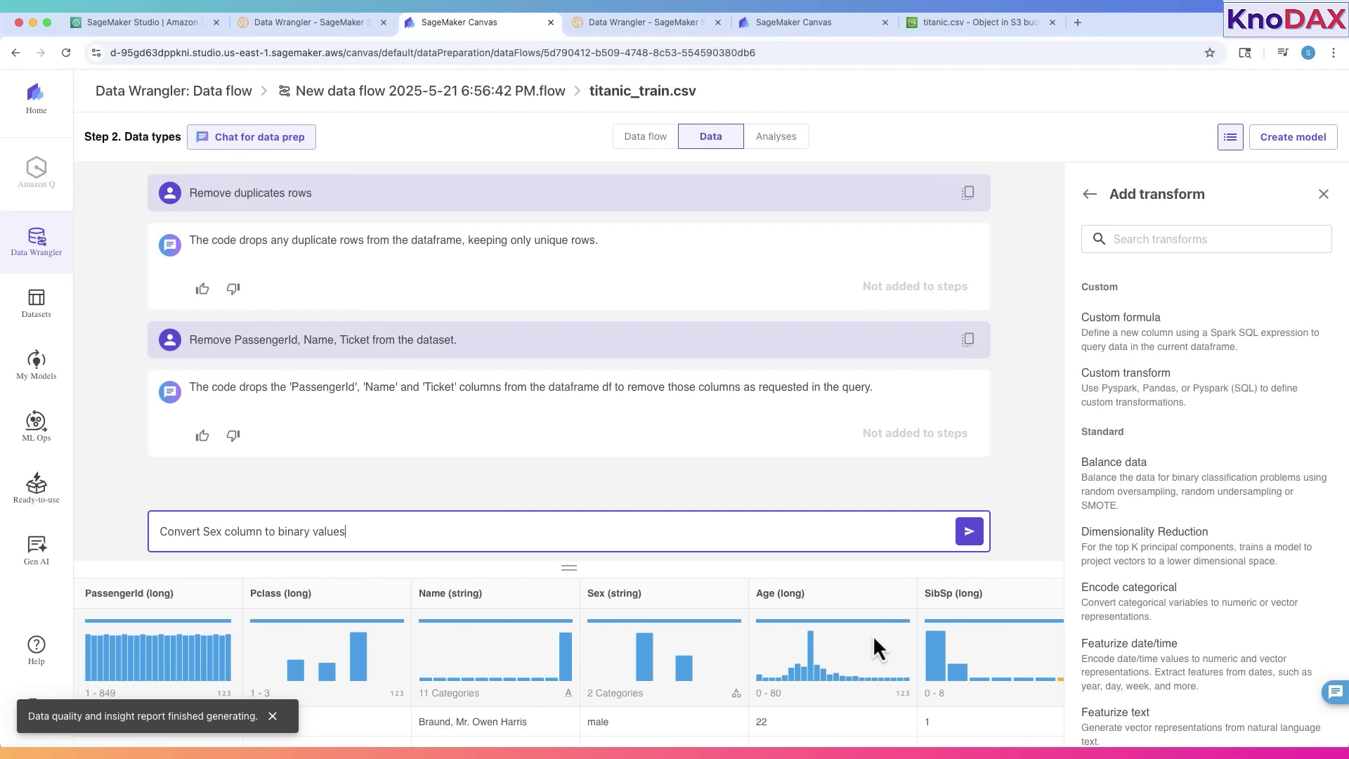
{"action": "key", "text": "super+a"}
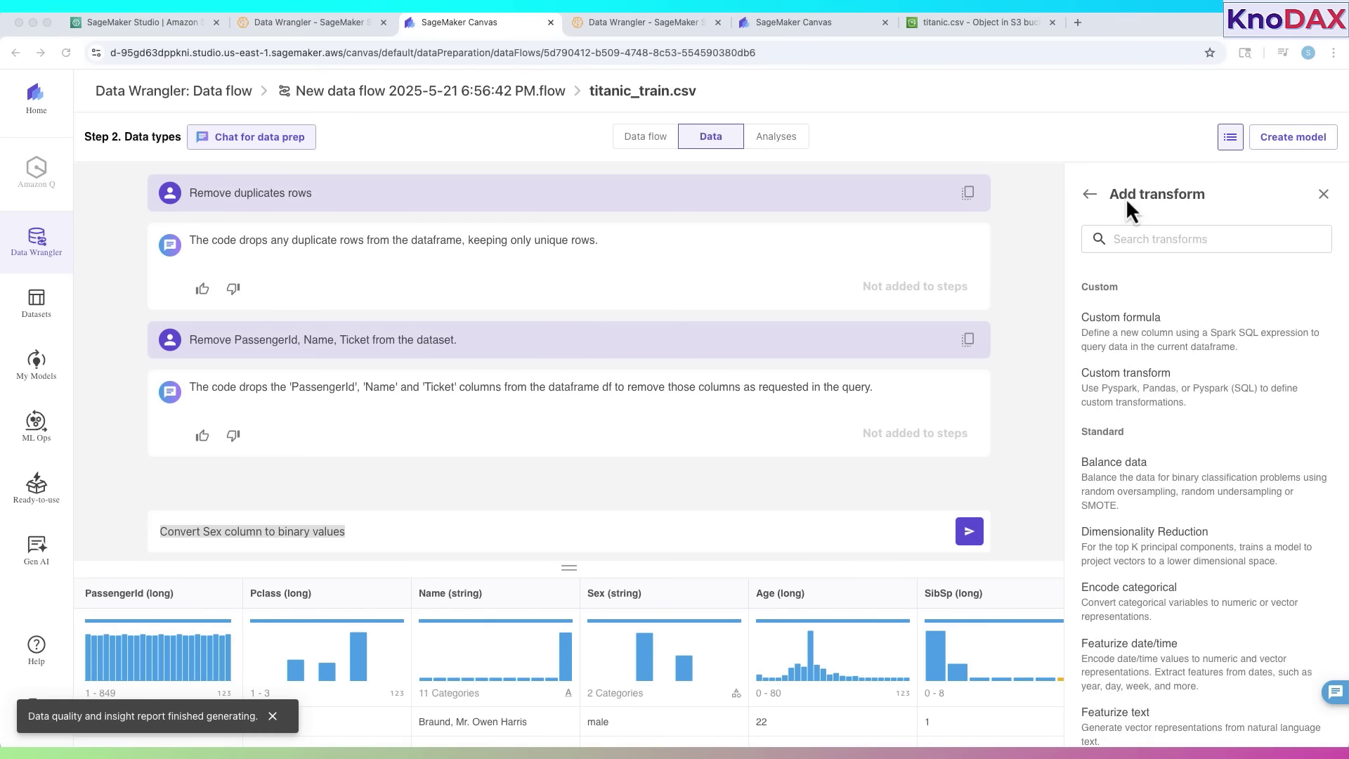
- Send the chat prompt "Remove duplicates rows", review the generated PySpark code and add it to the steps
{"action": "left_click", "coordinate": [386, 528]}
{"action": "left_click_drag", "start_coordinate": [386, 530], "coordinate": [107, 535]}
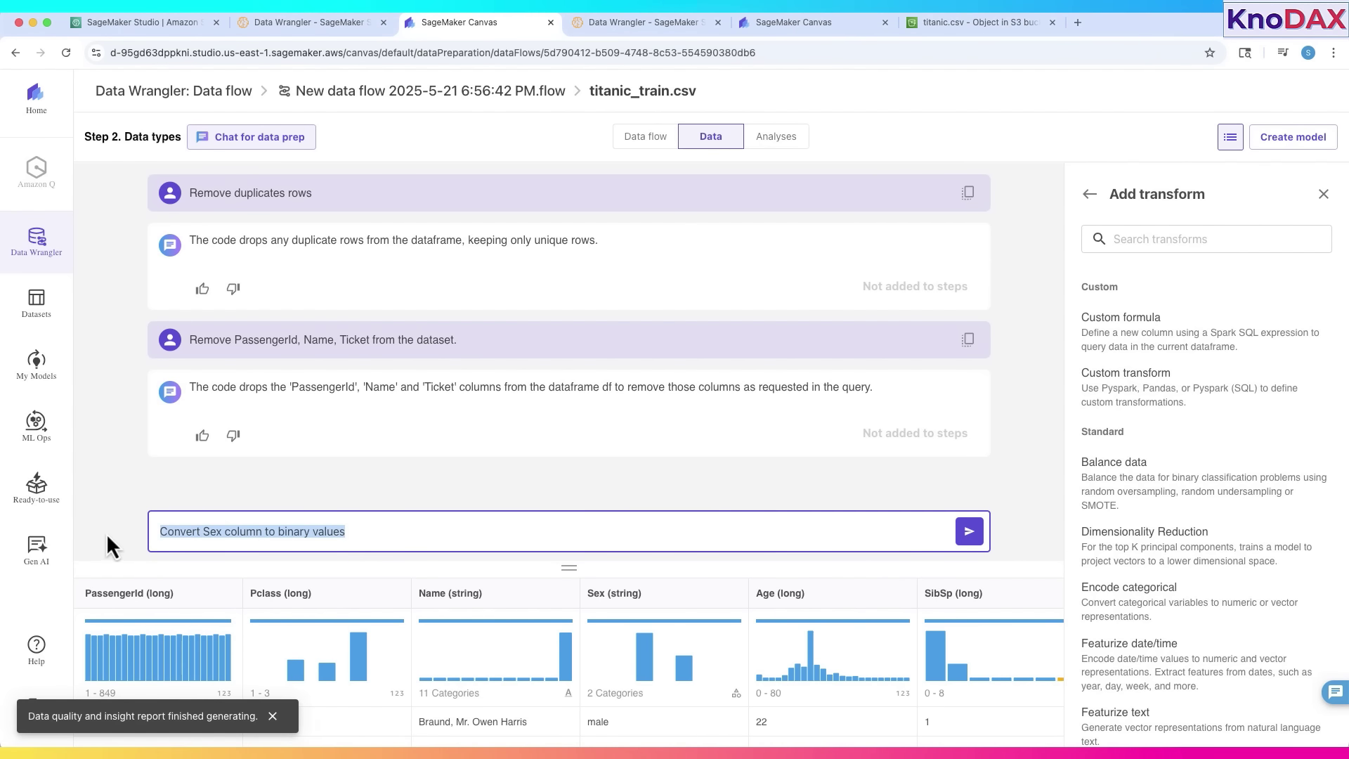
{"action": "type", "text": "Remove duplicates rows"}
{"action": "left_click", "coordinate": [964, 531]}
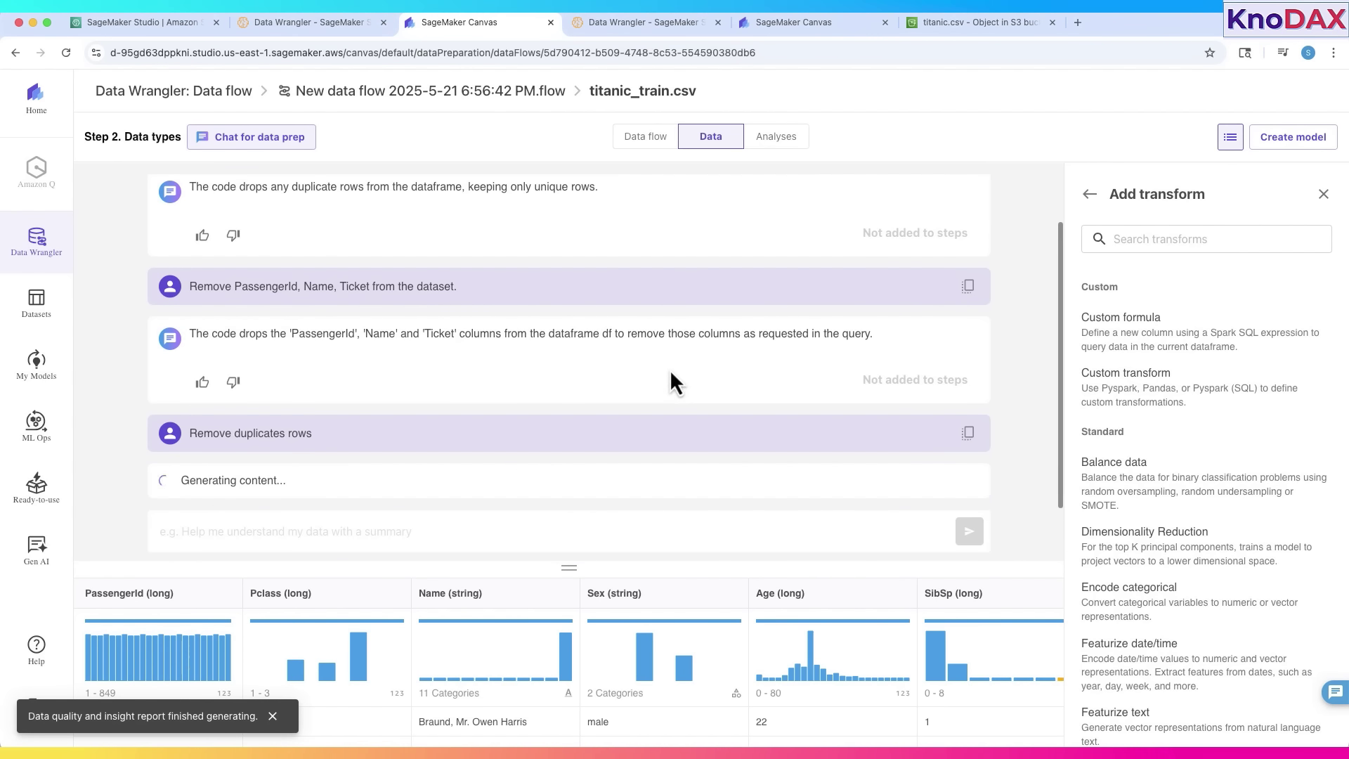
{"action": "left_click", "coordinate": [217, 437]}
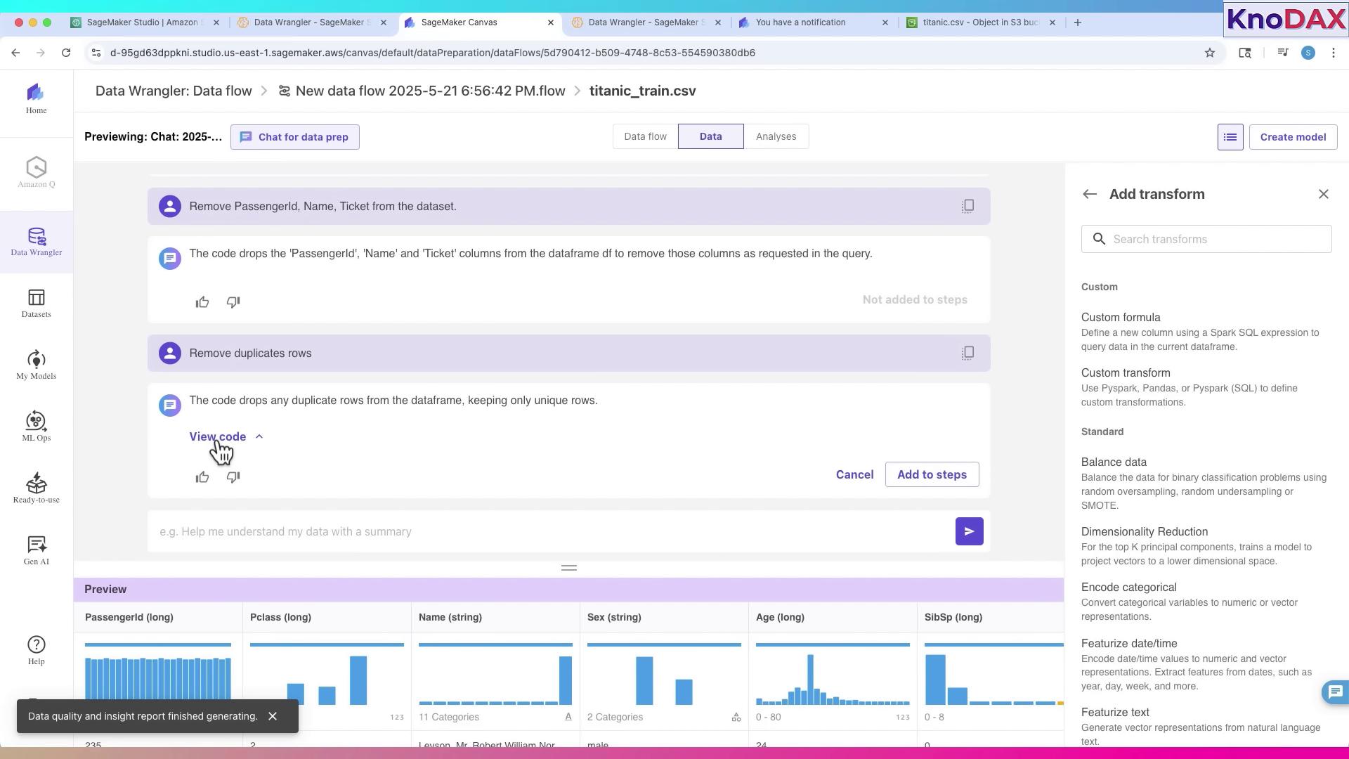
{"action": "scroll", "coordinate": [400, 400], "scroll_direction": "down", "scroll_amount": 2}
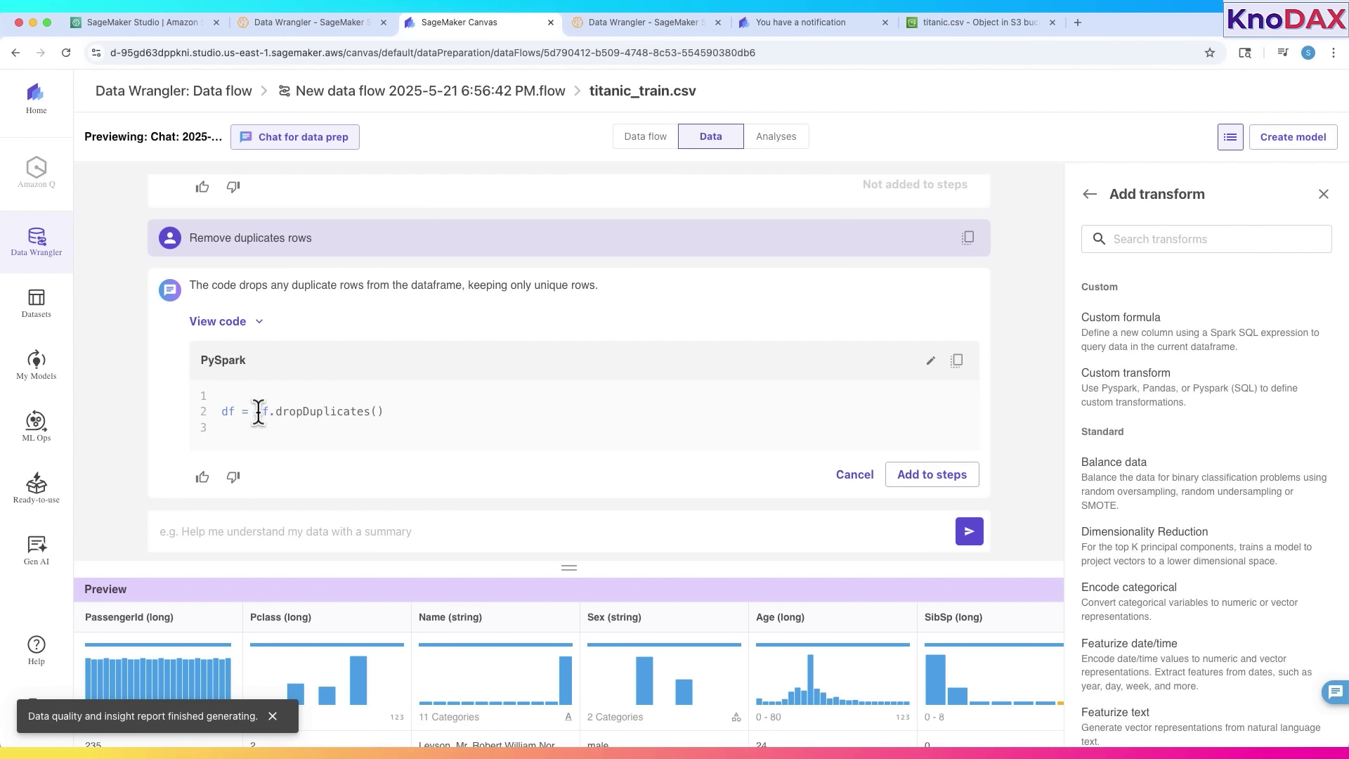
{"action": "left_click", "coordinate": [939, 485]}
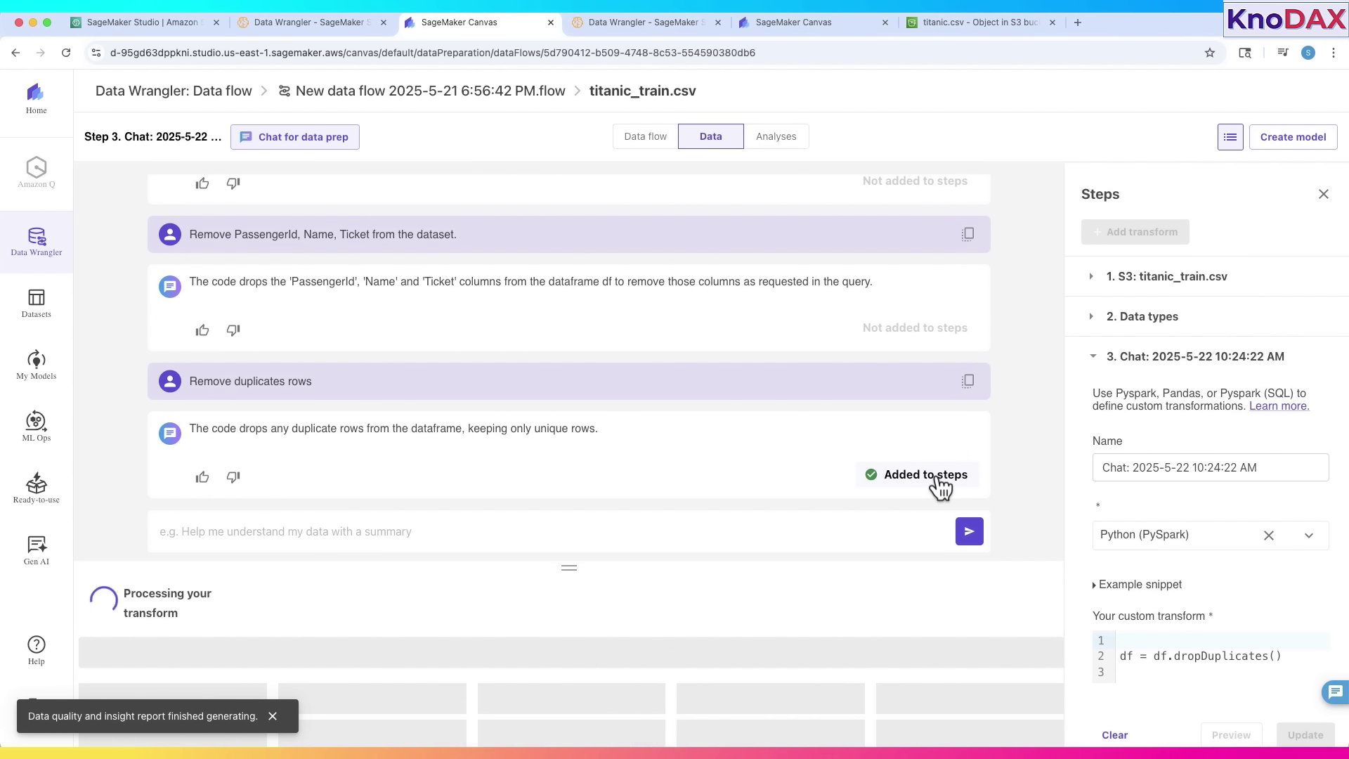
- Send the chat prompt "Remove PassengerId, Name, Ticket from the dataset.", review the generated code and add it to the steps
{"action": "left_click", "coordinate": [387, 529]}
{"action": "type", "text": "Remove PassengerId, Name, Ticket from the dataset."}
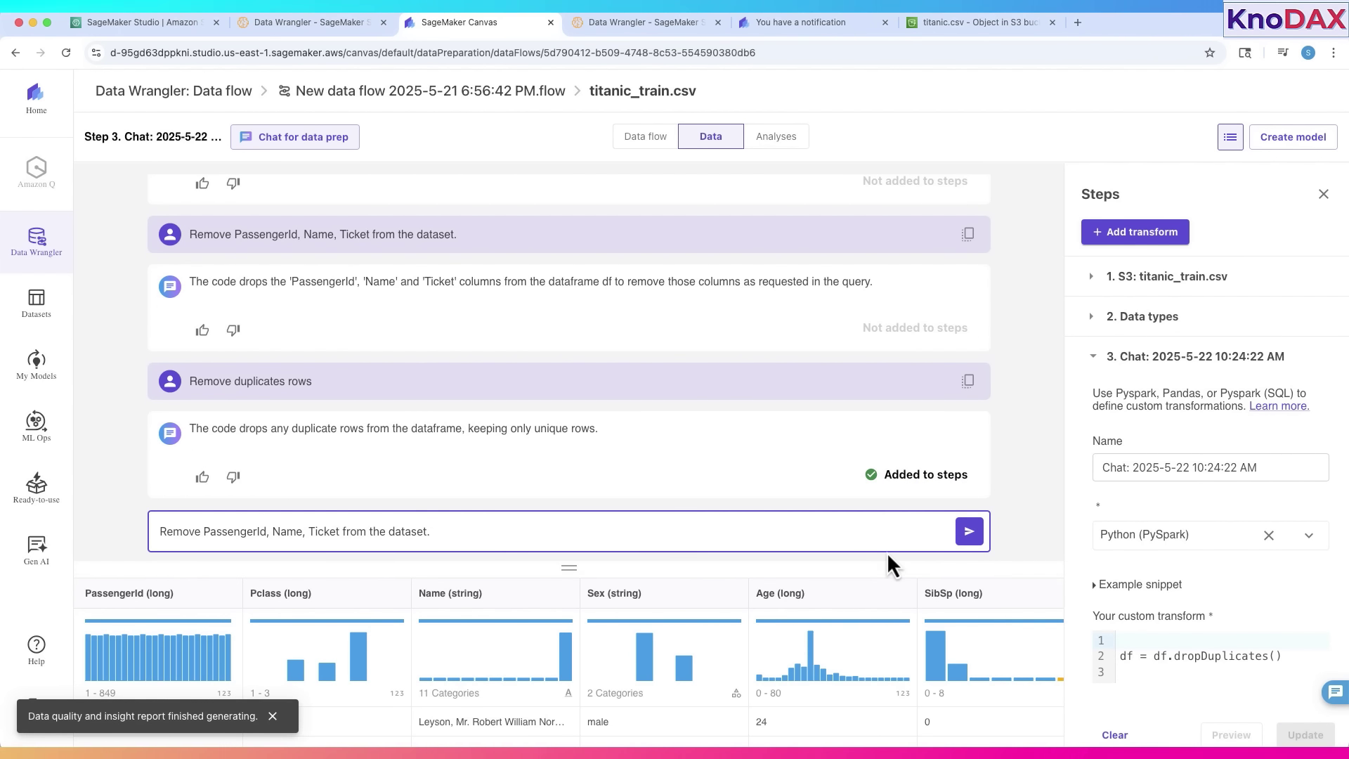
{"action": "left_click", "coordinate": [976, 537]}
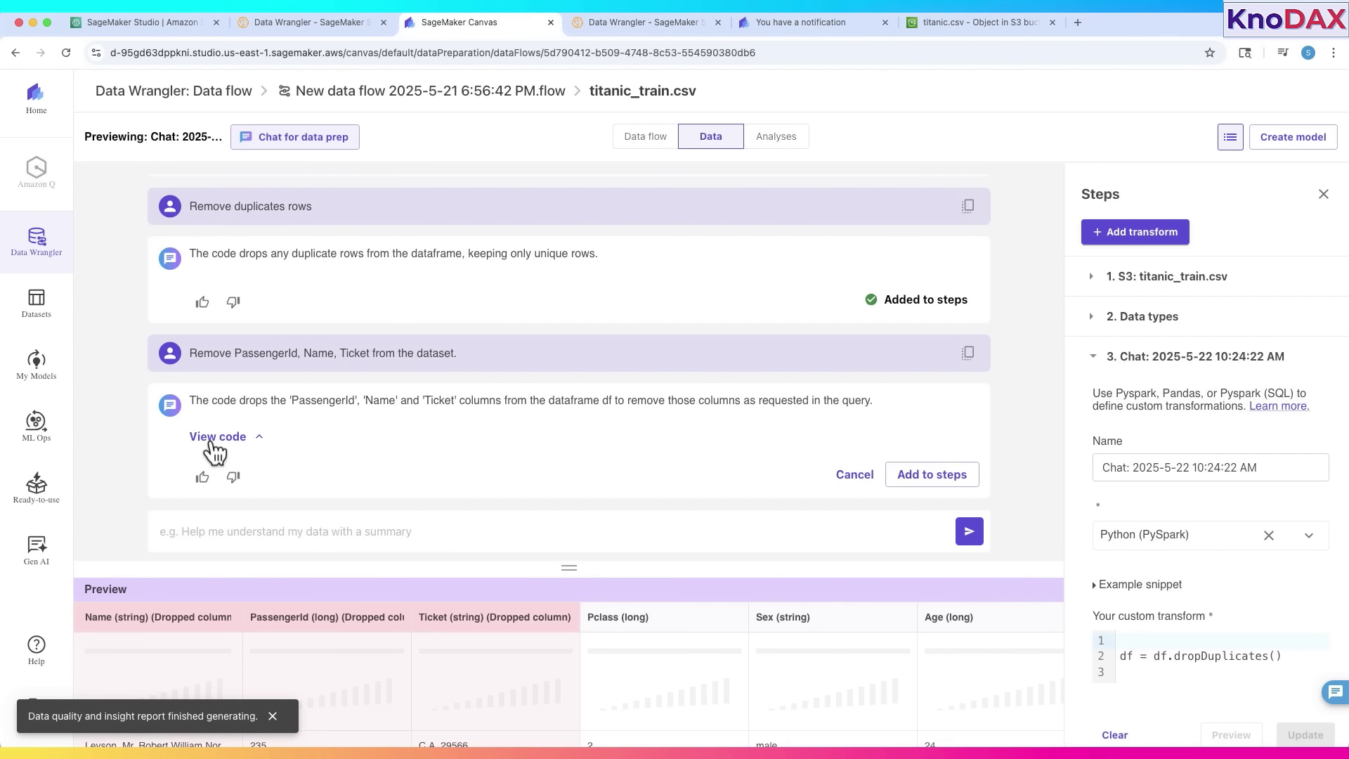
{"action": "left_click", "coordinate": [216, 438]}
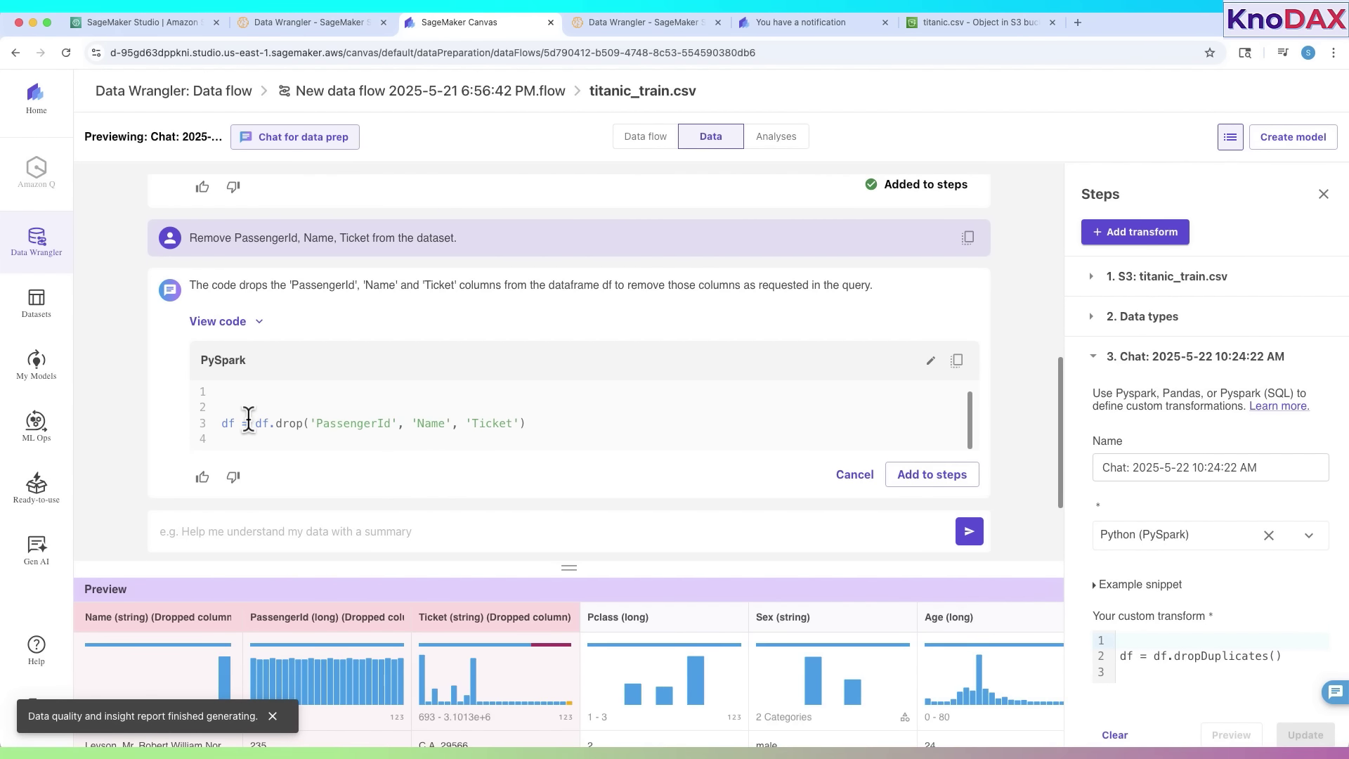
{"action": "left_click", "coordinate": [222, 412]}
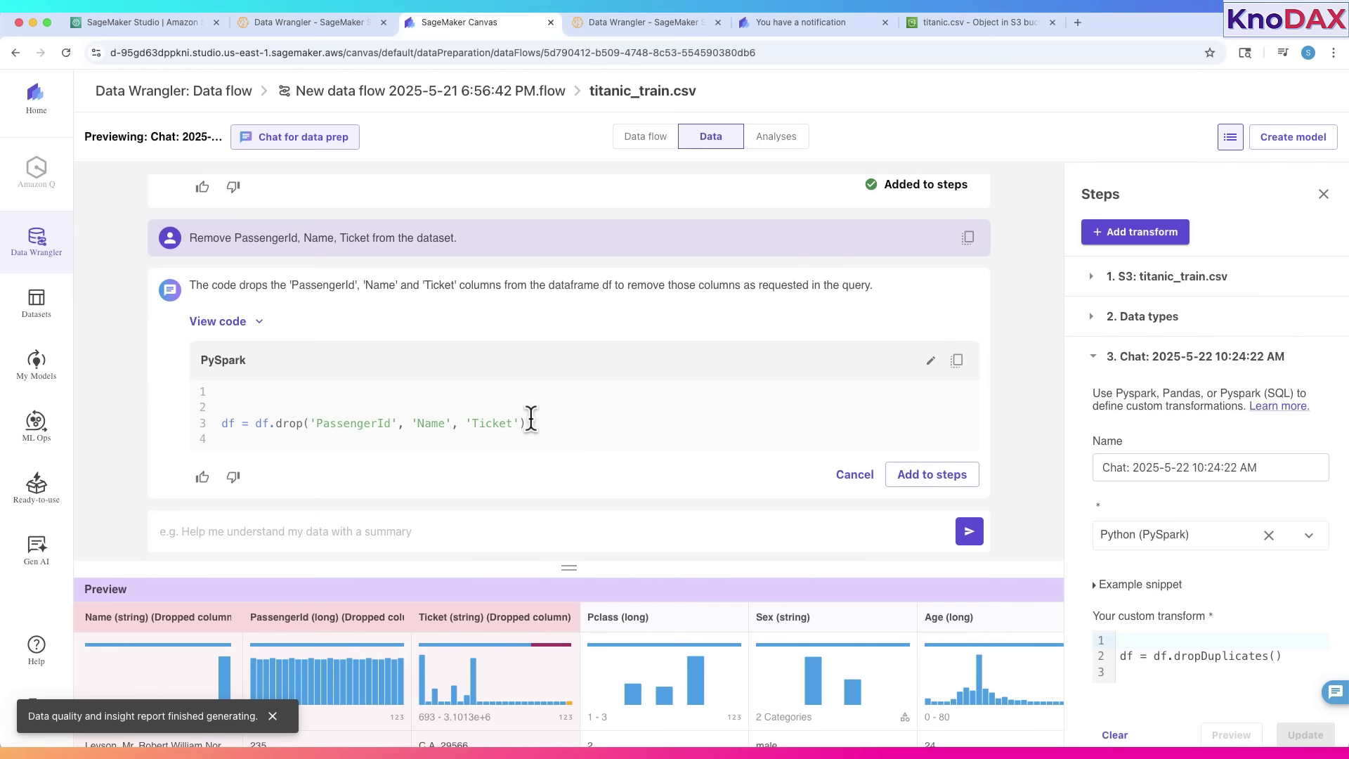
{"action": "left_click", "coordinate": [935, 474]}
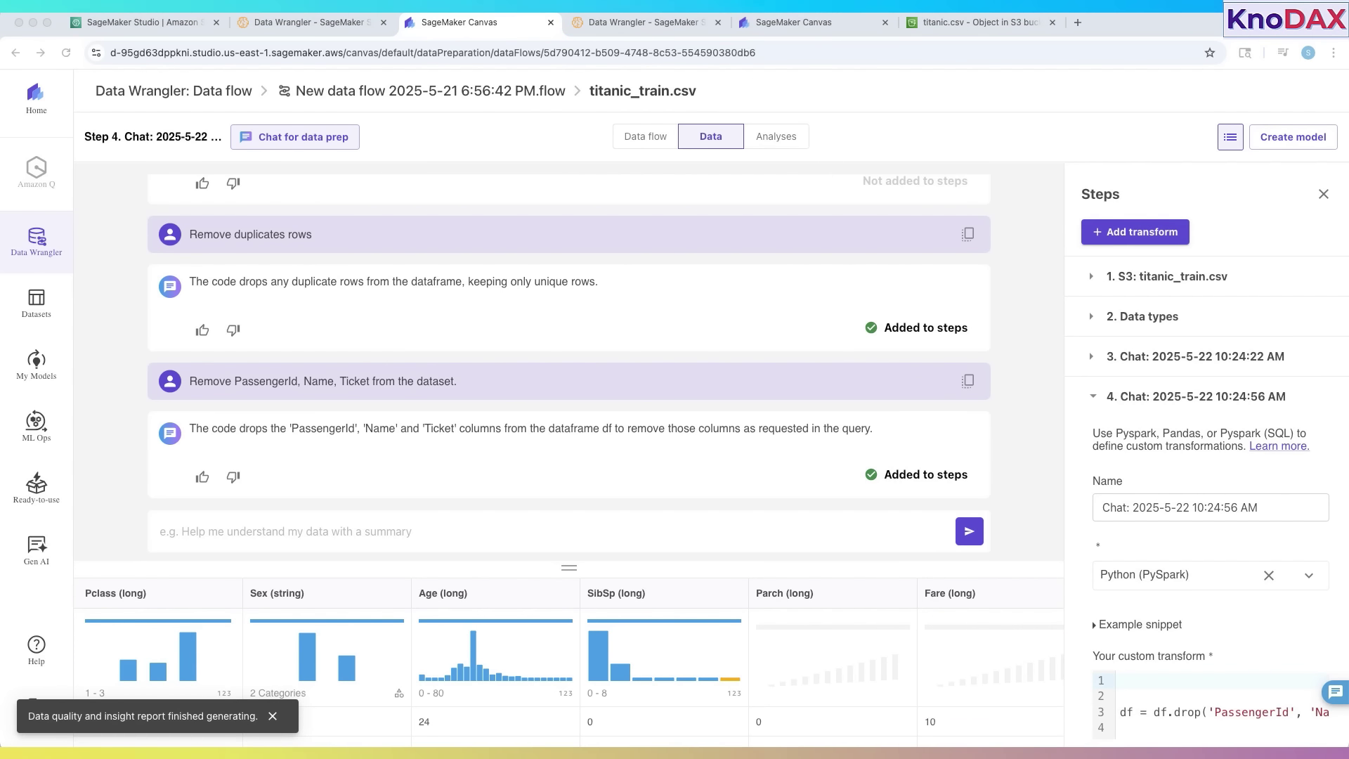
- Send the chat prompt "Remove Cabin column", check the generated code and add it to the steps
{"action": "left_click", "coordinate": [399, 540]}
{"action": "type", "text": "Remove Cabin column"}
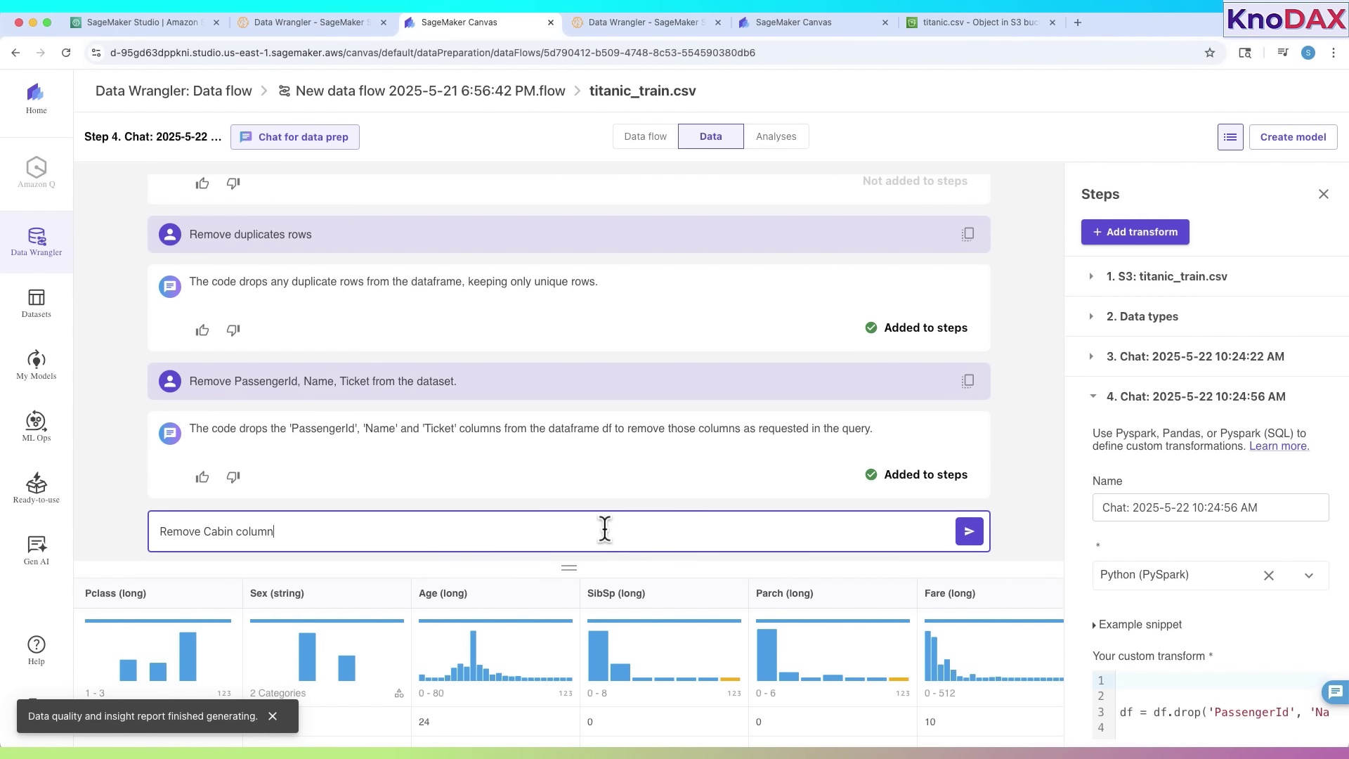
{"action": "left_click", "coordinate": [970, 532]}
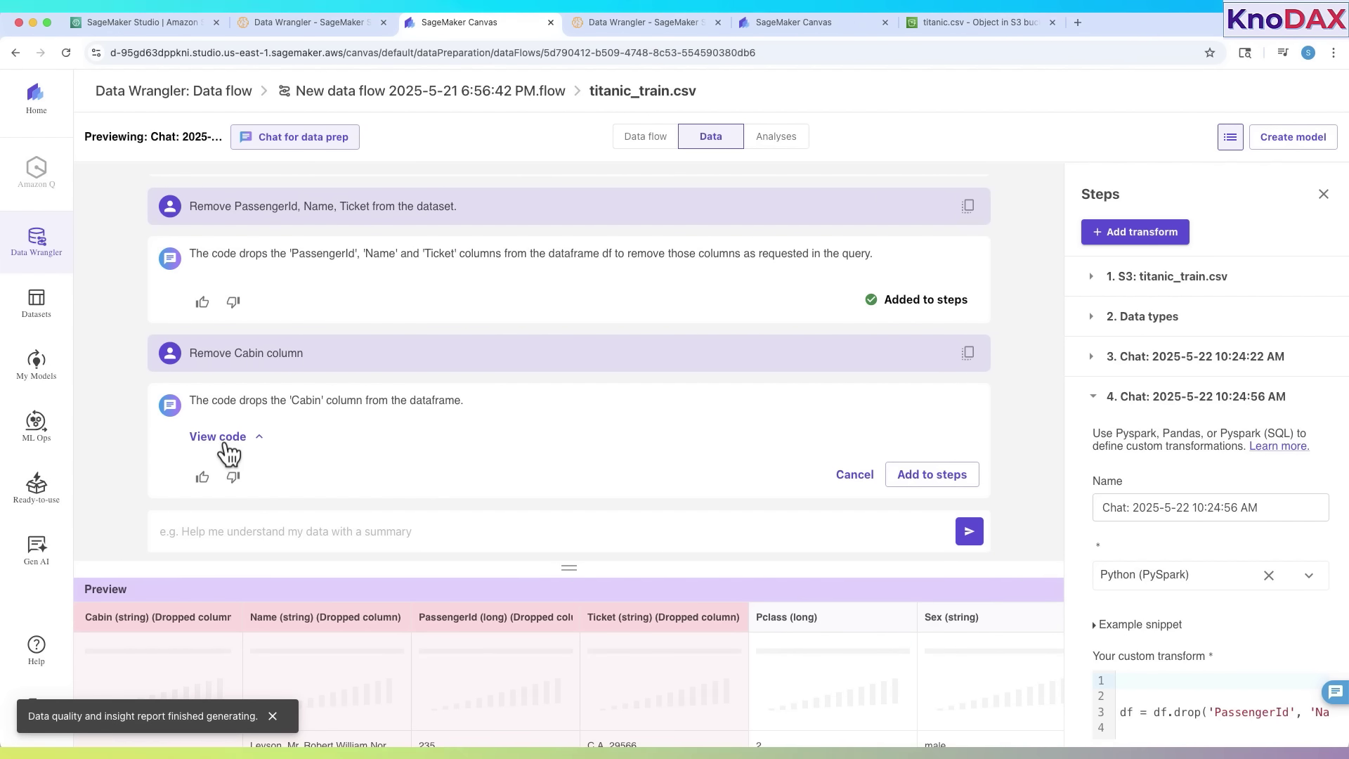
{"action": "left_click", "coordinate": [217, 437]}
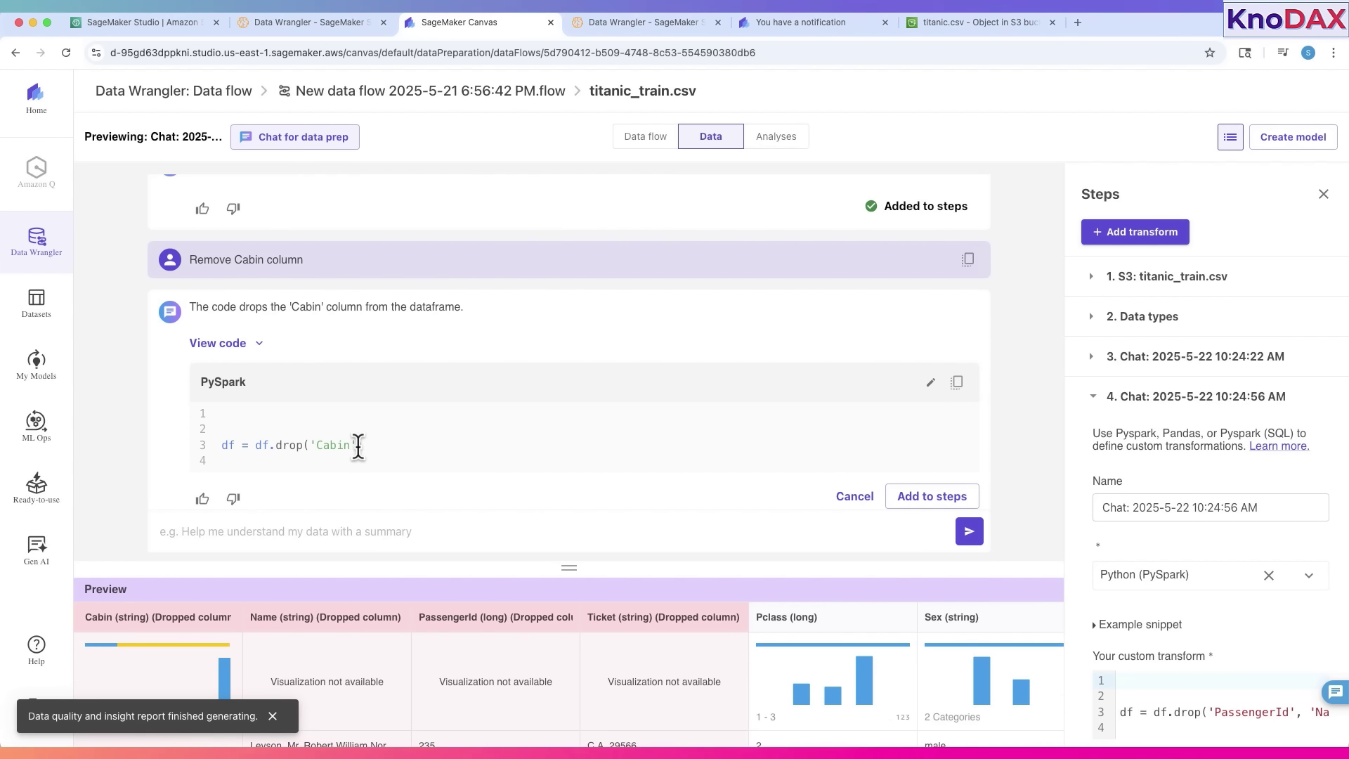
{"action": "left_click", "coordinate": [934, 499]}
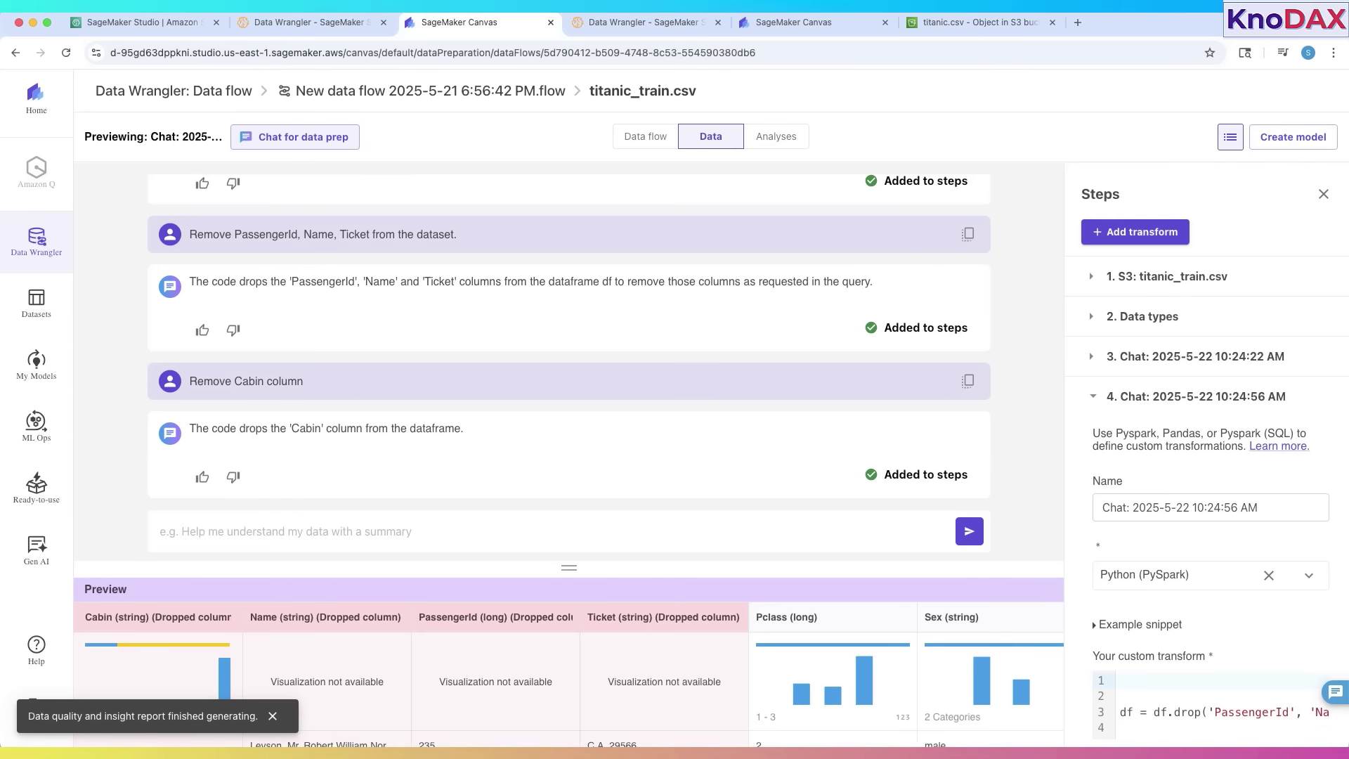
- Send the chat prompt "Fill in missing Age values using the median", view the generated code and add it to the steps
{"action": "type", "text": "Fill in missing Age values using the median"}
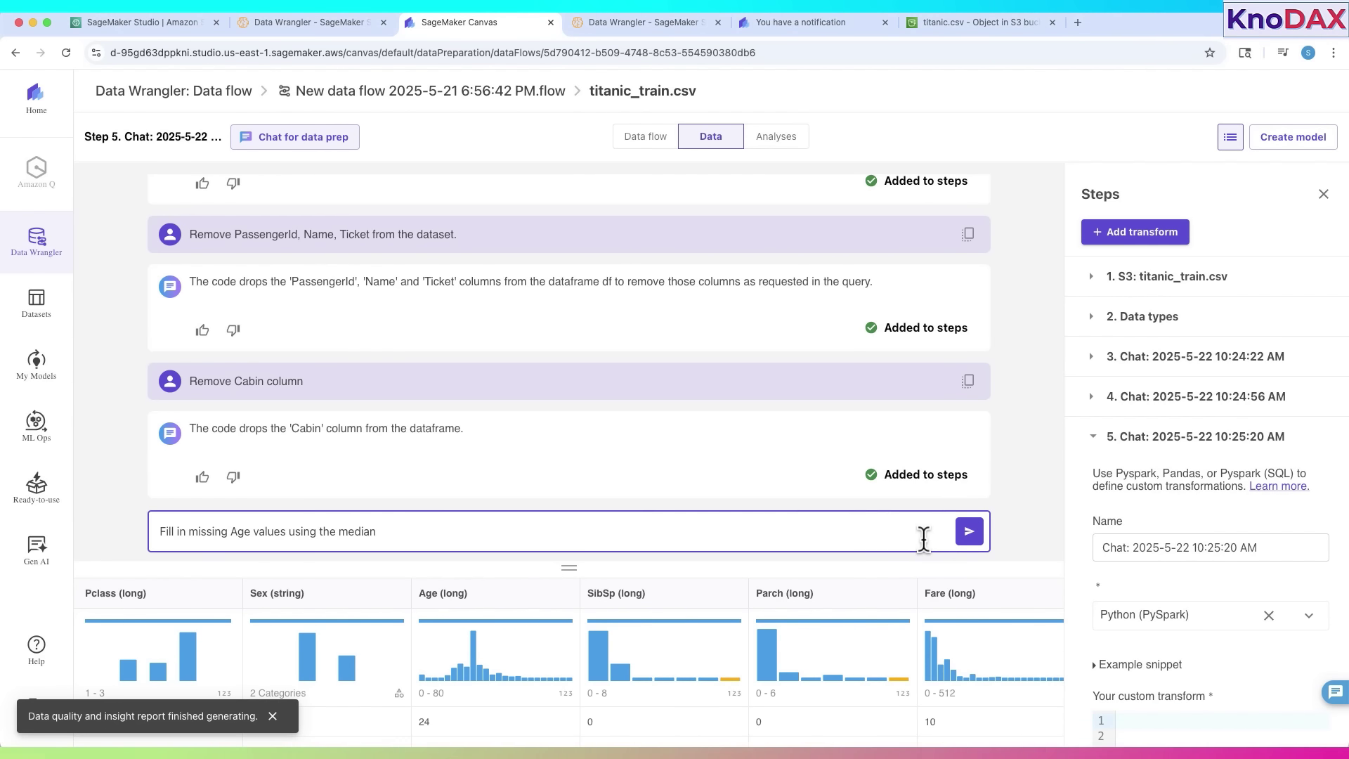
{"action": "left_click", "coordinate": [969, 532]}
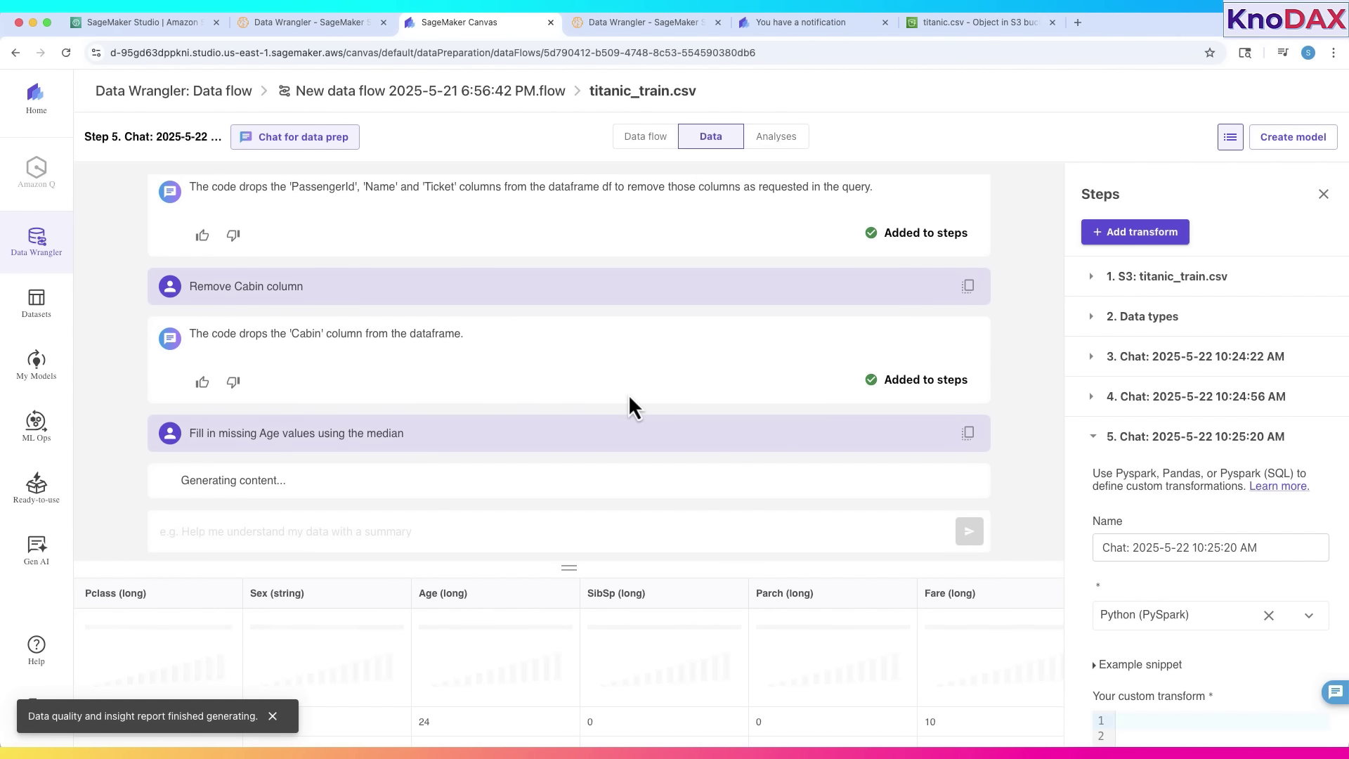
{"action": "left_click", "coordinate": [222, 437]}
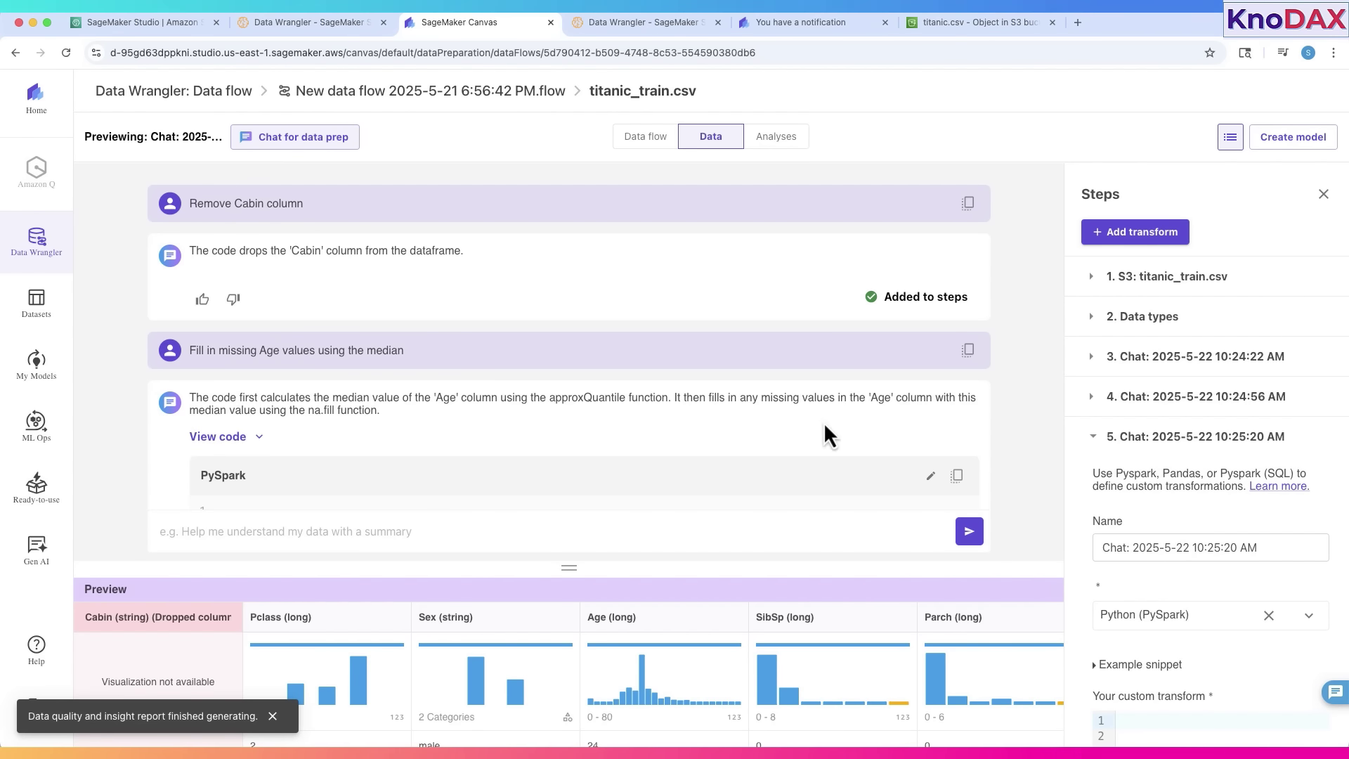
{"action": "scroll", "coordinate": [825, 434], "scroll_direction": "down", "scroll_amount": 2}
{"action": "left_click", "coordinate": [934, 476]}
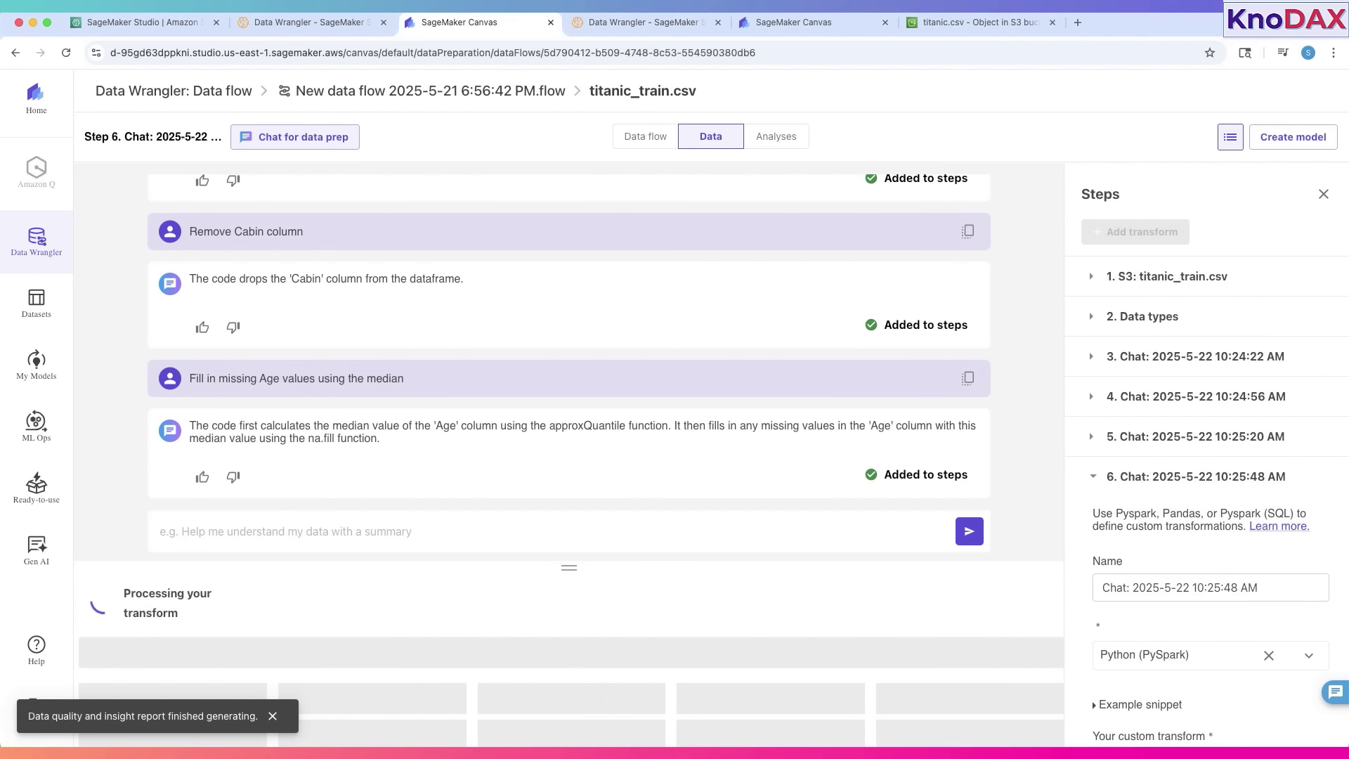
- Send the chat prompts "Convert the Sex column to numeric values" and "Make sure the Fare column is numeric", adding each result to the steps
{"action": "left_click", "coordinate": [272, 532]}
{"action": "type", "text": "Convert the Sex column to numeric values"}
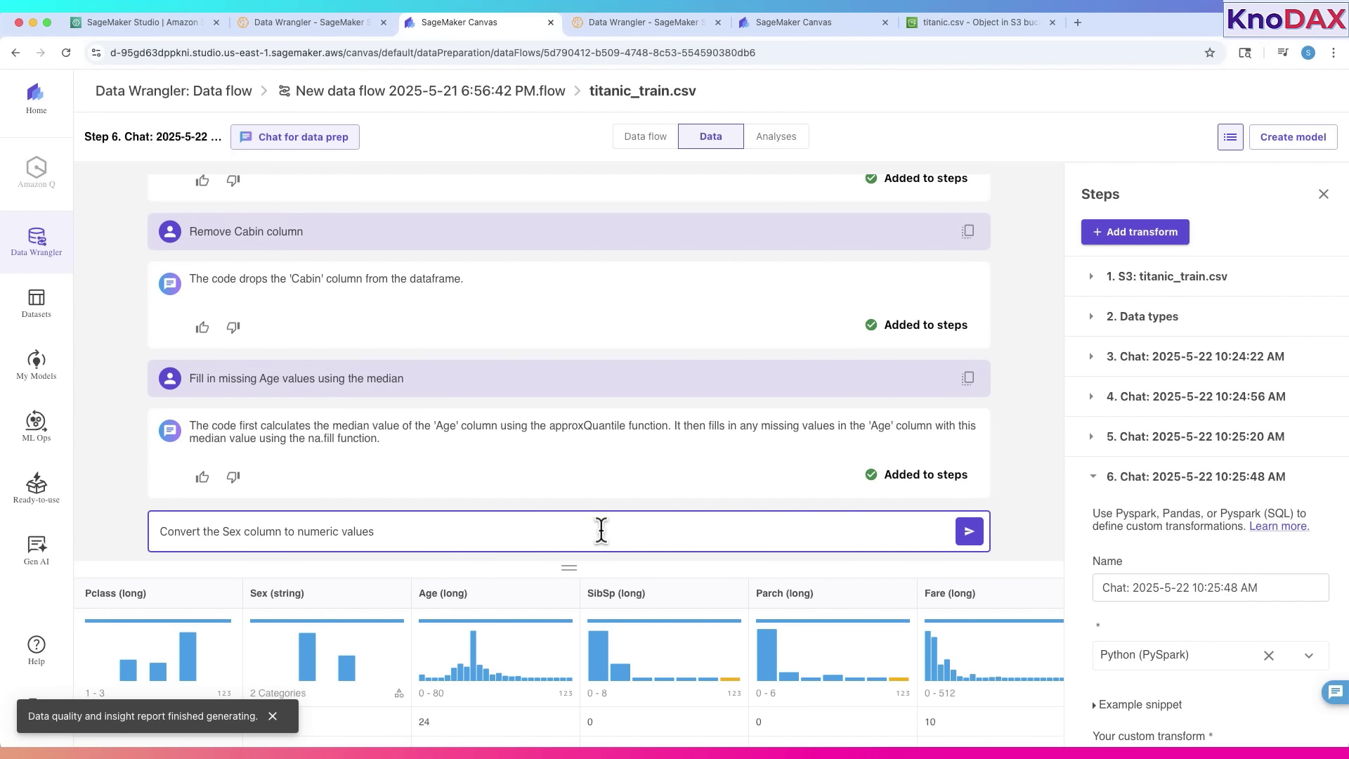
{"action": "left_click", "coordinate": [969, 532]}
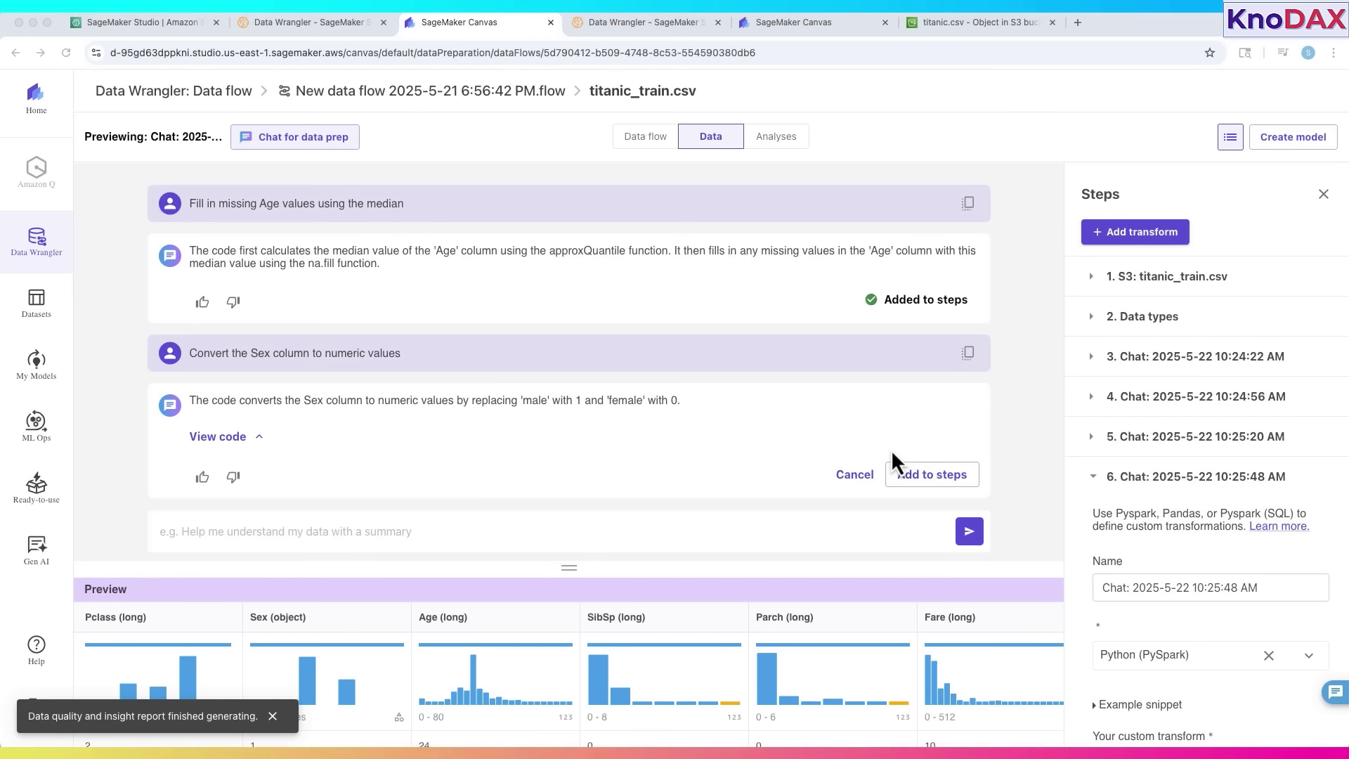
{"action": "left_click", "coordinate": [937, 480]}
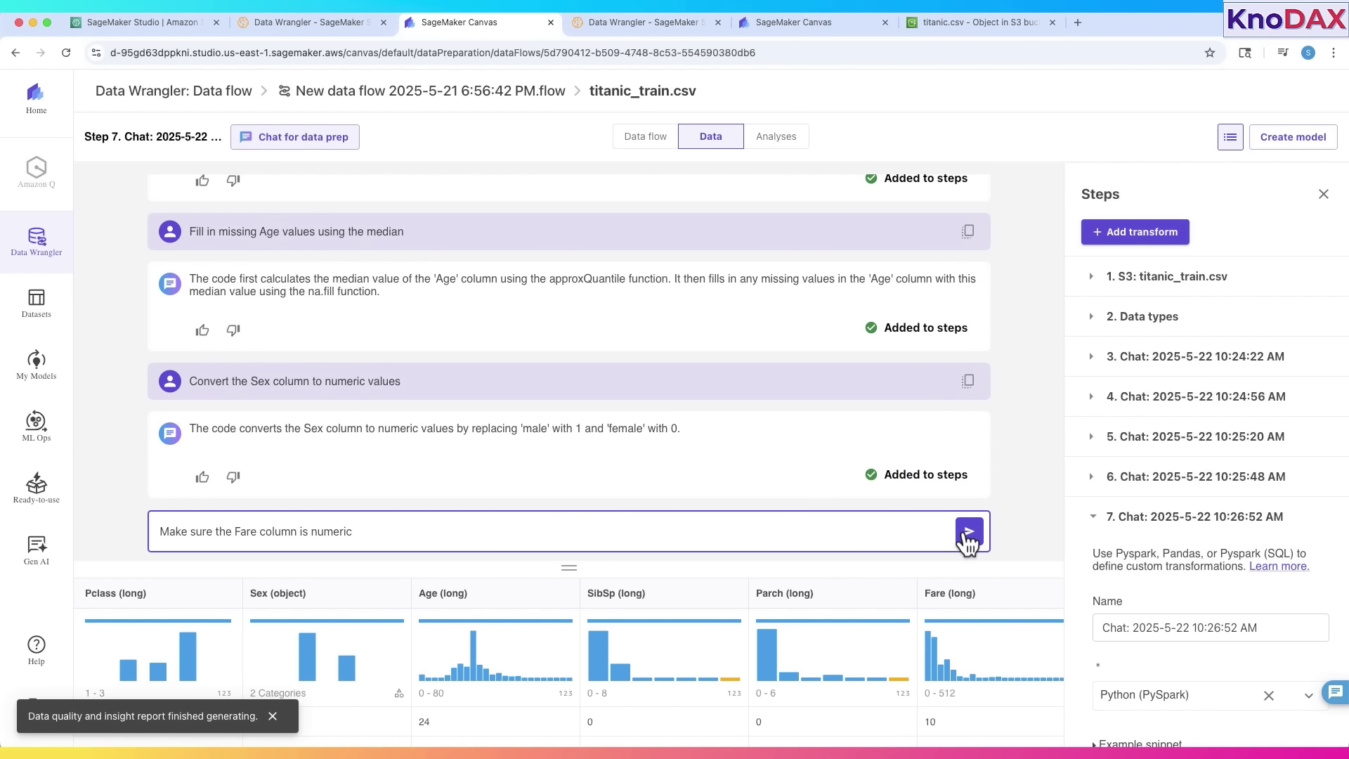
{"action": "left_click", "coordinate": [969, 533]}
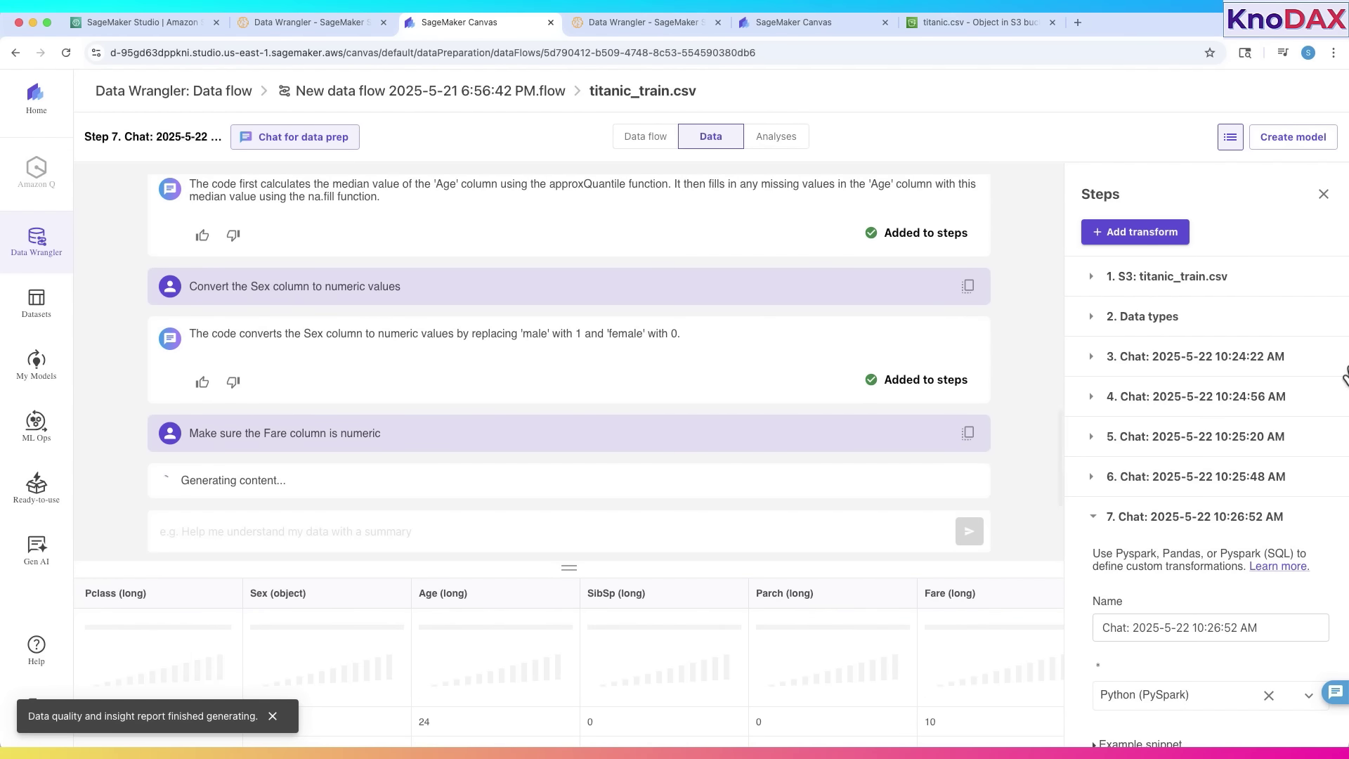
{"action": "left_click", "coordinate": [937, 478]}
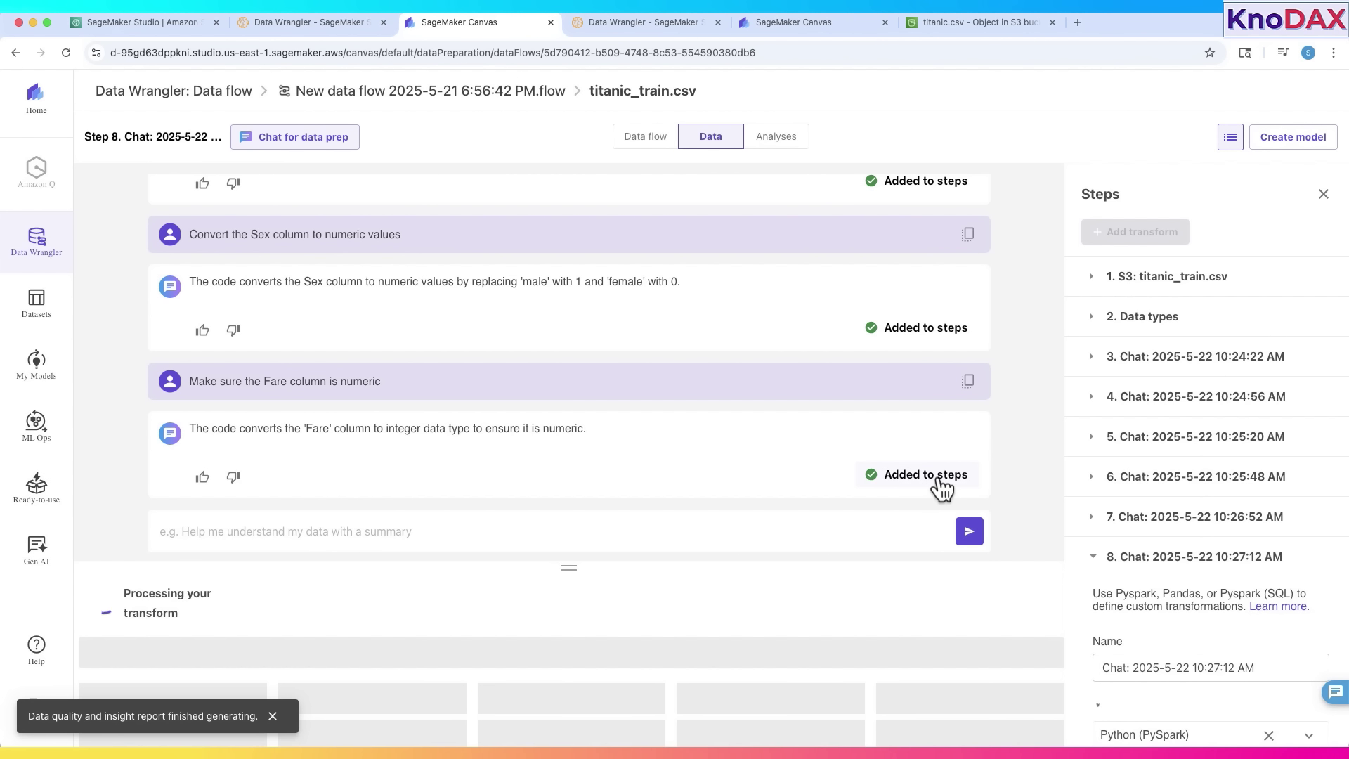
- Send the chat prompt "Fix Any outliers" and add the reply to the analyses
{"action": "left_click", "coordinate": [521, 519]}
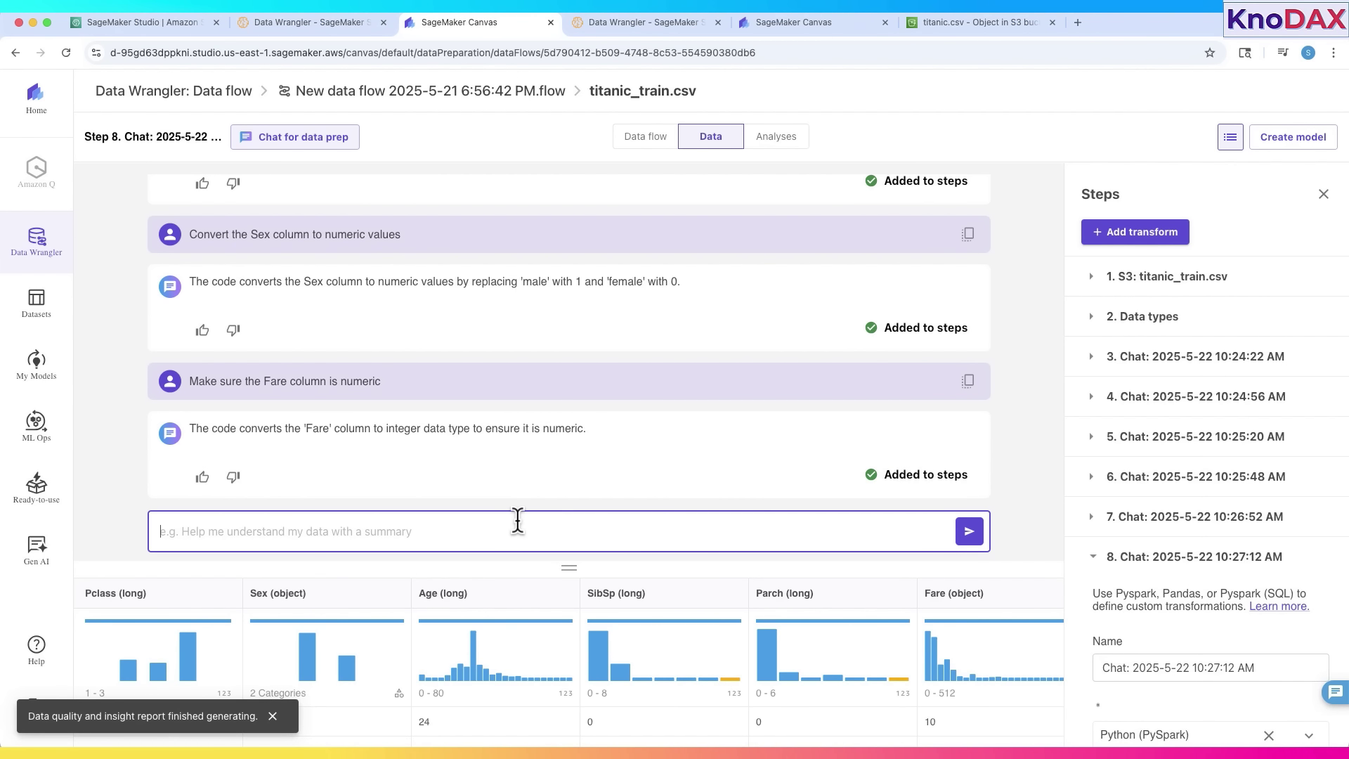
{"action": "type", "text": "Fix Any outliers"}
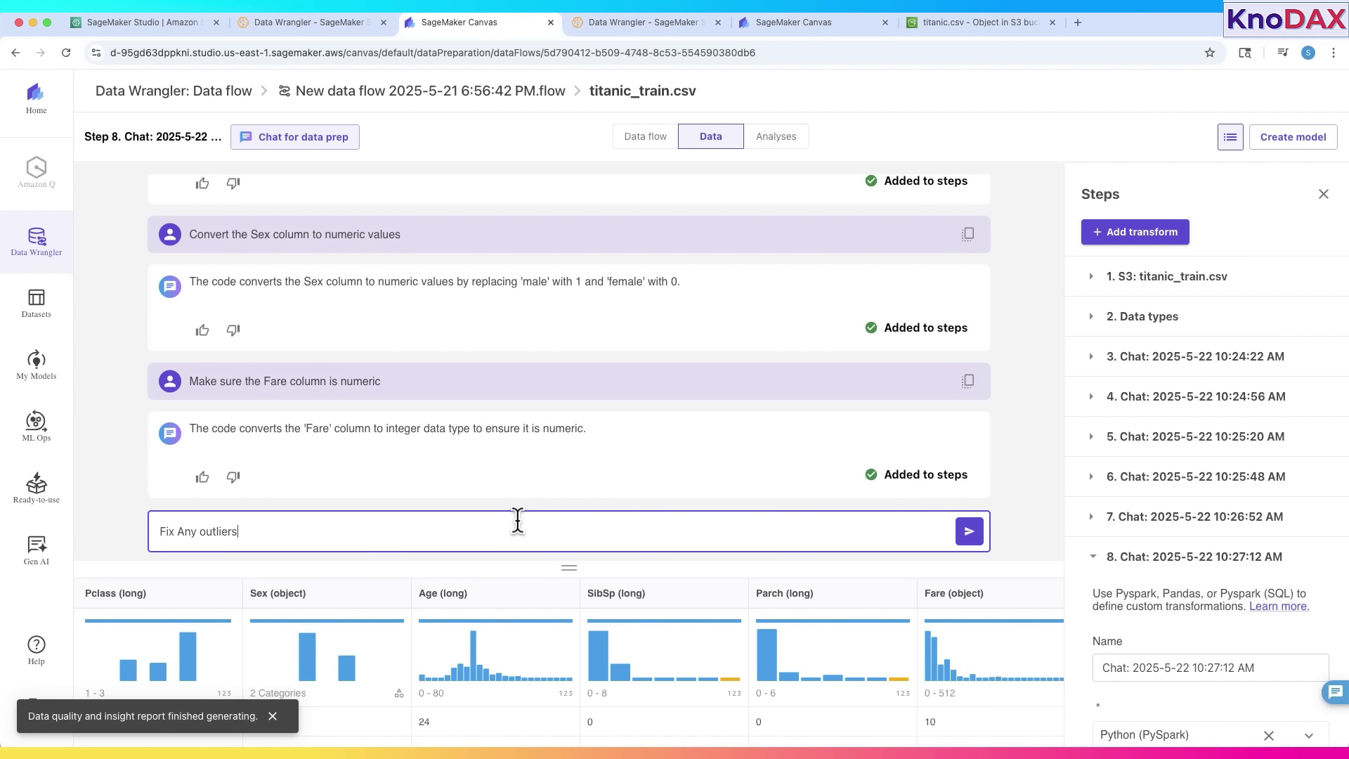
{"action": "left_click", "coordinate": [970, 532]}
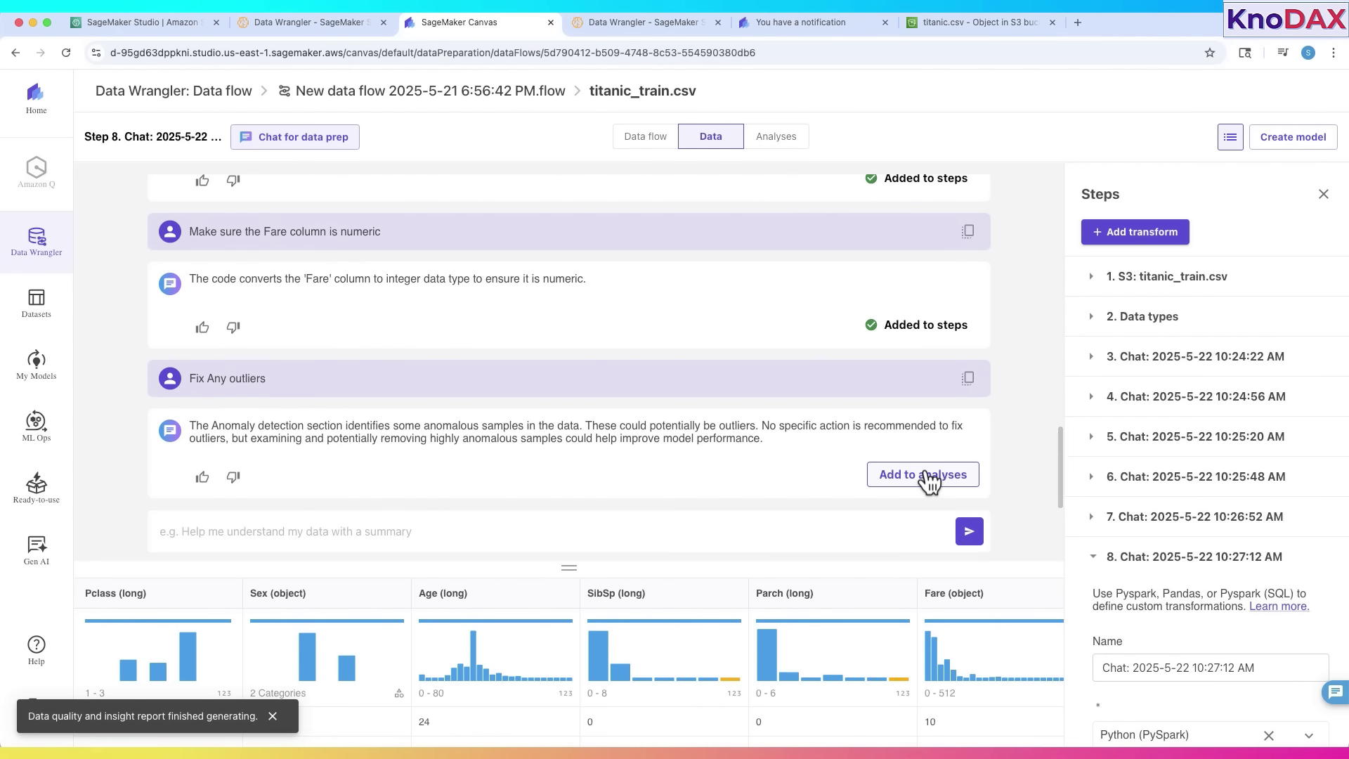
{"action": "left_click", "coordinate": [945, 478]}
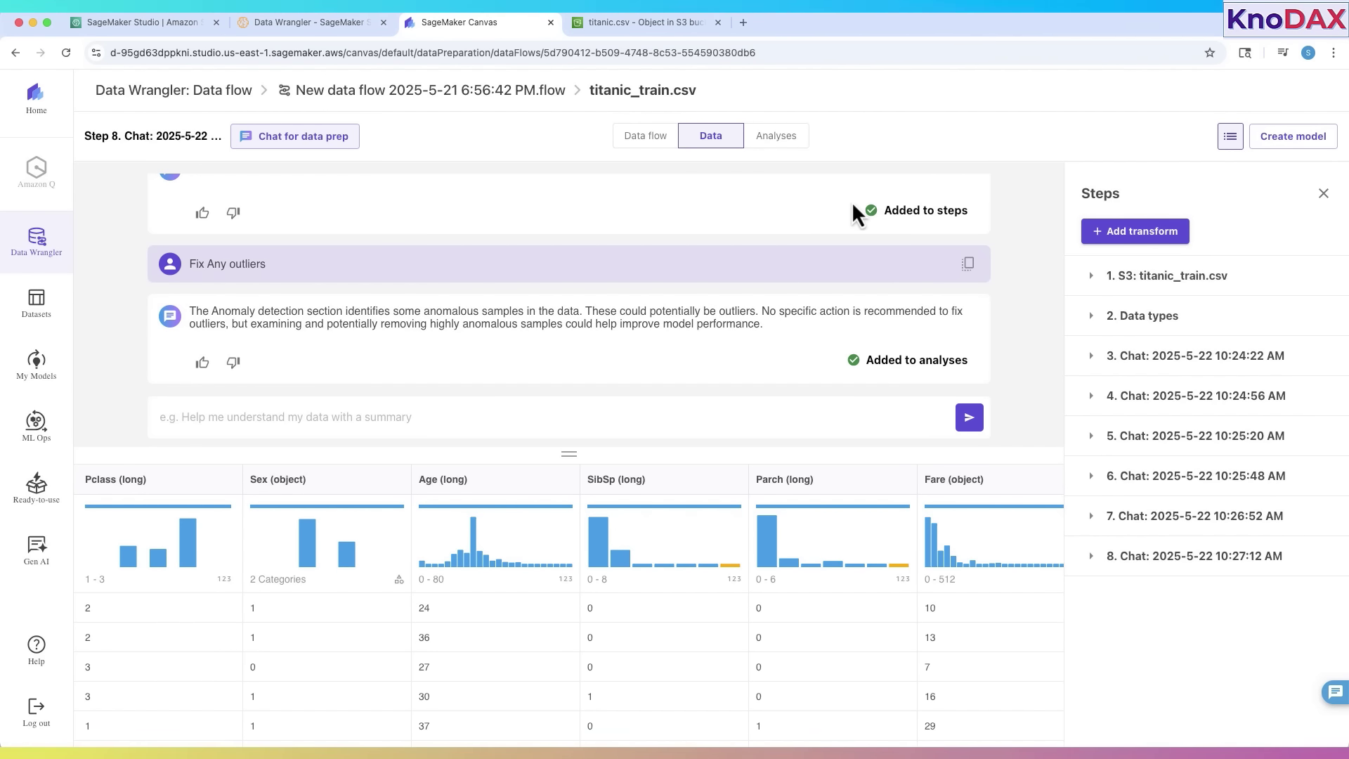
- Return to the data flow and start creating a model from the last chat transform node
{"action": "left_click", "coordinate": [498, 90]}
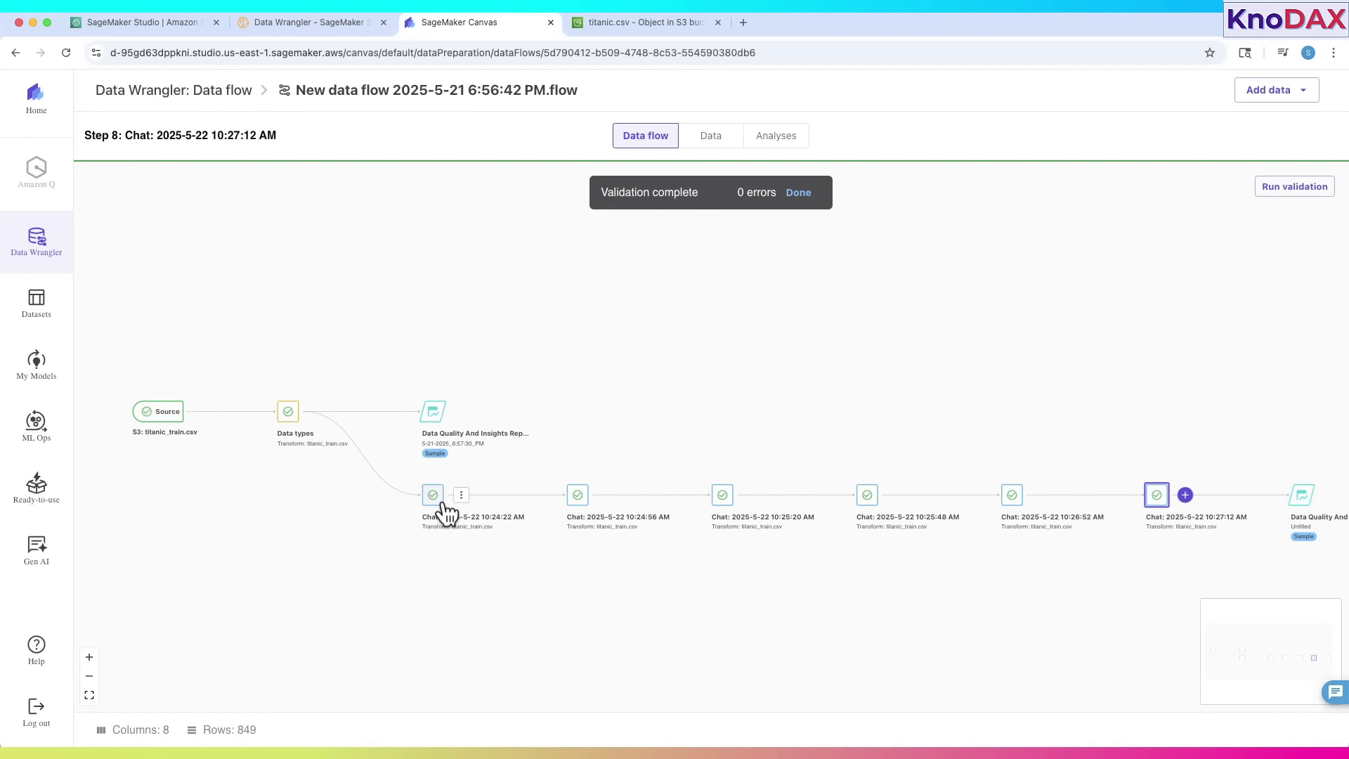
{"action": "left_click", "coordinate": [1186, 495]}
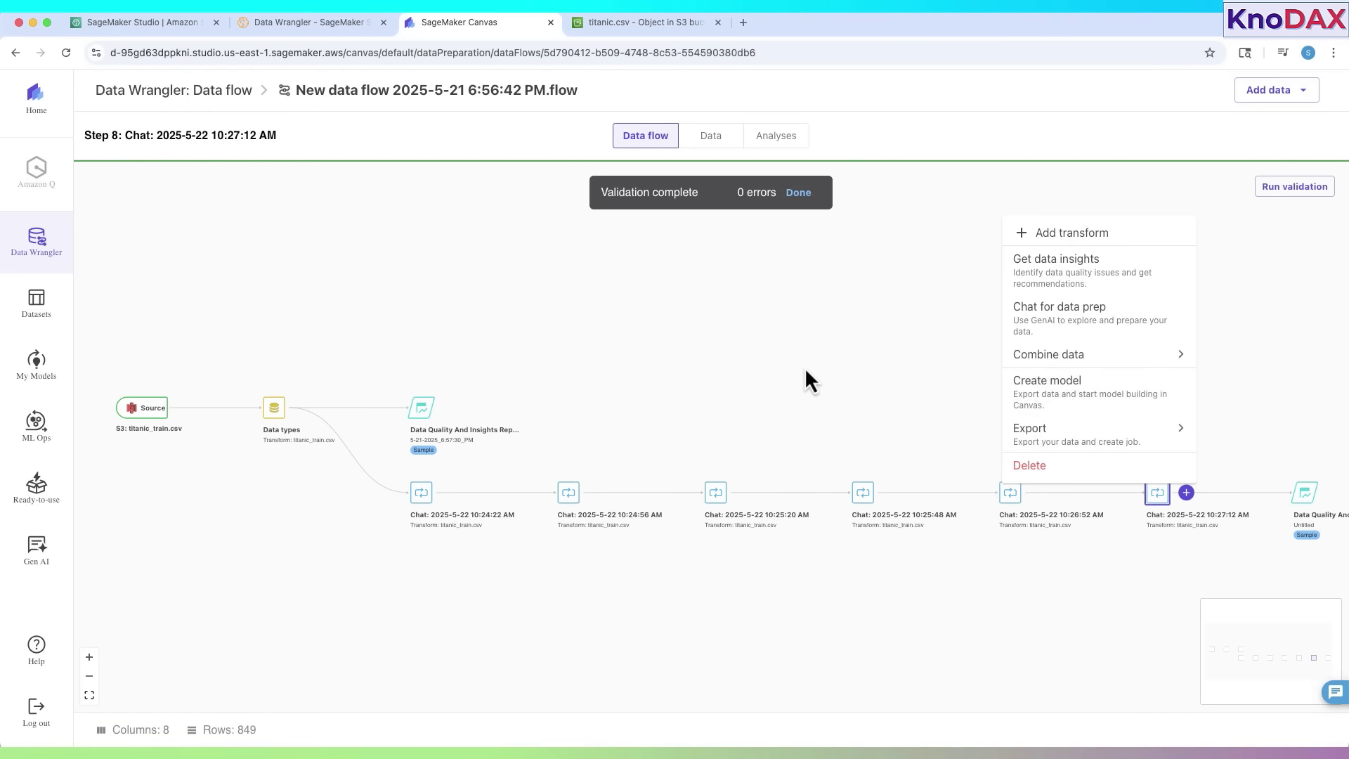
{"action": "left_click", "coordinate": [1135, 399]}
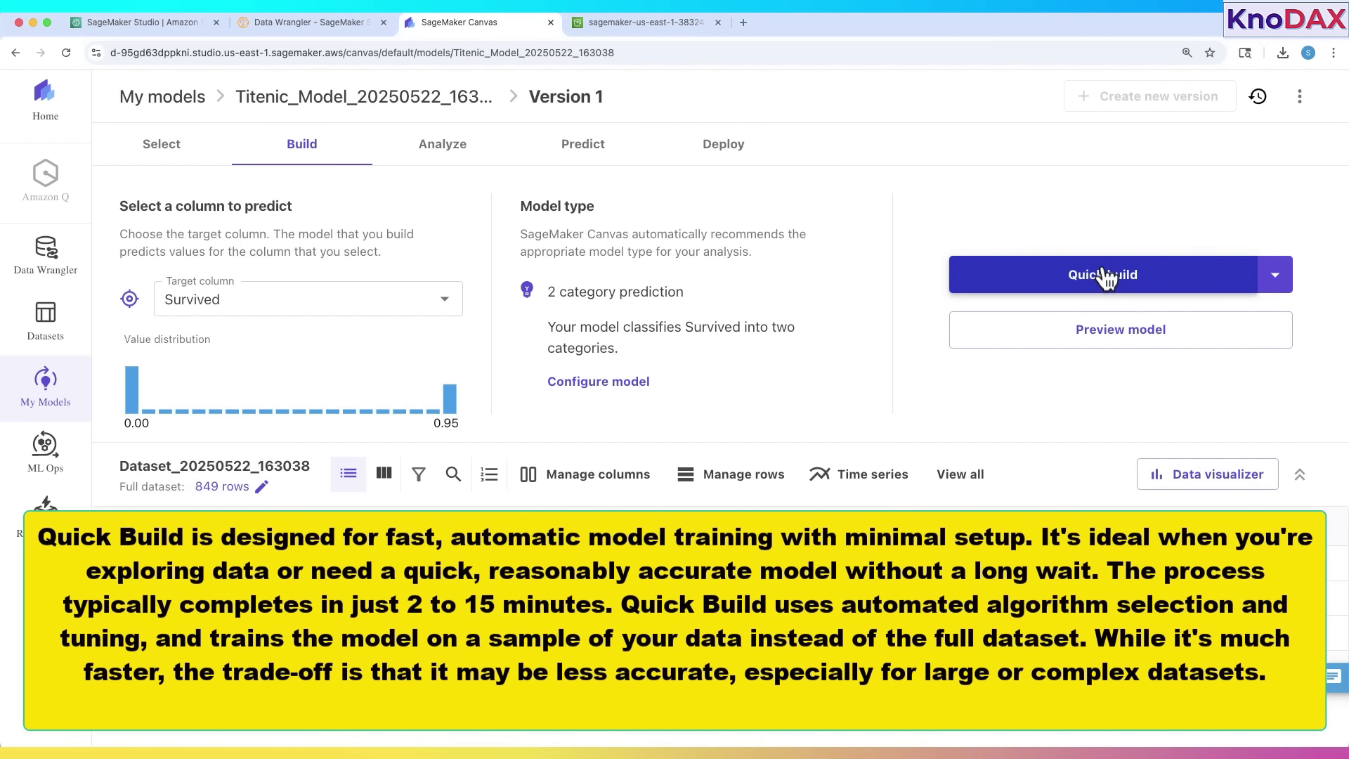
- Run a Quick build of the model predicting Survived and examine its accuracy
{"action": "left_click", "coordinate": [1106, 276]}
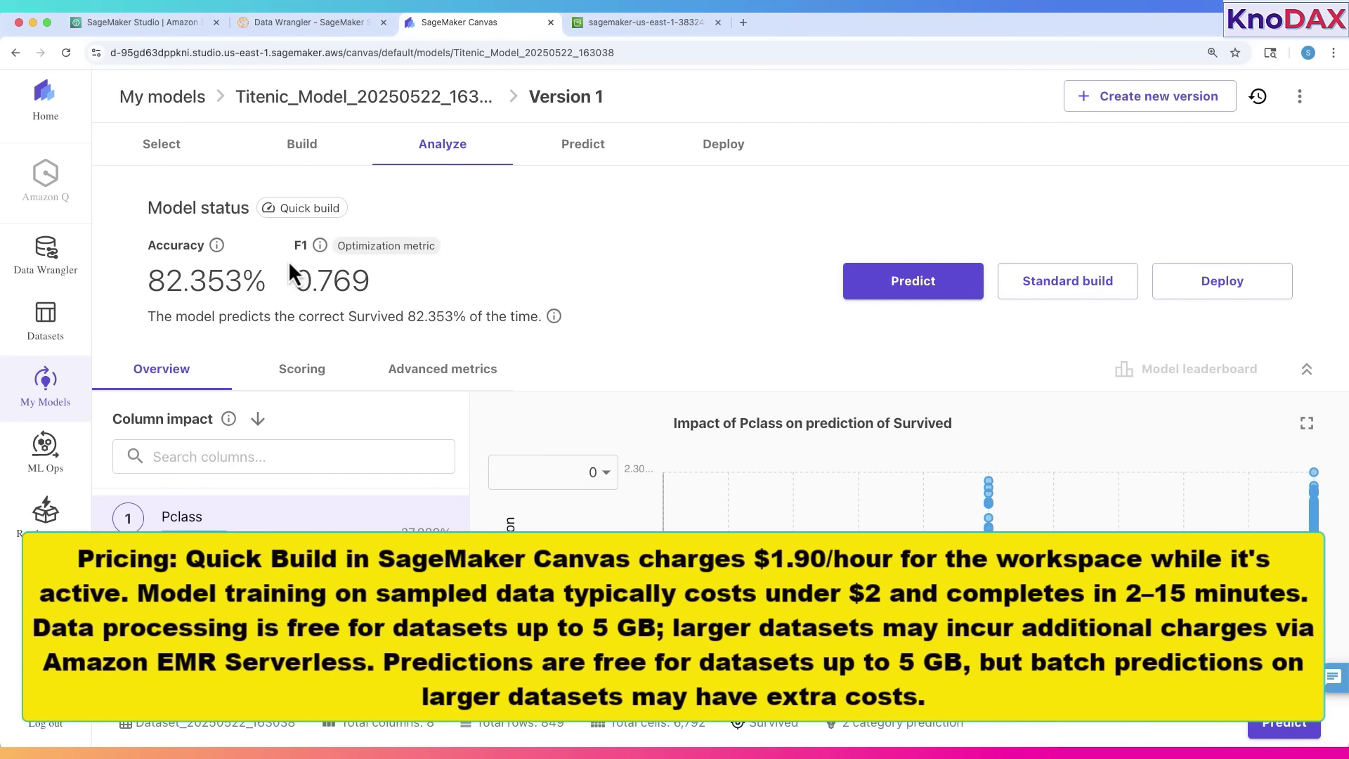
{"action": "left_click_drag", "start_coordinate": [150, 281], "coordinate": [264, 285]}
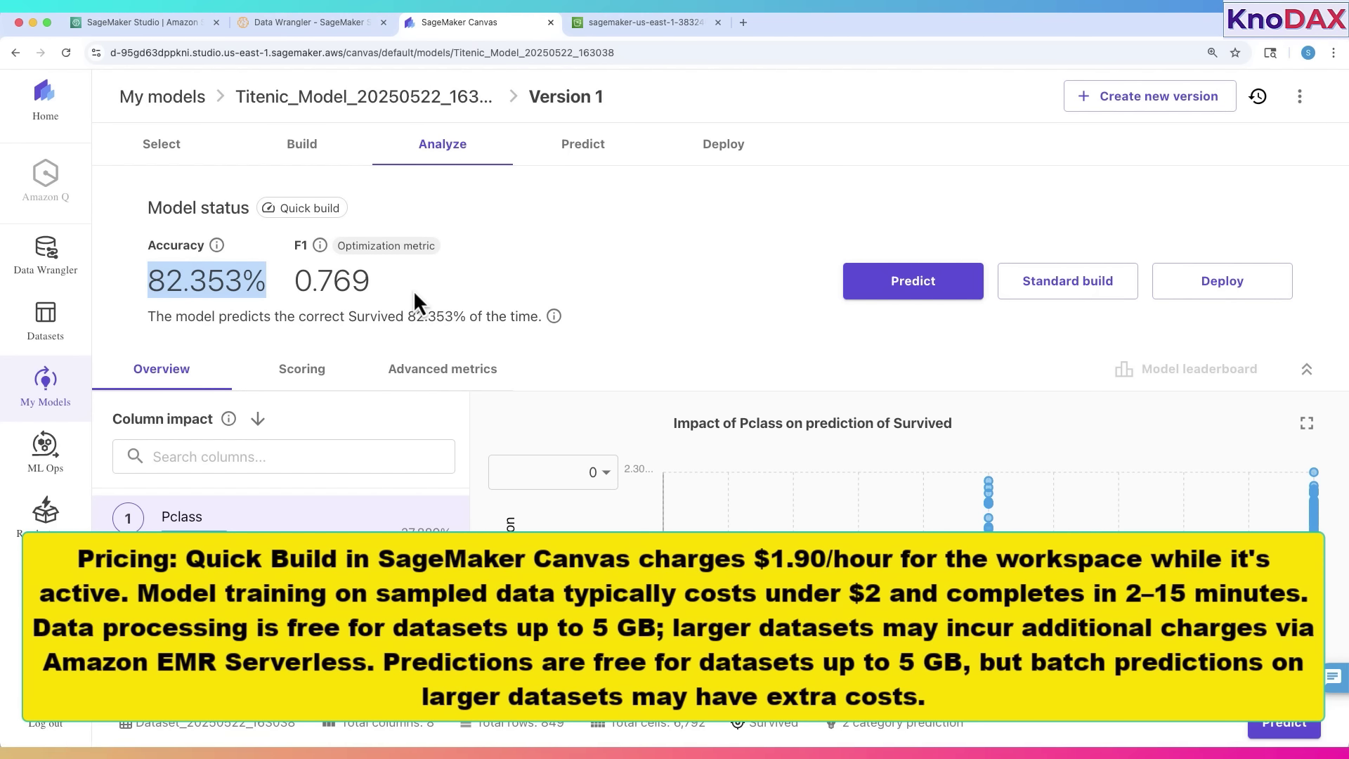
- Examine the F1 score and the impact charts of the Pclass, Sex, Age and Fare columns on the Survived prediction
{"action": "left_click", "coordinate": [326, 283]}
{"action": "left_click_drag", "start_coordinate": [295, 284], "coordinate": [391, 284]}
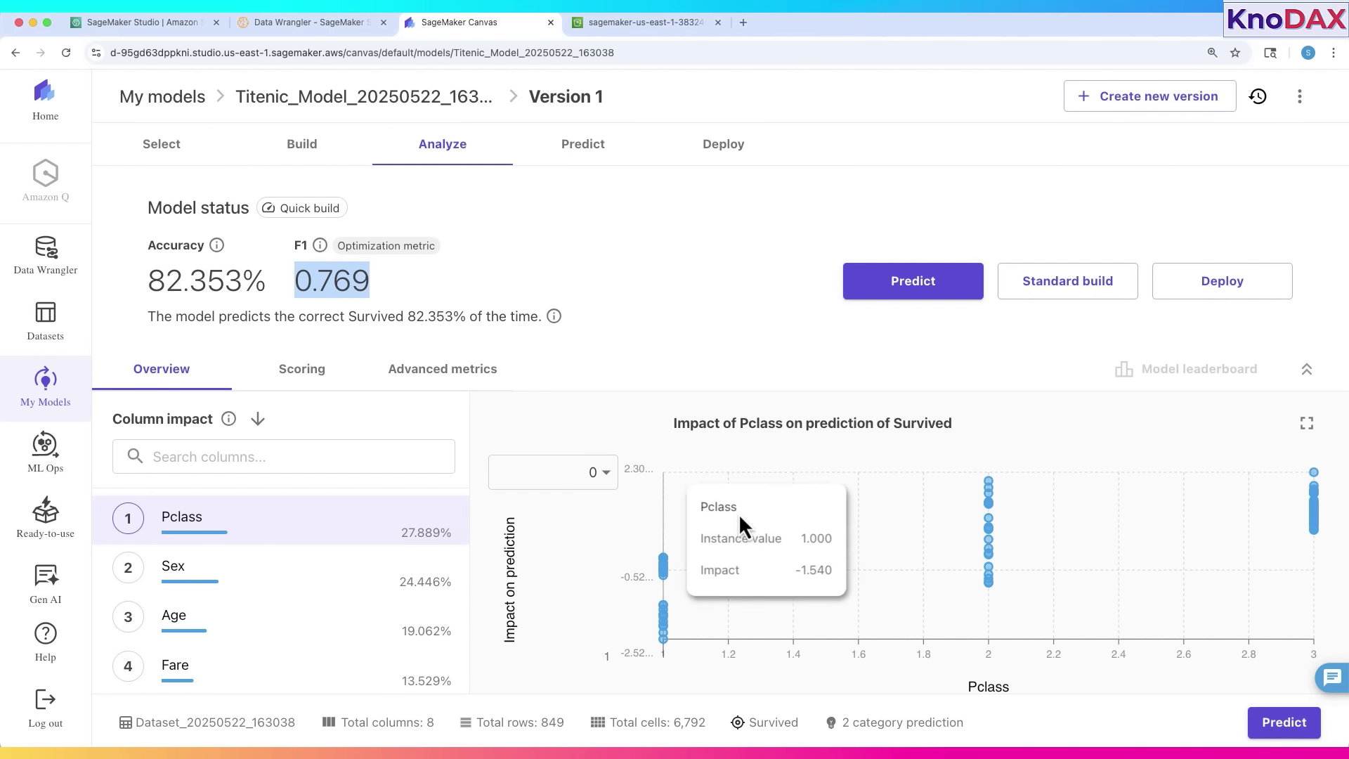
{"action": "mouse_move", "coordinate": [951, 563]}
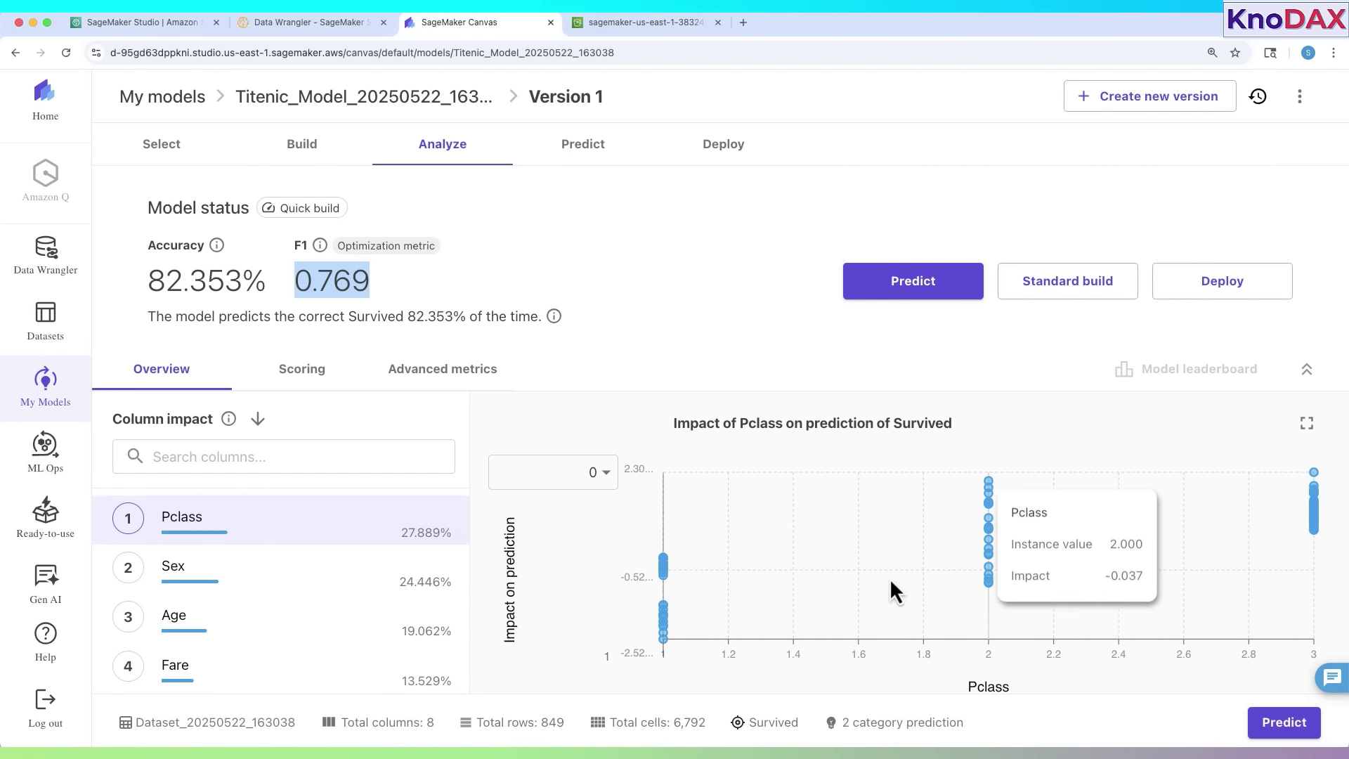
{"action": "left_click", "coordinate": [285, 589]}
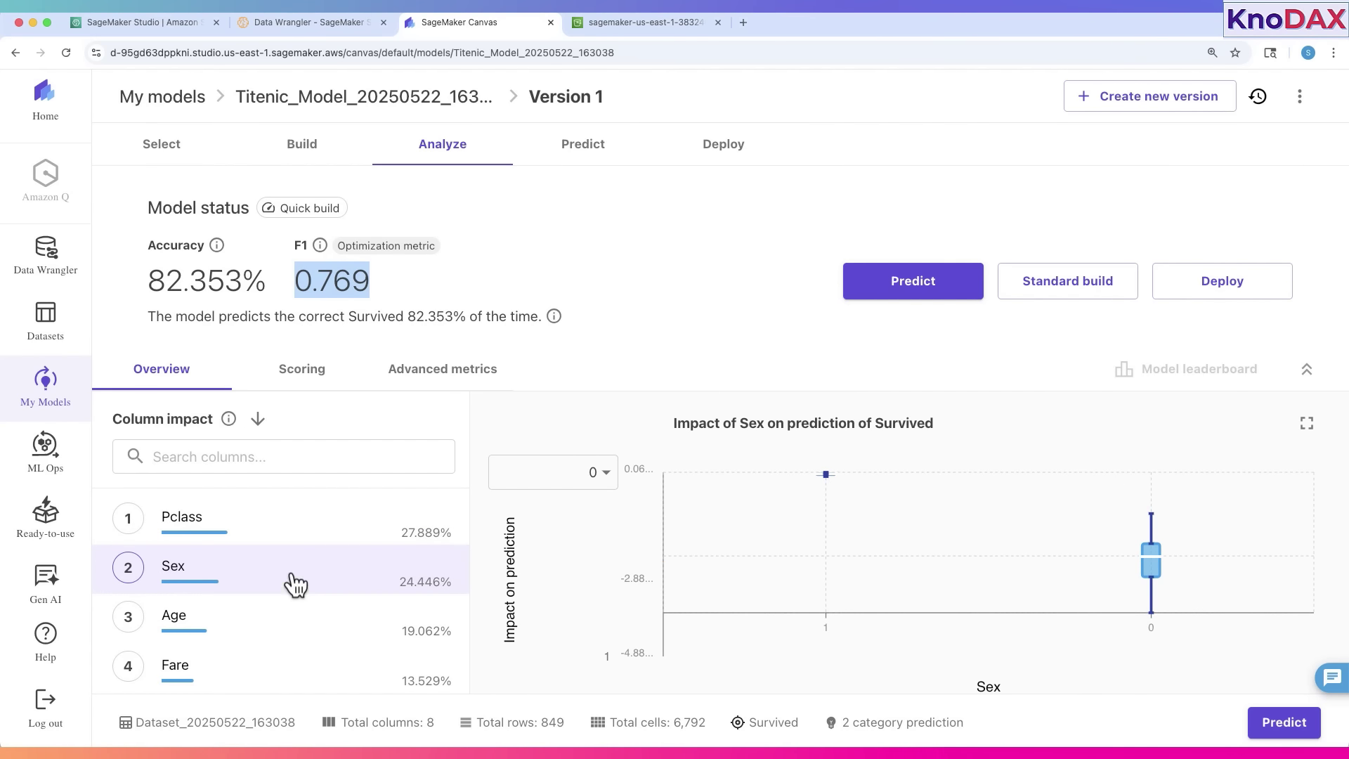
{"action": "left_click", "coordinate": [274, 617]}
{"action": "left_click", "coordinate": [235, 676]}
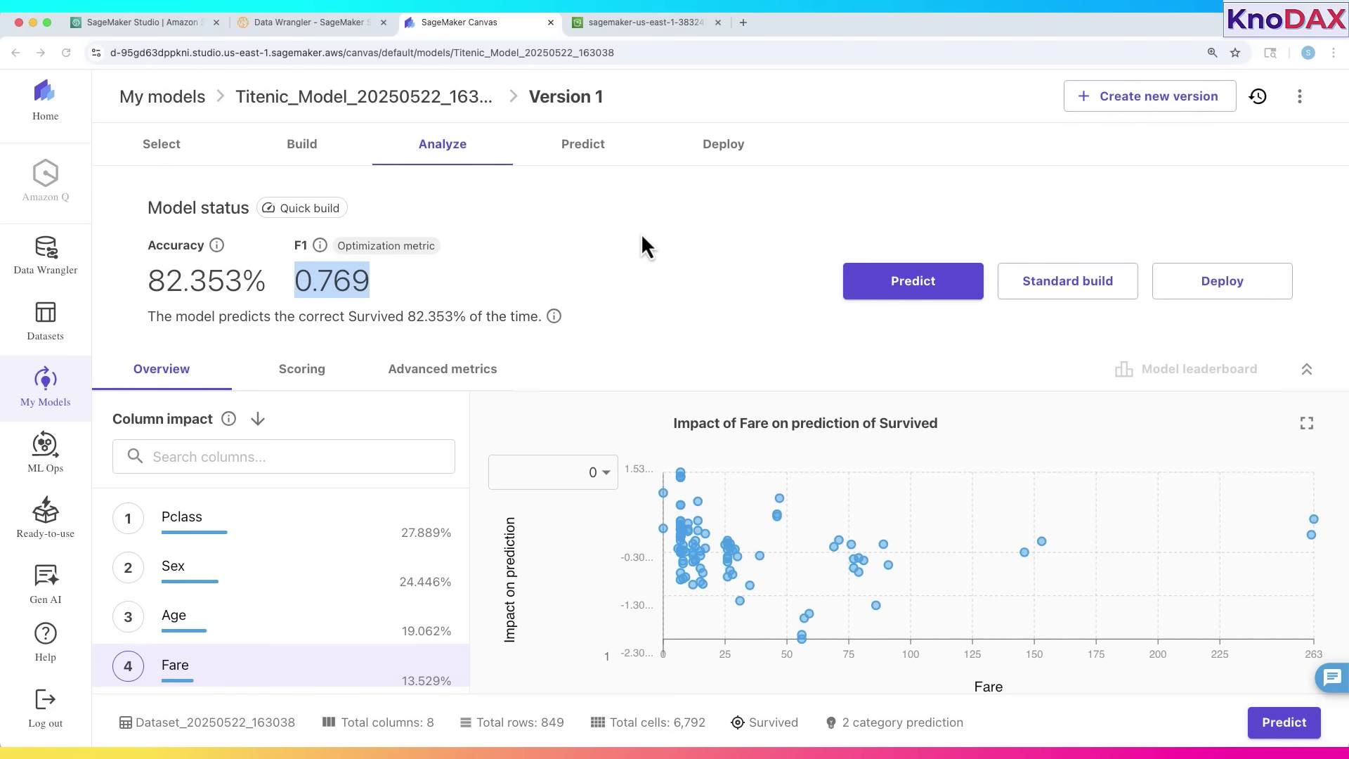
- Review the model's scoring diagram and its accuracy insights for predicted and actual values of 0
{"action": "left_click", "coordinate": [315, 383]}
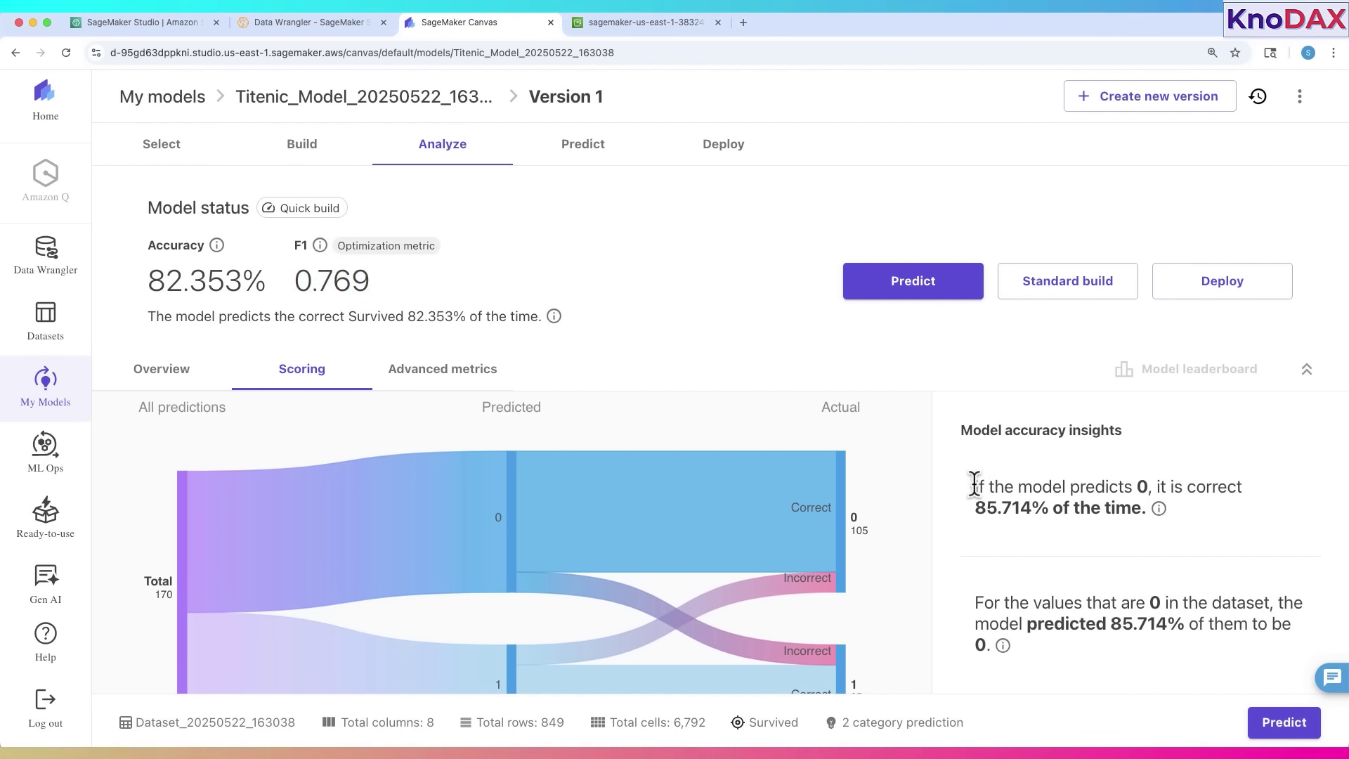
{"action": "left_click_drag", "start_coordinate": [975, 486], "coordinate": [1230, 503]}
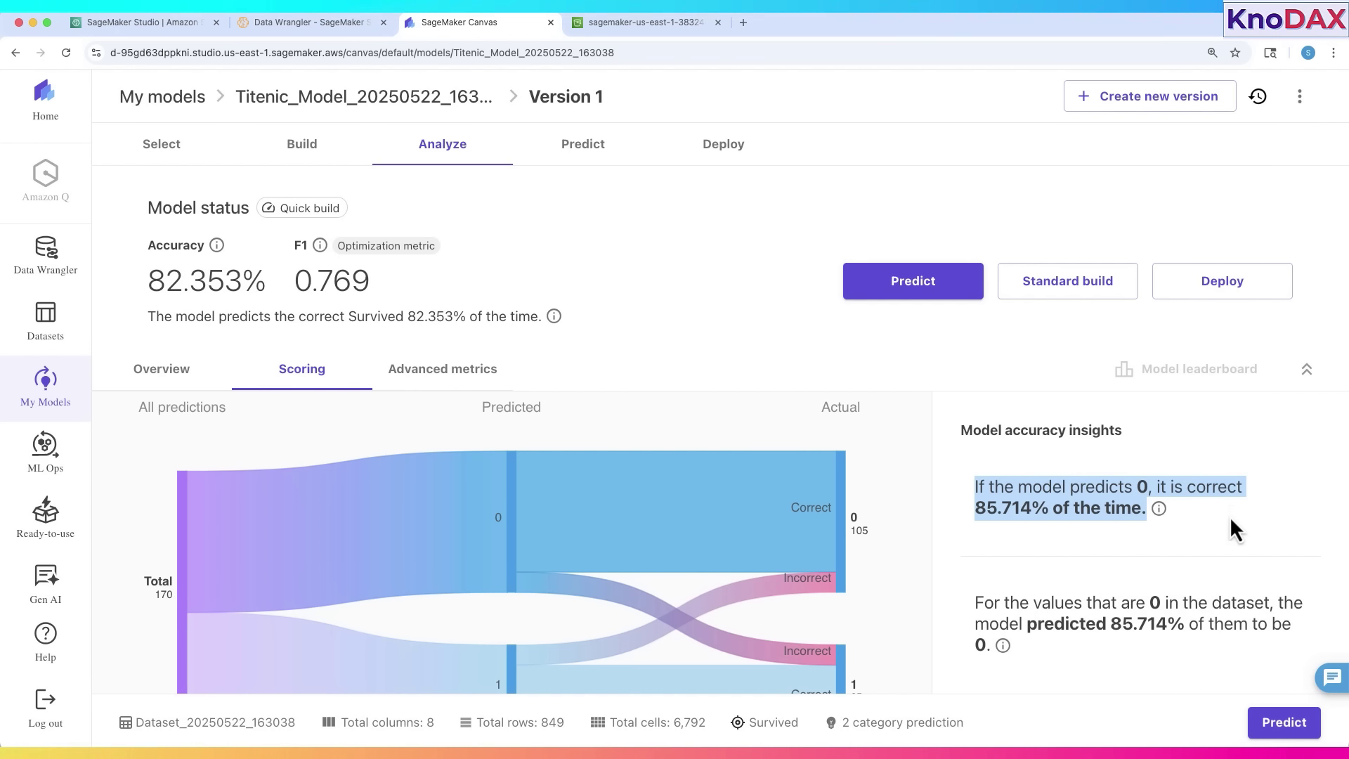
{"action": "left_click", "coordinate": [1028, 622]}
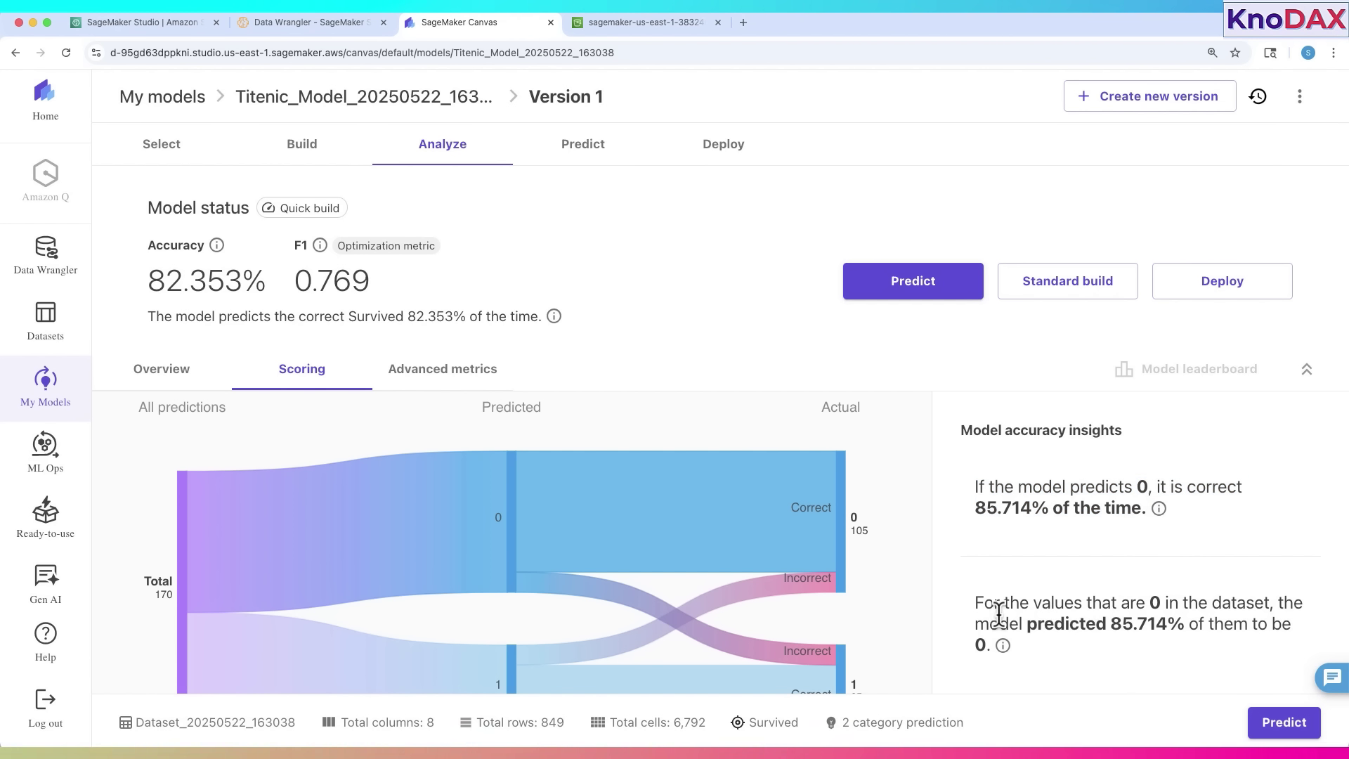
{"action": "left_click_drag", "start_coordinate": [975, 602], "coordinate": [1325, 637]}
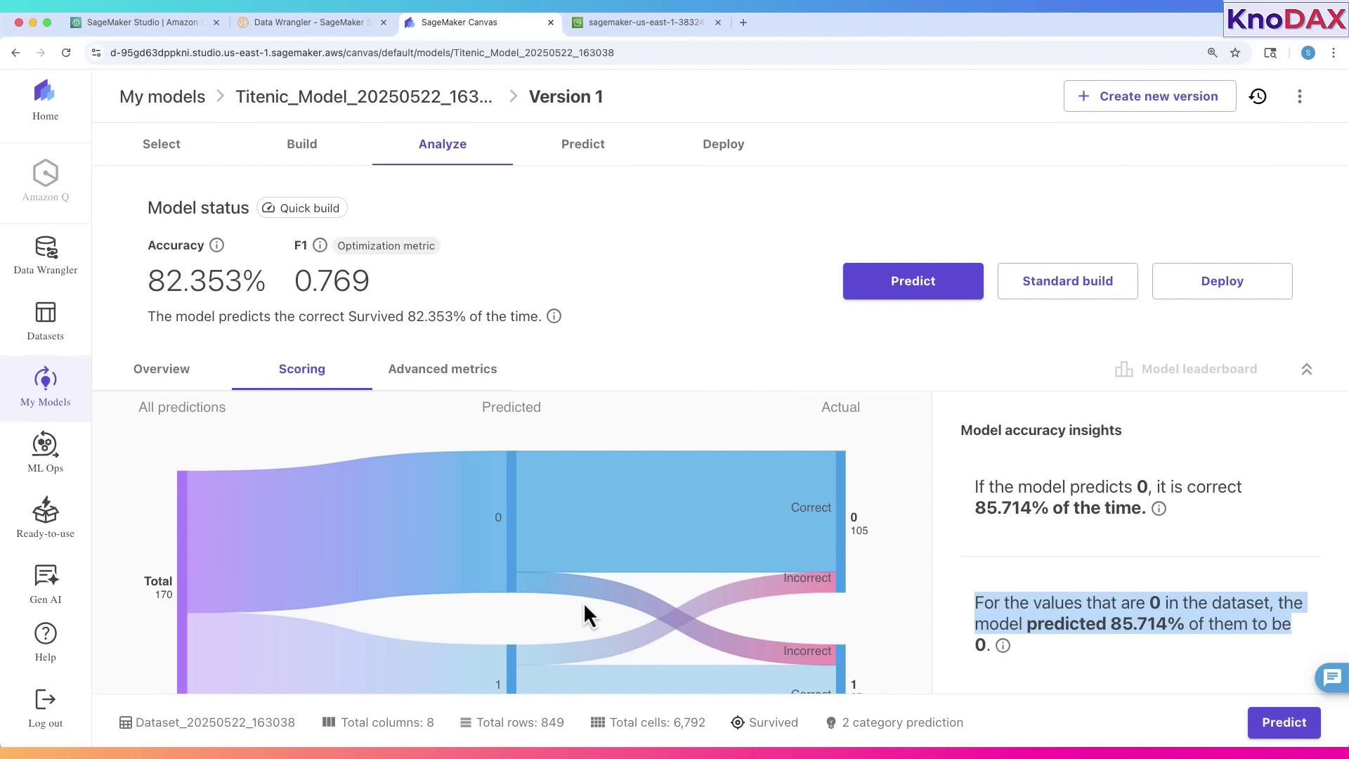
{"action": "mouse_move", "coordinate": [521, 586]}
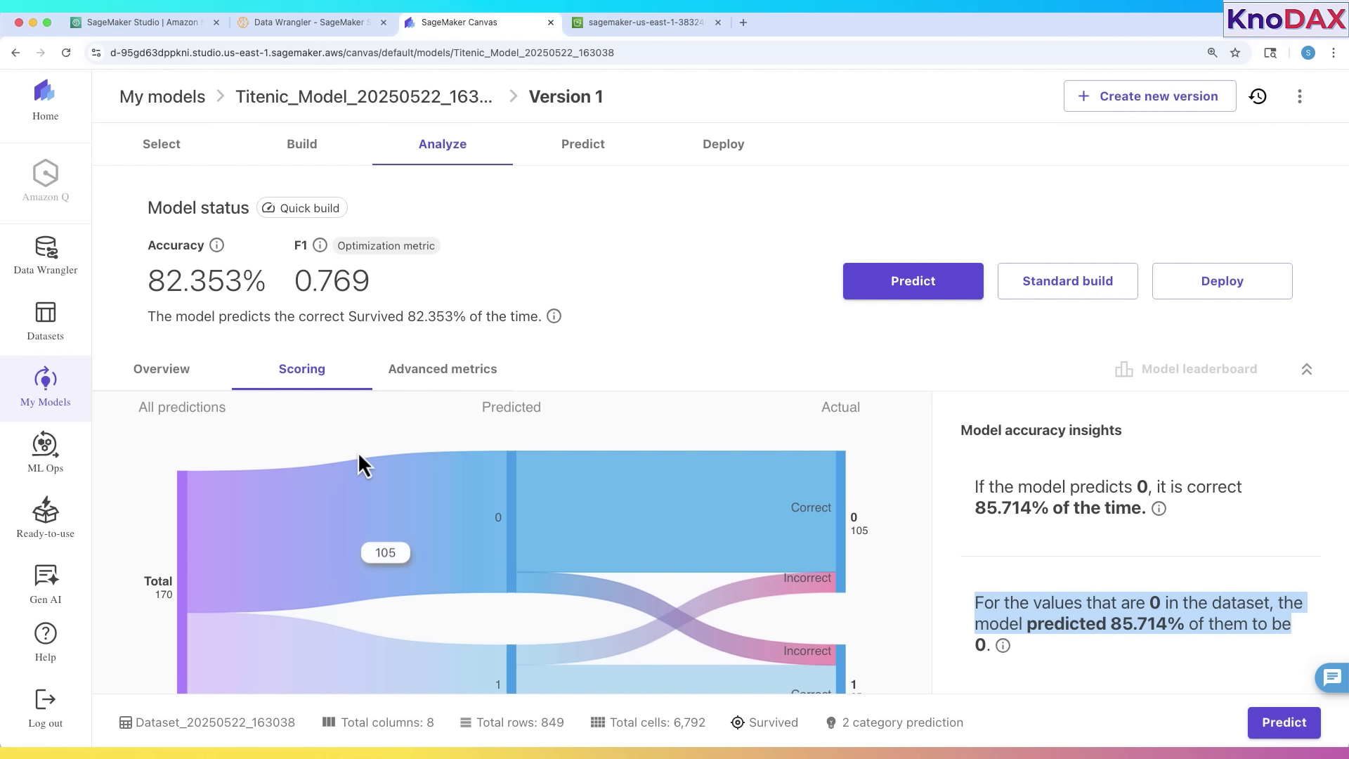
{"action": "left_click", "coordinate": [326, 425]}
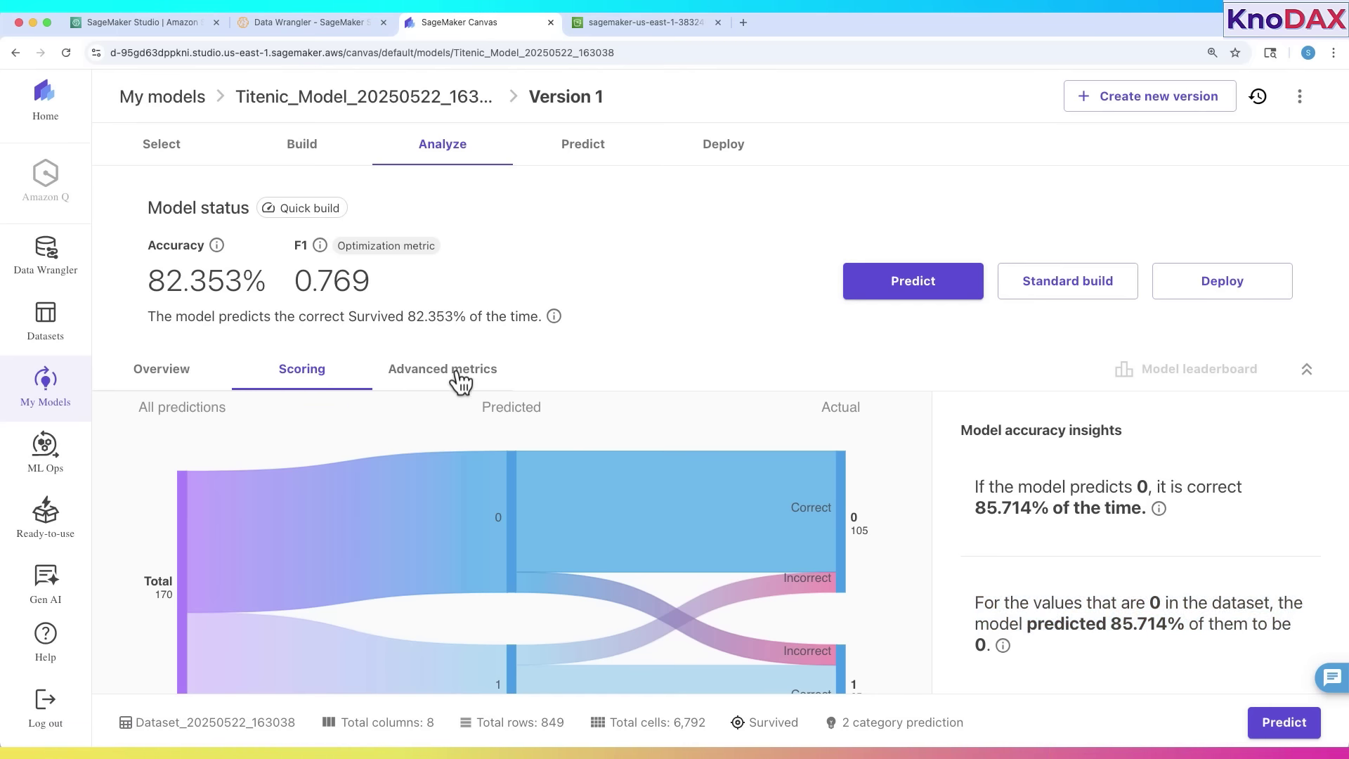
- Compare the advanced metrics for positive classes 0 and 1, then read F1, accuracy, precision, recall and AUC-ROC for class 1
{"action": "left_click", "coordinate": [461, 371]}
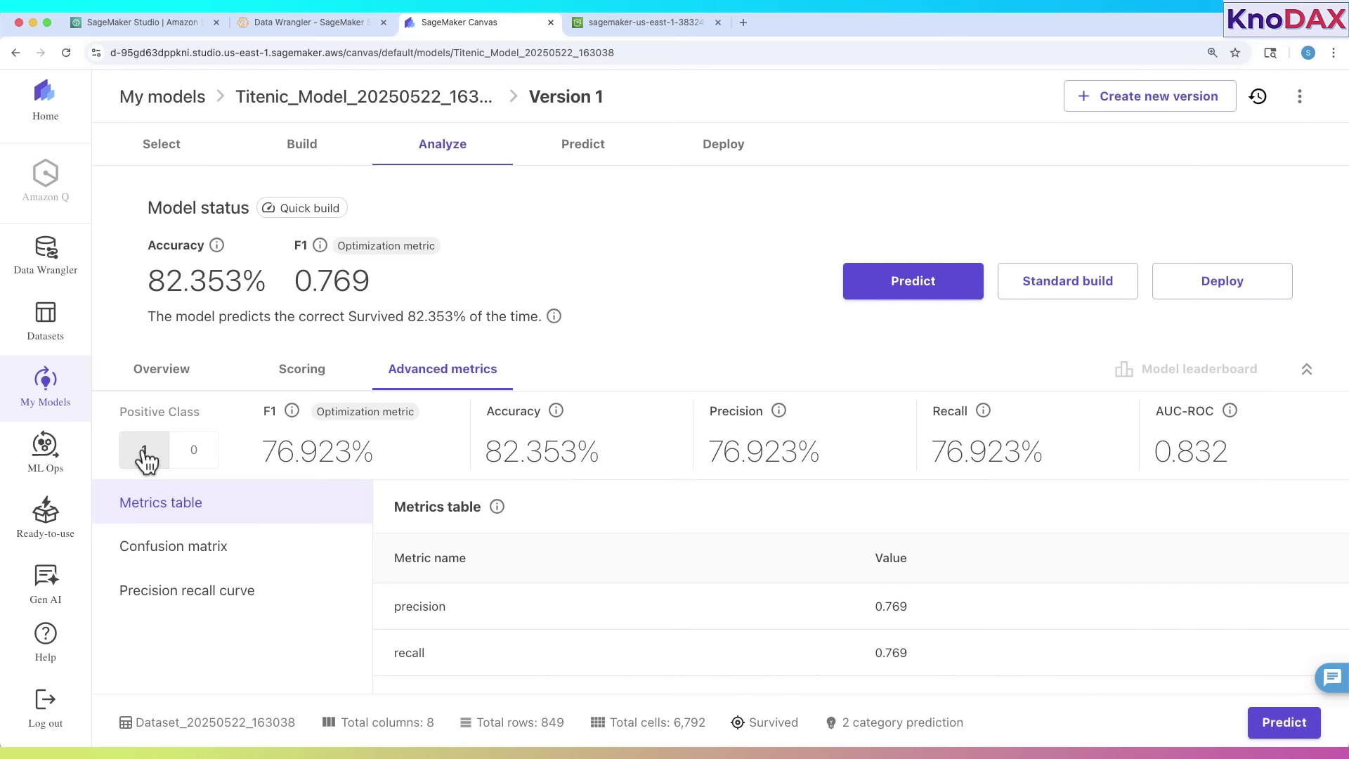
{"action": "left_click", "coordinate": [191, 453]}
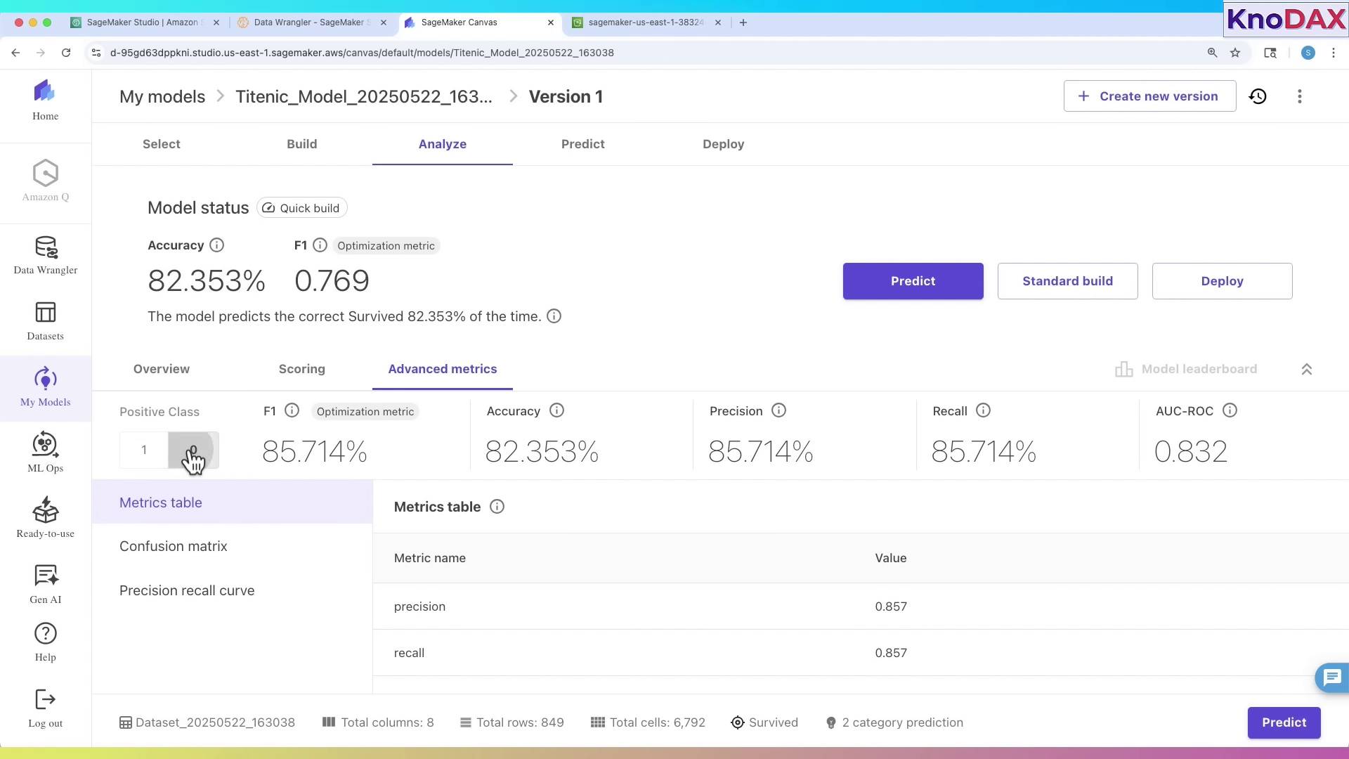
{"action": "left_click", "coordinate": [151, 456]}
{"action": "left_click_drag", "start_coordinate": [266, 452], "coordinate": [406, 463]}
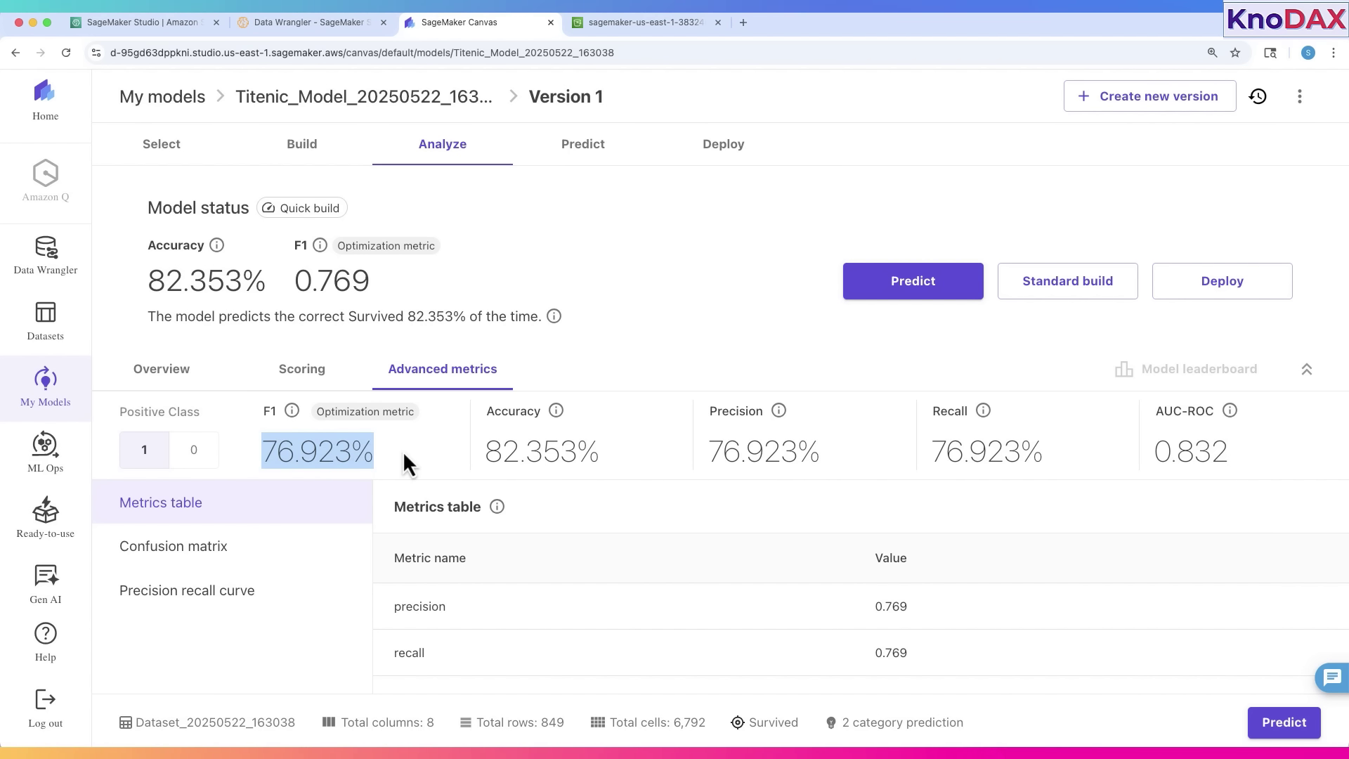
{"action": "left_click", "coordinate": [445, 451]}
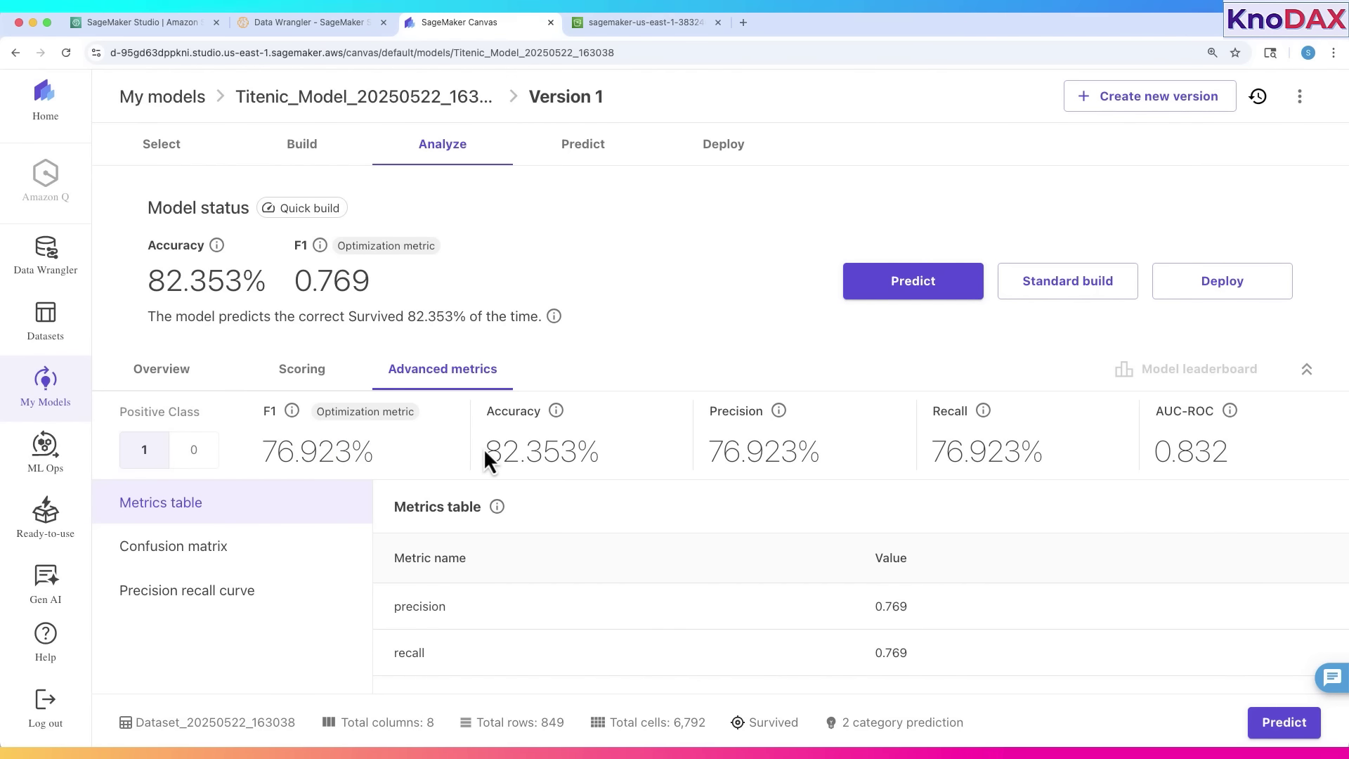
{"action": "left_click_drag", "start_coordinate": [483, 450], "coordinate": [594, 448]}
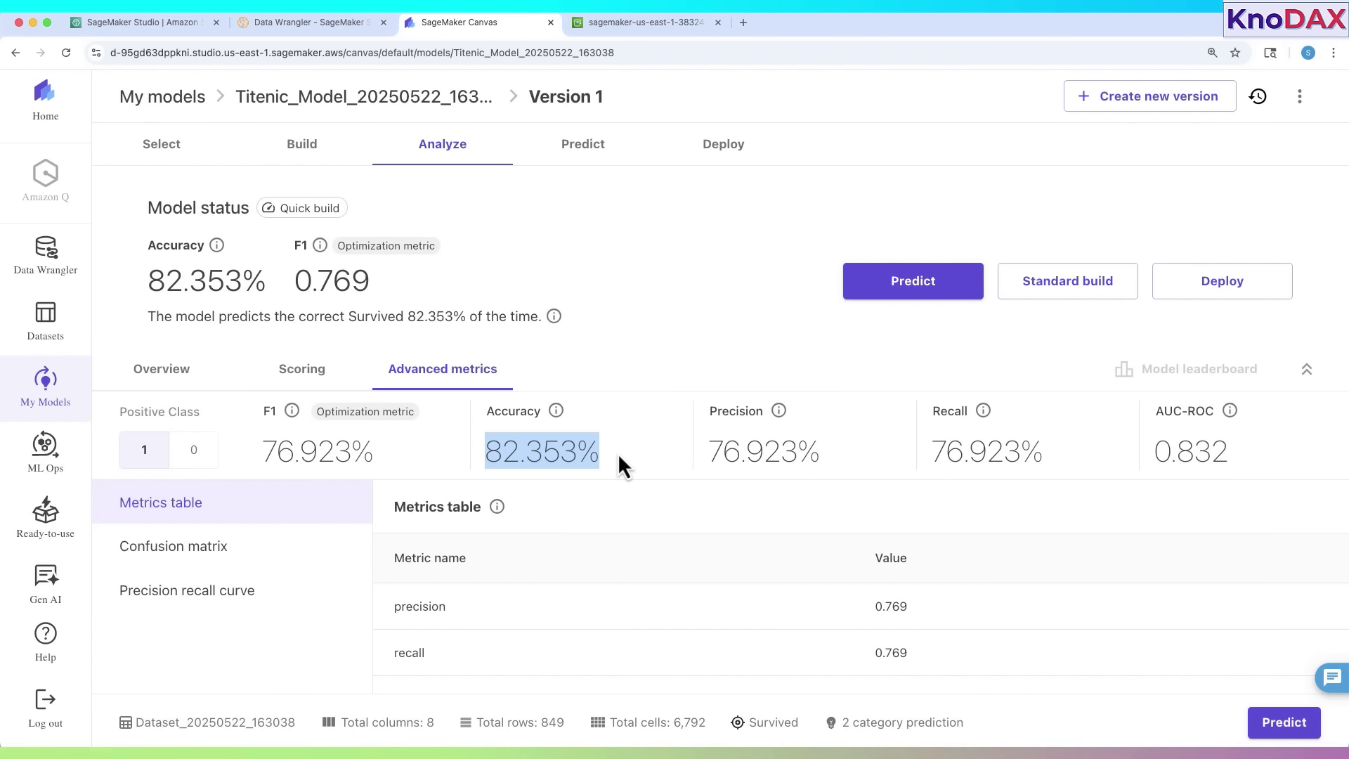
{"action": "left_click_drag", "start_coordinate": [717, 449], "coordinate": [846, 457]}
{"action": "left_click", "coordinate": [863, 461]}
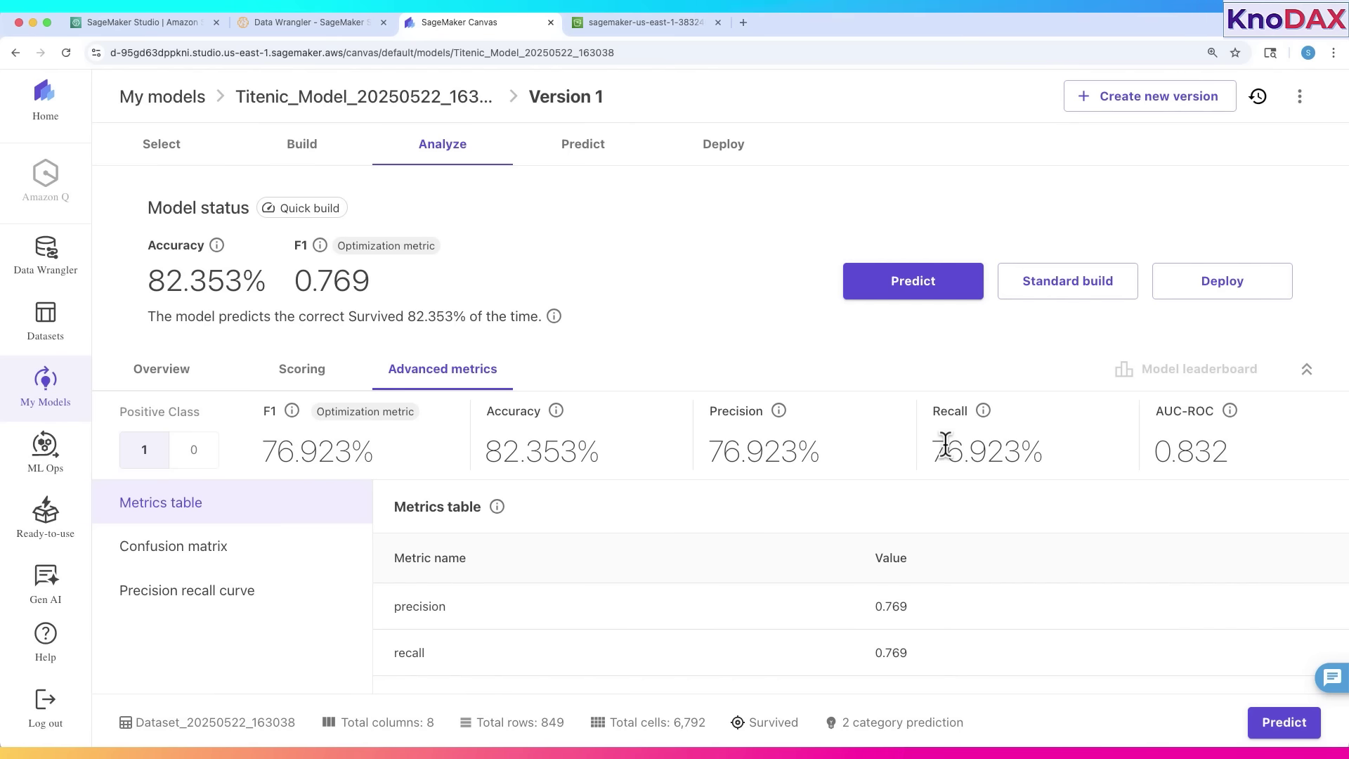
{"action": "left_click_drag", "start_coordinate": [945, 448], "coordinate": [1039, 448]}
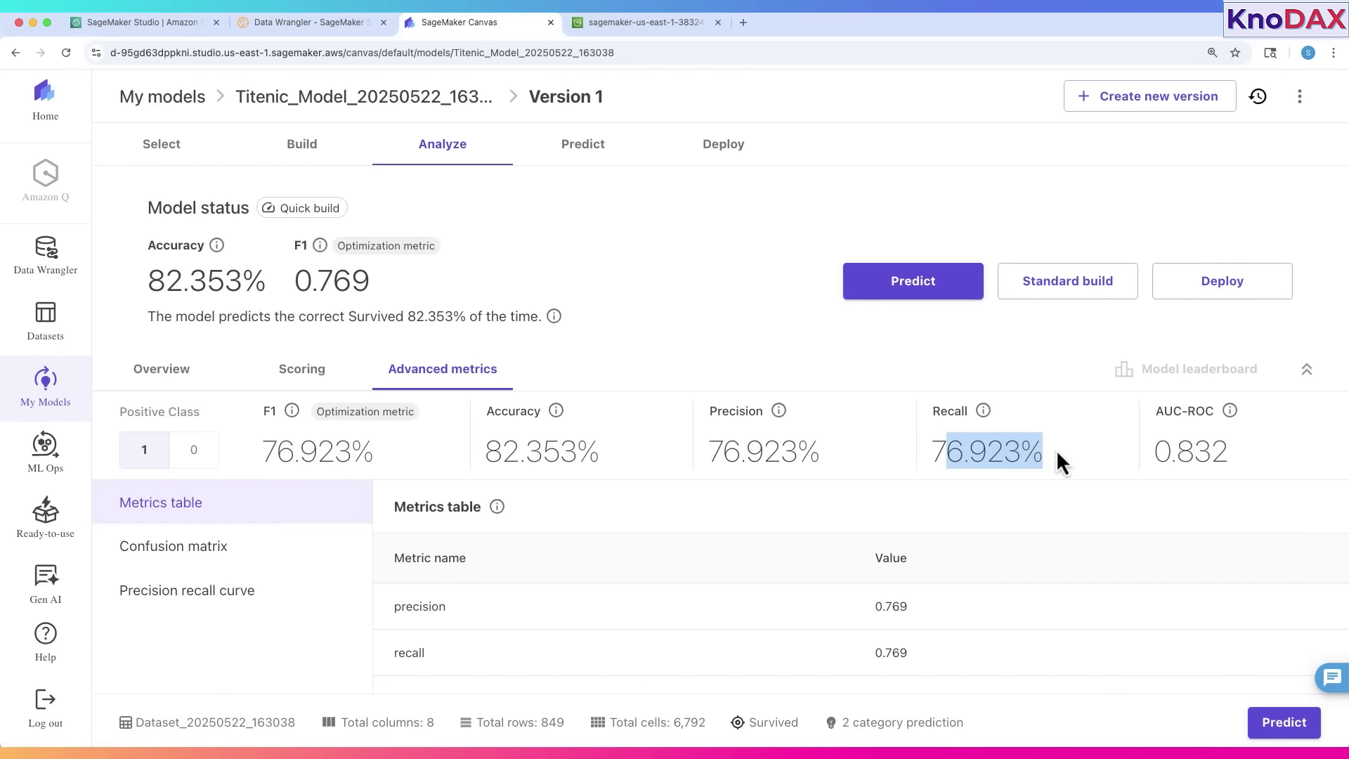
{"action": "left_click", "coordinate": [1054, 455]}
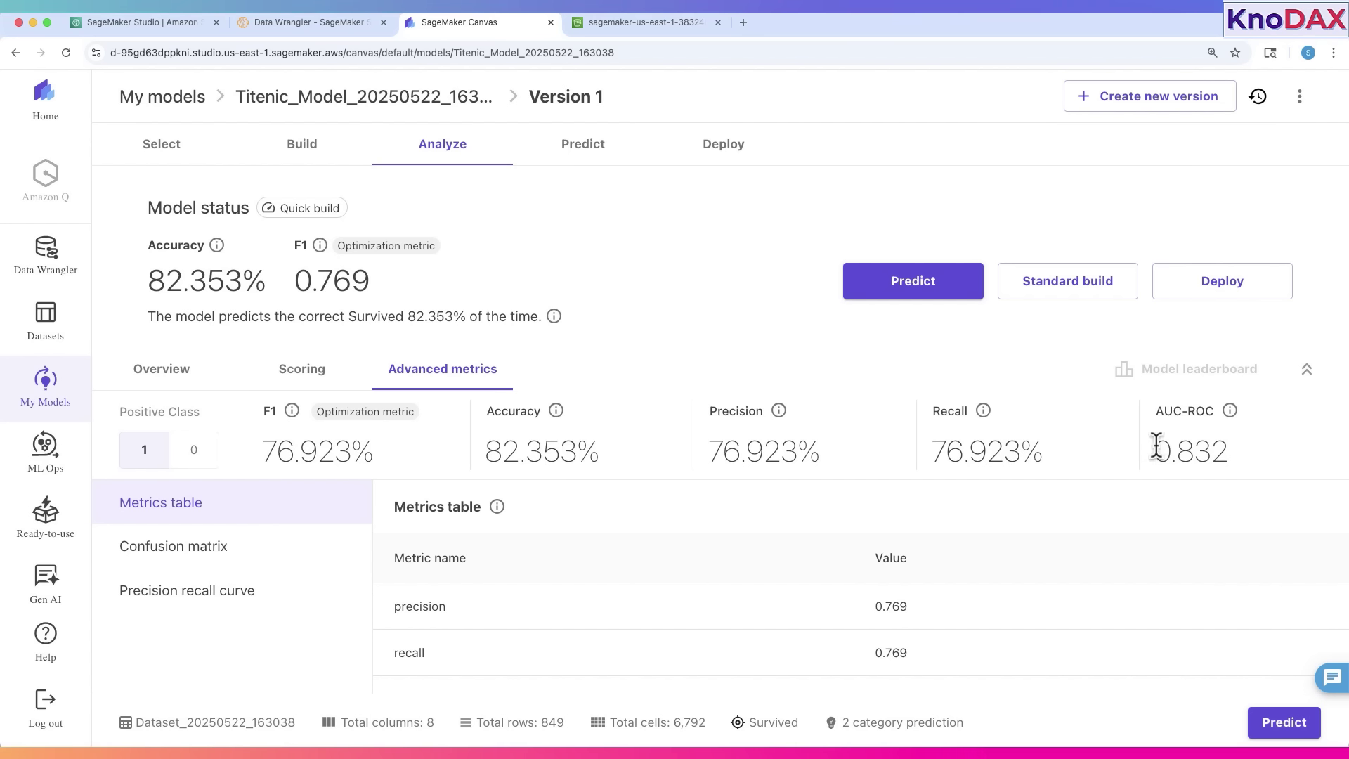
{"action": "left_click_drag", "start_coordinate": [1156, 445], "coordinate": [1237, 460]}
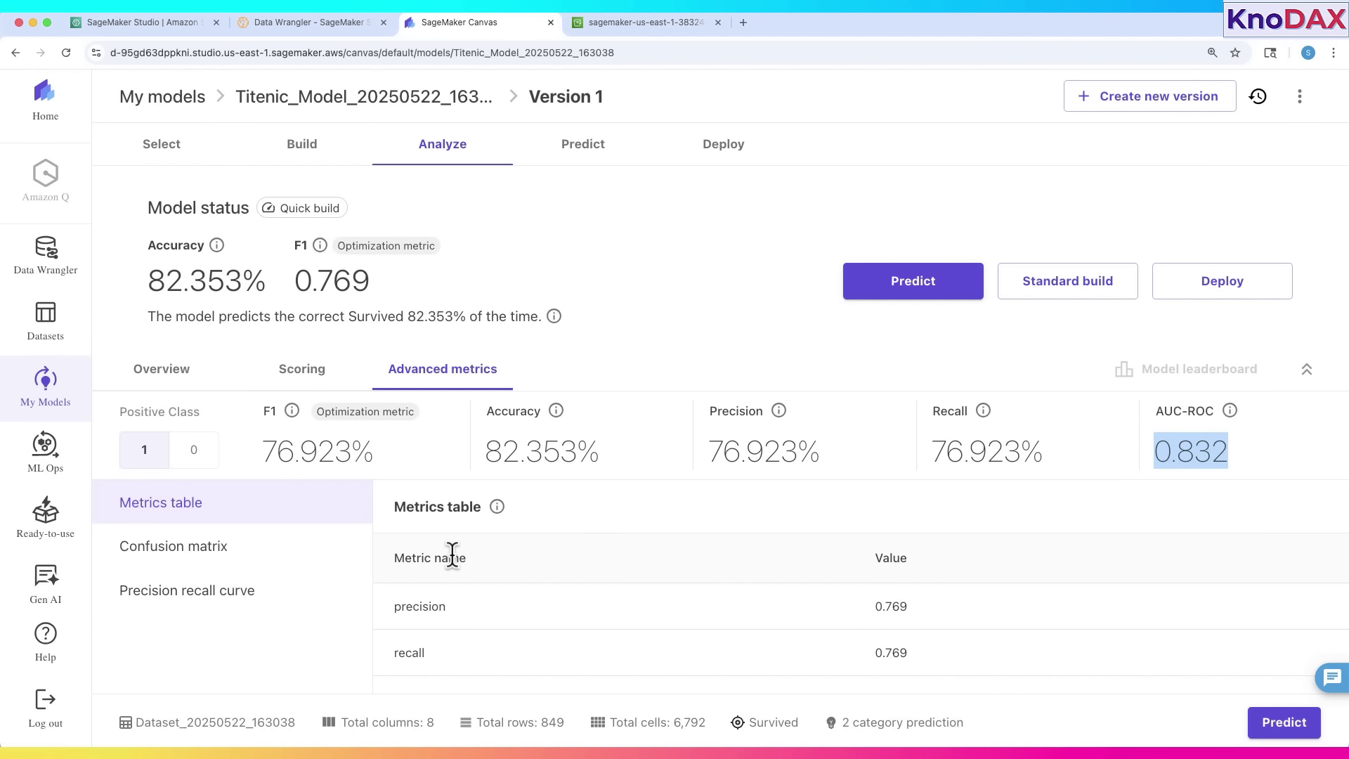
{"action": "left_click", "coordinate": [877, 609]}
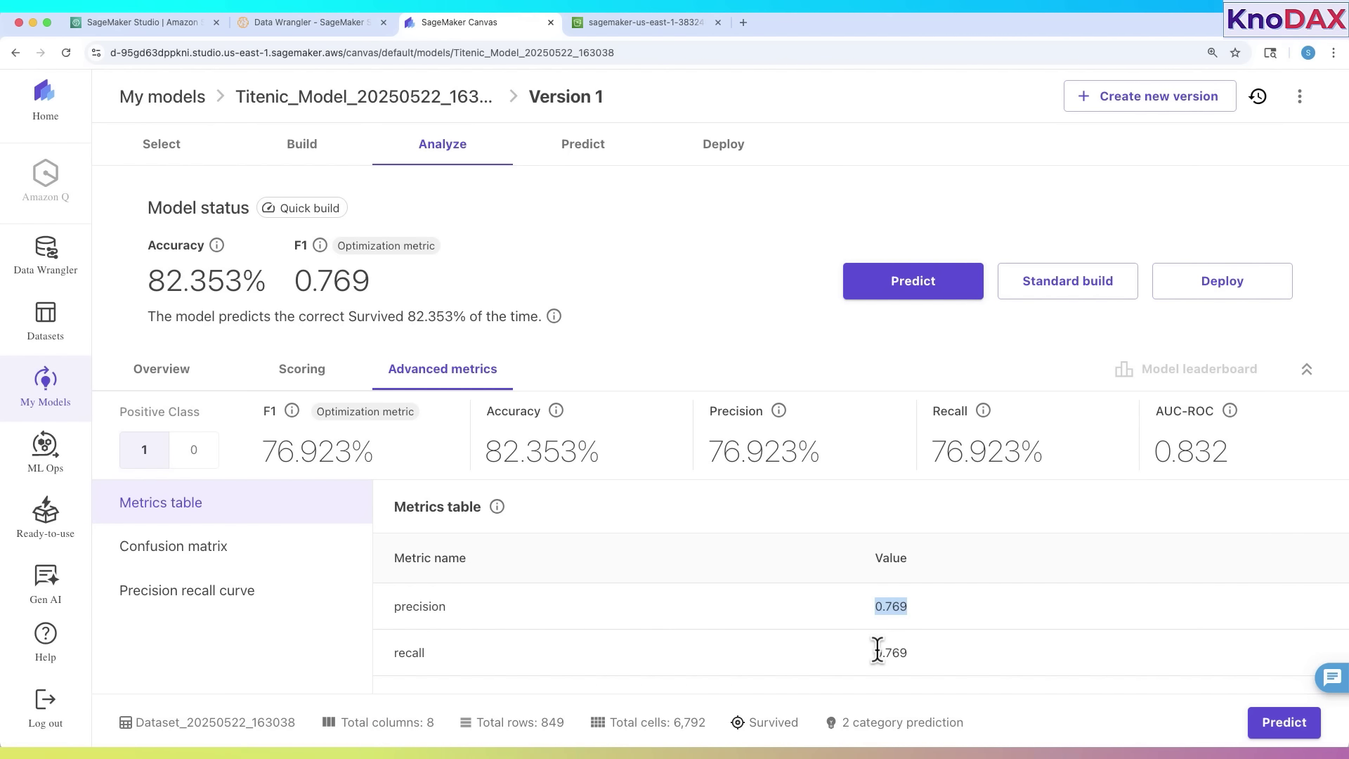
- Inspect the confusion matrix and the precision recall curve, then return to the model's analysis overview
{"action": "left_click", "coordinate": [185, 553]}
{"action": "left_click", "coordinate": [229, 589]}
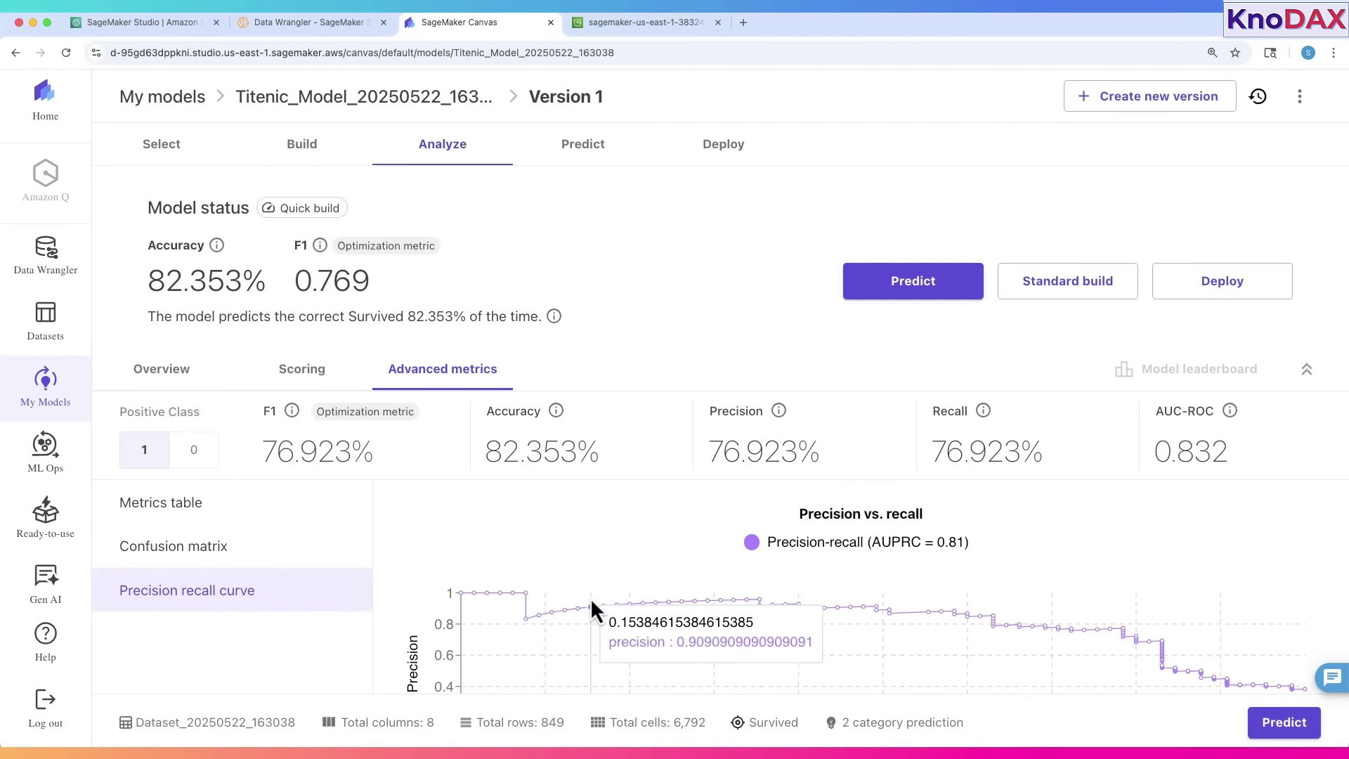
{"action": "left_click", "coordinate": [203, 552]}
{"action": "scroll", "coordinate": [571, 572], "scroll_direction": "down", "scroll_amount": 2}
{"action": "scroll", "coordinate": [605, 592], "scroll_direction": "up", "scroll_amount": 2}
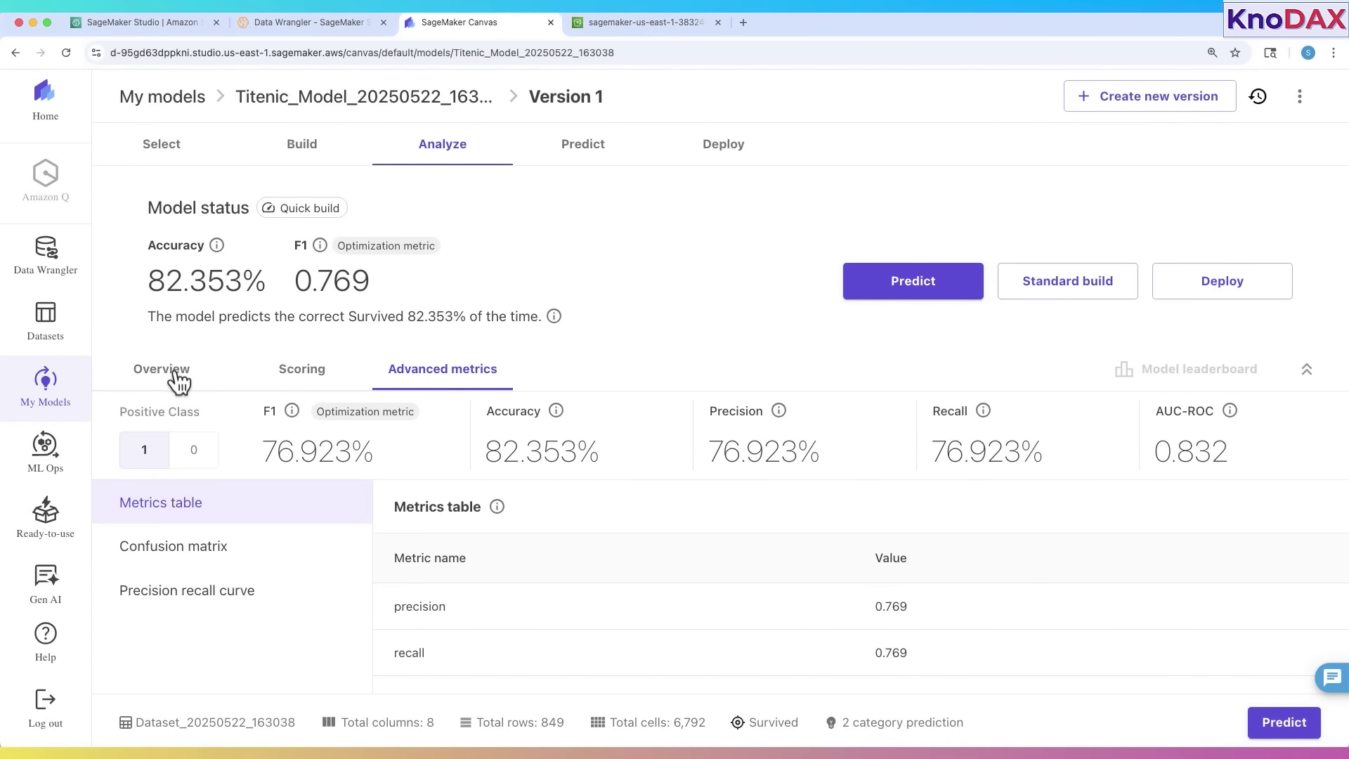
{"action": "left_click", "coordinate": [178, 382]}
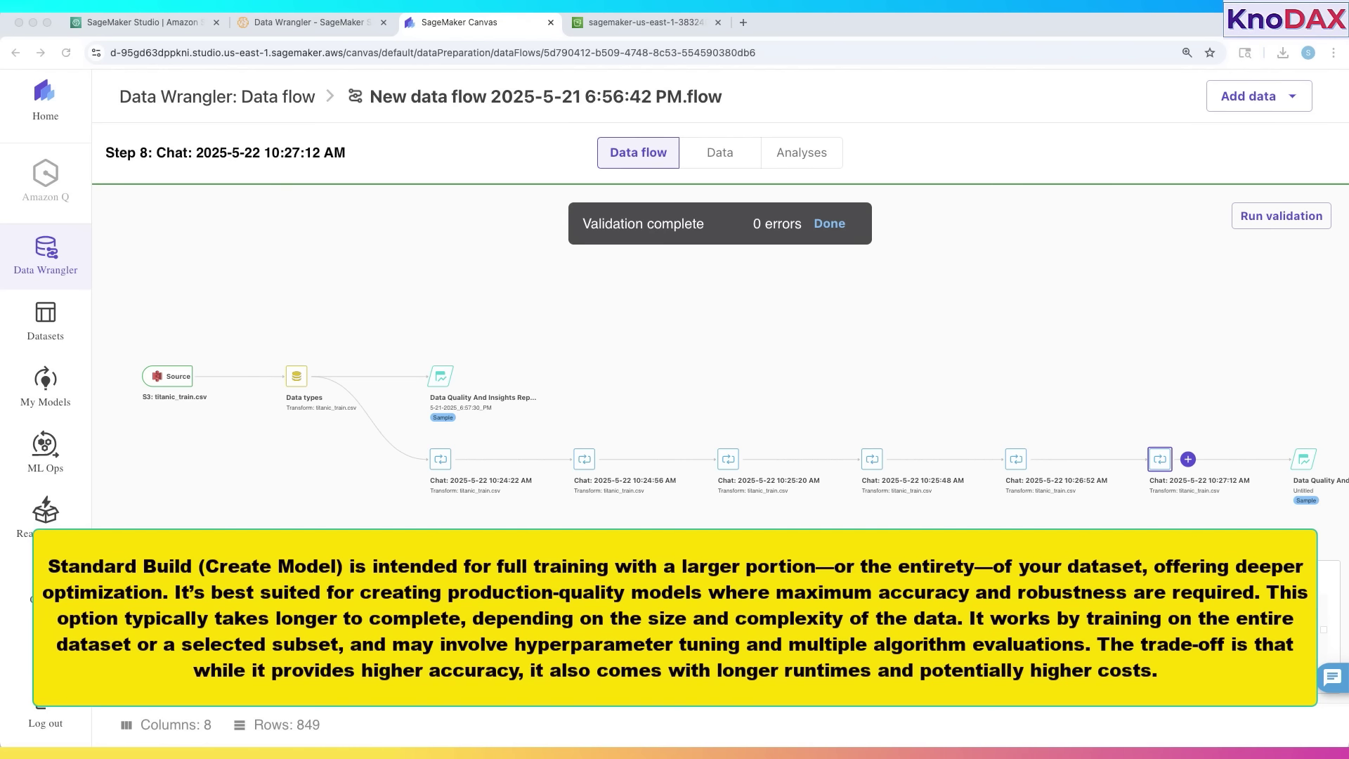
- Start creating a model from the last chat transform node in the data flow and name it Titenic_Model_20250522_163038
{"action": "left_click", "coordinate": [1188, 459]}
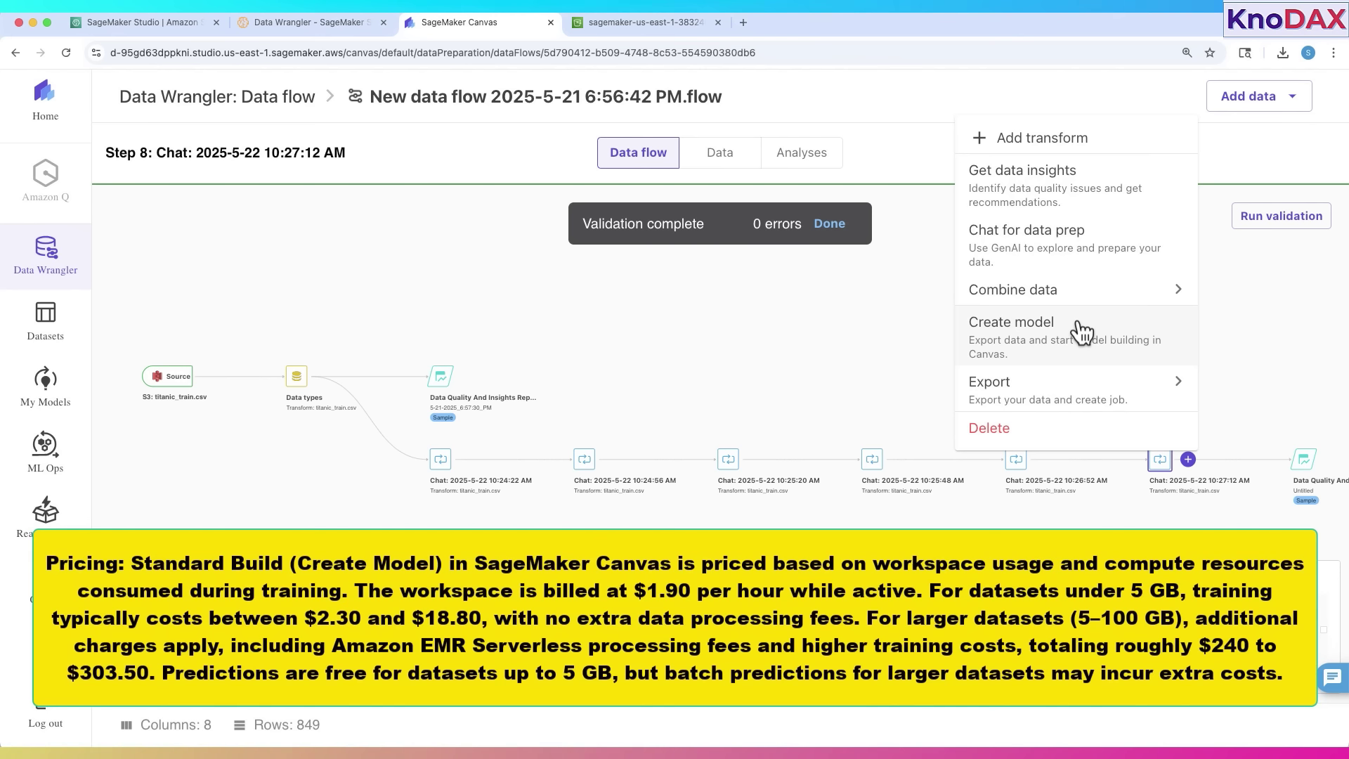
{"action": "left_click", "coordinate": [1082, 331]}
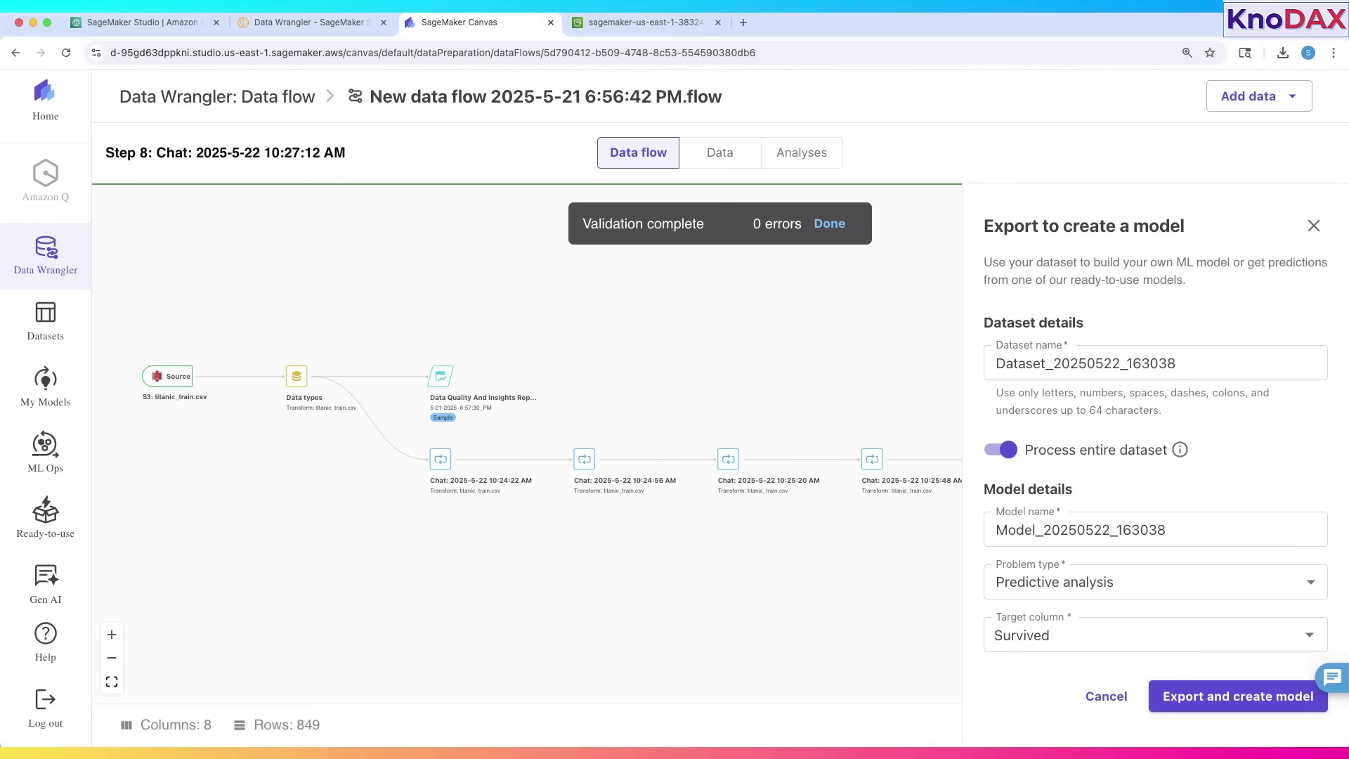
{"action": "left_click", "coordinate": [1031, 539]}
{"action": "type", "text": "Titenic_"}
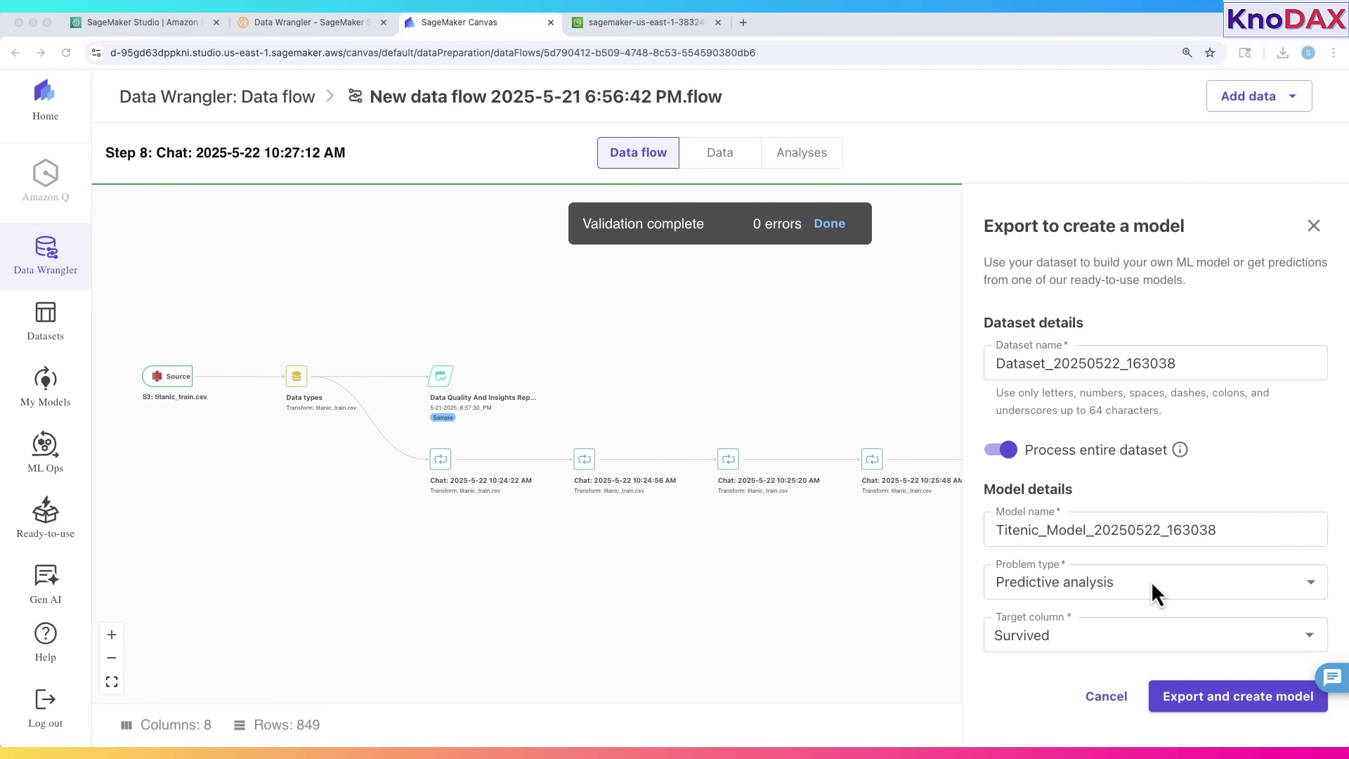
- Keep Predictive analysis as the problem type and Survived as the target column, then export the dataset and create the model
{"action": "left_click", "coordinate": [1154, 589]}
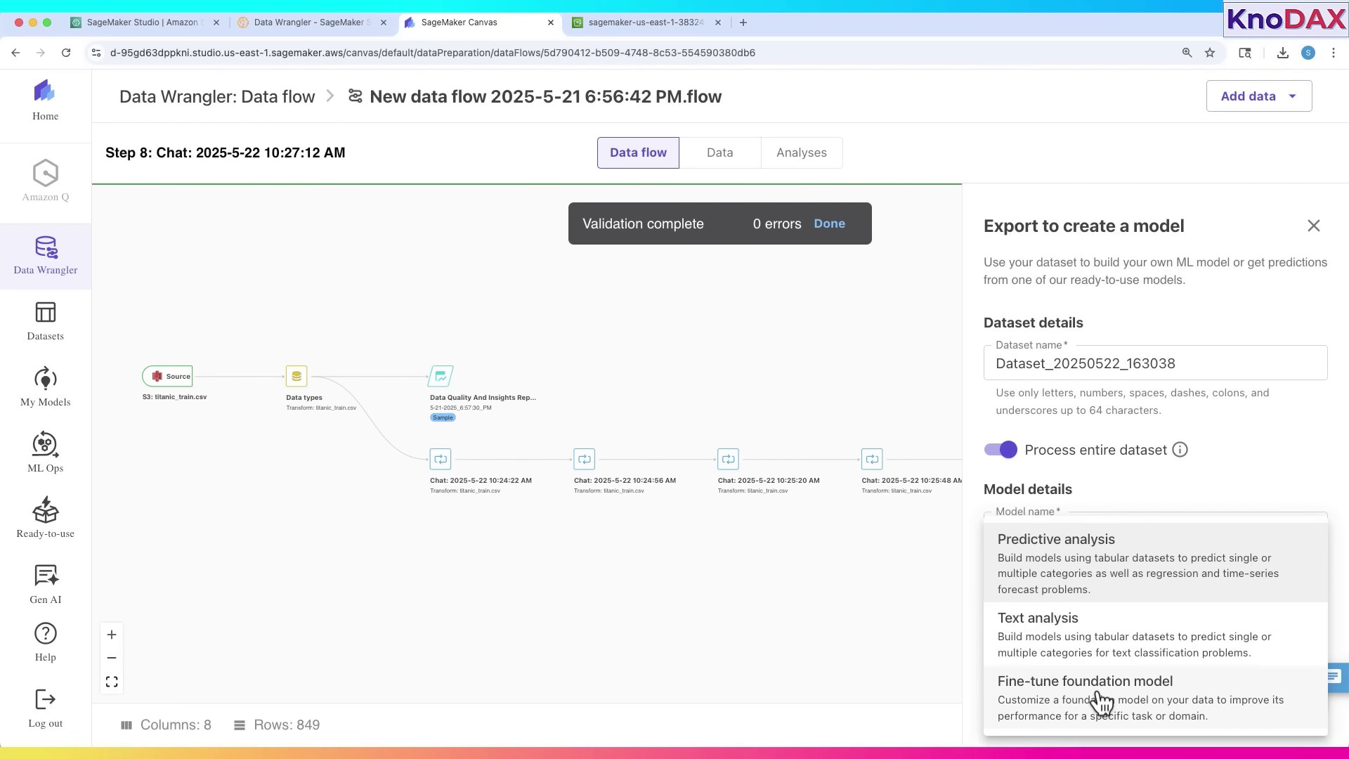
{"action": "left_click", "coordinate": [1105, 575]}
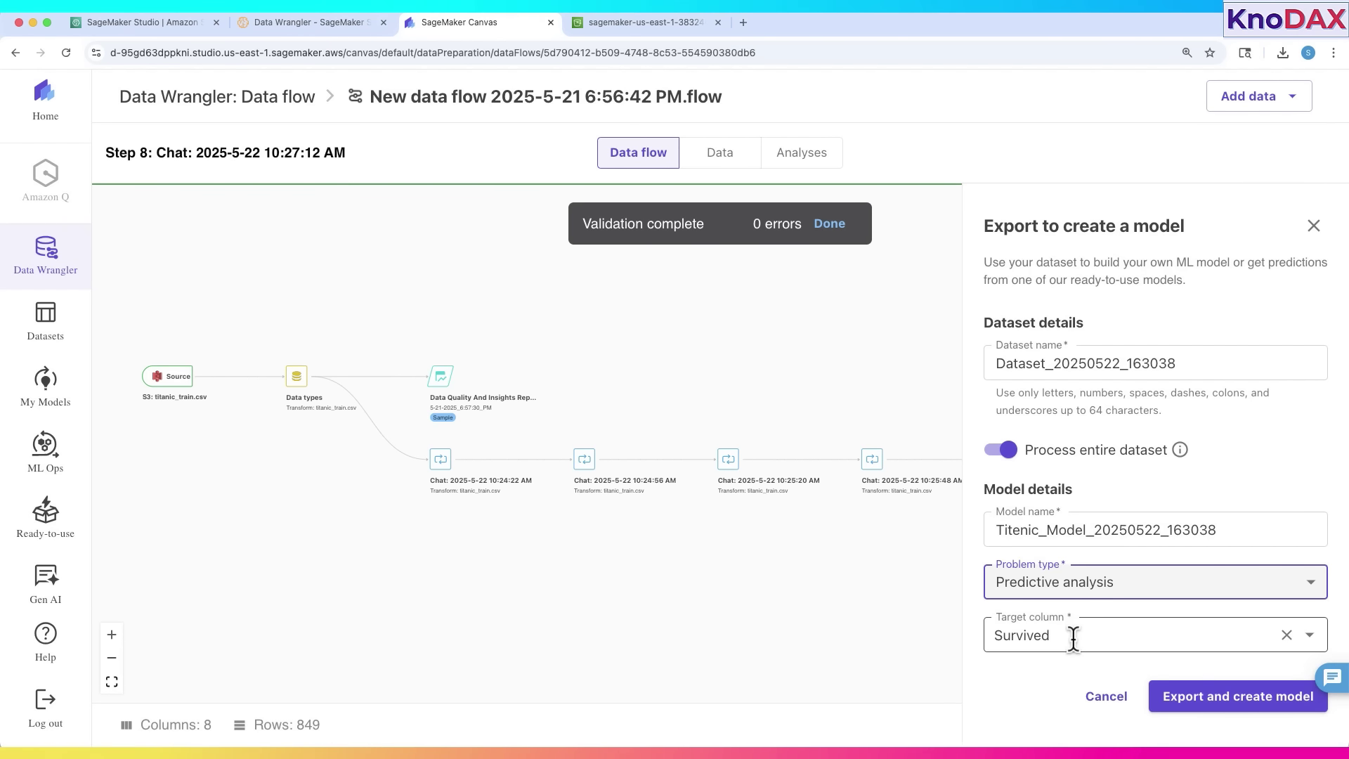
{"action": "left_click", "coordinate": [1073, 638]}
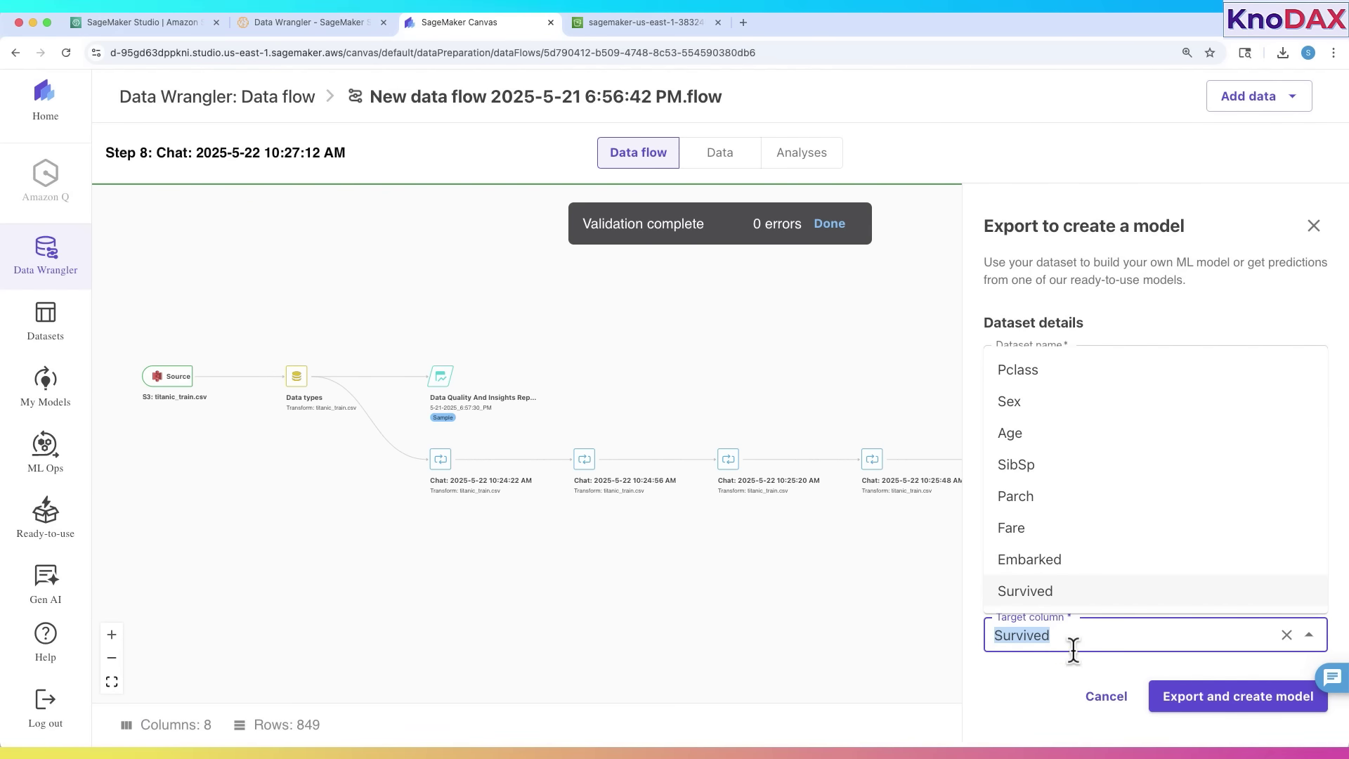
{"action": "left_click", "coordinate": [1042, 696]}
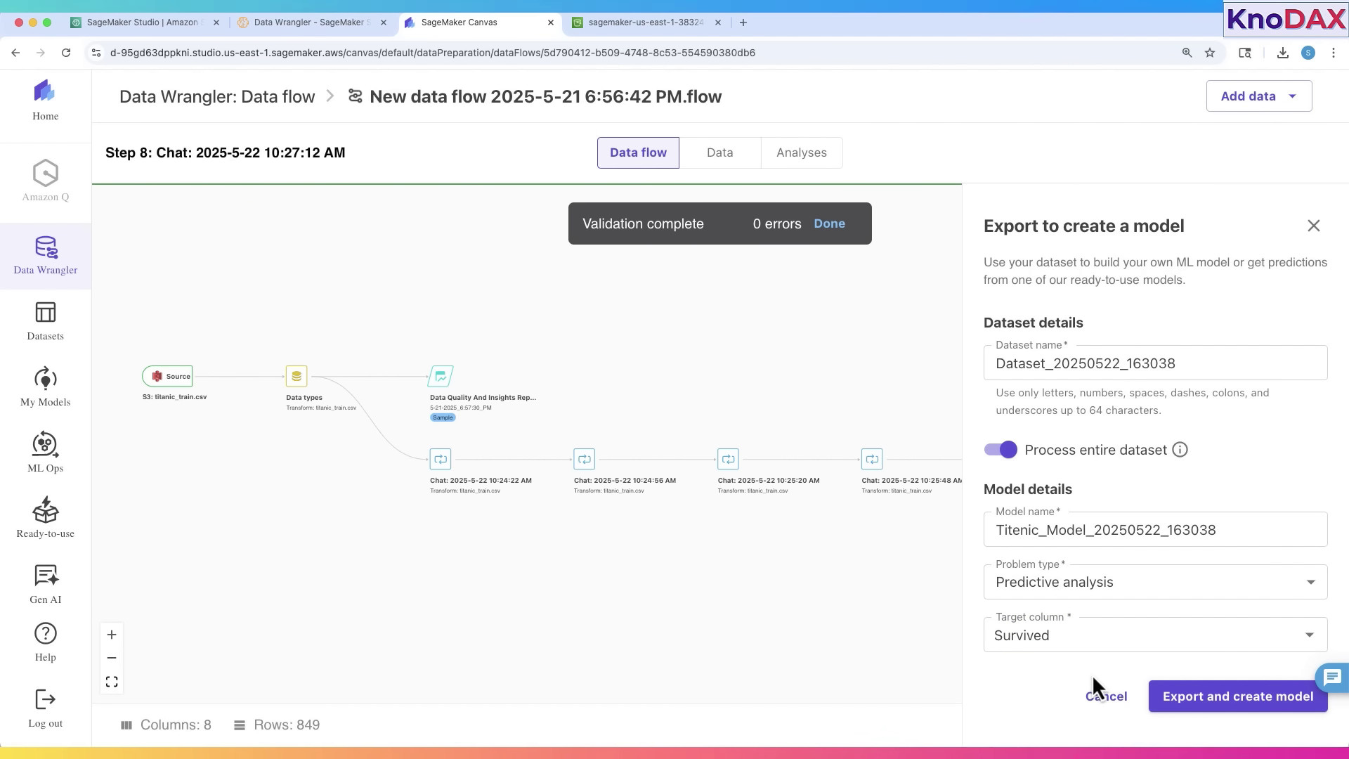
{"action": "left_click", "coordinate": [1257, 701]}
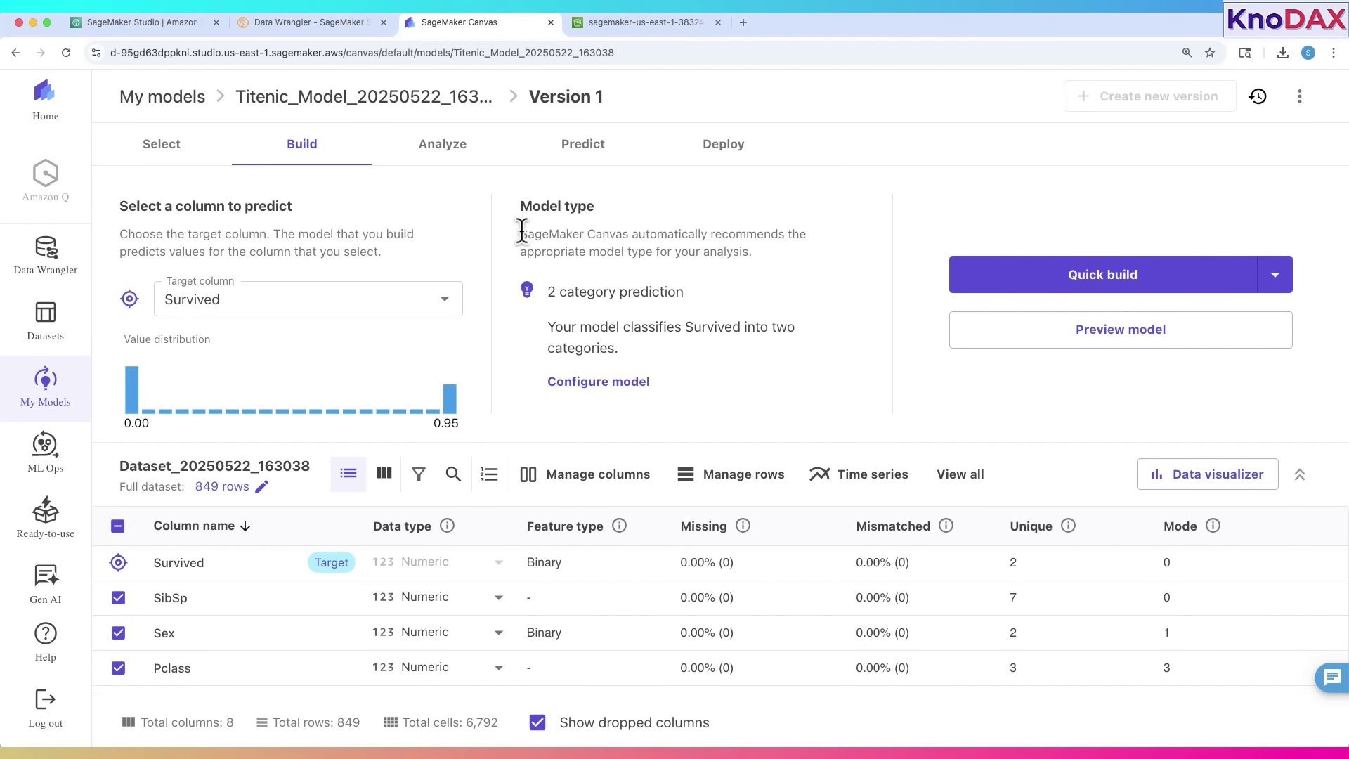
- Review the recommended model type and the dataset's columns with their data types, missing values and feature types
{"action": "left_click_drag", "start_coordinate": [522, 232], "coordinate": [759, 246]}
{"action": "left_click", "coordinate": [770, 270]}
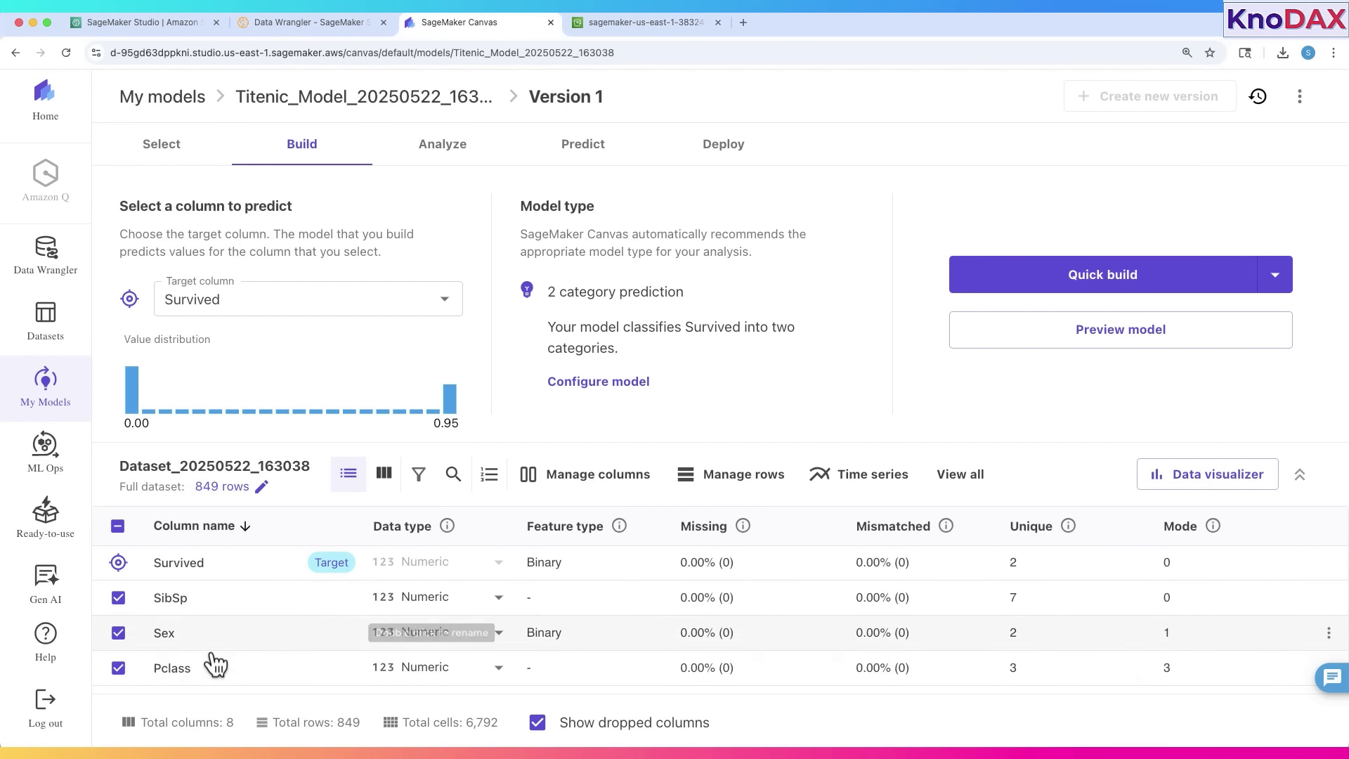
{"action": "scroll", "coordinate": [213, 664], "scroll_direction": "down", "scroll_amount": 3}
{"action": "scroll", "coordinate": [211, 666], "scroll_direction": "up", "scroll_amount": 4}
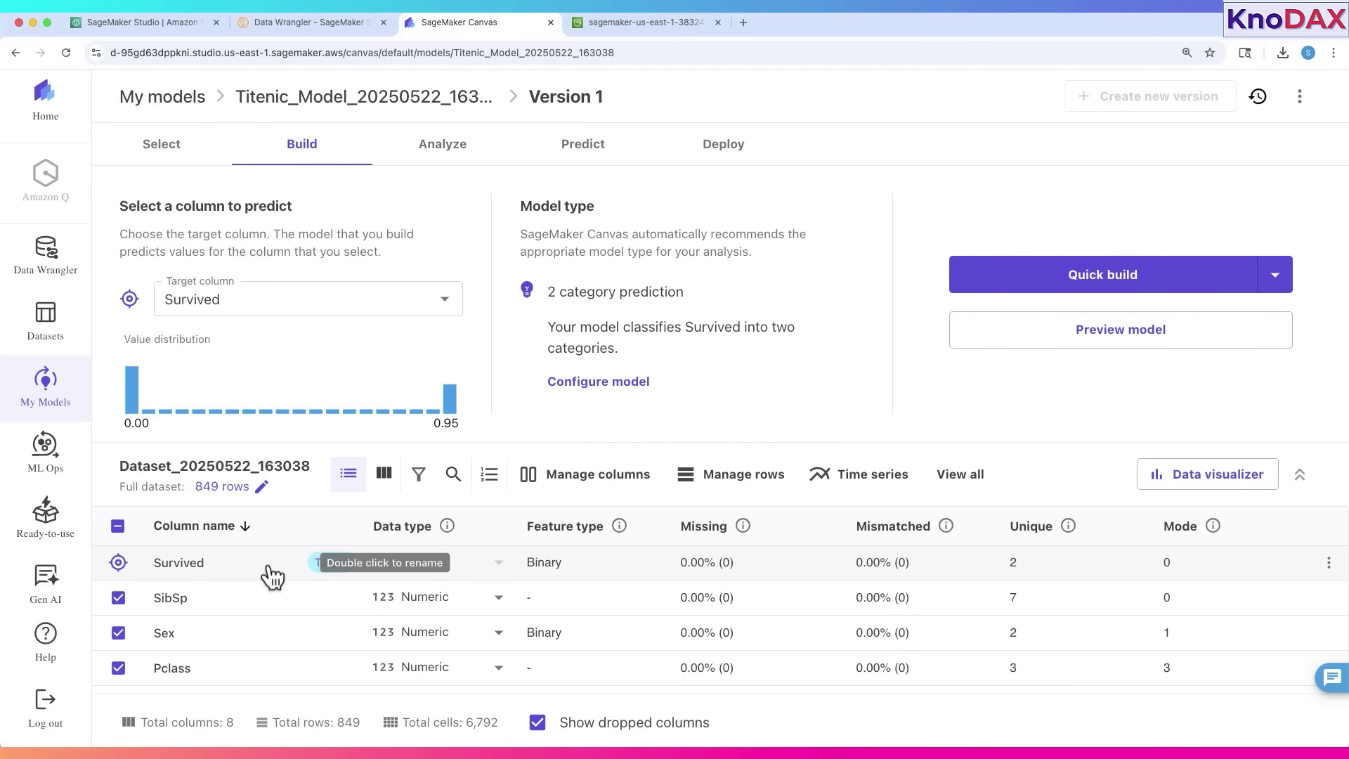
{"action": "scroll", "coordinate": [251, 647], "scroll_direction": "down", "scroll_amount": 3}
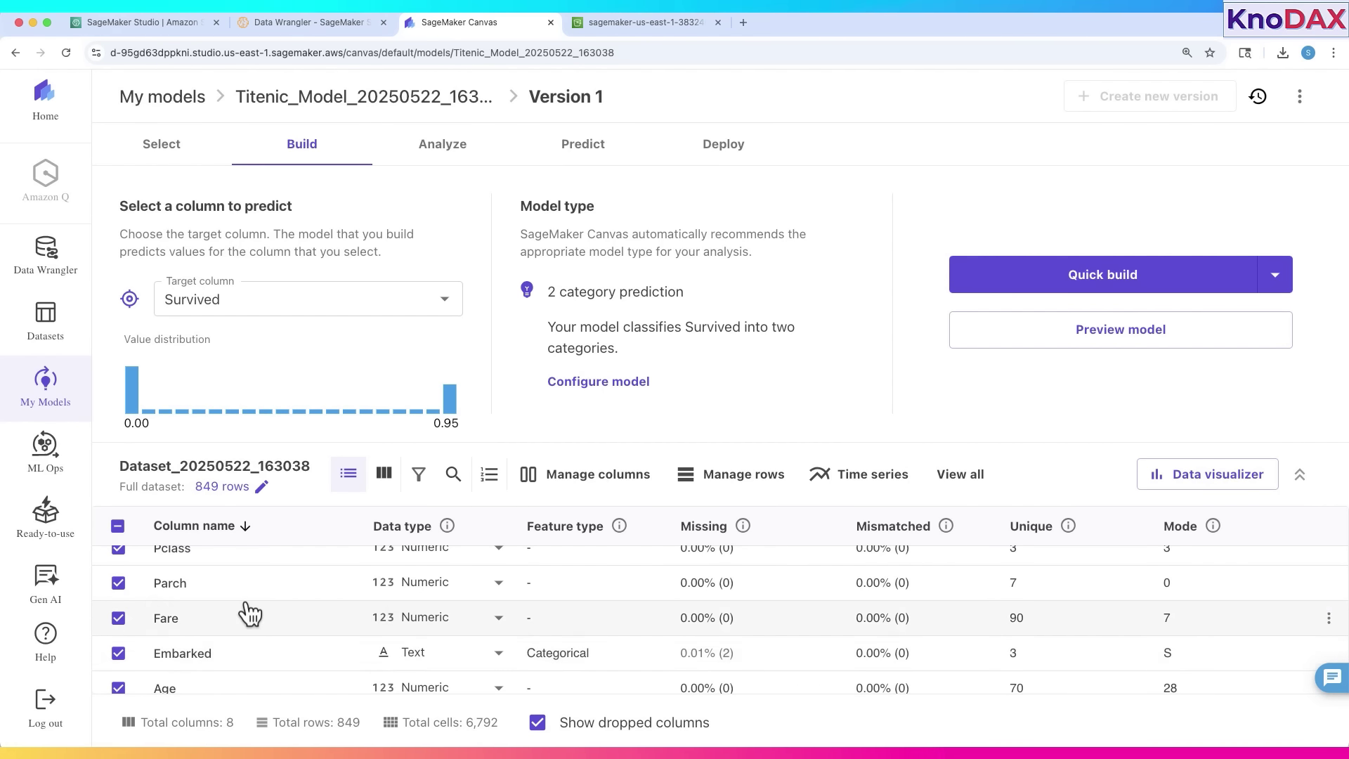
{"action": "scroll", "coordinate": [250, 614], "scroll_direction": "down", "scroll_amount": 1}
{"action": "scroll", "coordinate": [250, 613], "scroll_direction": "up", "scroll_amount": 4}
{"action": "scroll", "coordinate": [250, 613], "scroll_direction": "down", "scroll_amount": 3}
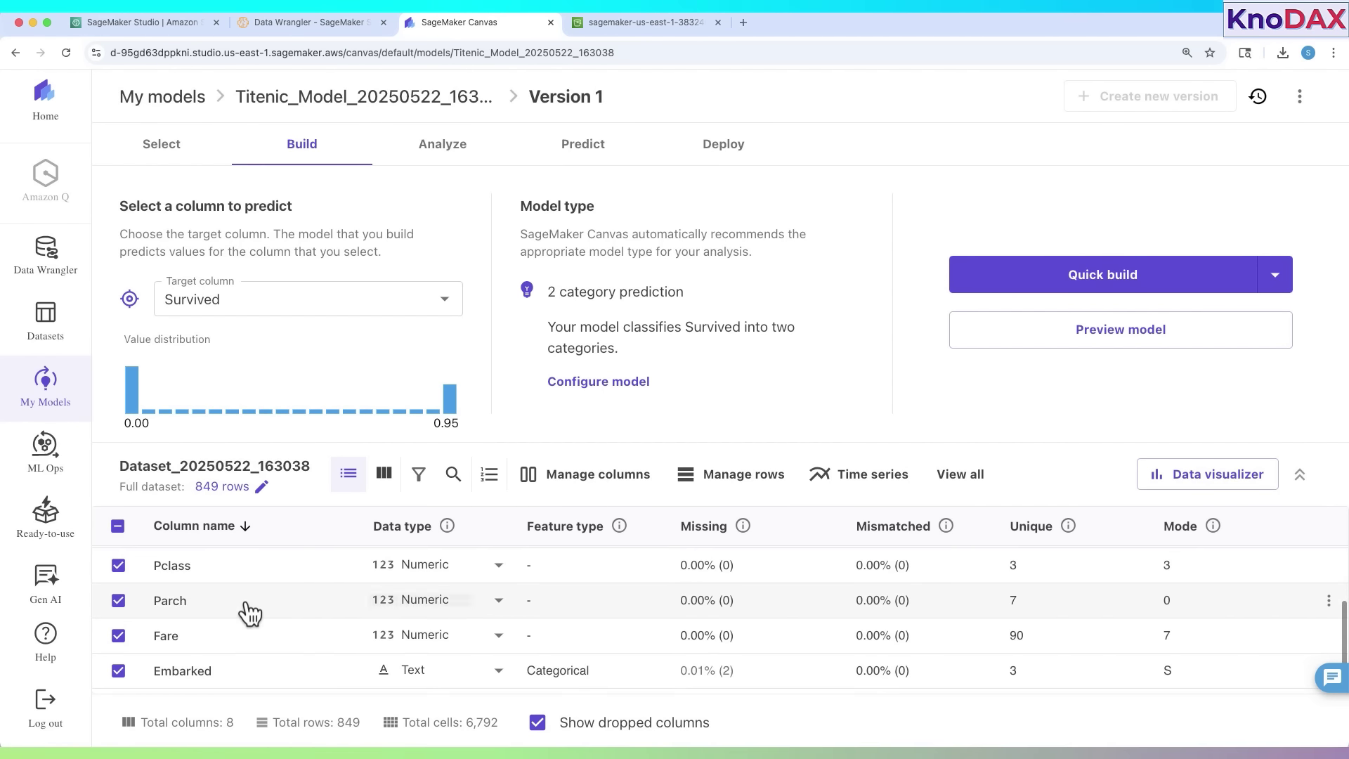
- Check the missing and mismatched values of the remaining feature columns, including Embarked, in the dataset's column list
{"action": "scroll", "coordinate": [250, 613], "scroll_direction": "down", "scroll_amount": 1}
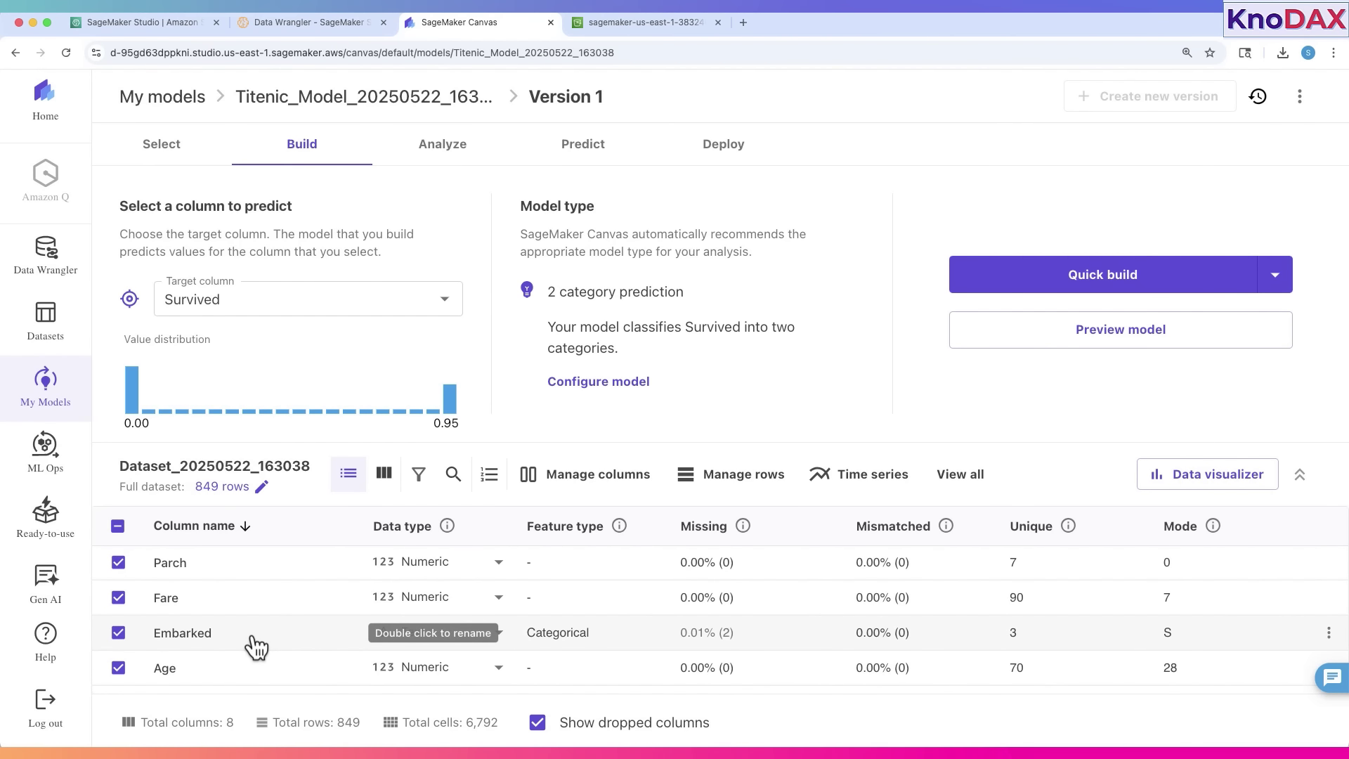
{"action": "mouse_move", "coordinate": [738, 641]}
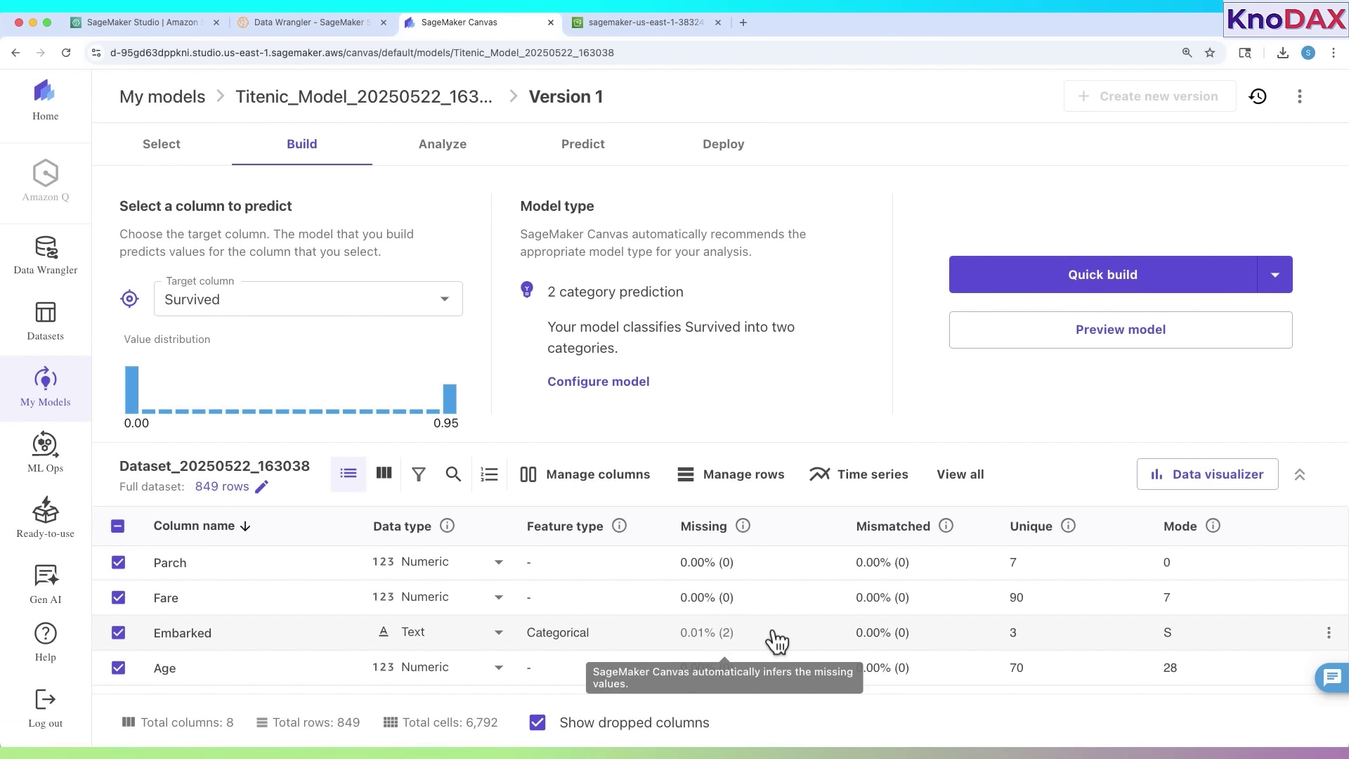
{"action": "scroll", "coordinate": [482, 597], "scroll_direction": "up", "scroll_amount": 4}
{"action": "scroll", "coordinate": [398, 623], "scroll_direction": "down", "scroll_amount": 4}
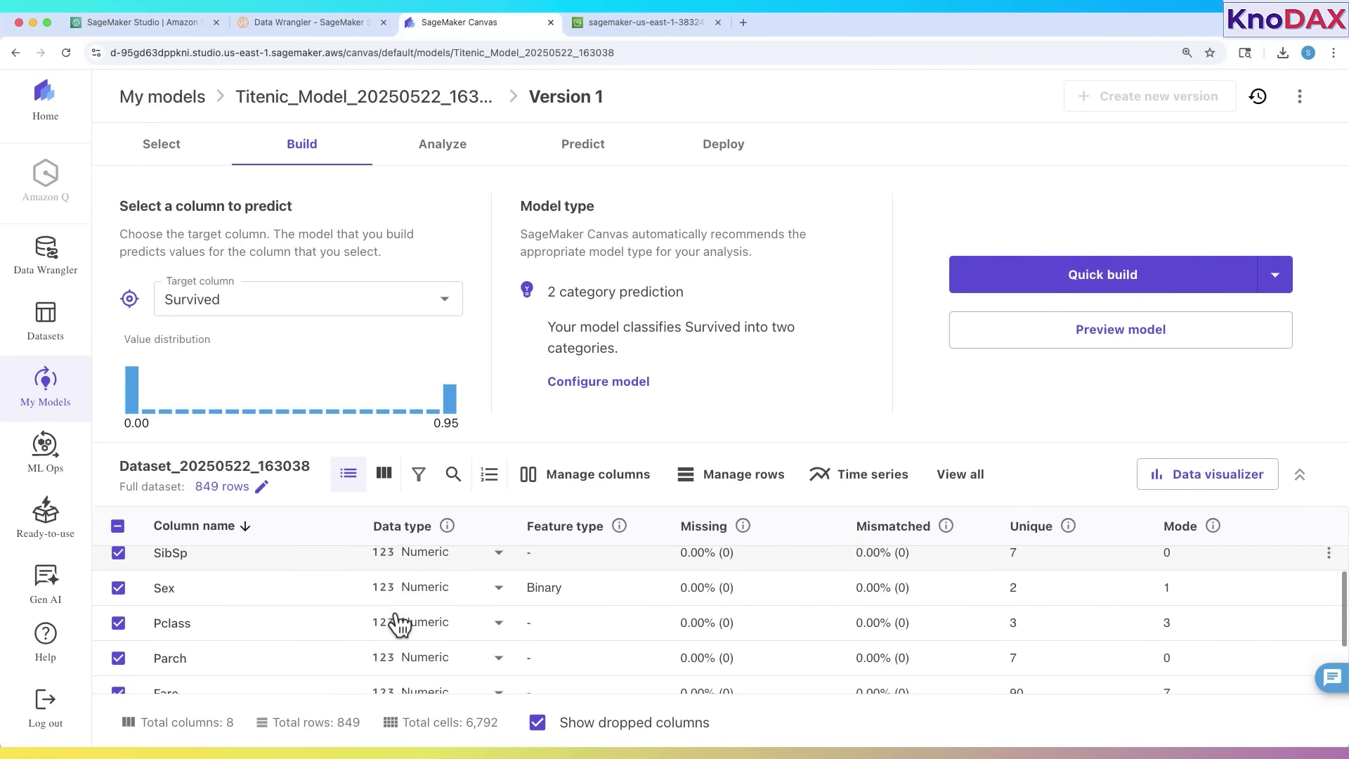
{"action": "scroll", "coordinate": [398, 624], "scroll_direction": "up", "scroll_amount": 4}
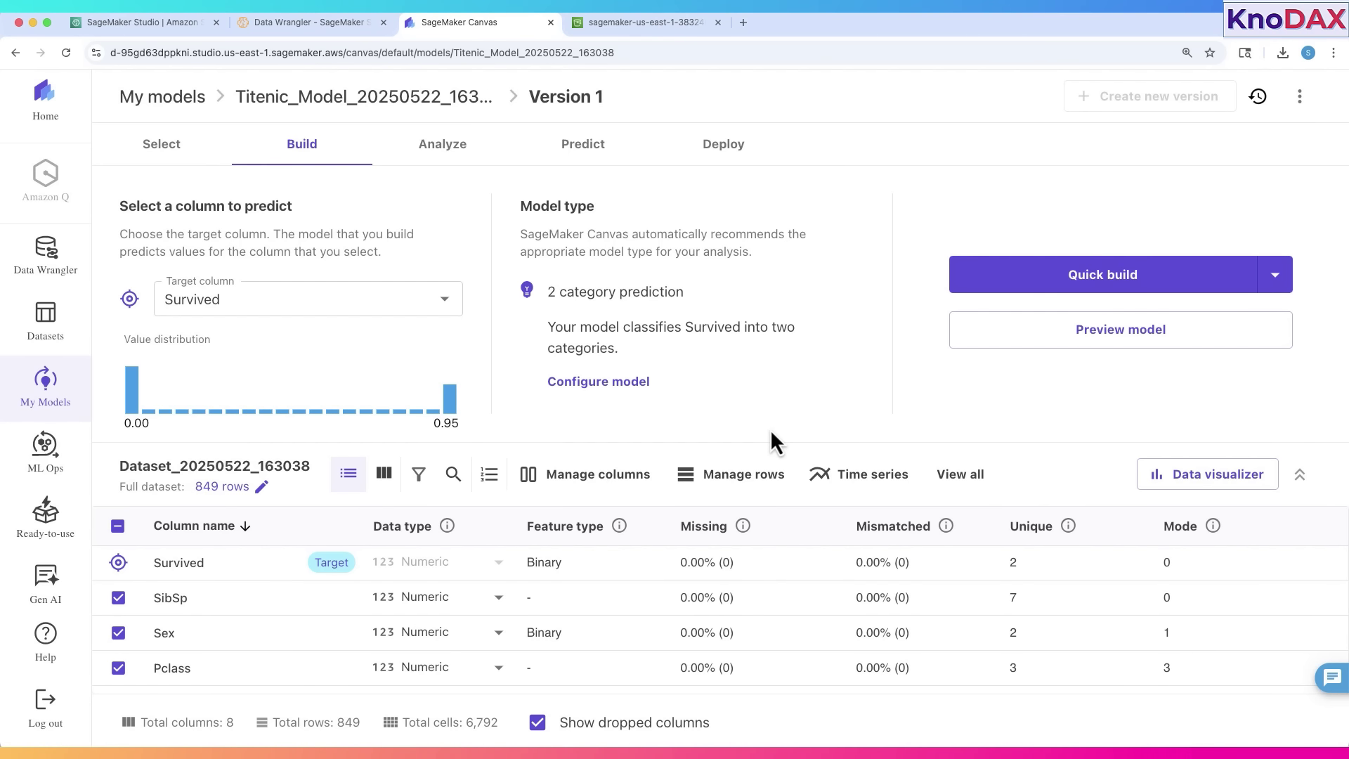
- Preview the model and review its estimated accuracy and the impact of each column on the prediction
{"action": "left_click", "coordinate": [1105, 277]}
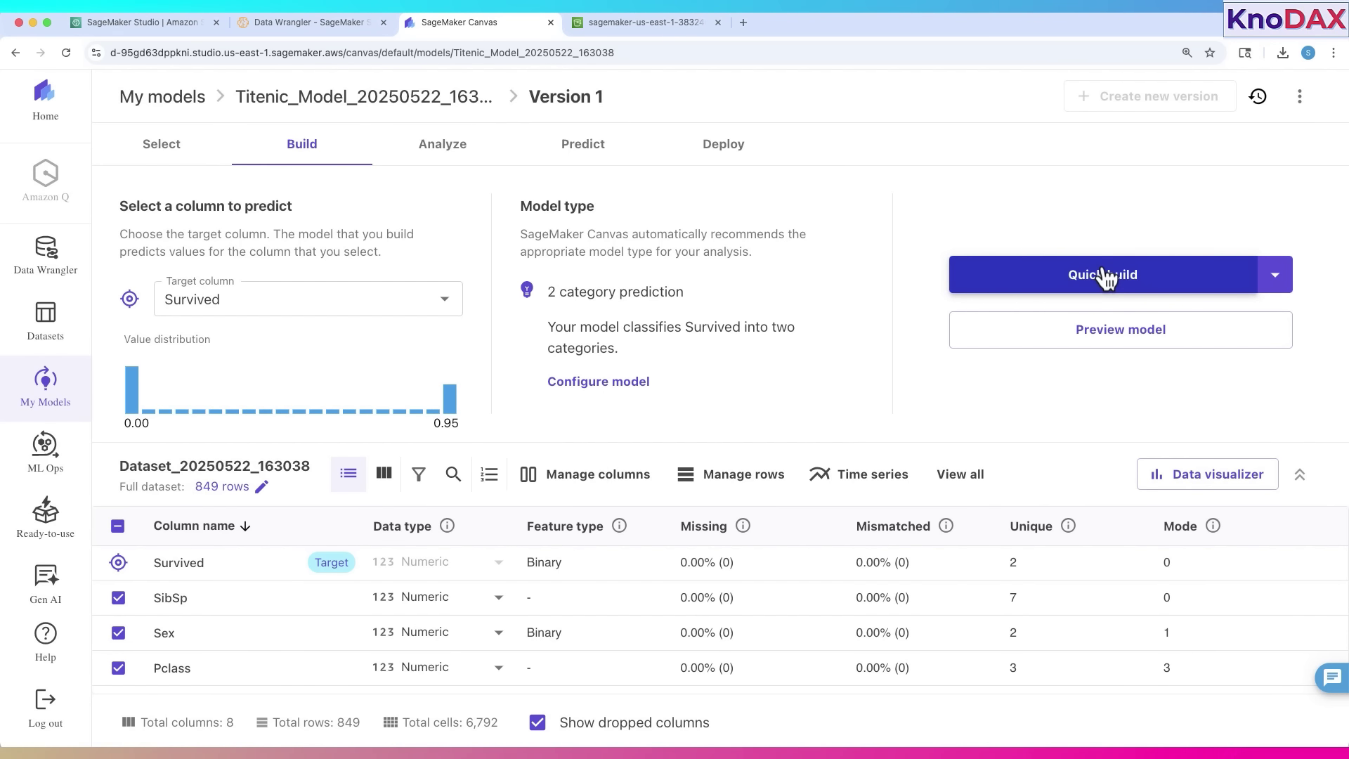
{"action": "left_click", "coordinate": [1113, 333]}
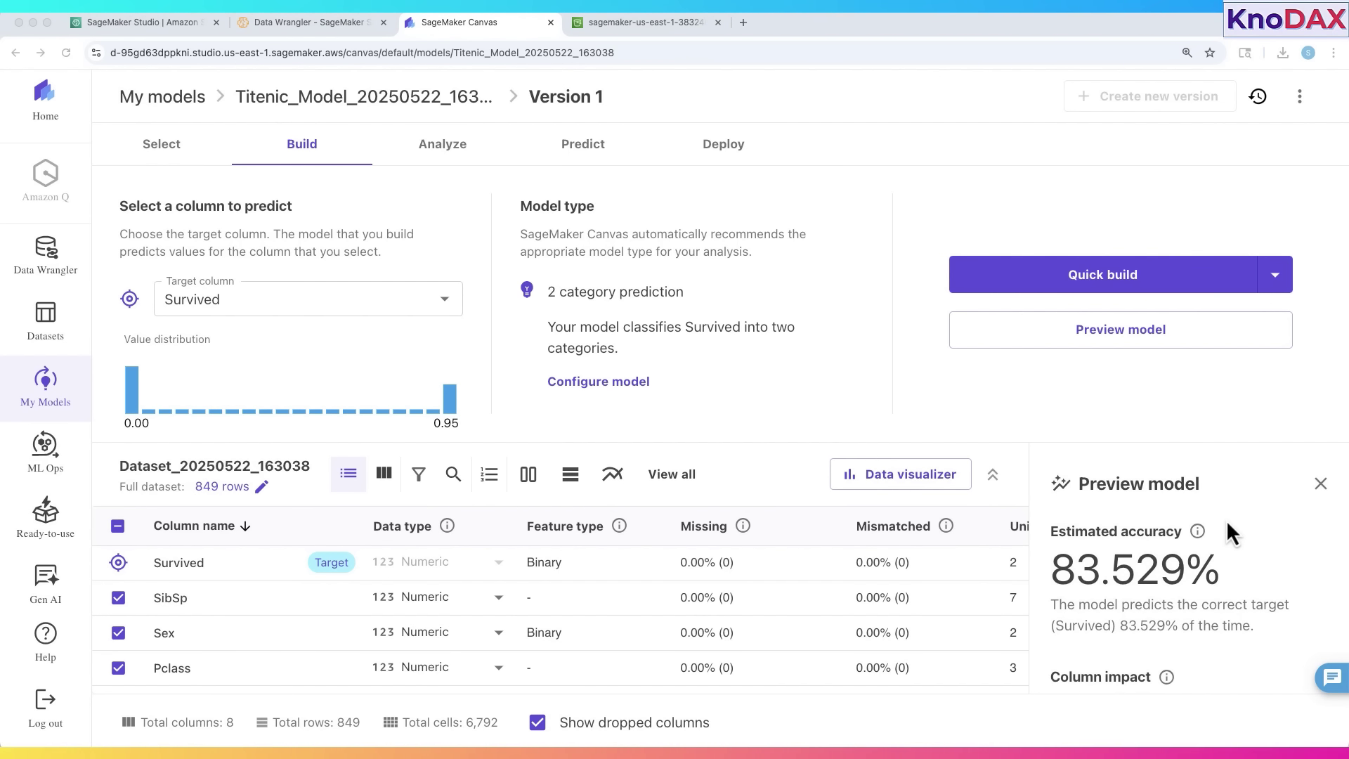
{"action": "scroll", "coordinate": [1227, 522], "scroll_direction": "down", "scroll_amount": 2}
{"action": "scroll", "coordinate": [1227, 523], "scroll_direction": "down", "scroll_amount": 3}
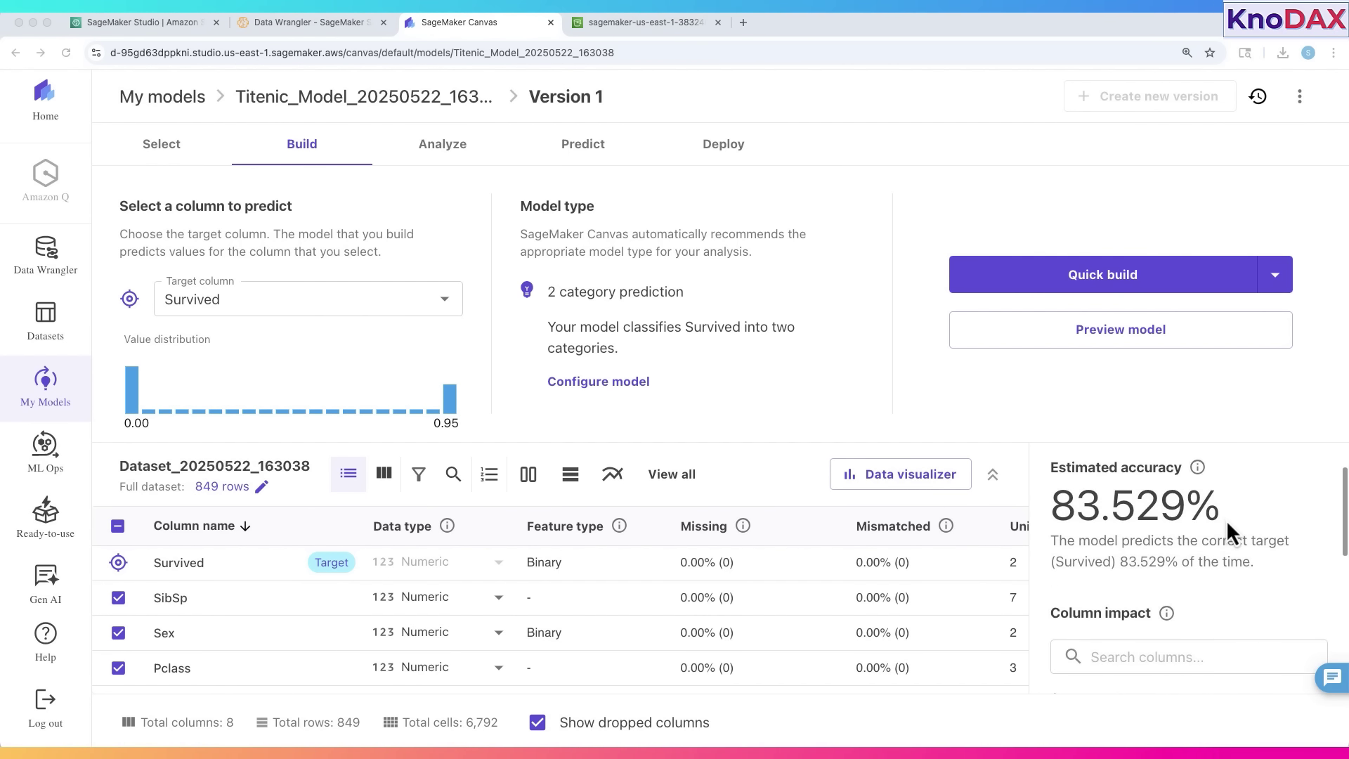
{"action": "scroll", "coordinate": [1227, 524], "scroll_direction": "down", "scroll_amount": 2}
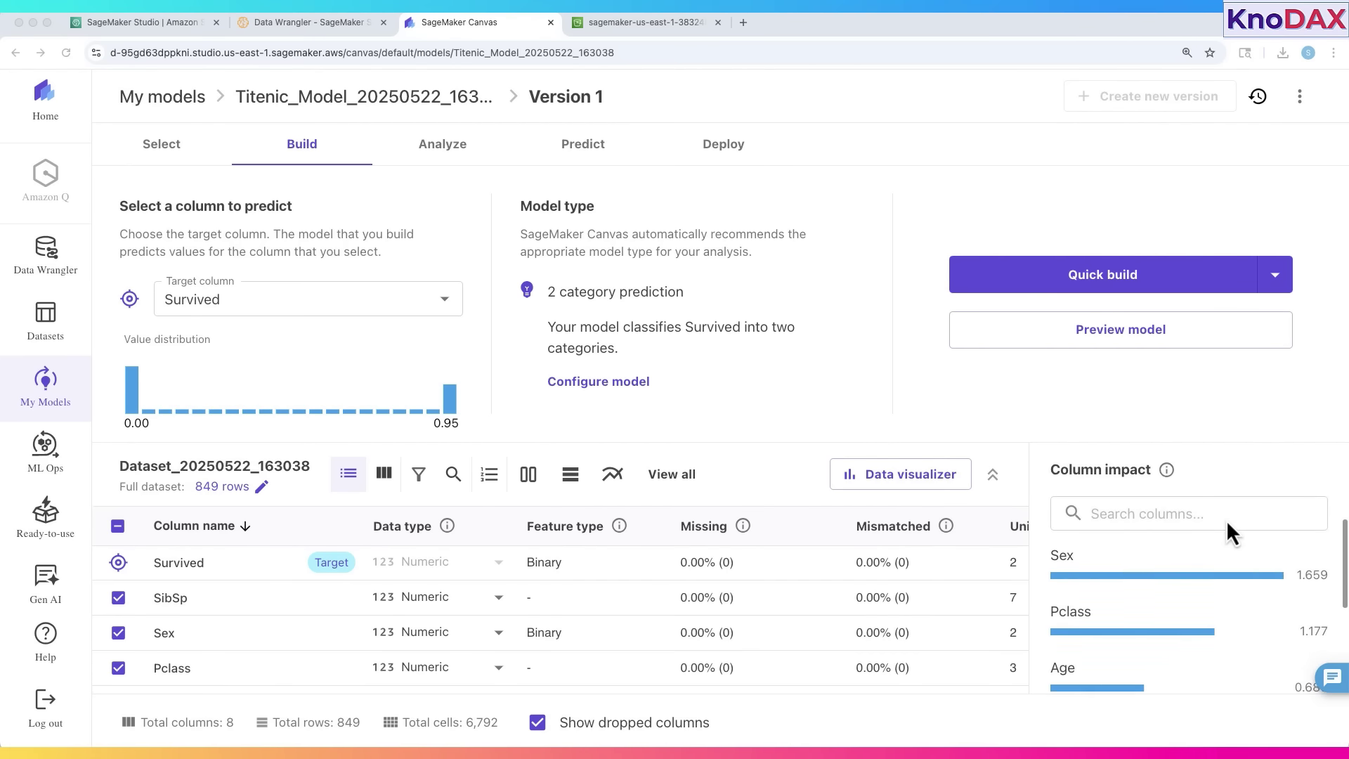
{"action": "scroll", "coordinate": [1228, 523], "scroll_direction": "down", "scroll_amount": 1}
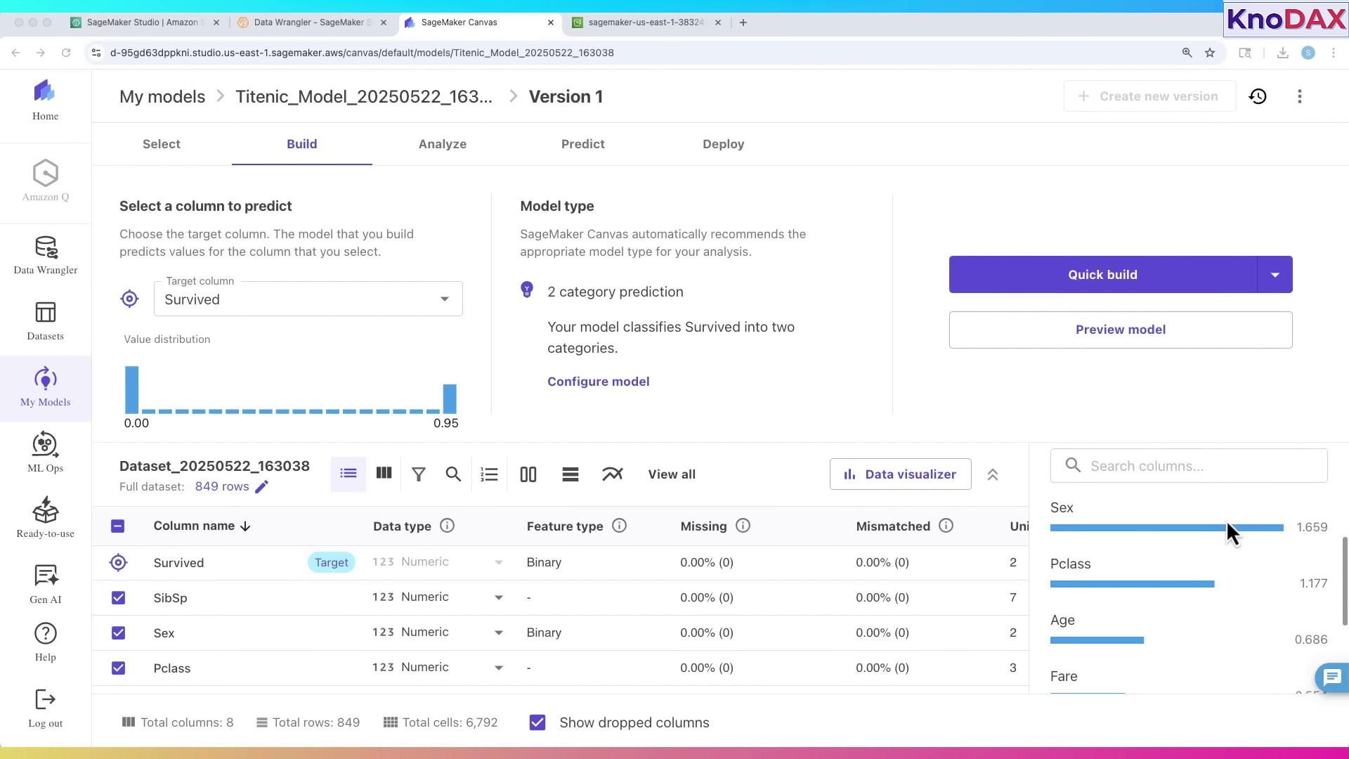
{"action": "scroll", "coordinate": [1228, 524], "scroll_direction": "down", "scroll_amount": 3}
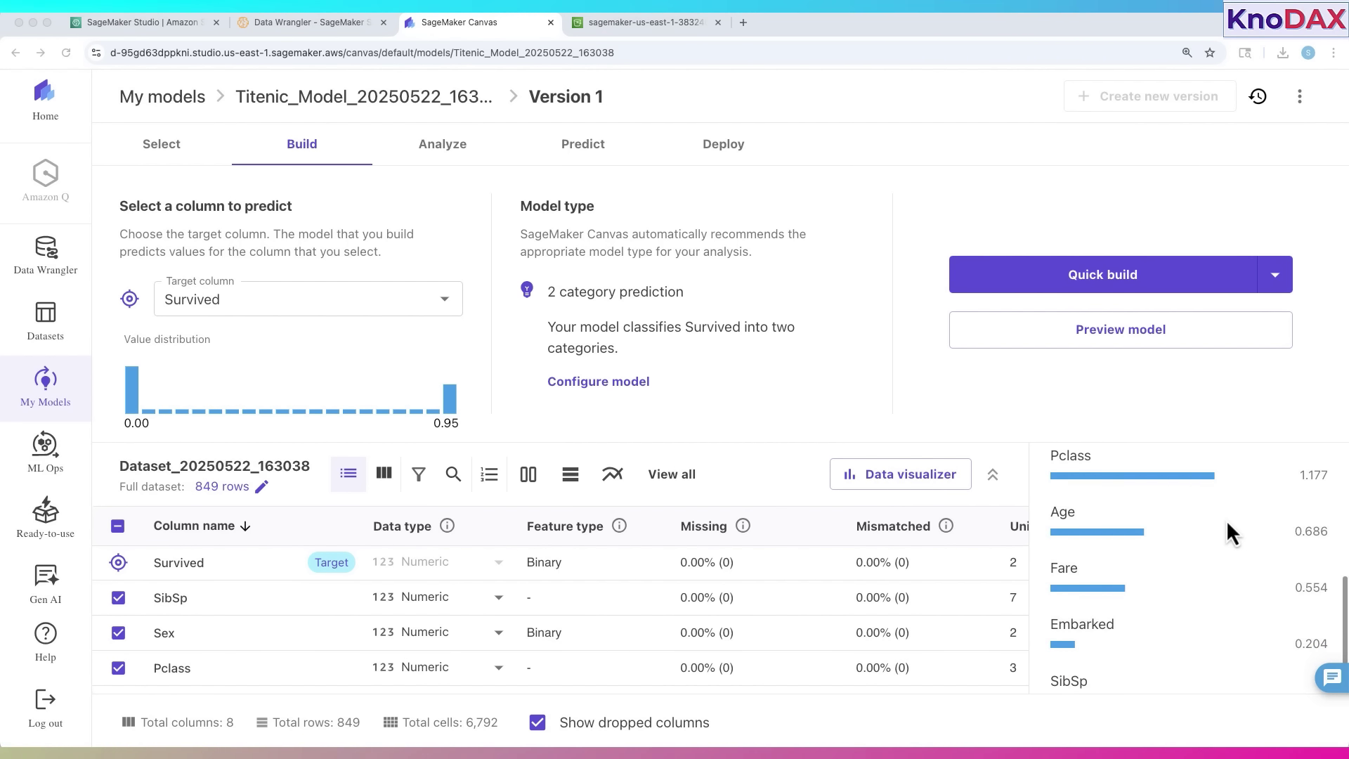
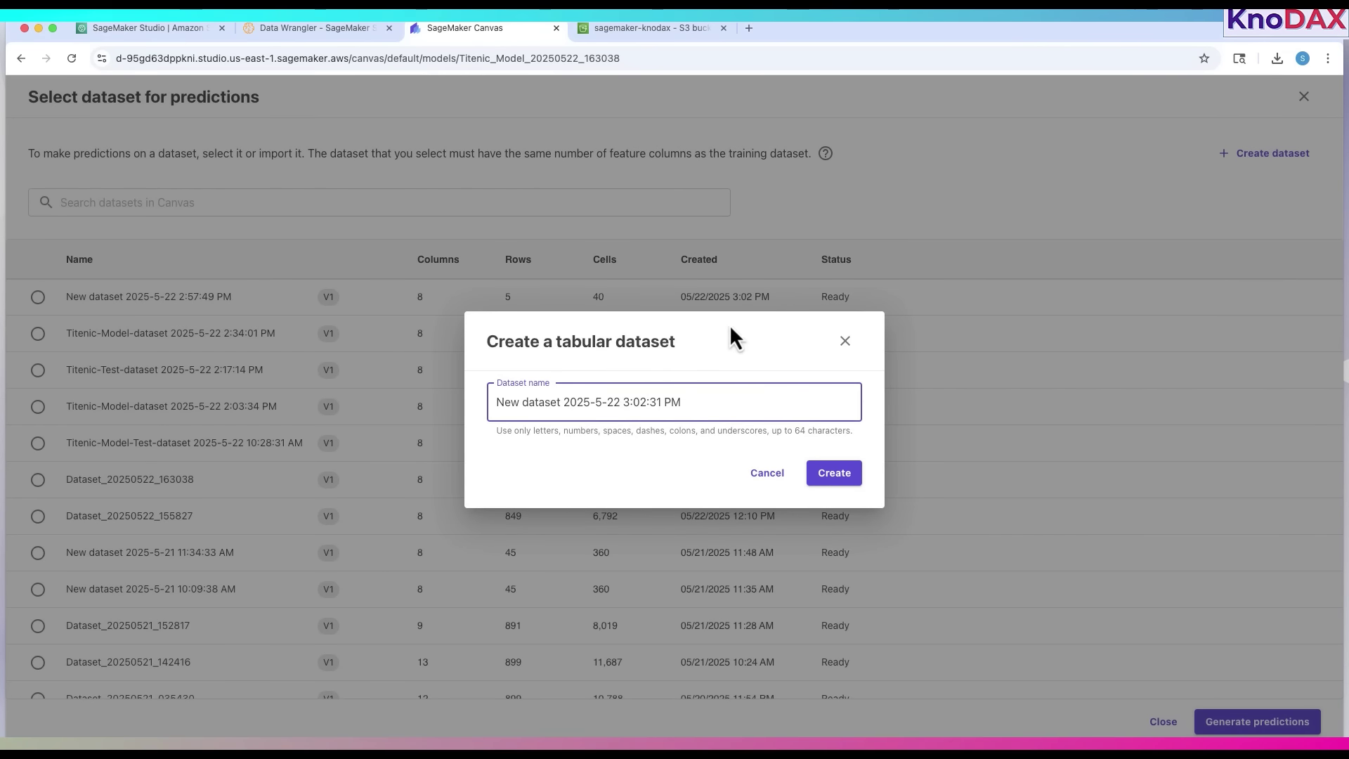
- Create a tabular dataset named Titenic-Model-dataset 2025-5-22 3:02:31 PM and choose Amazon S3 as its data source
{"action": "double_click", "coordinate": [515, 404]}
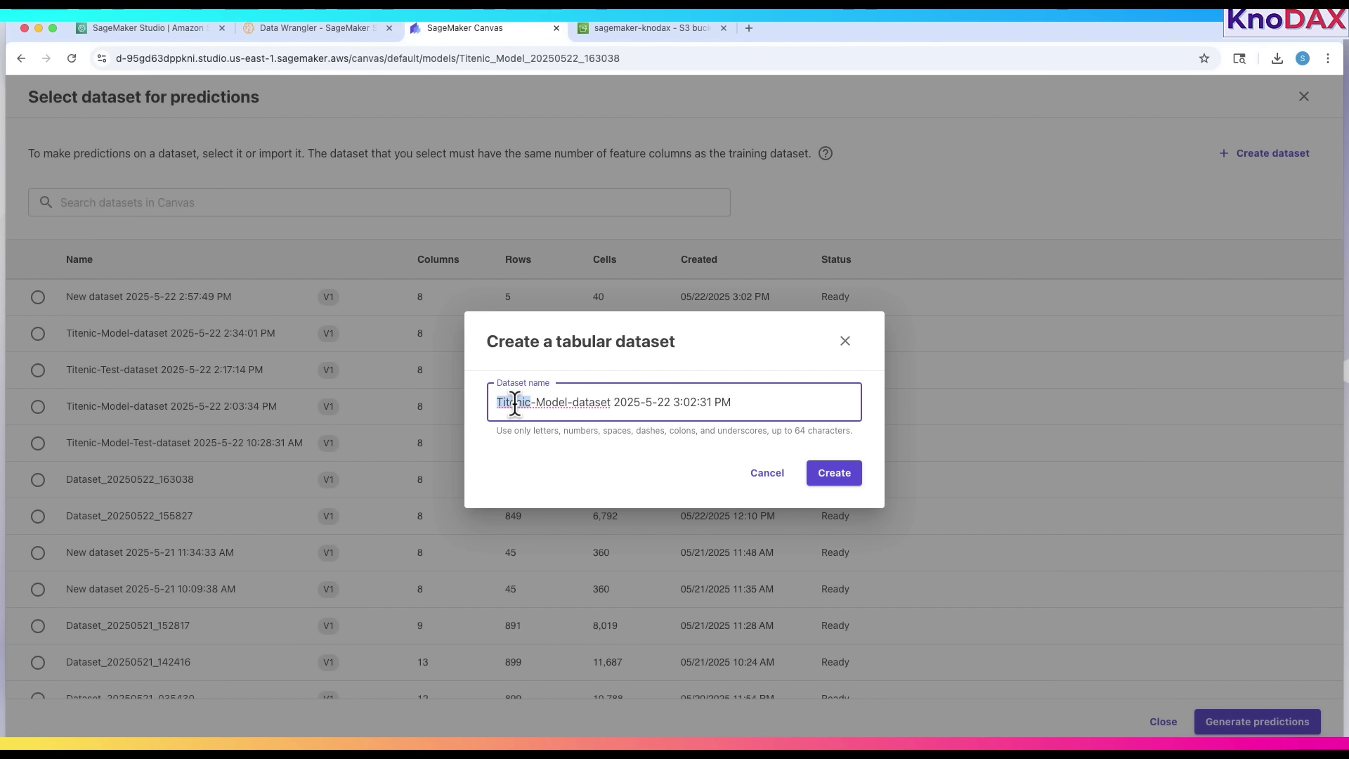
{"action": "type", "text": "Tit"}
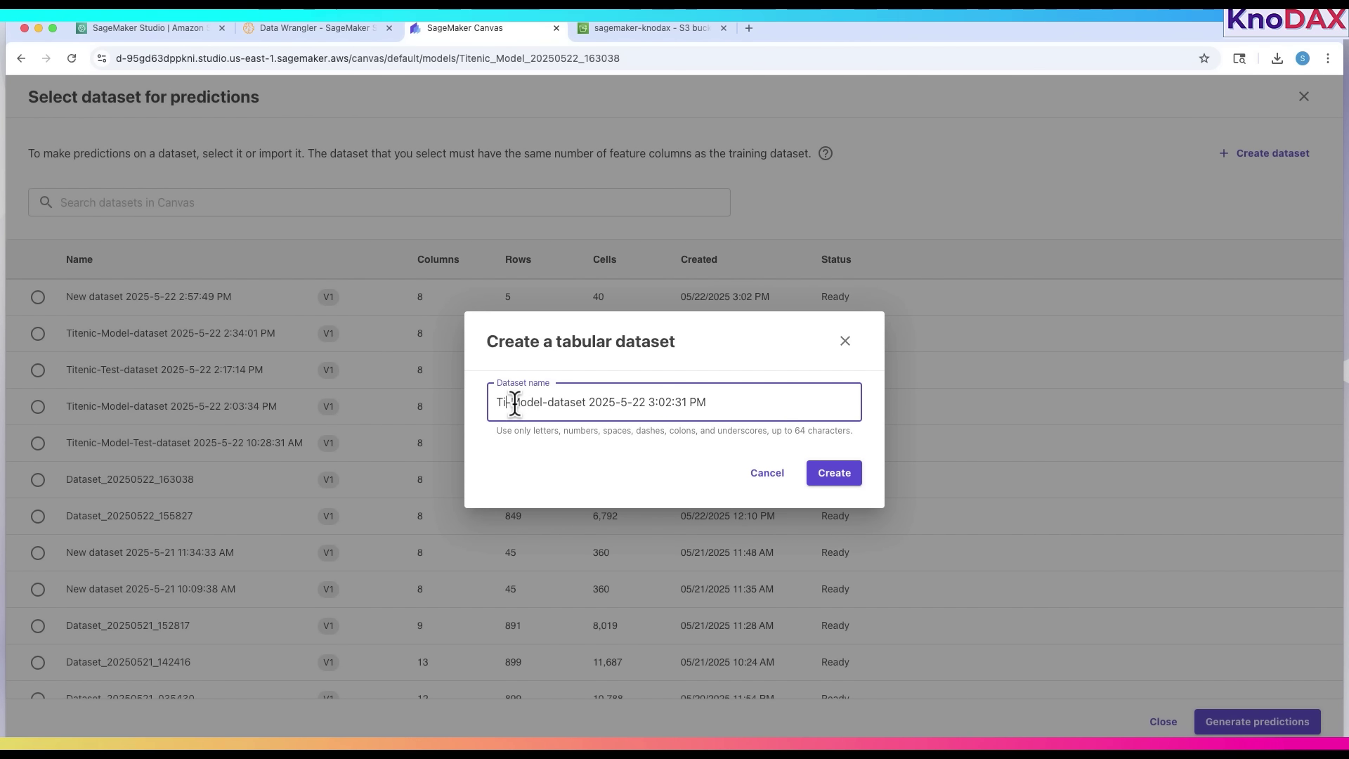
{"action": "type", "text": "an"}
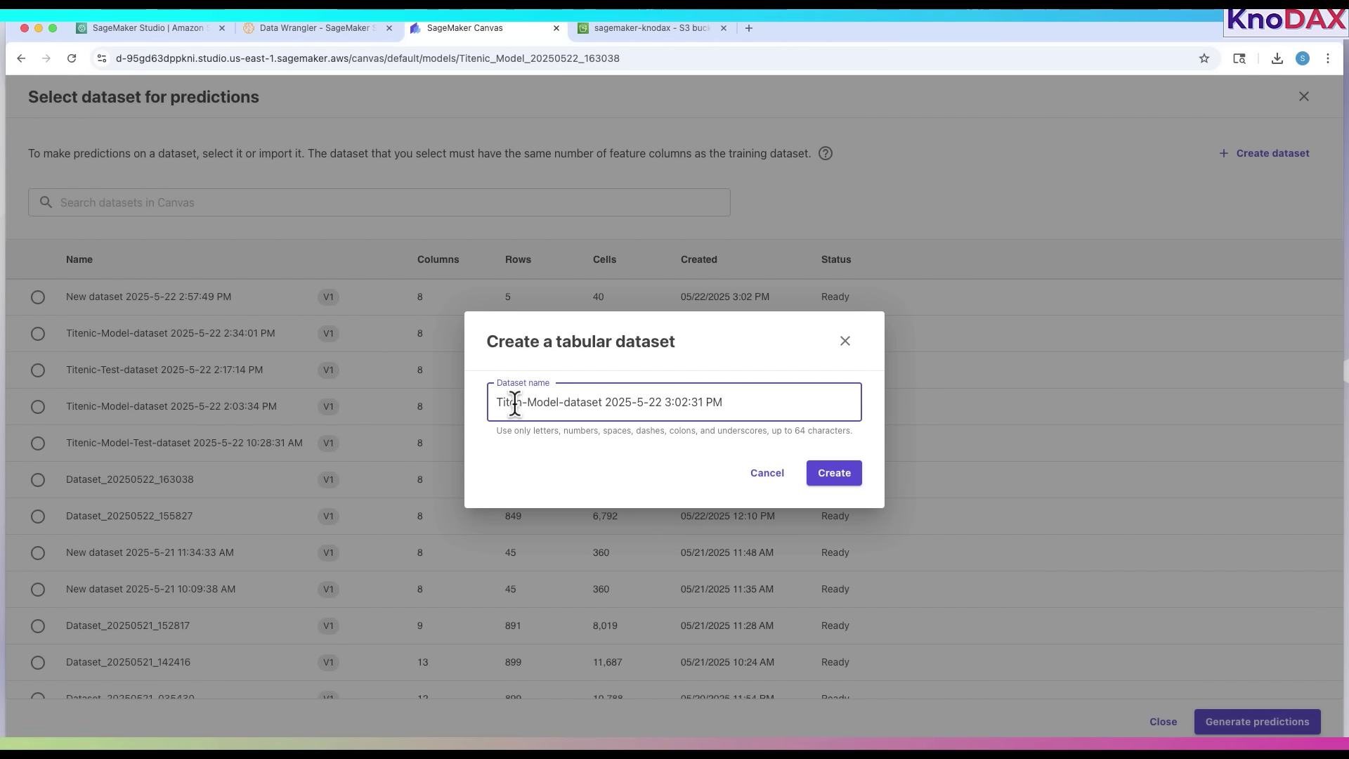
{"action": "type", "text": "ic"}
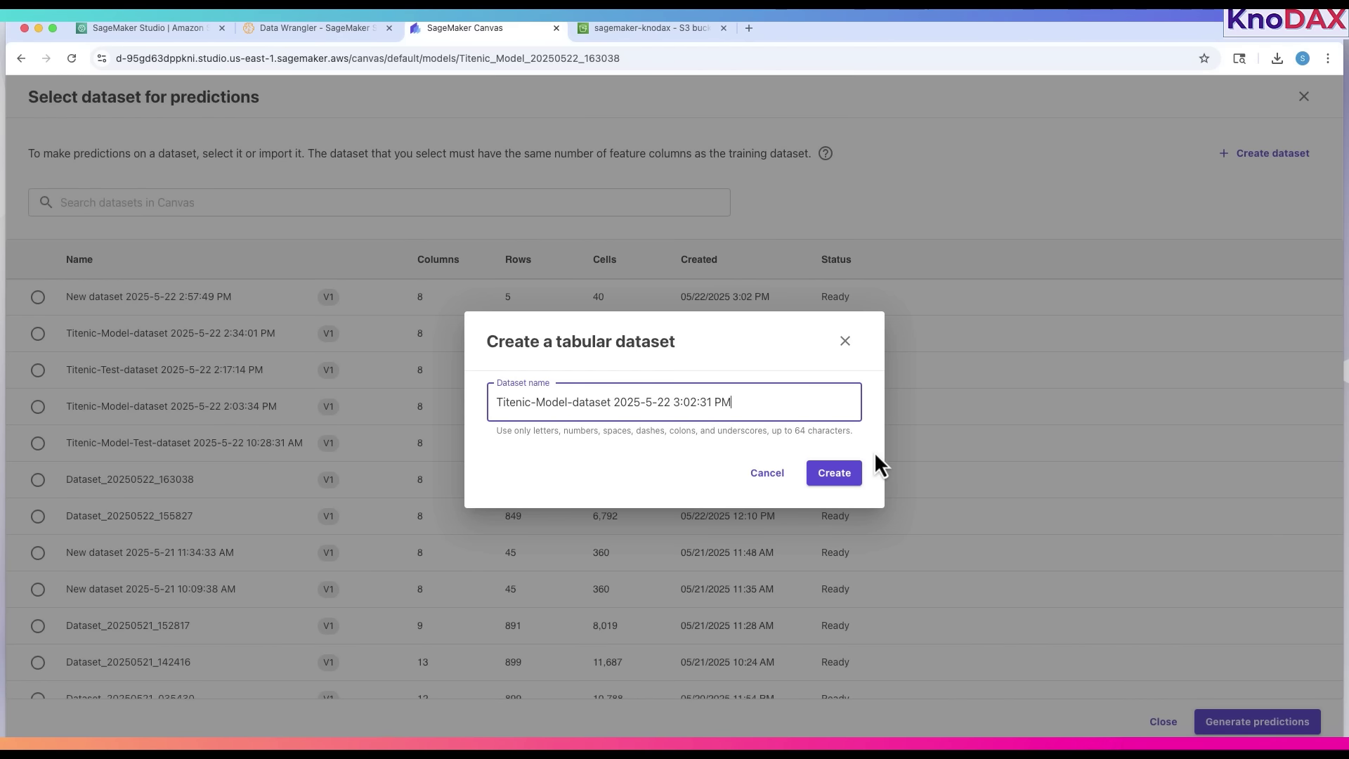
{"action": "left_click", "coordinate": [851, 474]}
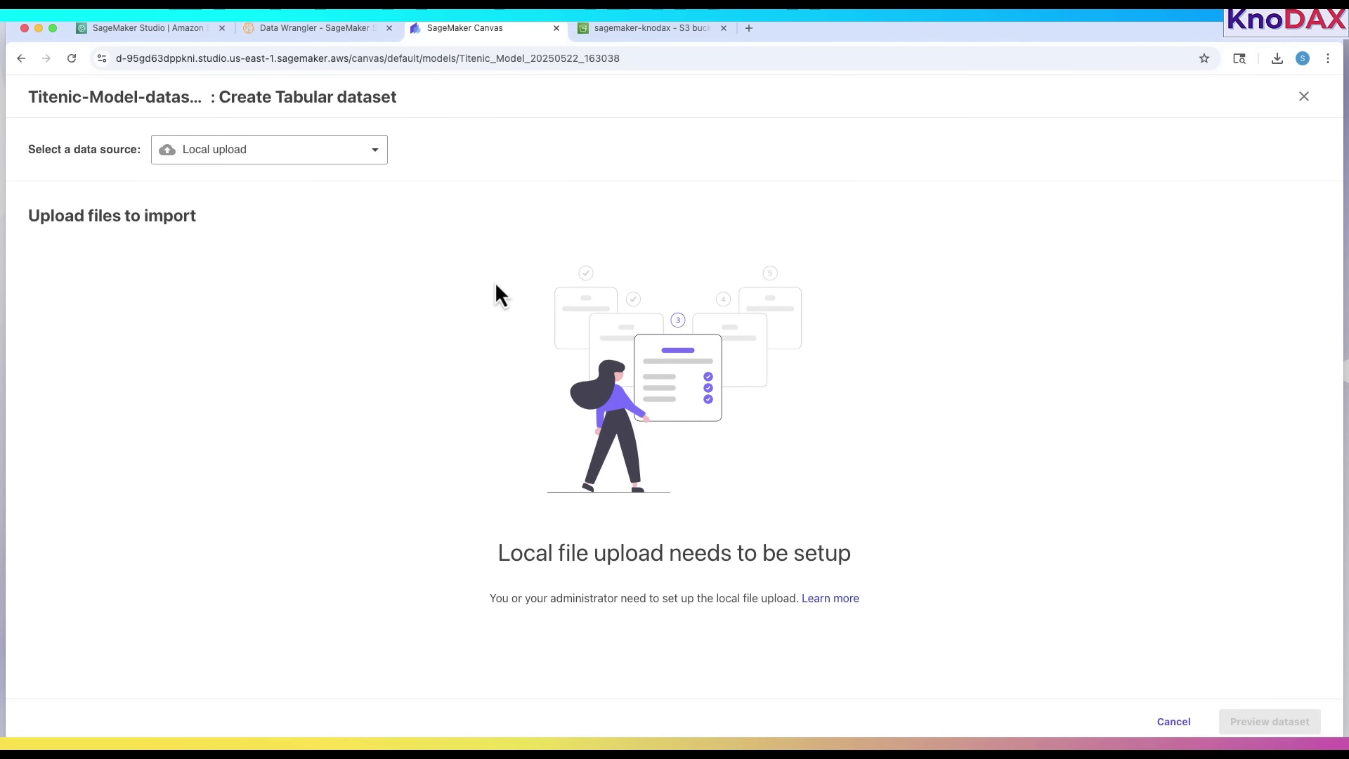
{"action": "left_click", "coordinate": [249, 153]}
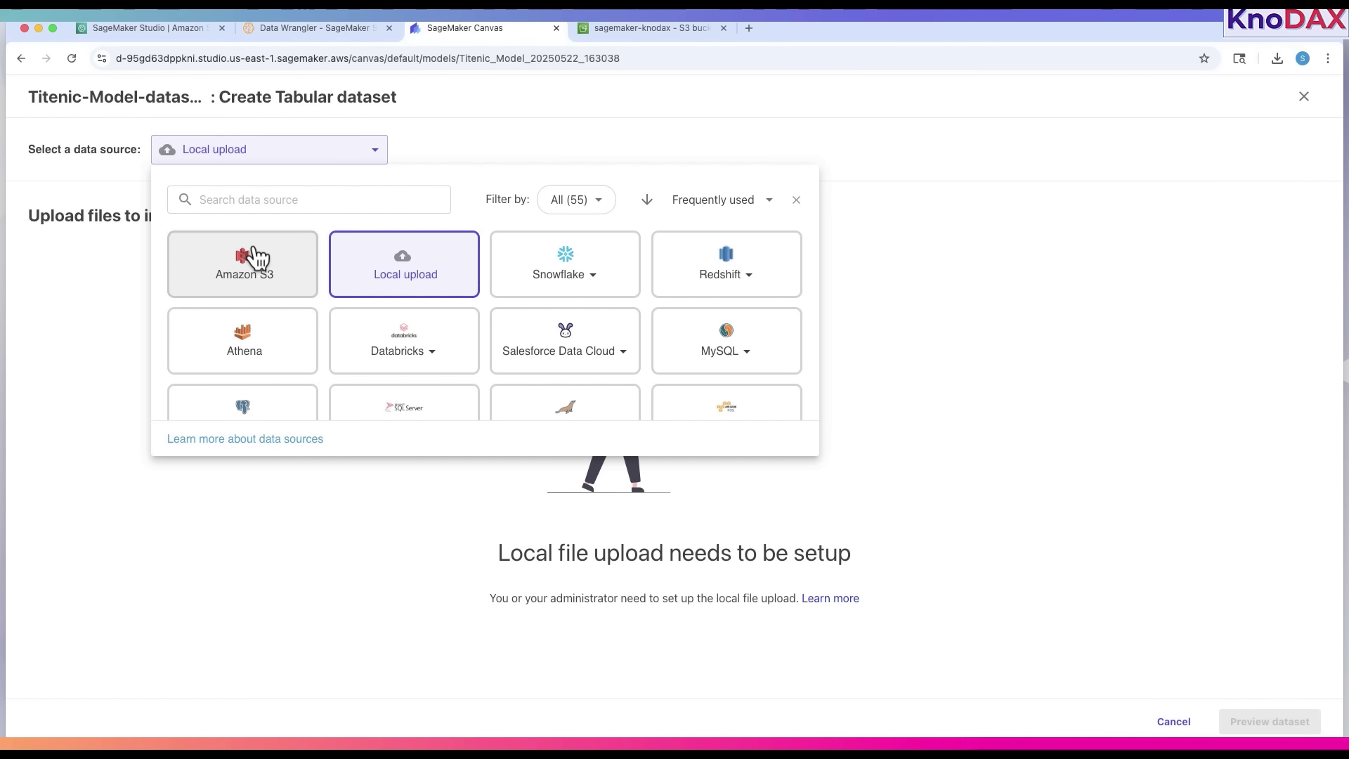
{"action": "left_click", "coordinate": [256, 257]}
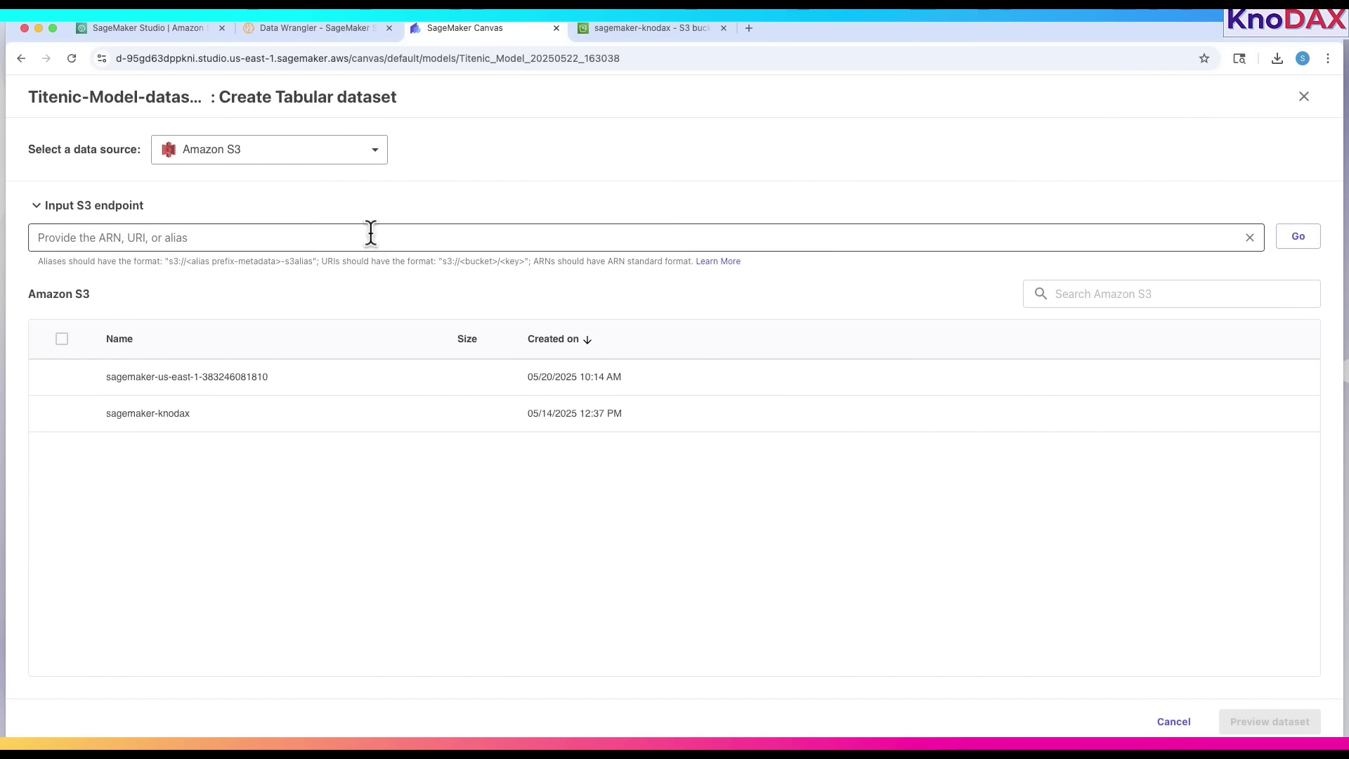
- Copy the S3 URI of Test_Records_for_Titanic_Classification.csv from the sagemaker-knodax bucket in the S3 console and load it as the S3 endpoint in SageMaker Canvas
{"action": "left_click", "coordinate": [627, 37]}
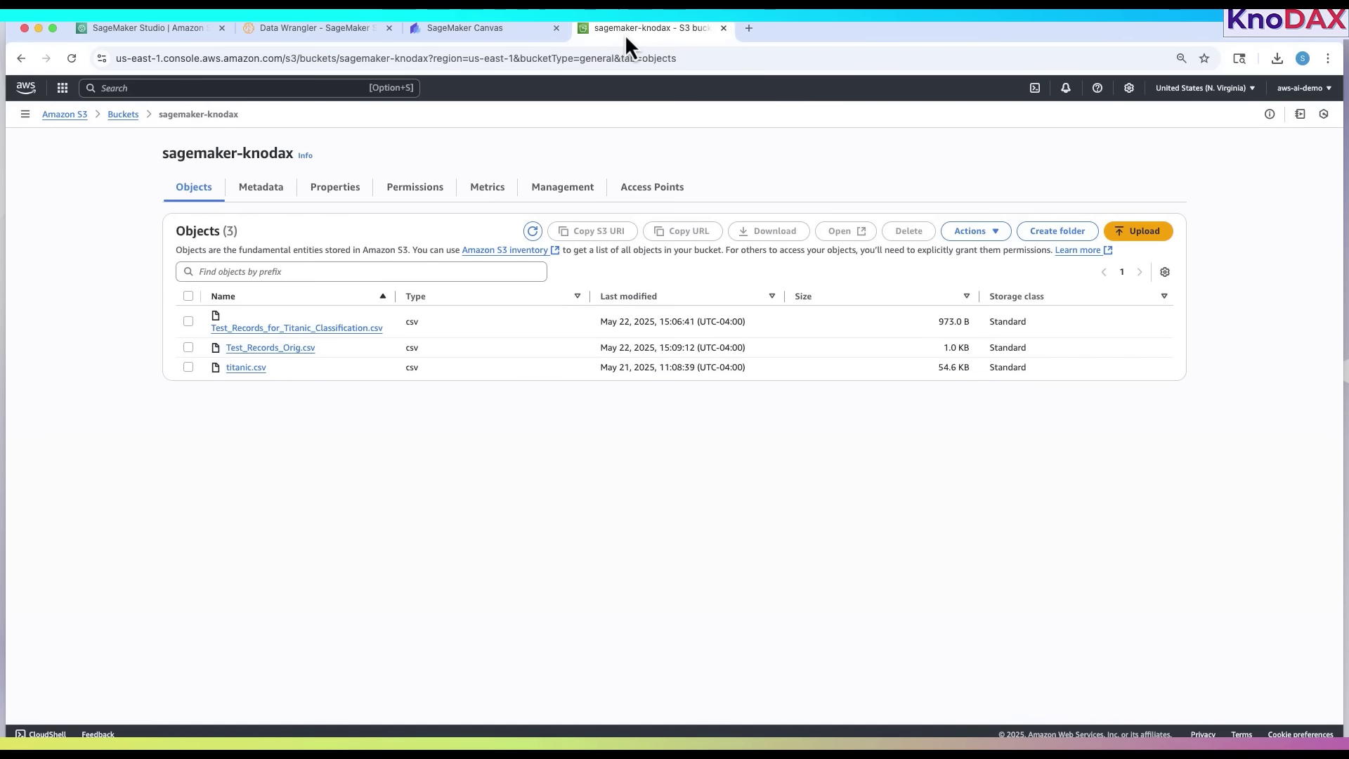
{"action": "left_click", "coordinate": [189, 321]}
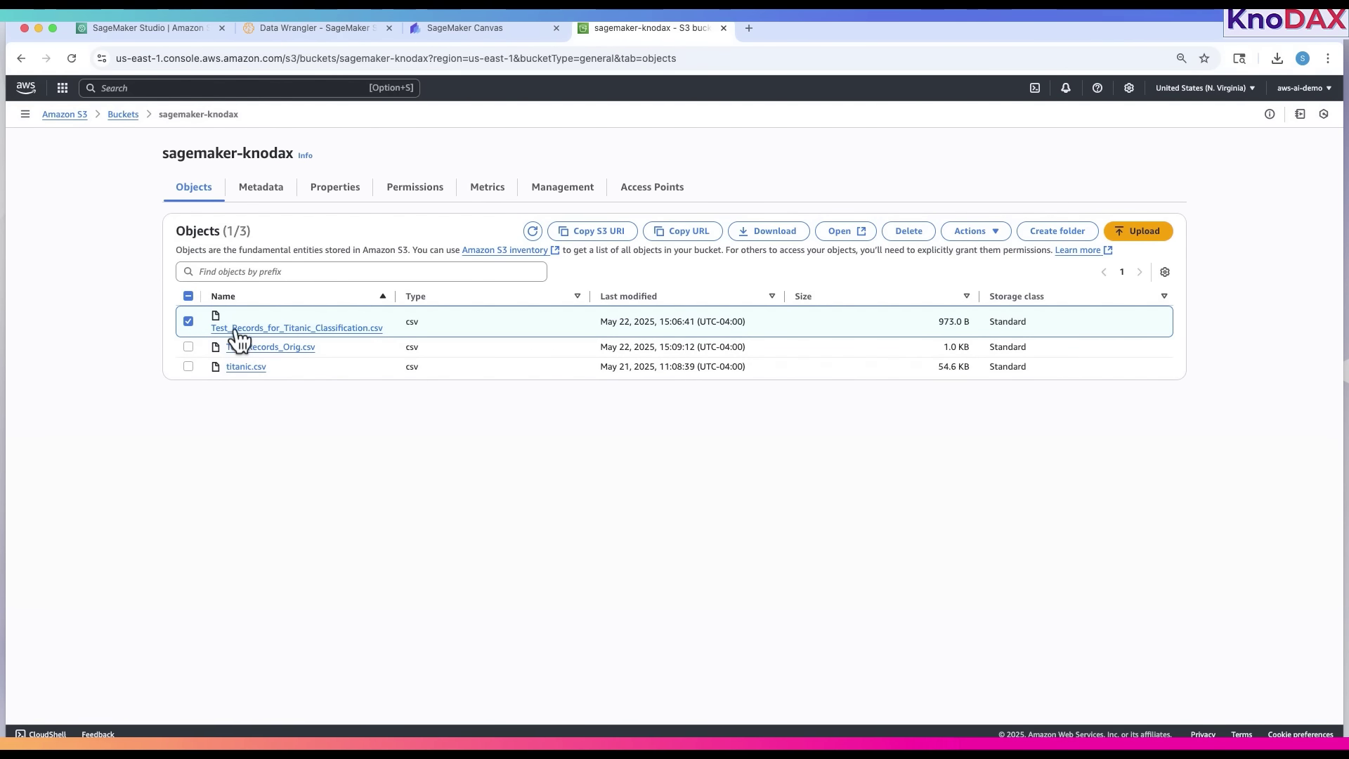
{"action": "left_click", "coordinate": [596, 231]}
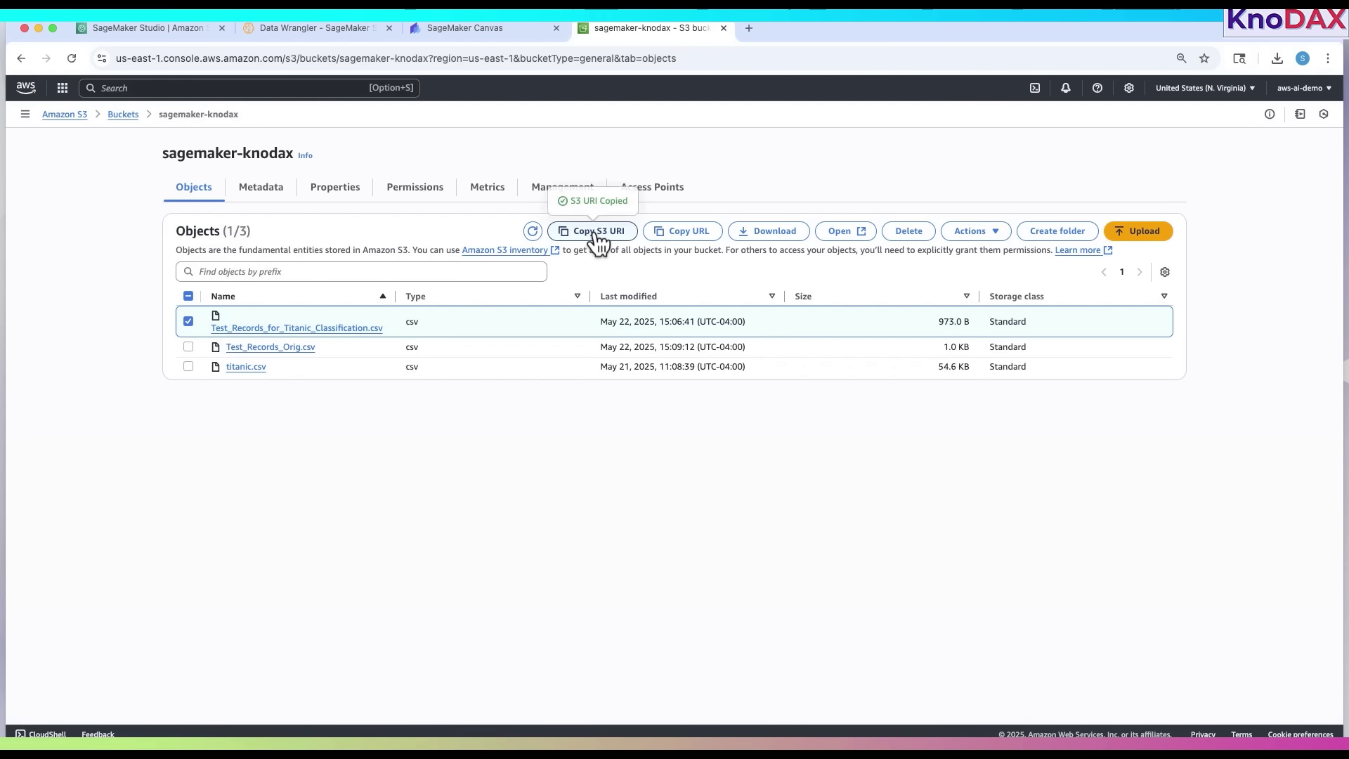
{"action": "left_click", "coordinate": [496, 30]}
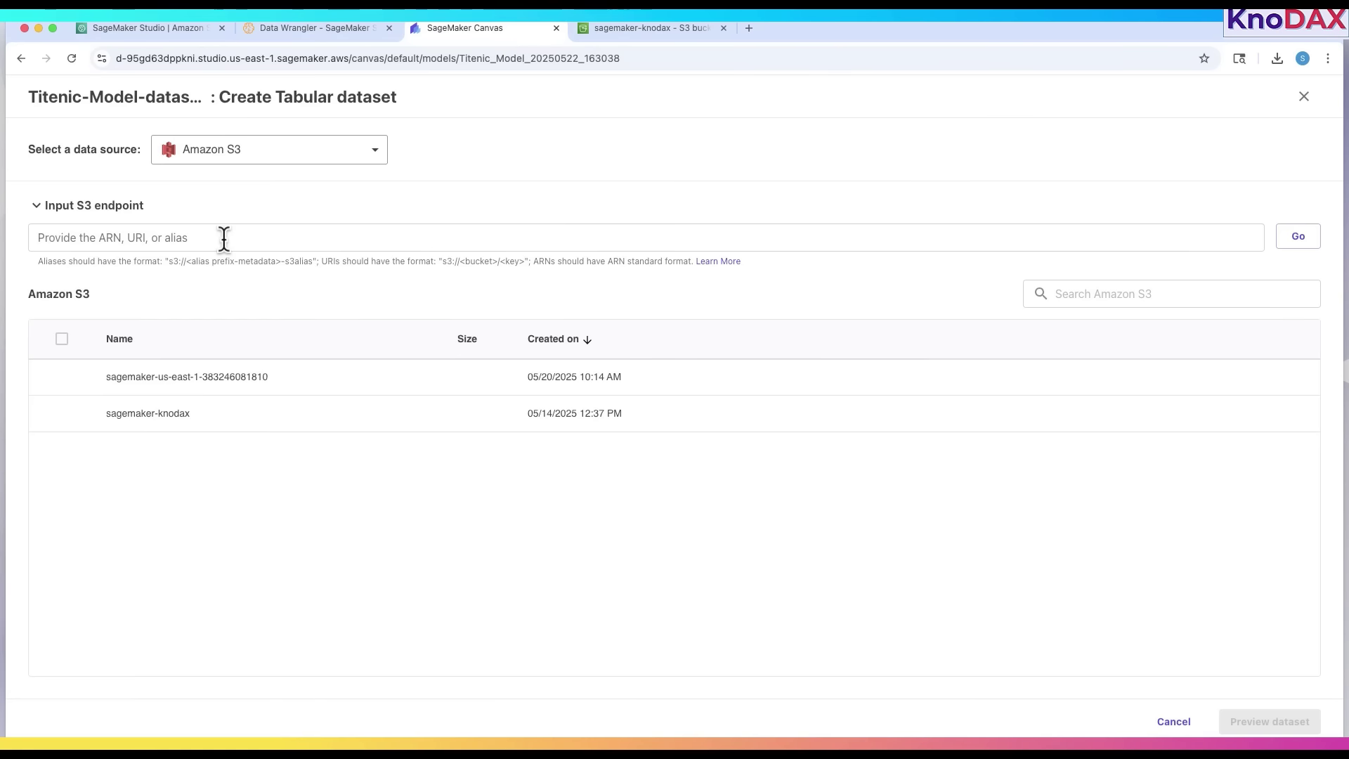
{"action": "left_click", "coordinate": [184, 239]}
{"action": "key", "text": "super+v"}
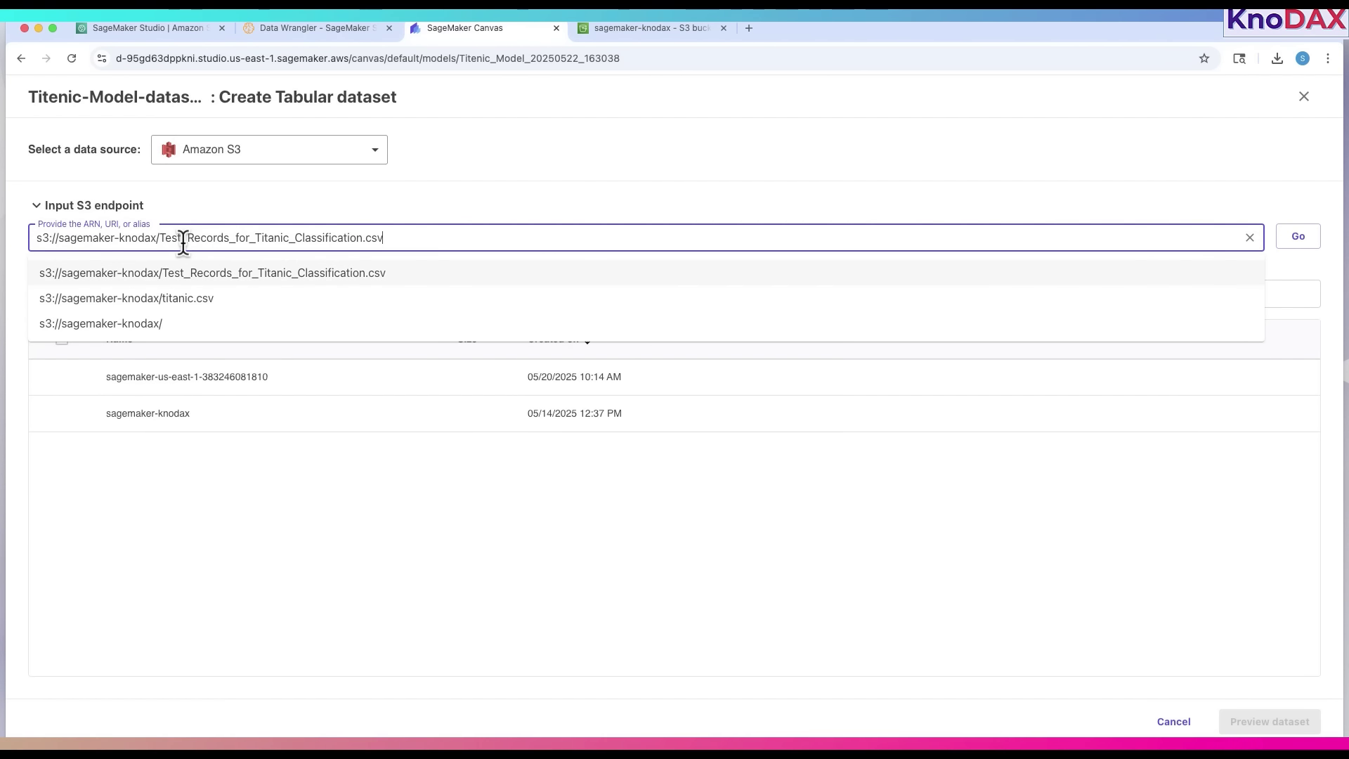
{"action": "left_click", "coordinate": [1298, 237]}
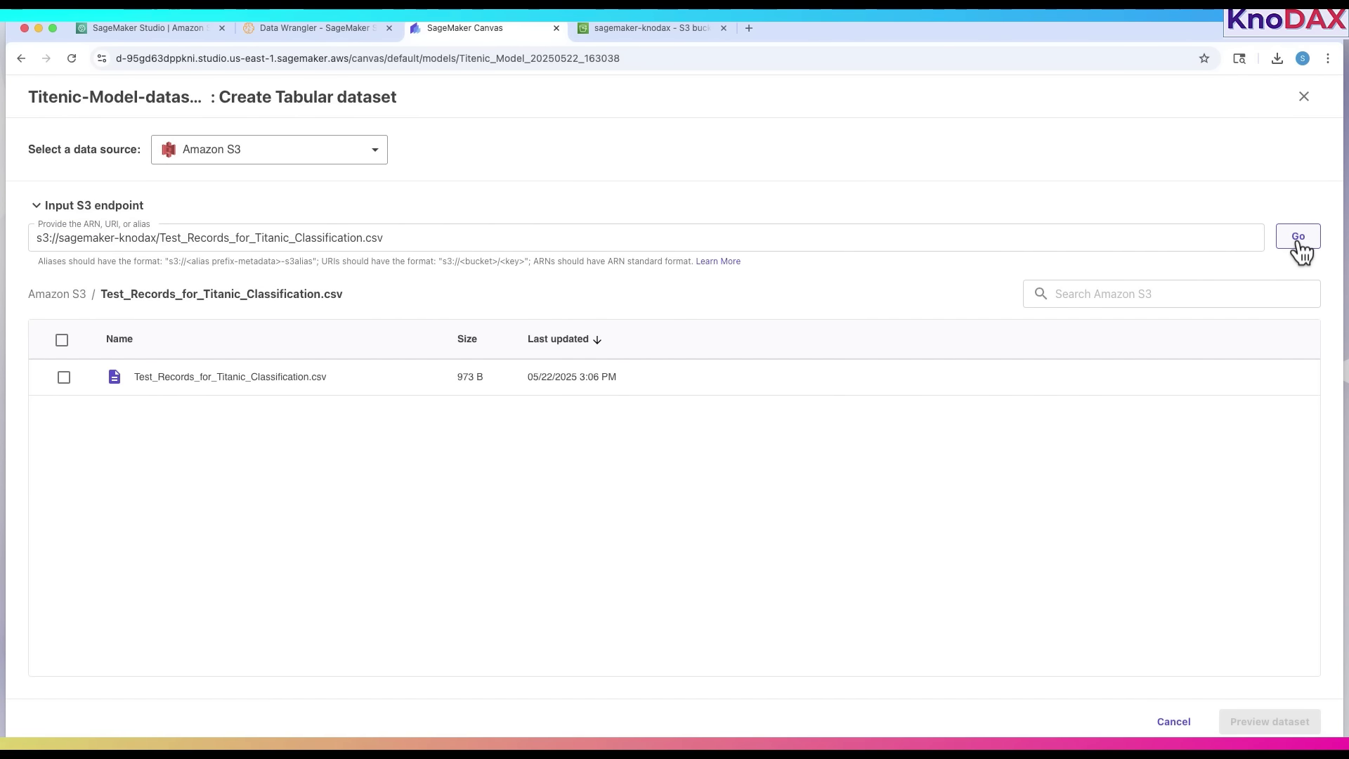
- Create the dataset from the previewed Test_Records_for_Titanic_Classification.csv file and generate batch predictions on it
{"action": "left_click", "coordinate": [64, 378]}
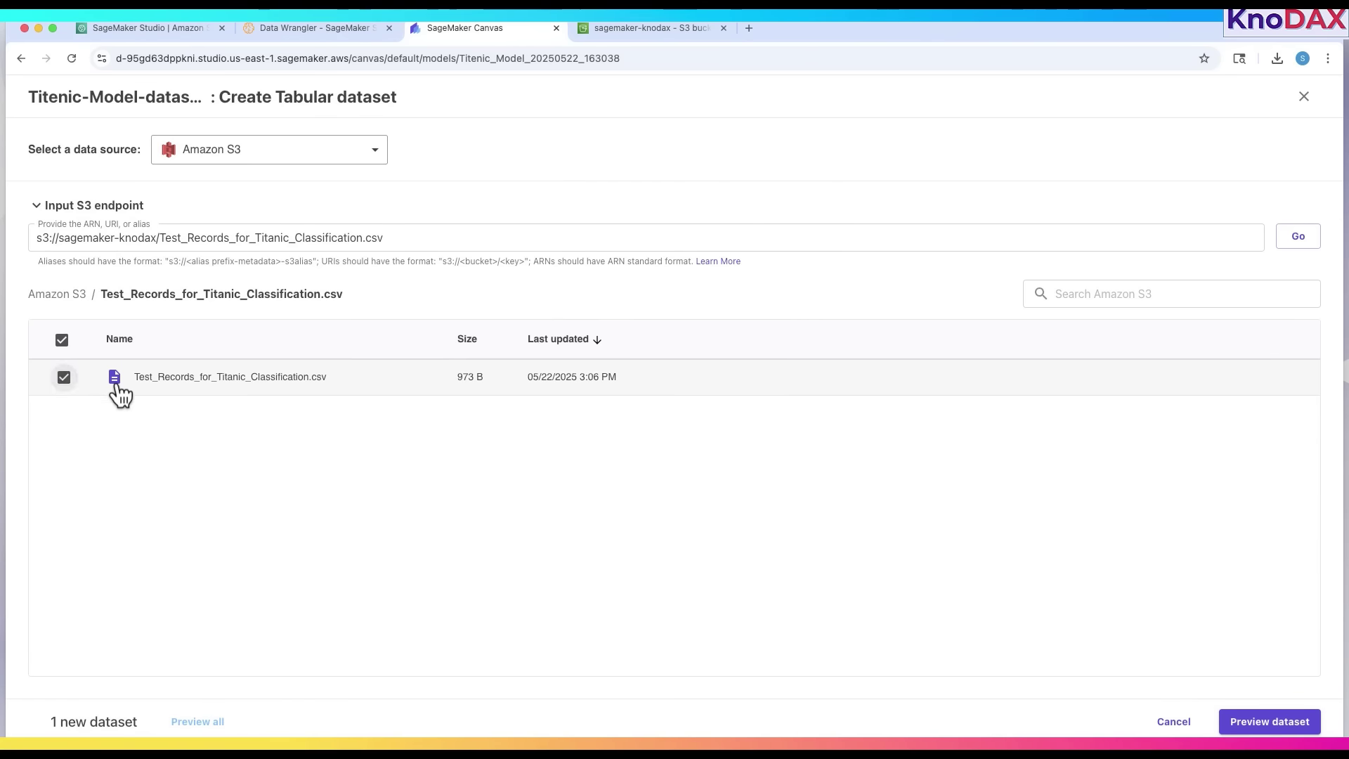
{"action": "left_click", "coordinate": [1274, 722]}
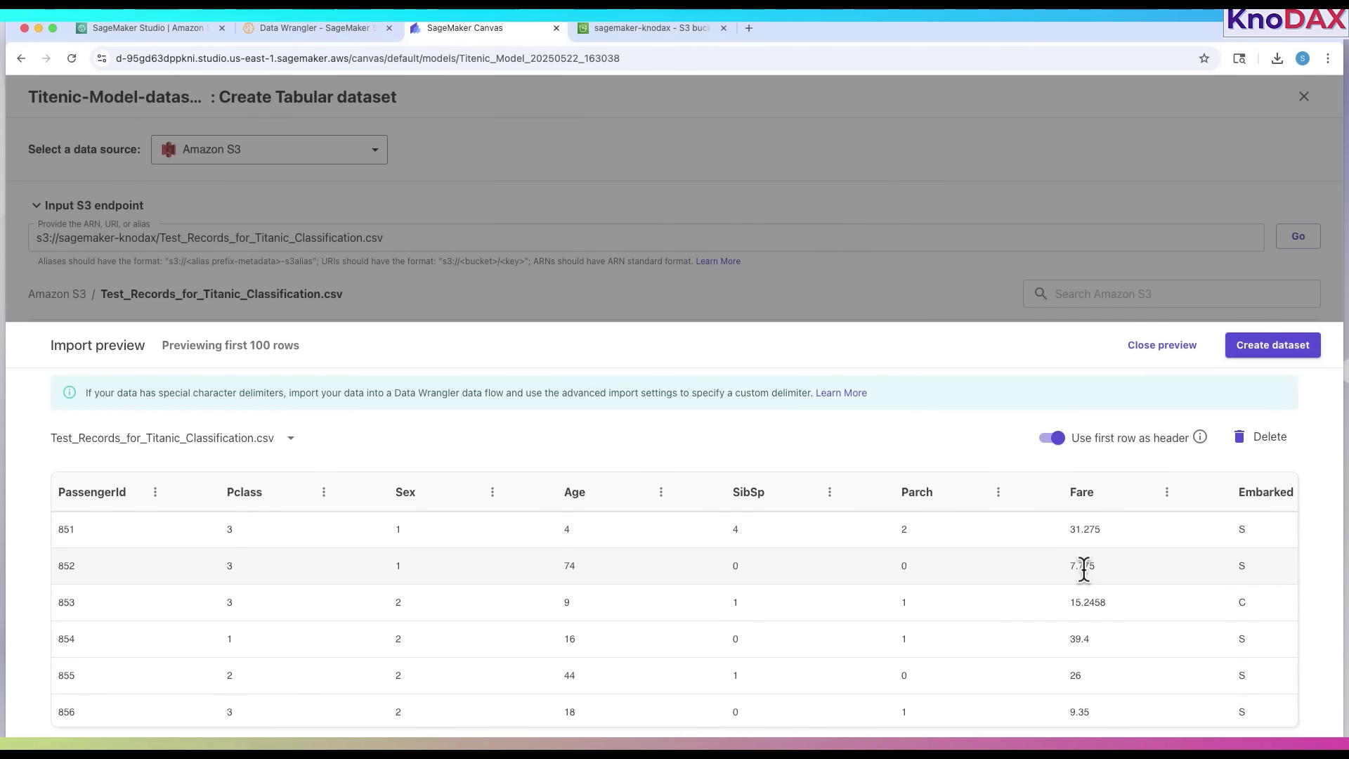
{"action": "left_click", "coordinate": [1297, 348]}
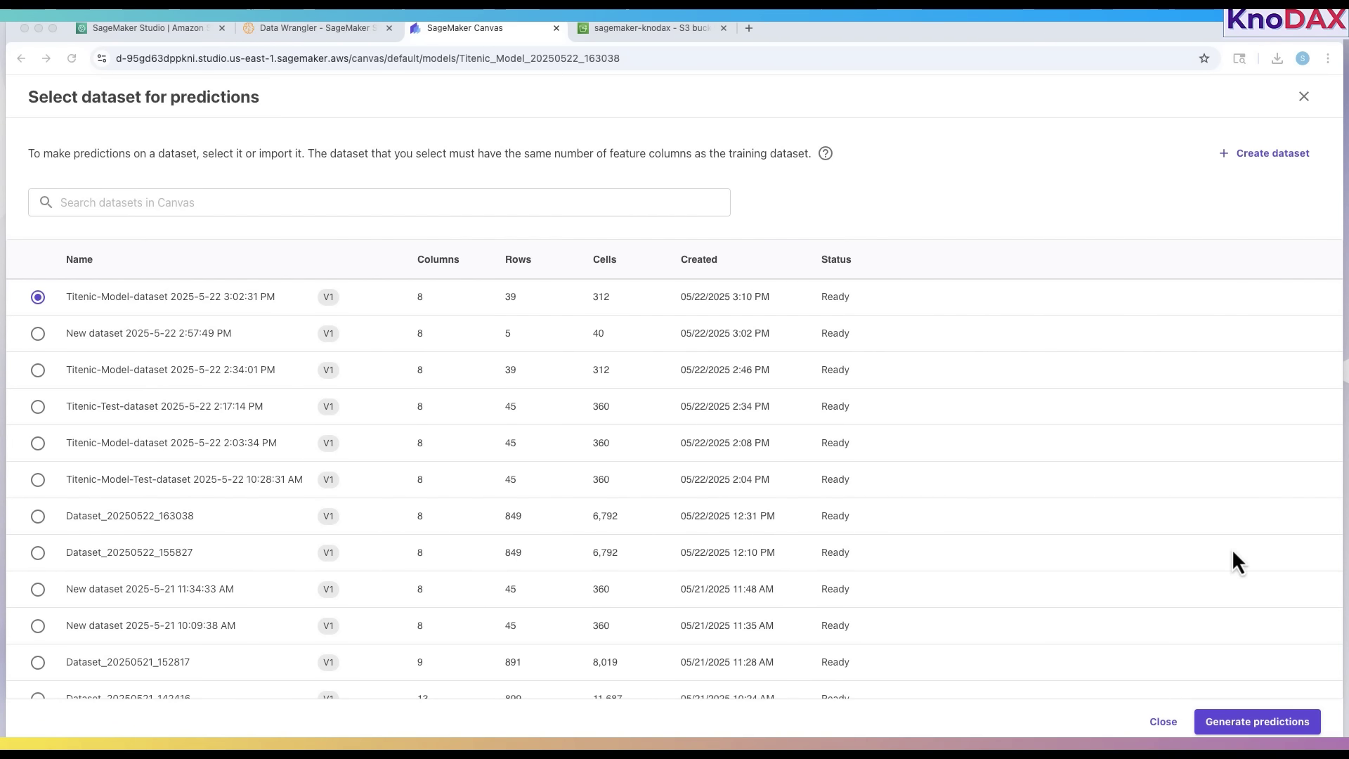
{"action": "left_click", "coordinate": [1279, 730]}
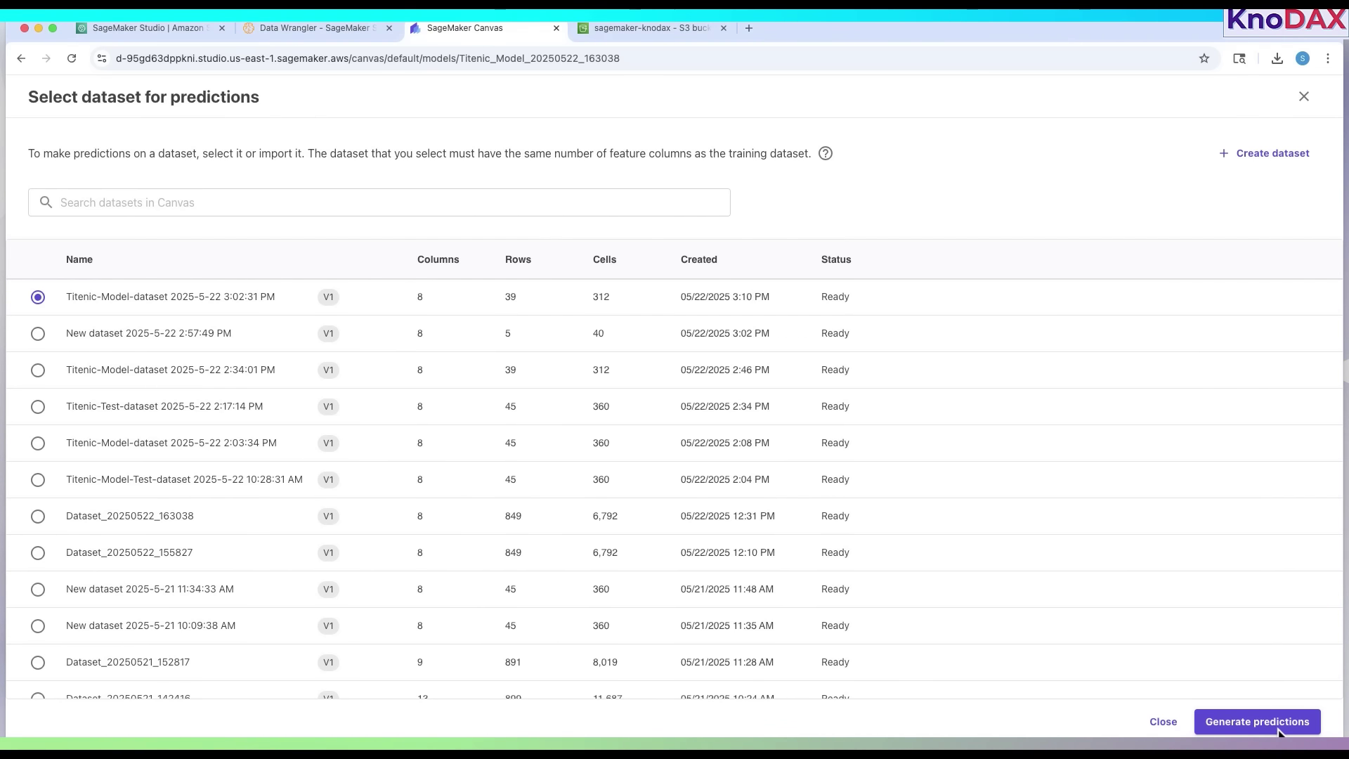
{"action": "left_click", "coordinate": [1279, 730]}
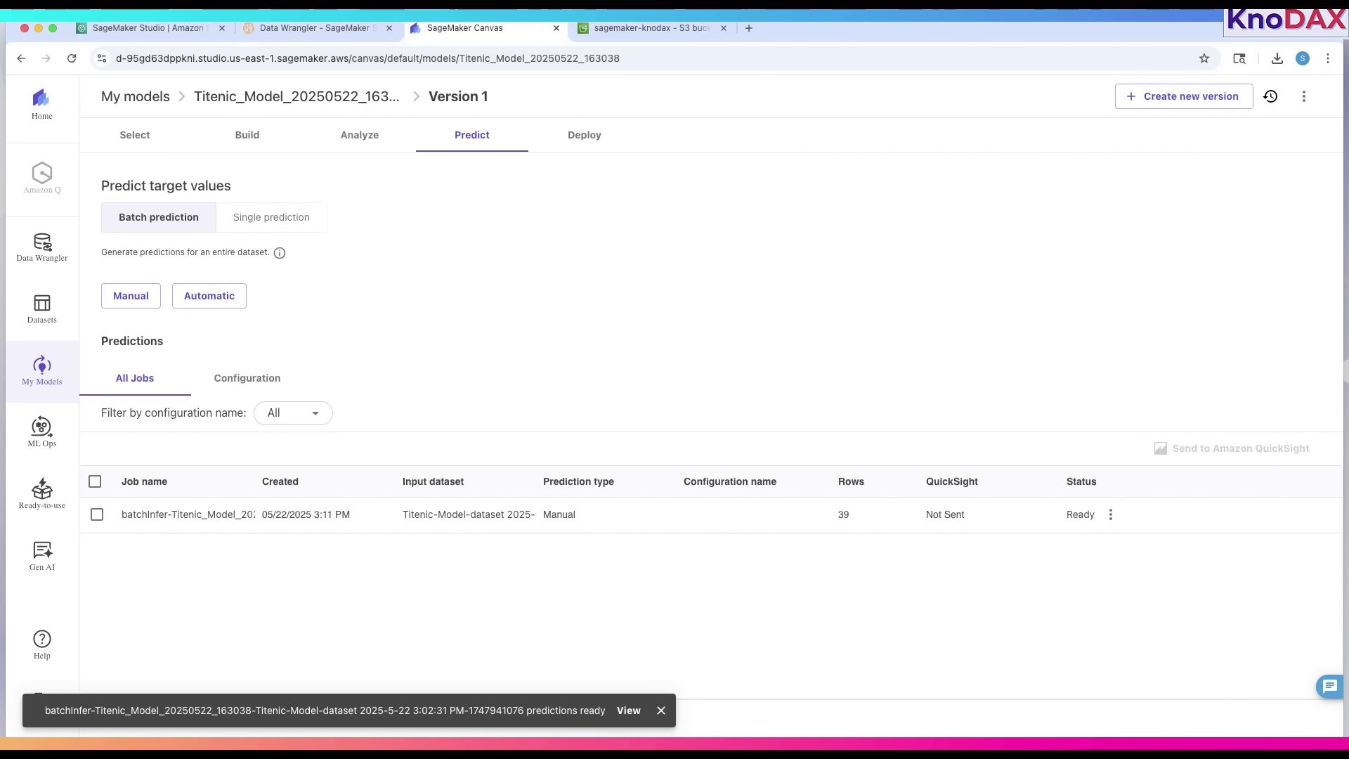
- View the finished batch prediction results with their Survived predictions and probabilities, and download them
{"action": "left_click", "coordinate": [629, 711]}
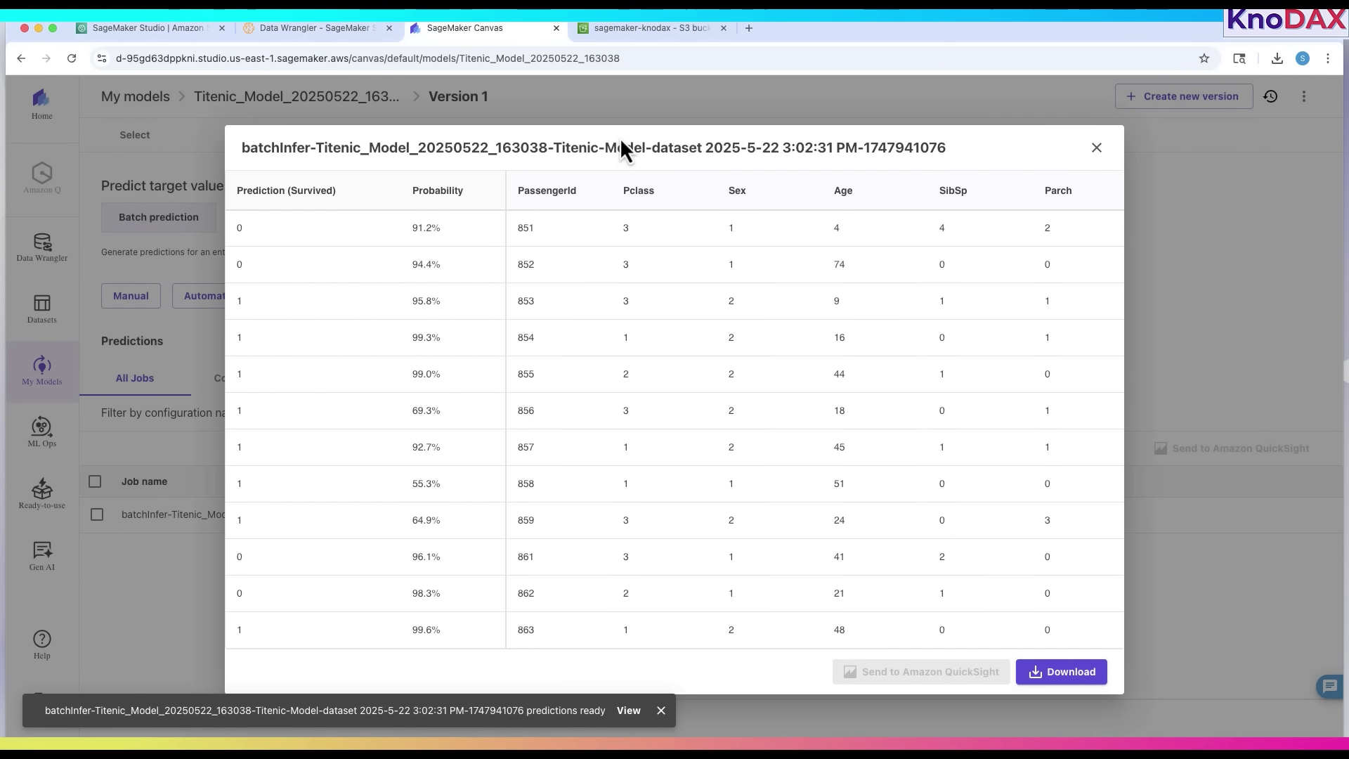
{"action": "left_click_drag", "start_coordinate": [239, 147], "coordinate": [582, 141]}
{"action": "left_click", "coordinate": [1063, 672]}
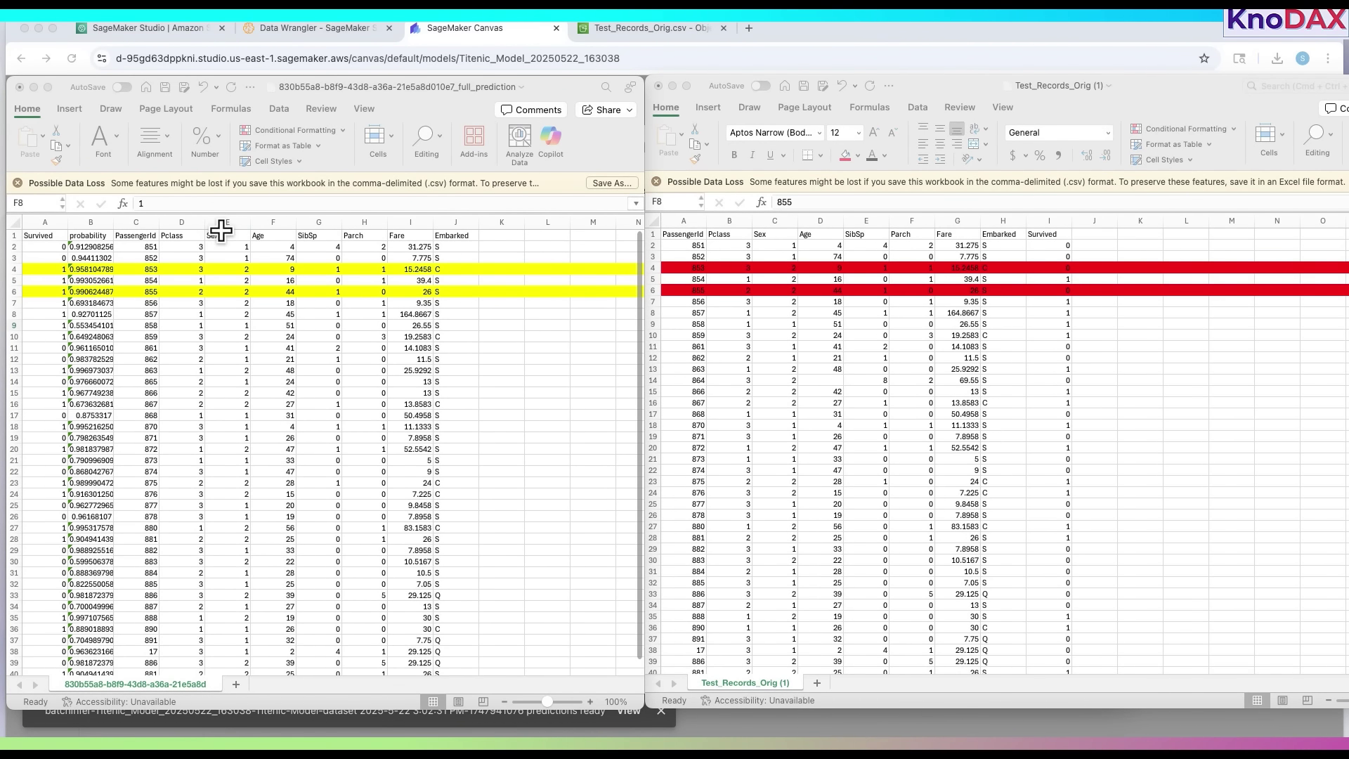
- Compare the predicted Survived values with the Test_Records_Orig records in Excel, focusing on the highlighted rows for passengers 853 and 855
{"action": "left_click", "coordinate": [43, 269]}
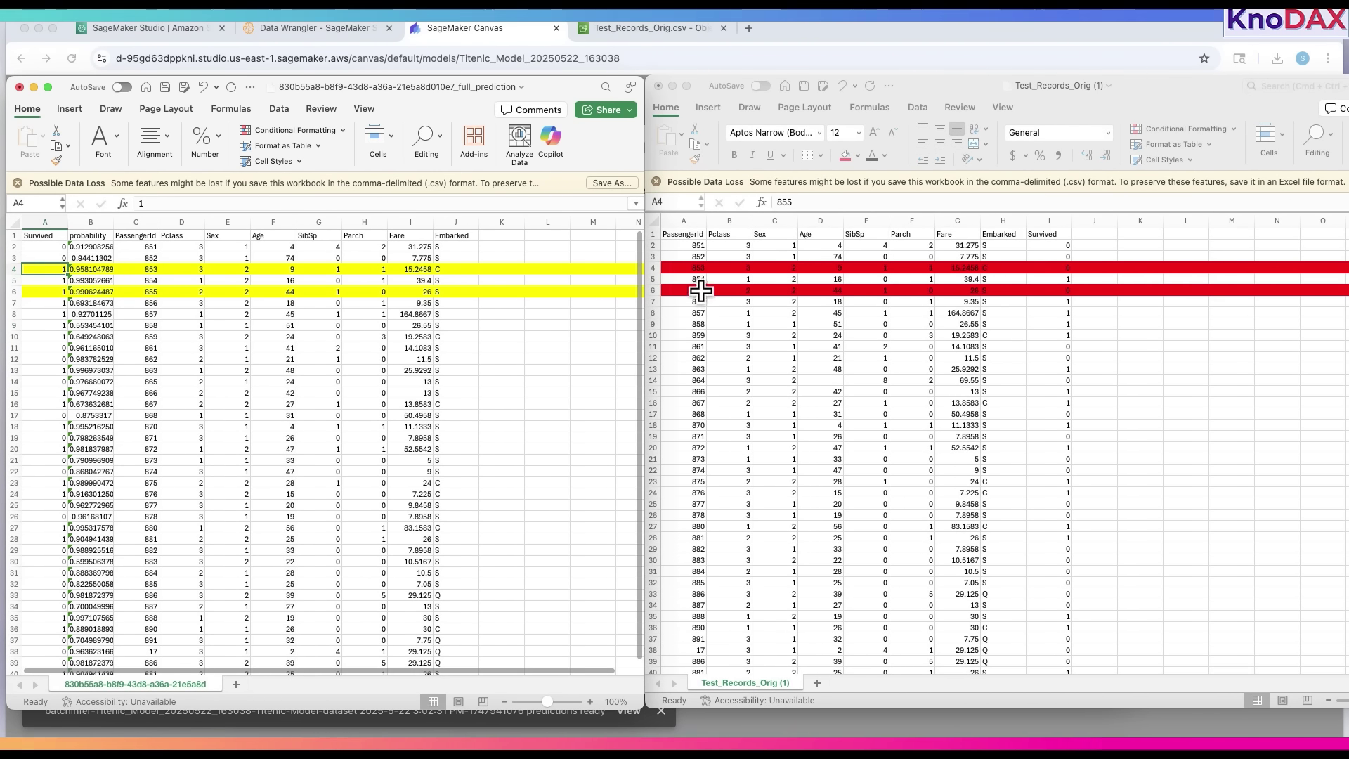
{"action": "left_click", "coordinate": [654, 290]}
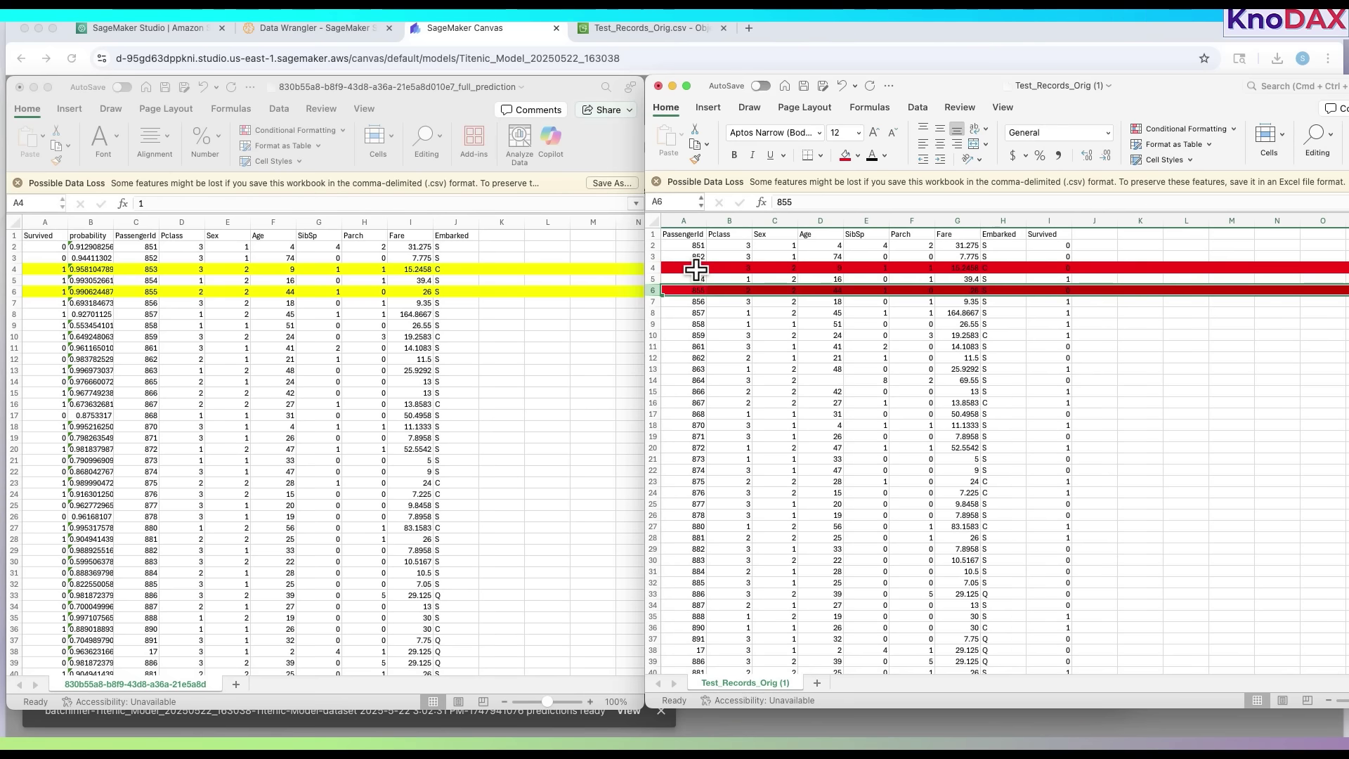
{"action": "left_click", "coordinate": [48, 294]}
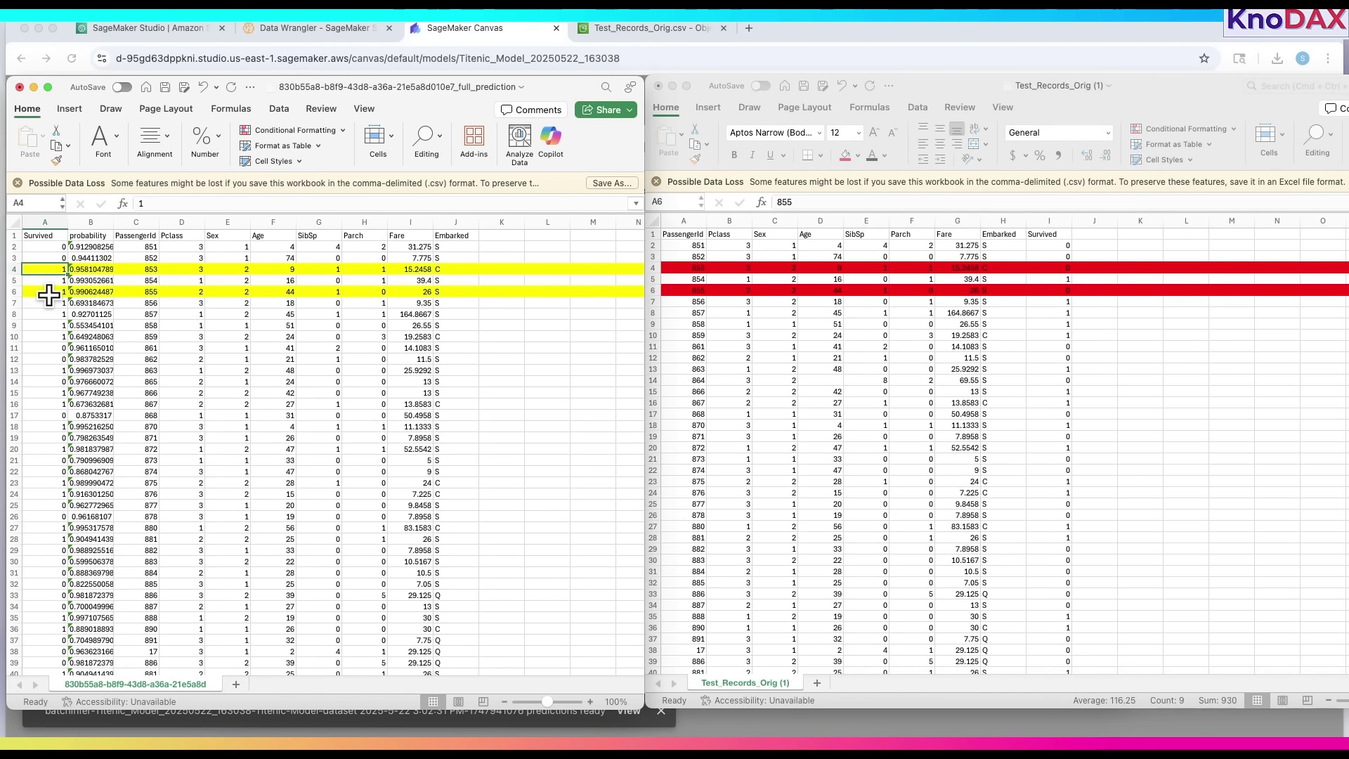
{"action": "left_click", "coordinate": [712, 296]}
{"action": "scroll", "coordinate": [477, 387], "scroll_direction": "down", "scroll_amount": 5}
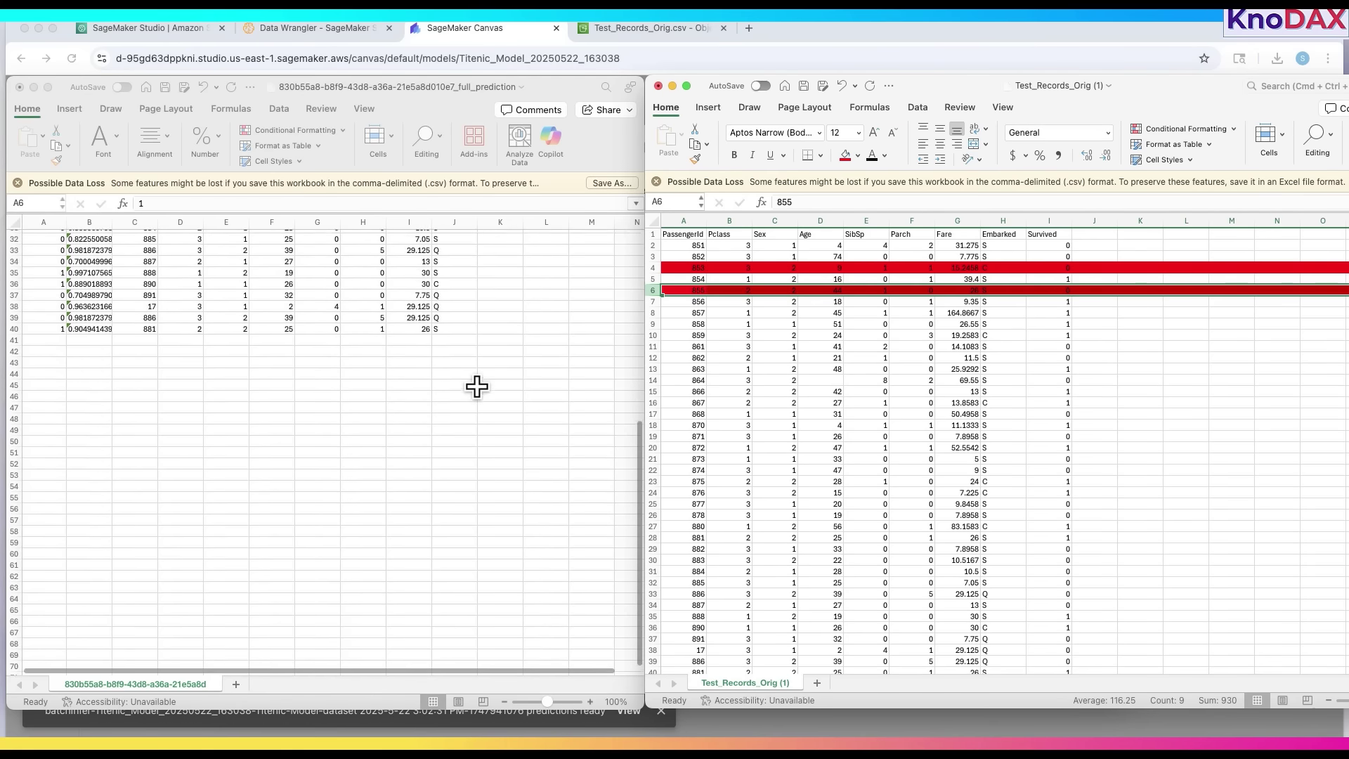
- Compare the remaining passenger rows of the full prediction file with the Survived outcomes in Test_Records_Orig
{"action": "scroll", "coordinate": [477, 386], "scroll_direction": "up", "scroll_amount": 5}
{"action": "scroll", "coordinate": [905, 432], "scroll_direction": "down", "scroll_amount": 10}
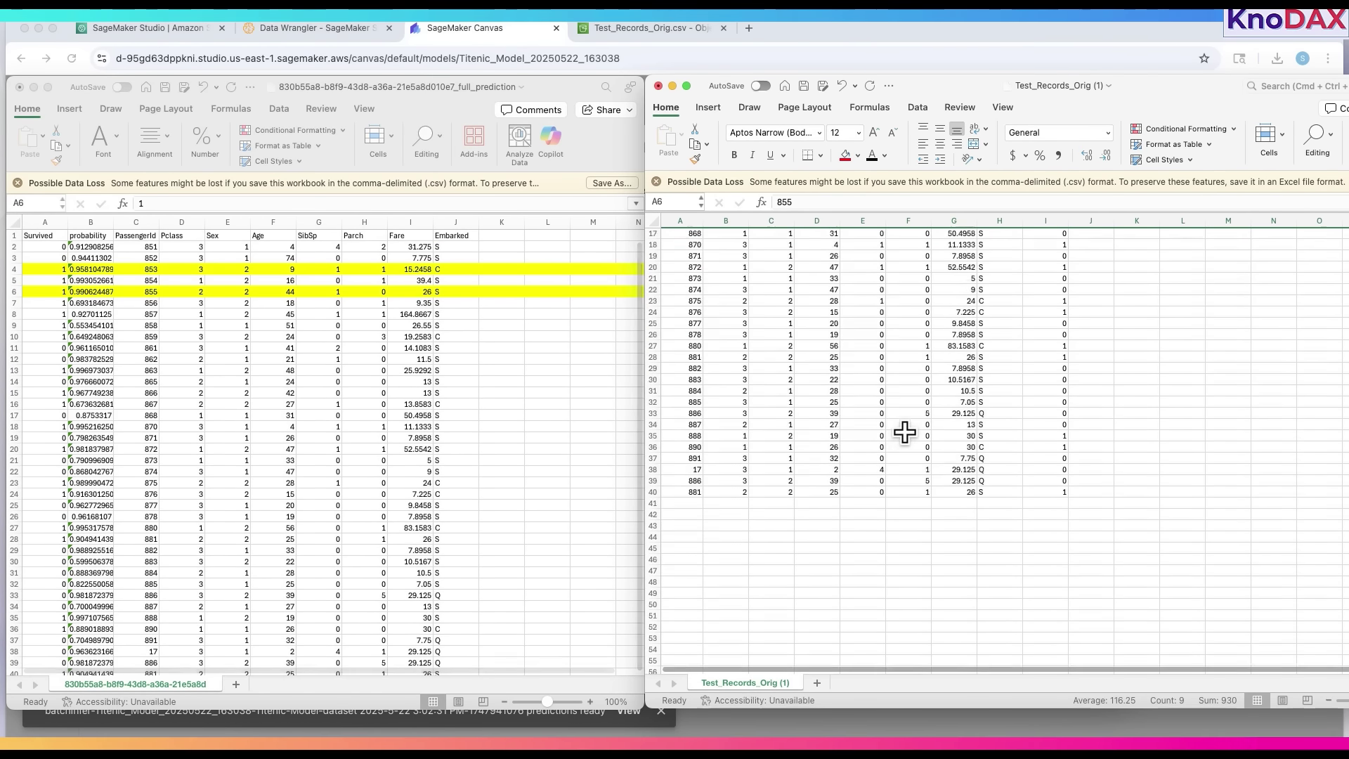
{"action": "scroll", "coordinate": [906, 432], "scroll_direction": "up", "scroll_amount": 10}
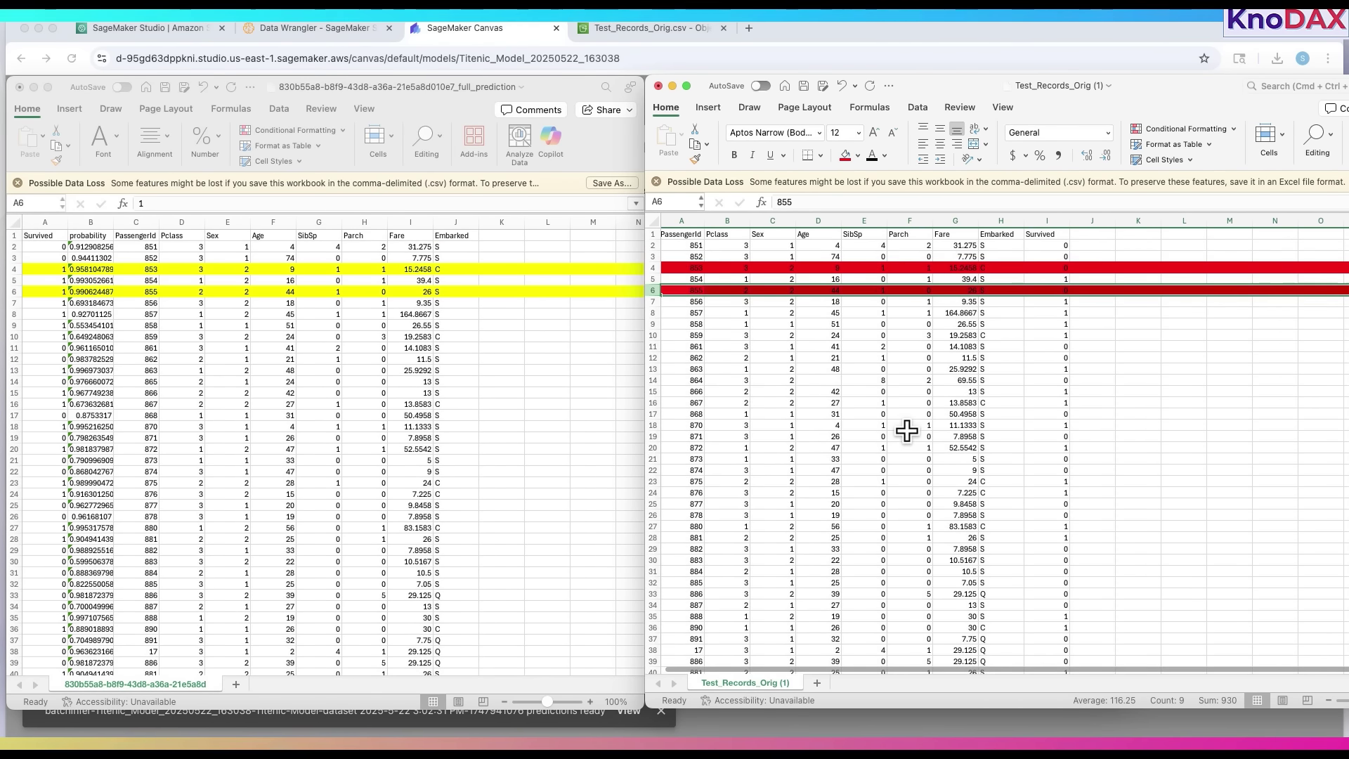
{"action": "scroll", "coordinate": [906, 432], "scroll_direction": "down", "scroll_amount": 4}
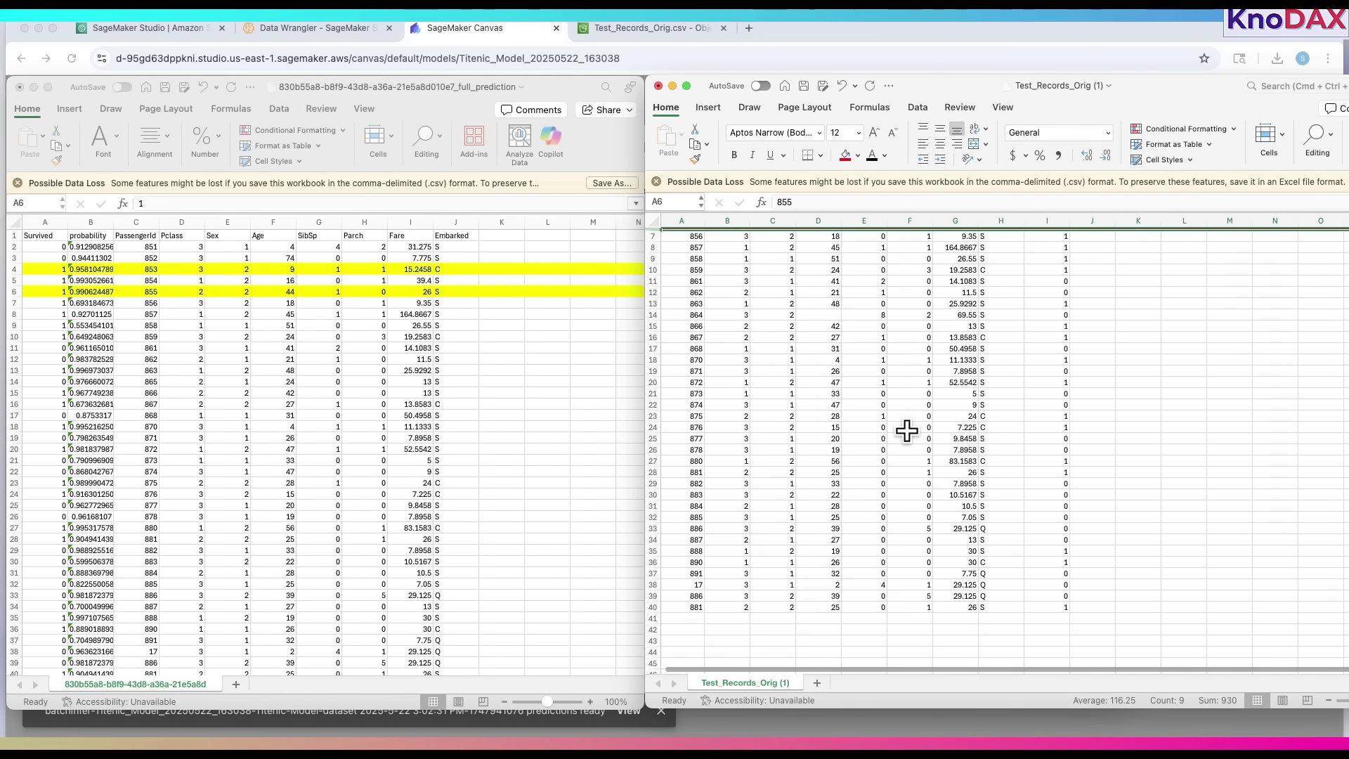
{"action": "scroll", "coordinate": [907, 432], "scroll_direction": "up", "scroll_amount": 3}
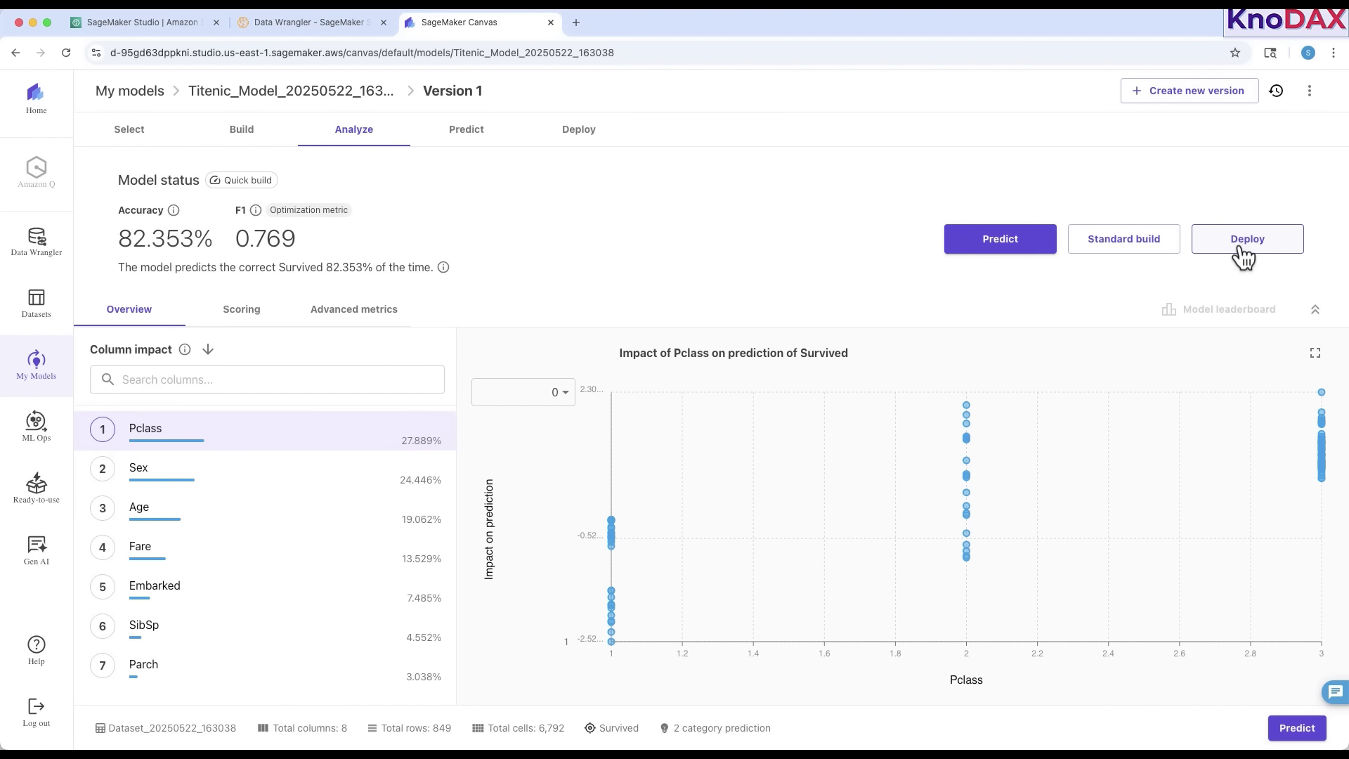
- Deploy version 1 of the Titenic model to a real-time endpoint on the ml.t2.medium instance type
{"action": "left_click", "coordinate": [1242, 250]}
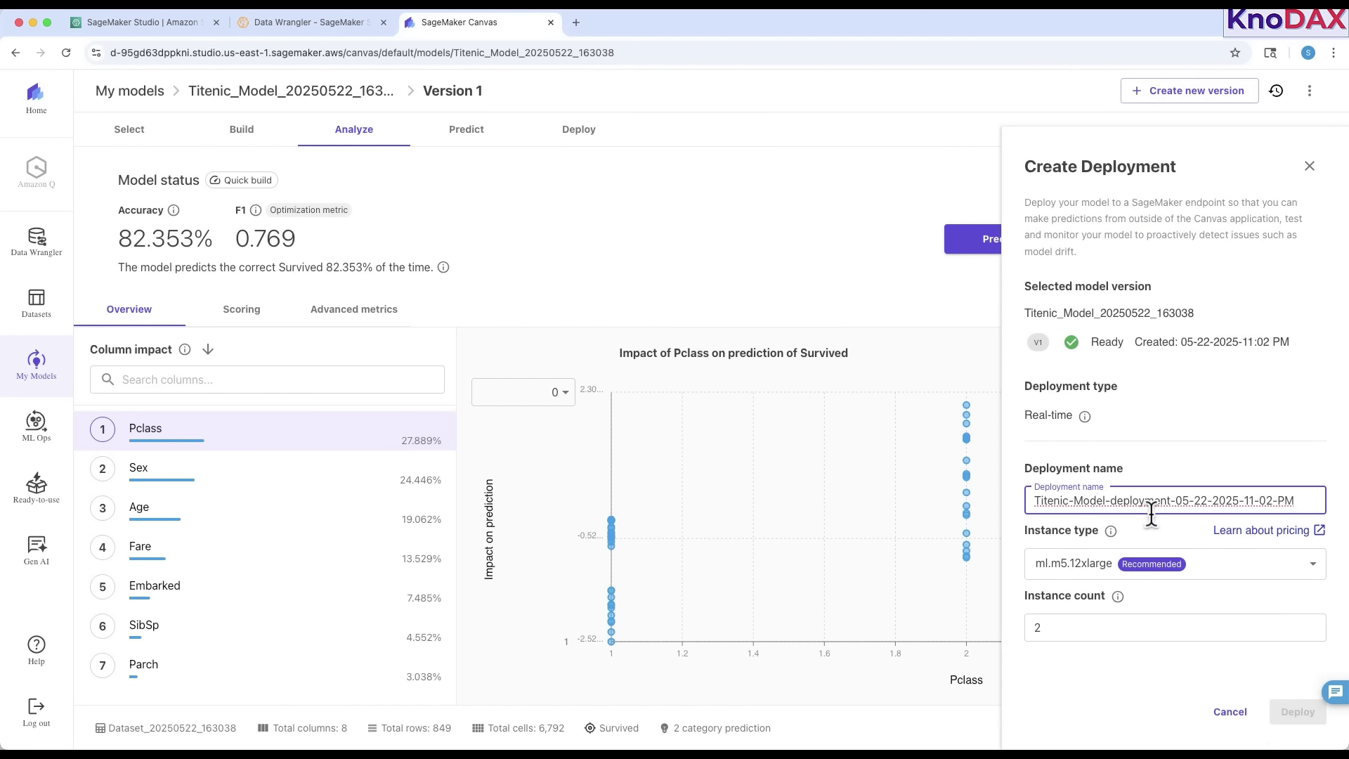
{"action": "left_click", "coordinate": [1317, 573]}
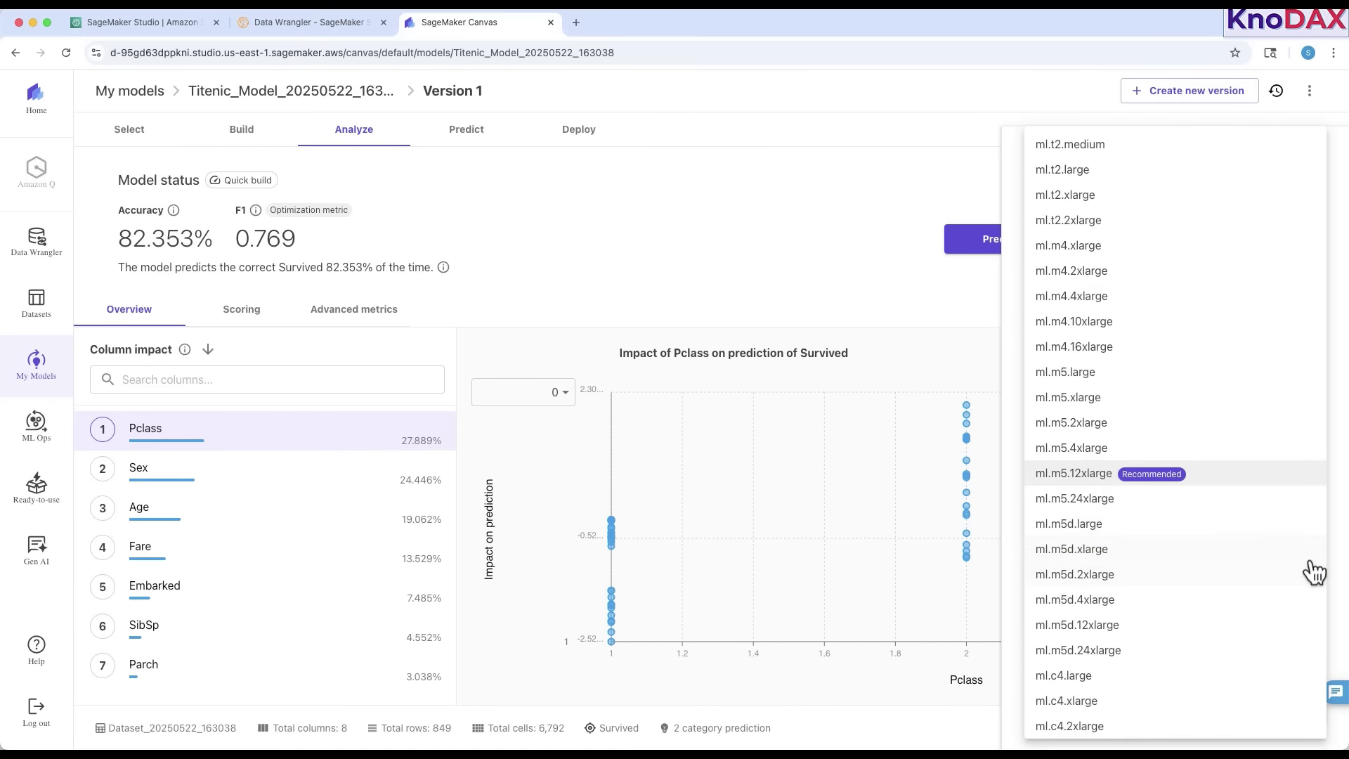
{"action": "left_click", "coordinate": [1083, 148]}
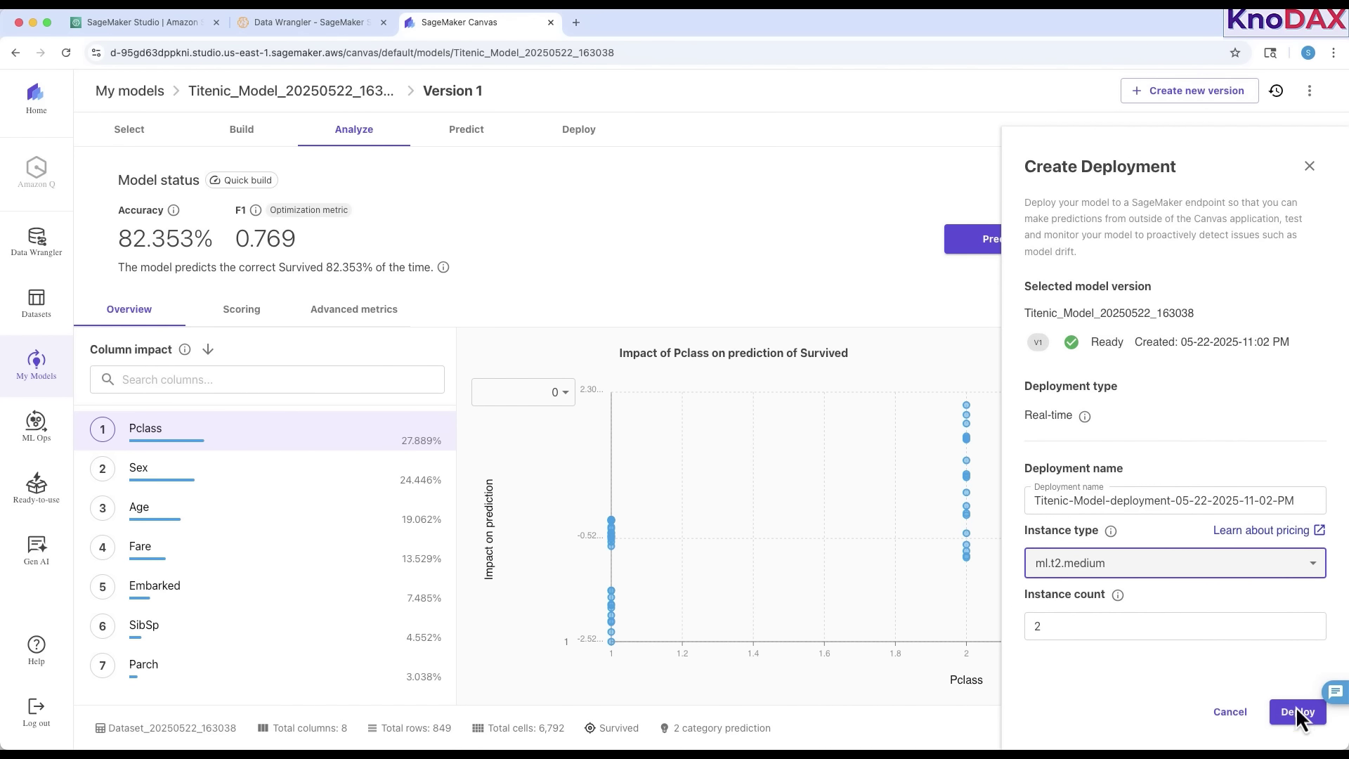
{"action": "left_click", "coordinate": [1298, 714]}
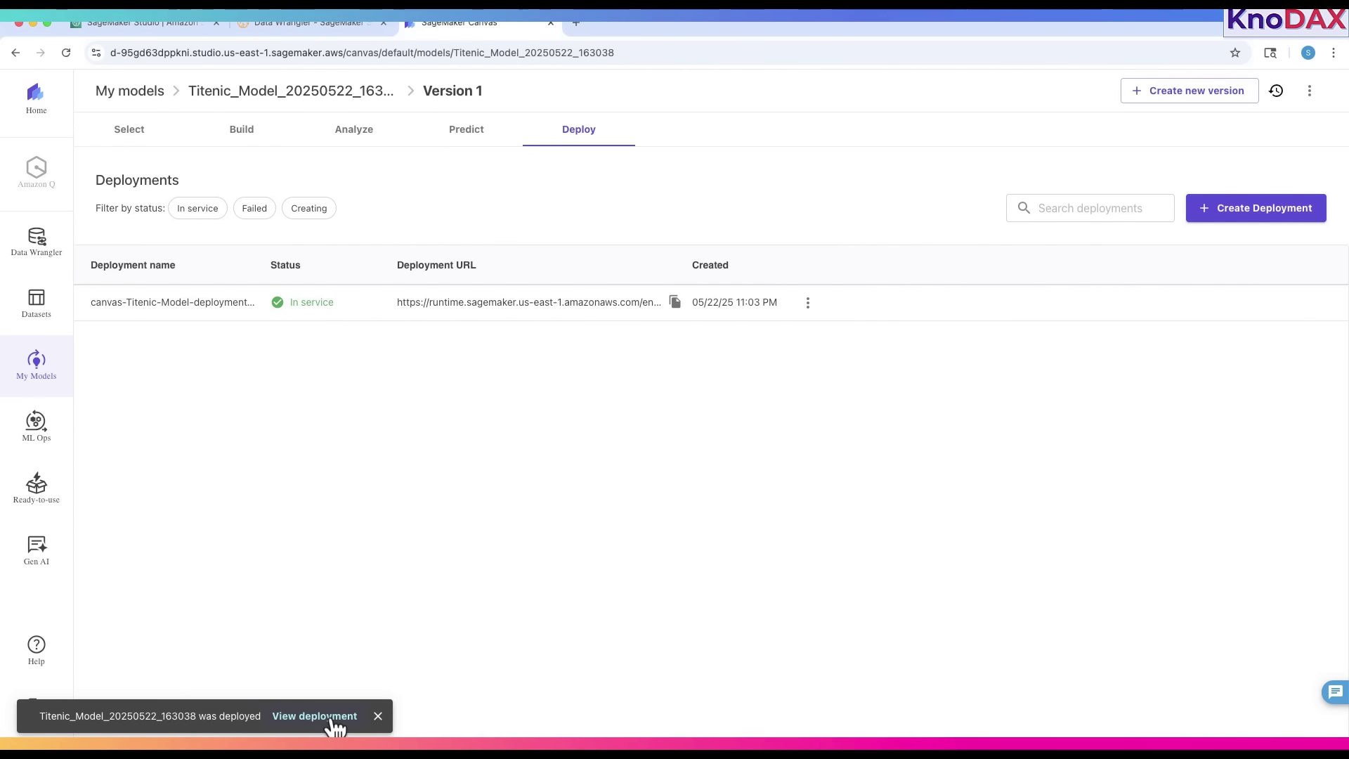
- View the new deployment's details, examining its status, deployment URL and sample invocation code
{"action": "left_click", "coordinate": [332, 717]}
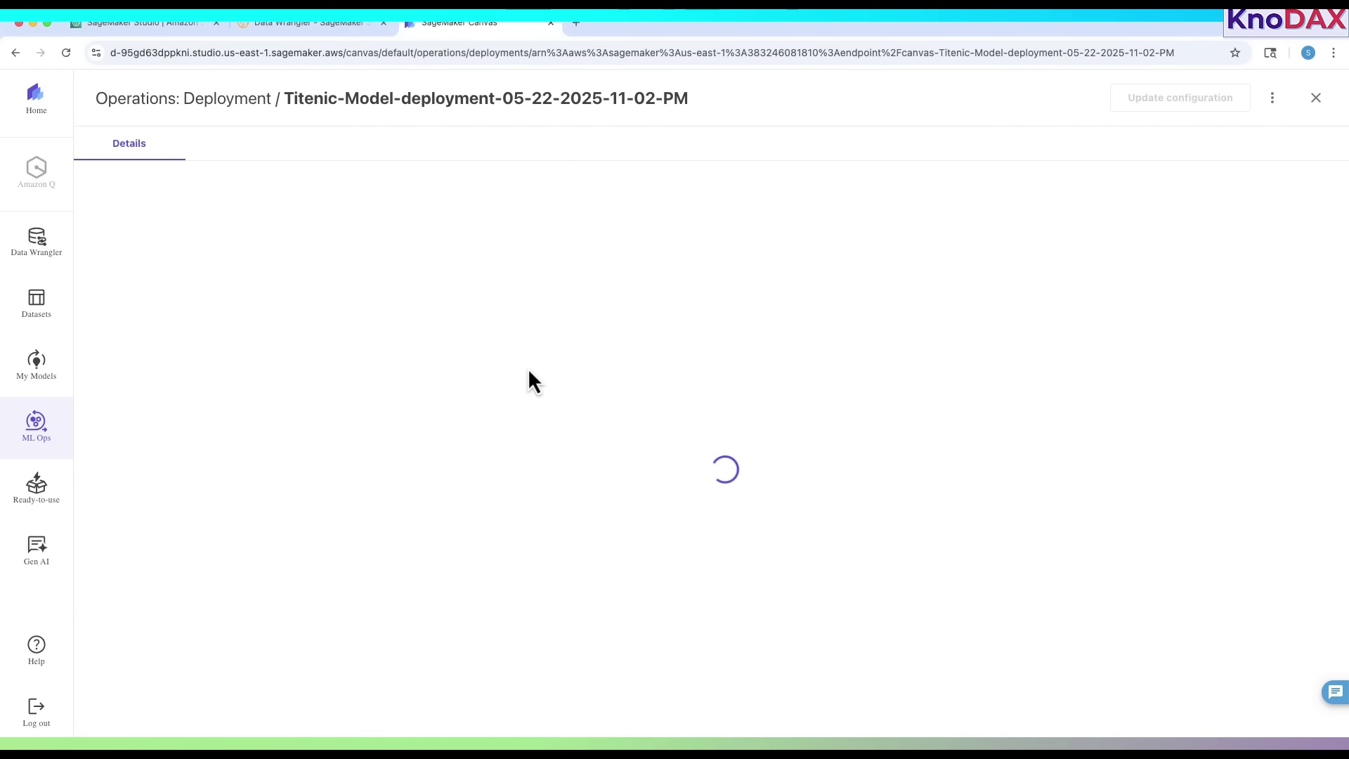
{"action": "left_click_drag", "start_coordinate": [478, 228], "coordinate": [445, 229]}
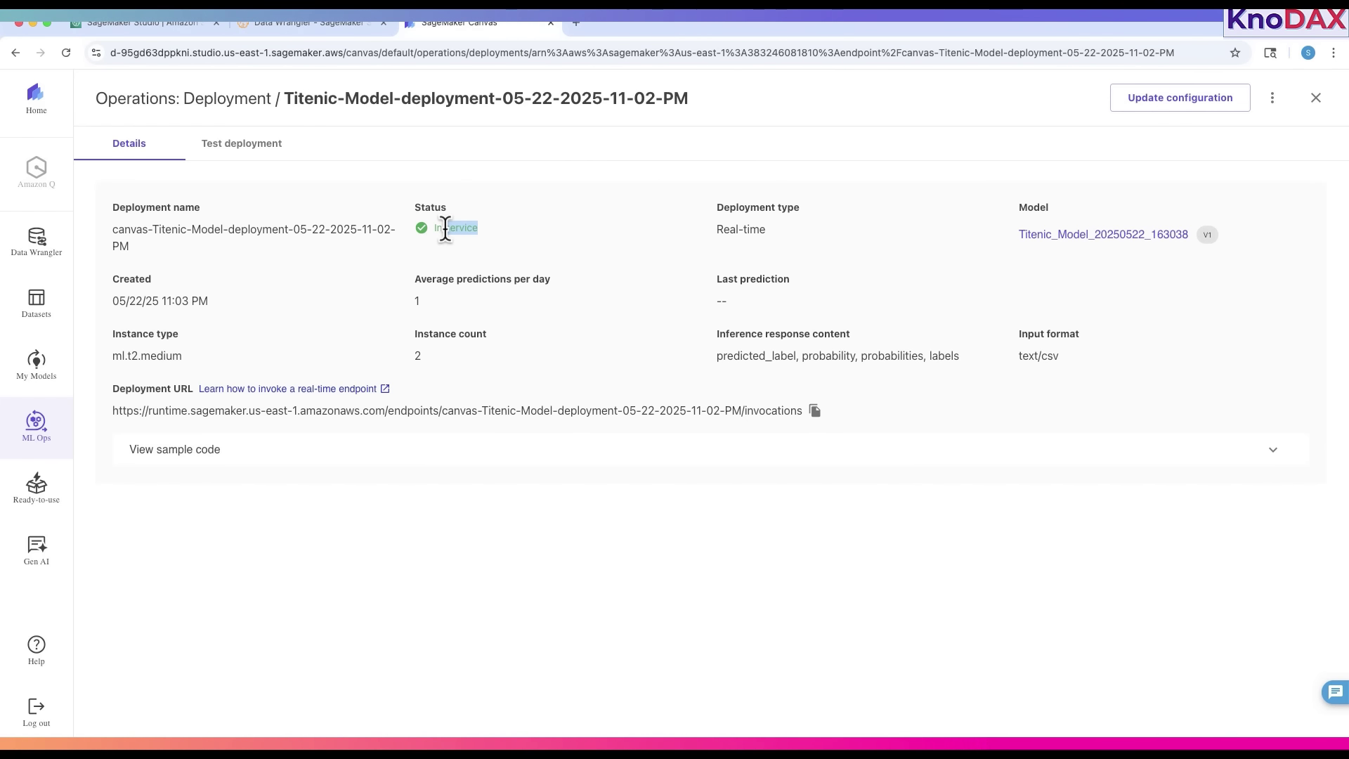
{"action": "left_click_drag", "start_coordinate": [112, 410], "coordinate": [802, 412]}
{"action": "left_click", "coordinate": [532, 493]}
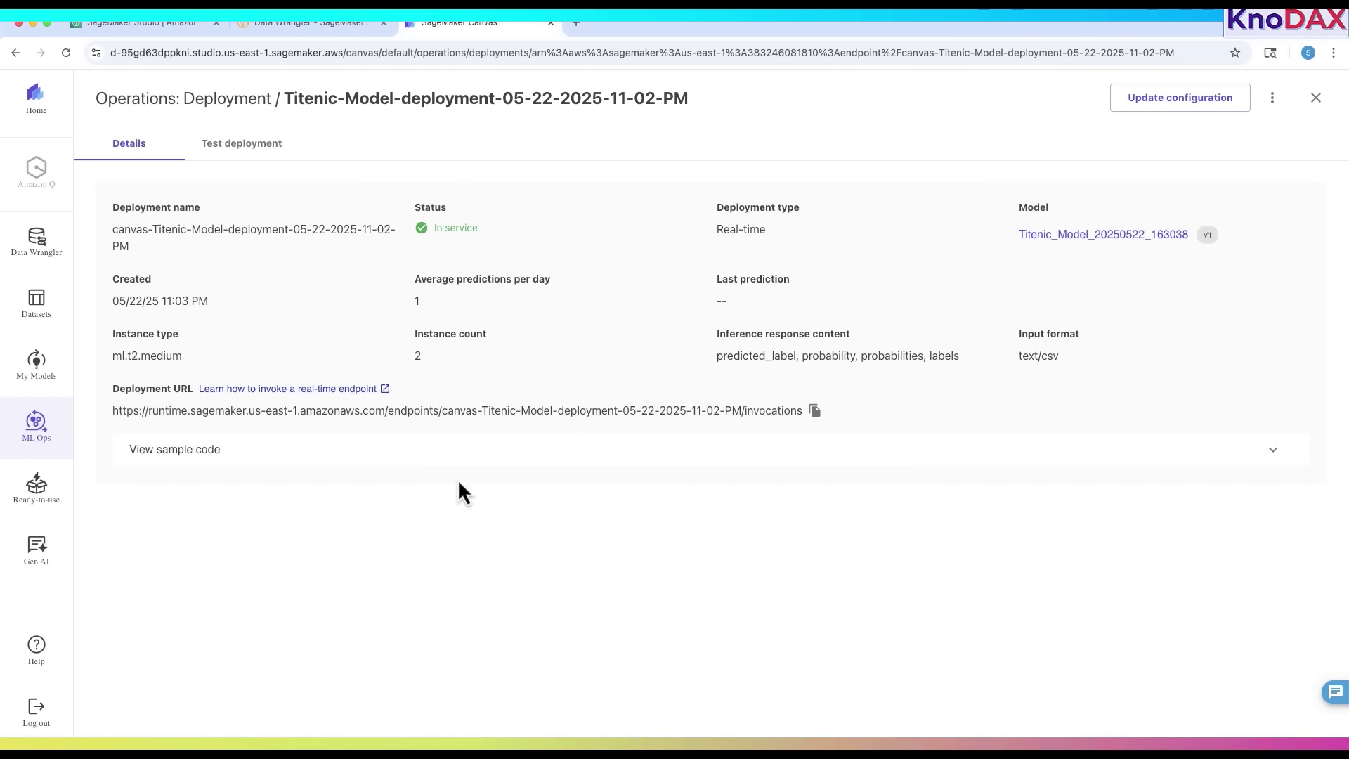
{"action": "left_click", "coordinate": [207, 462]}
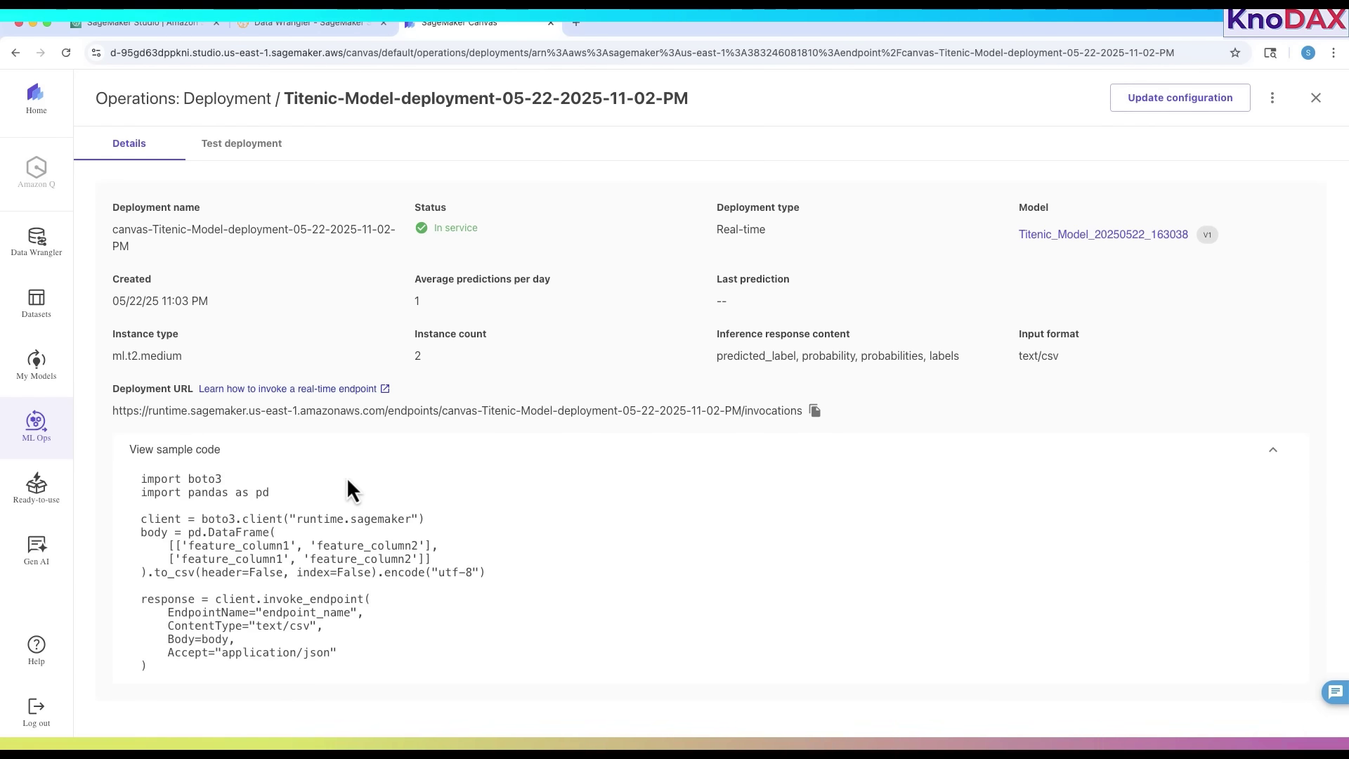
- Test the deployment with Age 4, SibSp 4, Parch 2 and Fare 31, and update the Survived prediction
{"action": "left_click", "coordinate": [242, 156]}
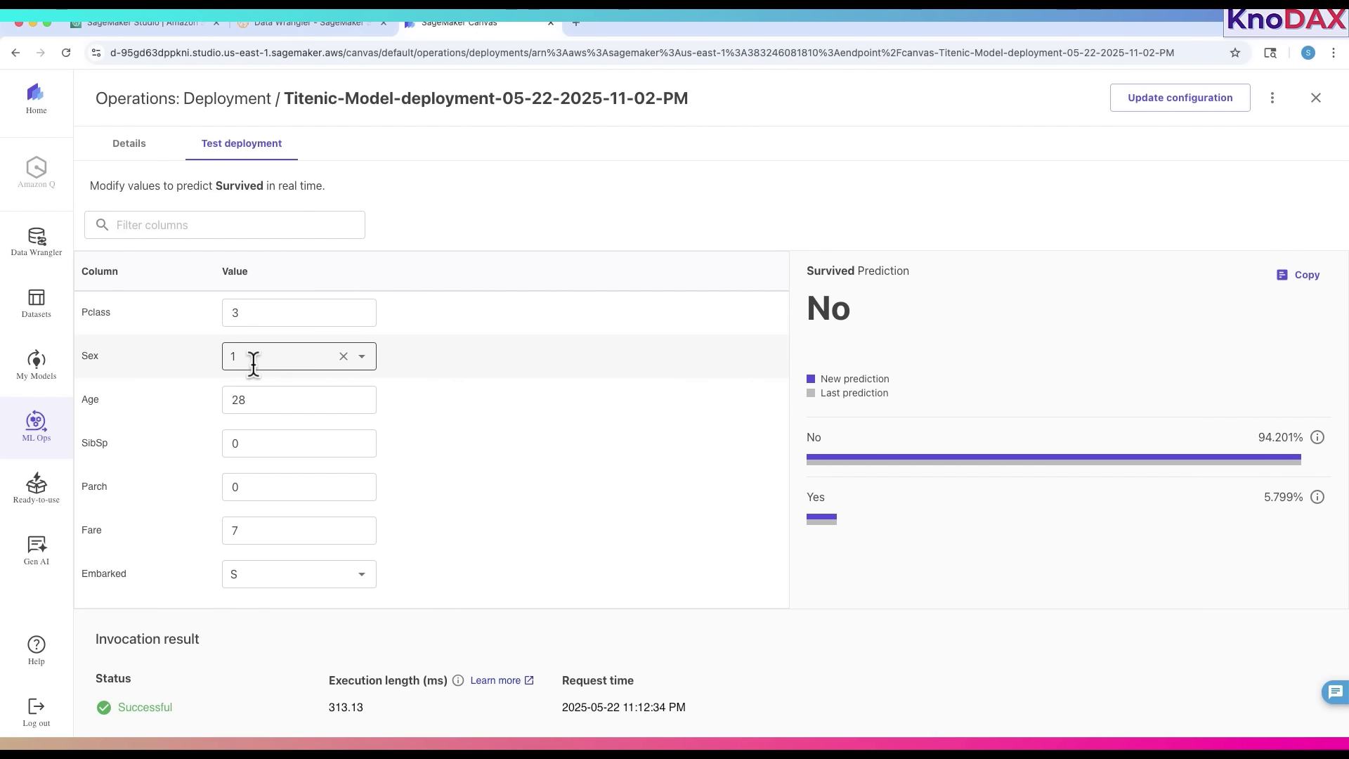
{"action": "left_click_drag", "start_coordinate": [255, 400], "coordinate": [222, 399]}
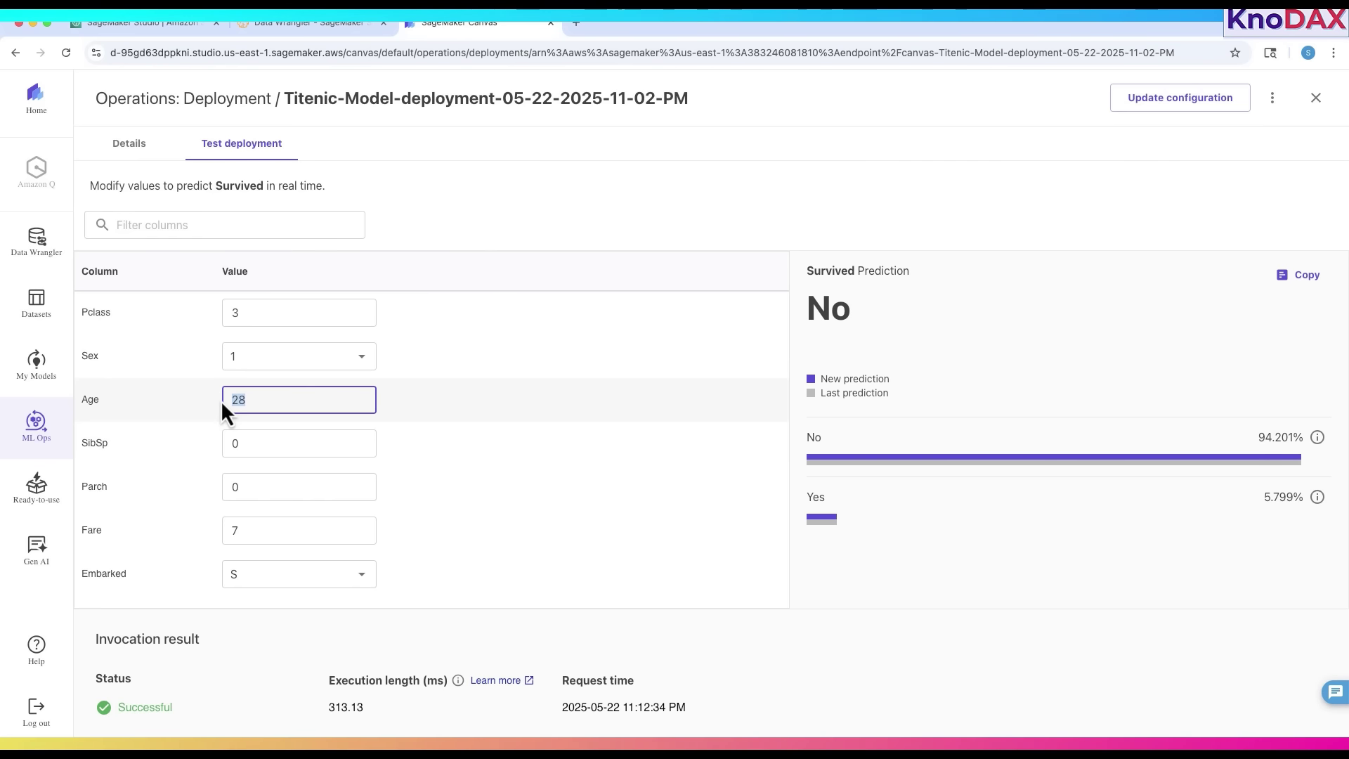
{"action": "type", "text": "4"}
{"action": "double_click", "coordinate": [254, 444]}
{"action": "type", "text": "4"}
{"action": "double_click", "coordinate": [246, 487]}
{"action": "type", "text": "2"}
{"action": "double_click", "coordinate": [241, 532]}
{"action": "type", "text": "31"}
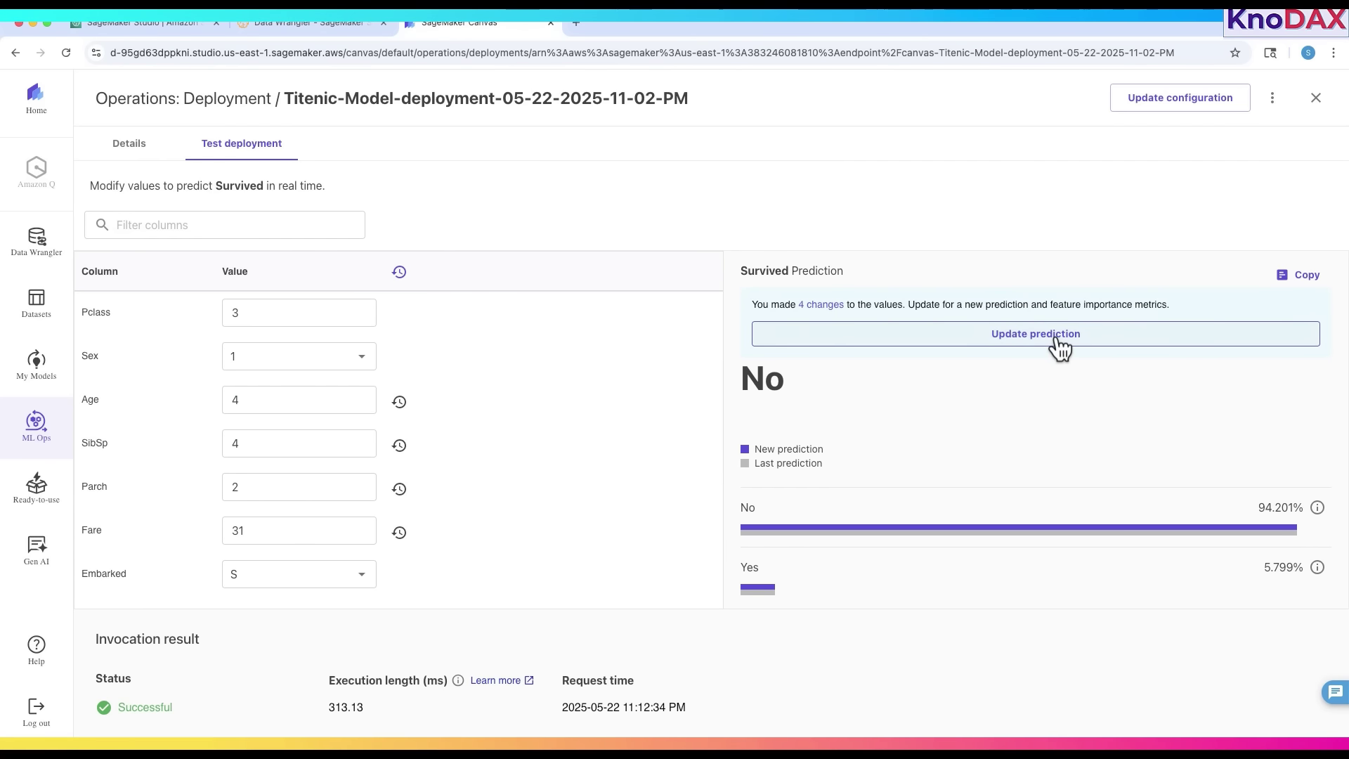
{"action": "left_click", "coordinate": [1056, 337]}
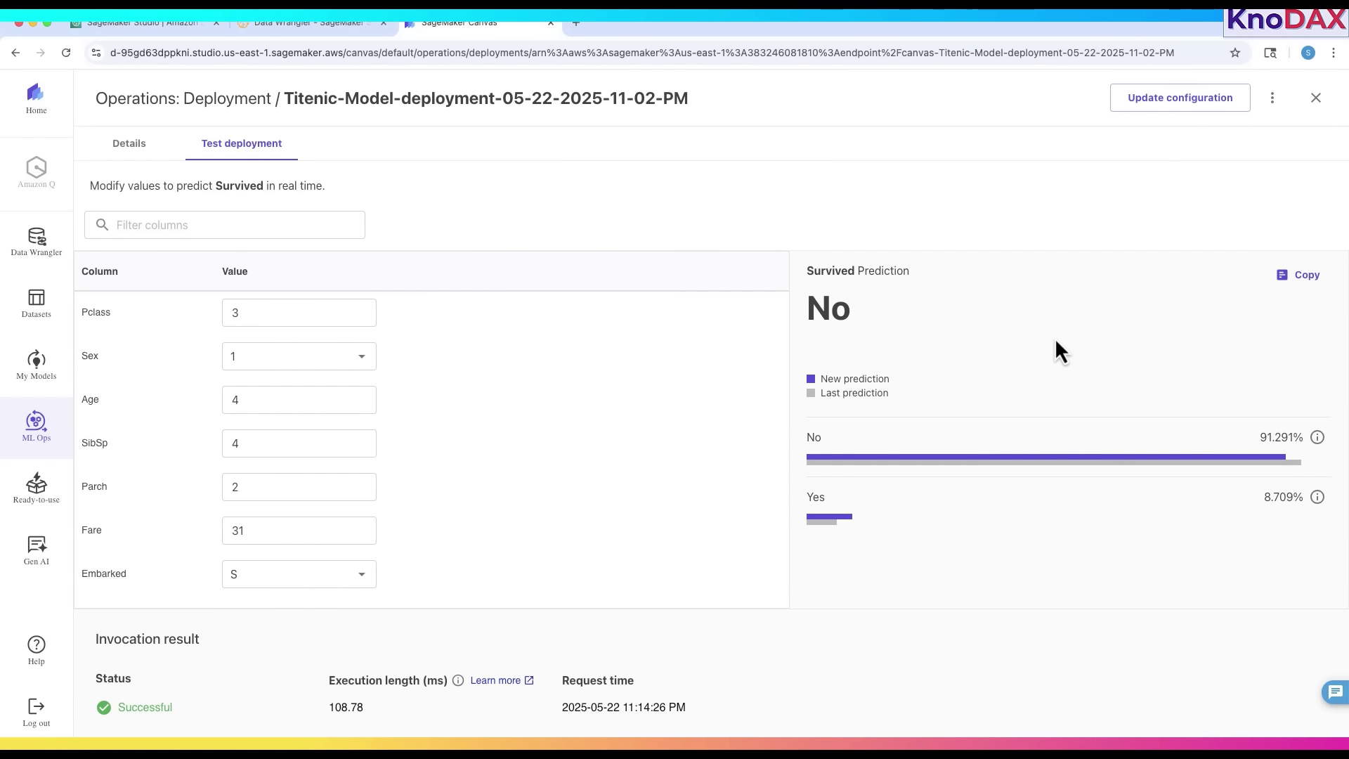
{"action": "left_click_drag", "start_coordinate": [1261, 437], "coordinate": [1299, 437]}
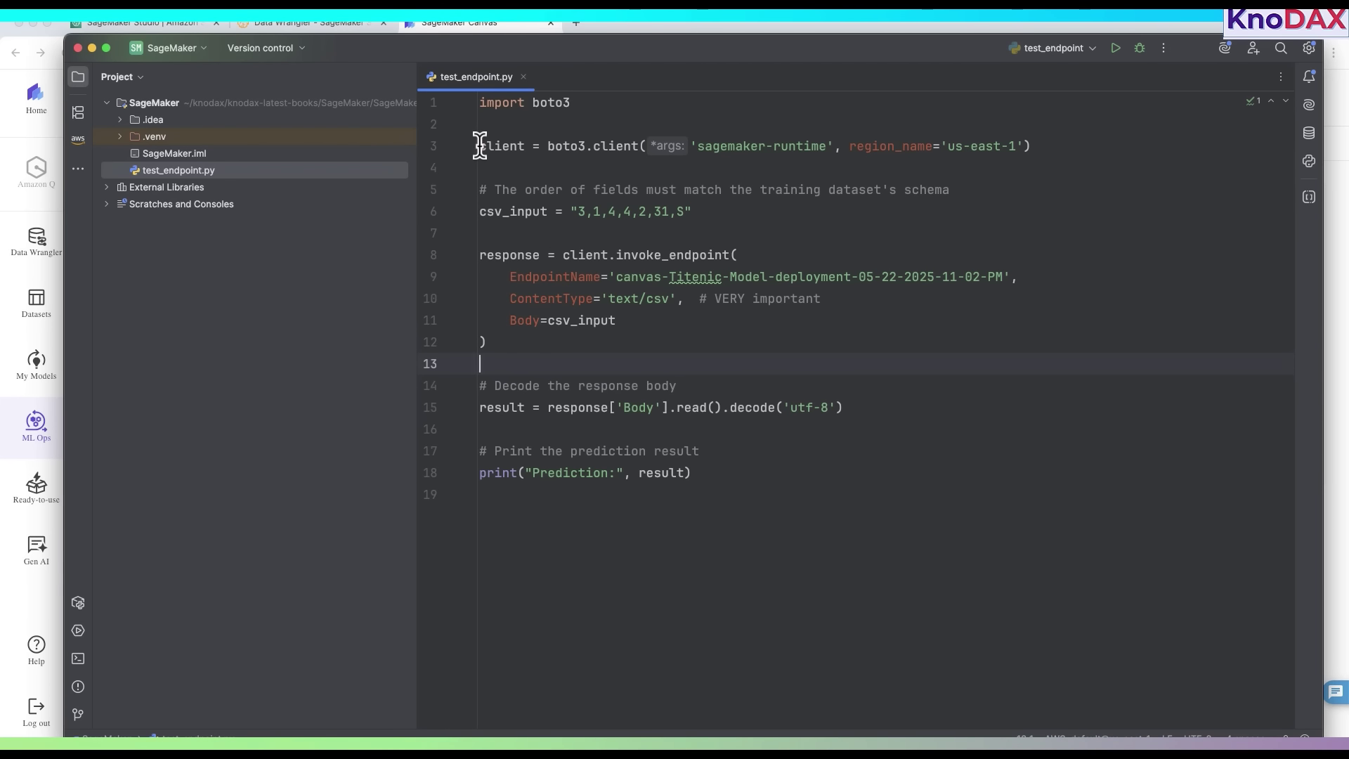
- Review test_endpoint.py in PyCharm, examining the boto3 client, CSV input row, endpoint name, content type, body, response decoding and print statement
{"action": "left_click_drag", "start_coordinate": [479, 146], "coordinate": [1033, 148]}
{"action": "left_click", "coordinate": [807, 194]}
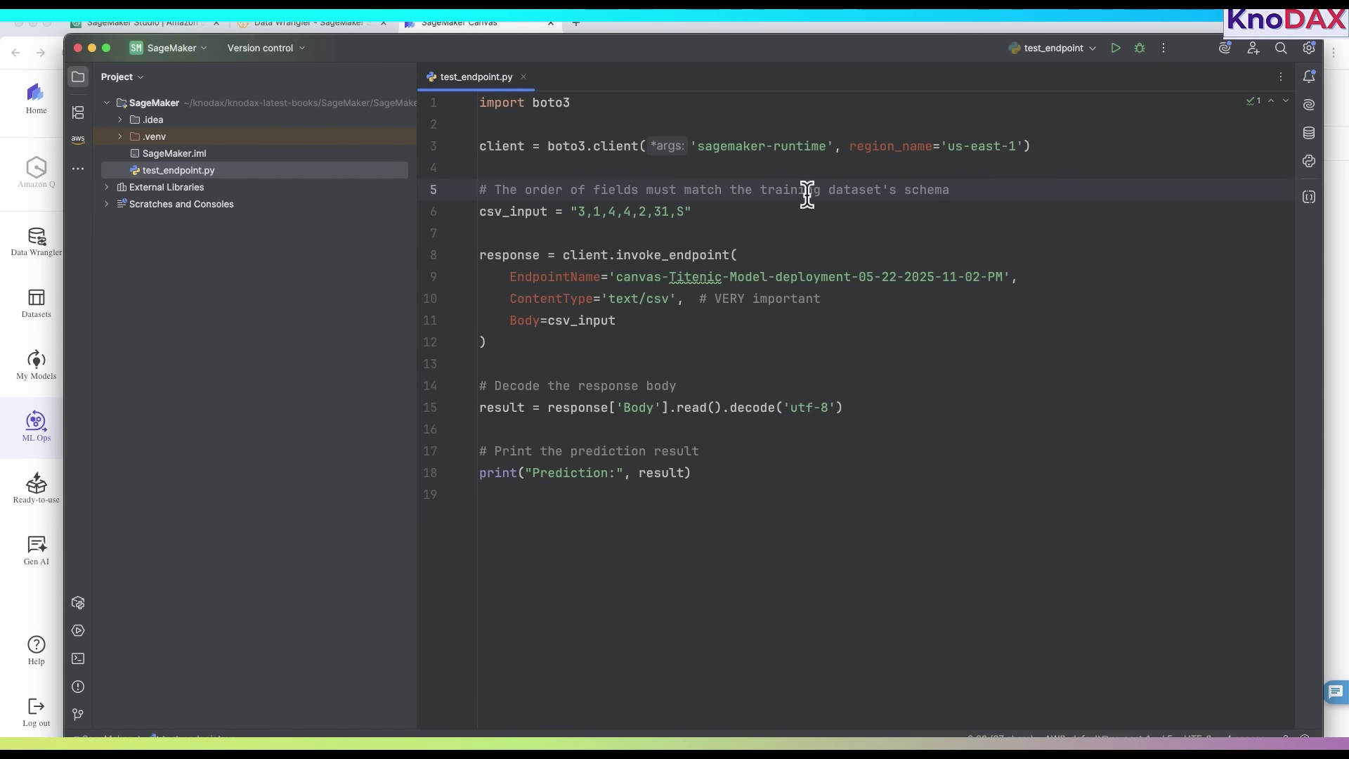
{"action": "left_click_drag", "start_coordinate": [478, 211], "coordinate": [729, 212]}
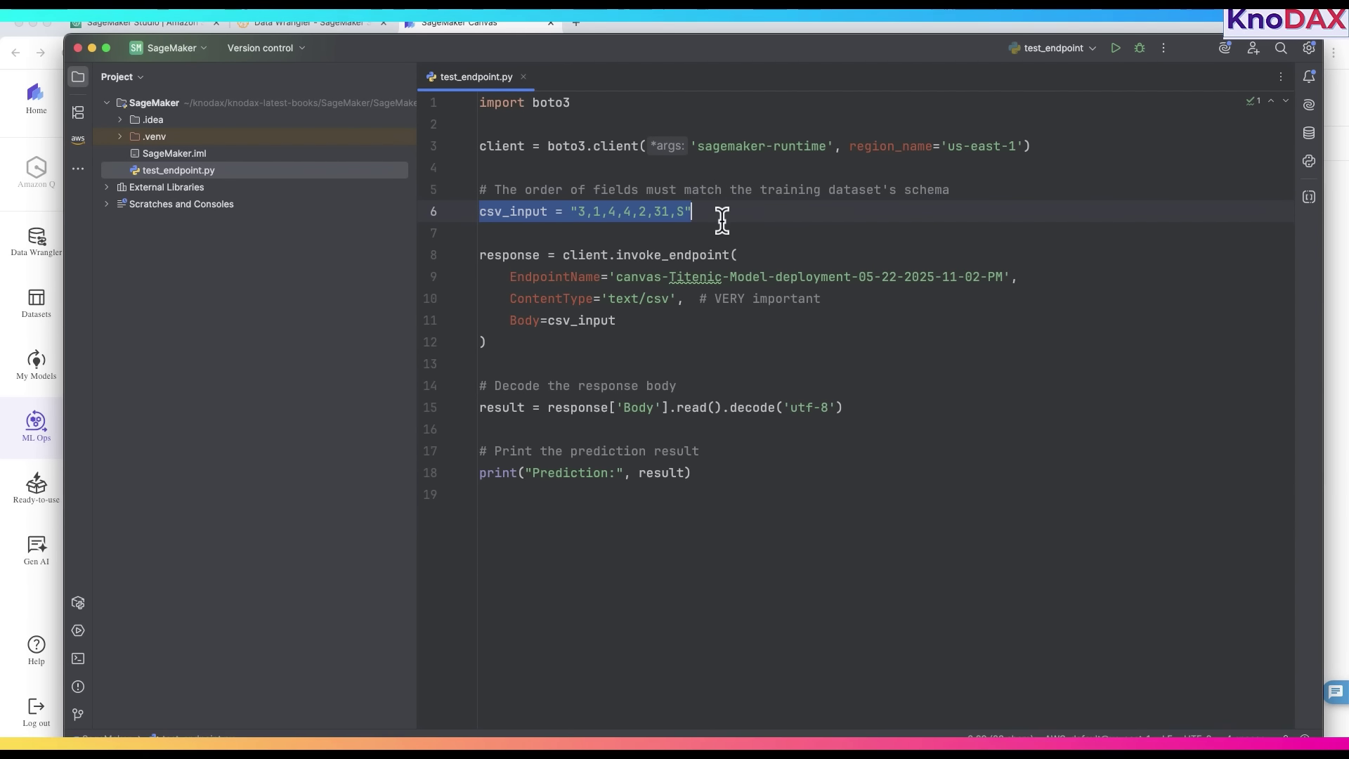
{"action": "left_click", "coordinate": [723, 220]}
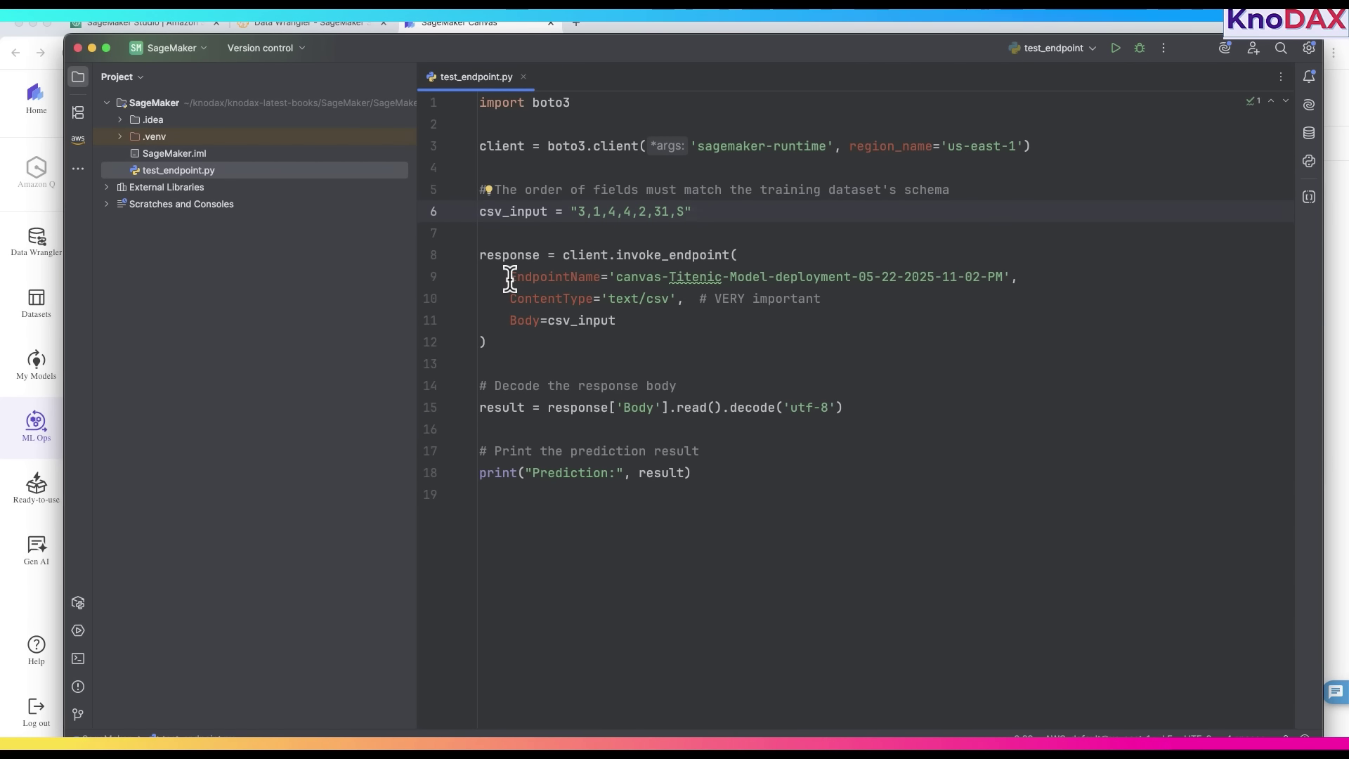
{"action": "left_click_drag", "start_coordinate": [510, 278], "coordinate": [1000, 272]}
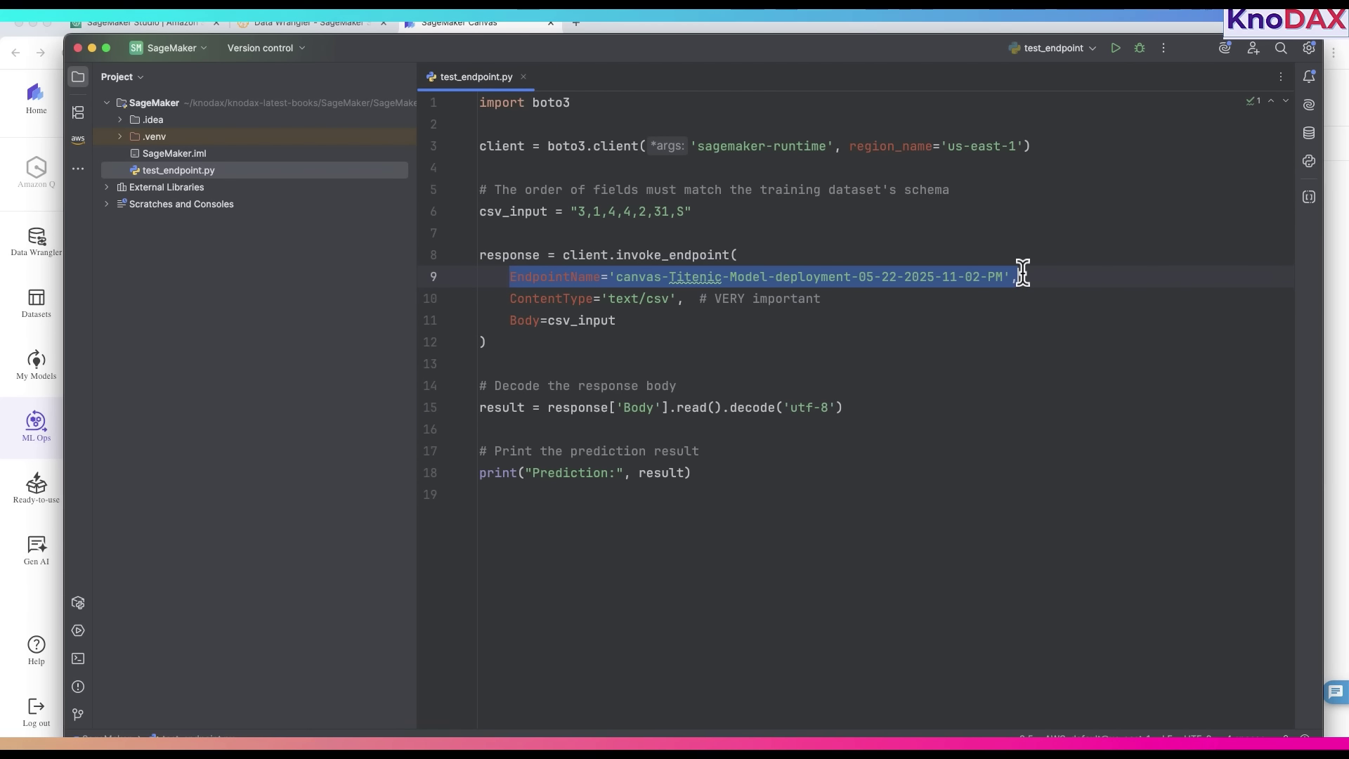
{"action": "left_click", "coordinate": [928, 296]}
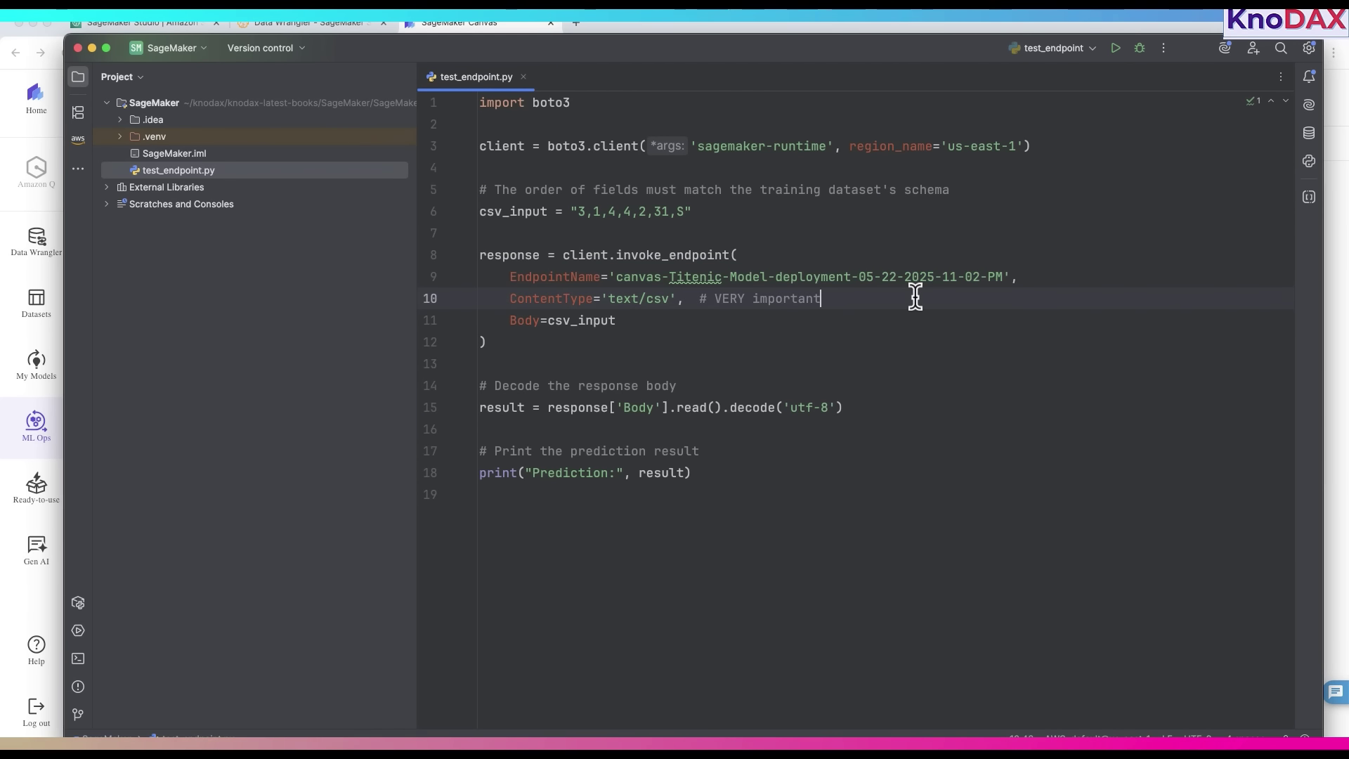
{"action": "double_click", "coordinate": [647, 298]}
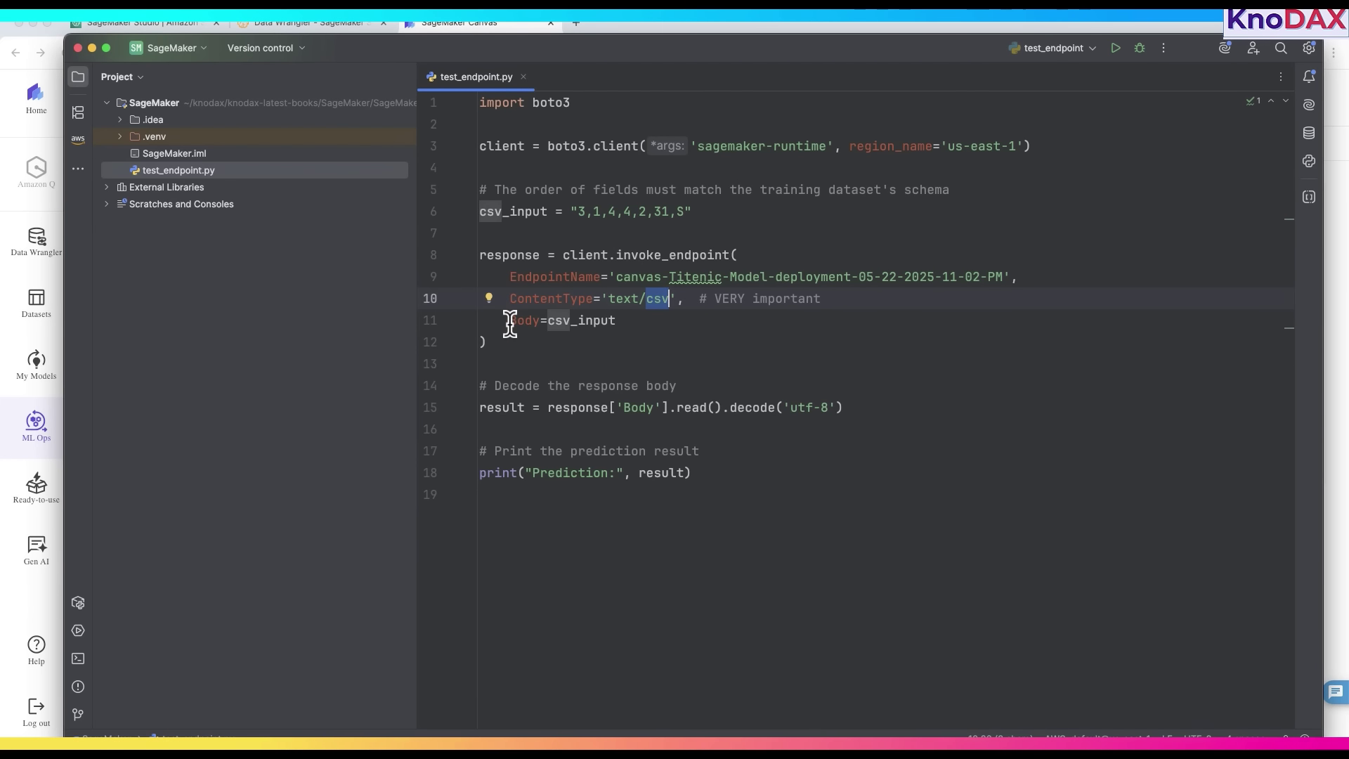
{"action": "left_click_drag", "start_coordinate": [507, 321], "coordinate": [635, 323]}
{"action": "left_click", "coordinate": [598, 364]}
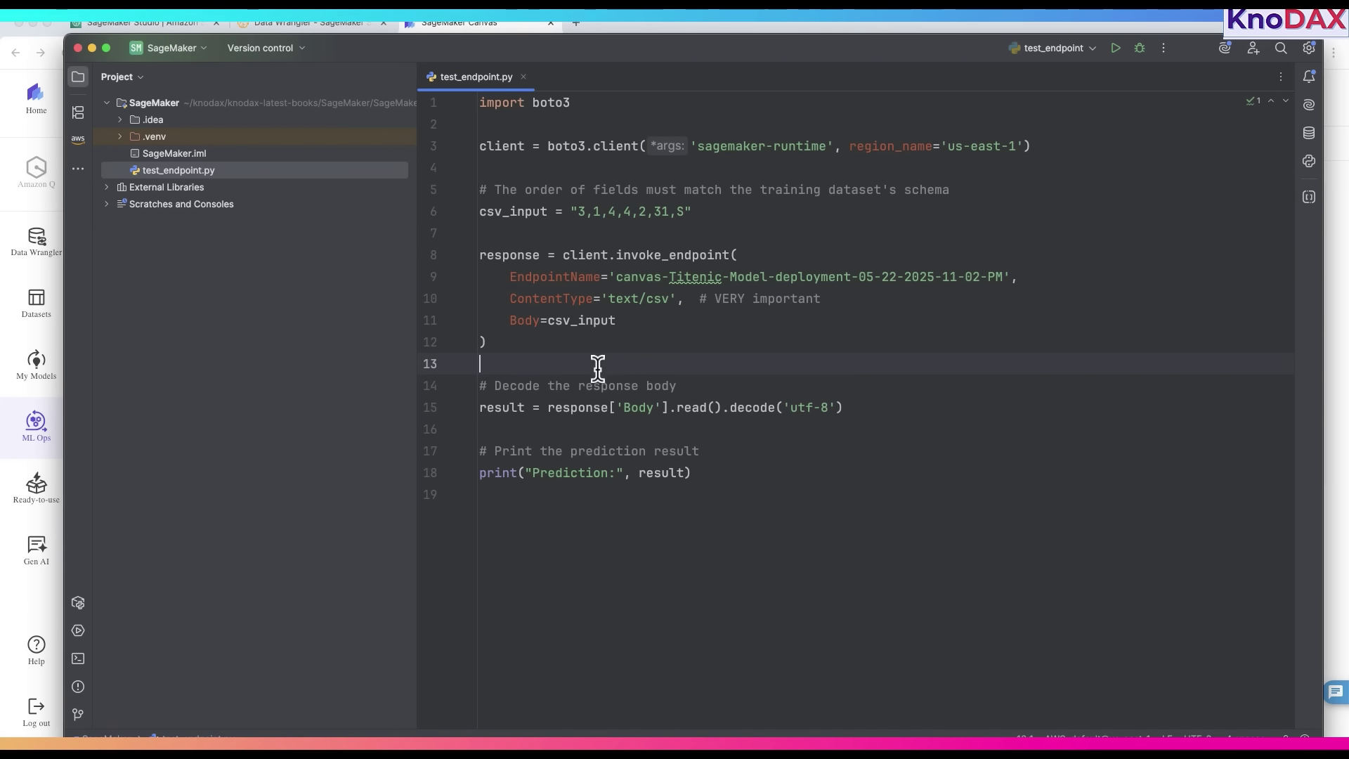
{"action": "left_click_drag", "start_coordinate": [482, 409], "coordinate": [883, 407]}
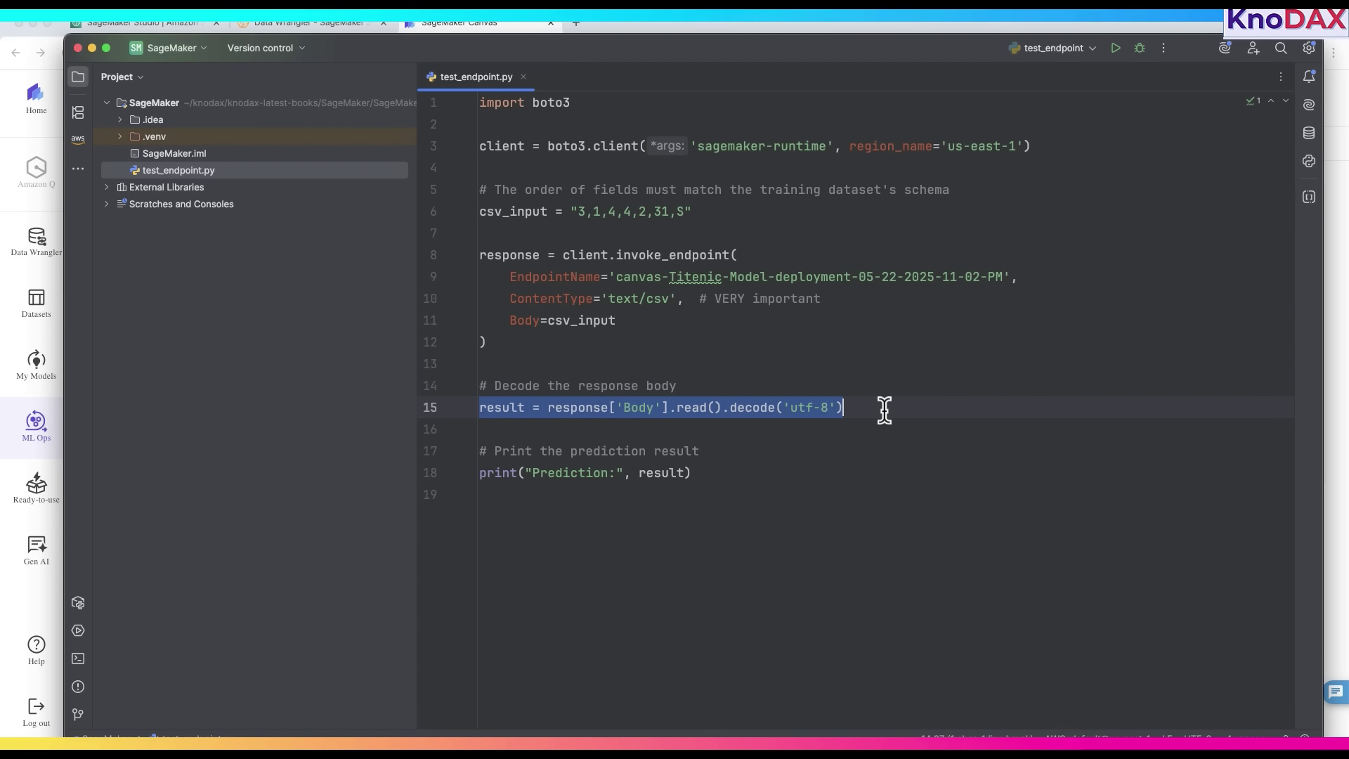
{"action": "left_click", "coordinate": [847, 428]}
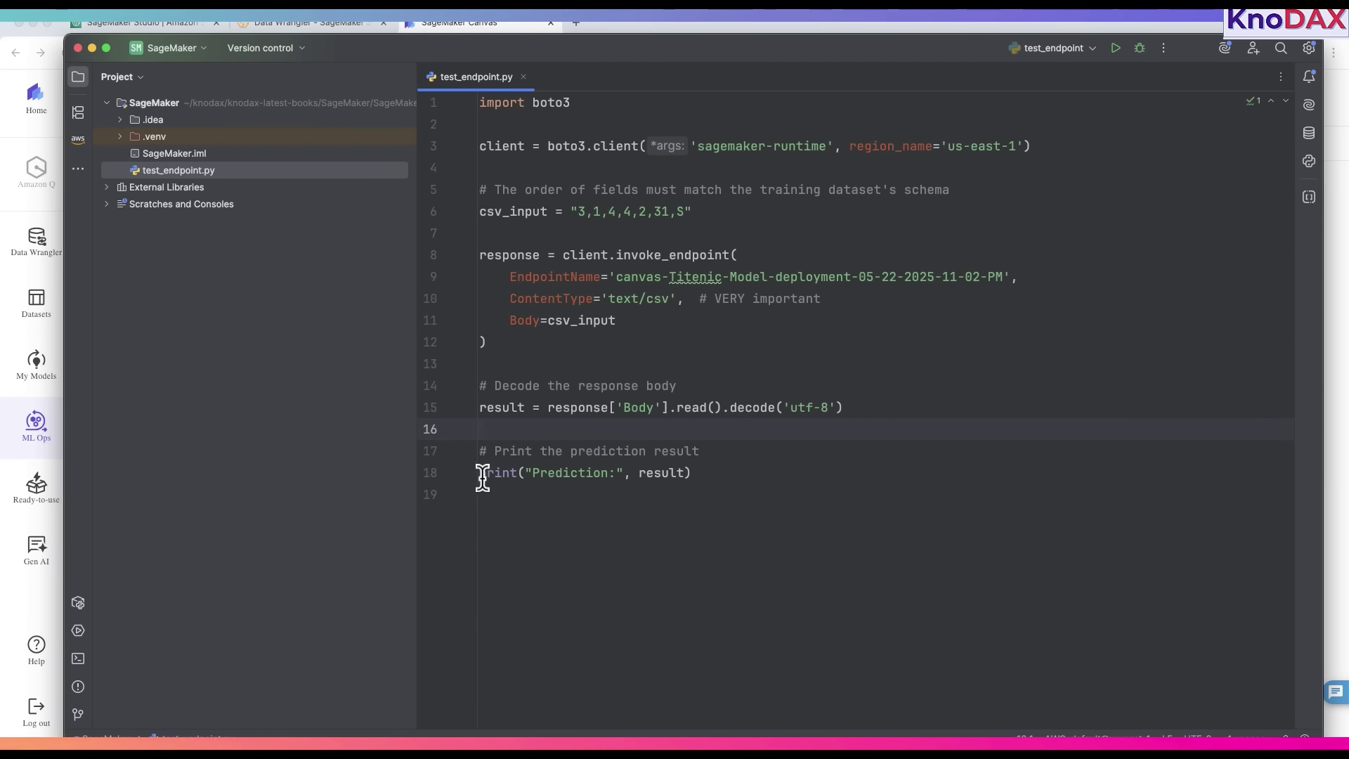
{"action": "left_click_drag", "start_coordinate": [477, 473], "coordinate": [745, 475]}
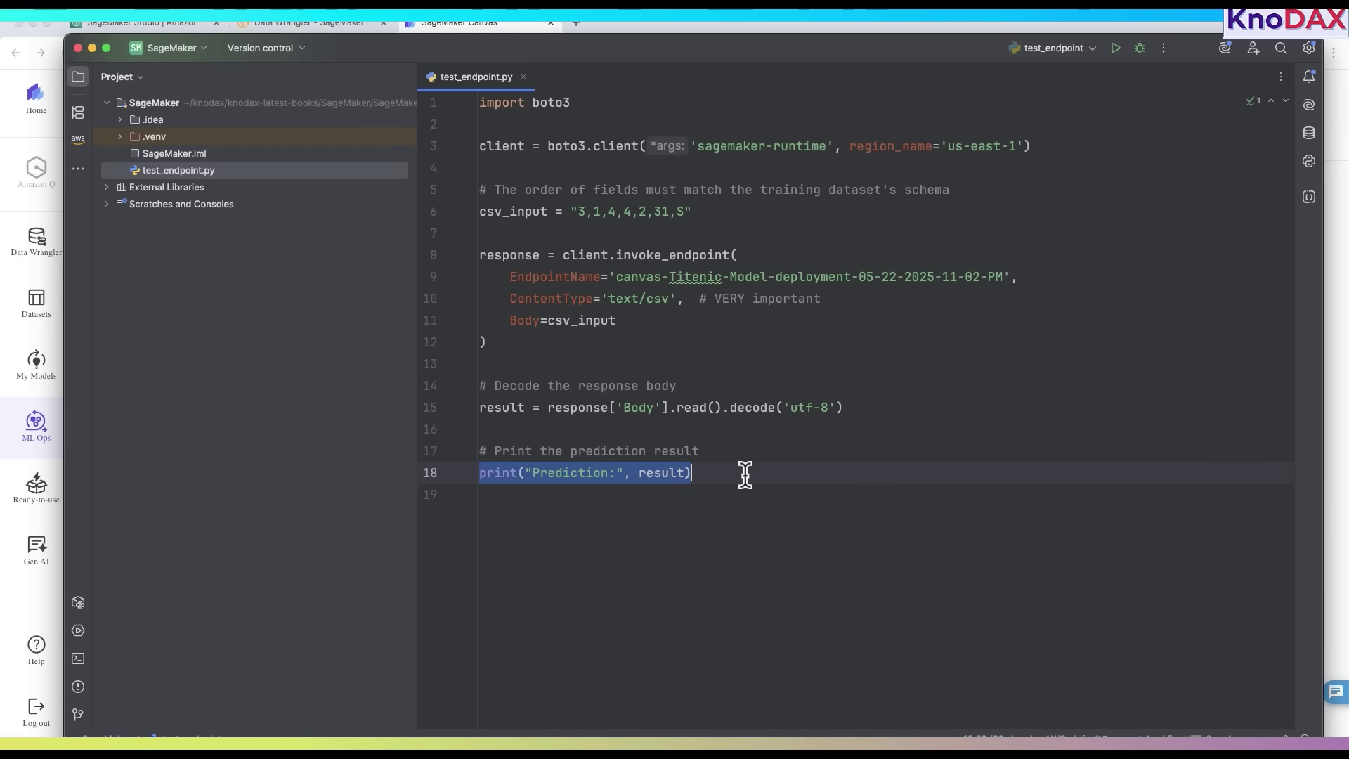
{"action": "left_click", "coordinate": [811, 473]}
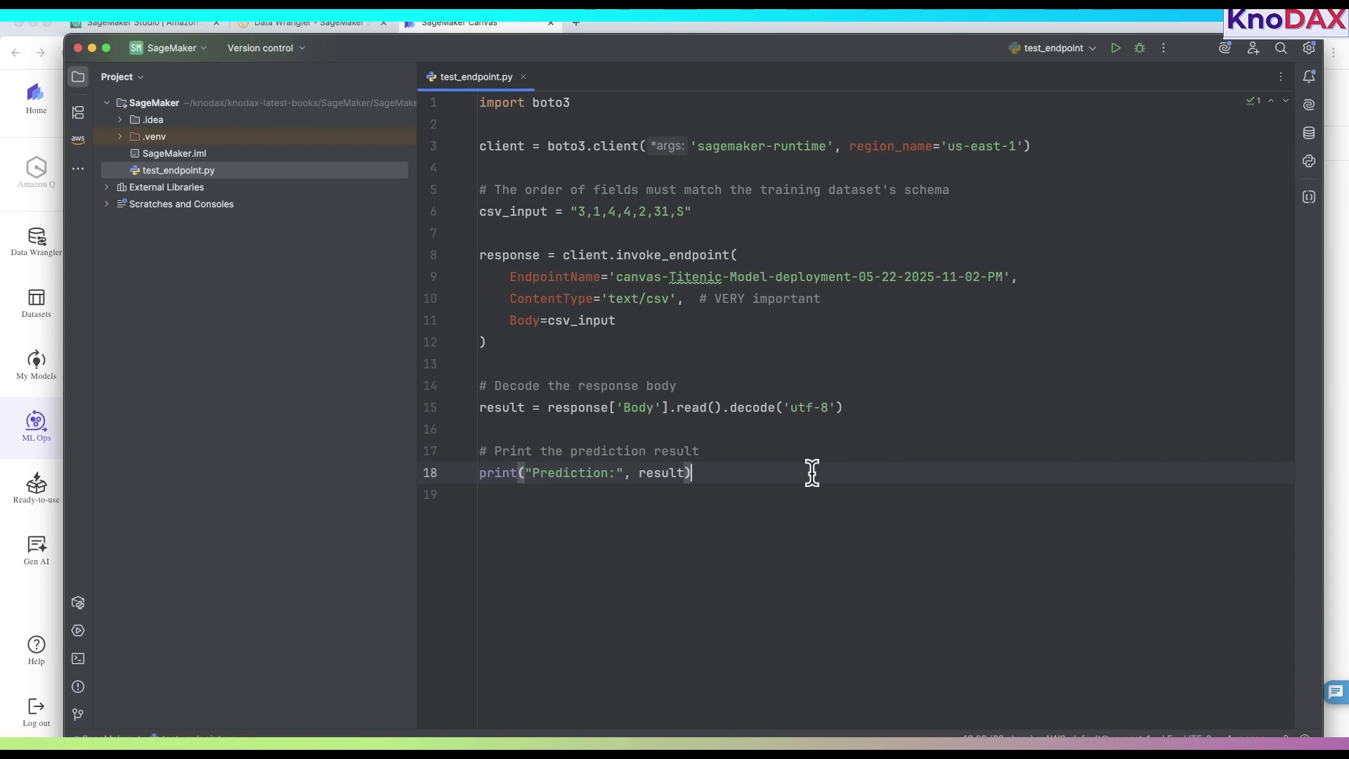
- Run the test_endpoint script and examine the prediction line in its output
{"action": "right_click", "coordinate": [927, 354]}
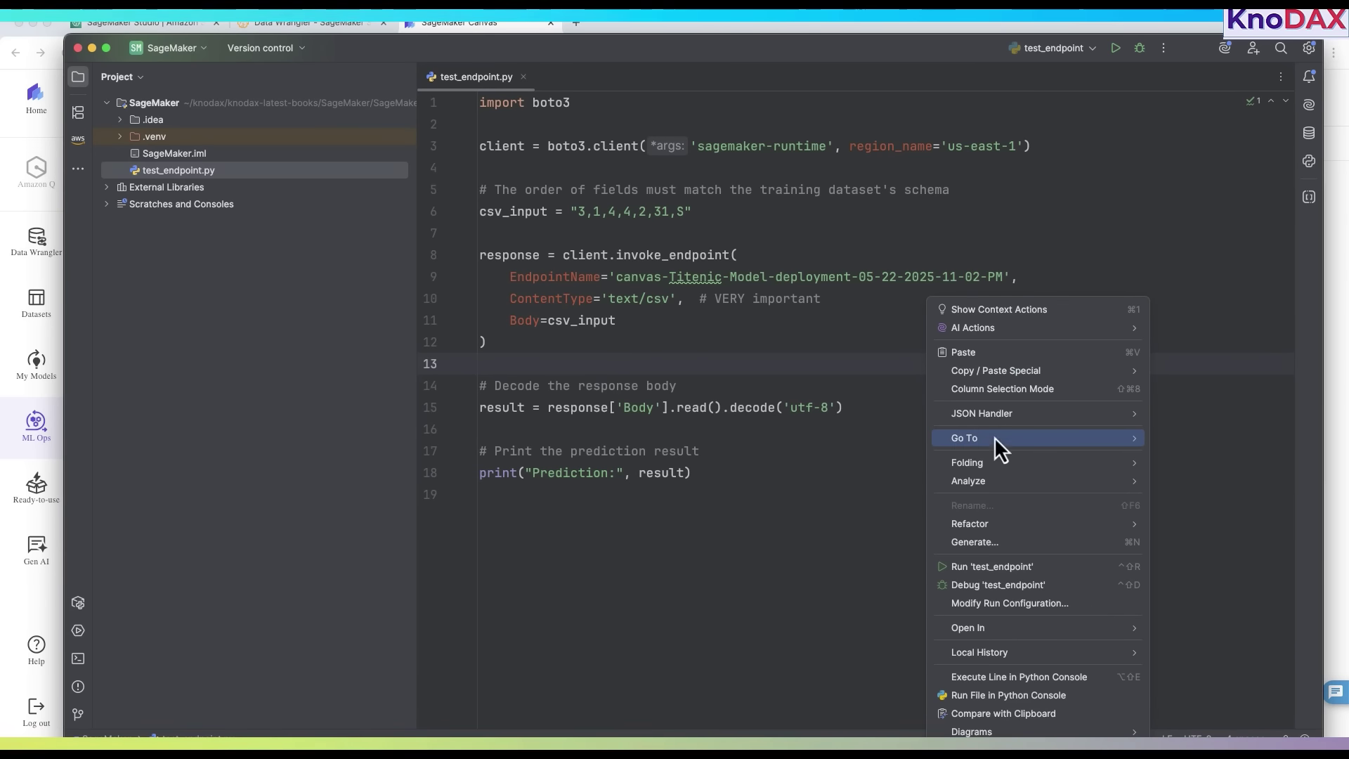
{"action": "left_click", "coordinate": [997, 568]}
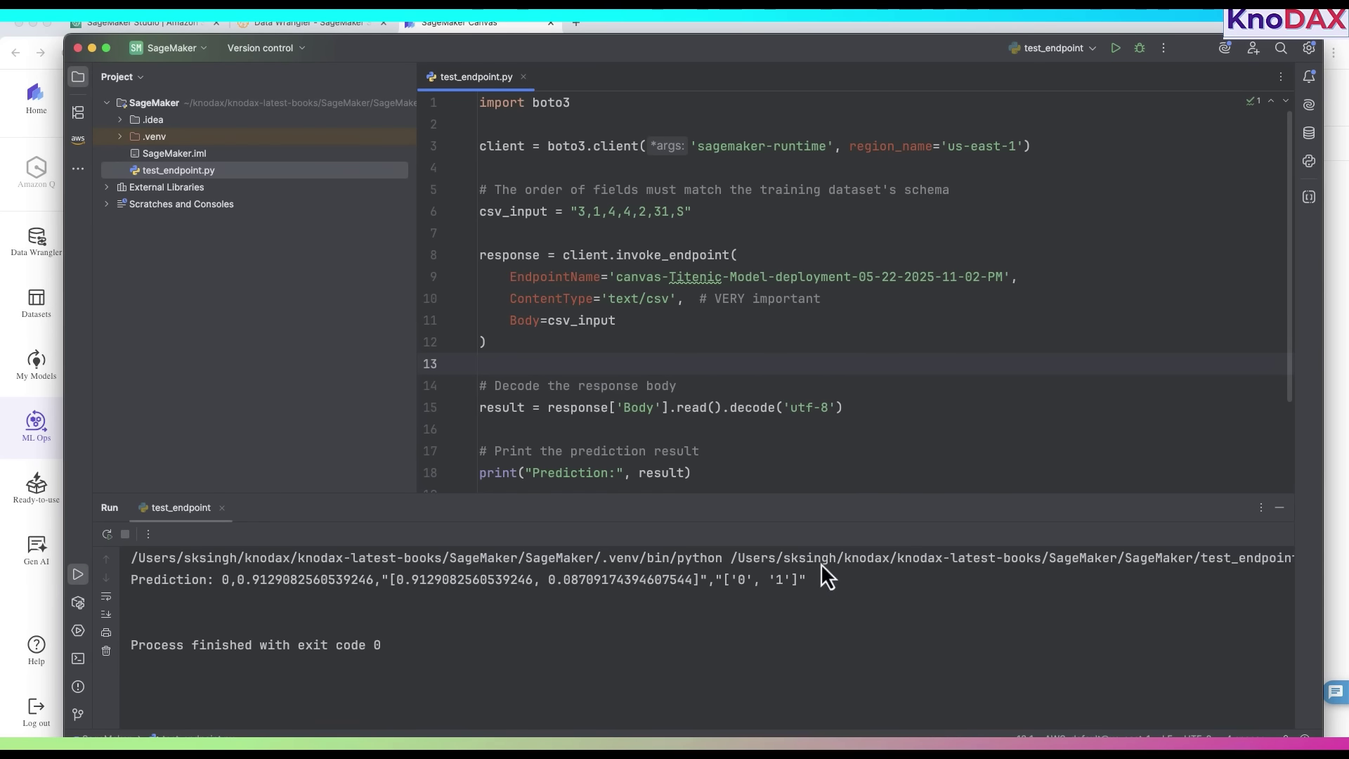
{"action": "left_click_drag", "start_coordinate": [131, 580], "coordinate": [799, 584]}
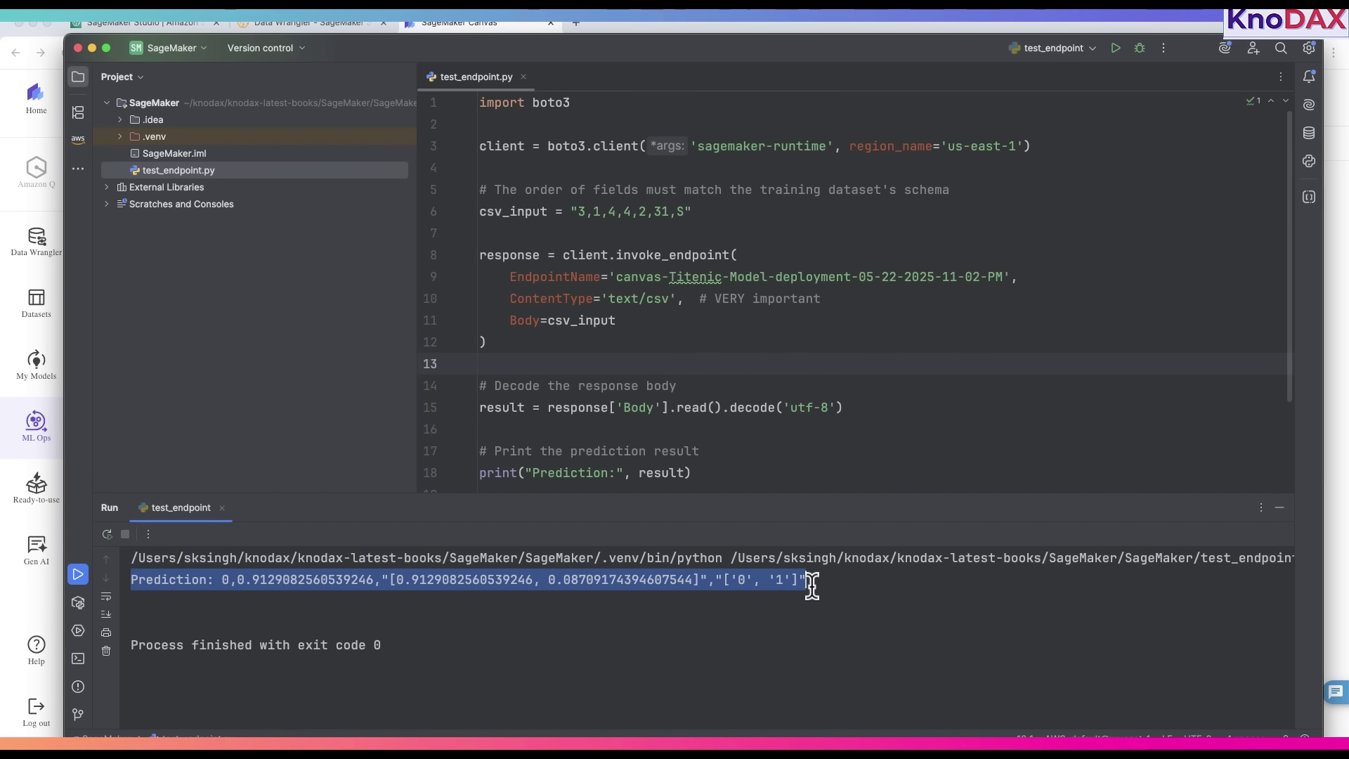
- Switch to the terminal, open input.csv in vi to check its record, and save and close the file
{"action": "key", "text": "super+Tab"}
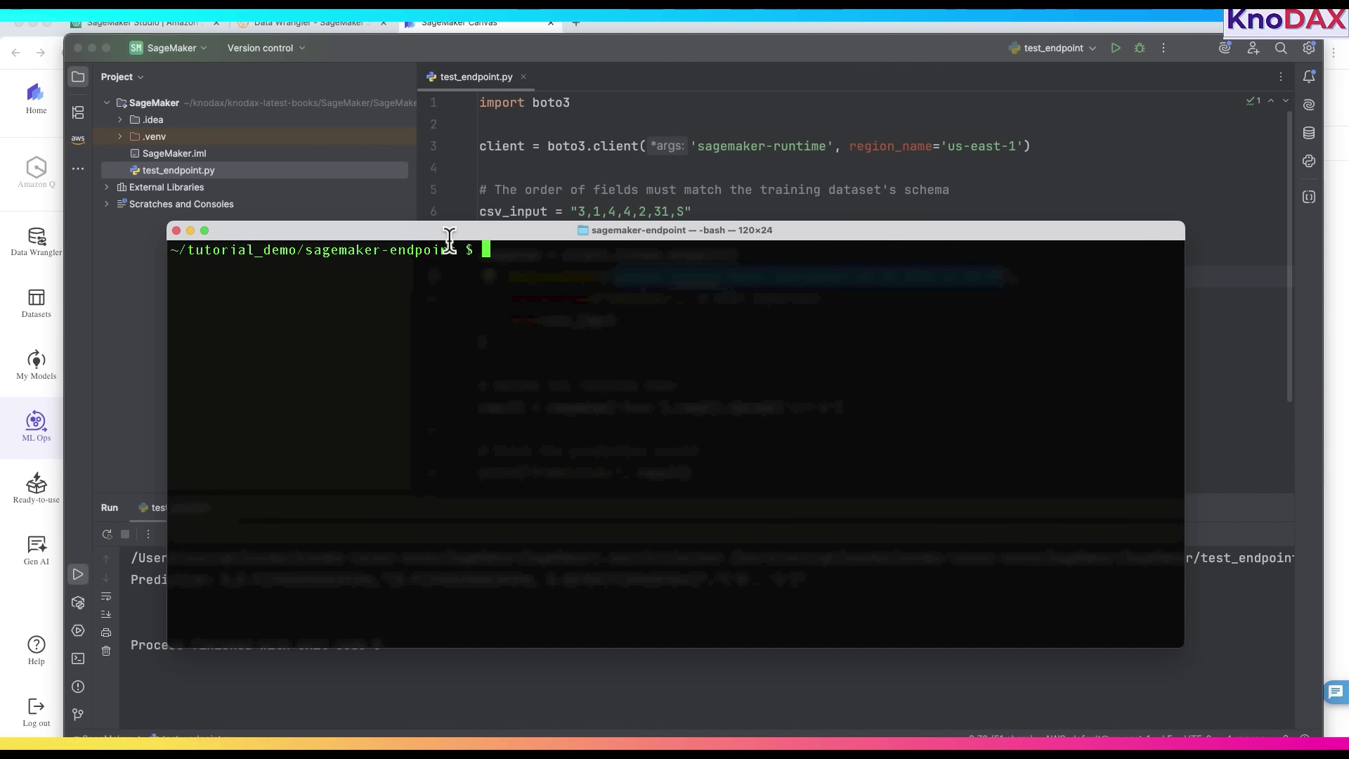
{"action": "key", "text": "Return"}
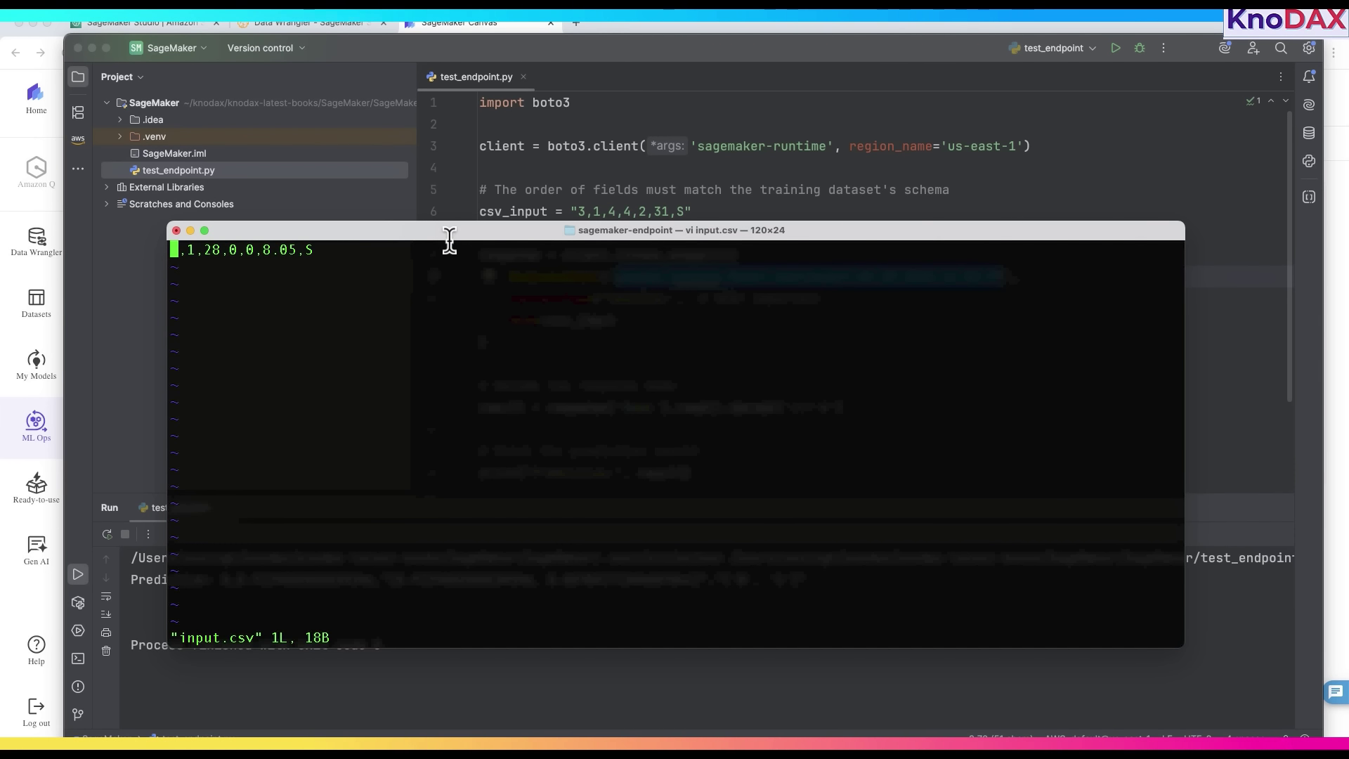
{"action": "key", "text": "Right"}
{"action": "key", "text": "Right"}
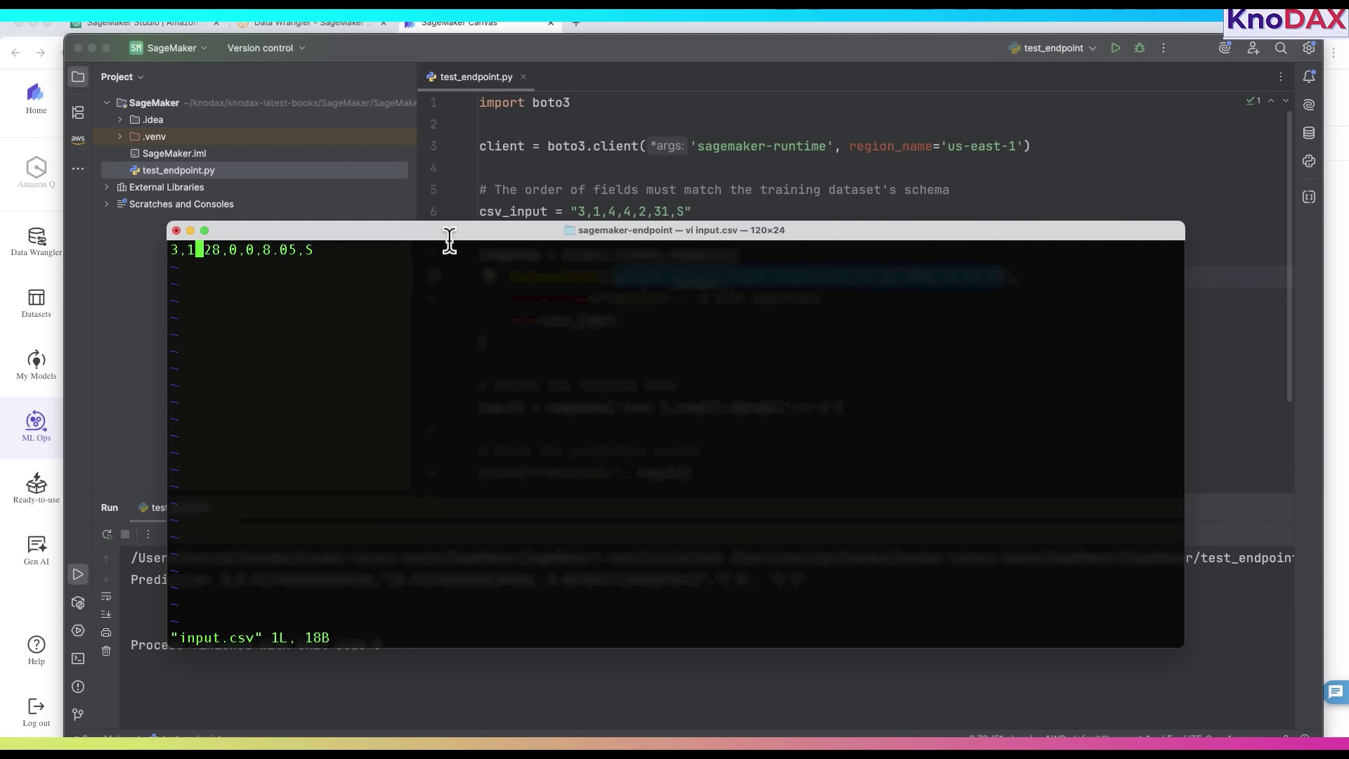
{"action": "type", "text": ":wq"}
{"action": "key", "text": "Return"}
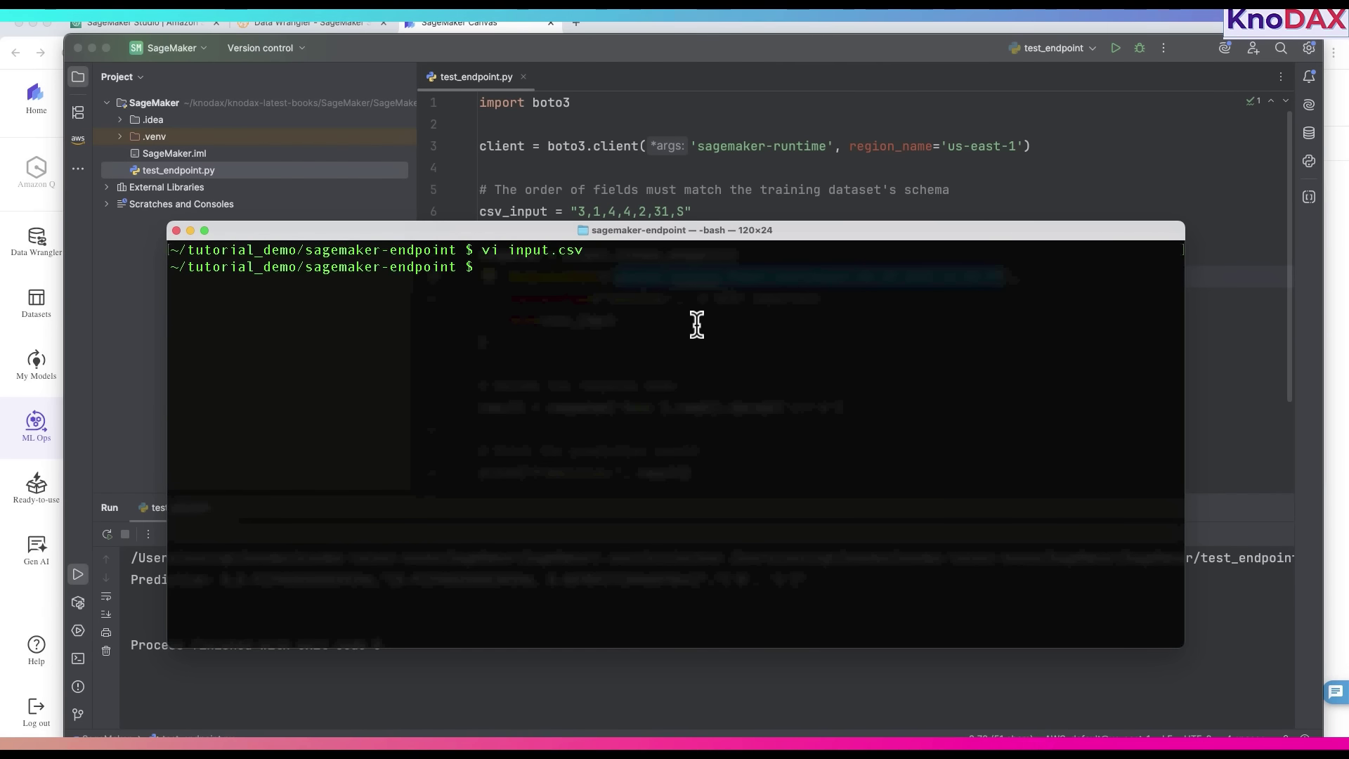
{"action": "key", "text": "super+v"}
{"action": "key", "text": "Return"}
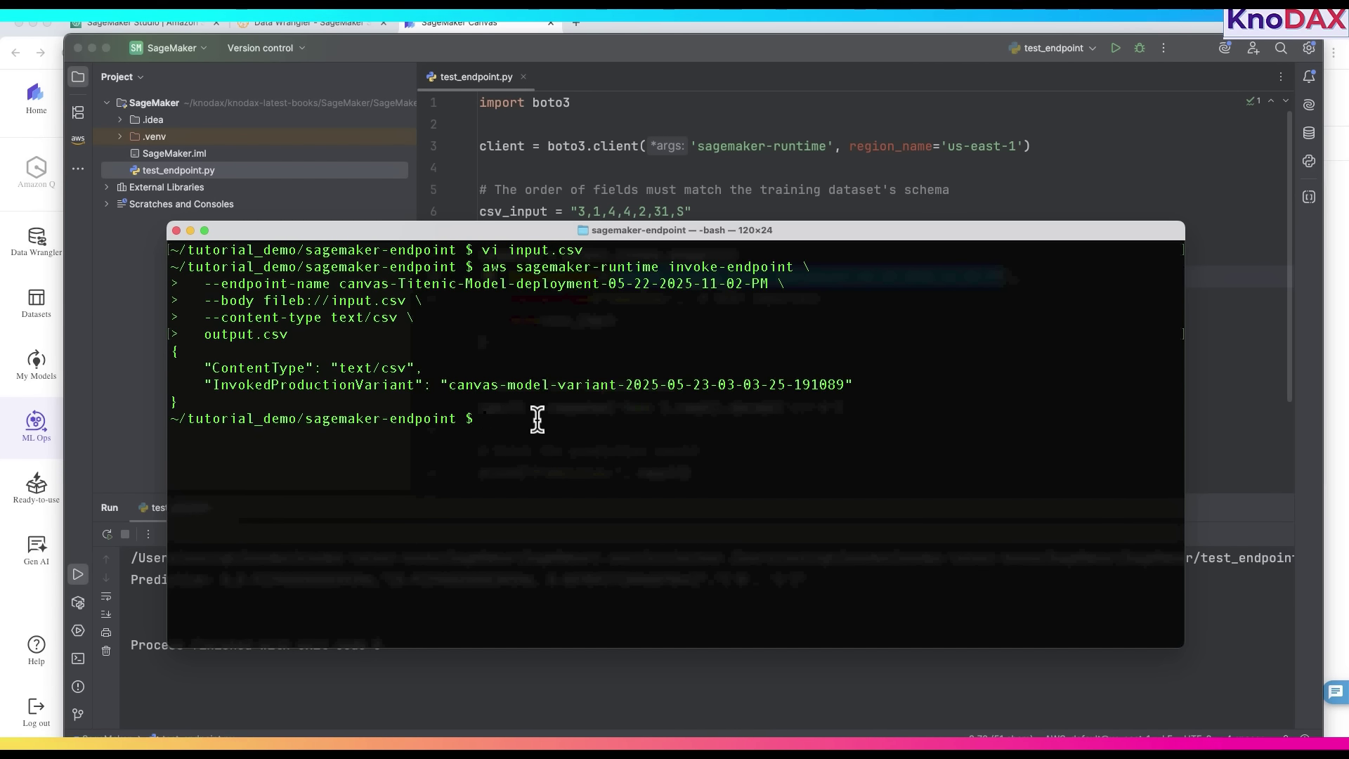
{"action": "type", "text": "s"}
{"action": "key", "text": "Return"}
{"action": "type", "text": "c"}
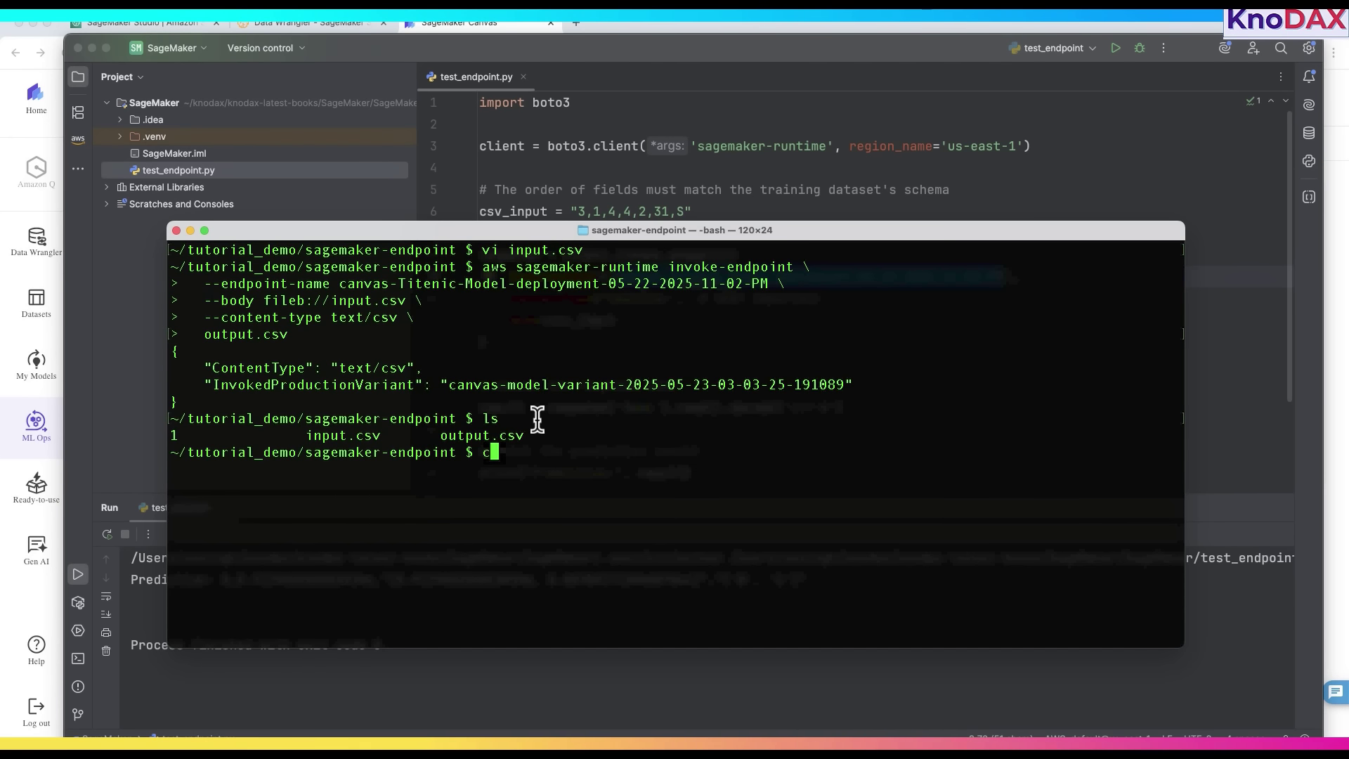
{"action": "type", "text": "at output.csv"}
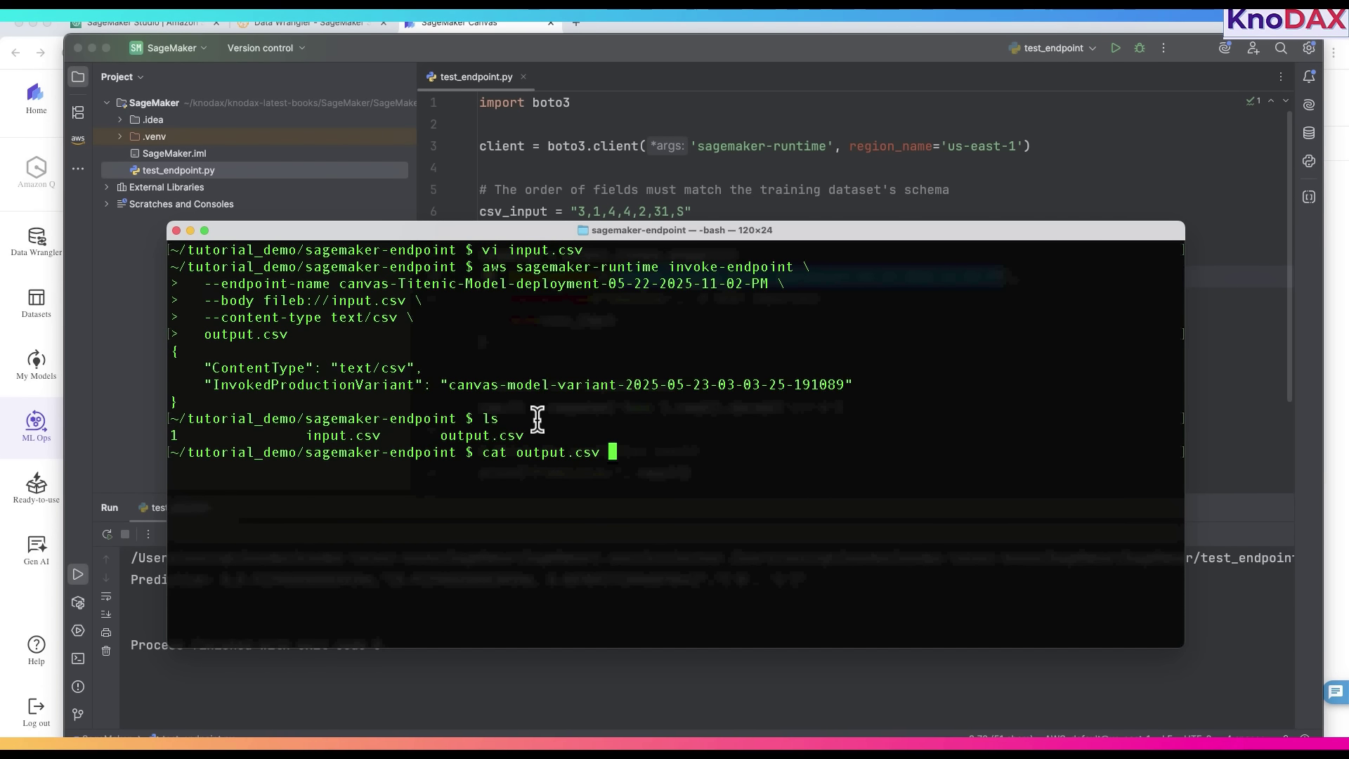
{"action": "key", "text": "Return"}
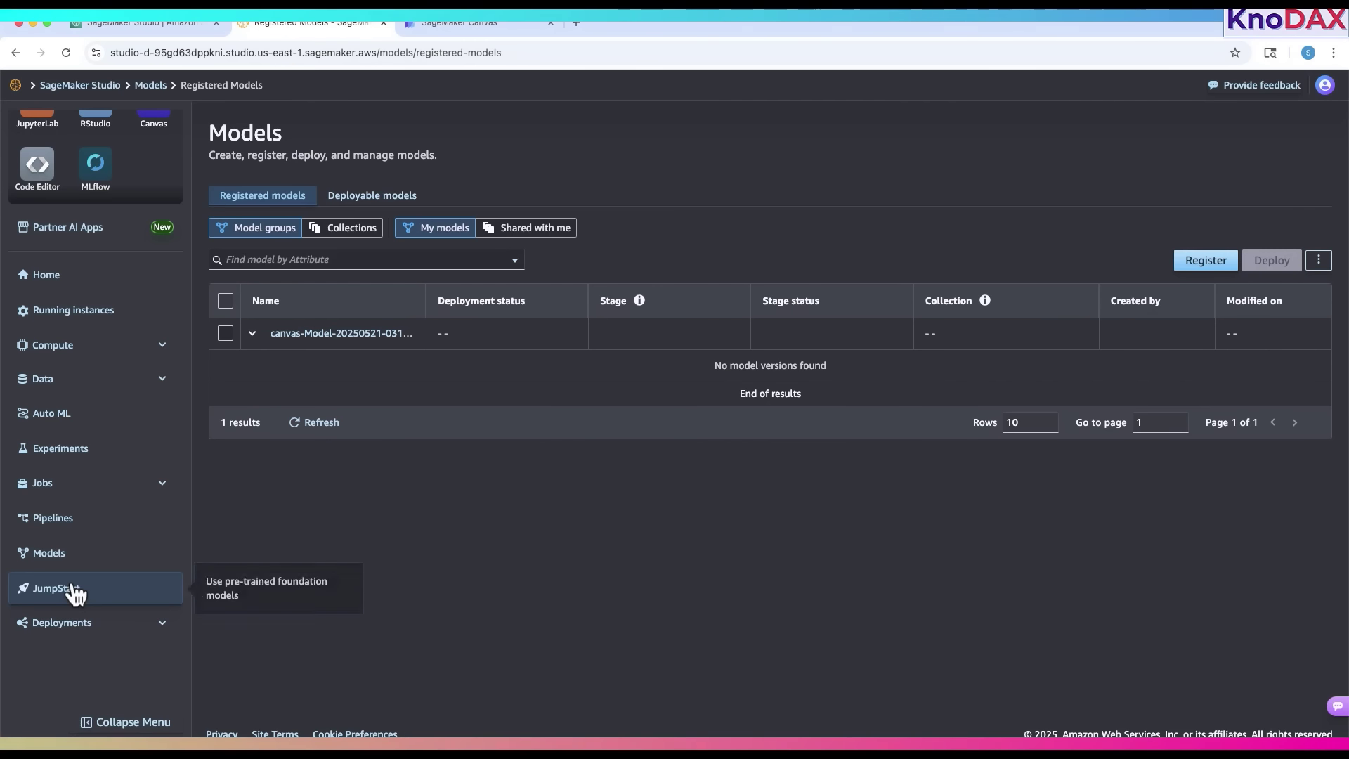
- Switch to SageMaker Studio in the browser and permanently delete the canvas-Titenic-Model-deployment endpoint, confirming the deletion
{"action": "left_click", "coordinate": [134, 624]}
{"action": "left_click", "coordinate": [65, 657]}
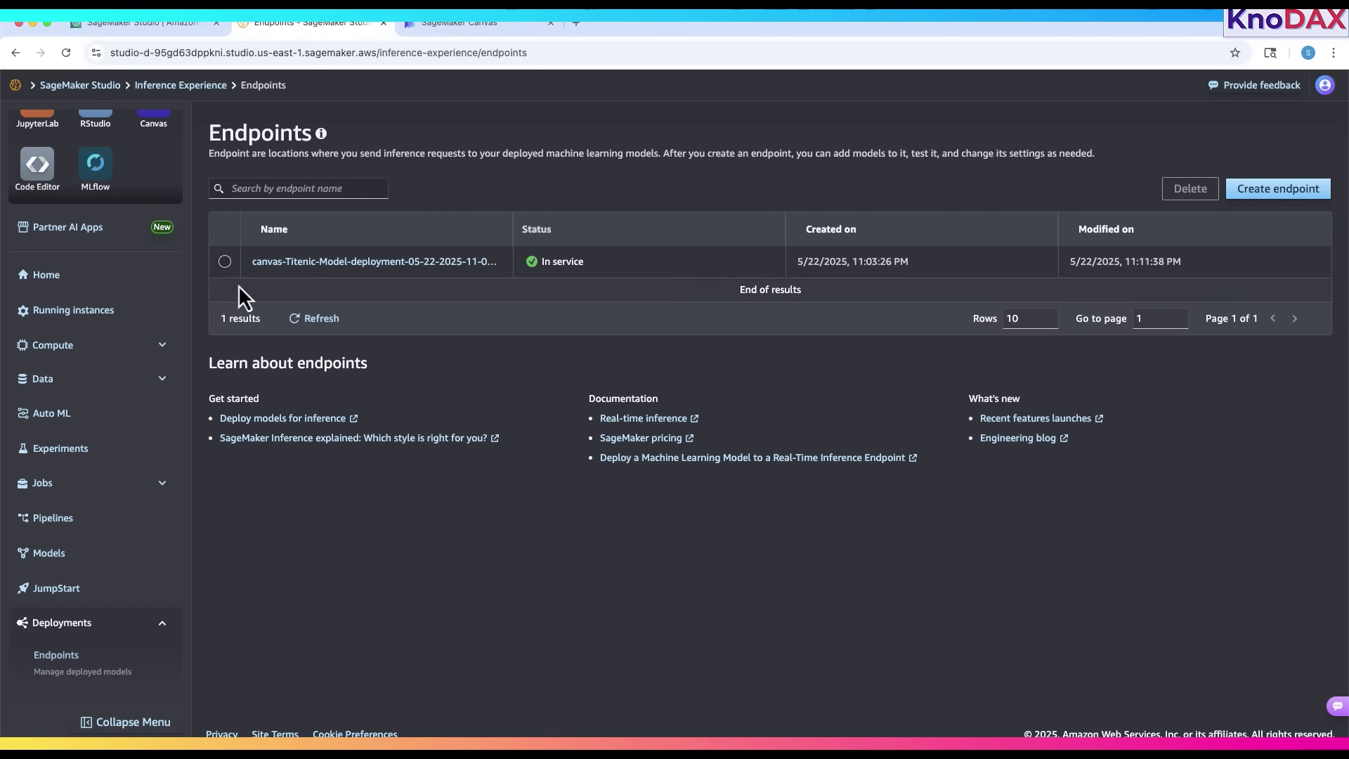
{"action": "left_click", "coordinate": [225, 262]}
{"action": "left_click", "coordinate": [1190, 189]}
{"action": "left_click", "coordinate": [731, 454]}
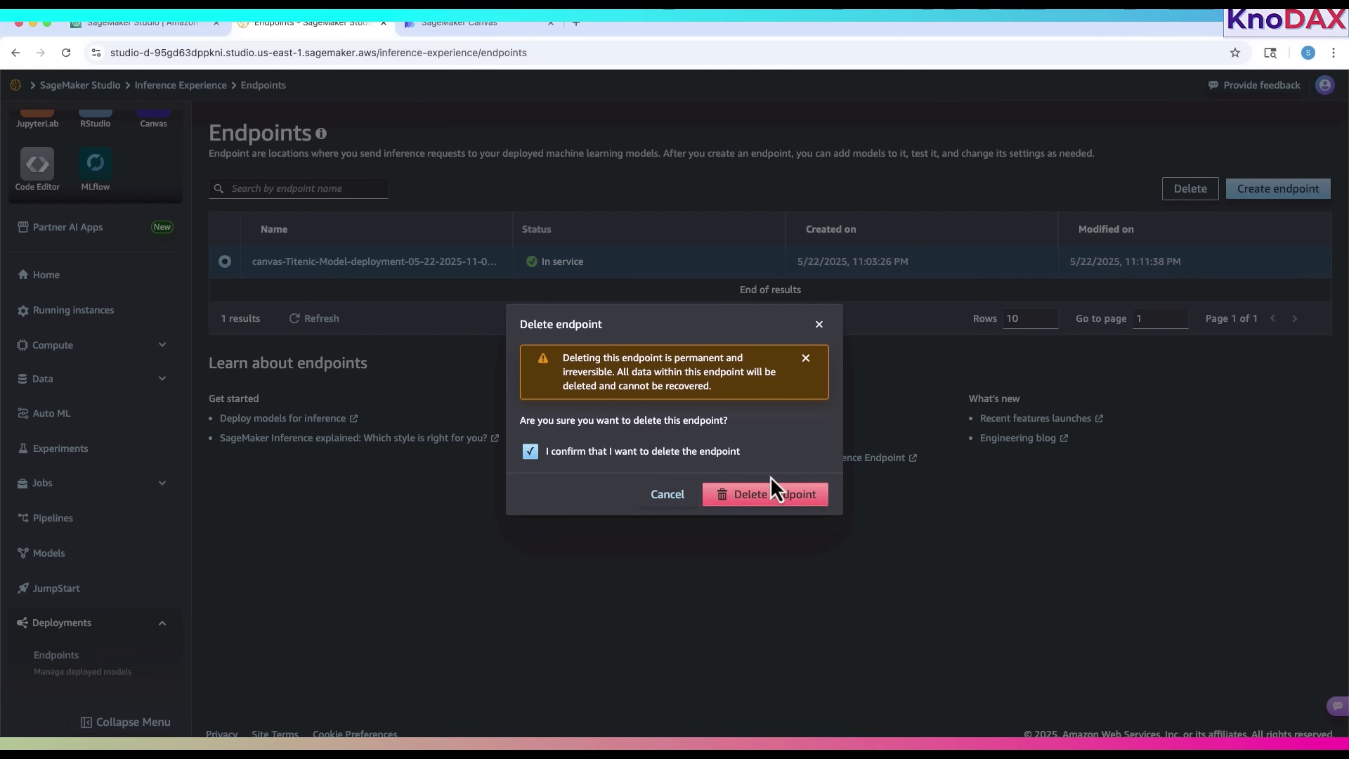
{"action": "left_click", "coordinate": [773, 495]}
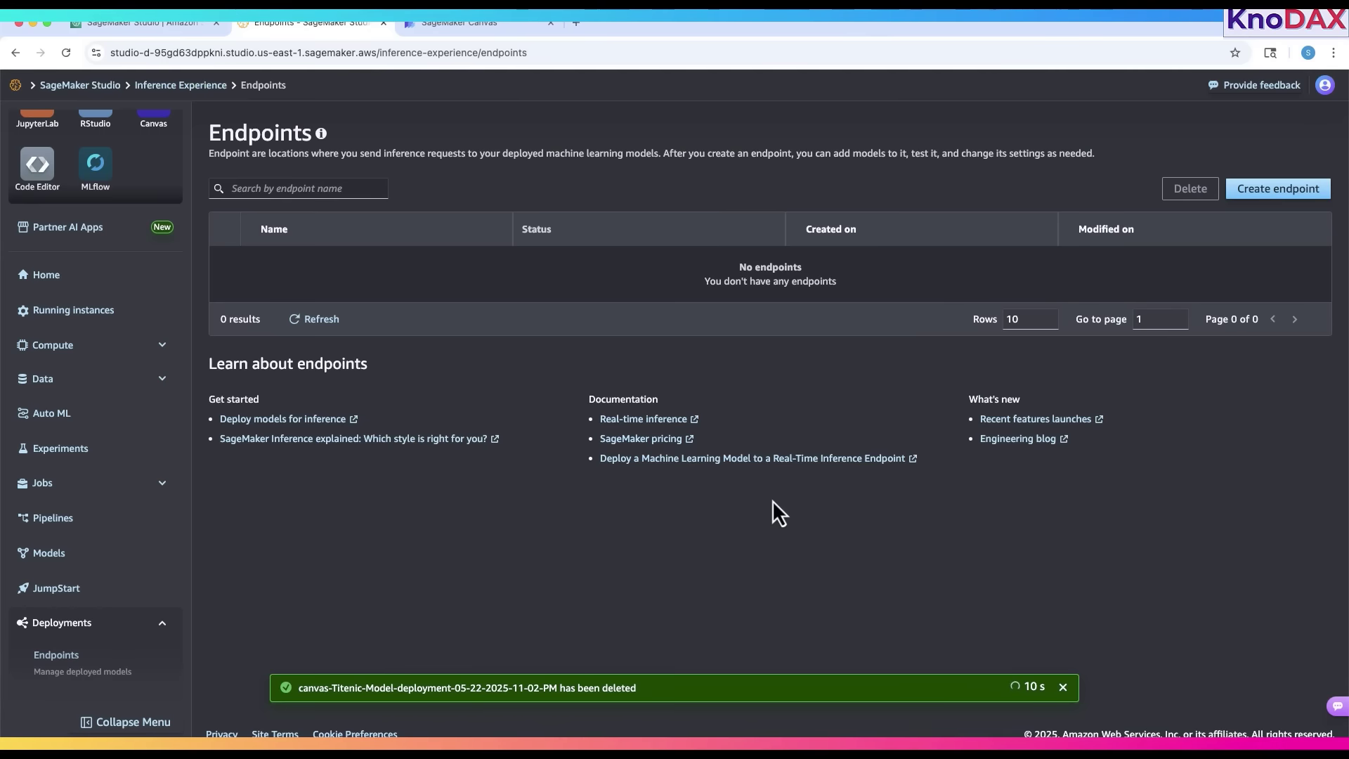
- Switch to SageMaker Canvas and delete the Titanic model from My Models, confirming the deletion
{"action": "left_click", "coordinate": [478, 23]}
{"action": "left_click", "coordinate": [401, 634]}
{"action": "left_click", "coordinate": [432, 660]}
{"action": "left_click", "coordinate": [858, 455]}
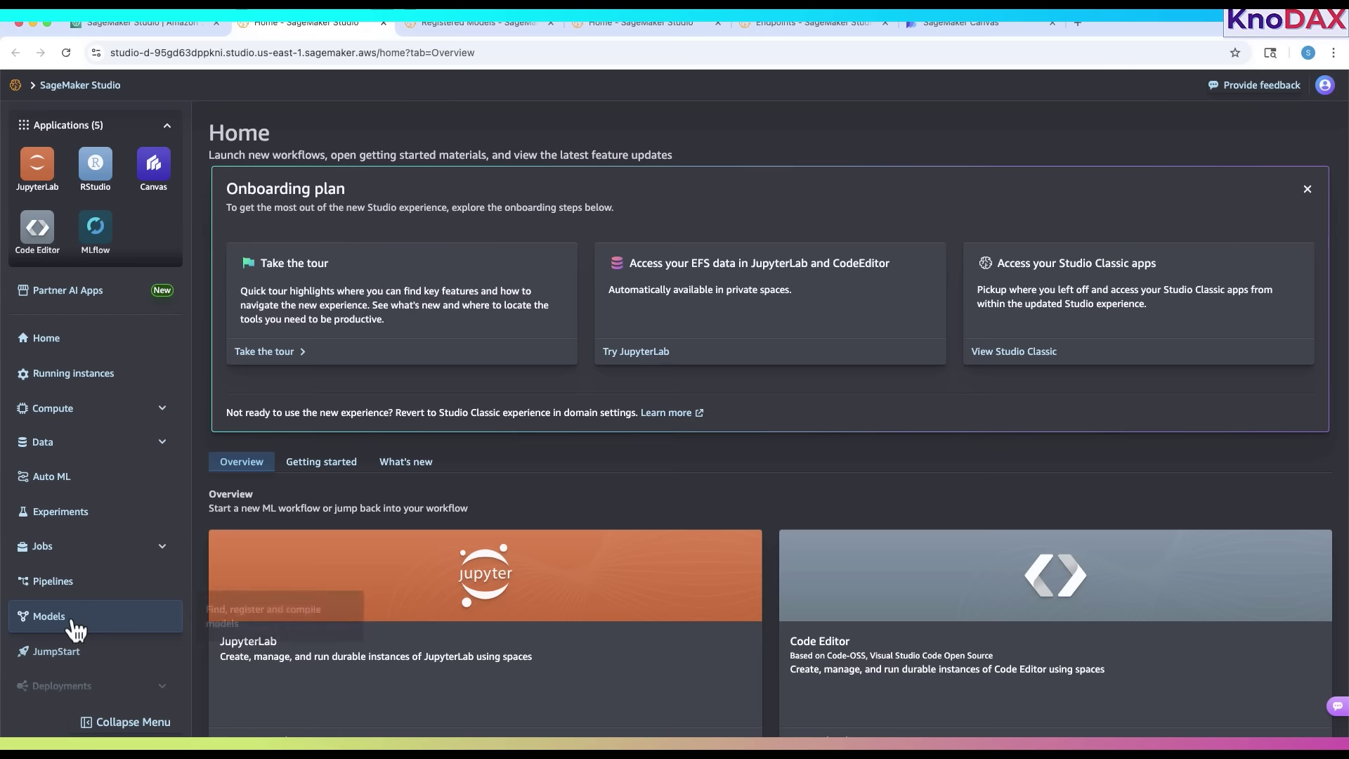
{"action": "left_click", "coordinate": [103, 629]}
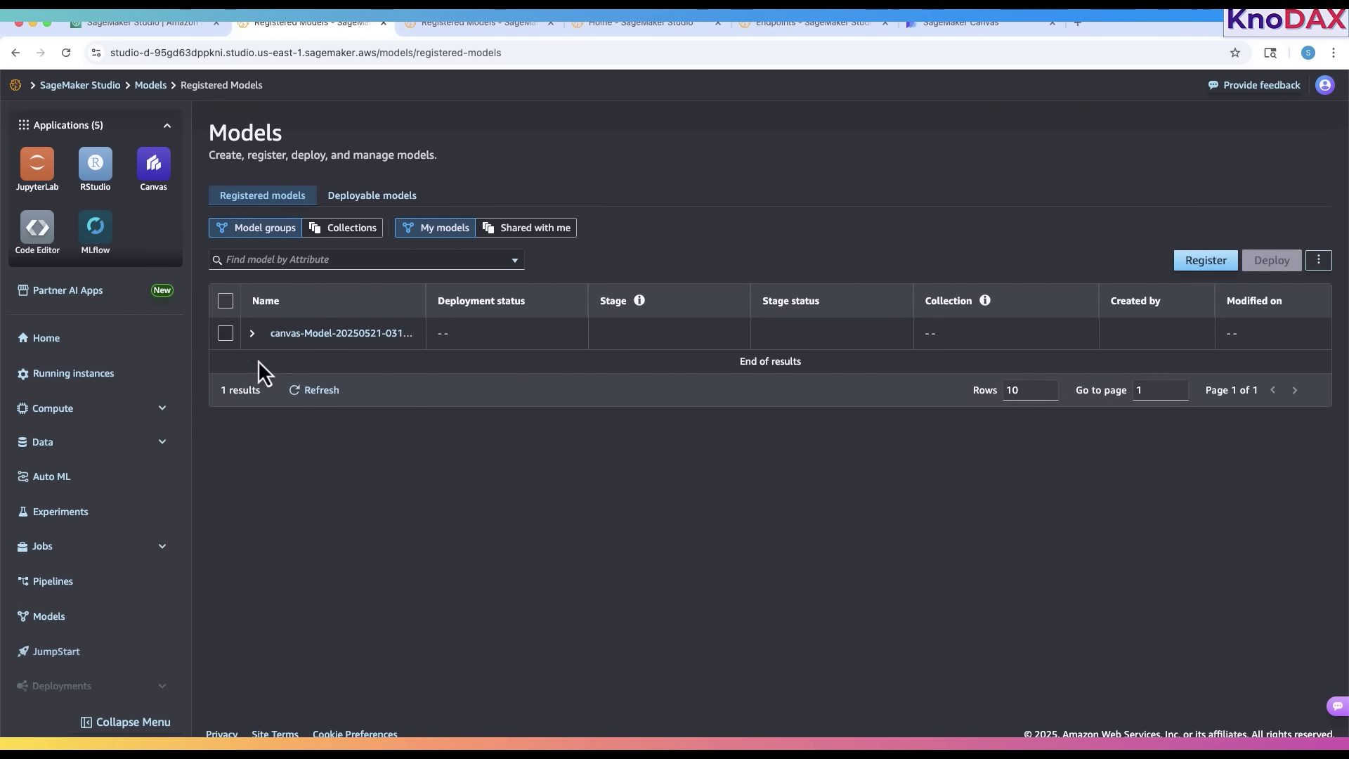
{"action": "left_click", "coordinate": [225, 333]}
{"action": "left_click", "coordinate": [341, 334]}
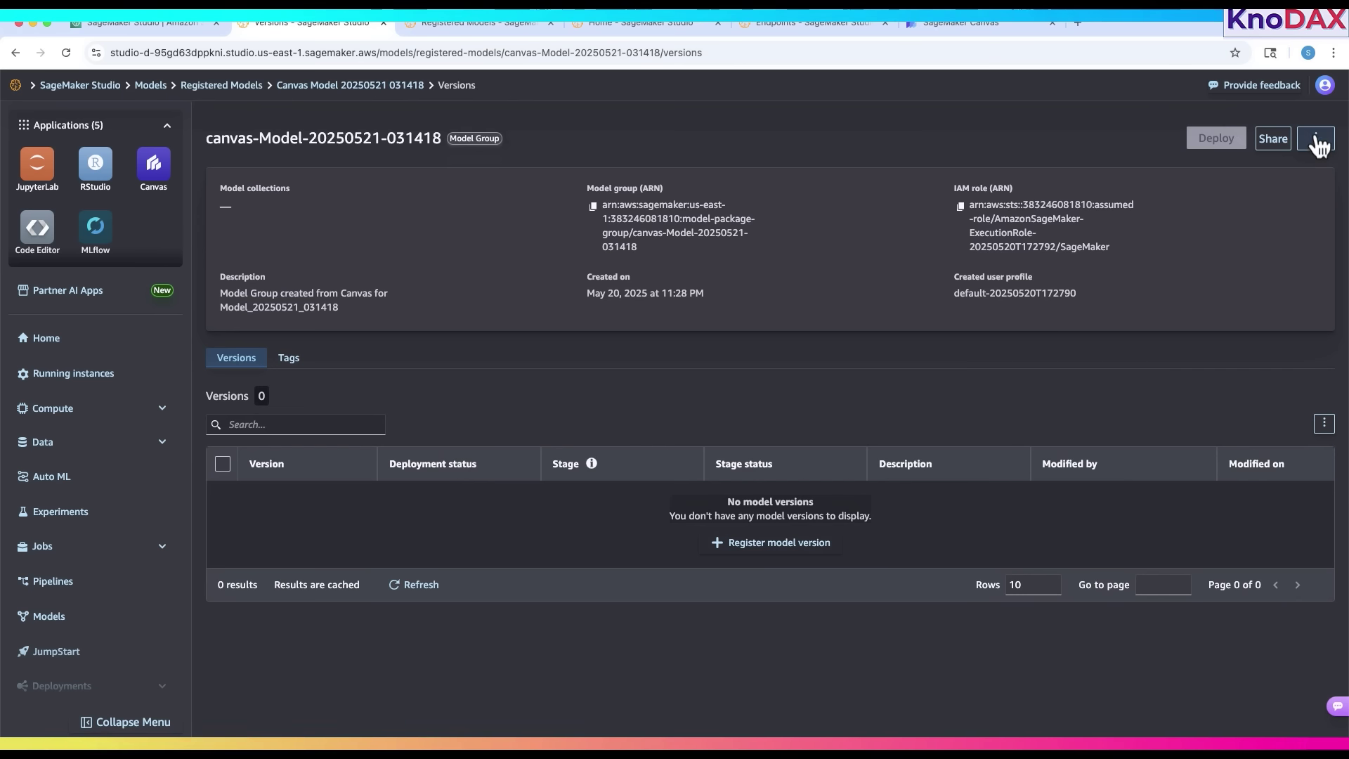
{"action": "left_click", "coordinate": [1317, 139]}
{"action": "left_click", "coordinate": [1229, 167]}
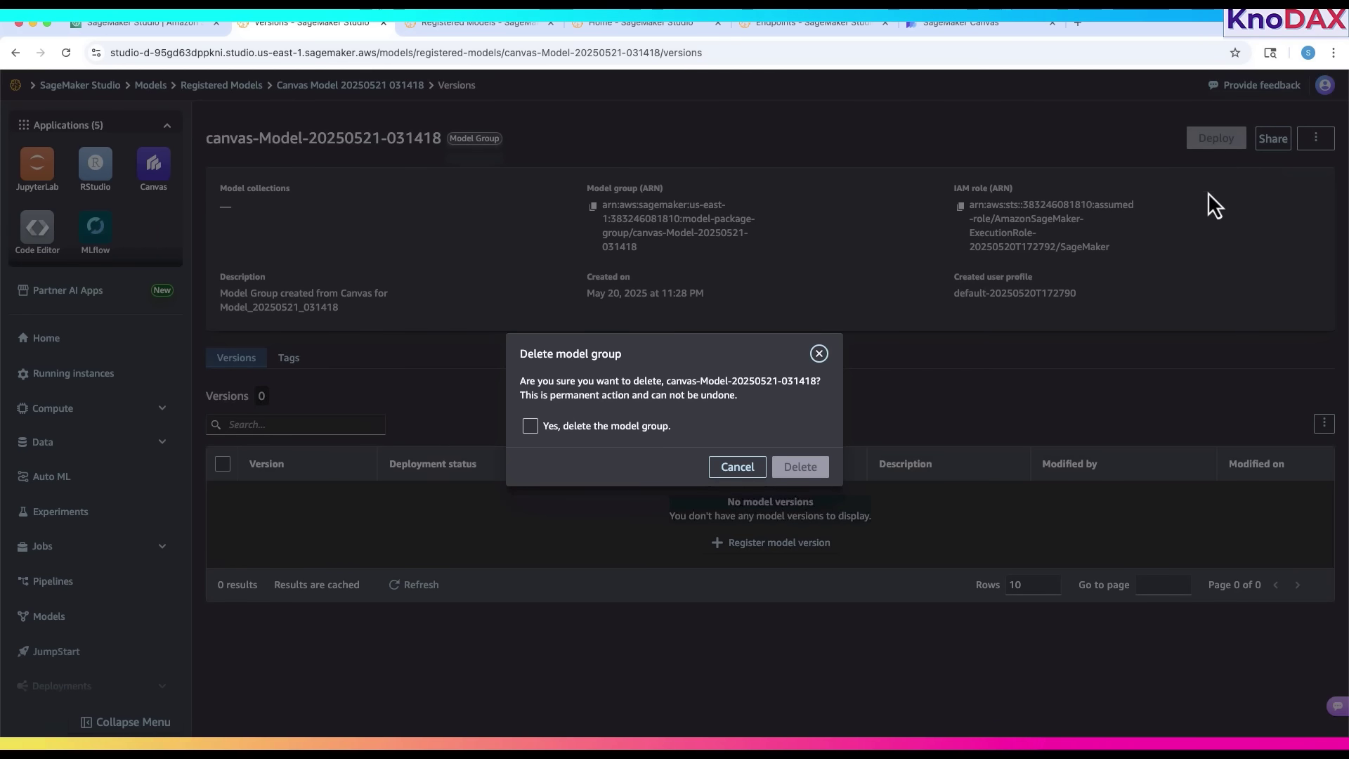
{"action": "left_click", "coordinate": [530, 426]}
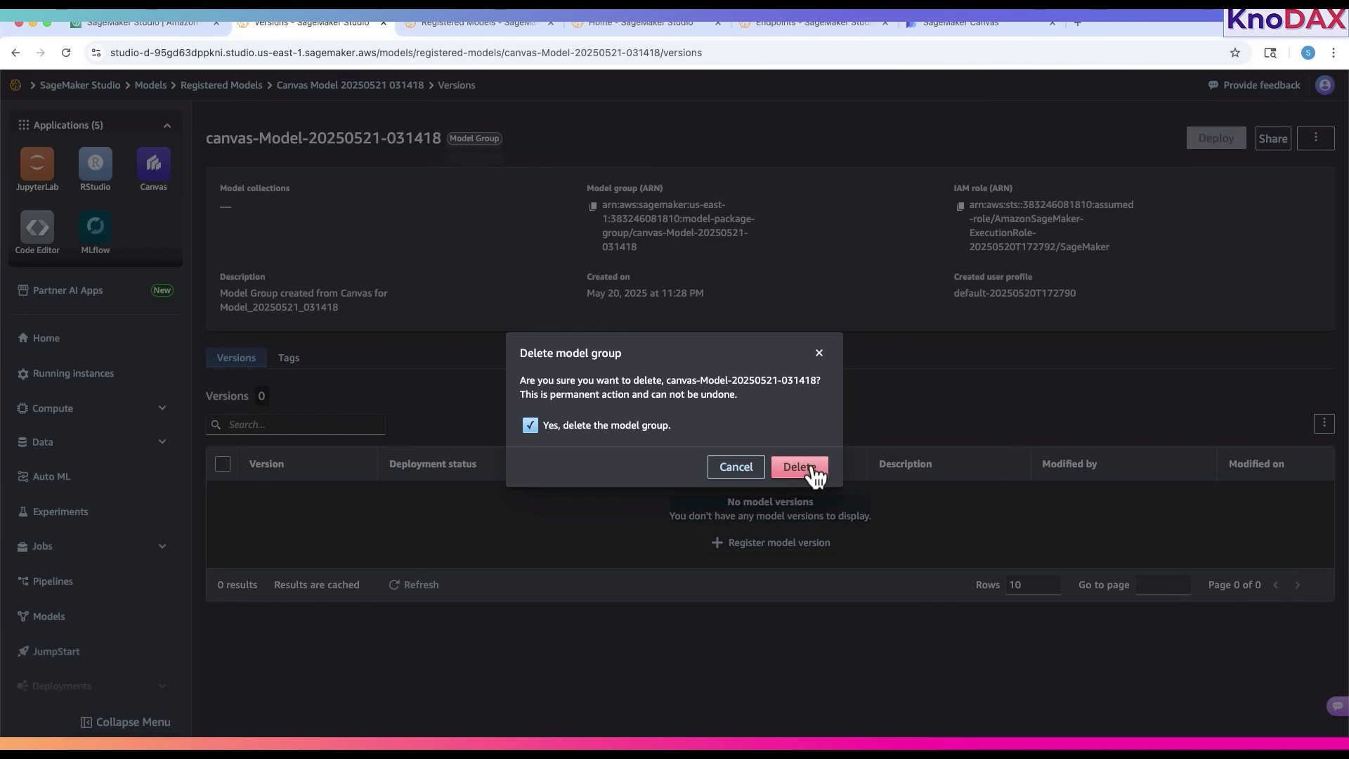
{"action": "left_click", "coordinate": [811, 466]}
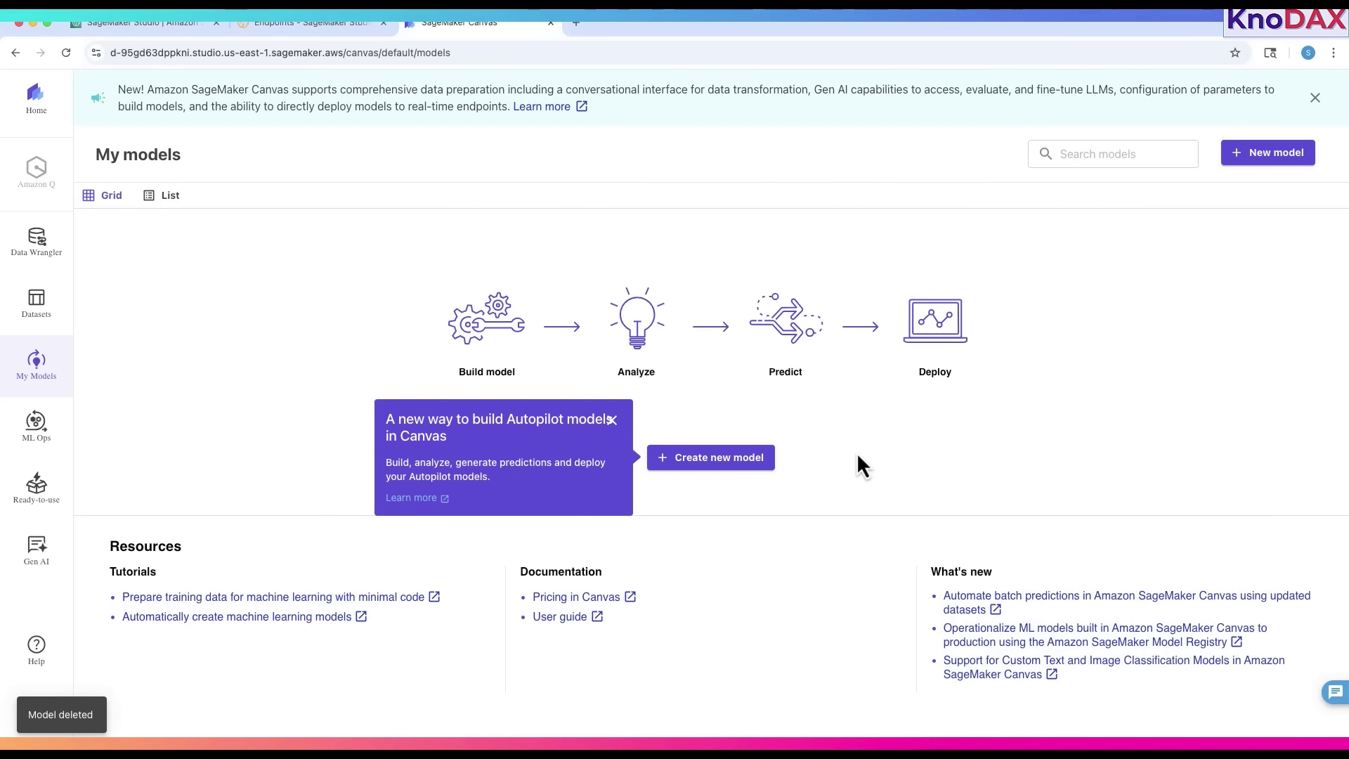
- Delete the data flow "New data flow 2025-5-21 6:56:42 PM.flow" from Data Wrangler in SageMaker Canvas and confirm the deletion
{"action": "left_click", "coordinate": [49, 252]}
{"action": "left_click", "coordinate": [648, 267]}
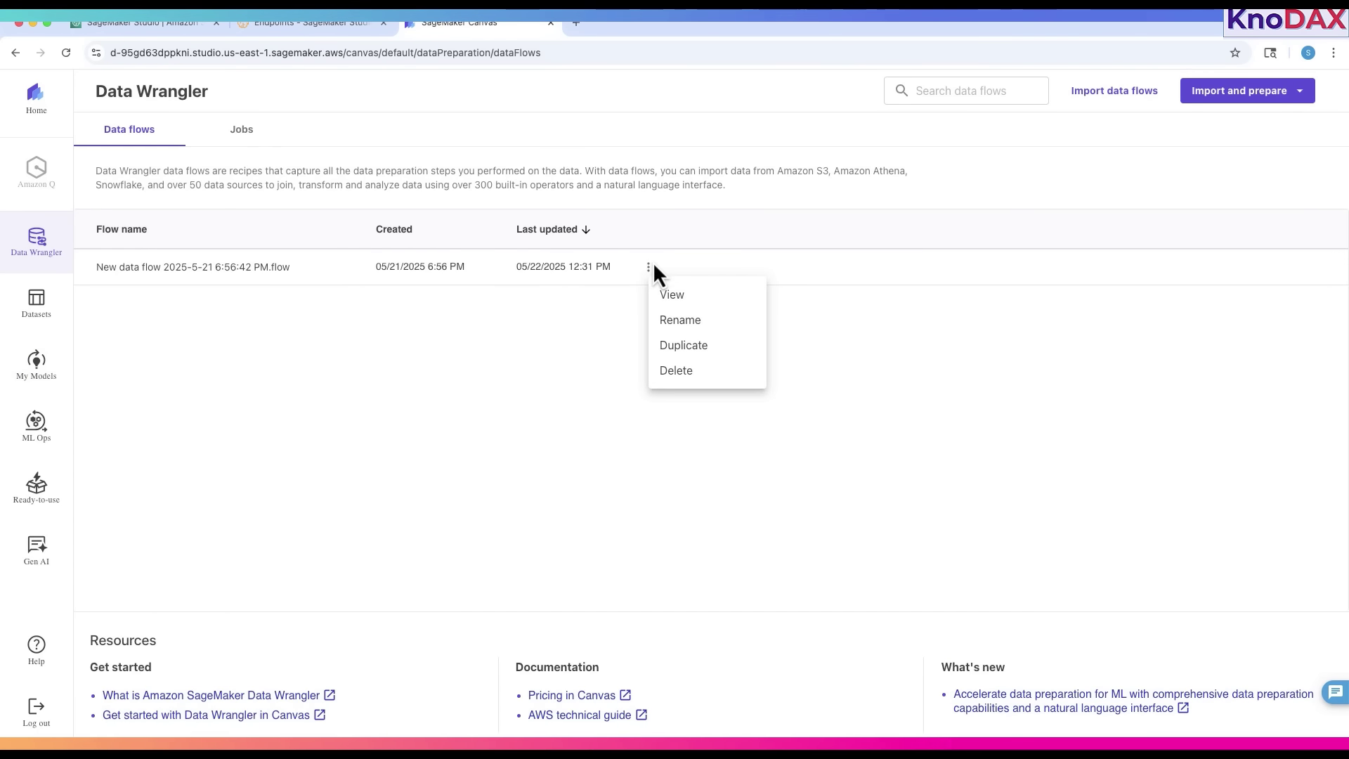
{"action": "left_click", "coordinate": [695, 372]}
{"action": "left_click", "coordinate": [871, 457]}
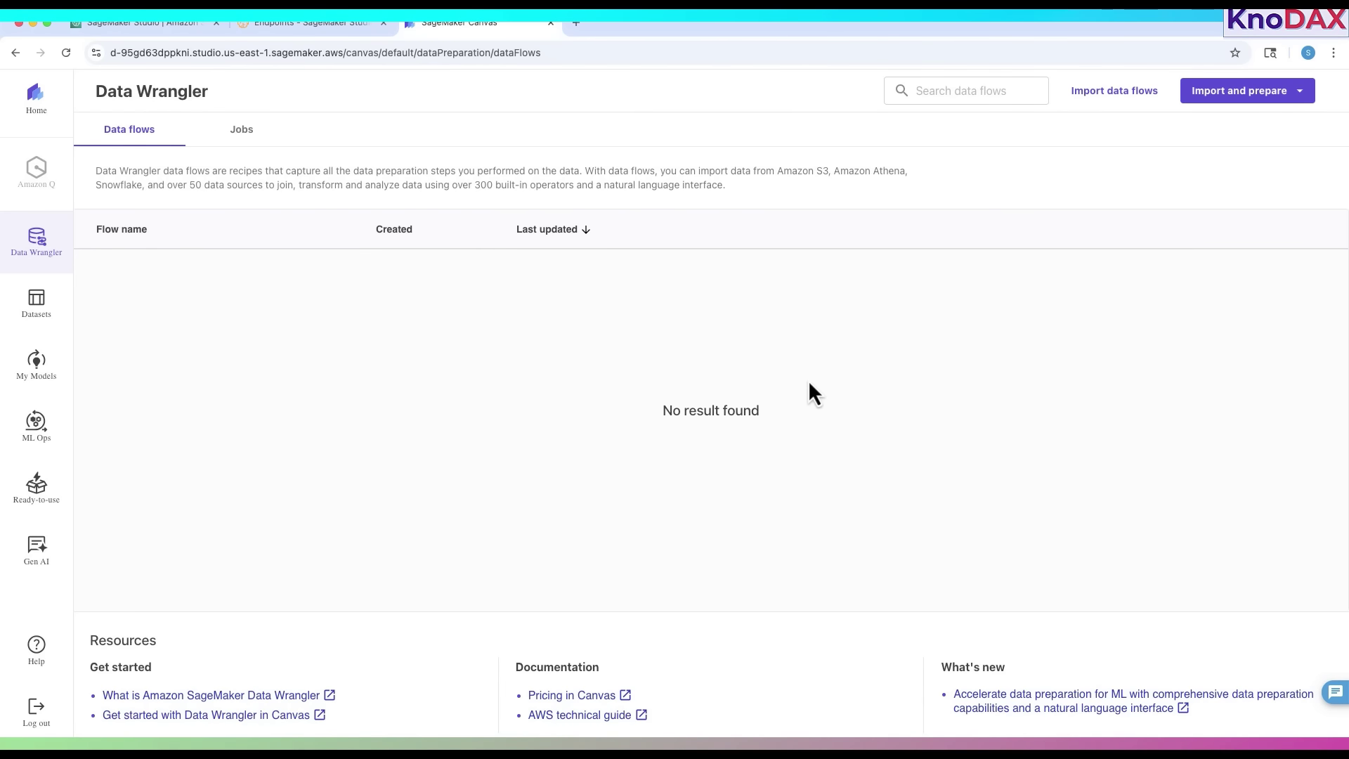